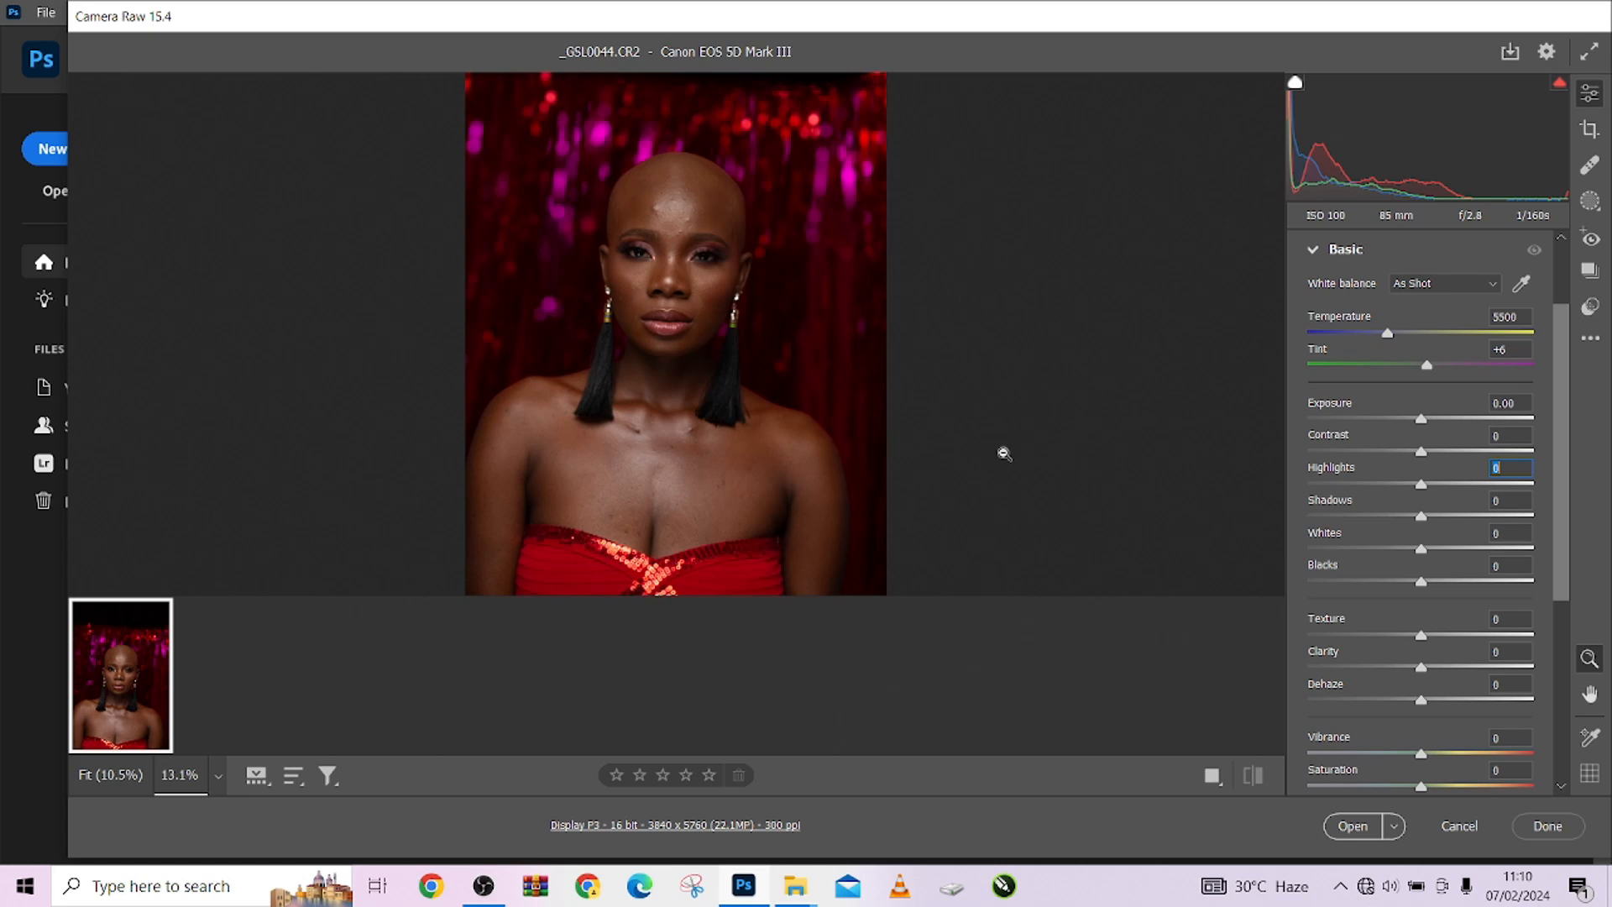
Step: Load the DARK SKIN TONE settings file onto the raw portrait
mouse_move(680, 268)
mouse_down()
mouse_move(863, 288)
mouse_move(784, 263)
mouse_move(655, 275)
mouse_move(703, 280)
mouse_up()
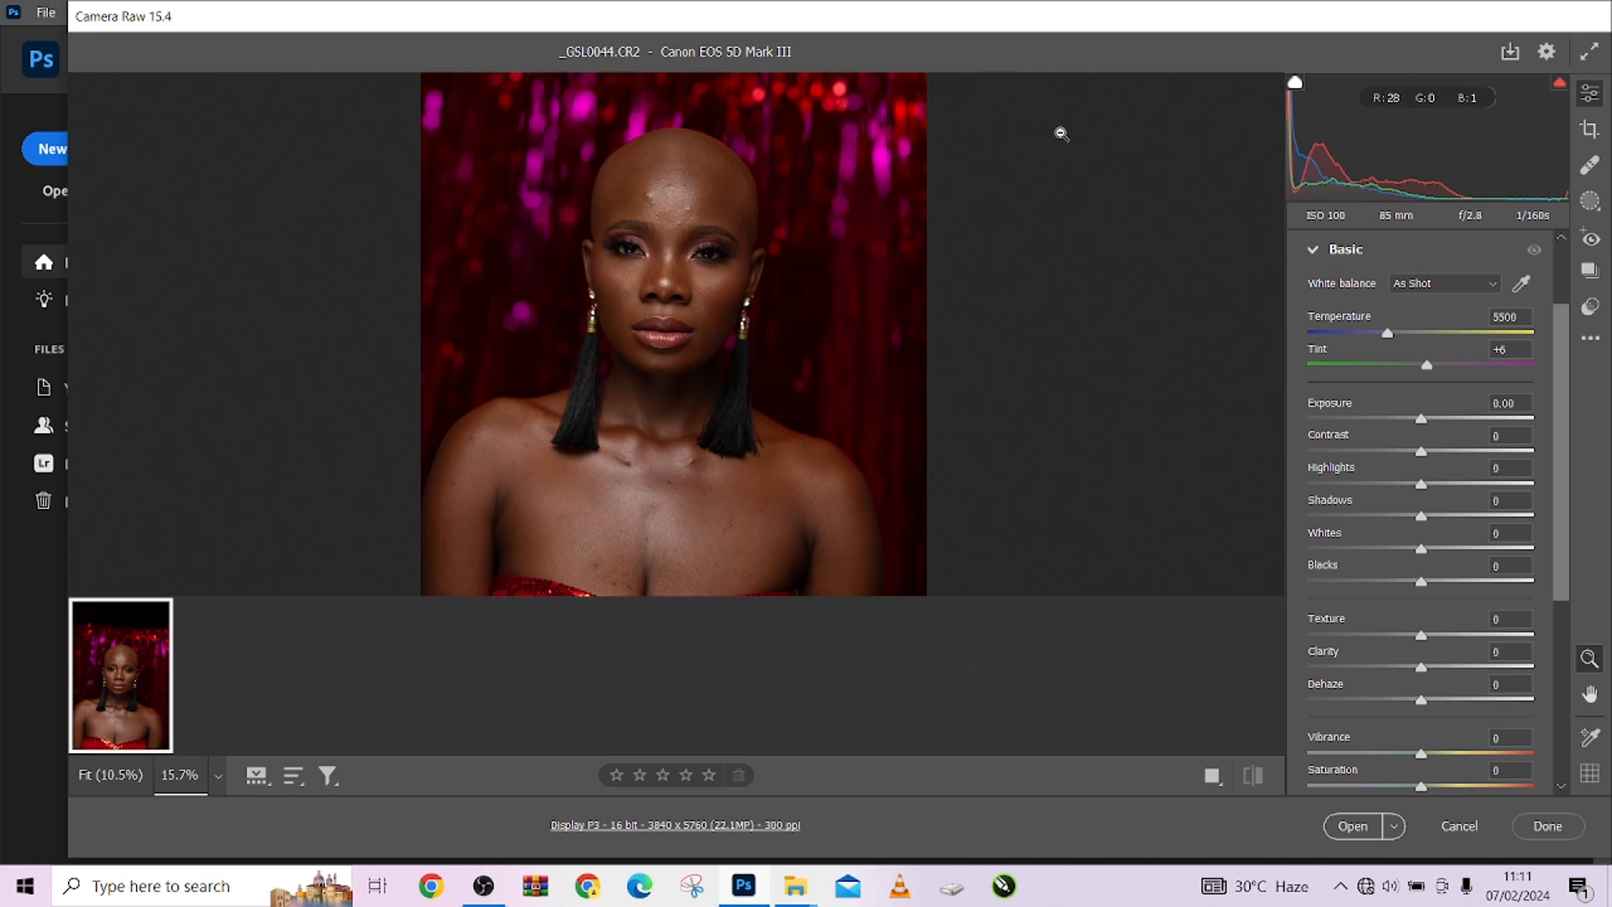
click(1591, 342)
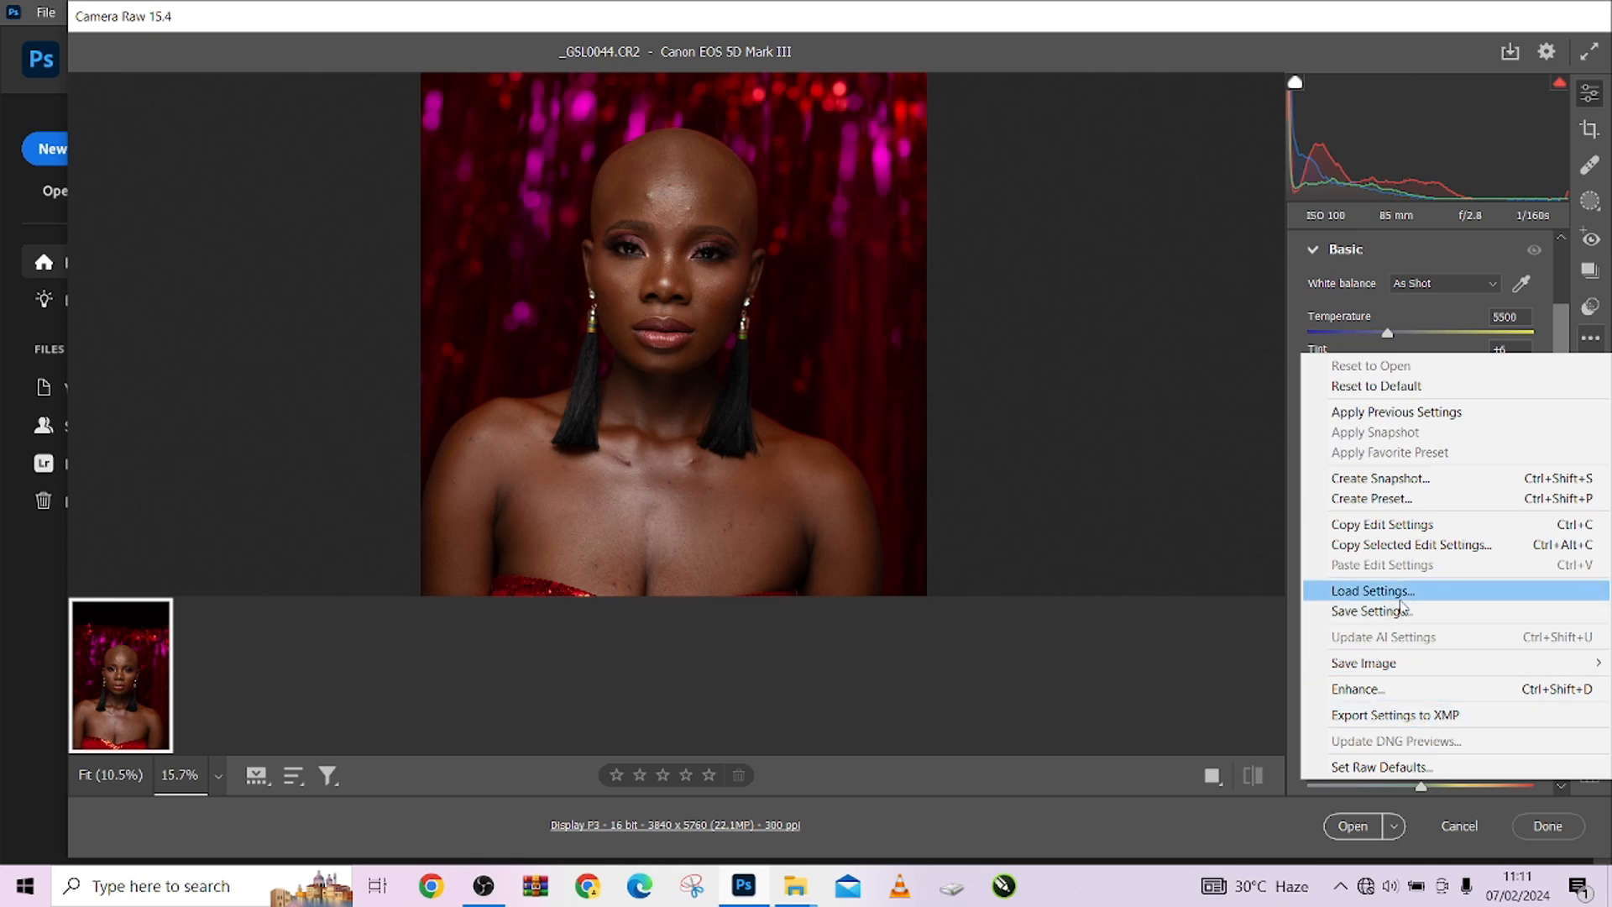
click(1395, 593)
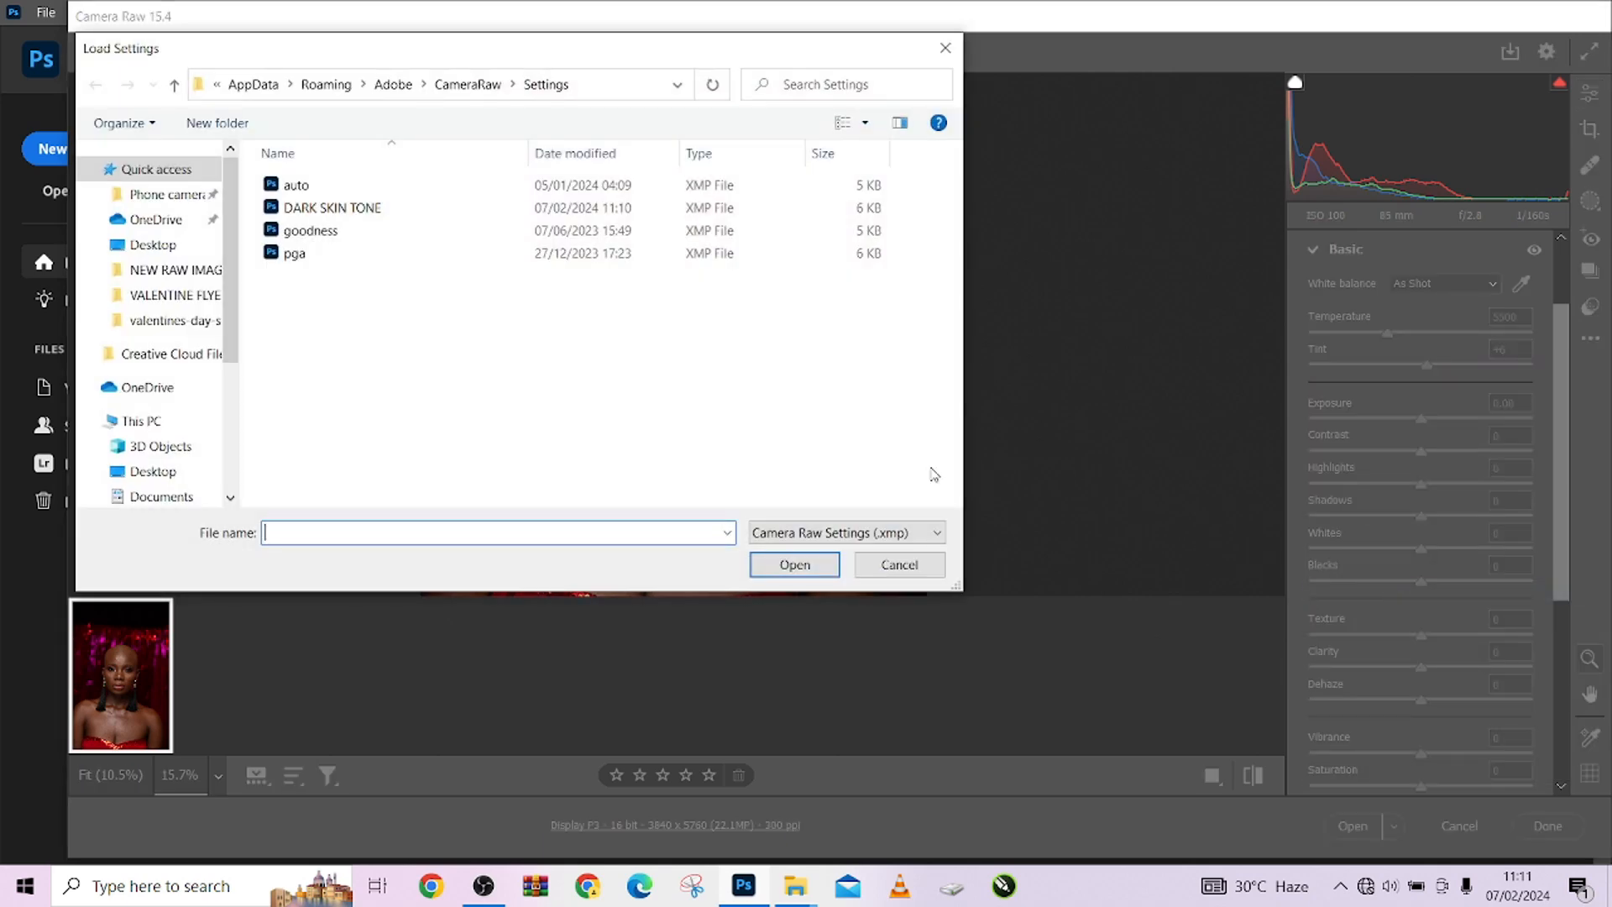
click(363, 215)
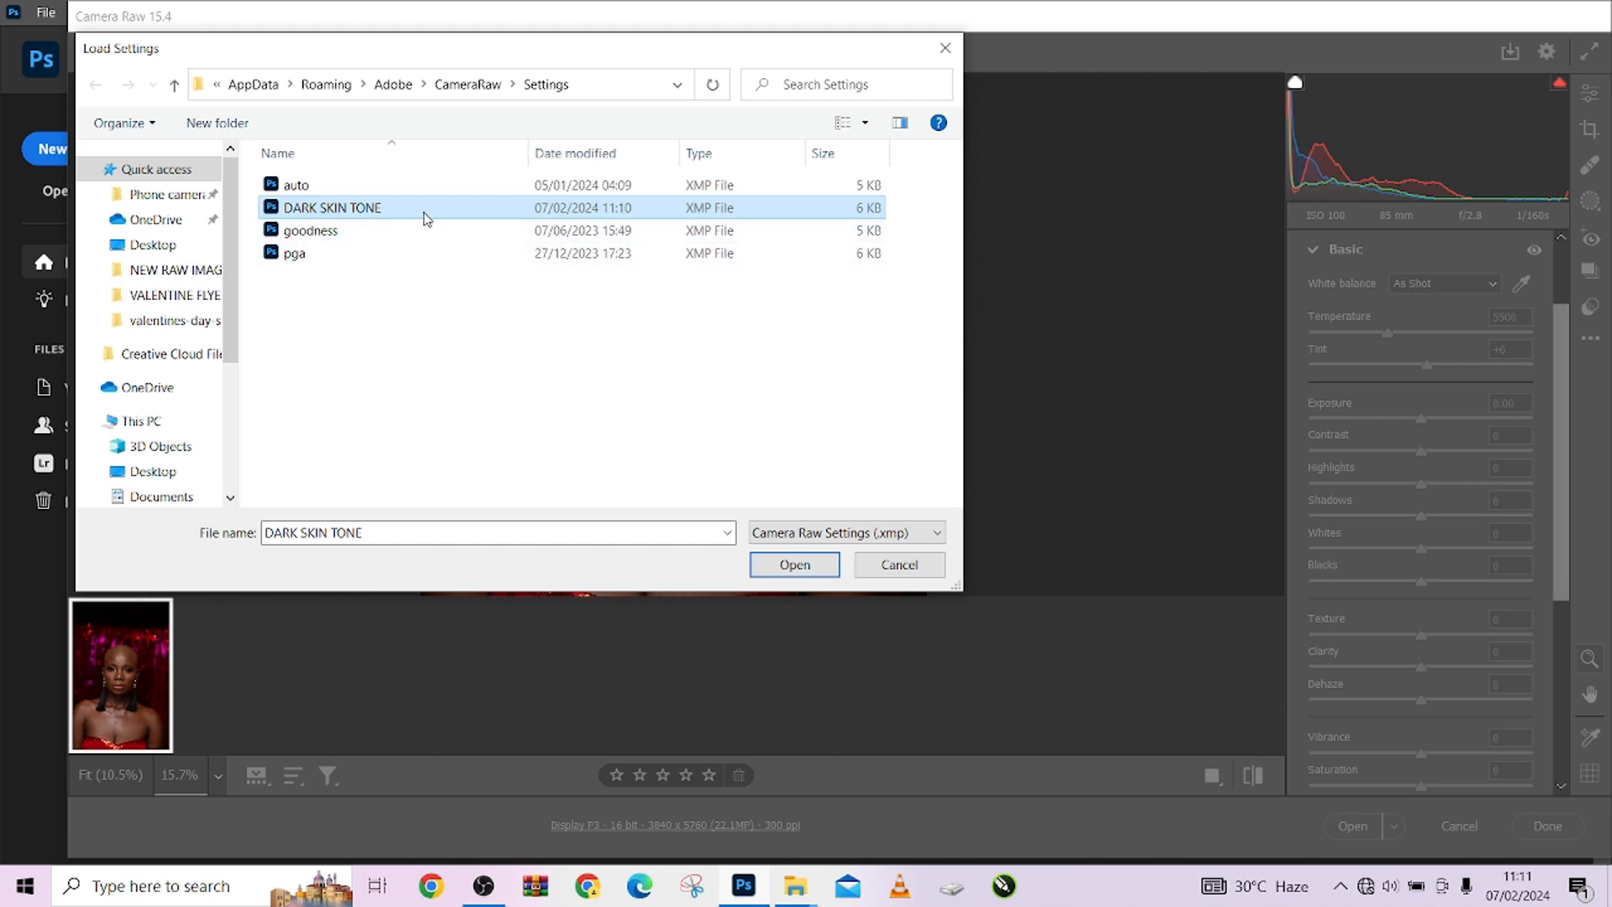
click(794, 565)
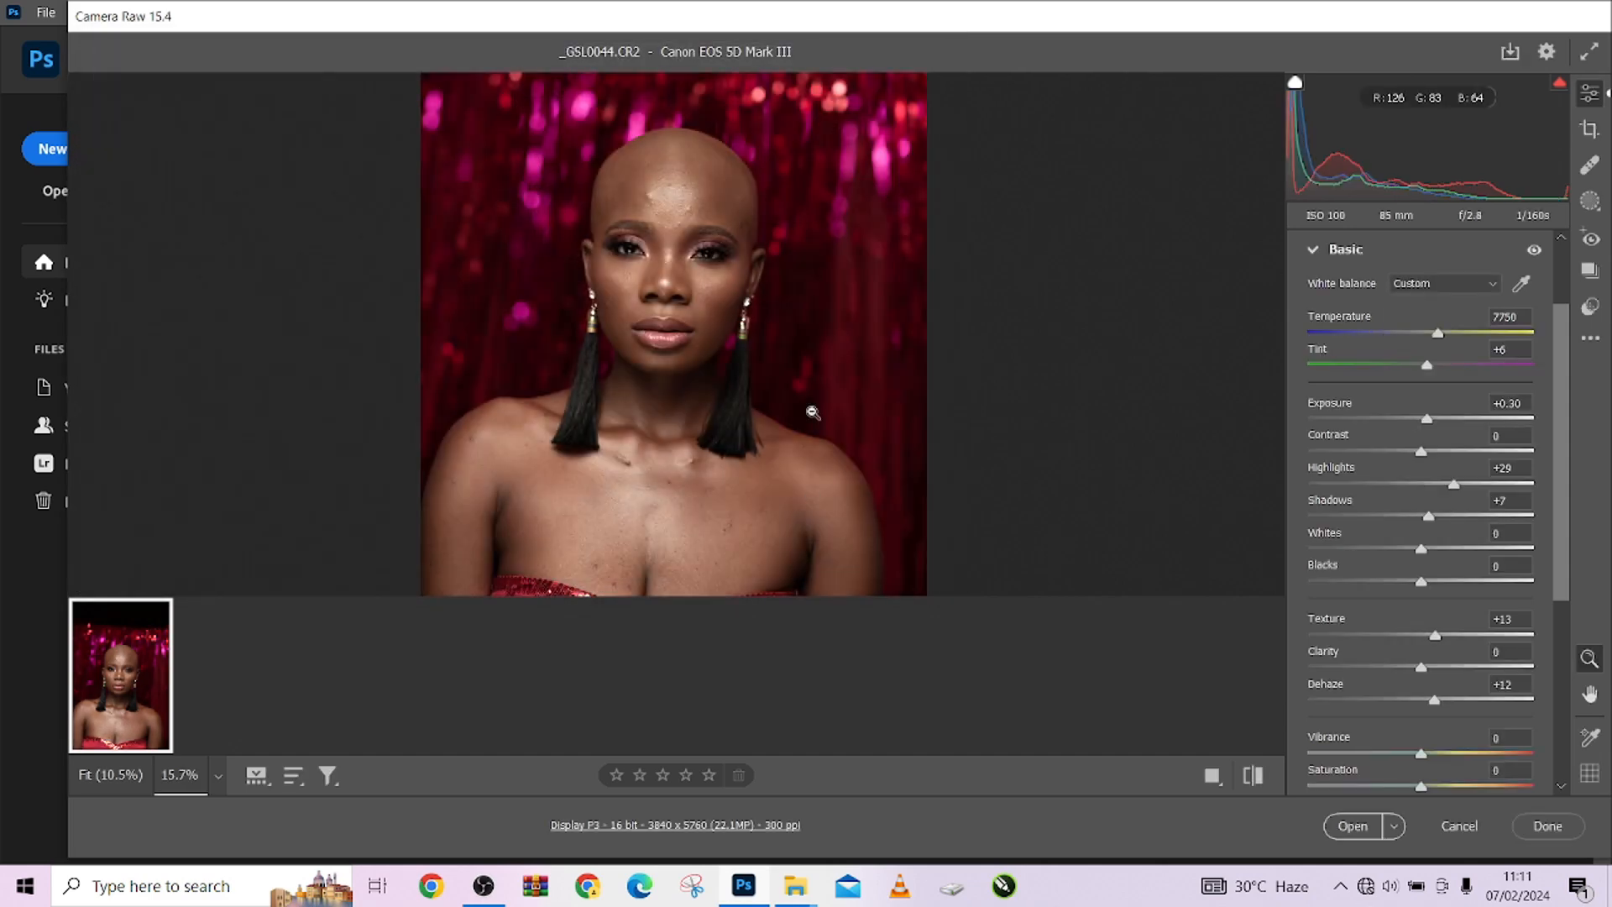
Step: Set the portrait's exposure to 0.00 and its shadows to +21
drag(788, 433, 761, 433)
scroll(761, 436, down, 3)
scroll(762, 437, up, 3)
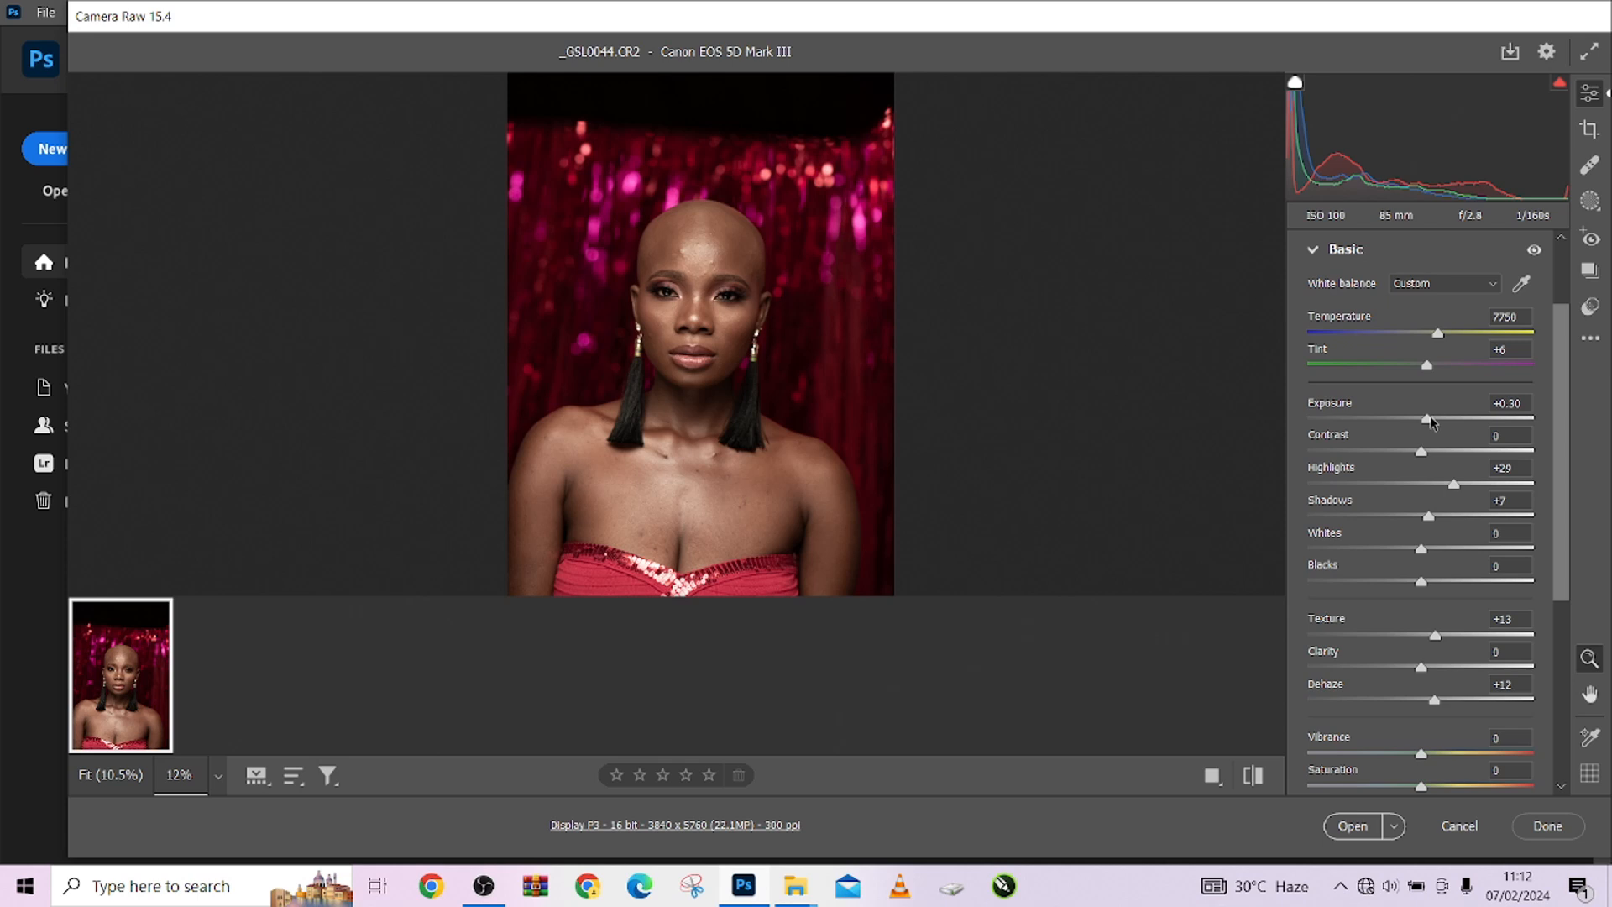
drag(1430, 420, 1428, 423)
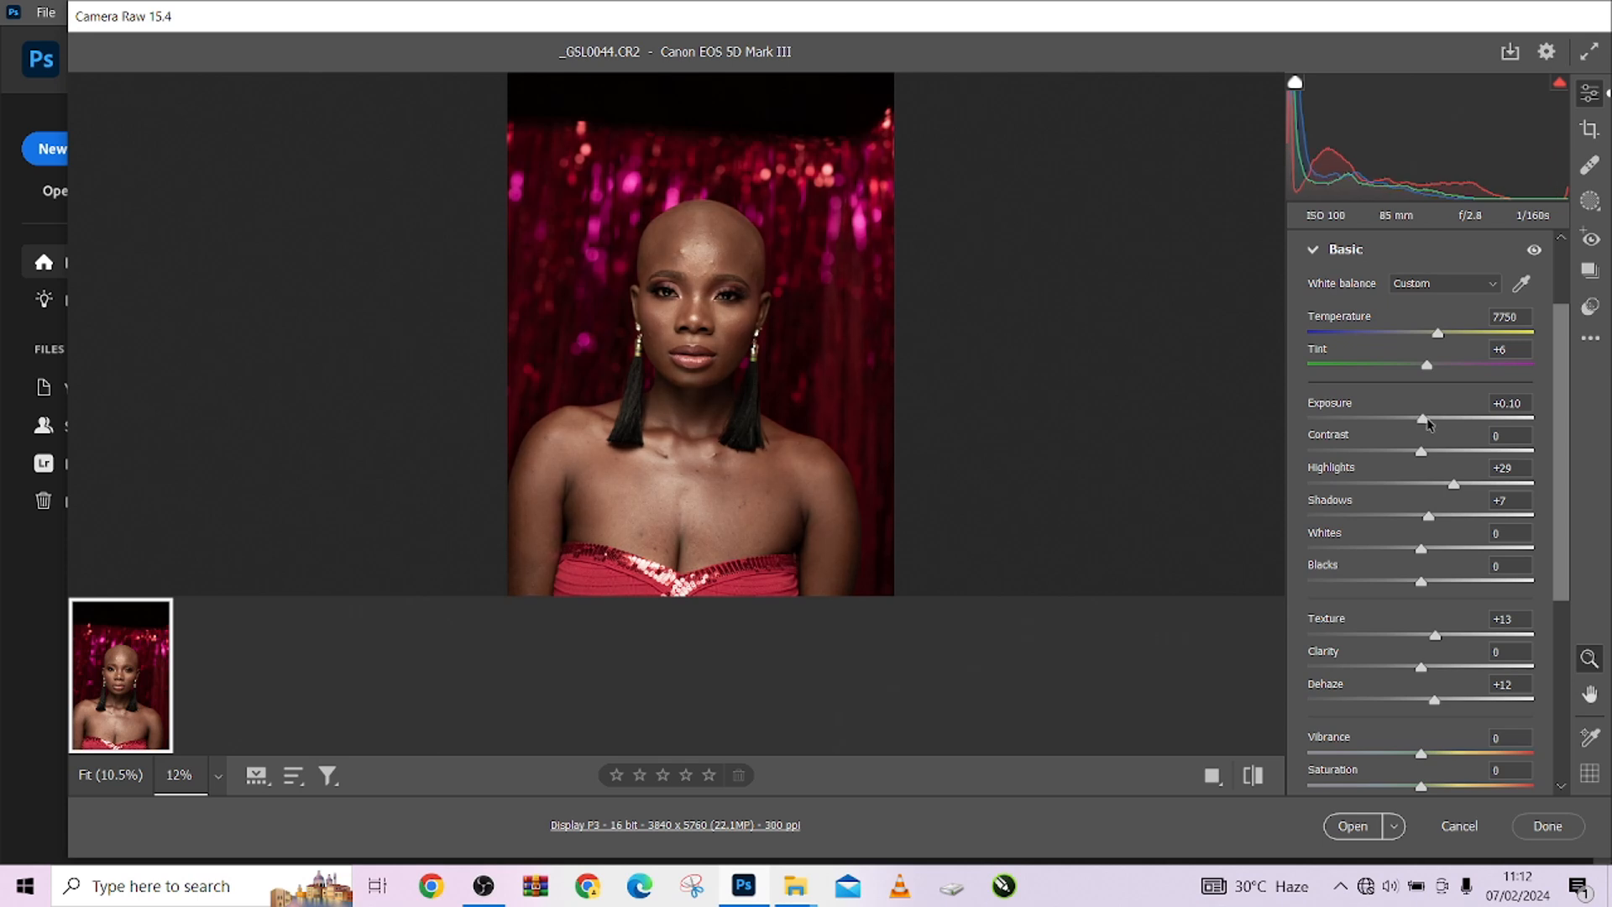
drag(1428, 424, 1425, 427)
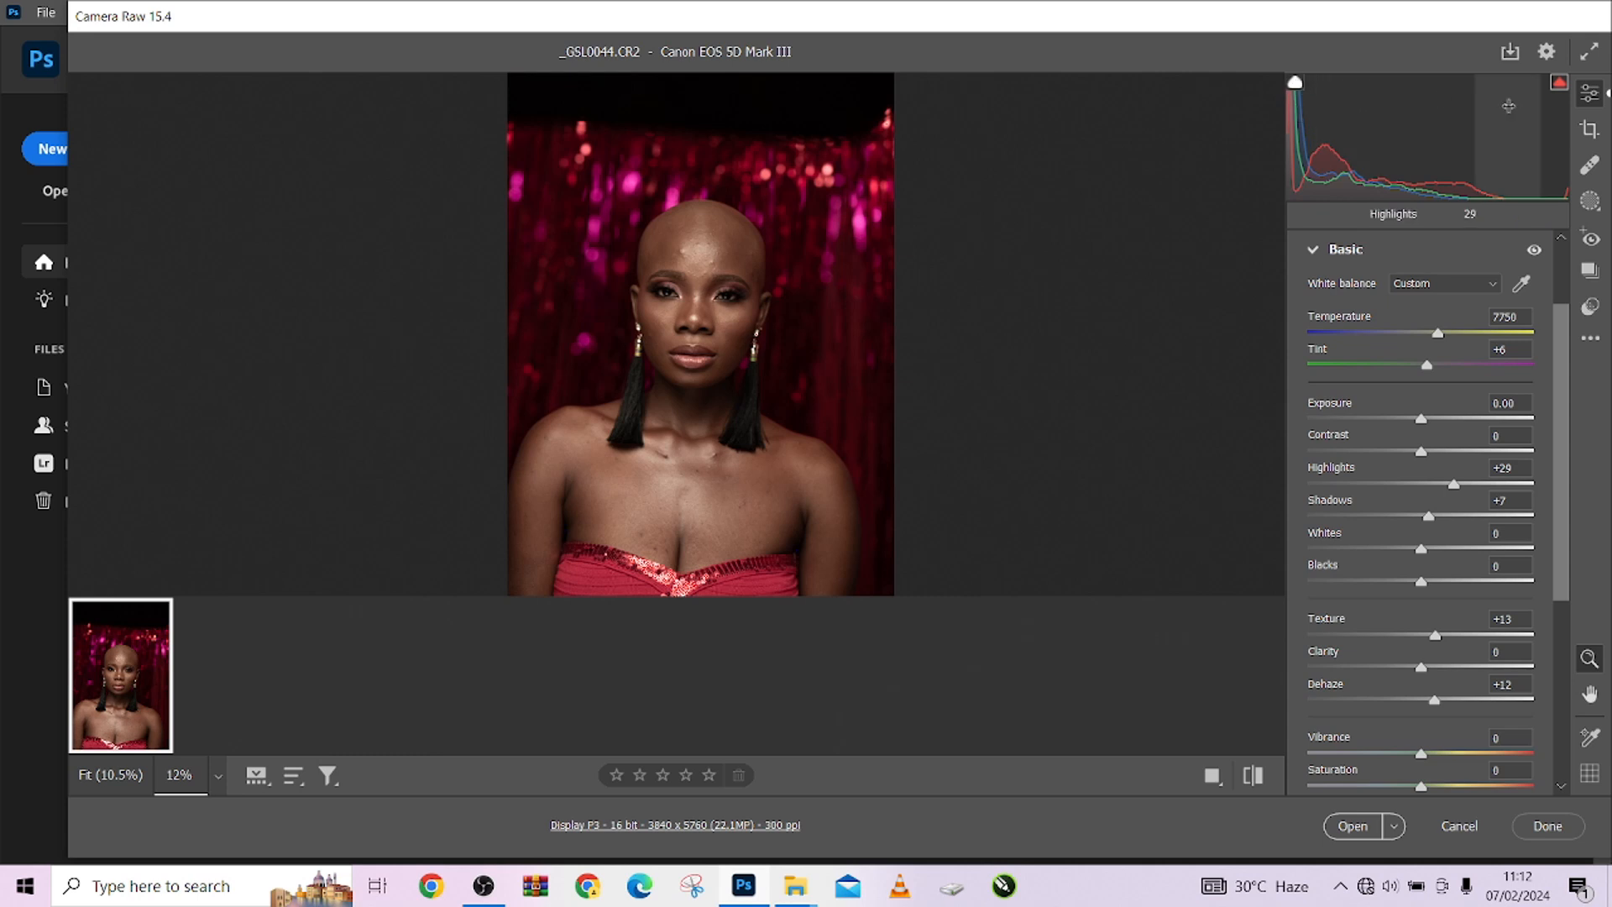
click(1440, 515)
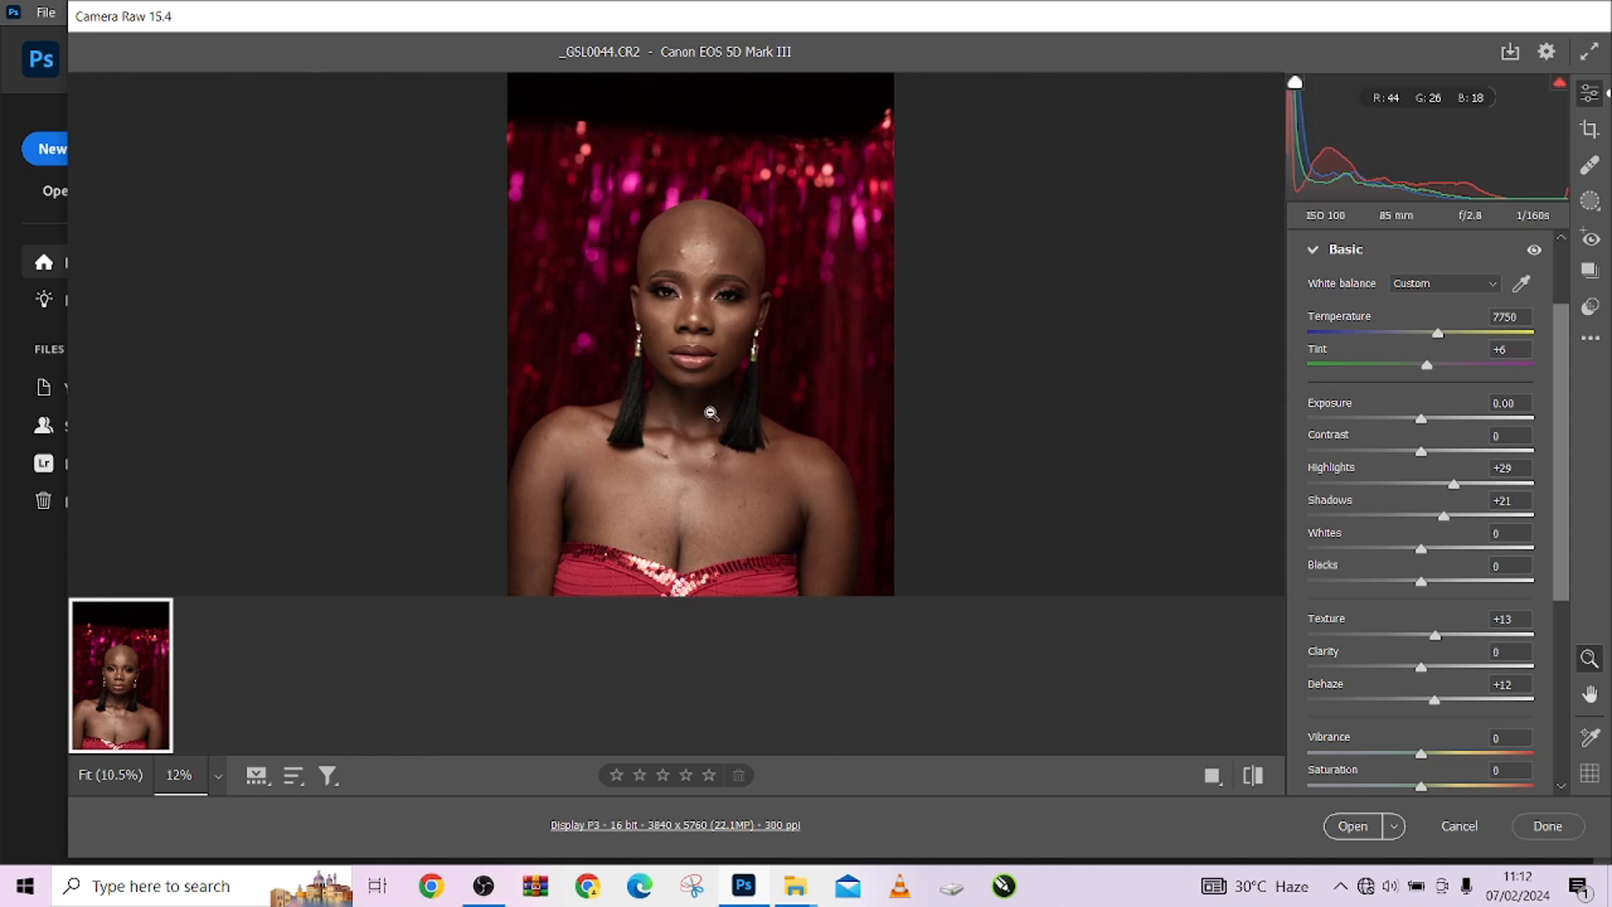
Step: Open the adjusted raw portrait in Photoshop for retouching
scroll(764, 321, up, 2)
scroll(764, 322, up, 2)
scroll(739, 331, down, 5)
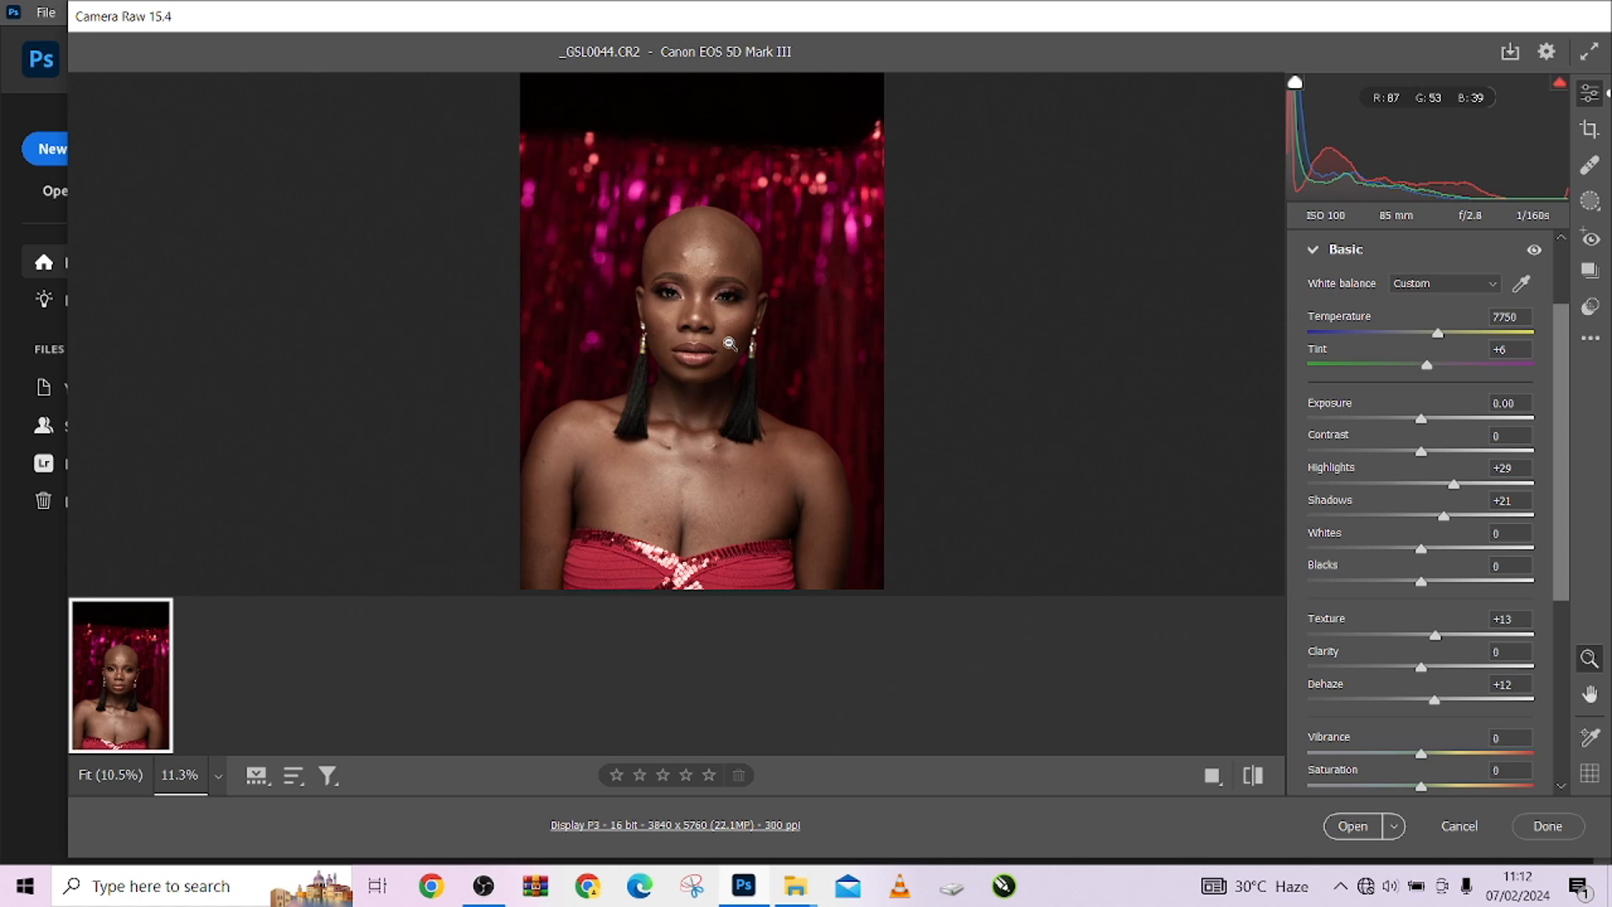
click(1350, 827)
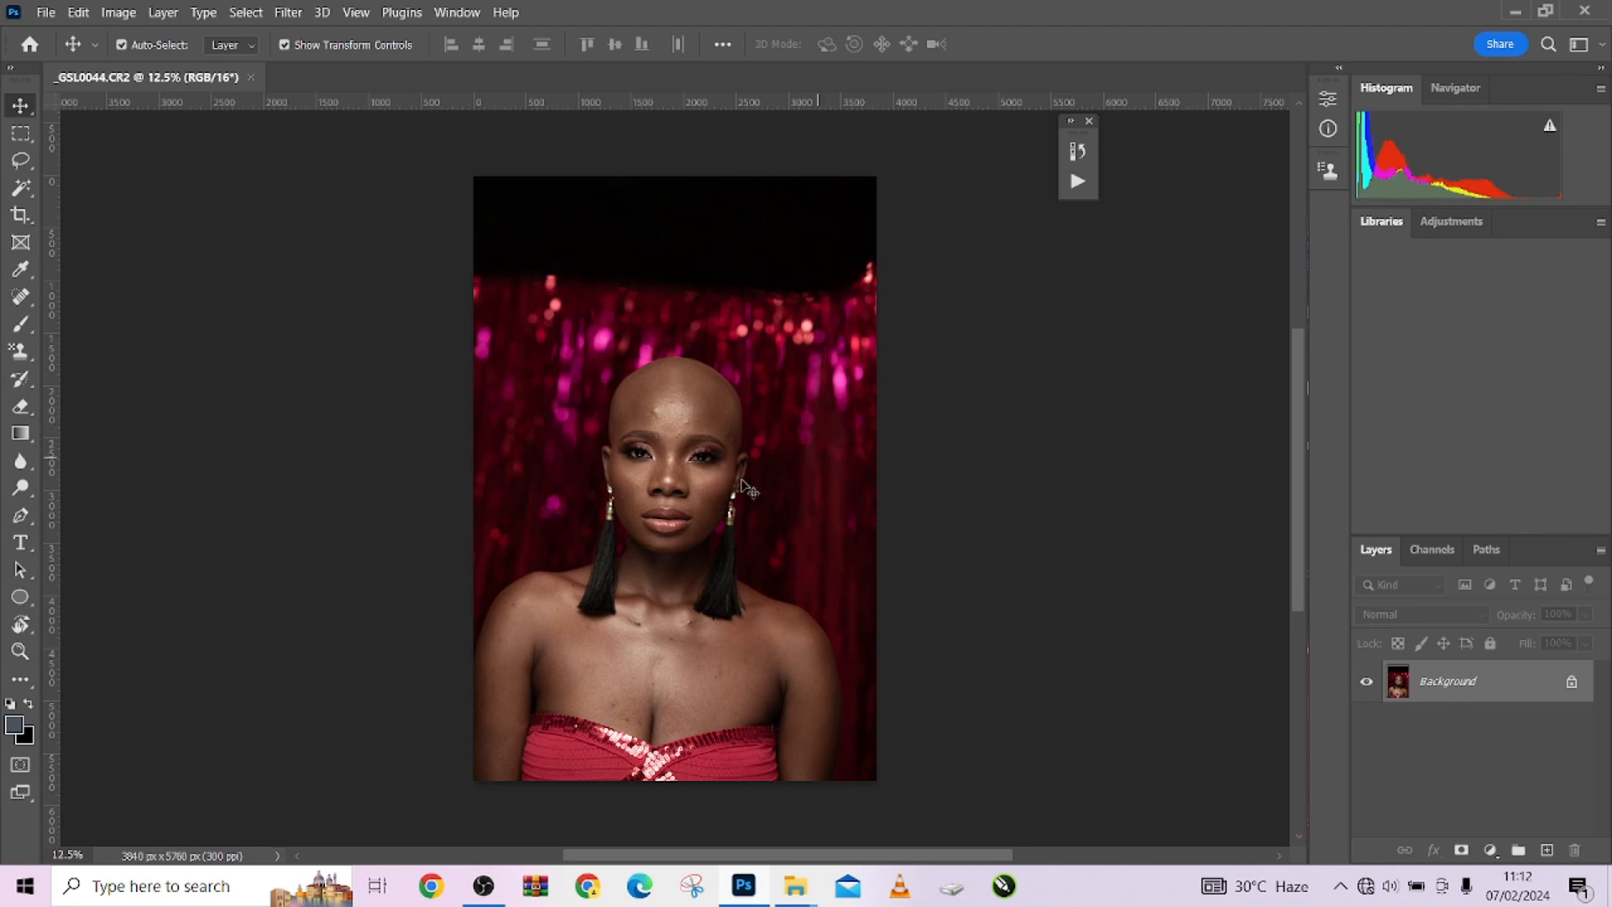
Step: Crop the portrait at a 4:5 ratio to about 3466 x 4333 px, cutting off the black area above the curtain
scroll(631, 478, up, 3)
scroll(631, 480, up, 5)
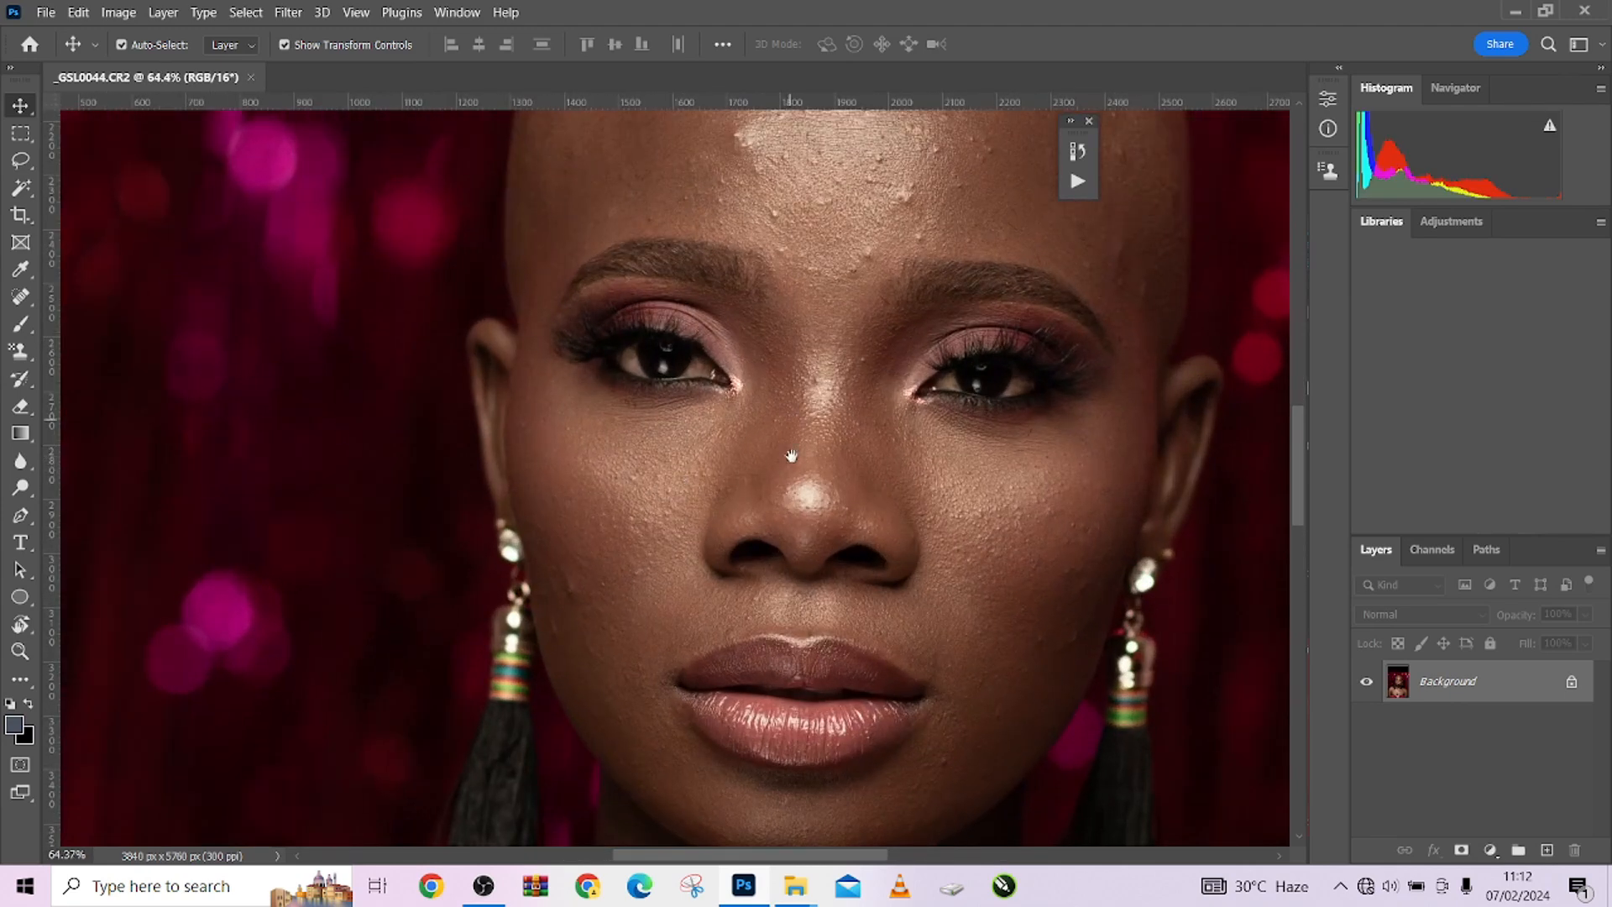
scroll(774, 311, down, 6)
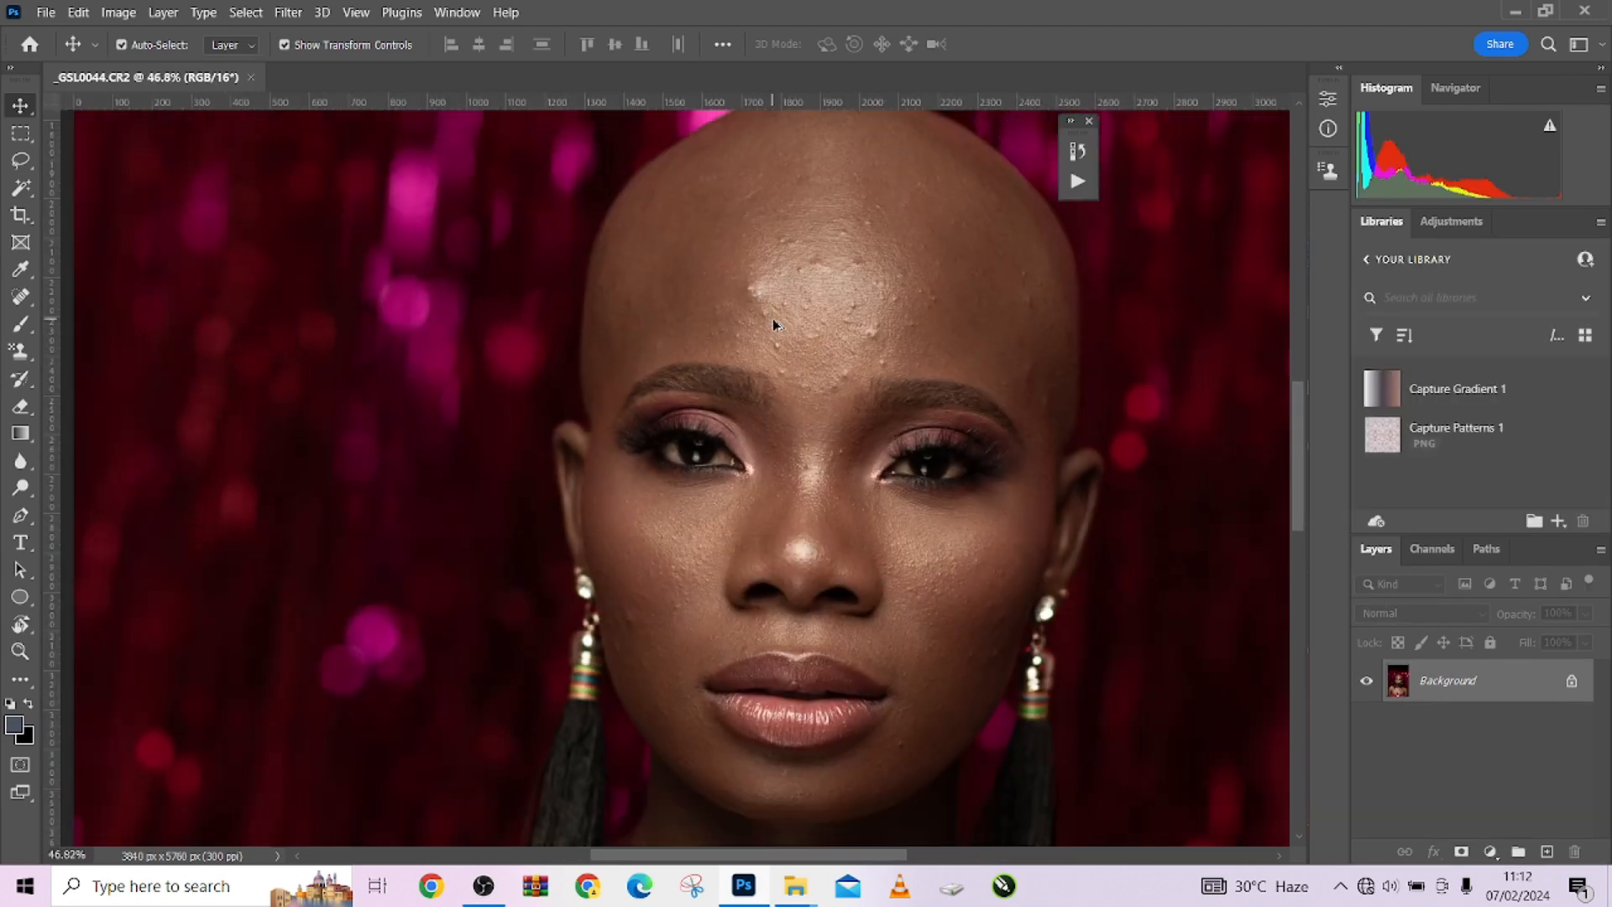
scroll(781, 368, down, 1)
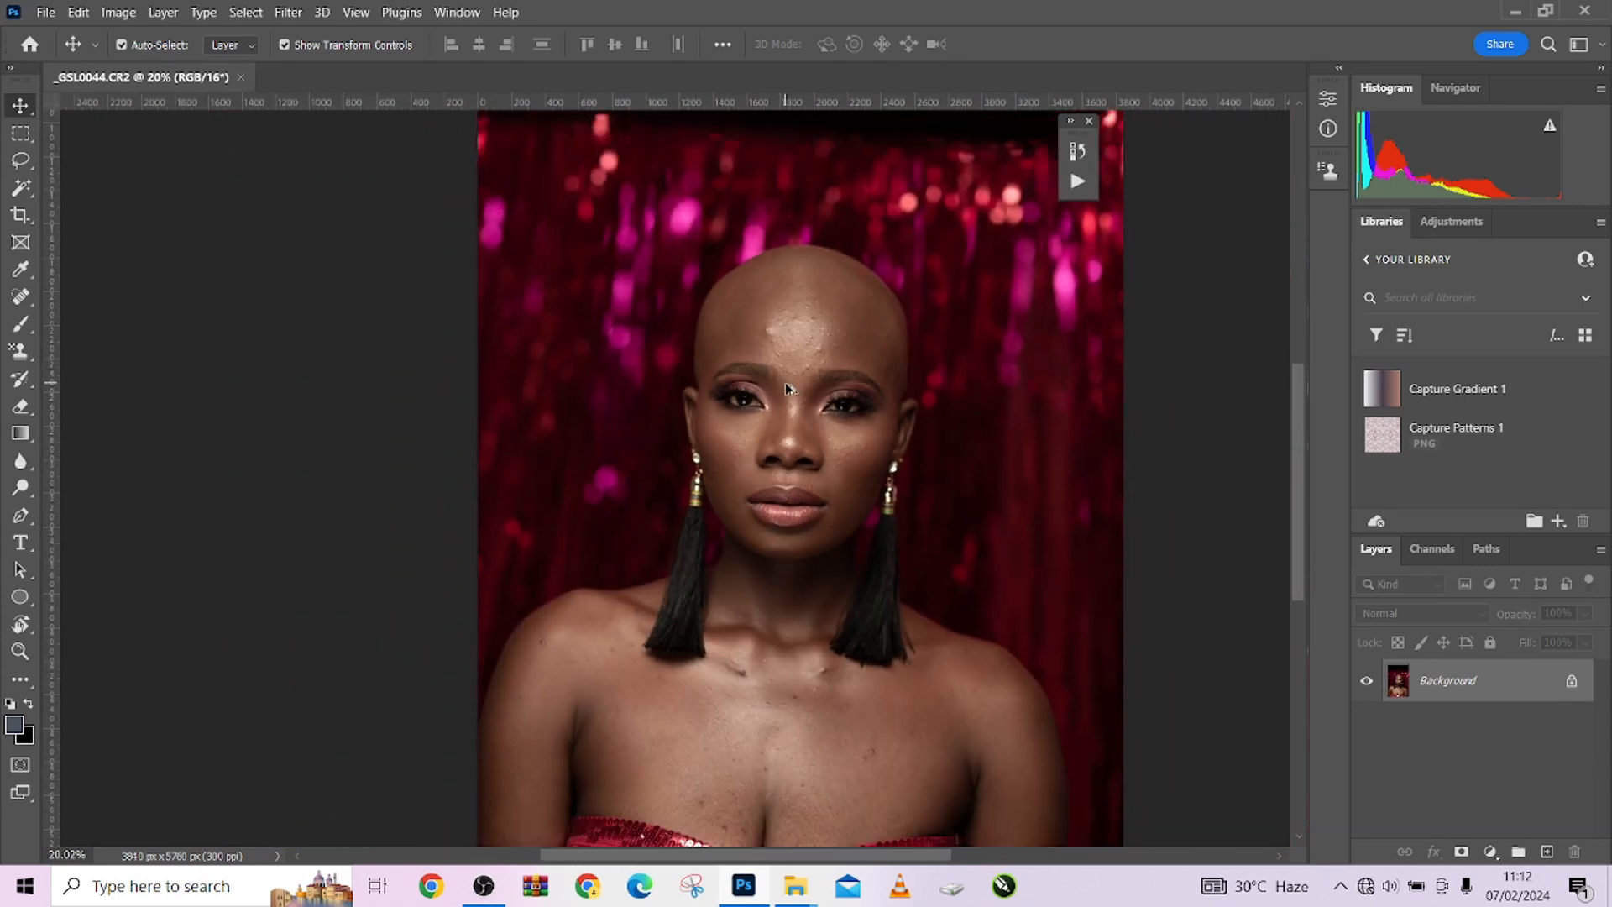
scroll(801, 390, down, 2)
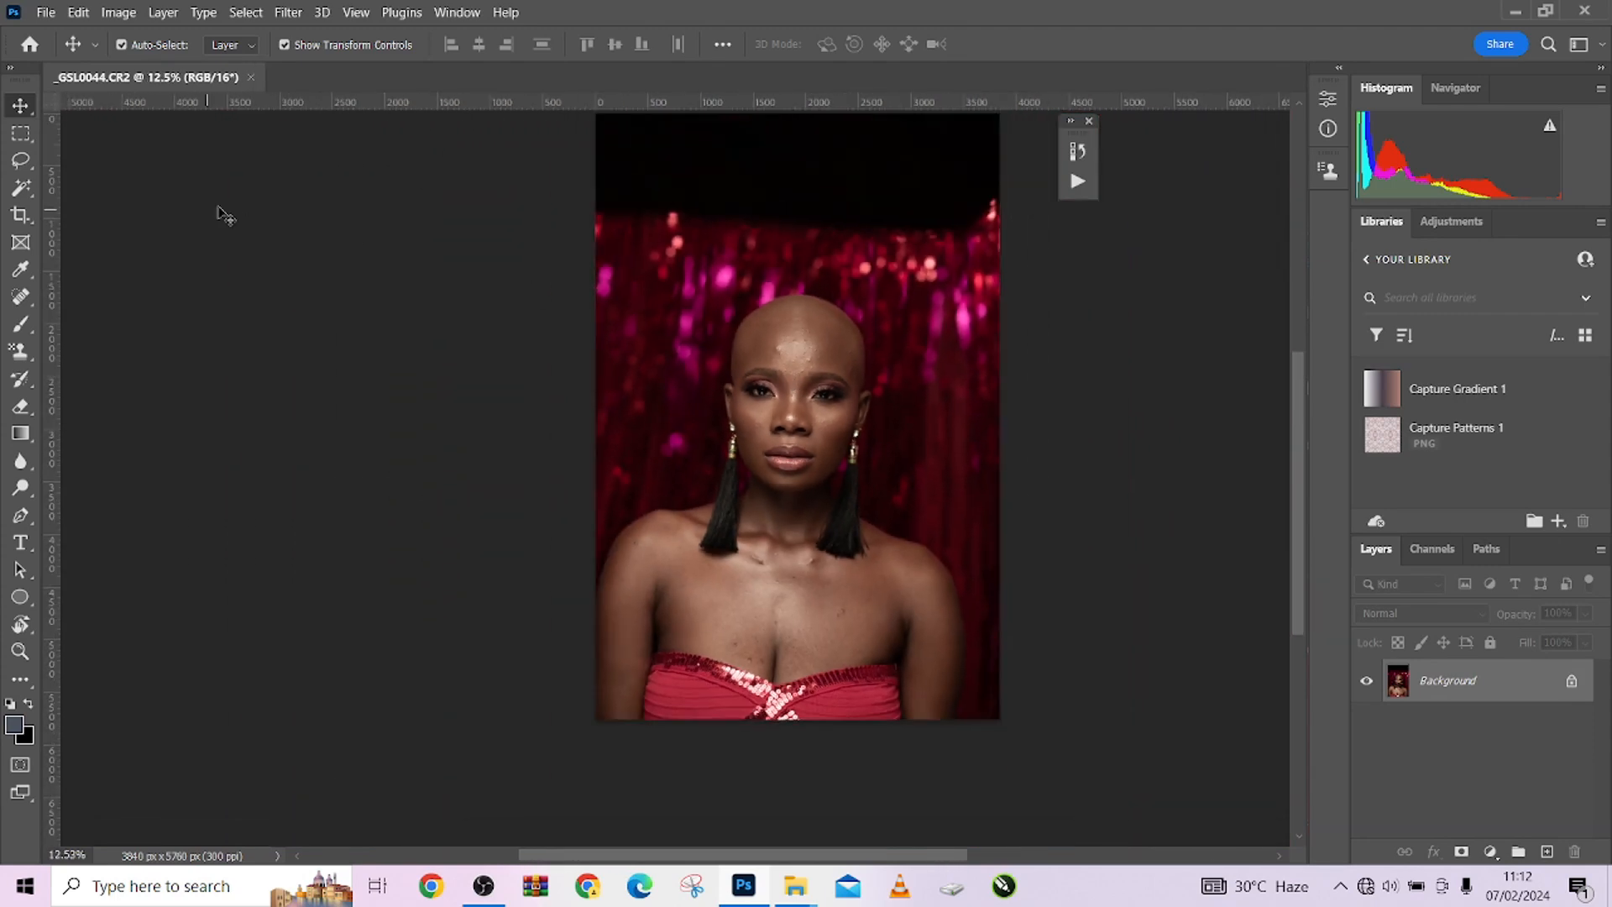
key(c)
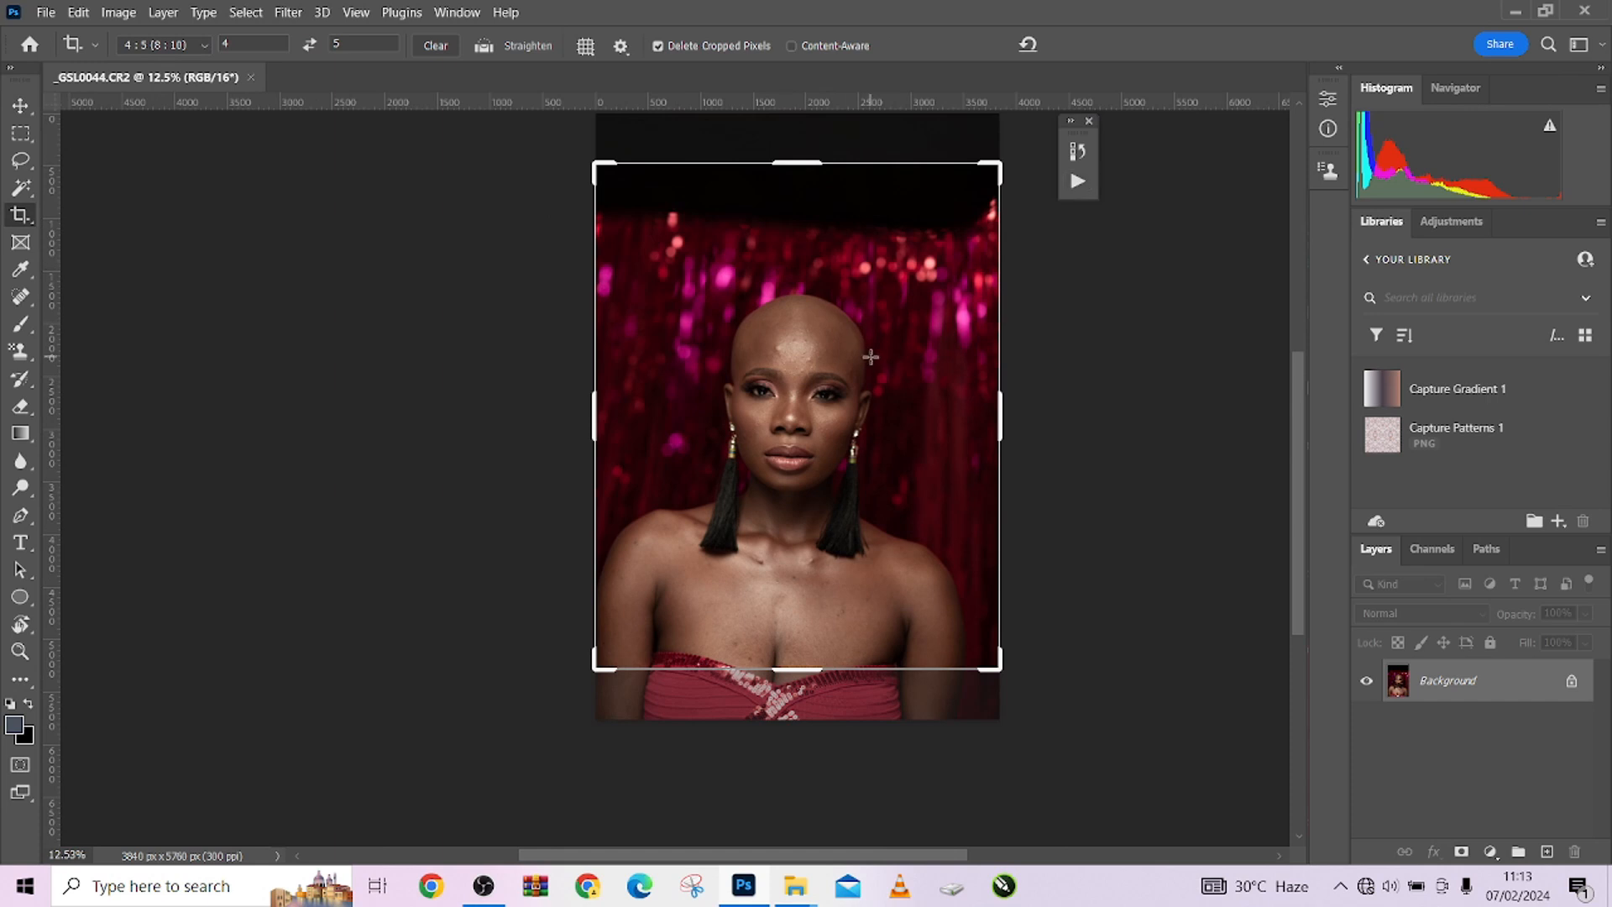
click(811, 462)
drag(823, 504, 827, 454)
drag(1064, 574, 1029, 622)
drag(890, 592, 881, 584)
click(1107, 42)
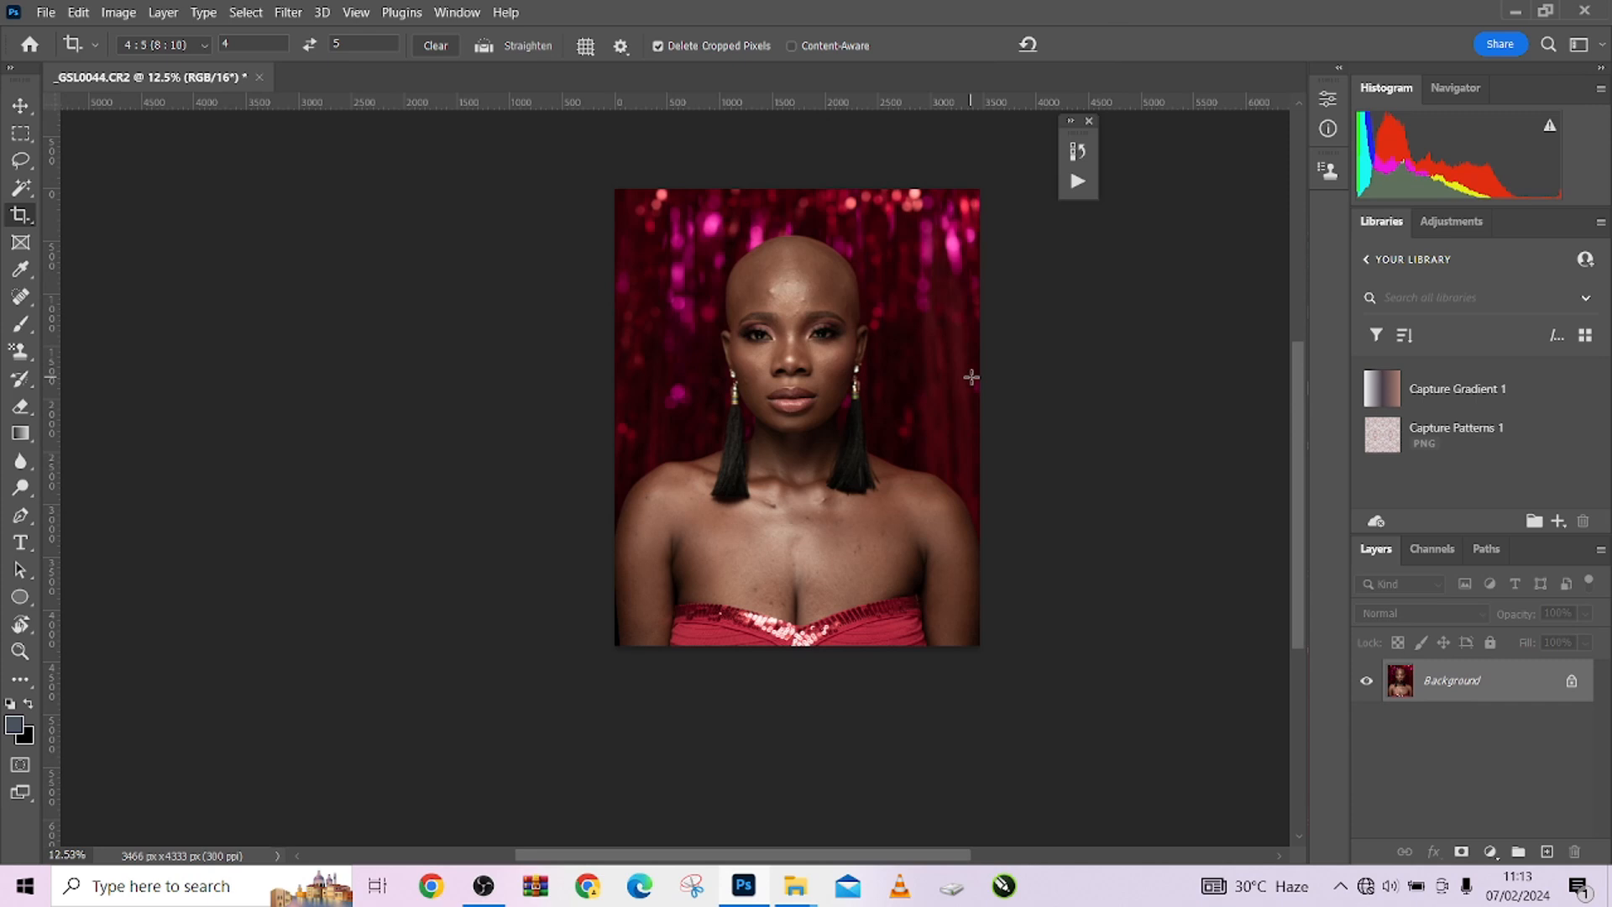
Step: Dock the floating History and Actions group beside Histogram and Navigator, and enlarge it to show more of the actions list
scroll(789, 372, up, 6)
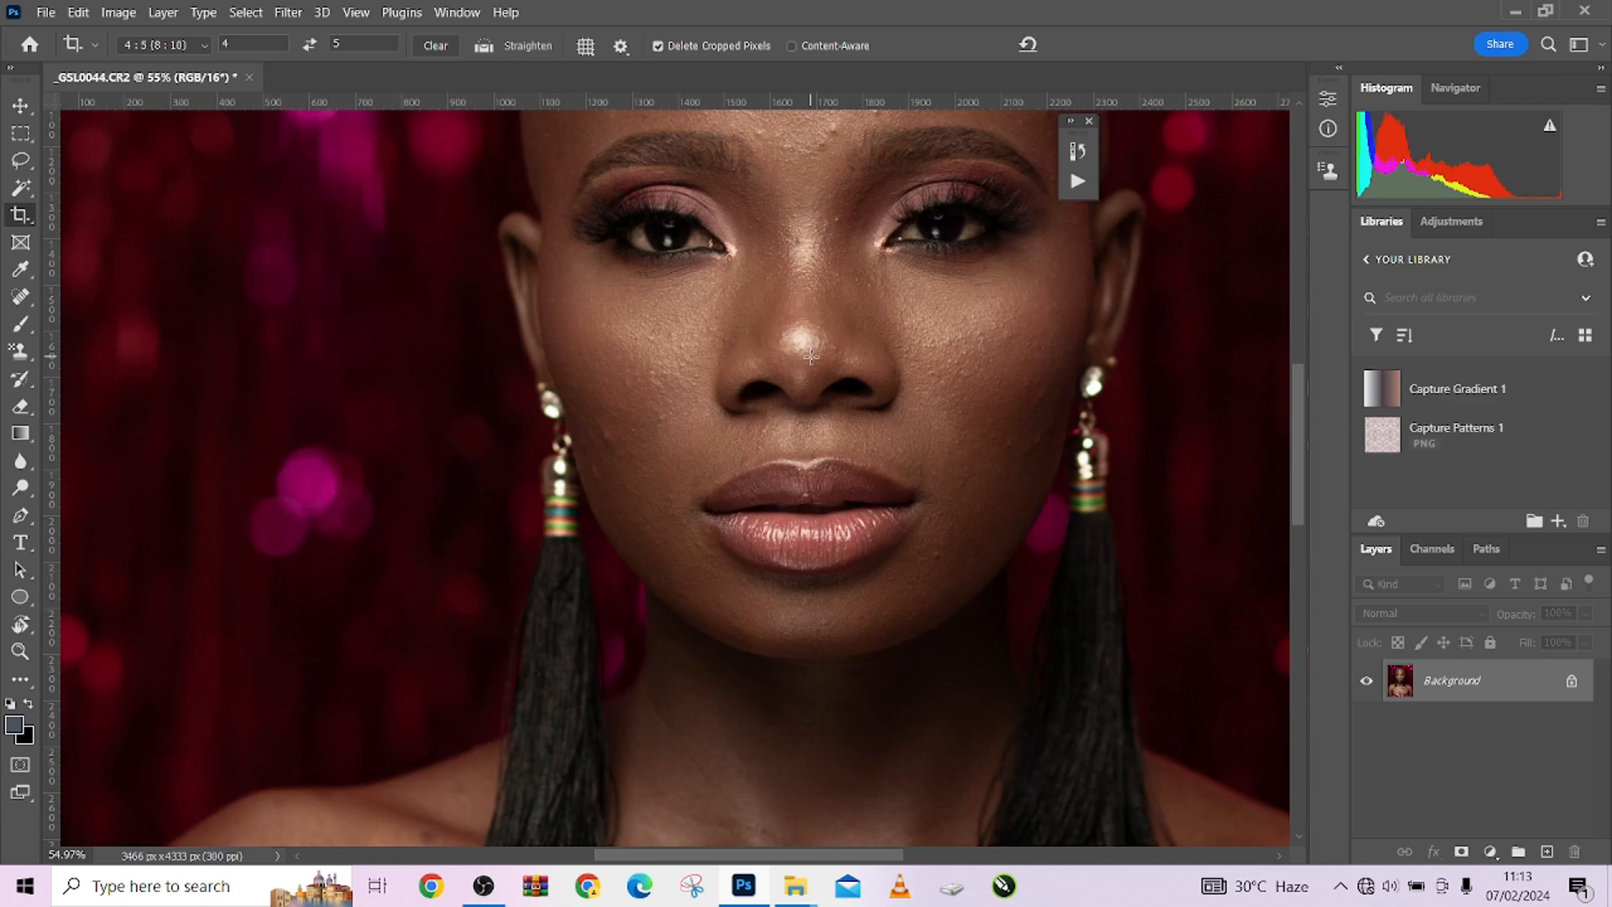
scroll(817, 372, down, 2)
scroll(795, 356, down, 4)
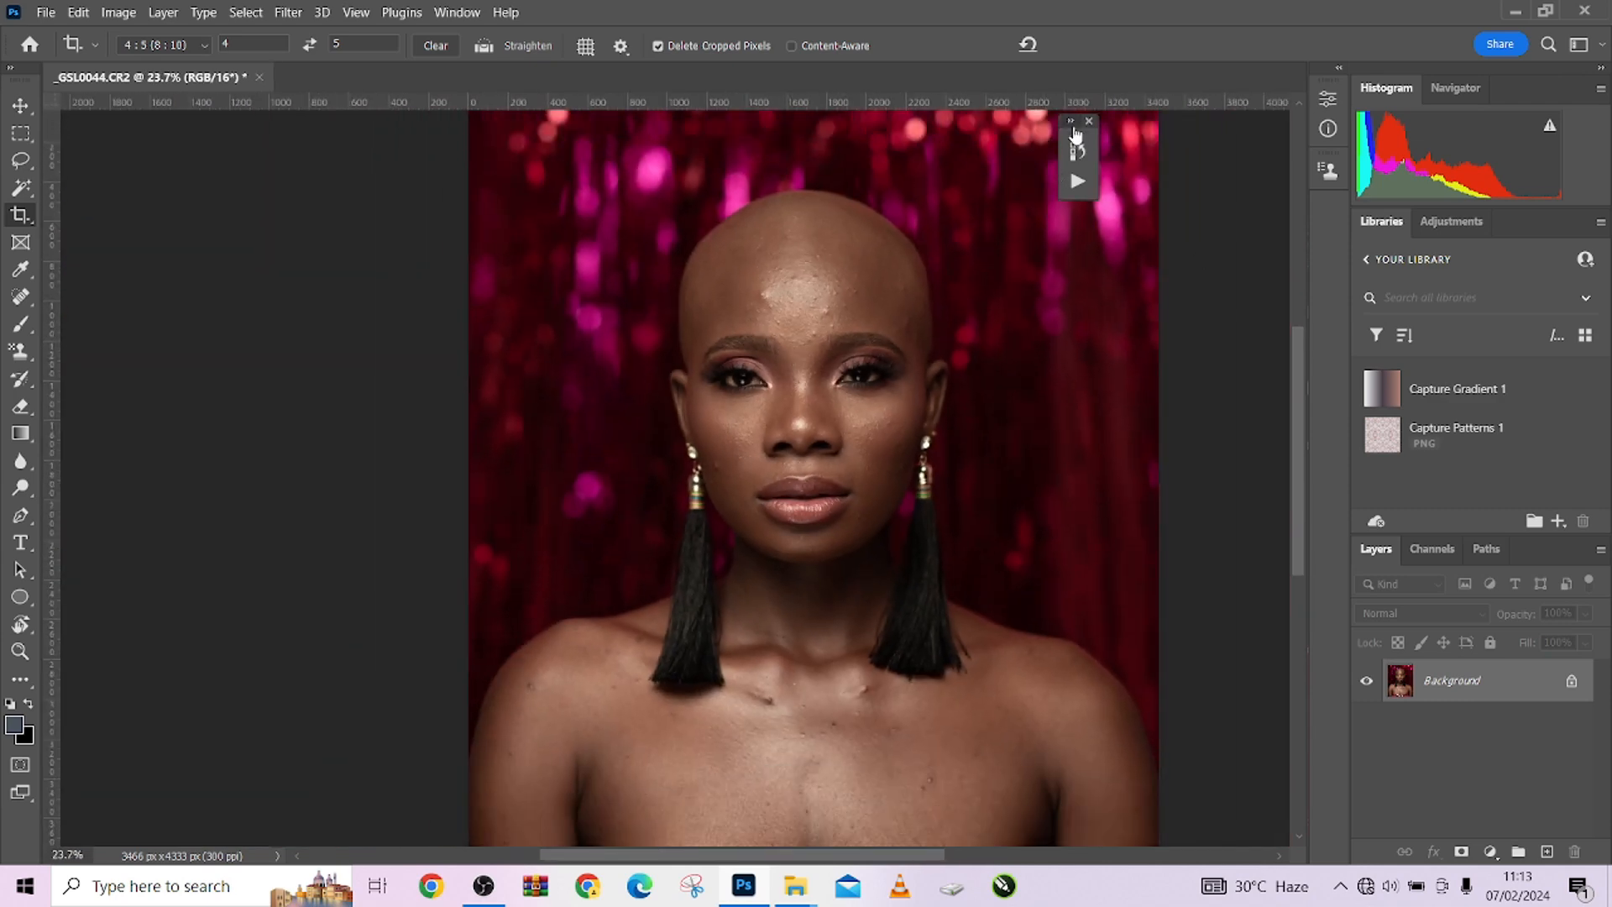
drag(1074, 134, 1251, 135)
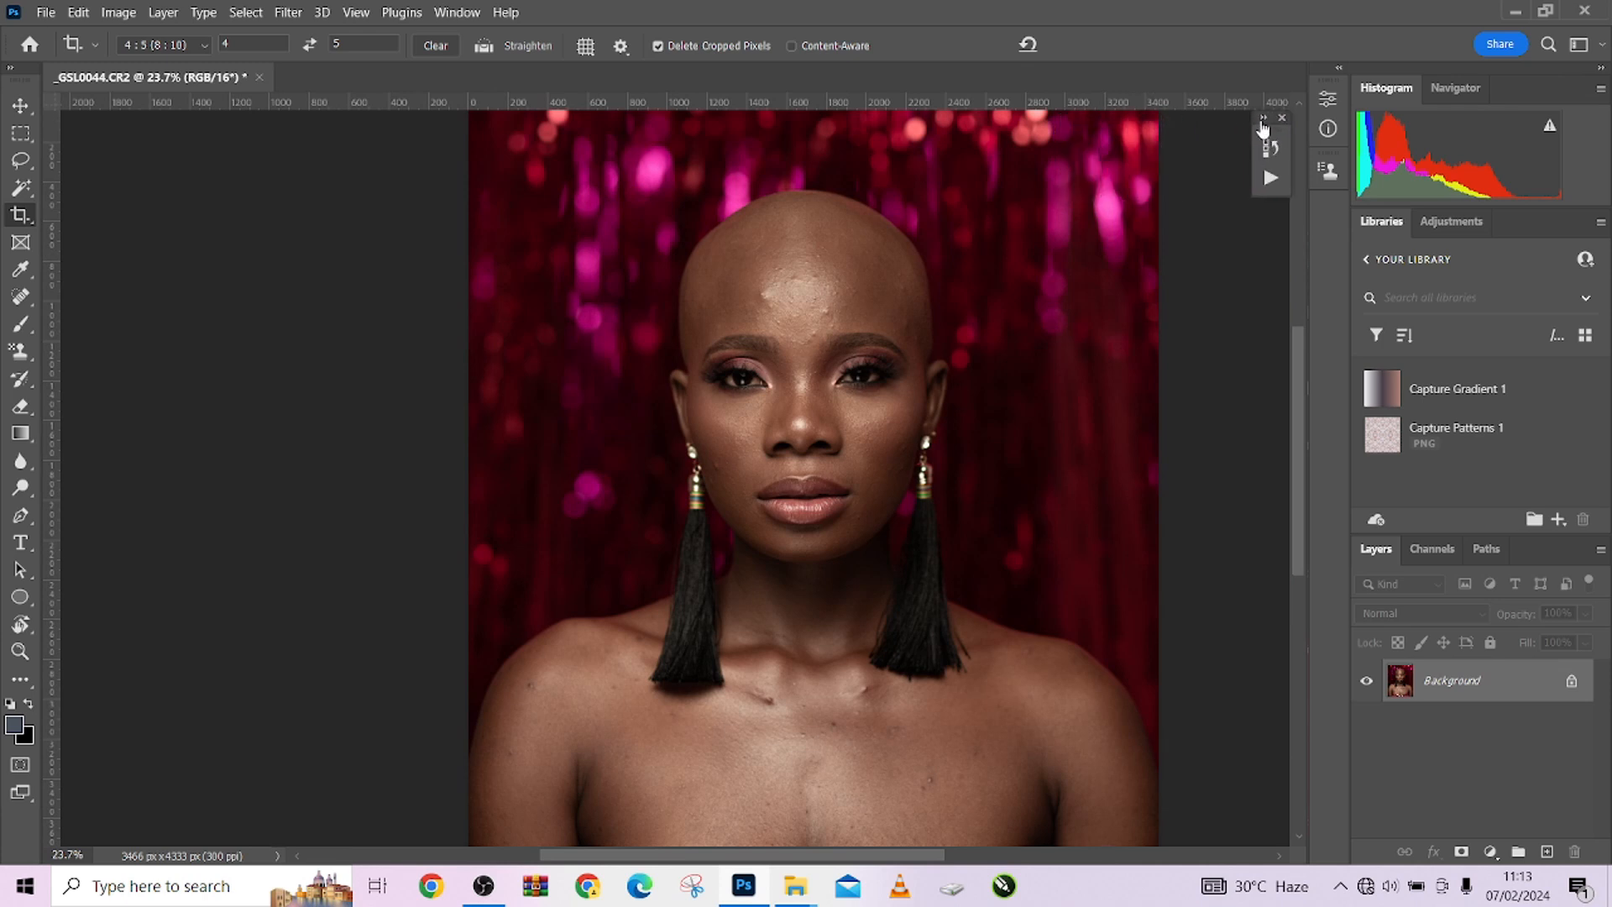
click(1268, 138)
drag(1252, 160, 1491, 98)
click(1547, 89)
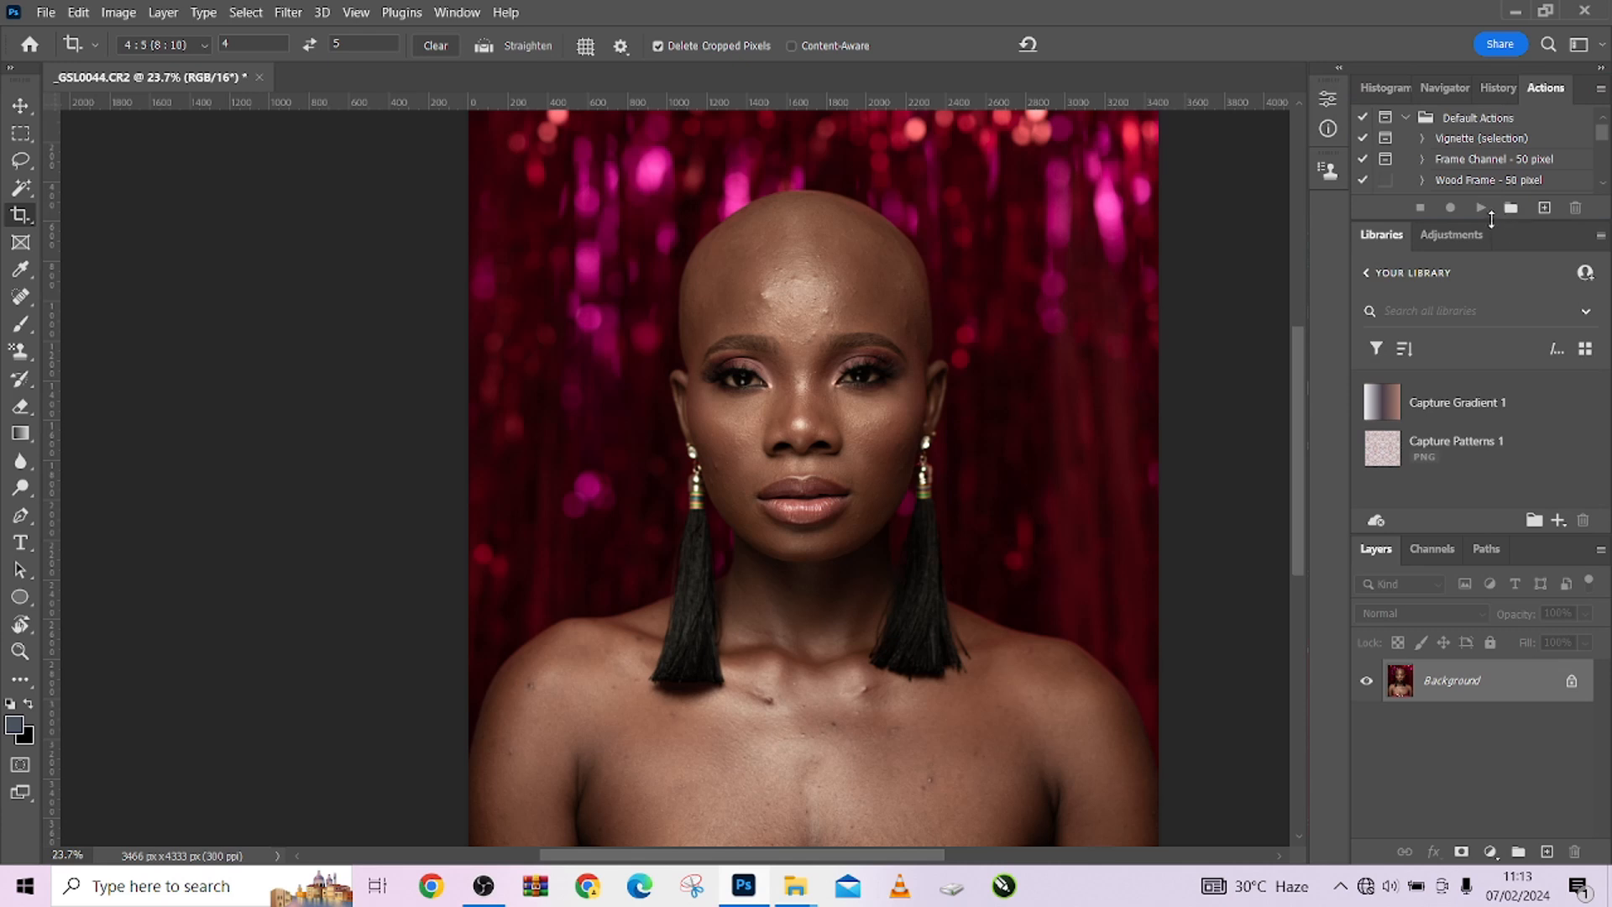
drag(1491, 220, 1500, 332)
drag(1502, 396, 1510, 423)
scroll(1453, 232, down, 1)
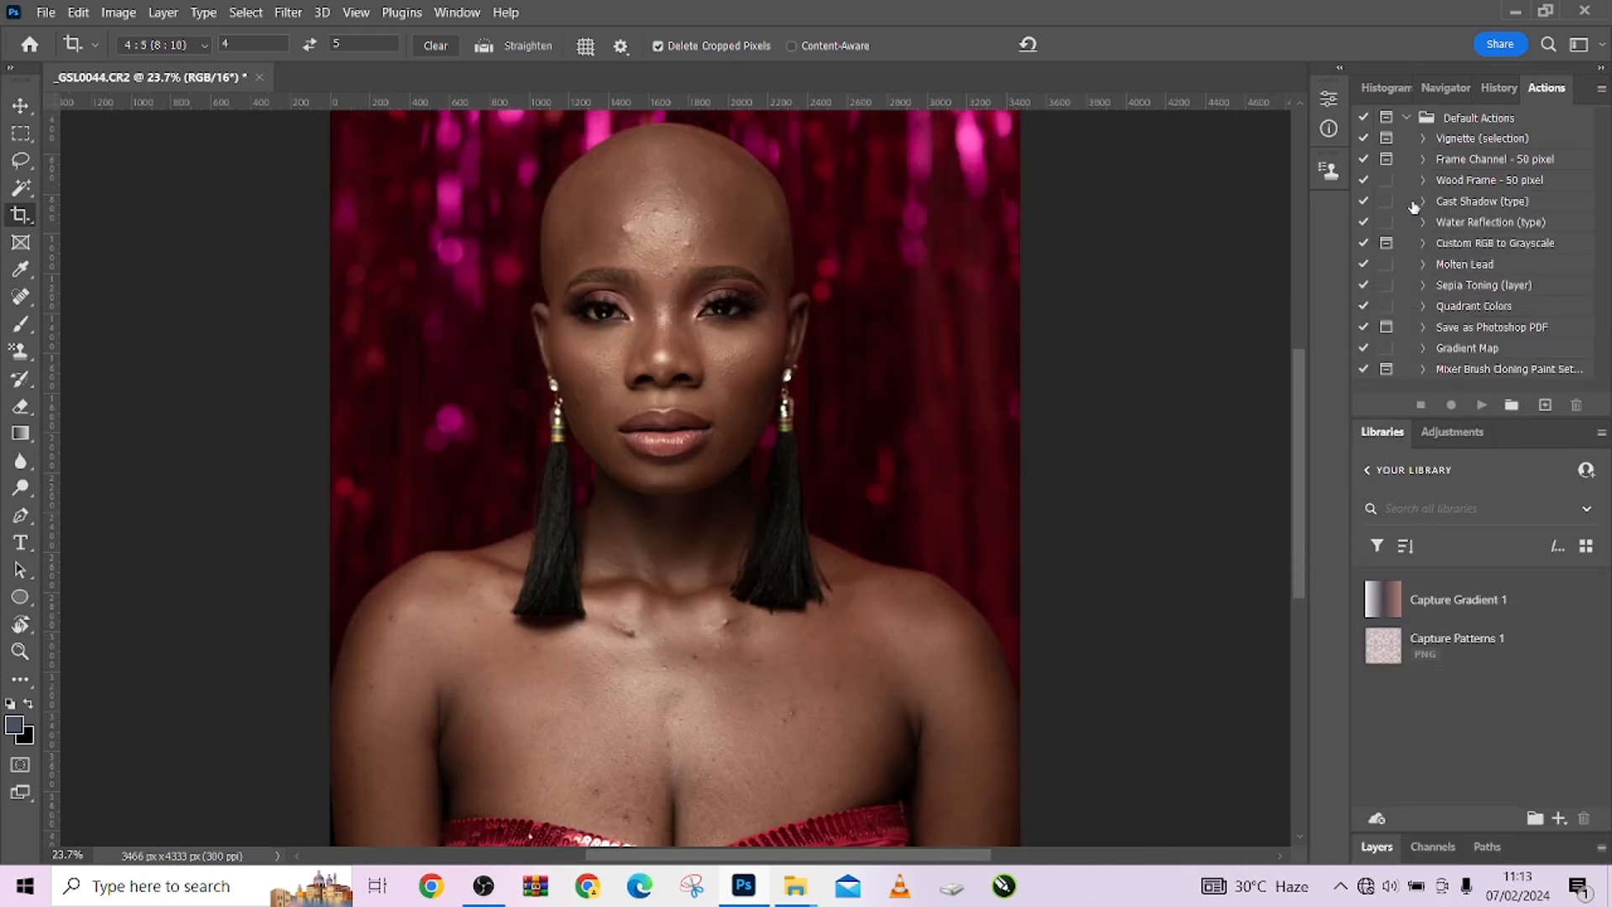
Step: Collapse the Default Actions set and run the blemish removal action from the php set
click(1407, 120)
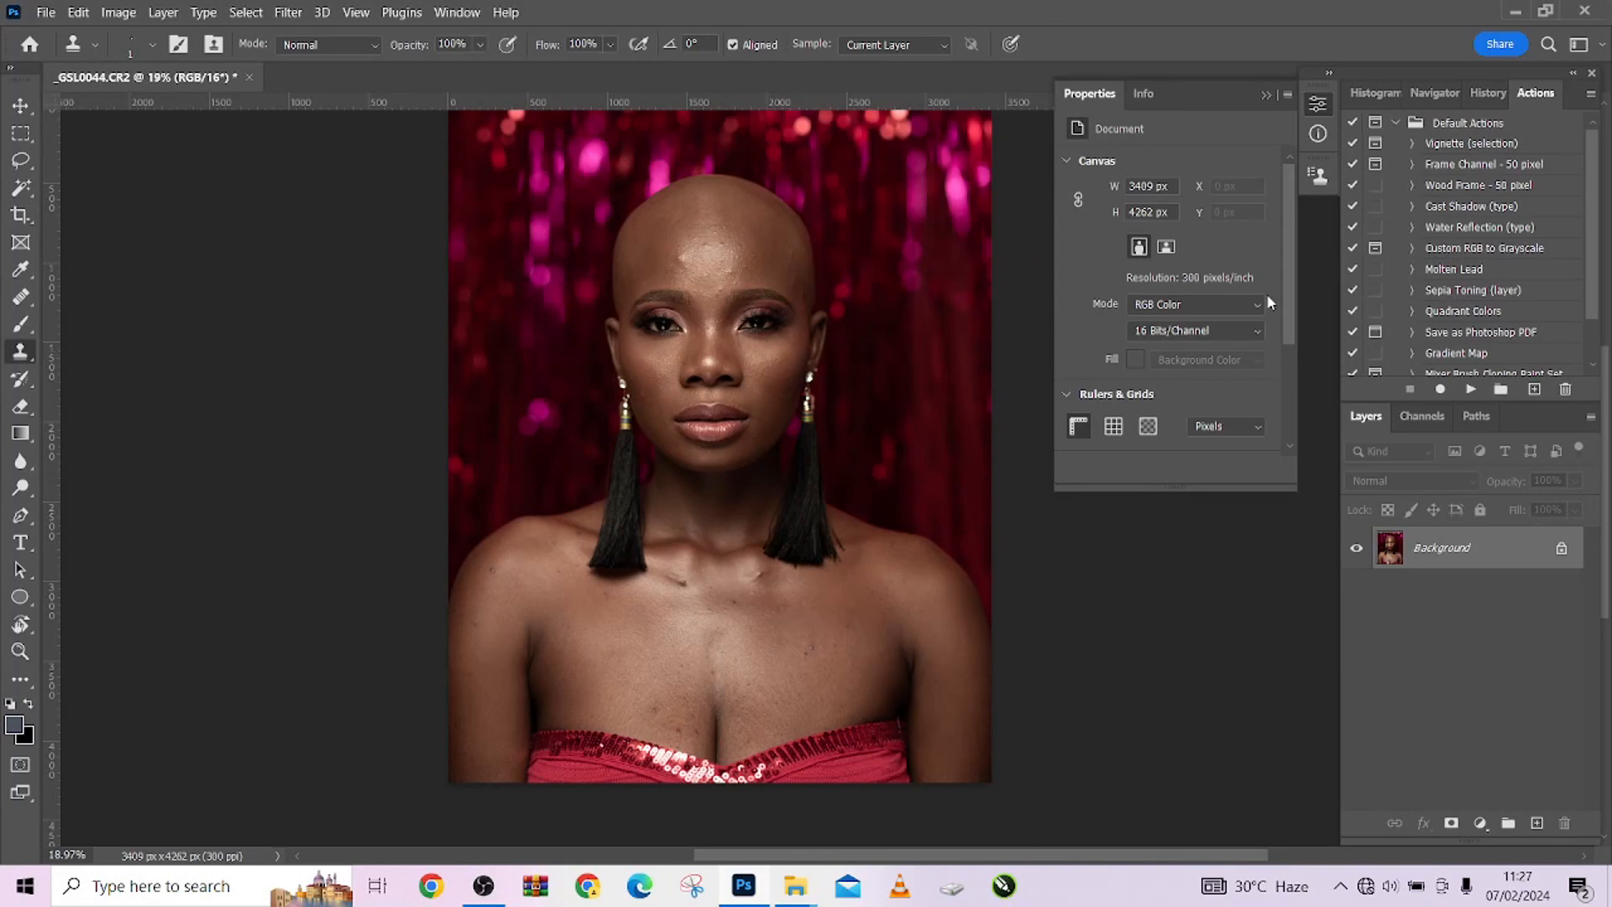
click(1395, 123)
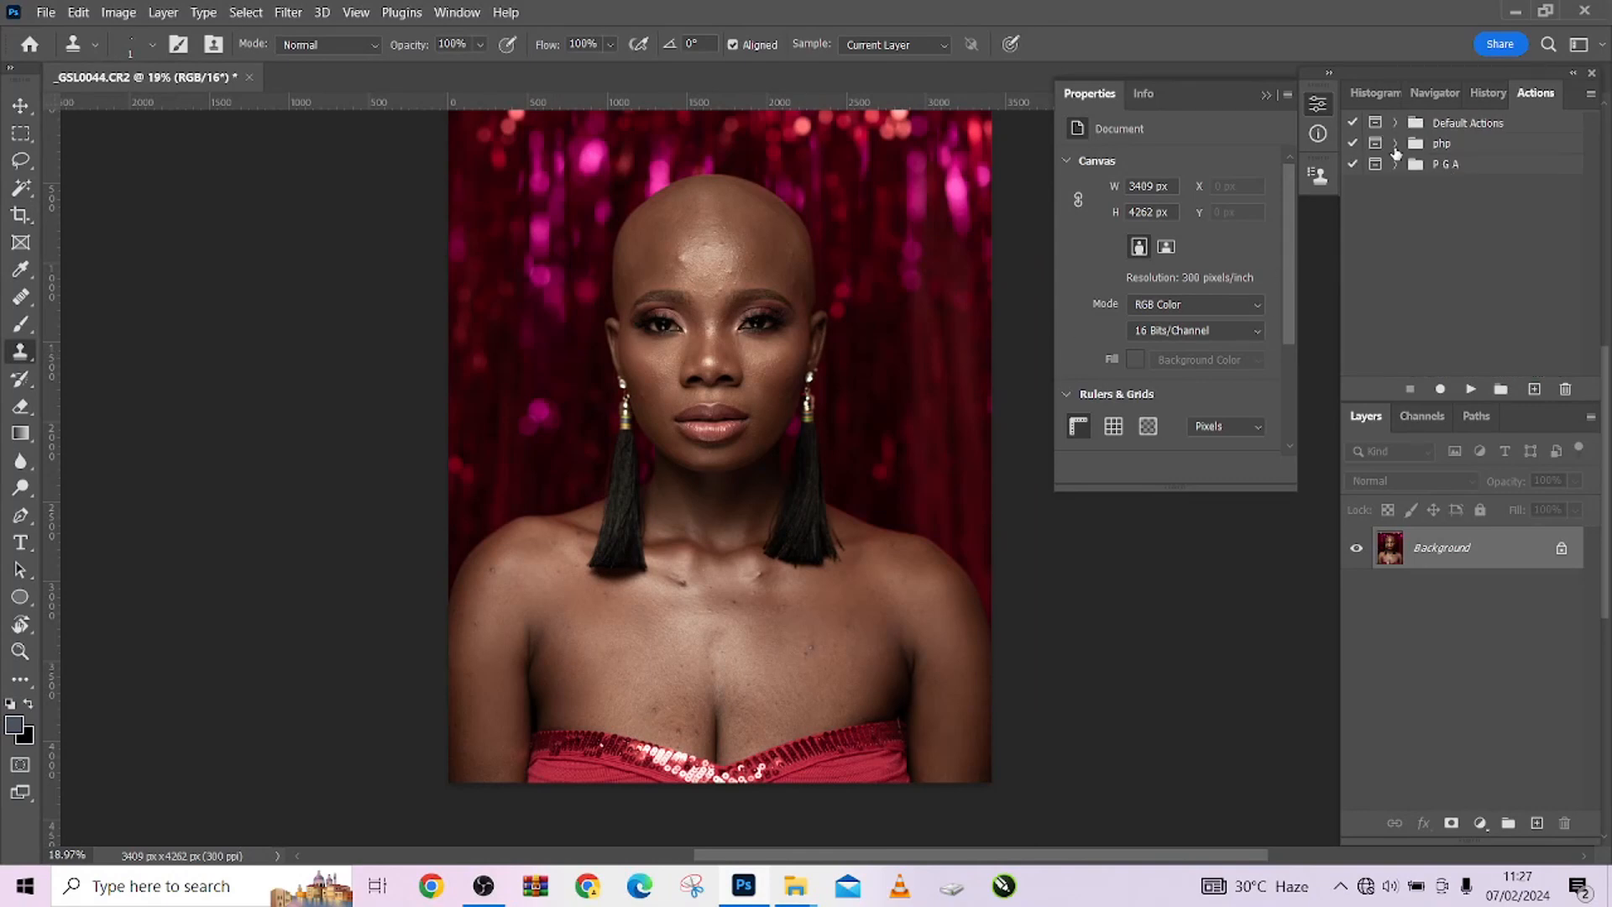
click(1395, 143)
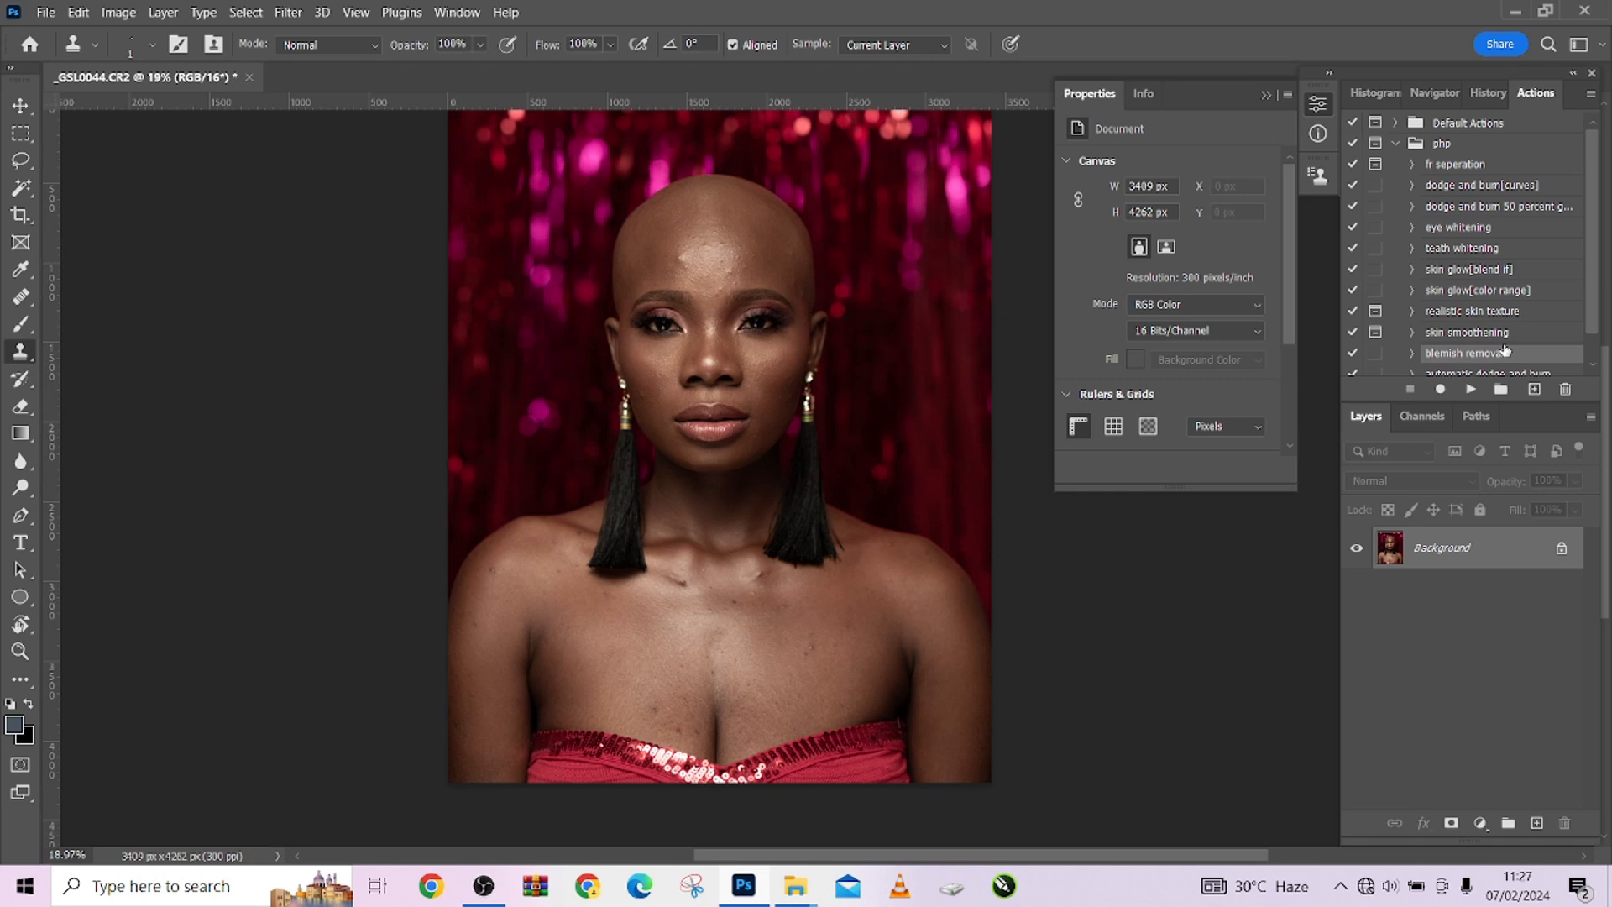
click(1470, 390)
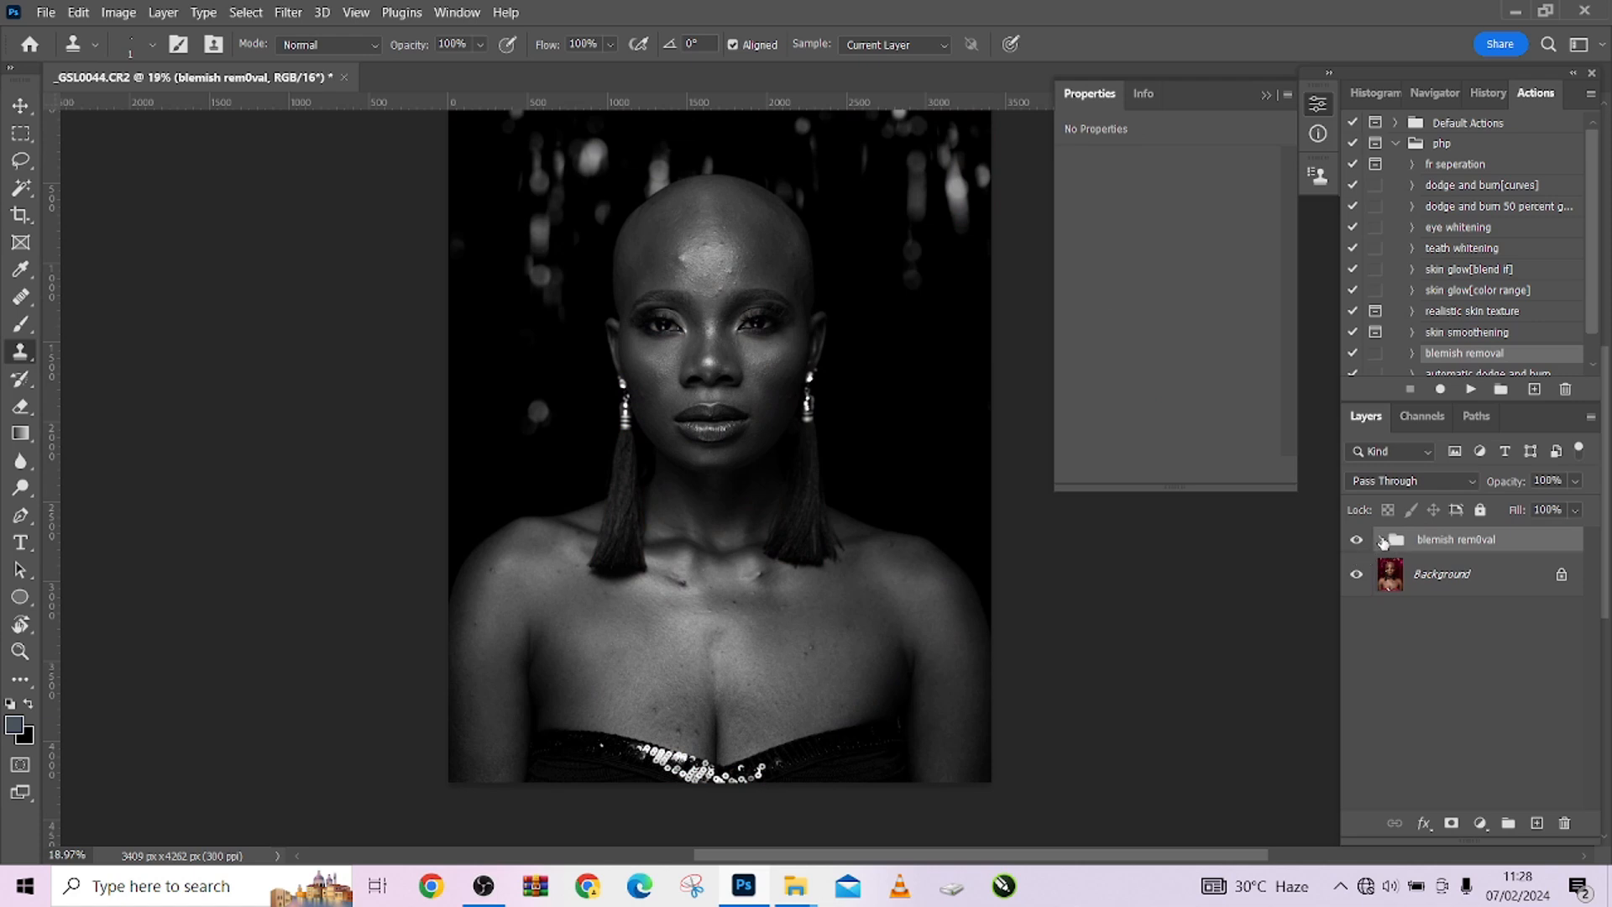
Step: Set Reds to 19 and Yellows to 129 in the Black & White adjustment of the blemish removal group
click(1381, 540)
click(1406, 576)
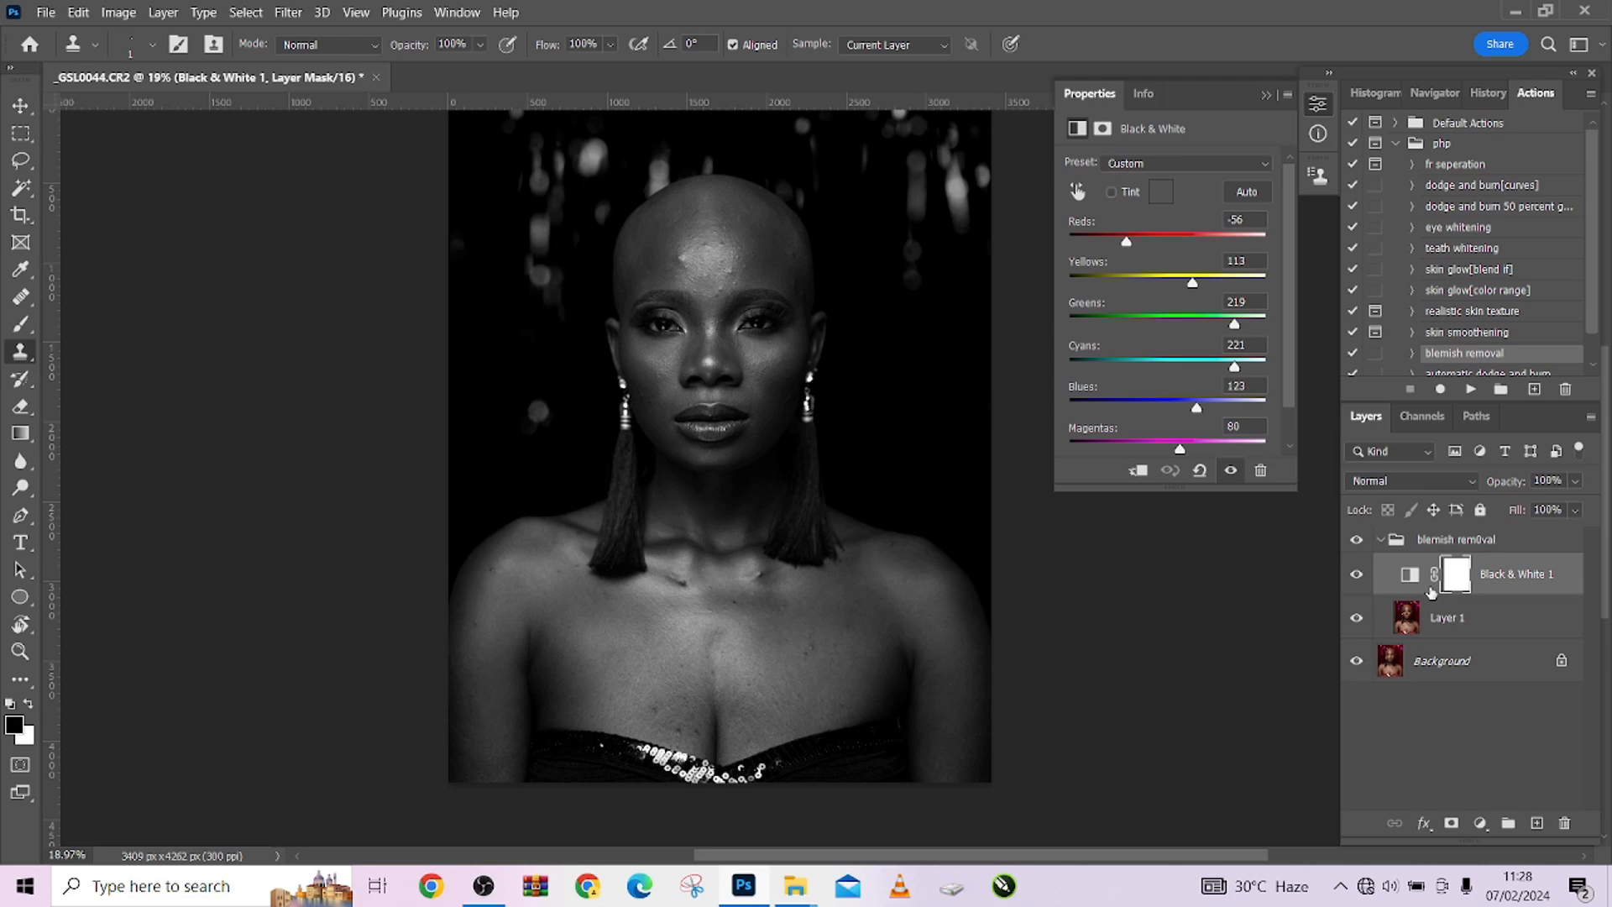
drag(1132, 235, 1200, 290)
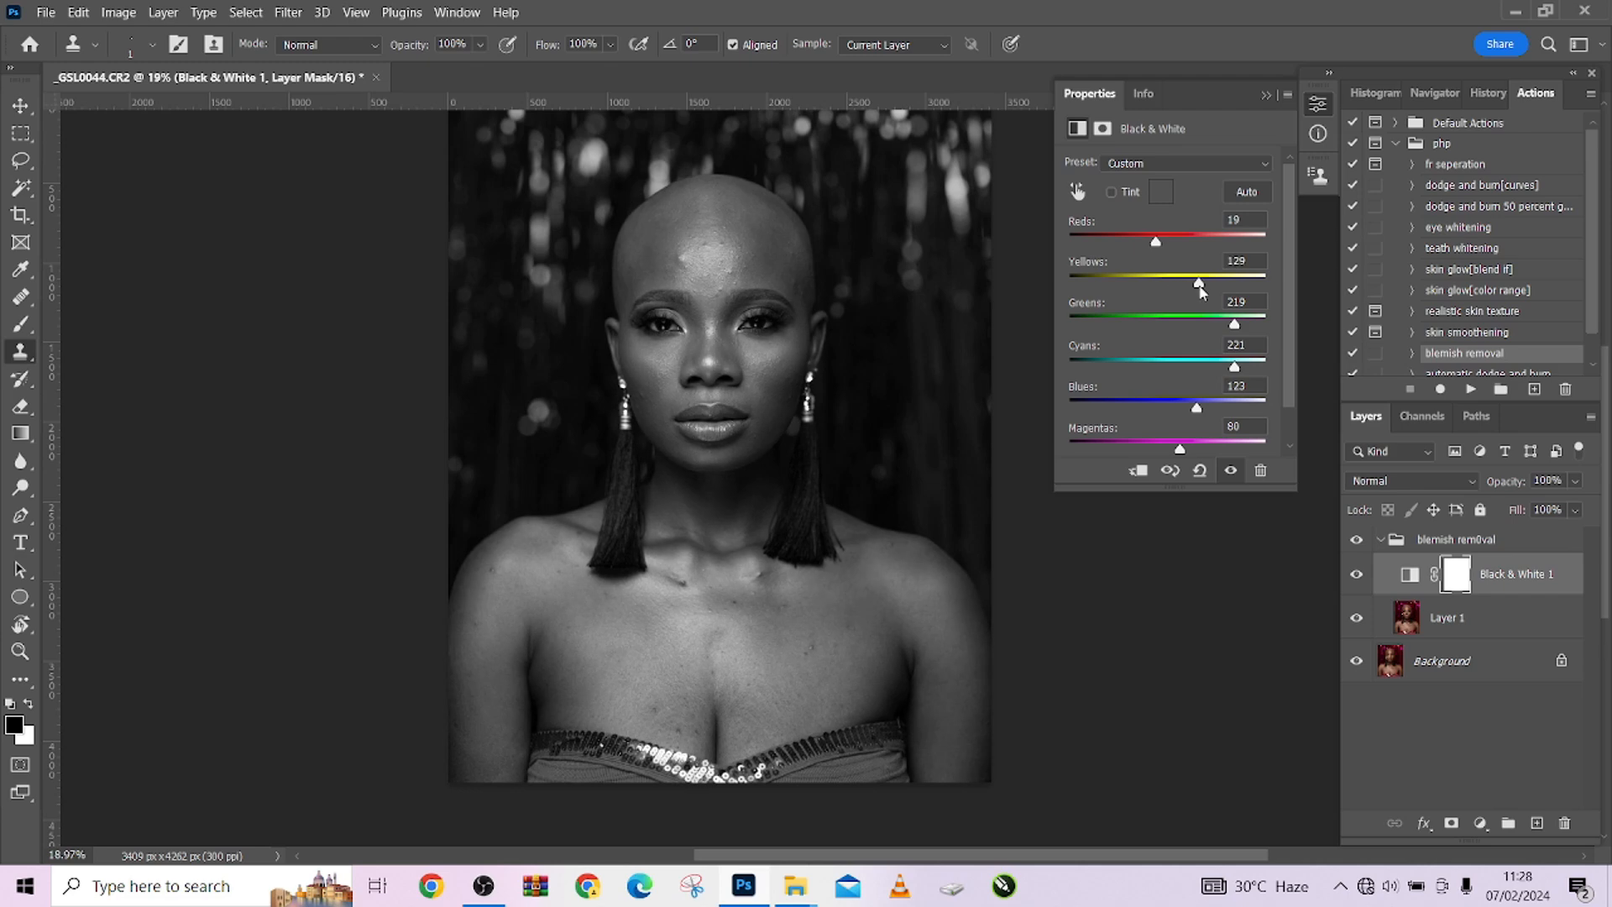
Step: Select Layer 1 in the blemish removal group and activate the Healing Brush with sampled source for work on the forehead
scroll(746, 249, up, 3)
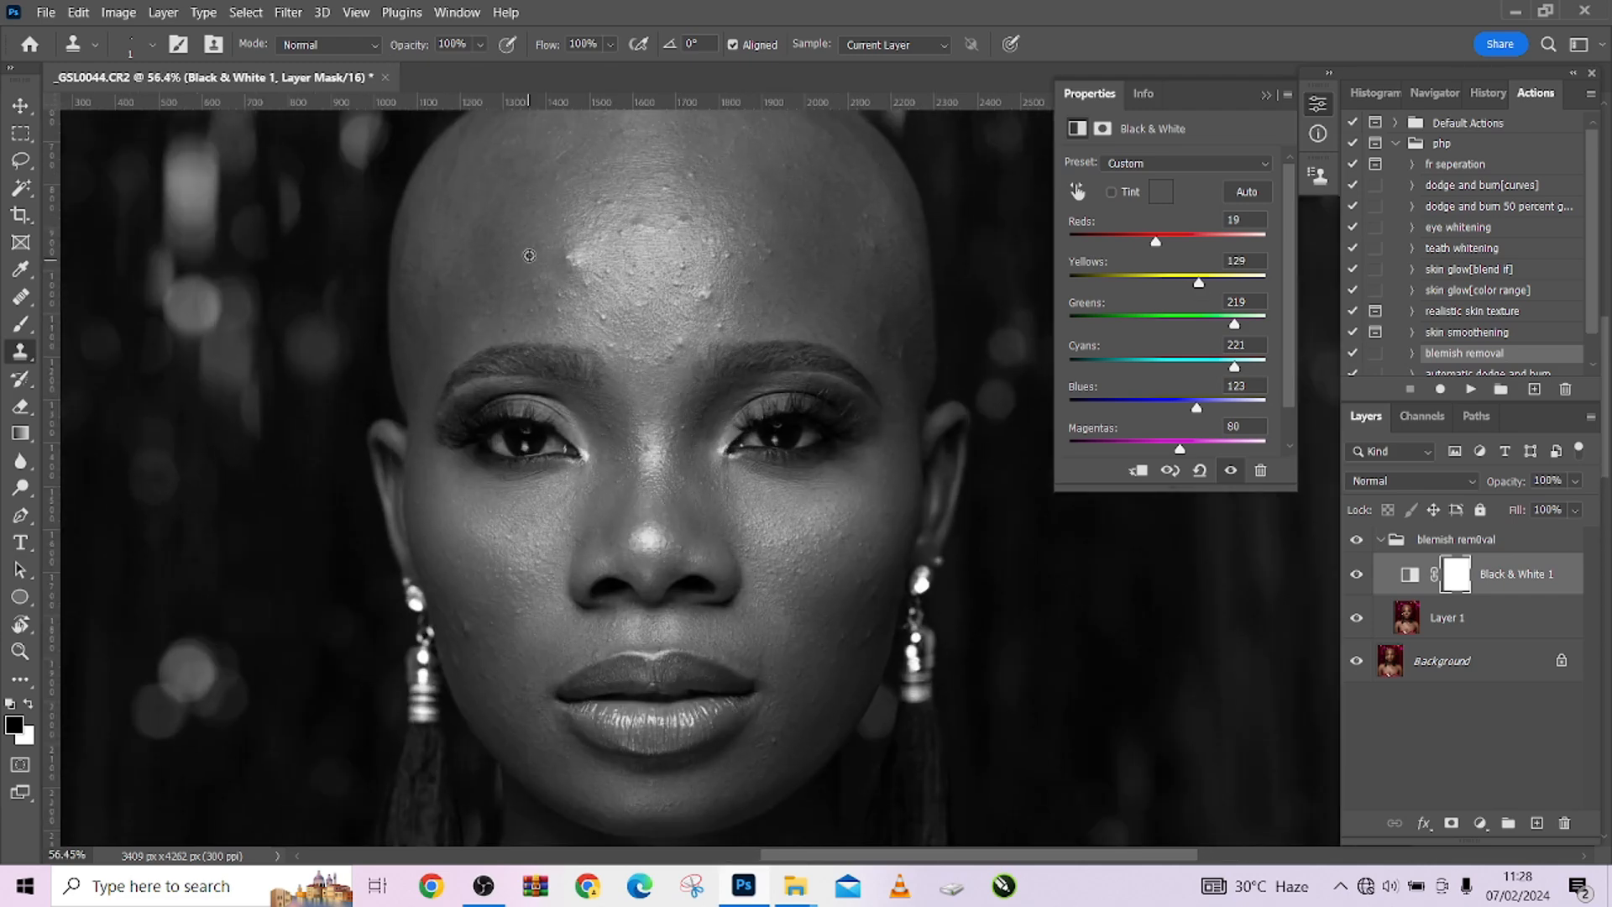
scroll(537, 264, up, 3)
scroll(546, 275, up, 2)
drag(640, 380, 631, 433)
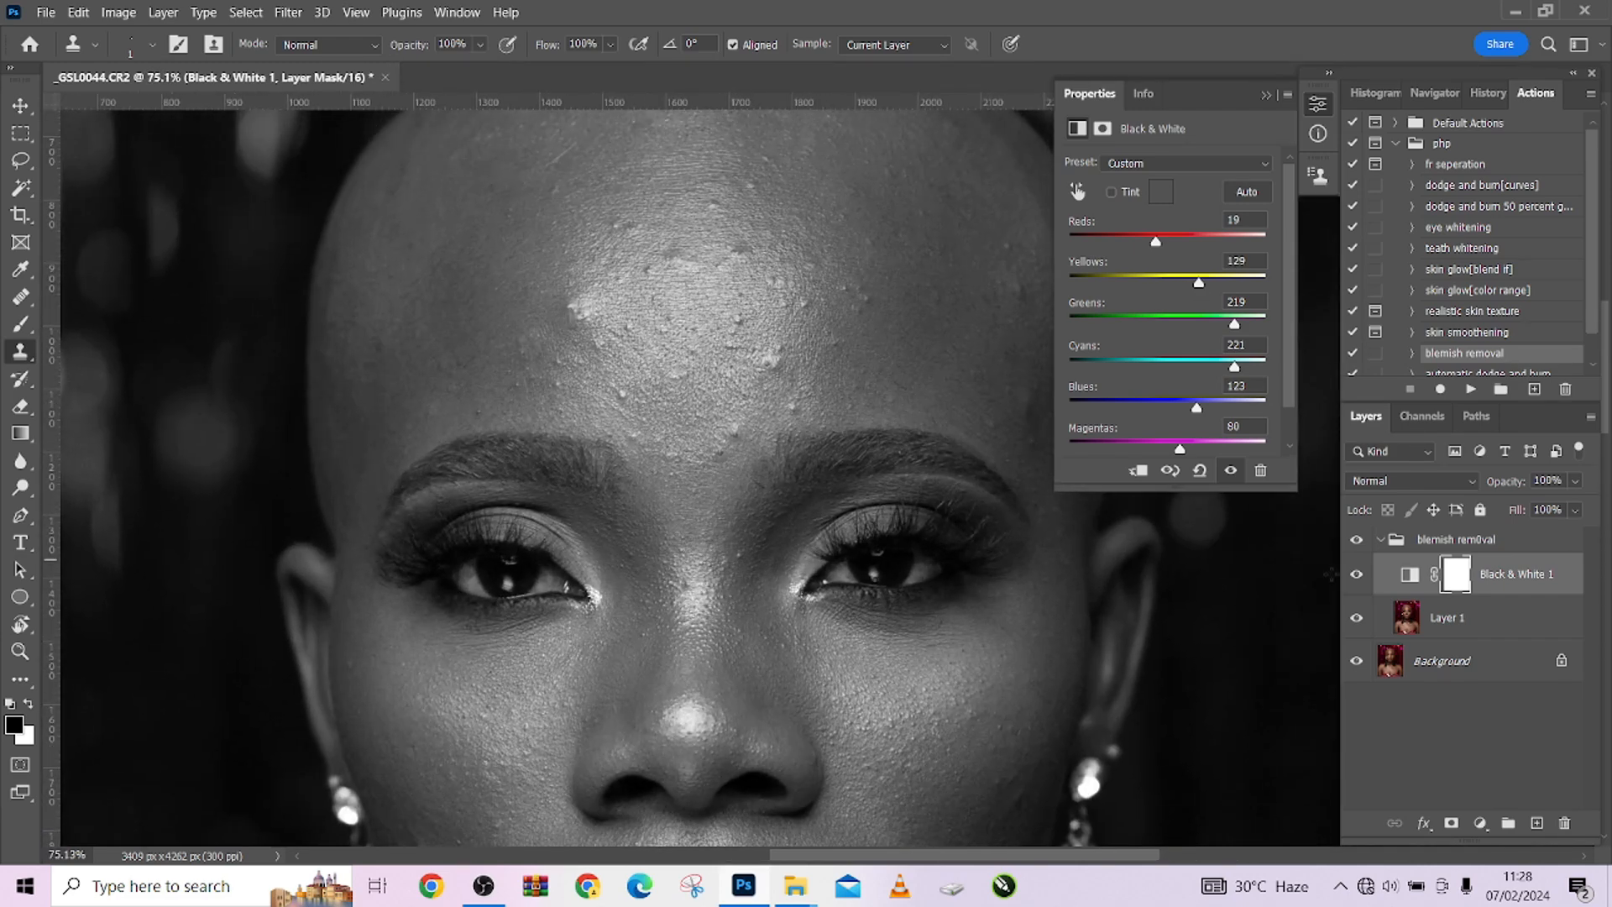
click(1564, 634)
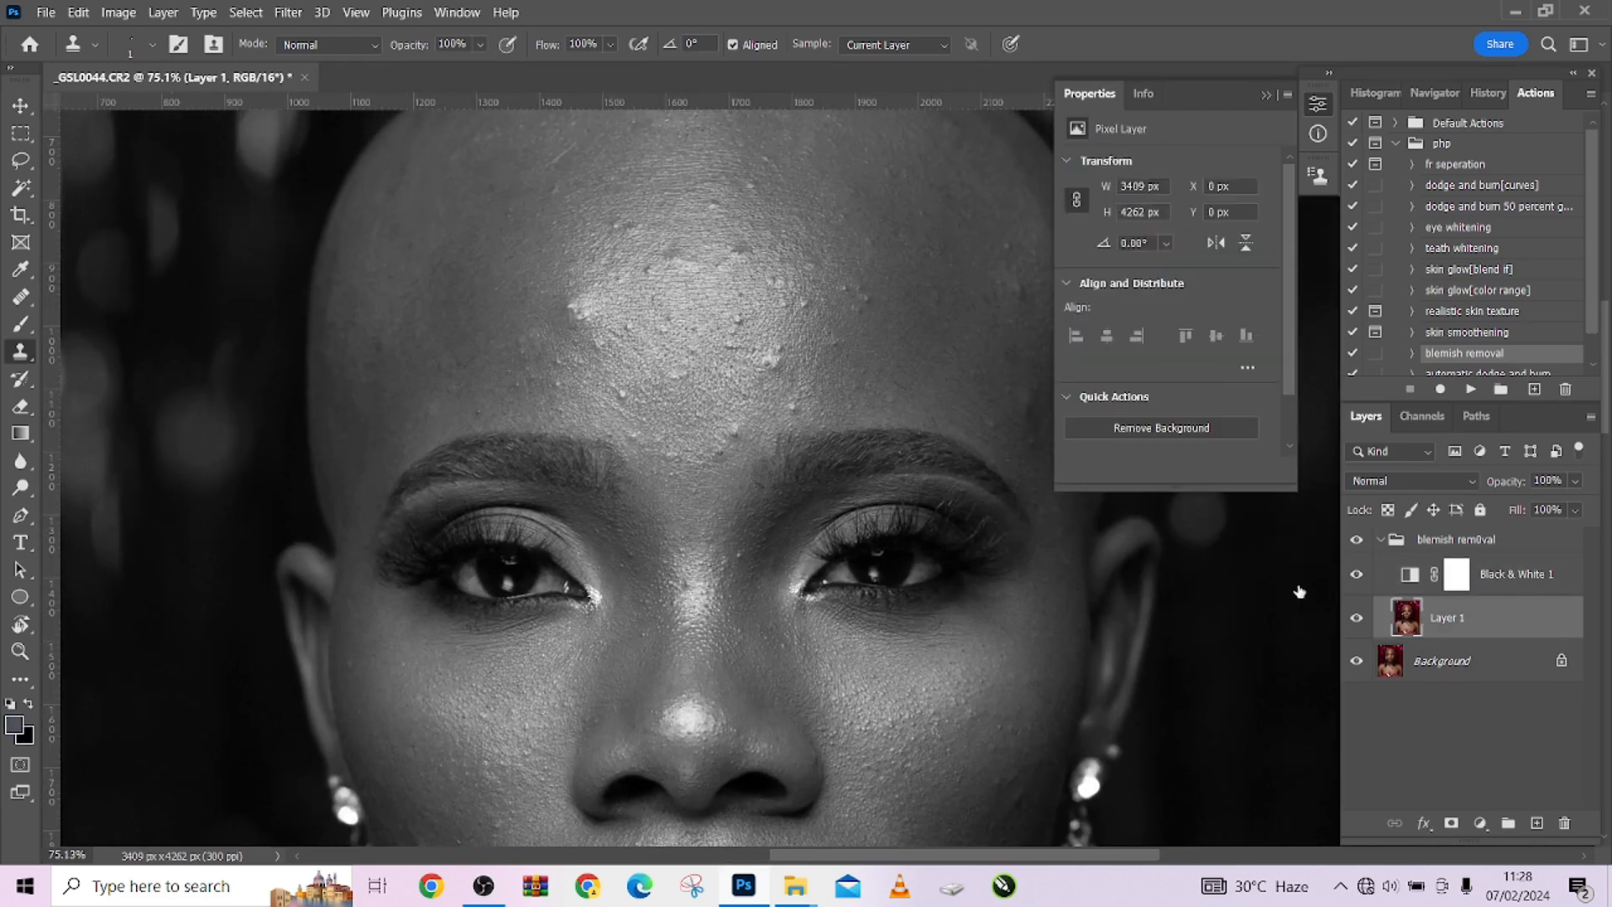
click(19, 298)
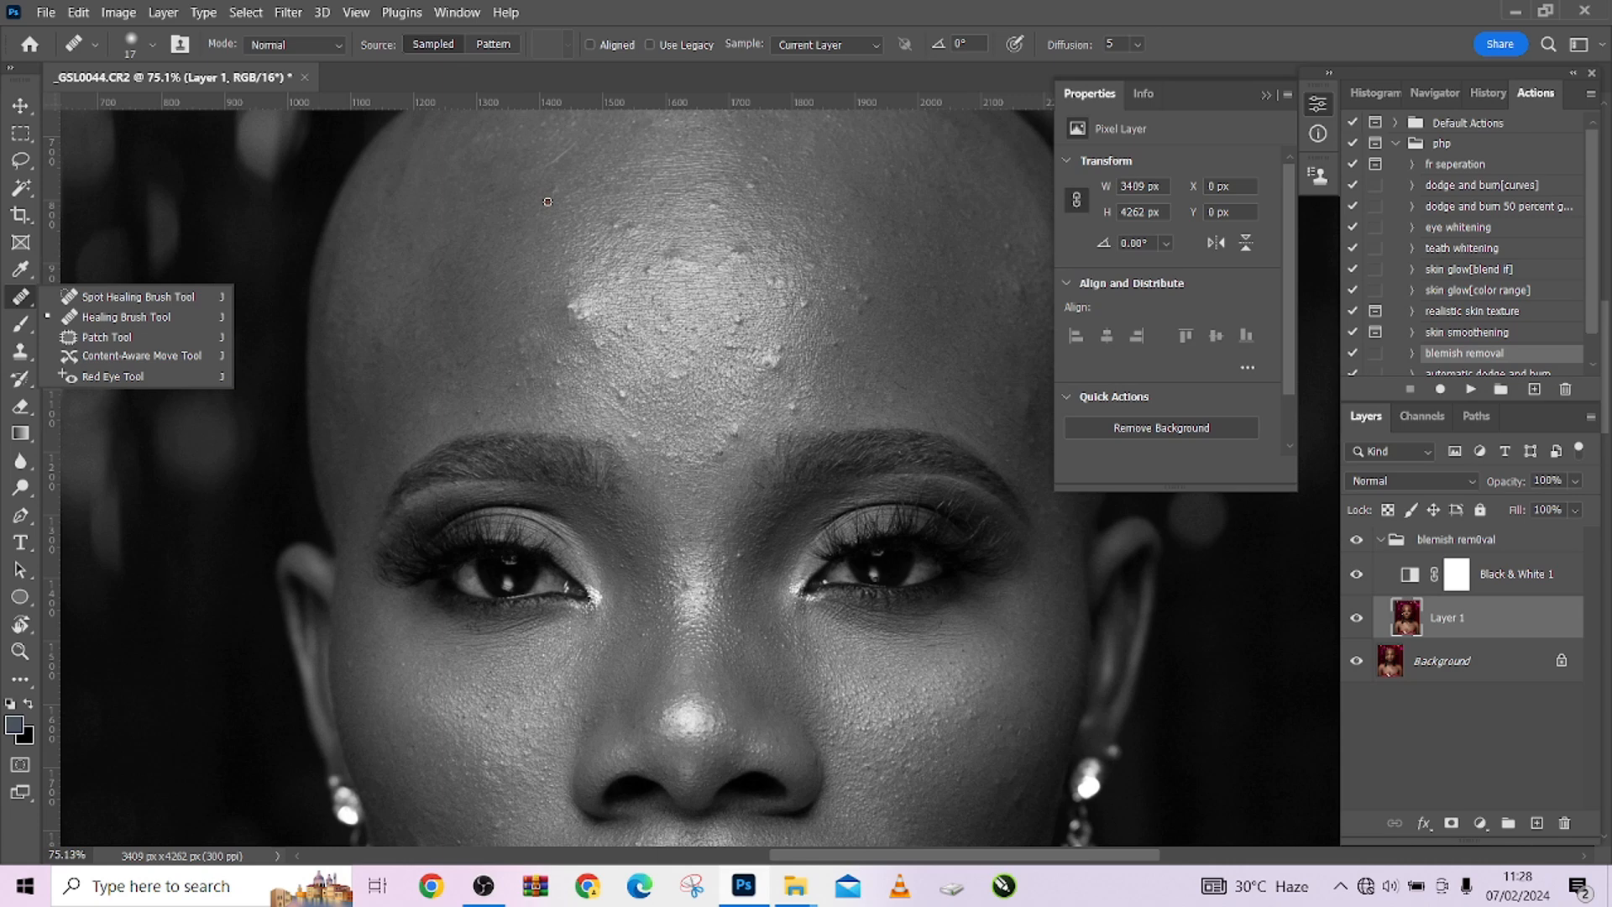
click(524, 256)
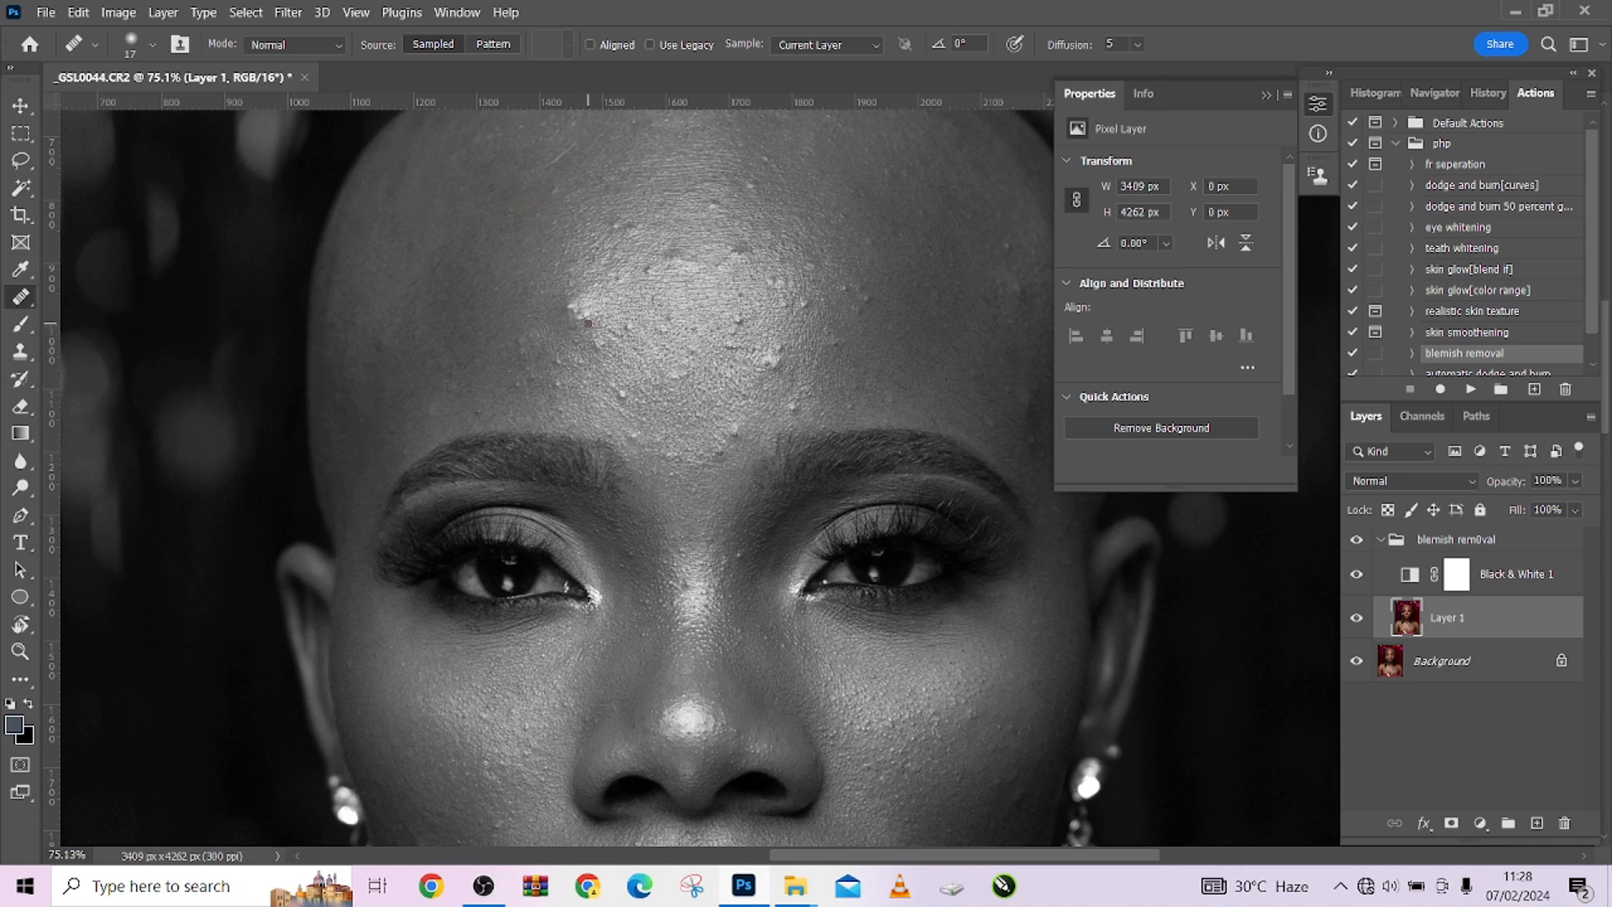
Step: Try to heal the large bump at the outer edge of the forehead highlight using nearby sampled skin
drag(579, 336, 587, 319)
scroll(533, 302, up, 3)
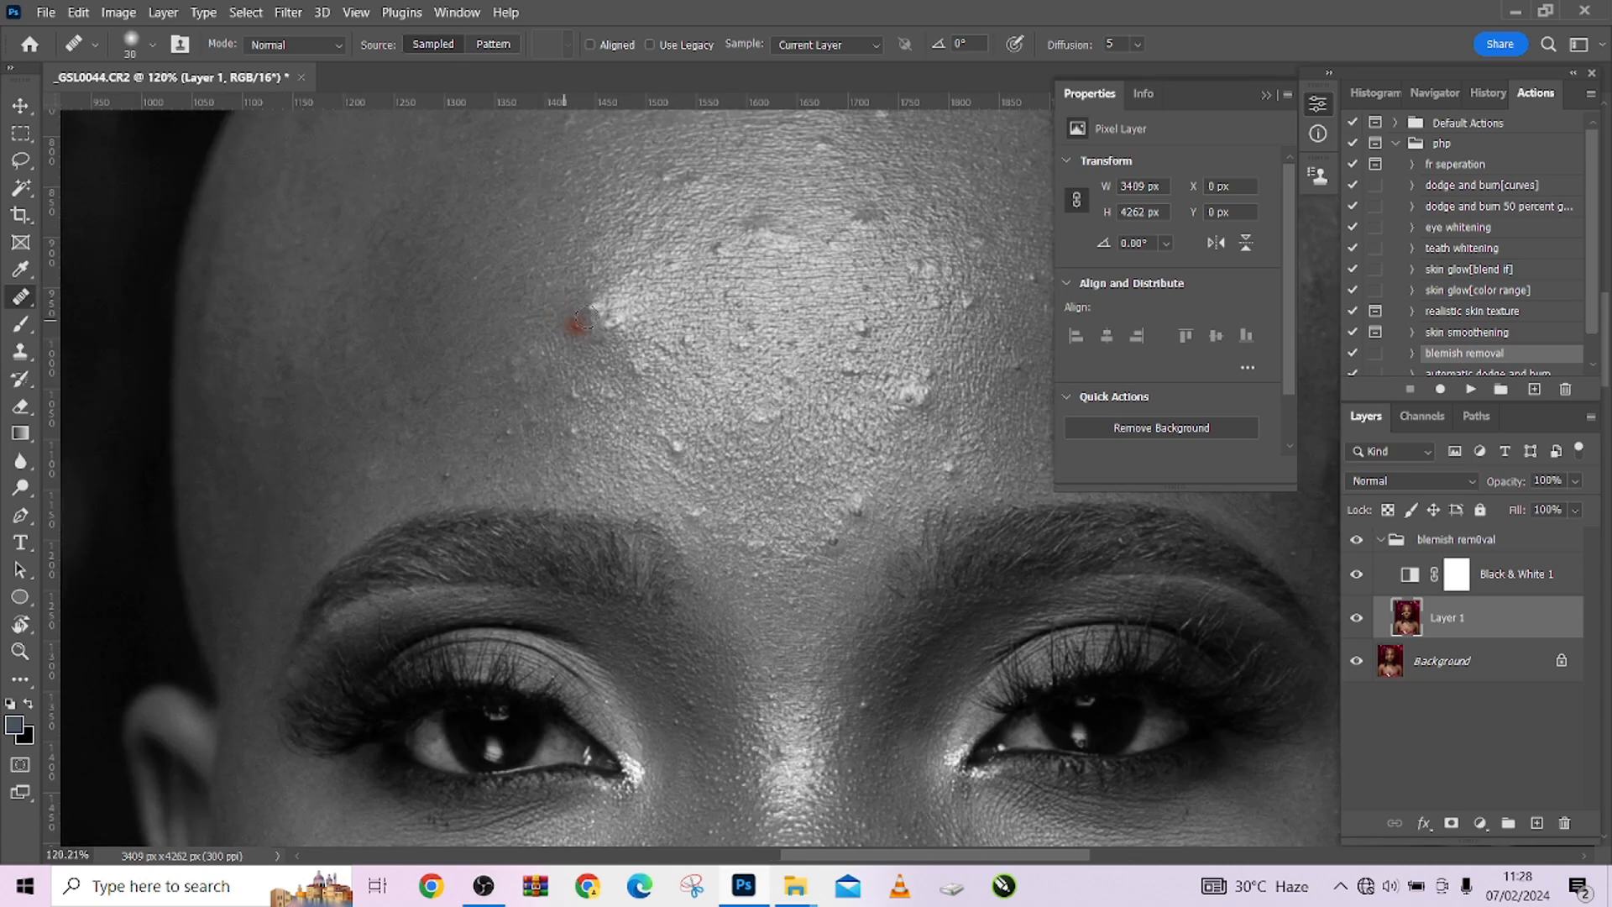
scroll(586, 319, up, 2)
drag(551, 389, 570, 408)
alt+click(571, 407)
click(595, 392)
scroll(576, 361, up, 3)
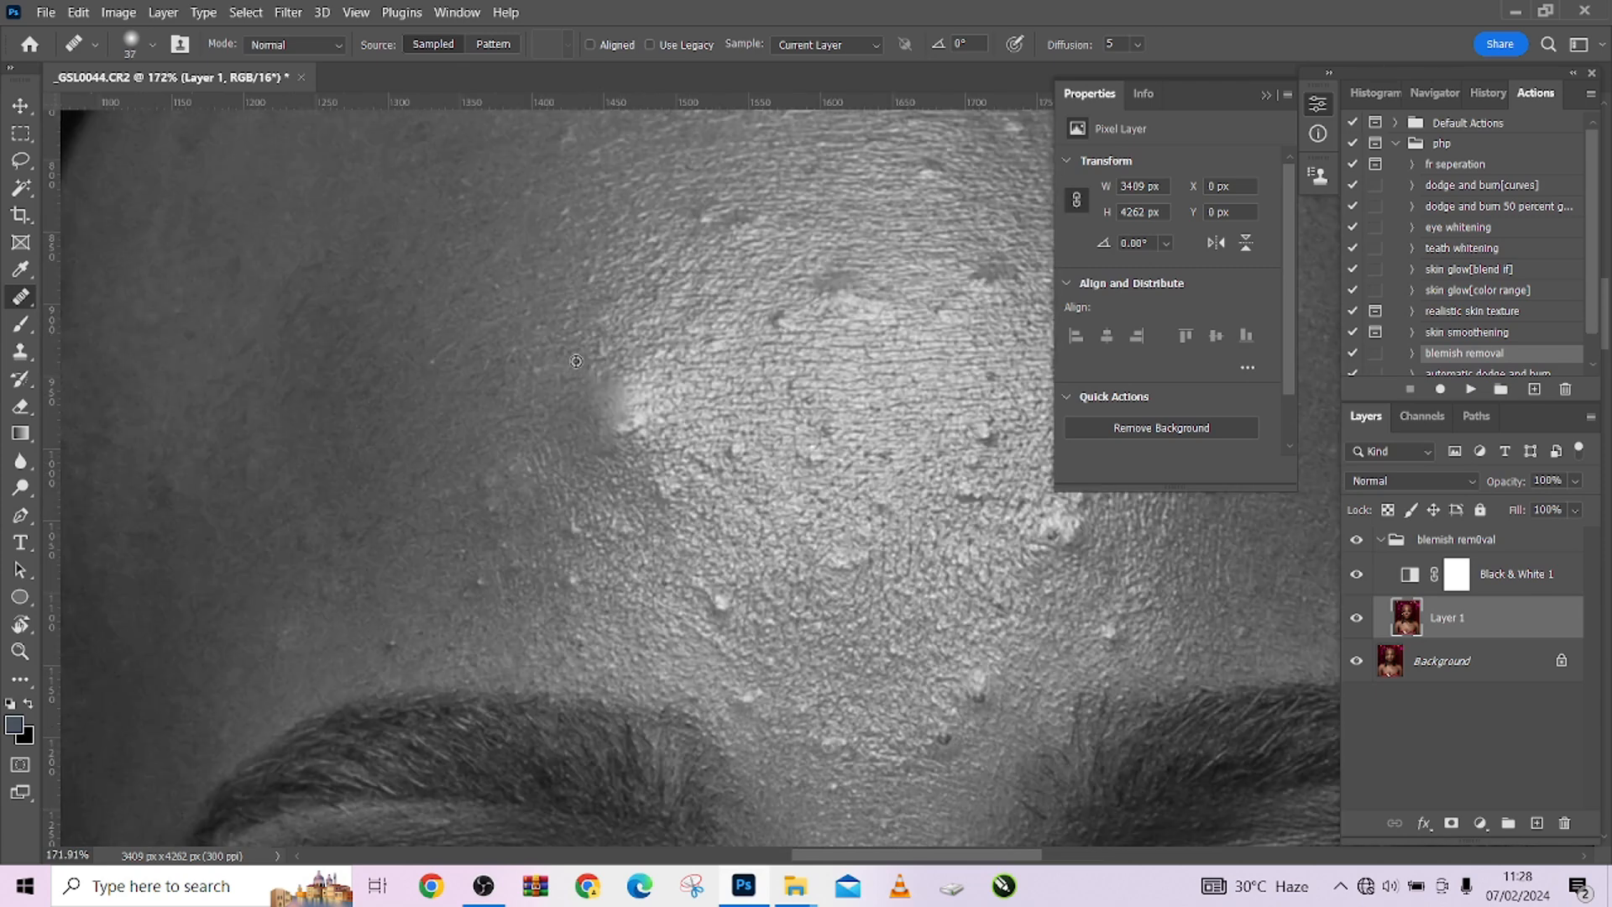
Step: Check the healed bump in colour with the Black & White adjustment hidden, show the adjustment again and undo the healing strokes
click(1356, 574)
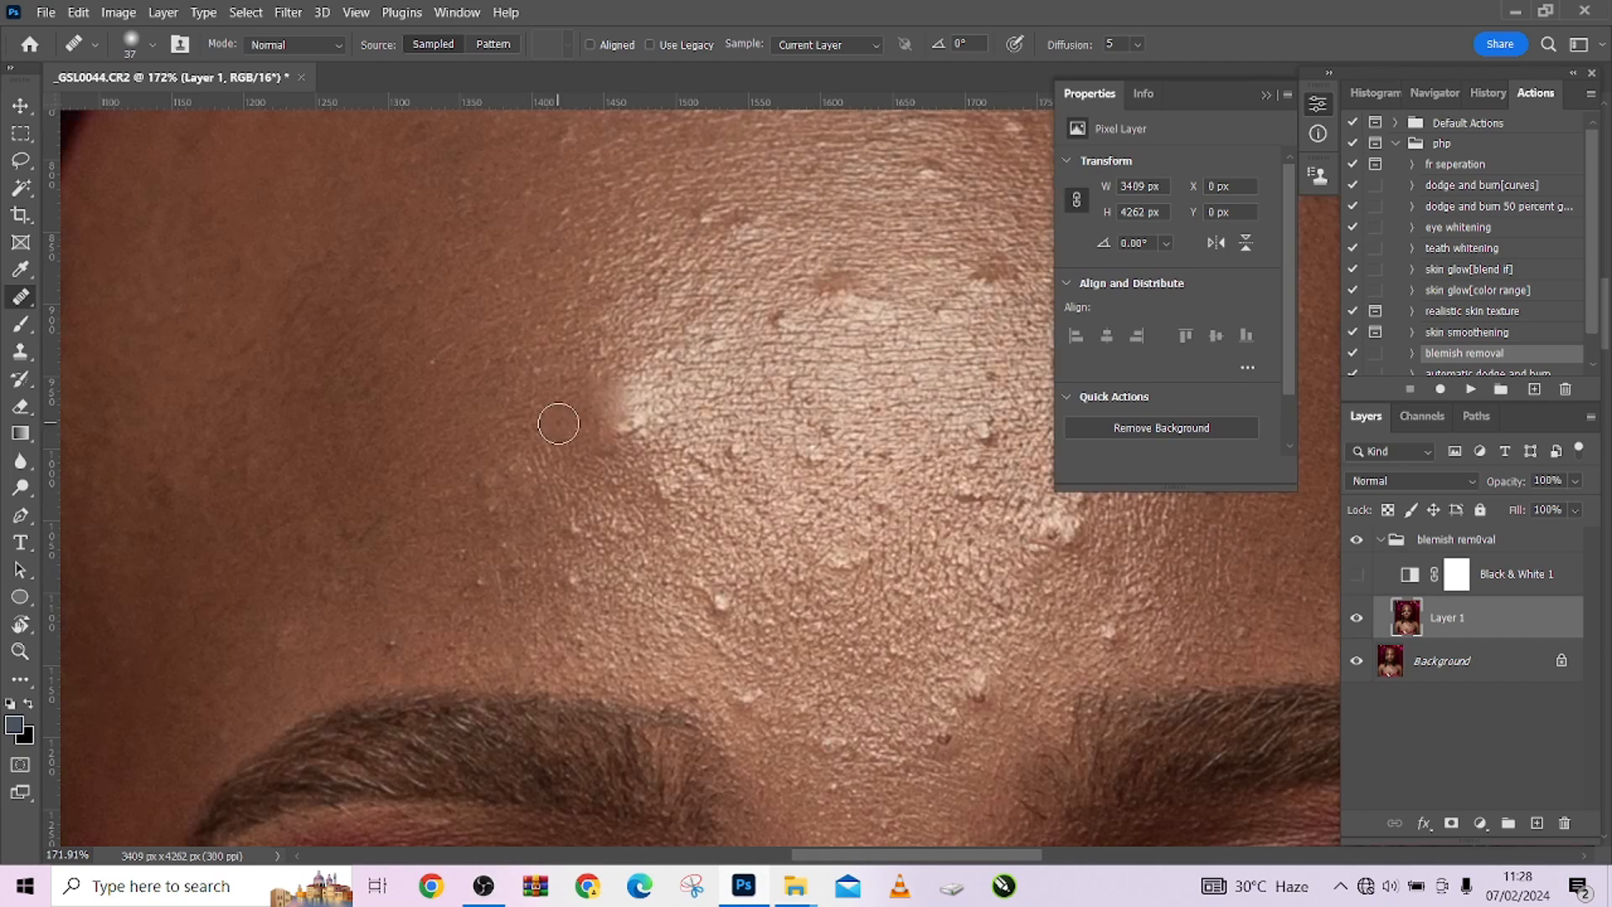
scroll(579, 420, up, 3)
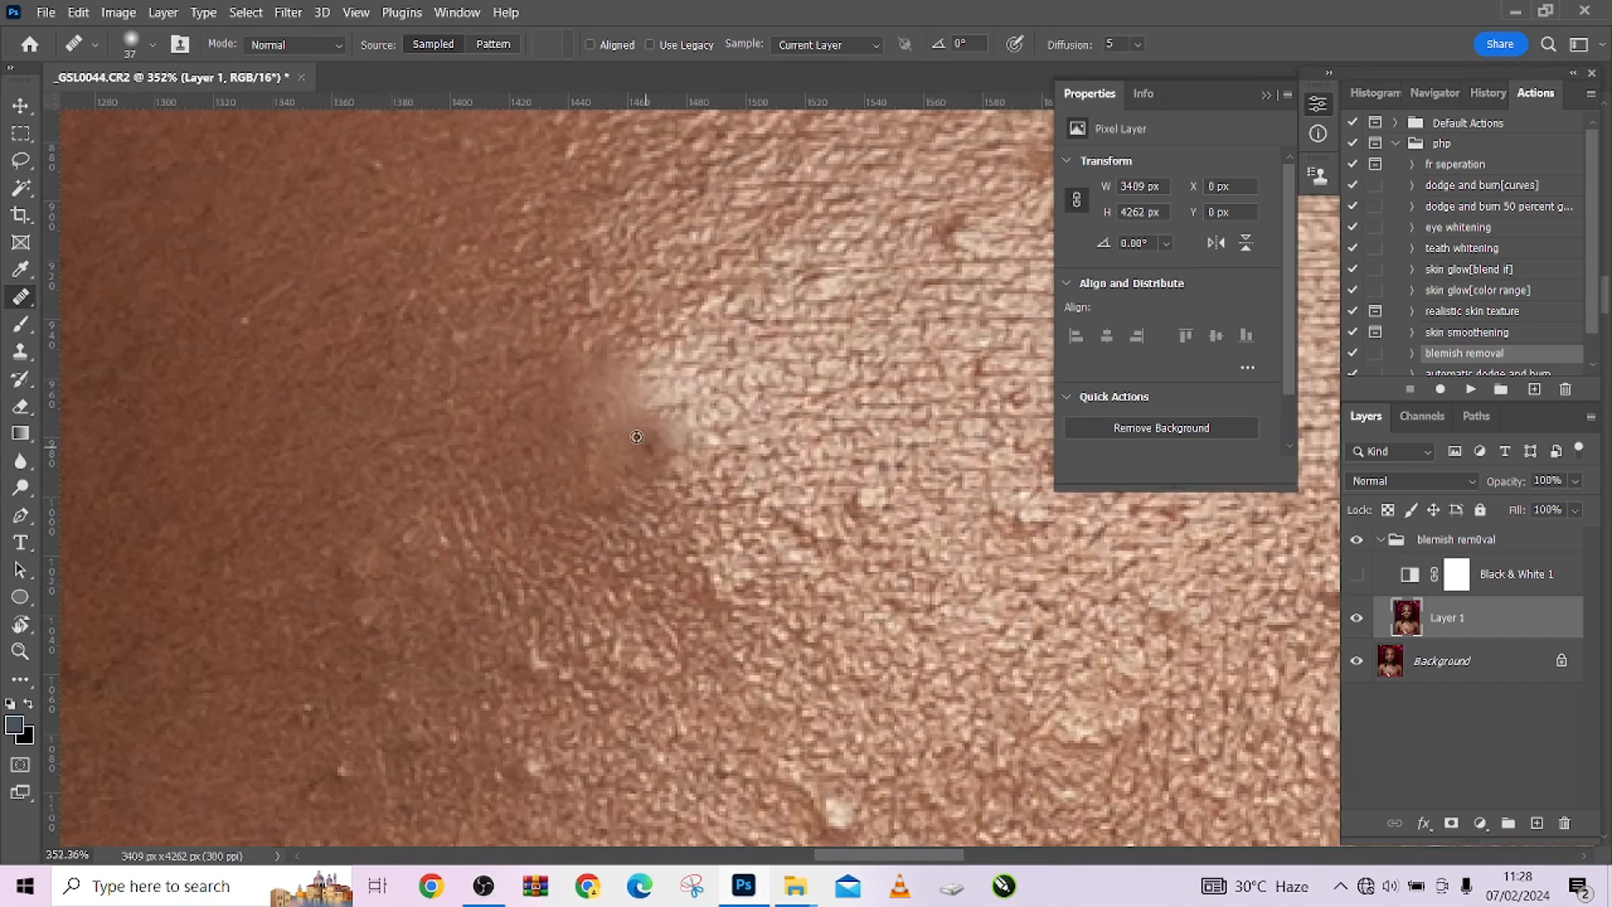
scroll(636, 437, down, 4)
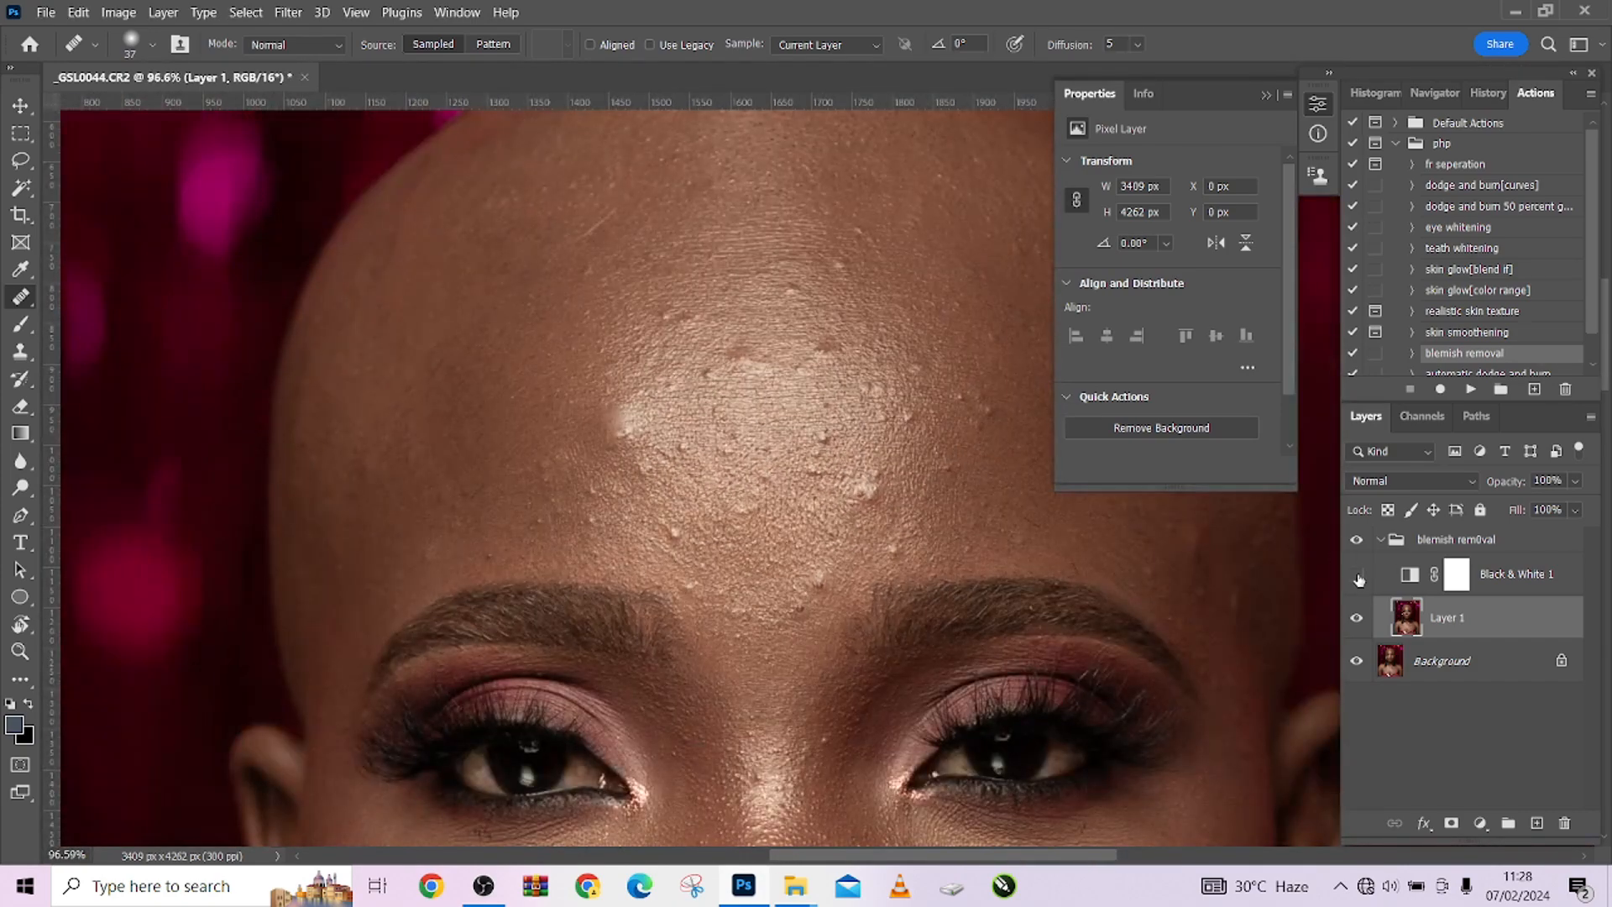
click(1357, 575)
click(892, 467)
key(ctrl+z)
key(ctrl+z)
Step: Heal the bumps between the eyebrows with the Healing Brush at size 27, sampling clean skin beside each one
alt+click(808, 455)
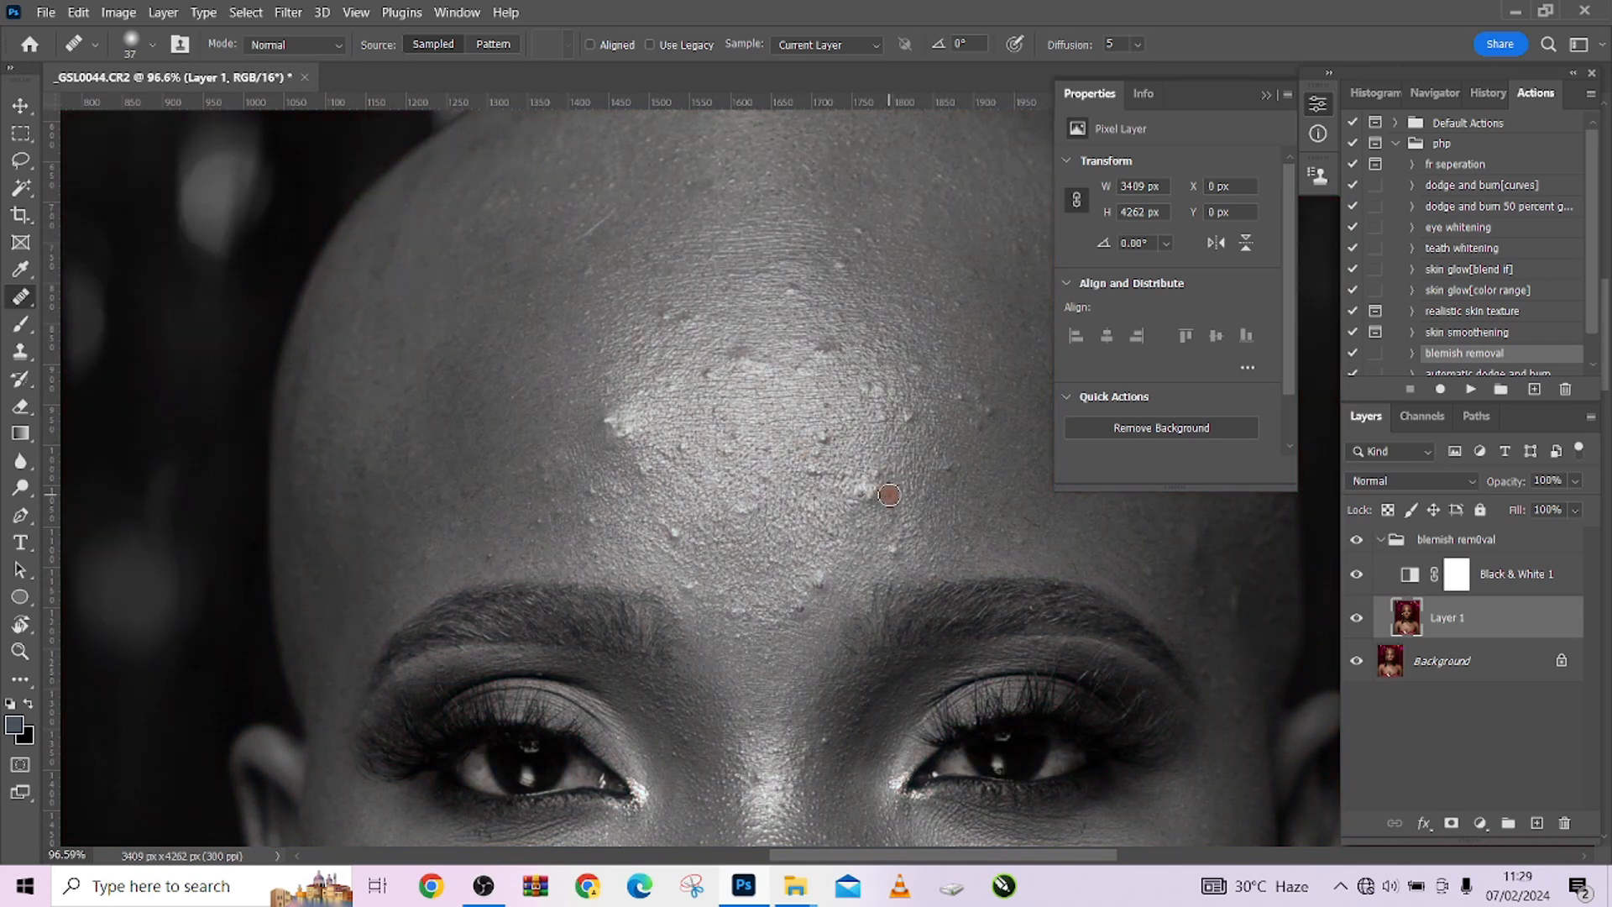
scroll(741, 481, down, 3)
drag(805, 563, 737, 307)
scroll(738, 304, up, 2)
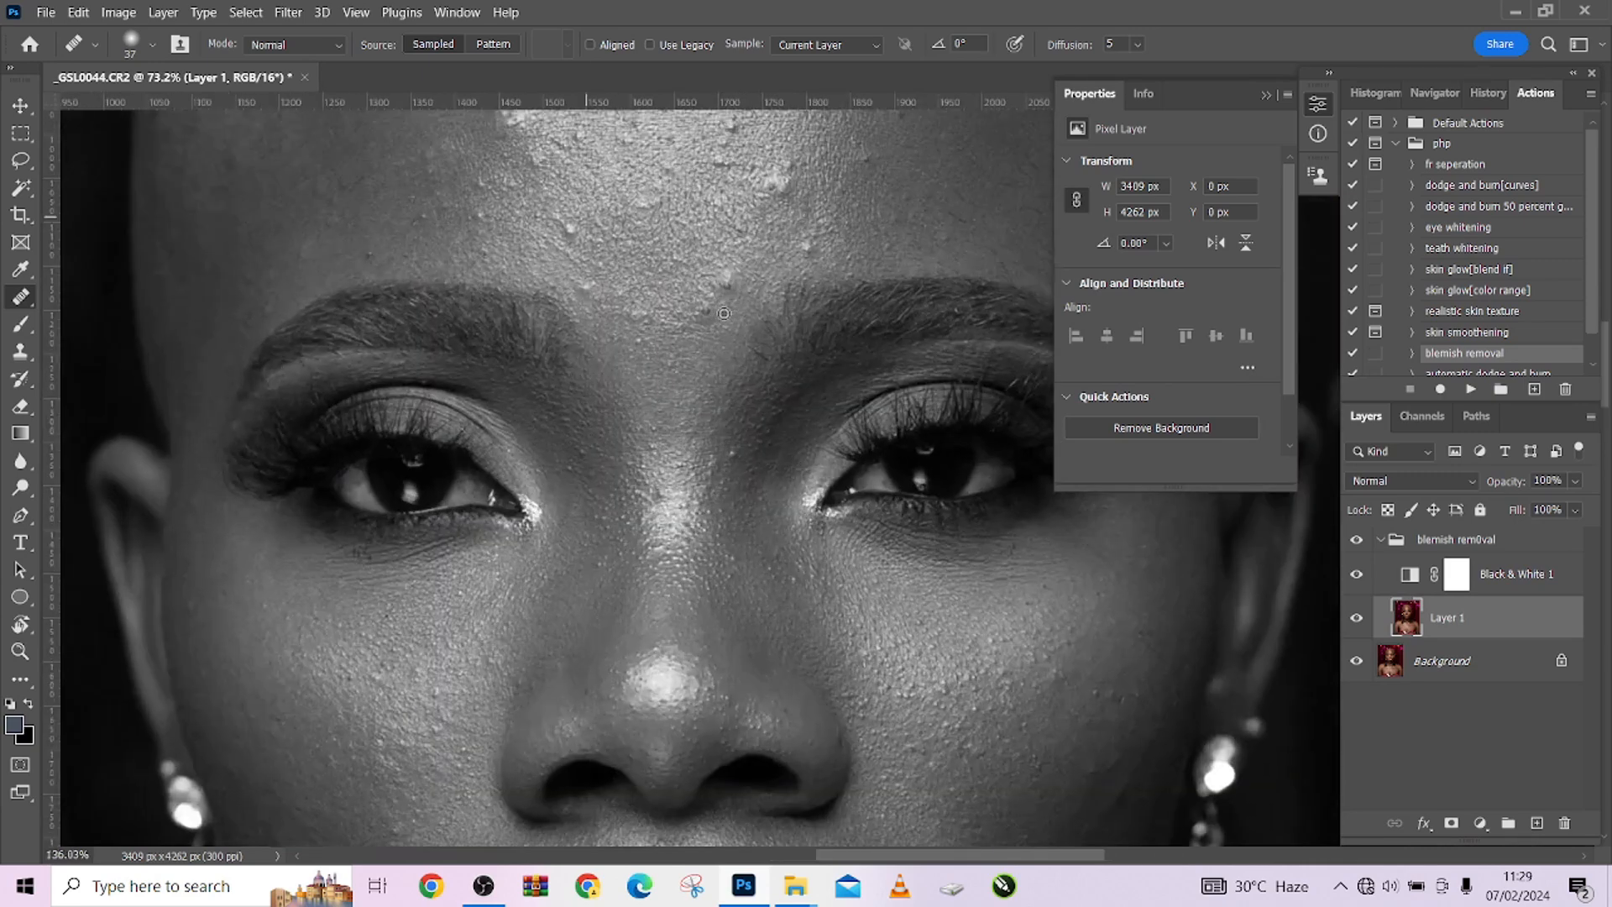
alt+click(740, 299)
click(726, 262)
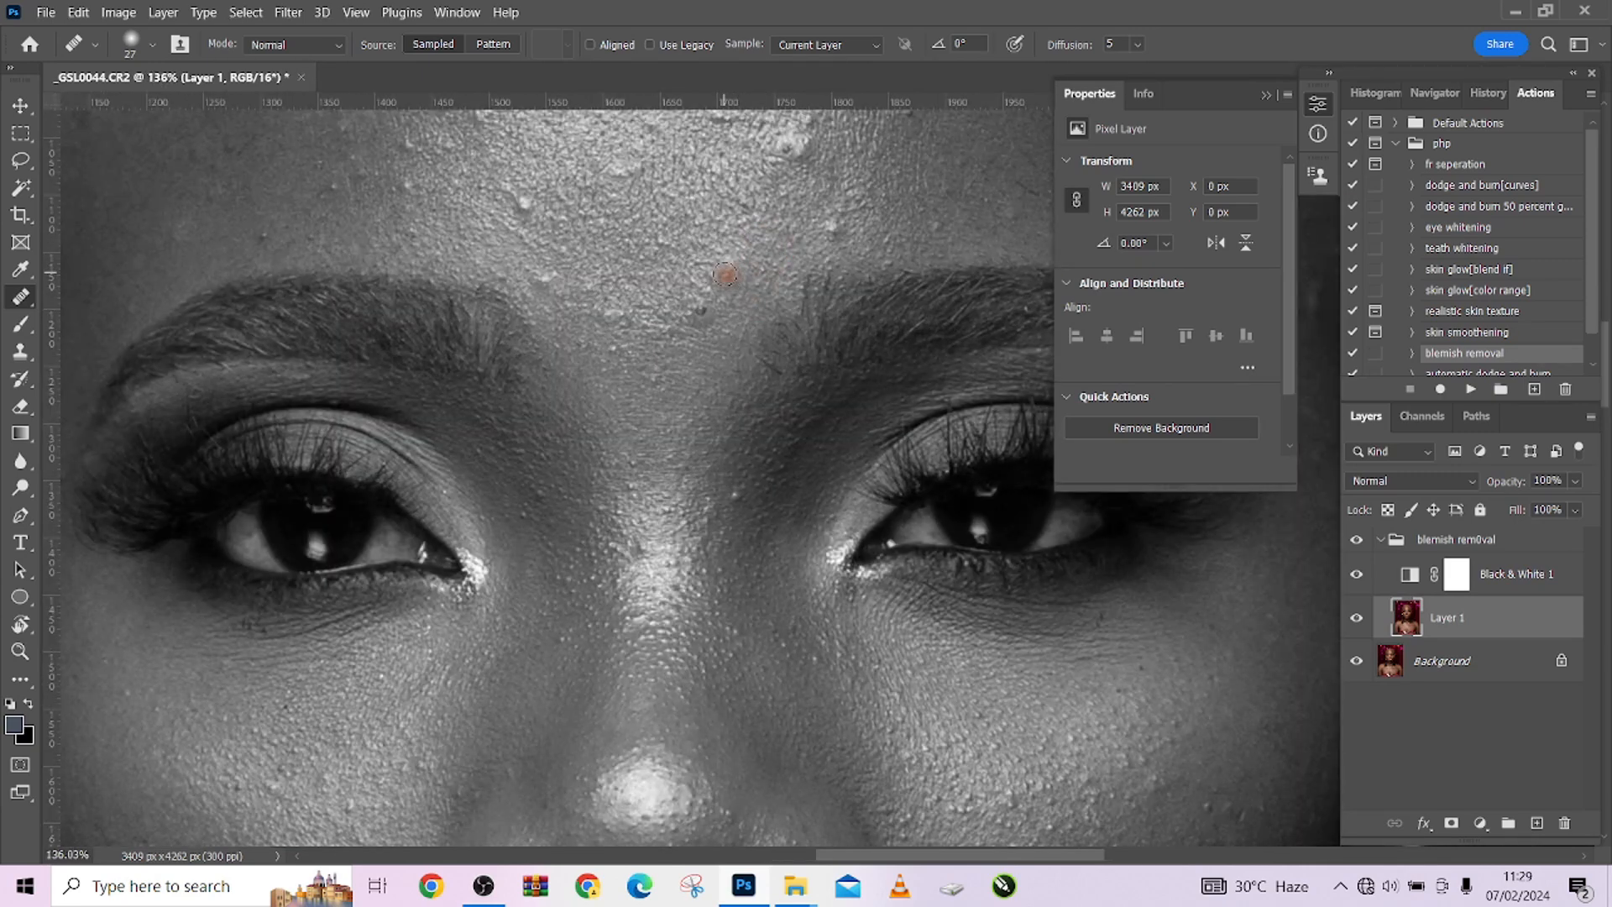
alt+click(695, 336)
click(695, 311)
Step: Heal the small bumps on the lower forehead and below the large highlight bump, resampling nearby skin for each
alt+click(612, 381)
click(612, 351)
drag(604, 338, 690, 509)
alt+click(625, 387)
click(612, 378)
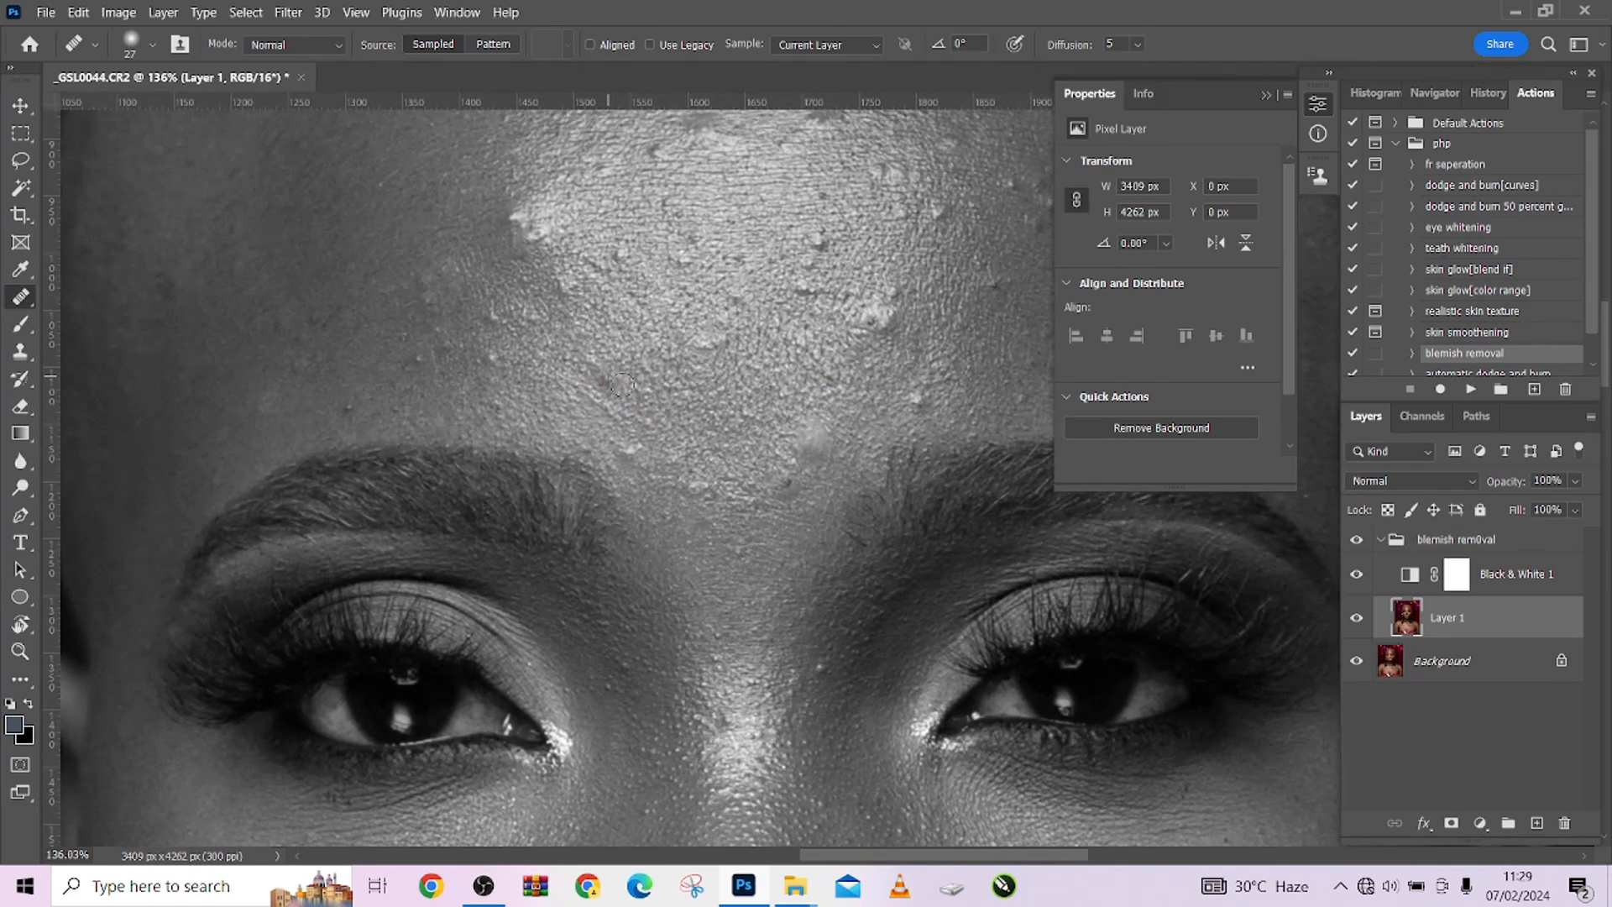
alt+click(639, 271)
click(623, 254)
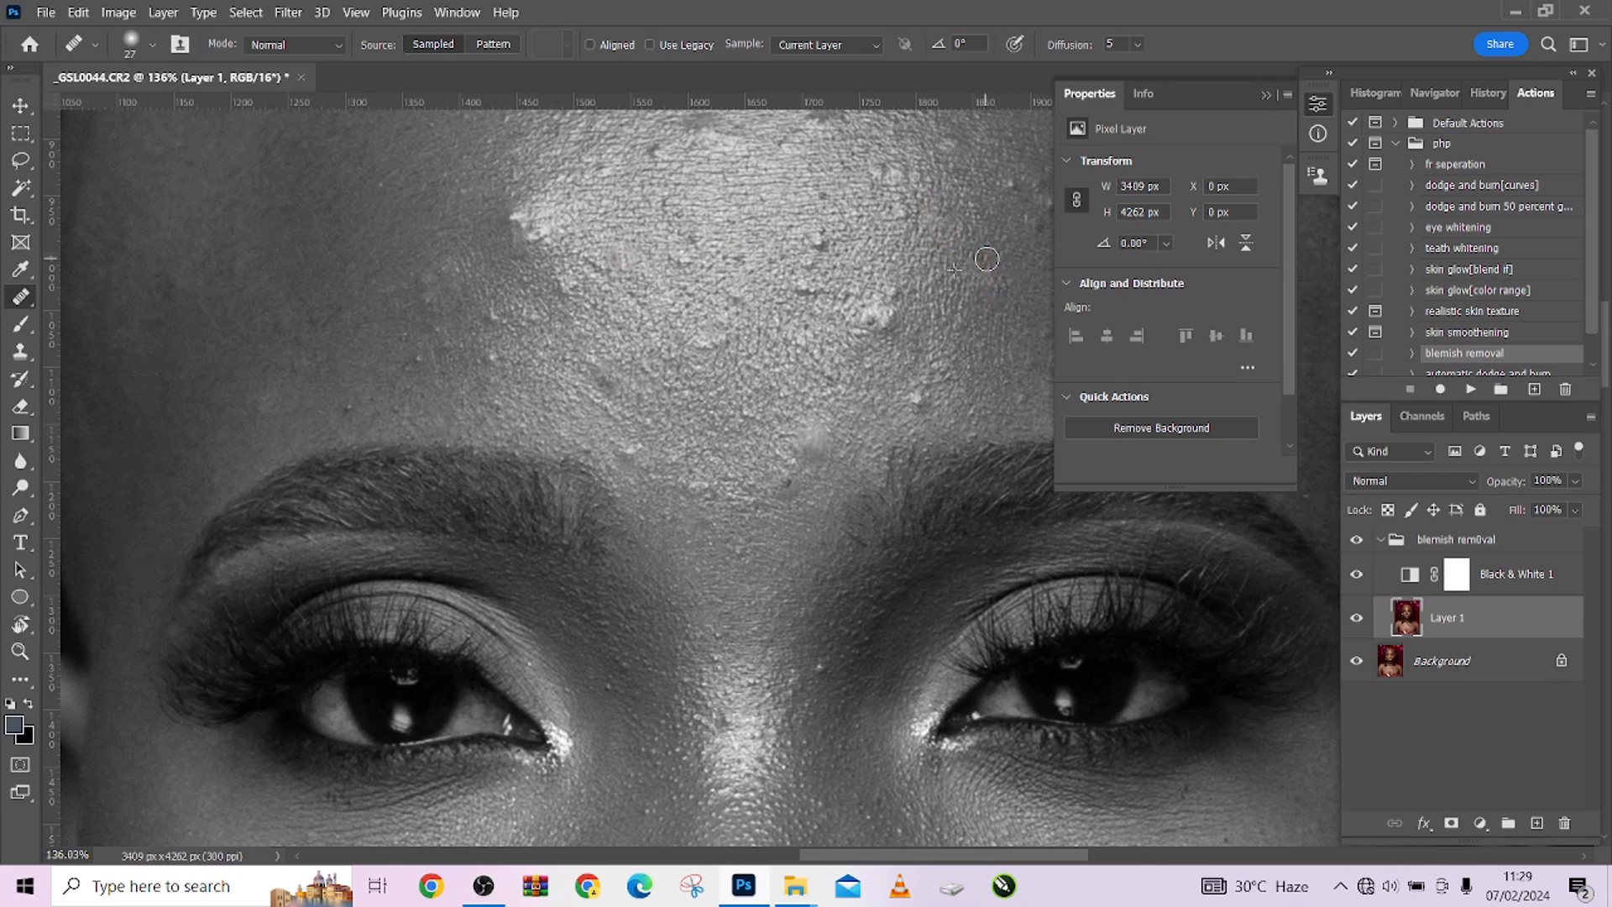
Step: Heal the bumps in the middle of the forehead highlight with freshly sampled shiny skin
click(818, 240)
alt+click(848, 248)
click(805, 285)
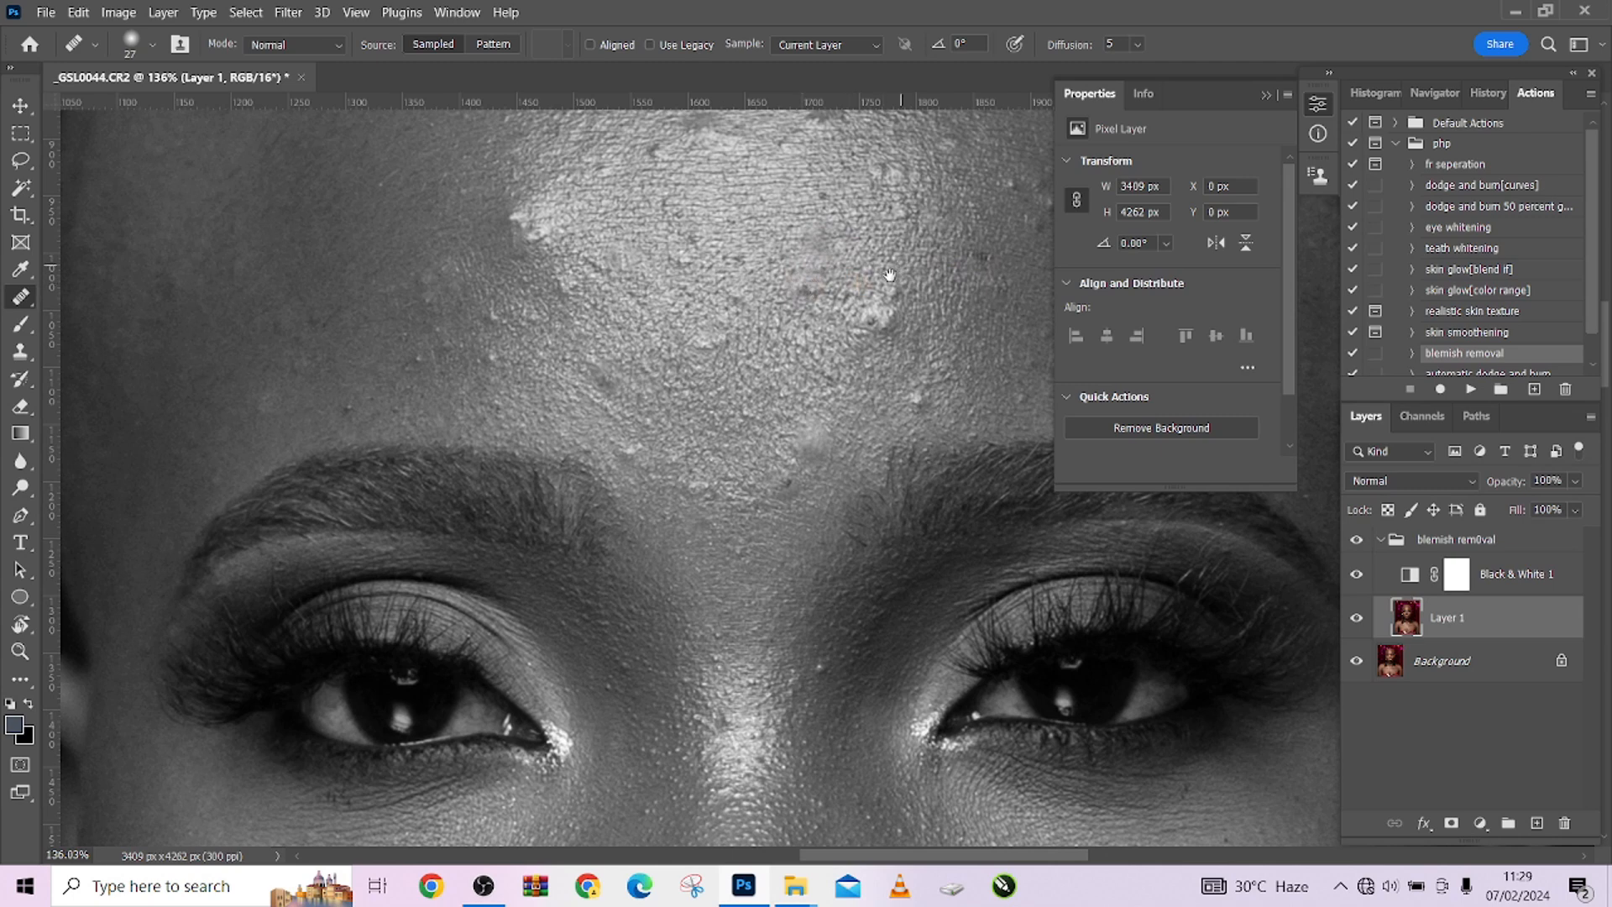
scroll(899, 265, up, 3)
scroll(900, 267, right, 2)
mouse_move(903, 318)
mouse_down()
mouse_move(904, 304)
mouse_move(926, 351)
mouse_move(942, 343)
mouse_up()
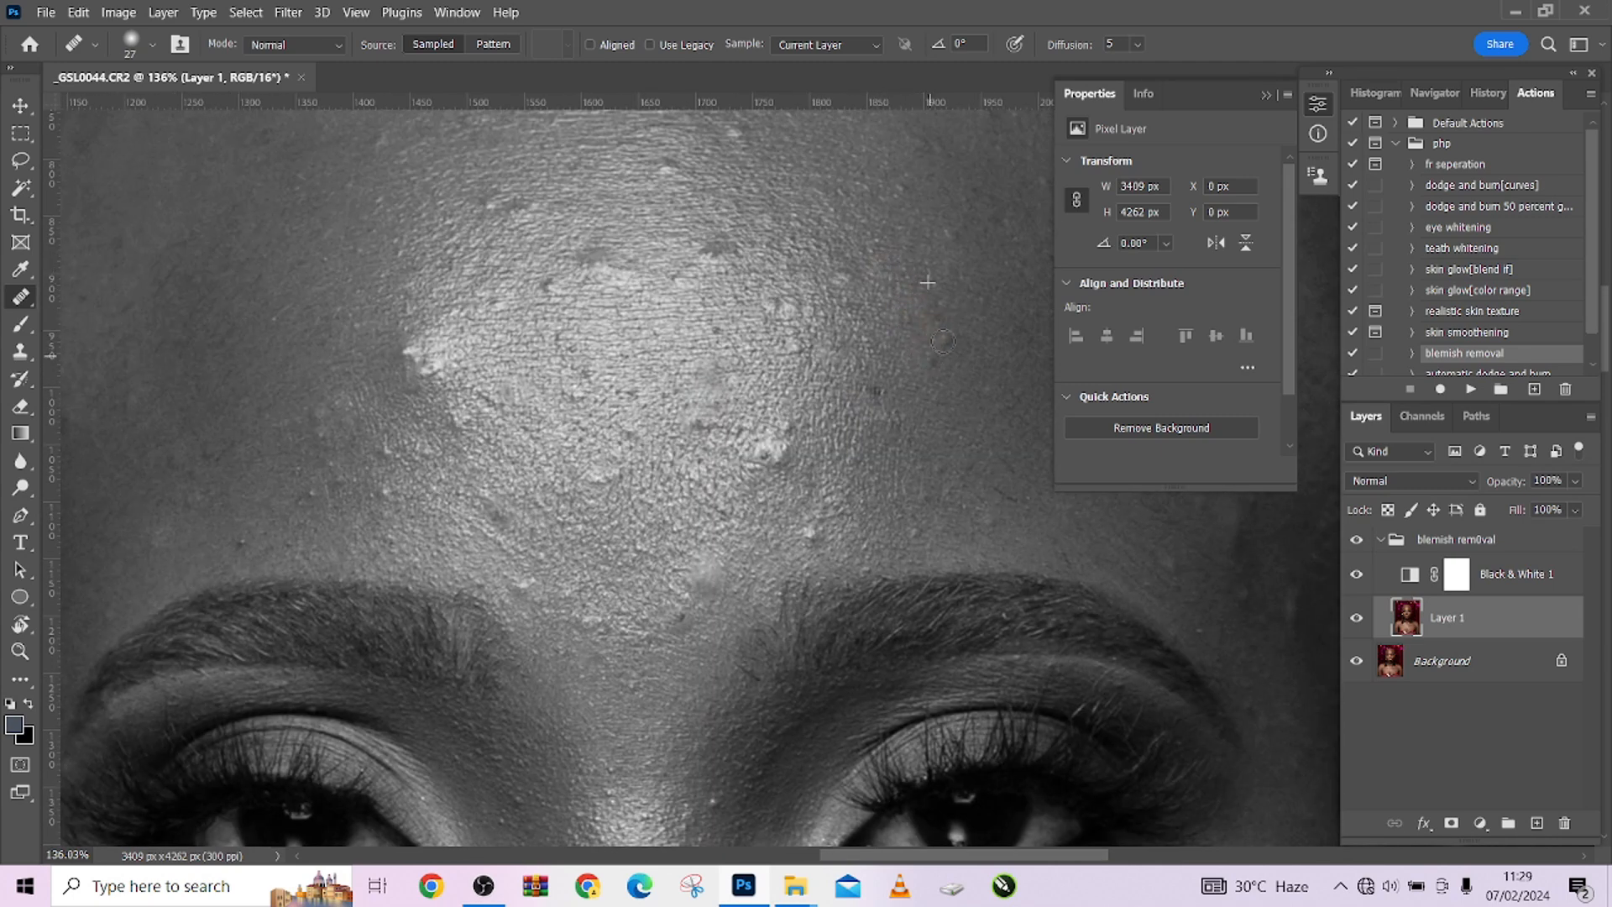
Step: Heal the row of blemishes along the upper forehead above the highlight, using skin sampled from the side
alt+click(914, 247)
drag(941, 241, 955, 235)
alt+click(922, 220)
click(896, 185)
click(860, 191)
drag(809, 194, 787, 197)
click(741, 189)
click(700, 162)
click(659, 166)
Step: Heal the scattered spots on both sides of the forehead around the highlight
click(676, 349)
drag(384, 491, 493, 471)
click(411, 470)
click(633, 563)
click(926, 504)
click(937, 529)
drag(942, 529, 526, 540)
scroll(818, 537, down, 3)
scroll(806, 468, up, 3)
drag(559, 648, 773, 636)
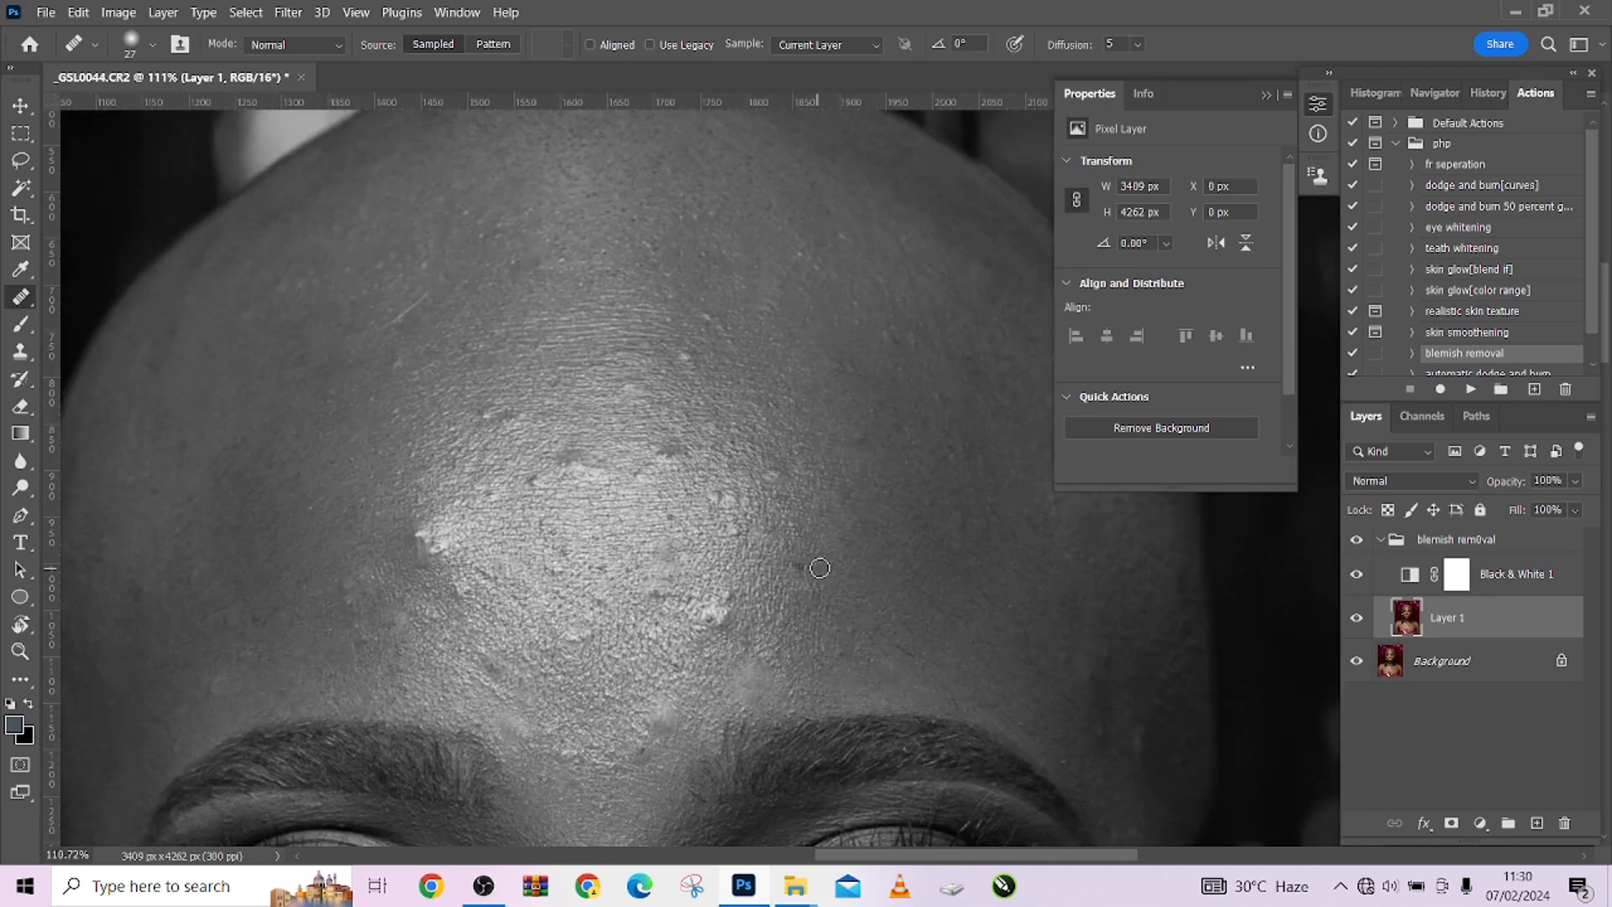
Step: Heal the remaining blemishes across the top of the head and the forehead above the eyebrows
drag(546, 542, 729, 570)
click(532, 545)
drag(666, 479, 646, 549)
click(878, 711)
click(830, 691)
scroll(831, 693, down, 1)
drag(831, 693, 783, 502)
click(1251, 558)
click(781, 483)
click(782, 376)
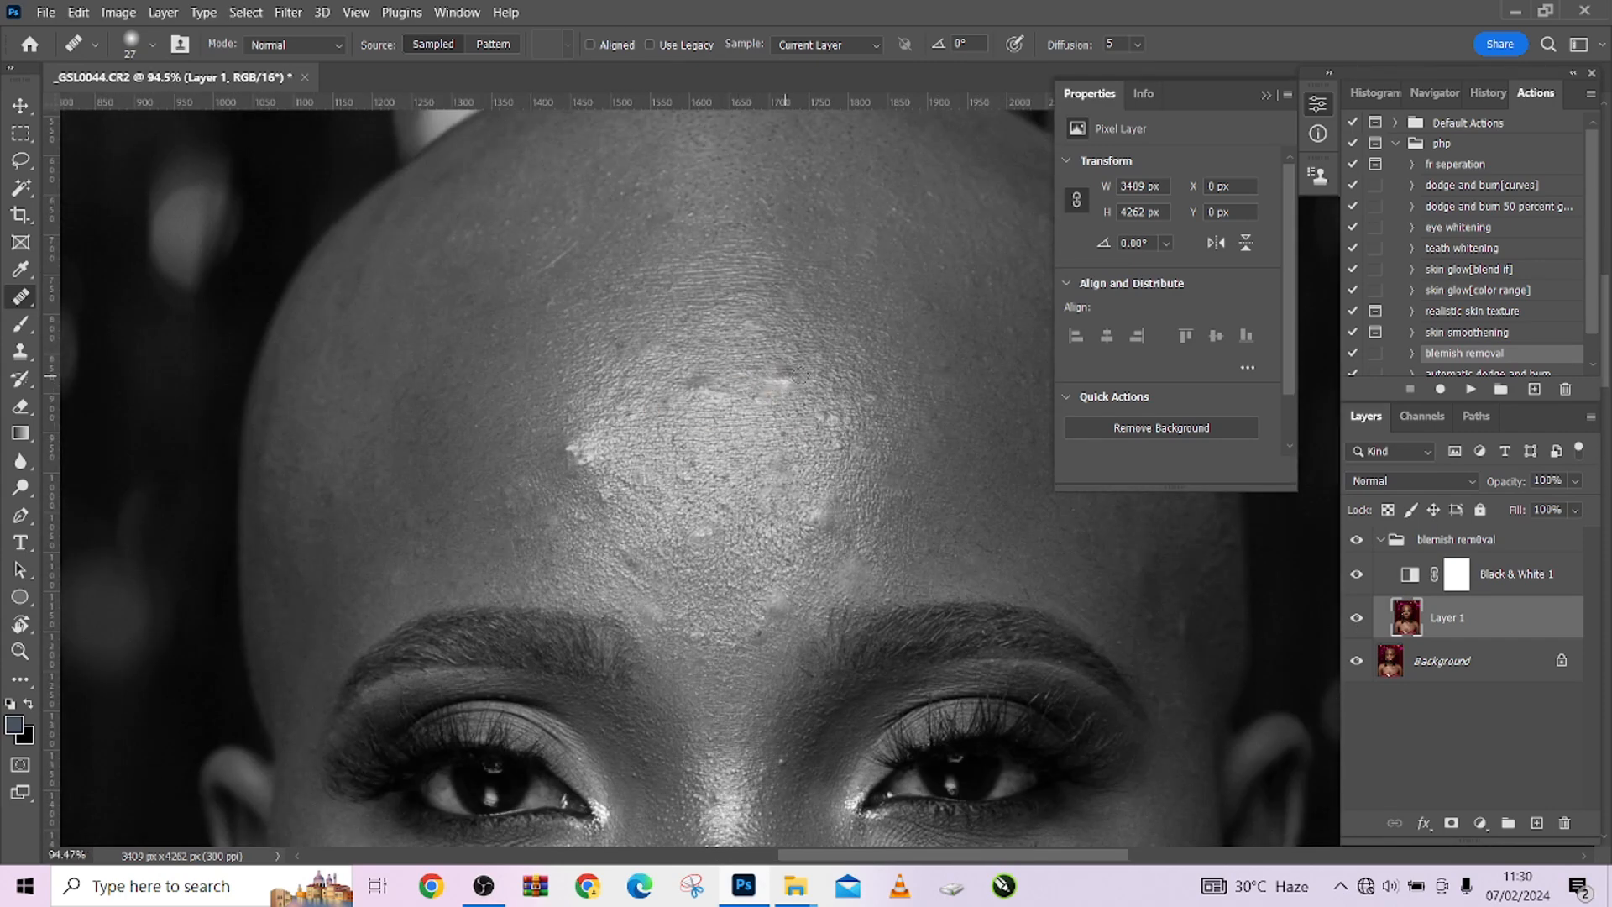
Step: Patch the raised bumps along the upper edge of the forehead highlight with the Patch Tool
right_click(20, 298)
click(94, 345)
drag(690, 375, 689, 391)
drag(707, 388, 645, 389)
mouse_move(790, 362)
mouse_down()
mouse_move(778, 391)
mouse_move(788, 362)
mouse_up()
scroll(738, 369, down, 5)
Step: Remove the blemish on the cheek beside the earring with the Spot Healing Brush, and return to the Healing Brush
right_click(20, 298)
click(94, 299)
scroll(806, 638, up, 5)
drag(269, 442, 273, 462)
right_click(20, 298)
click(92, 317)
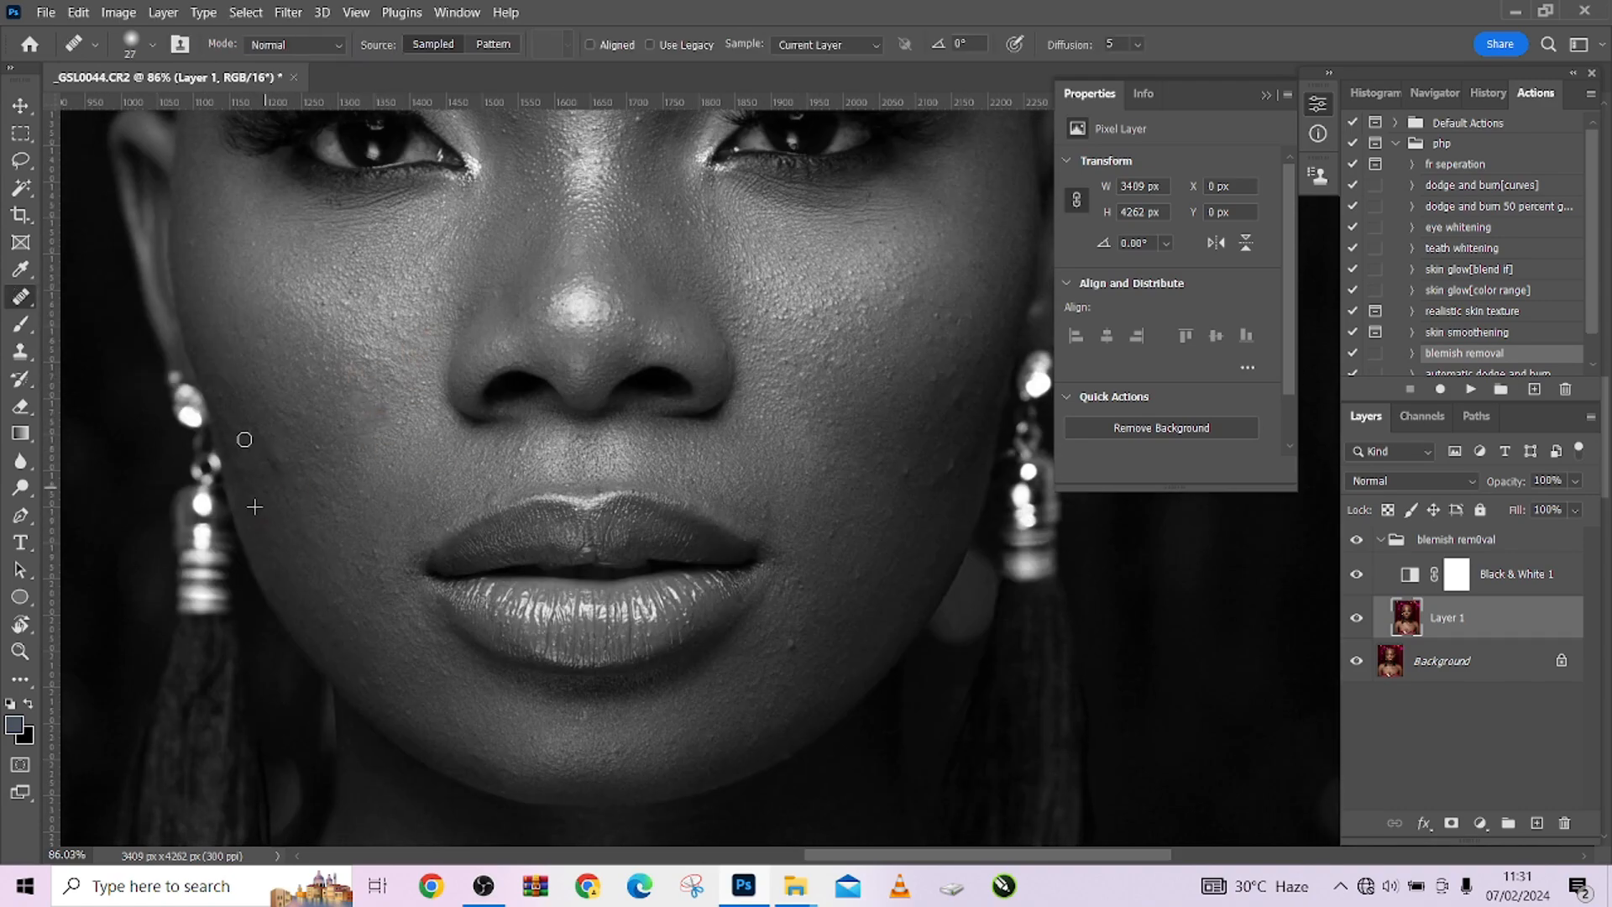
Step: Show the Black & White adjustment again and heal the blemishes on the opposite cheek
scroll(378, 554, right, 5)
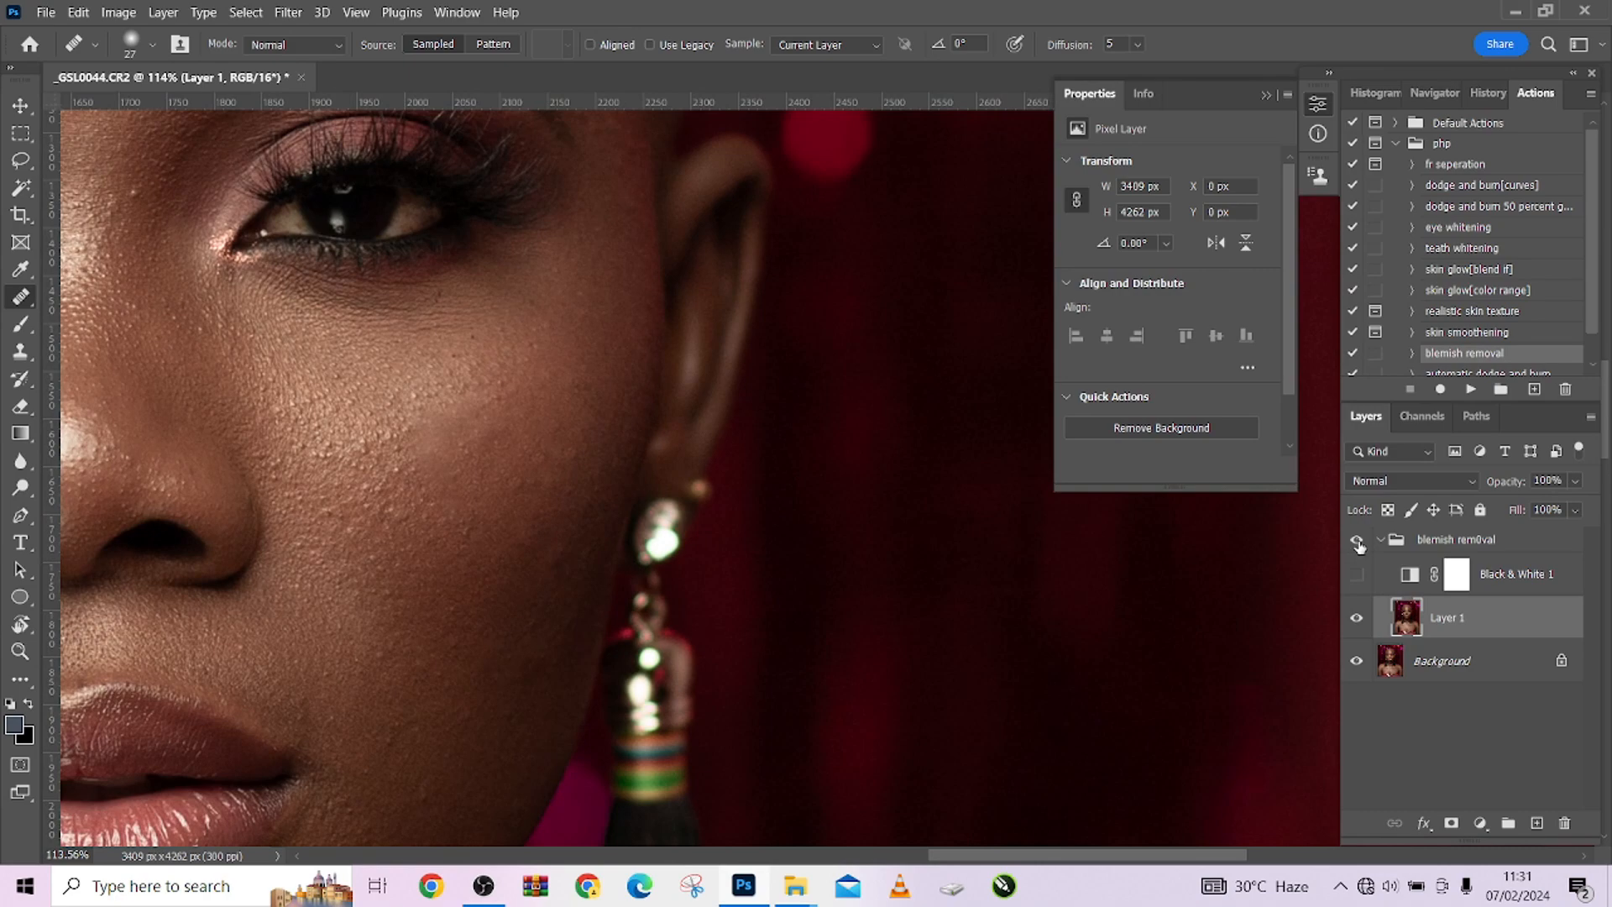
click(1356, 574)
scroll(720, 525, up, 3)
click(734, 528)
drag(738, 400, 877, 426)
scroll(876, 426, down, 3)
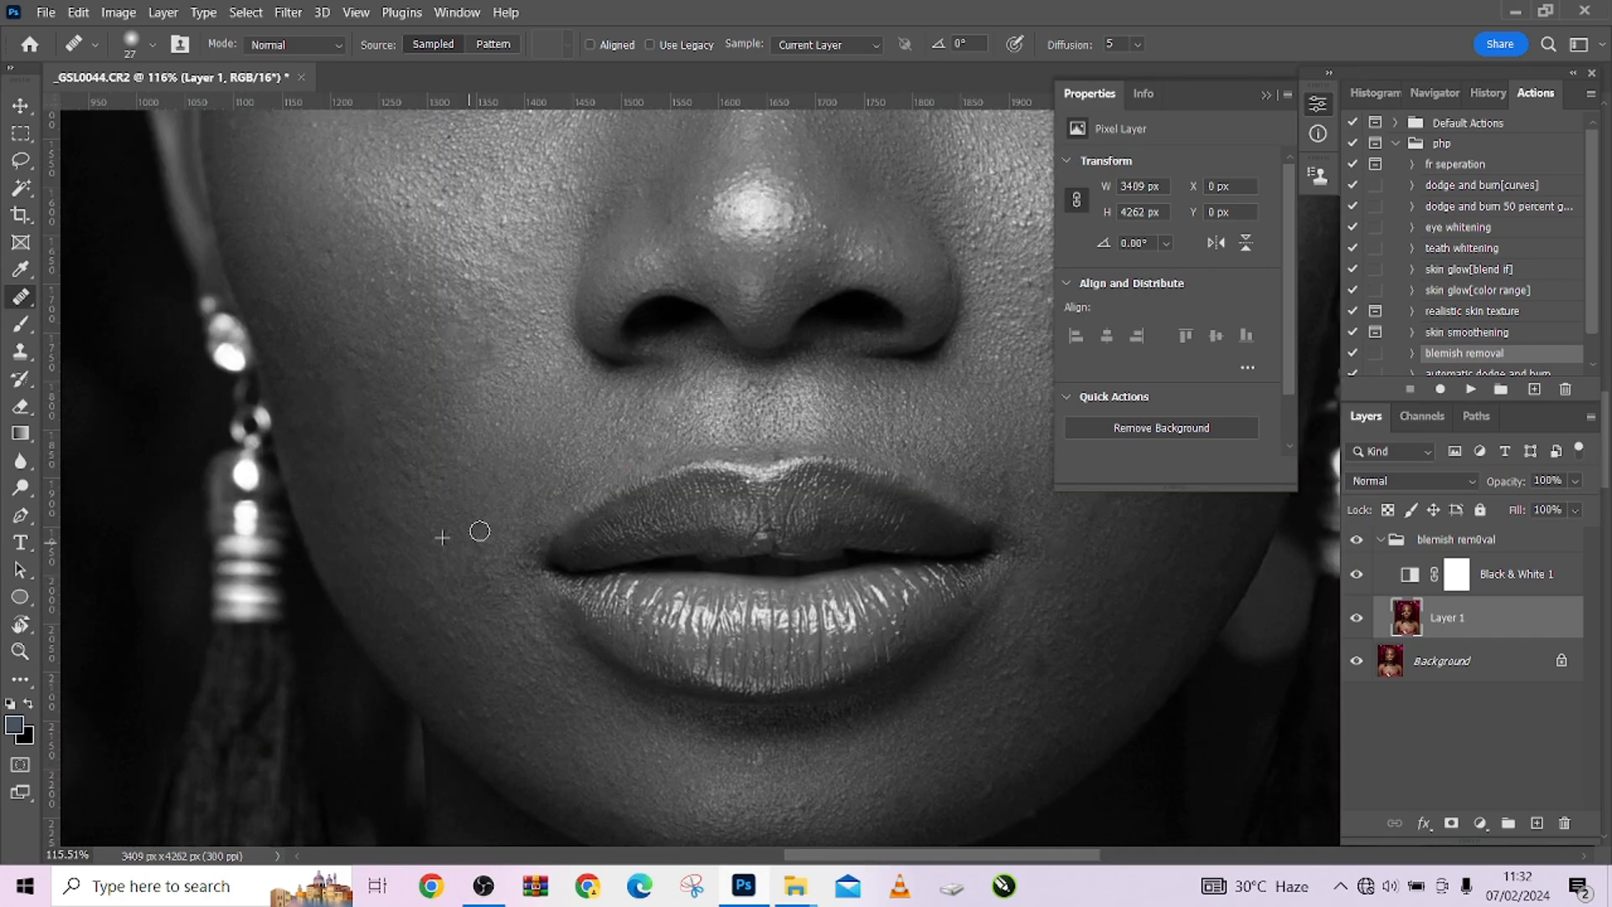
Step: Heal the spots on the chest above the dress with the Healing Brush at size 62
scroll(453, 550, down, 8)
scroll(689, 323, up, 7)
mouse_move(694, 514)
mouse_down()
mouse_move(714, 756)
mouse_move(672, 185)
mouse_up()
scroll(671, 520, down, 5)
click(767, 704)
click(552, 573)
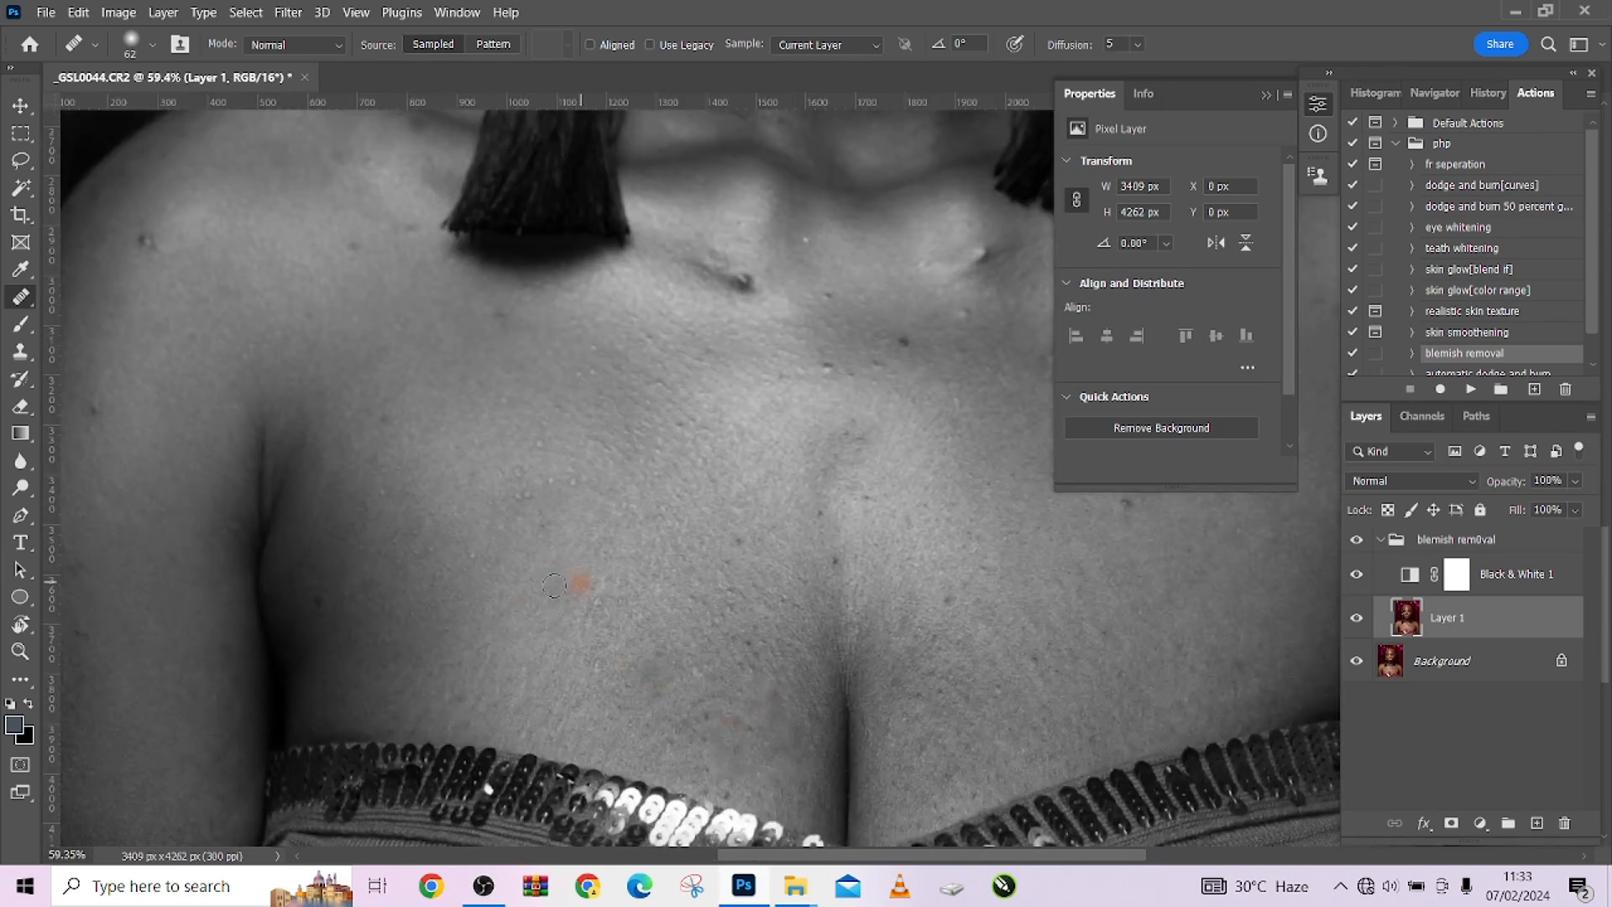
click(520, 487)
Step: Heal the remaining dark spots across the chest and upper arm, resampling clean skin beside them
drag(752, 538, 318, 619)
alt+click(616, 468)
click(630, 440)
alt+click(756, 599)
click(789, 560)
click(469, 423)
drag(446, 439, 369, 577)
drag(727, 631, 629, 758)
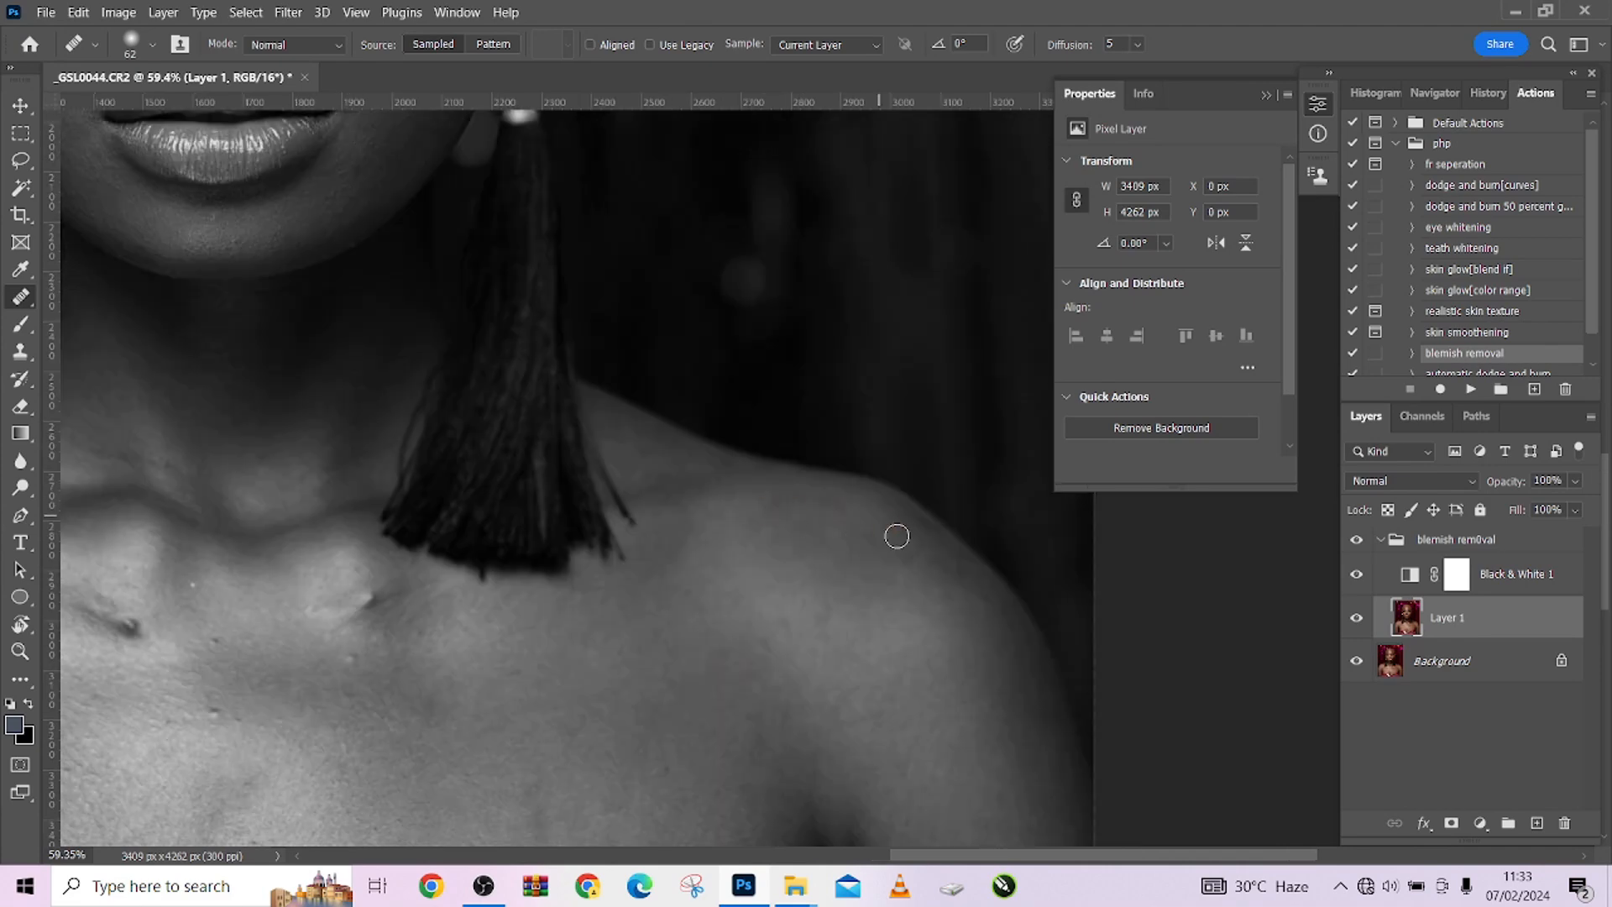
Step: Heal the marks below the neck, around the collarbone and on the shoulder
drag(899, 539, 1129, 534)
click(601, 599)
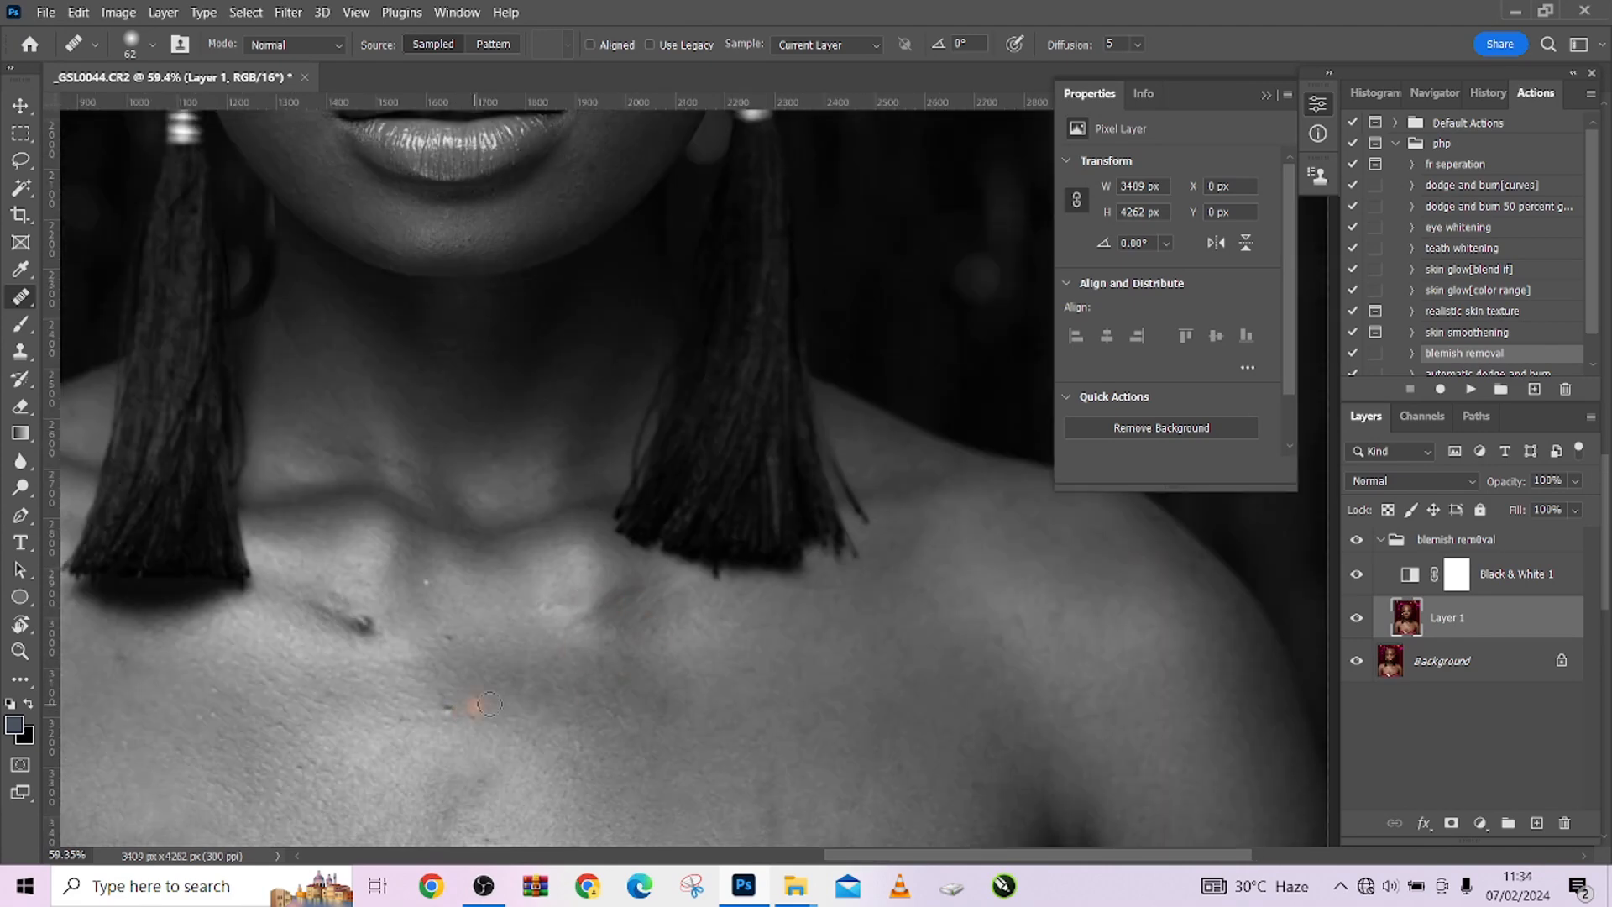
drag(442, 654, 582, 666)
drag(360, 640, 848, 645)
drag(633, 807, 599, 717)
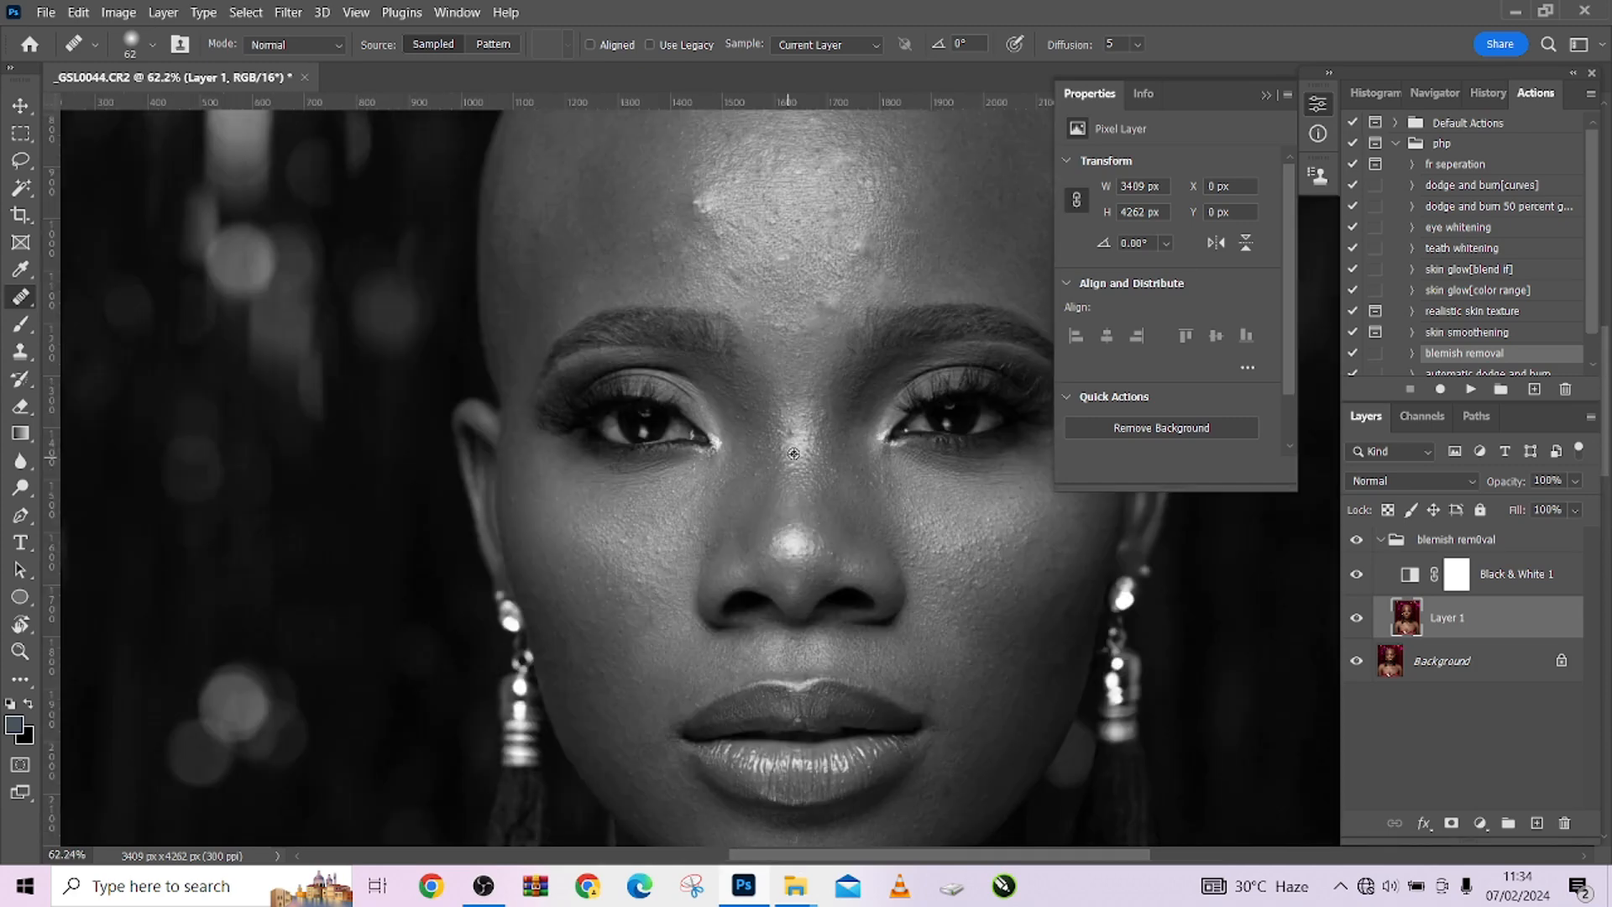
Step: Hide the Black & White adjustment to view the portrait in colour, and compare it with the blemish removal group off and on
scroll(1256, 551, up, 3)
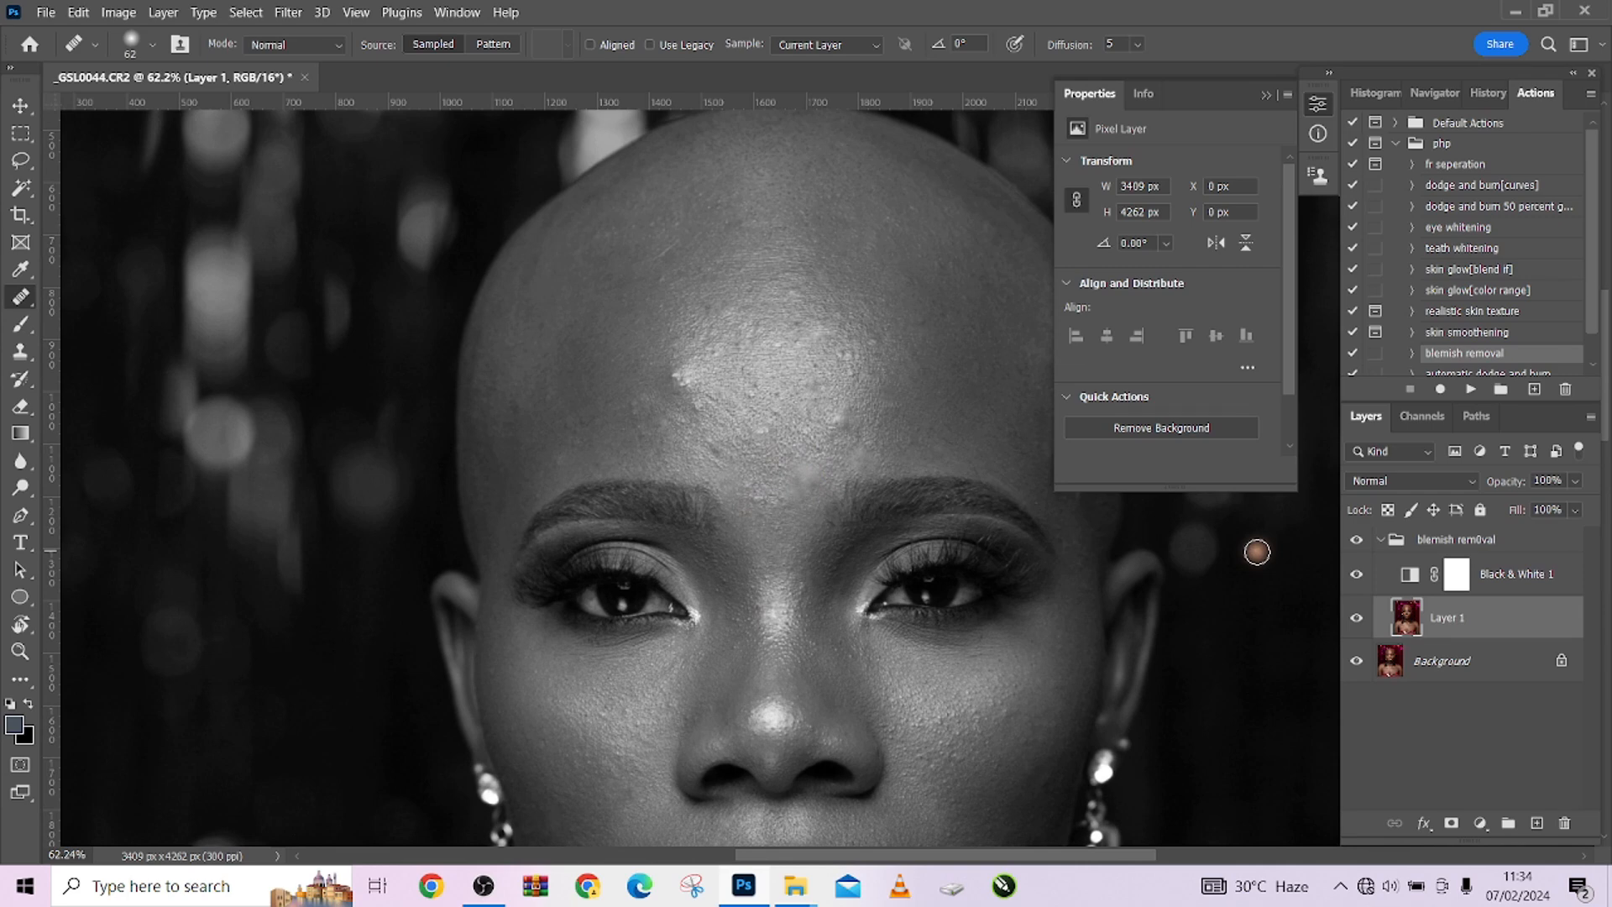
click(1357, 575)
scroll(688, 383, down, 4)
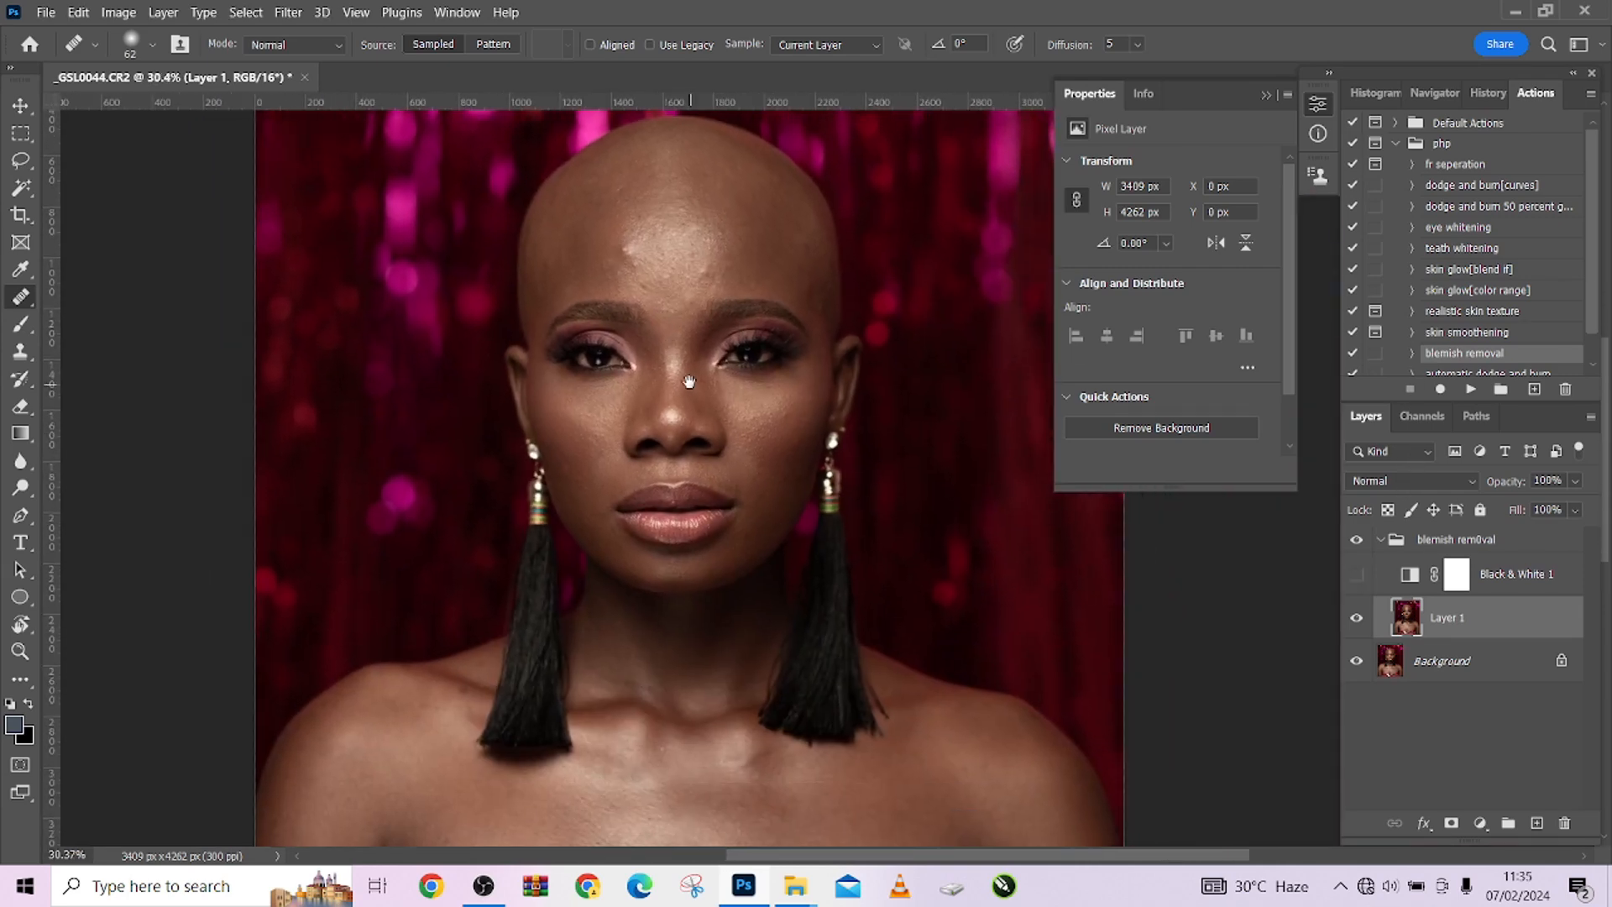
scroll(688, 383, down, 2)
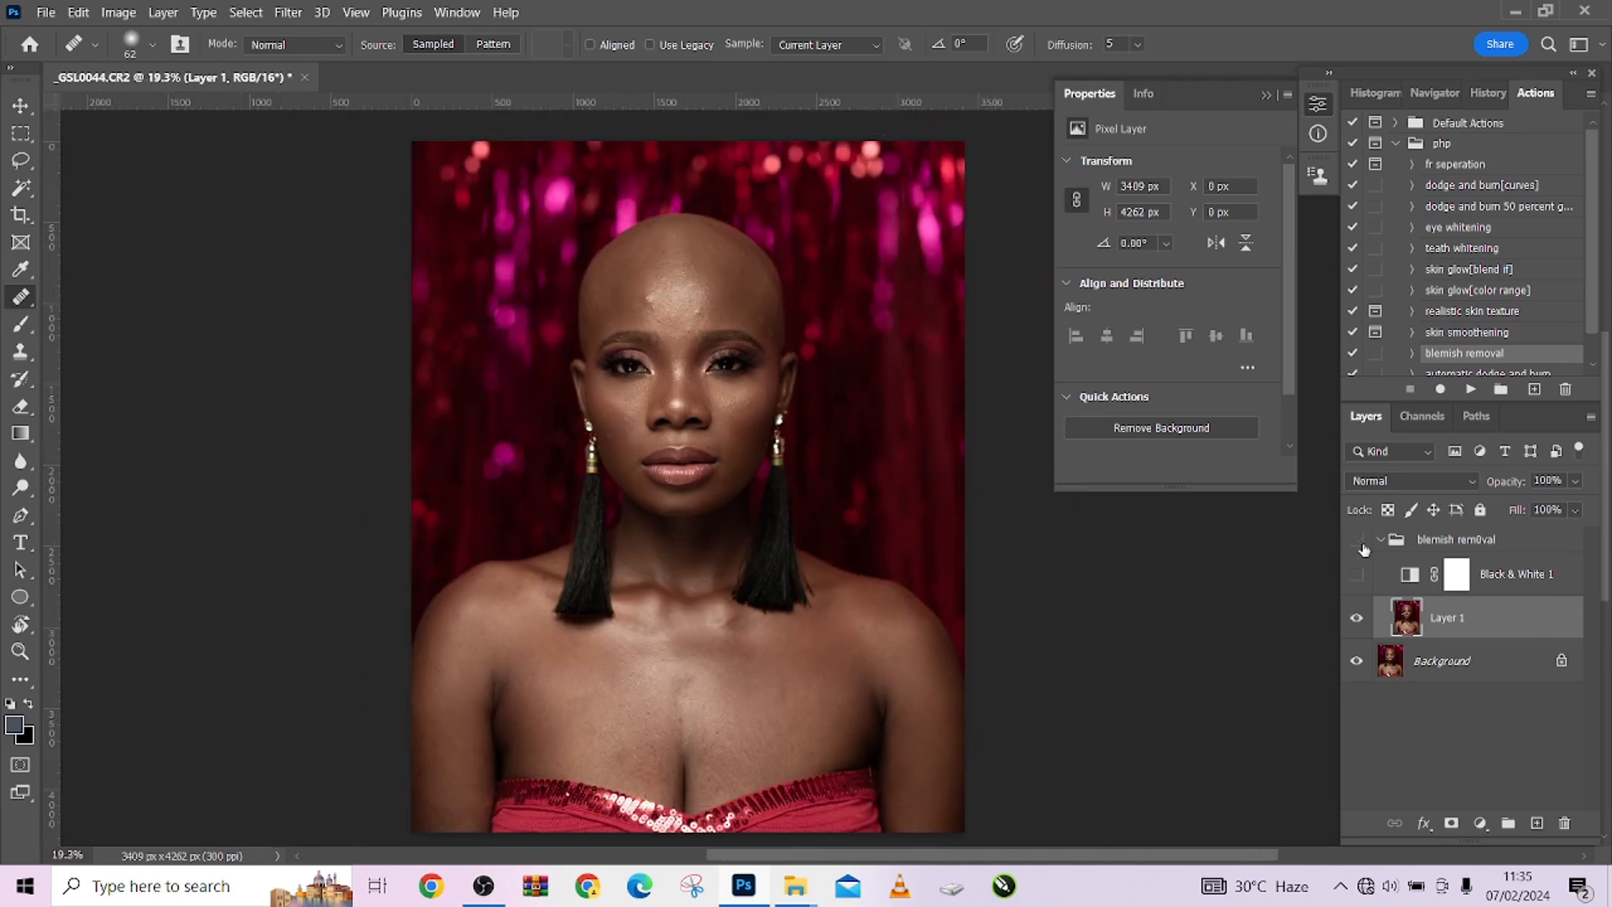
click(1357, 540)
scroll(828, 274, up, 5)
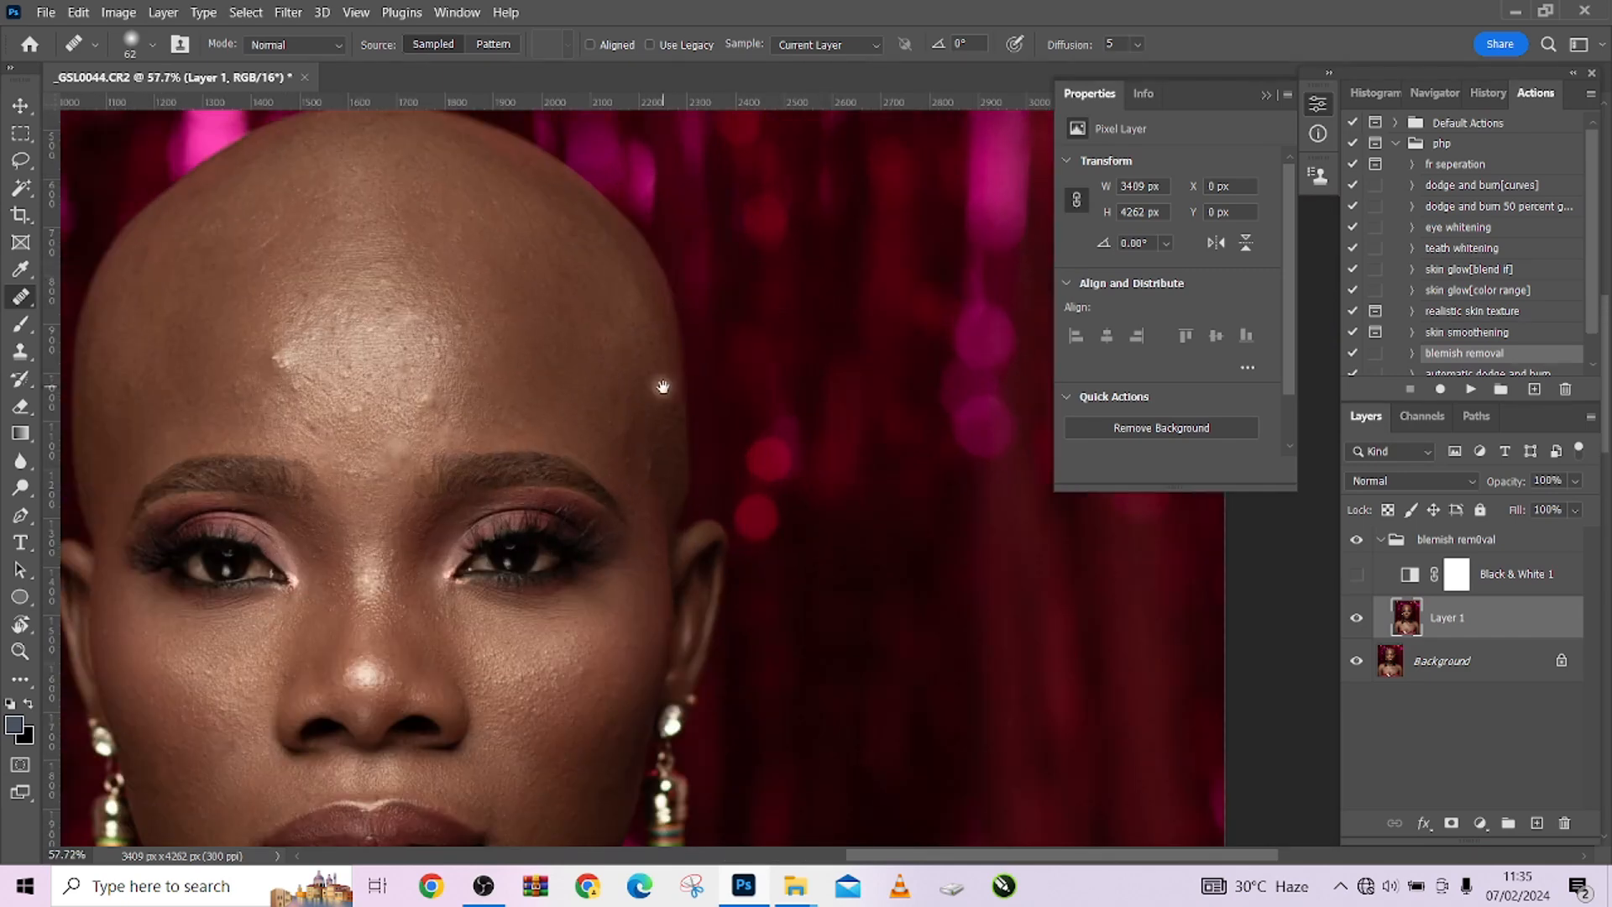
Step: Examine the forehead close up before and after blemish removal, and review the face and the whole portrait in colour
scroll(412, 477, up, 4)
alt+right_click(411, 491)
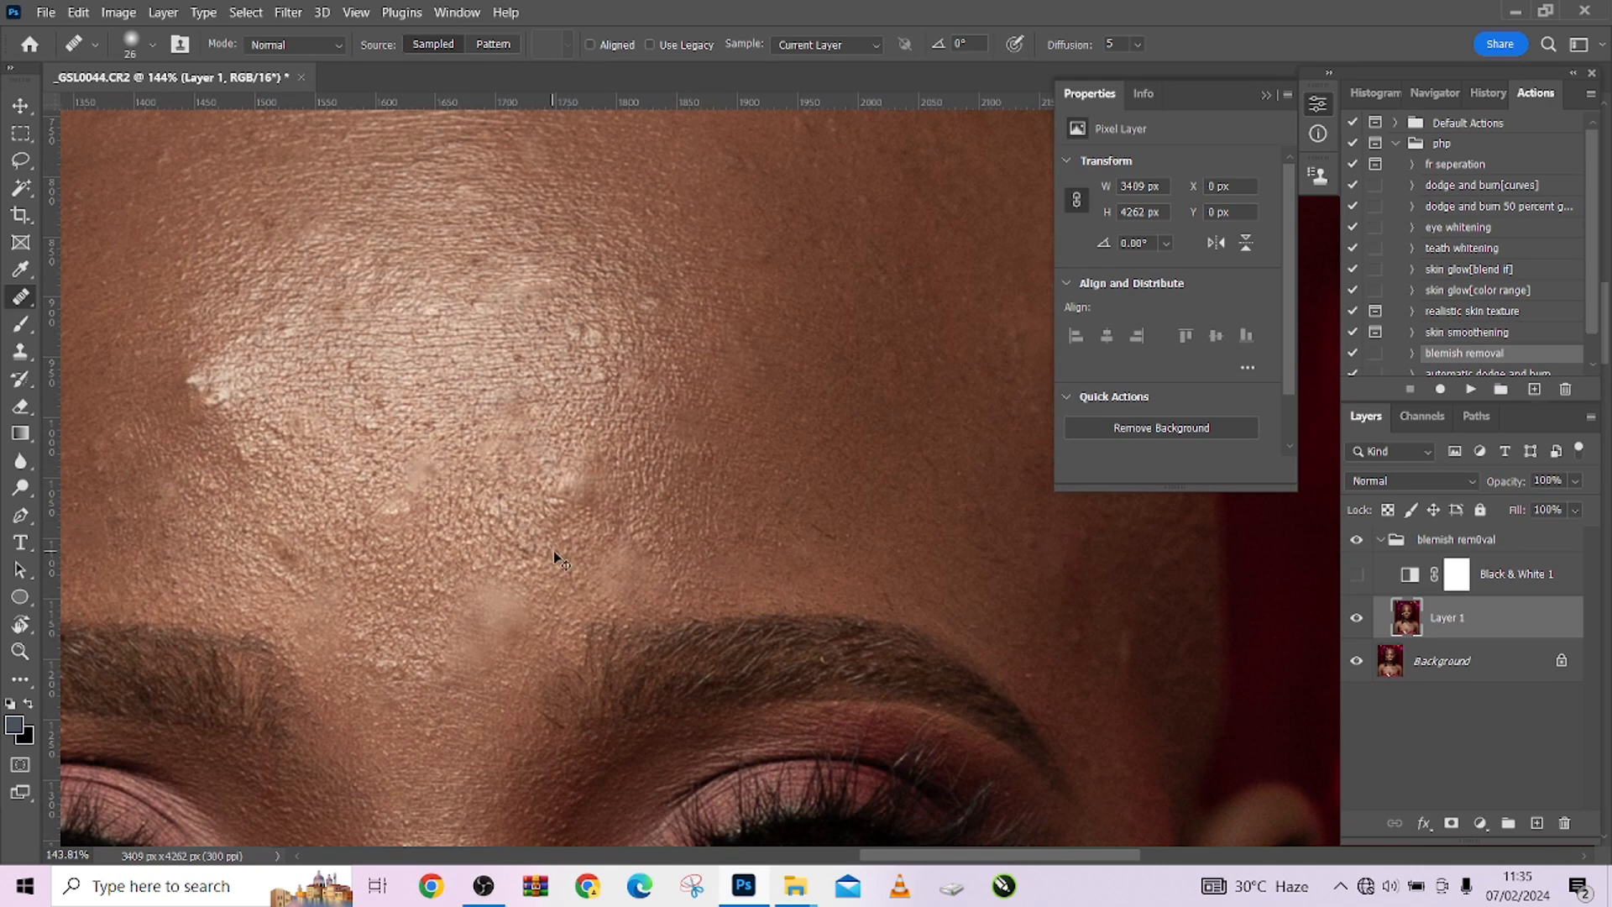
key(ctrl+z)
key(ctrl+z)
key(ctrl+z)
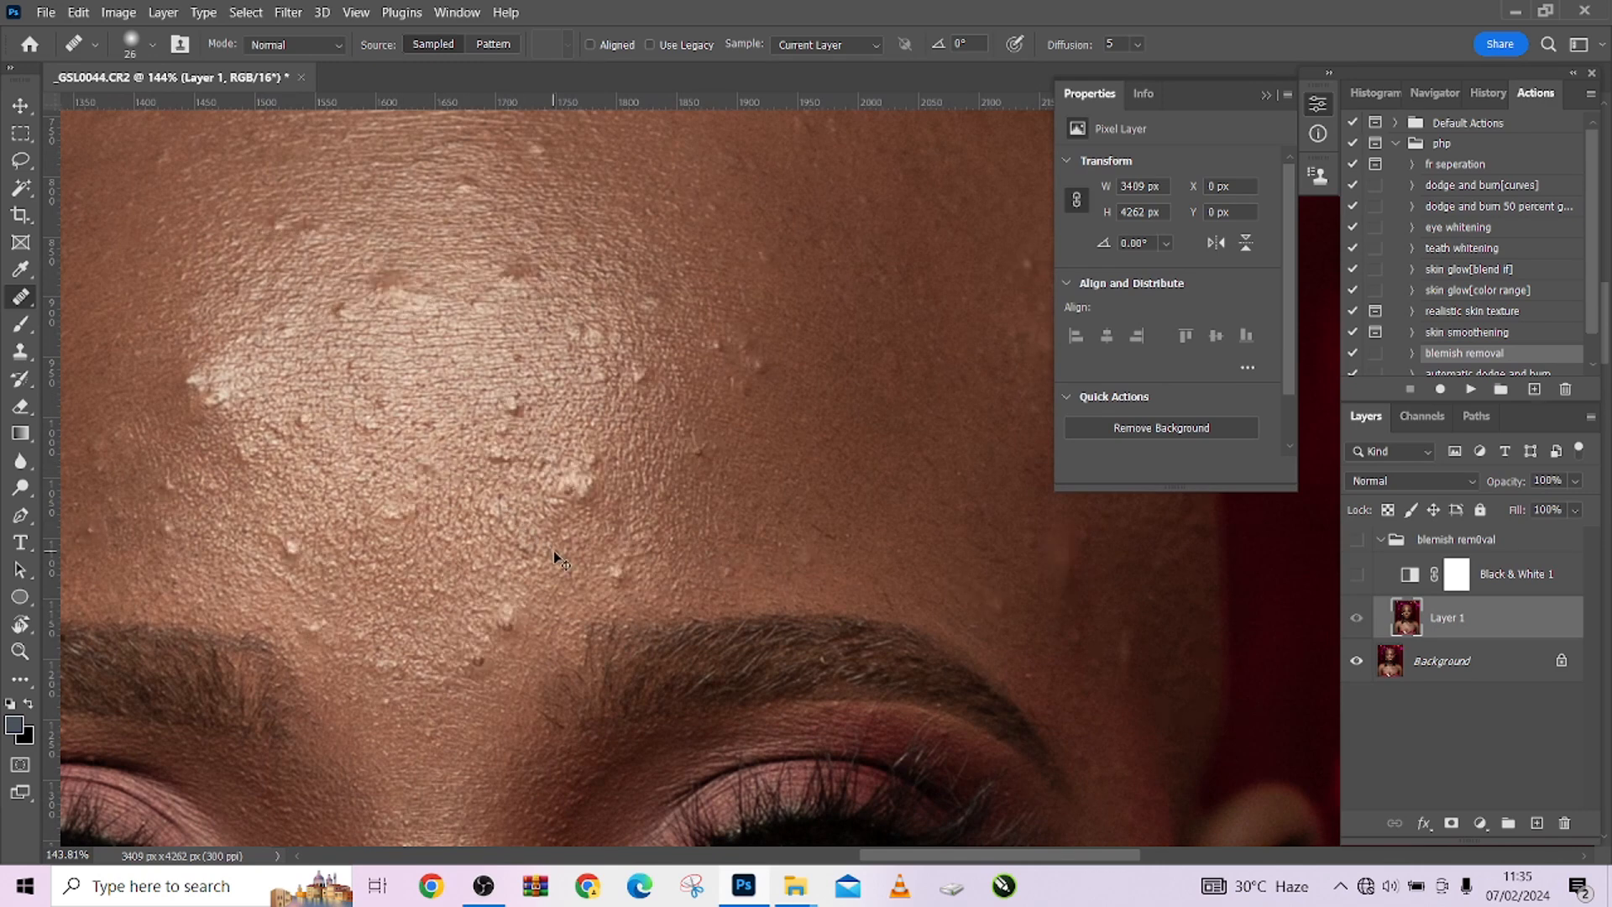
key(ctrl+shift+z)
scroll(617, 532, down, 5)
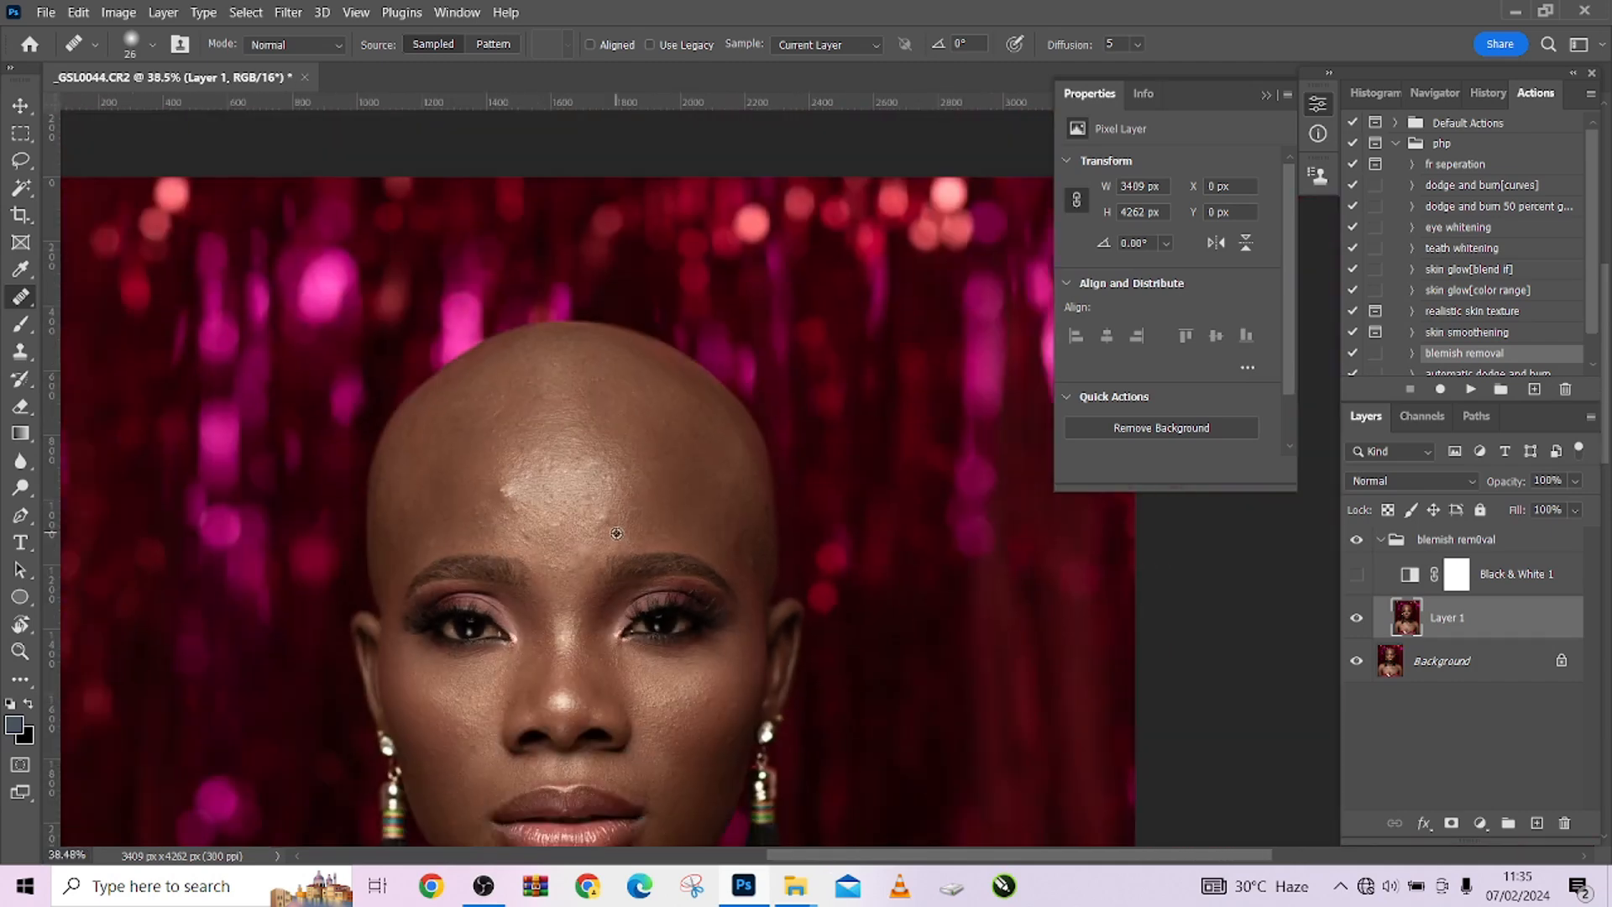
scroll(617, 532, down, 2)
scroll(672, 460, up, 5)
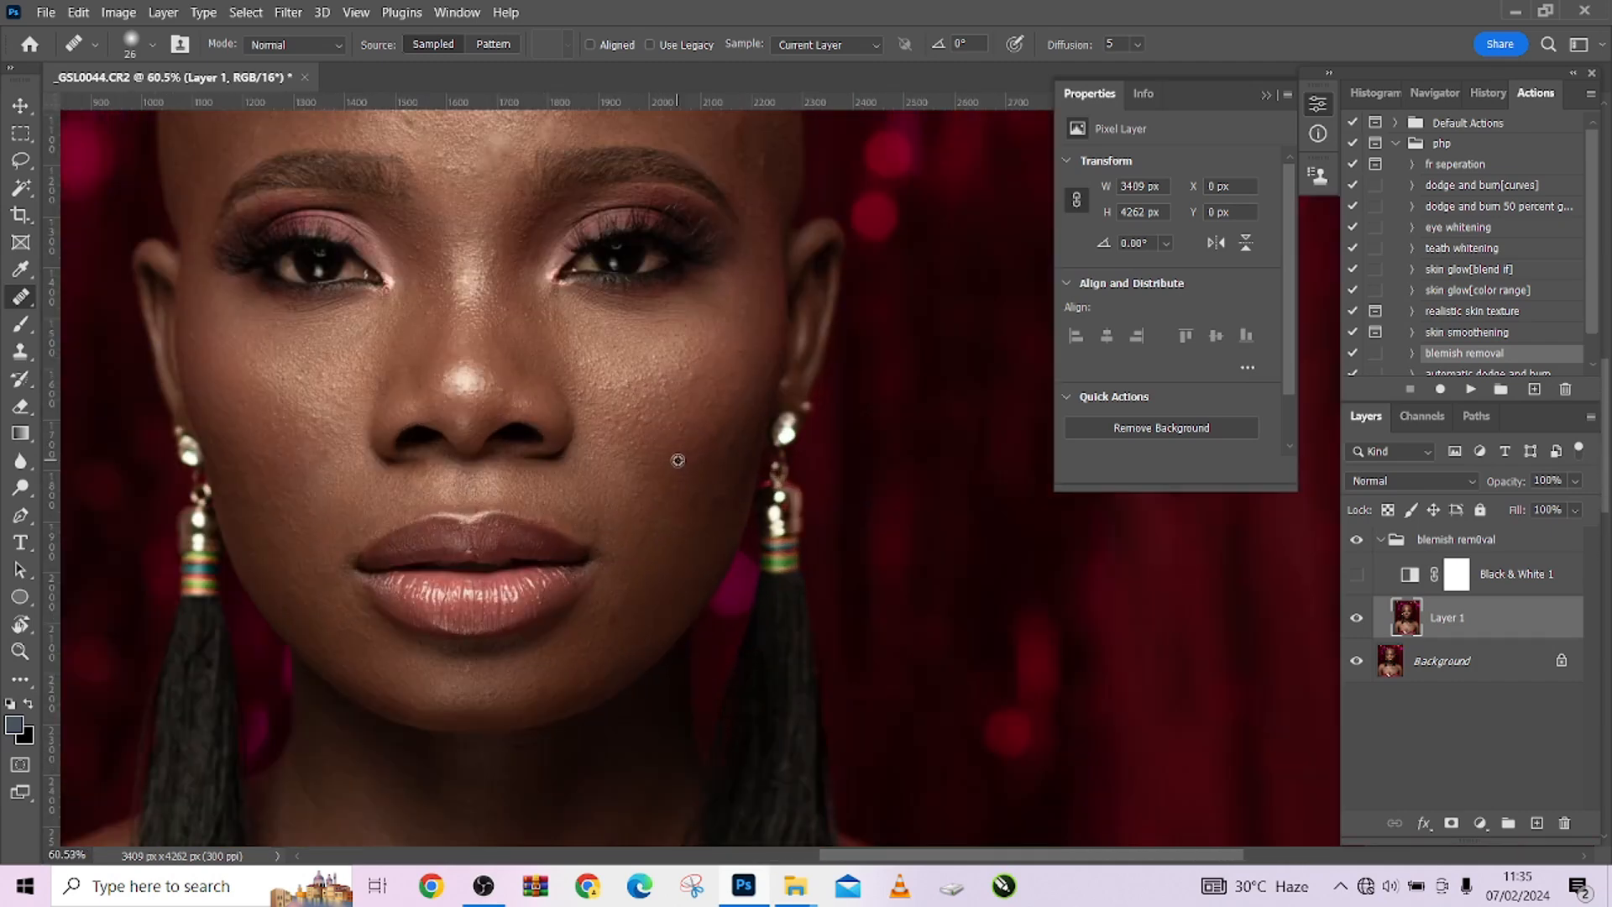
scroll(678, 460, down, 4)
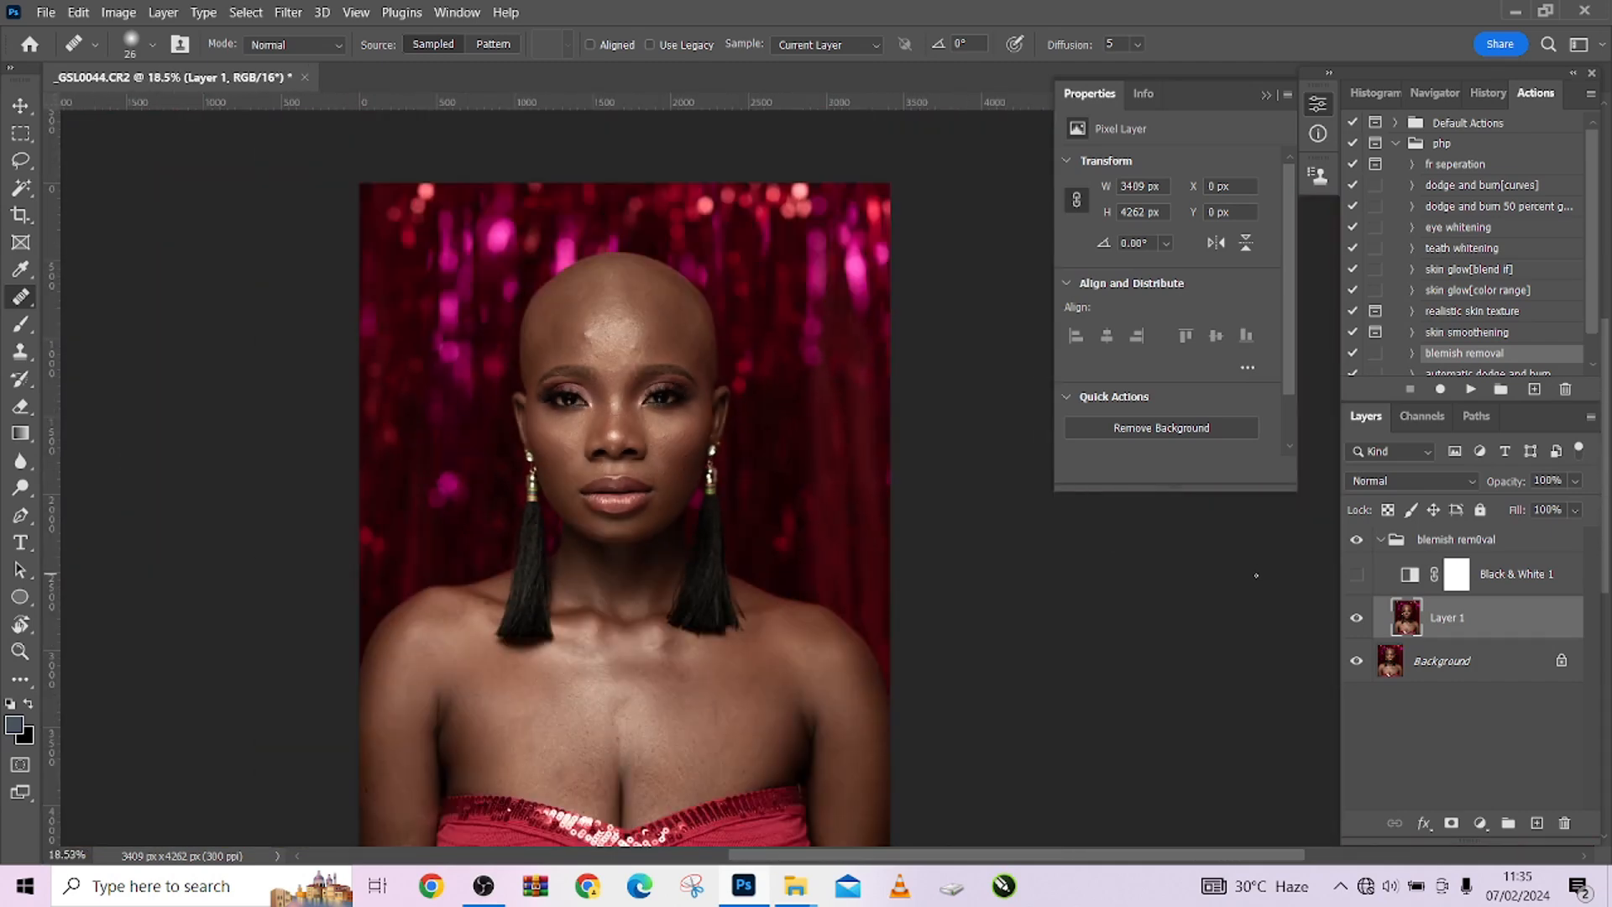
Step: Flatten the retouched portrait into a single background layer, discarding the hidden layers
scroll(660, 744, up, 3)
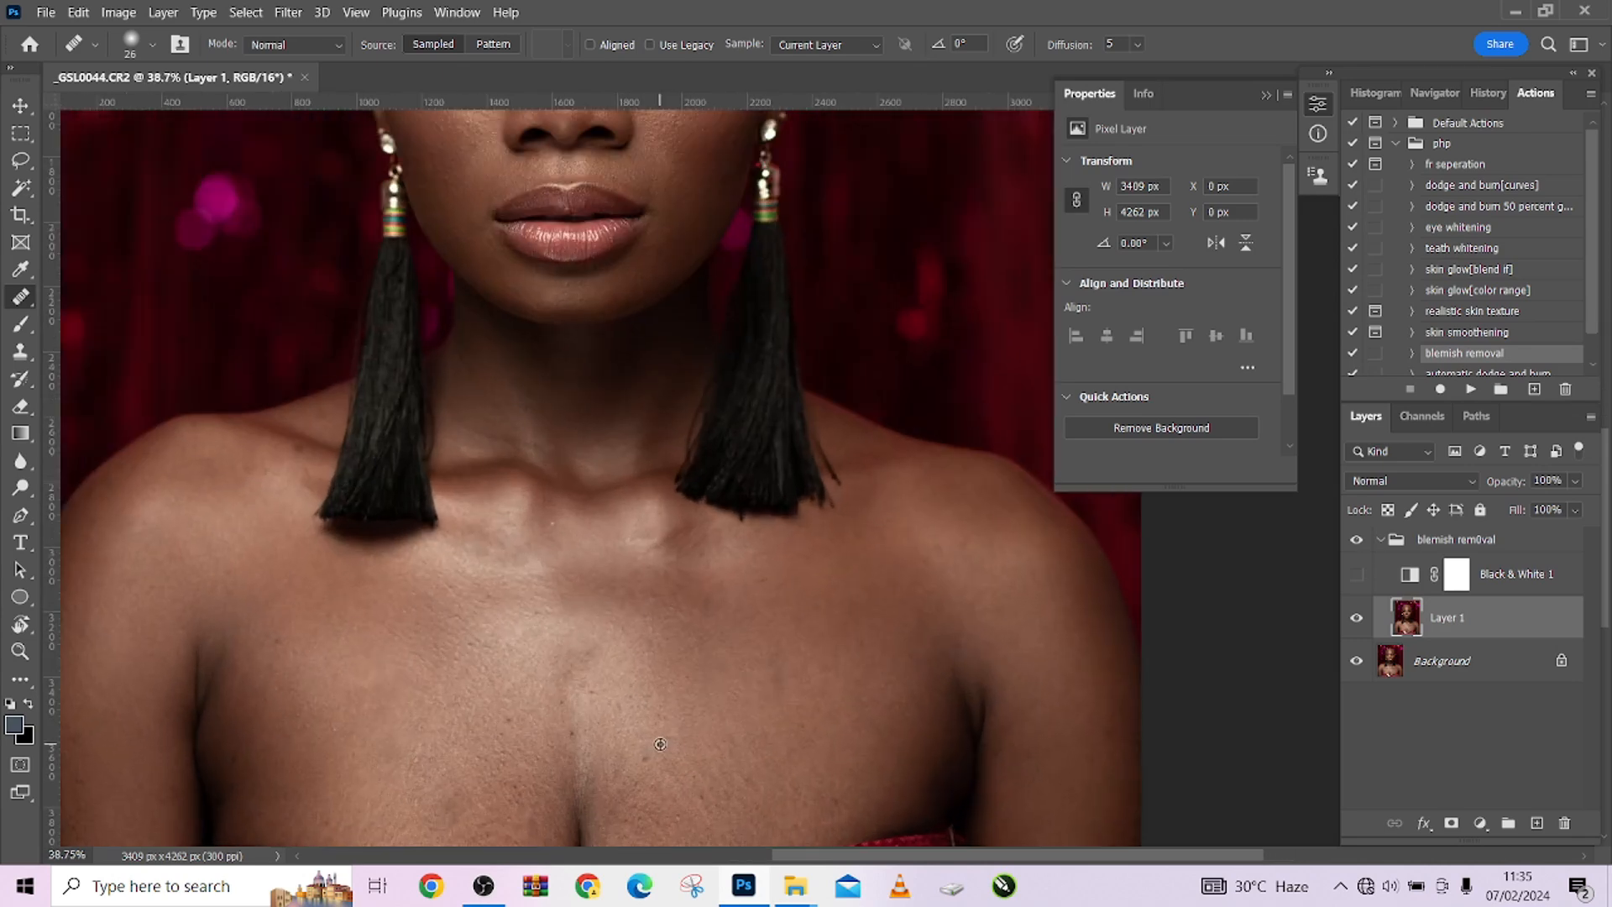
scroll(293, 638, down, 4)
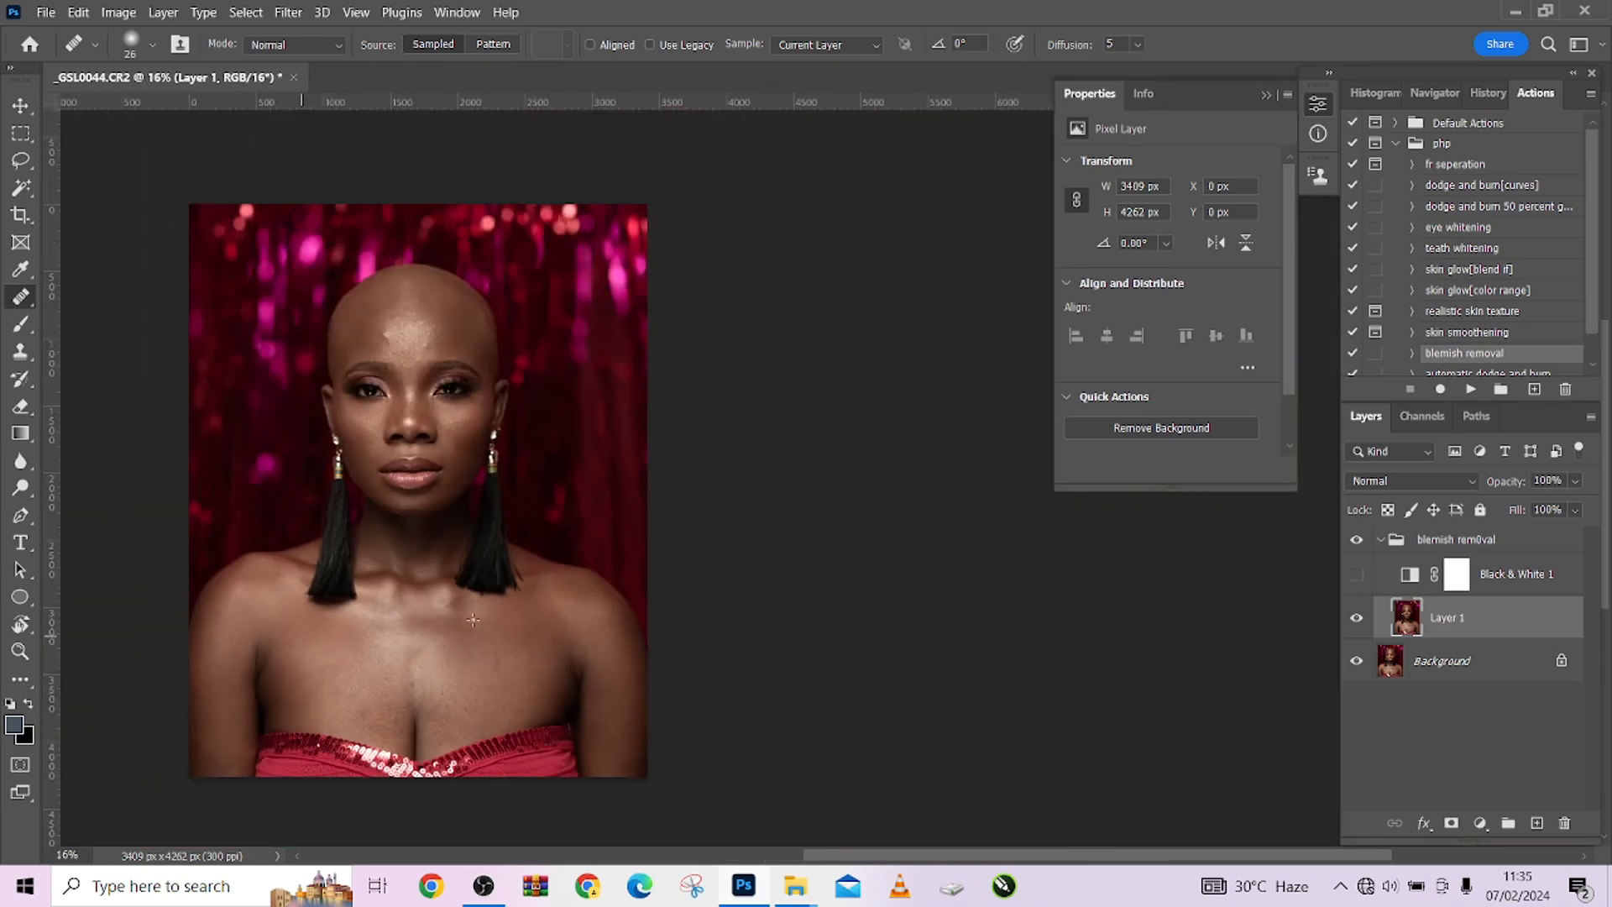
drag(472, 619, 598, 604)
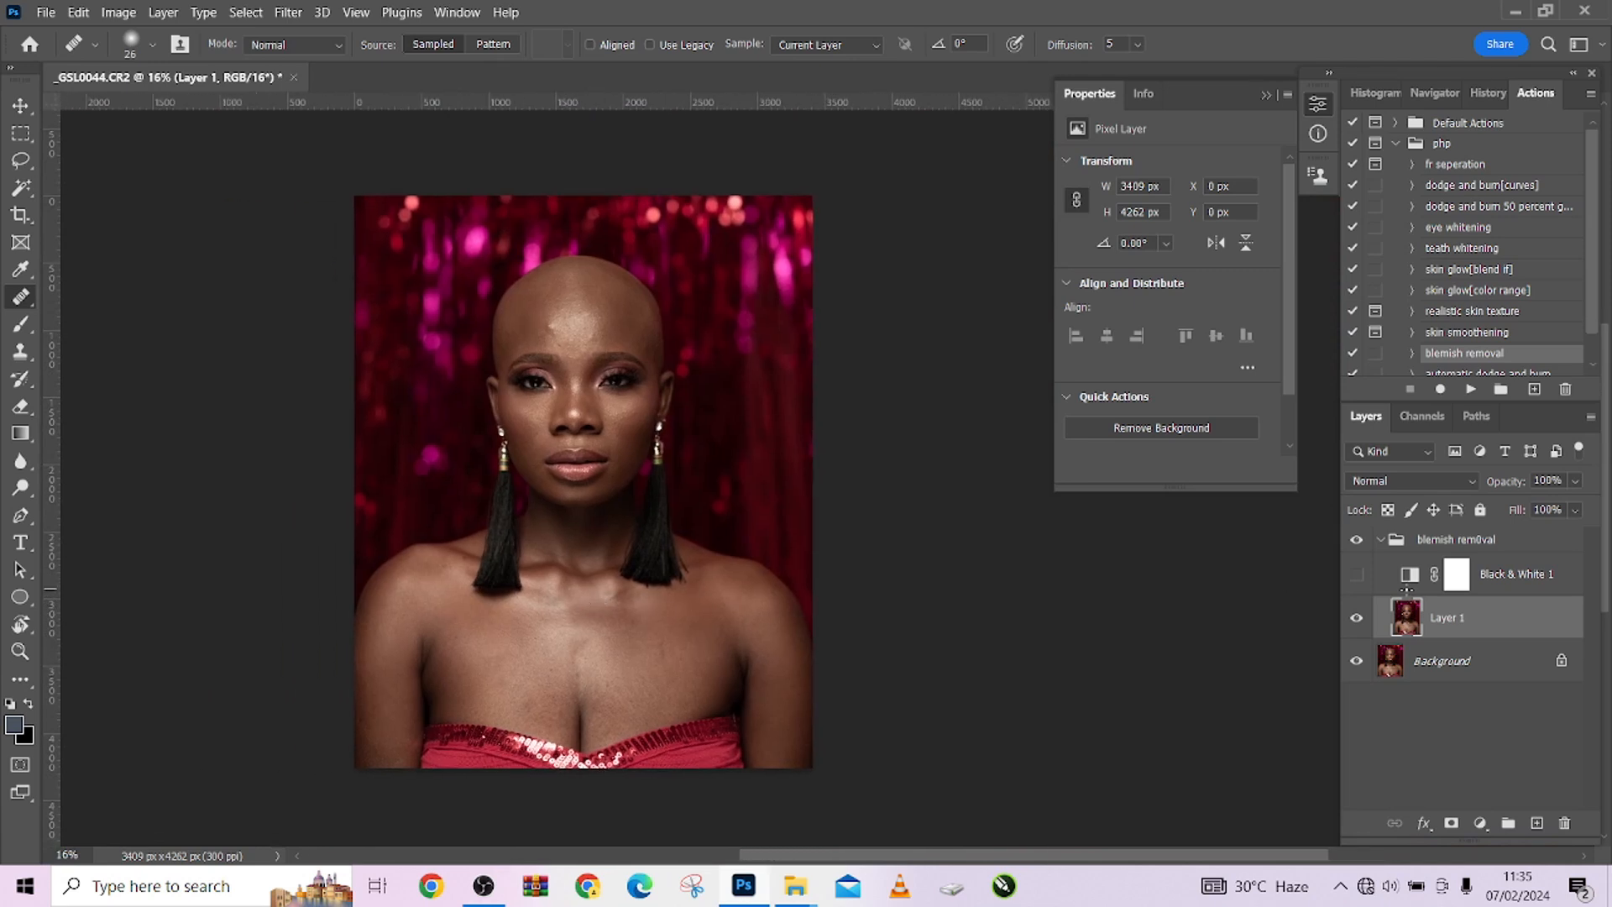
right_click(1488, 669)
click(1465, 604)
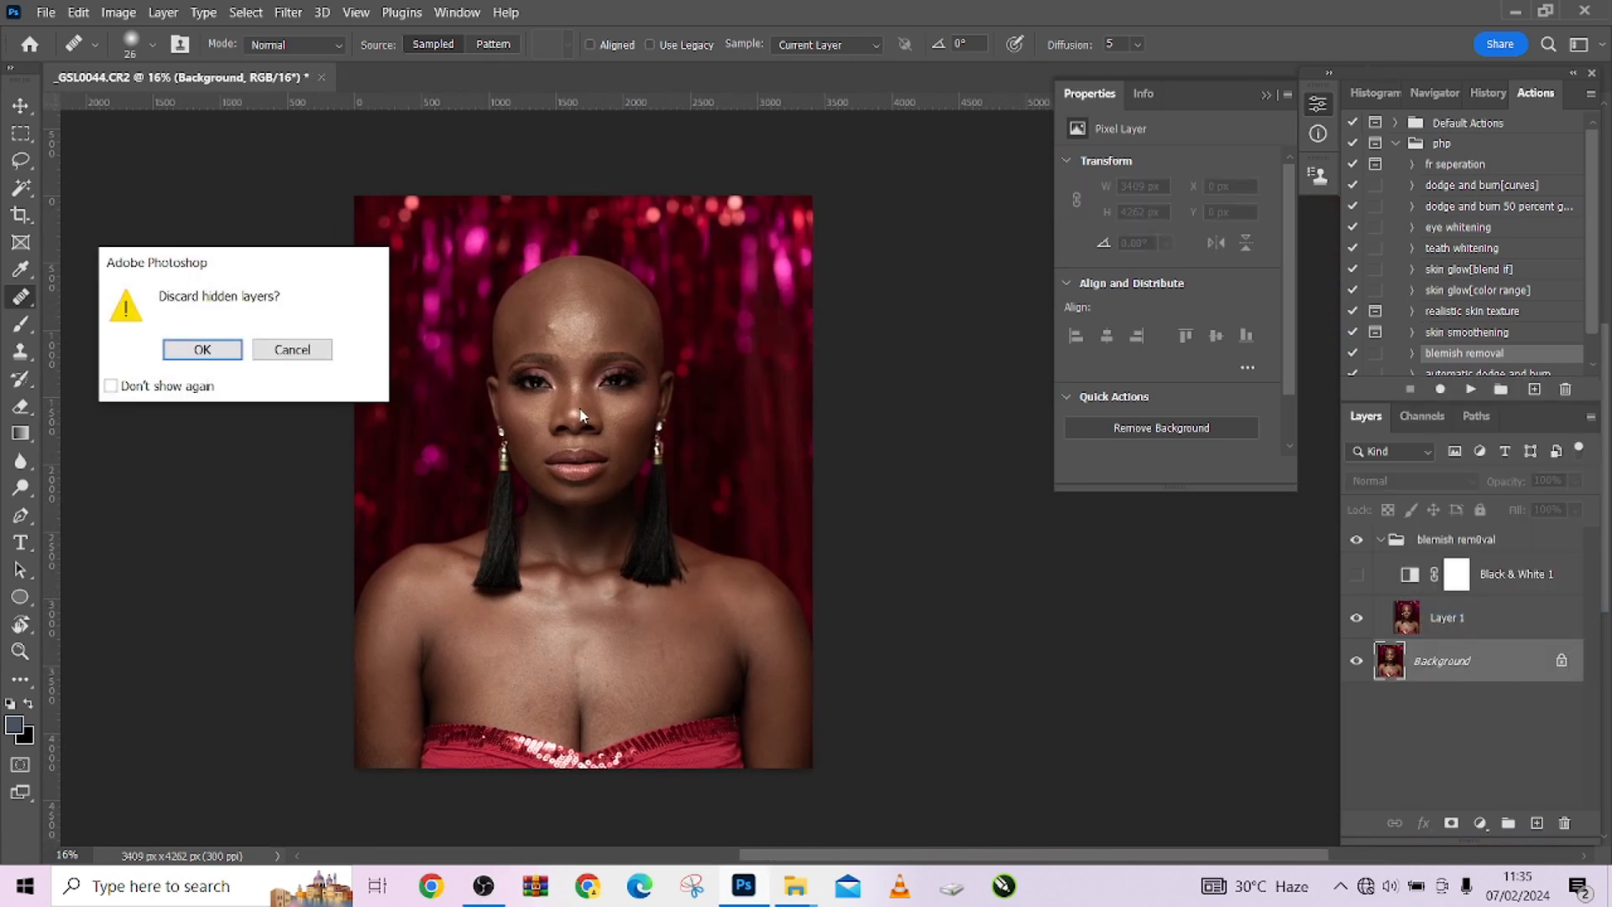
click(201, 350)
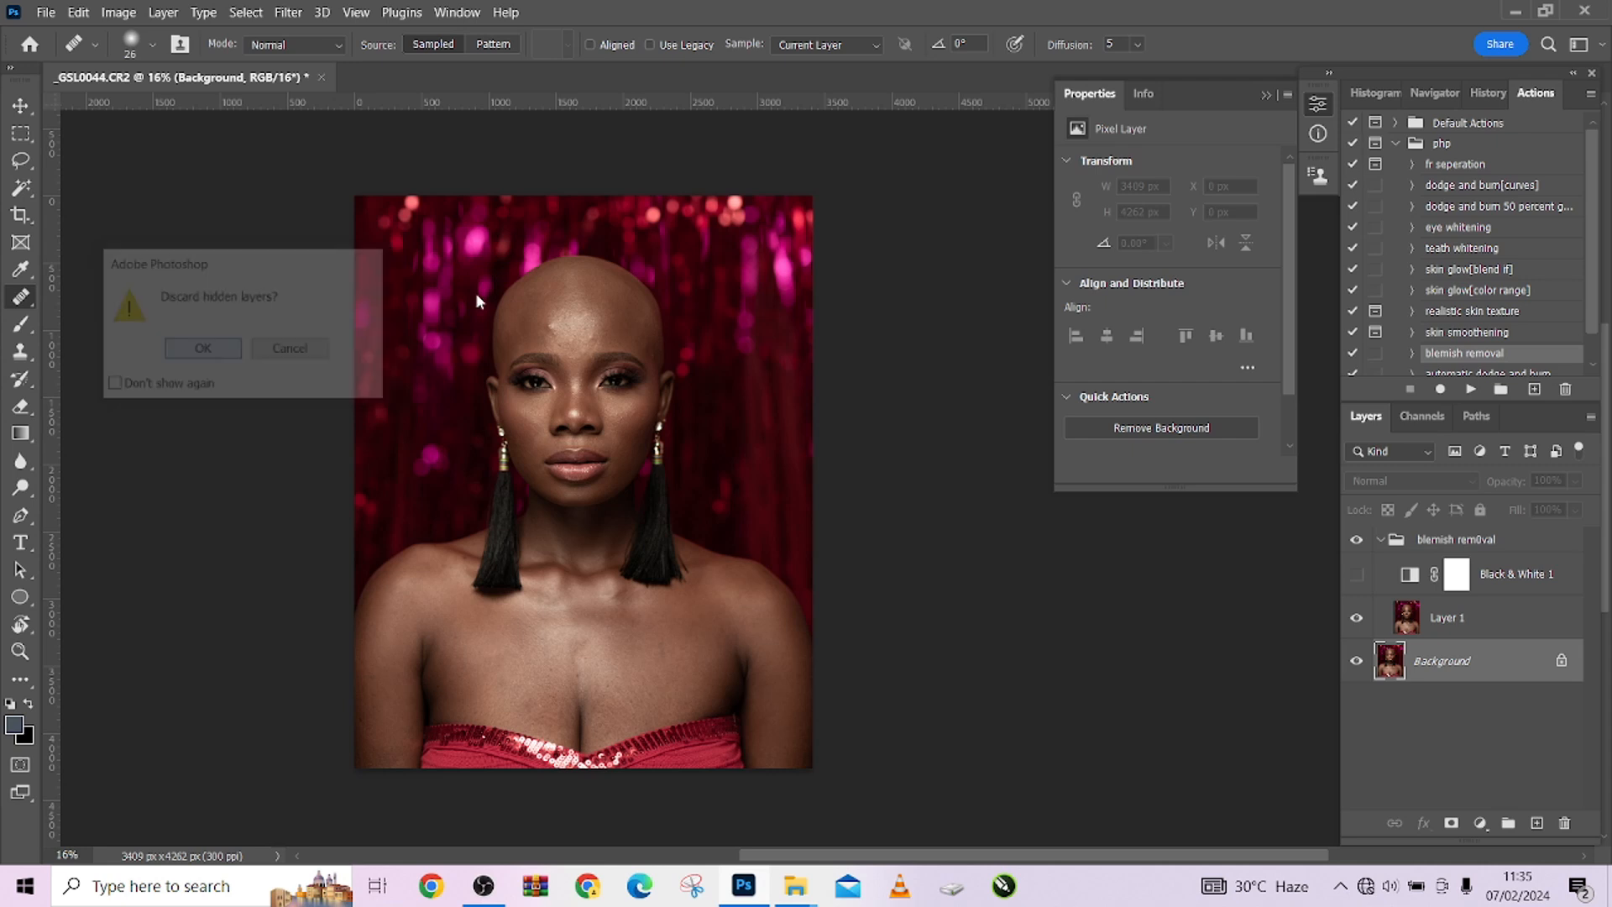
Step: Run the fr seperation action with a Gaussian Blur radius of 12.5 pixels, and delete its tone adjustments layer
click(1473, 166)
click(1470, 388)
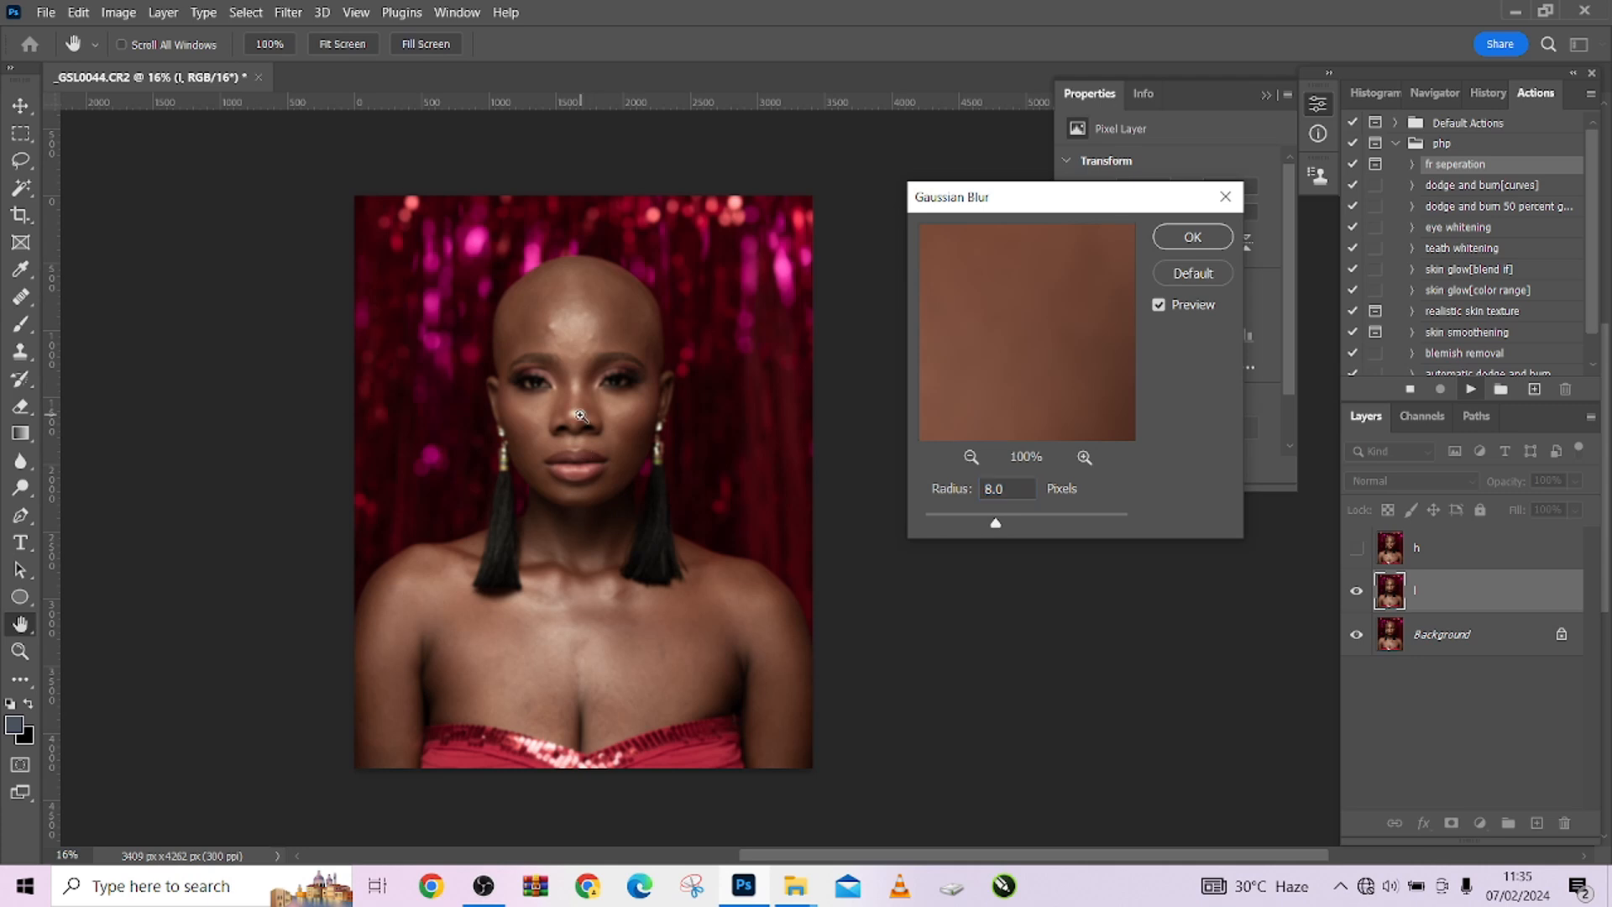
scroll(571, 383, up, 2)
scroll(571, 383, up, 3)
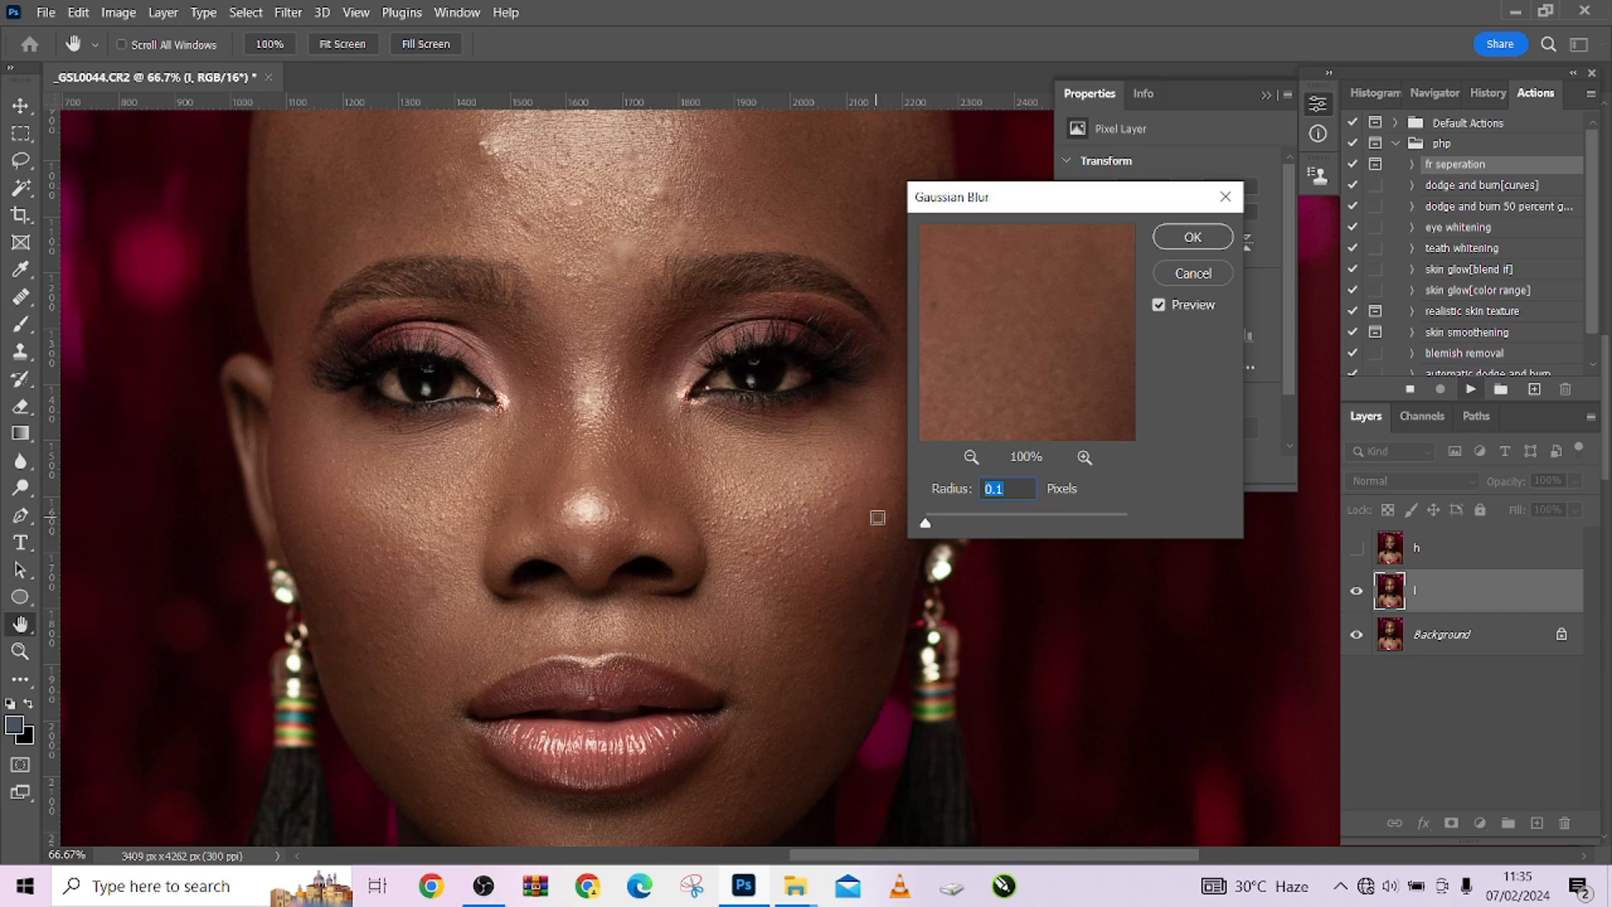
click(791, 471)
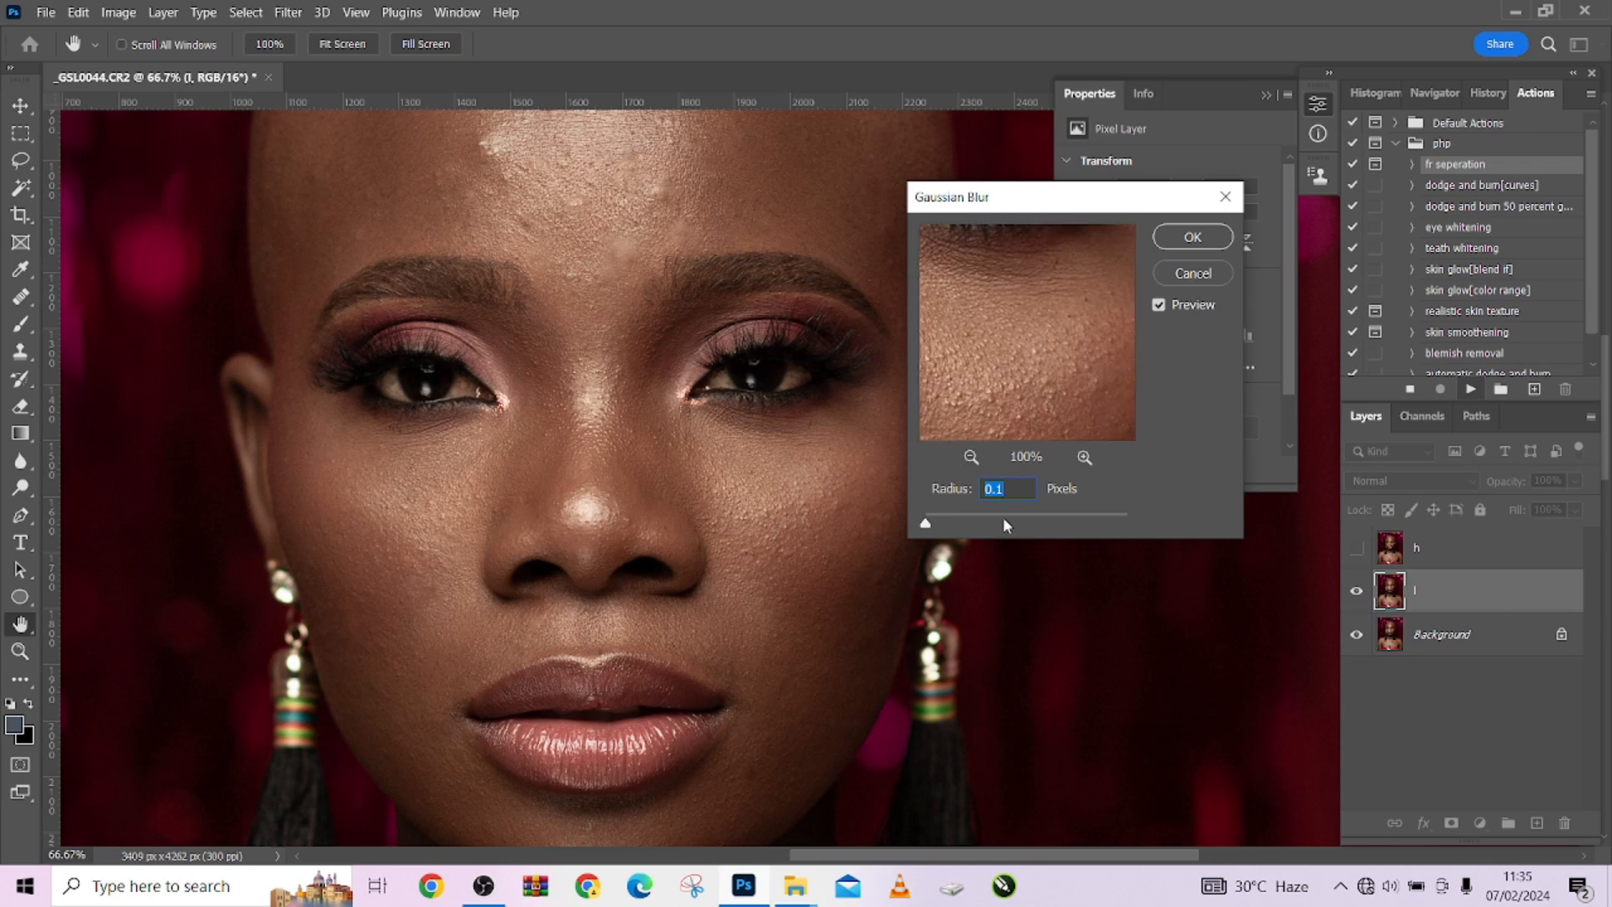
drag(925, 522, 1009, 524)
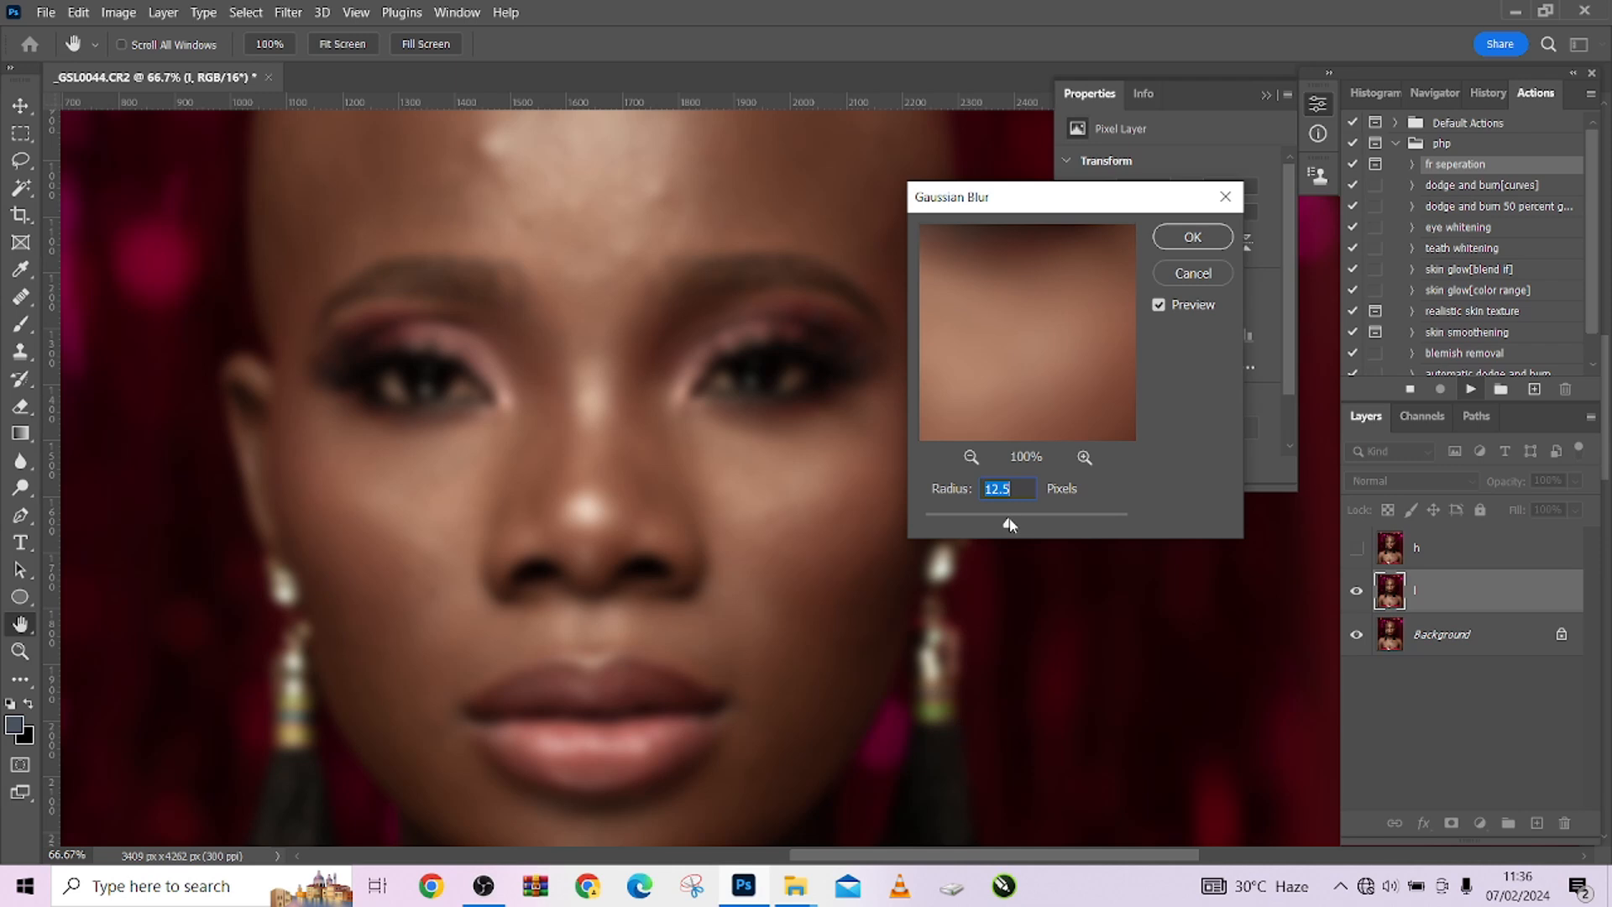
click(1170, 245)
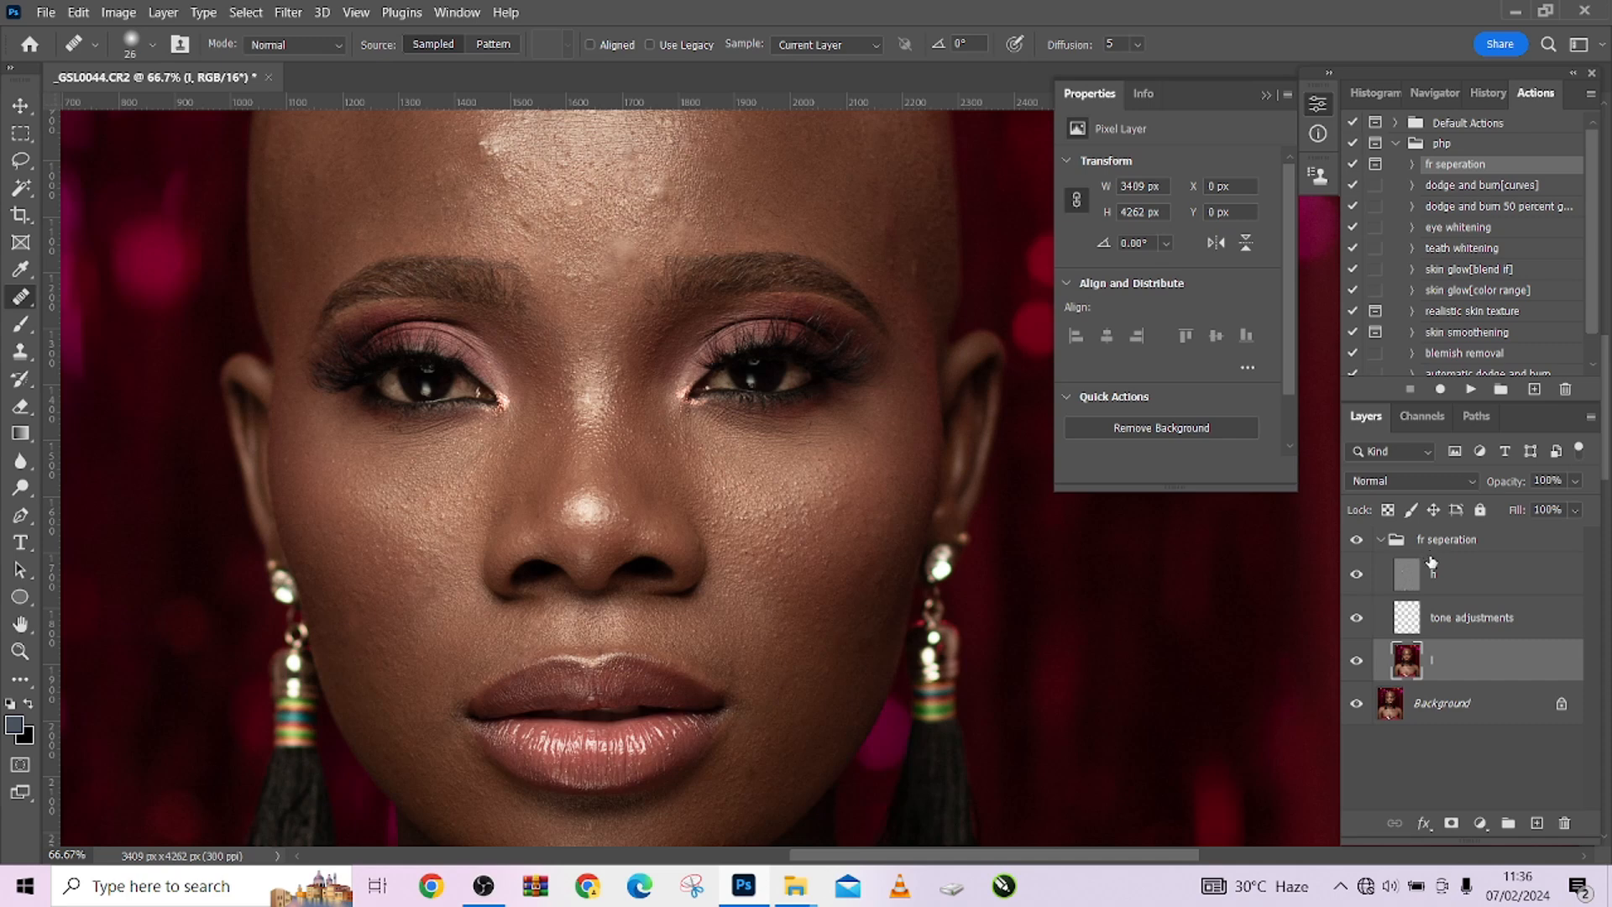
click(1463, 620)
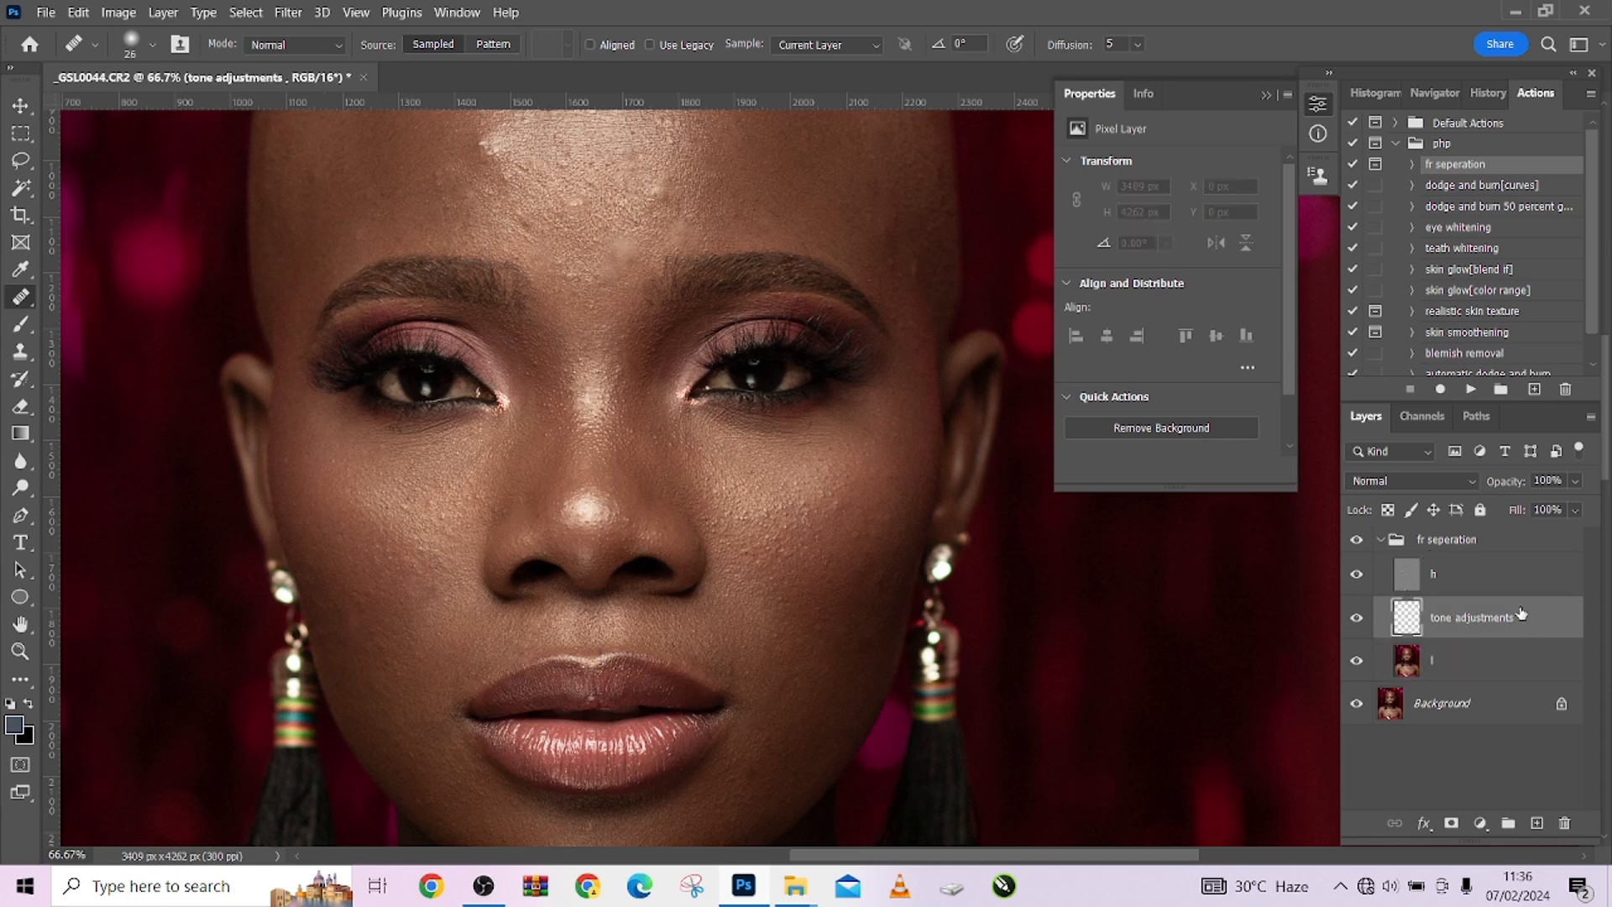
click(1568, 823)
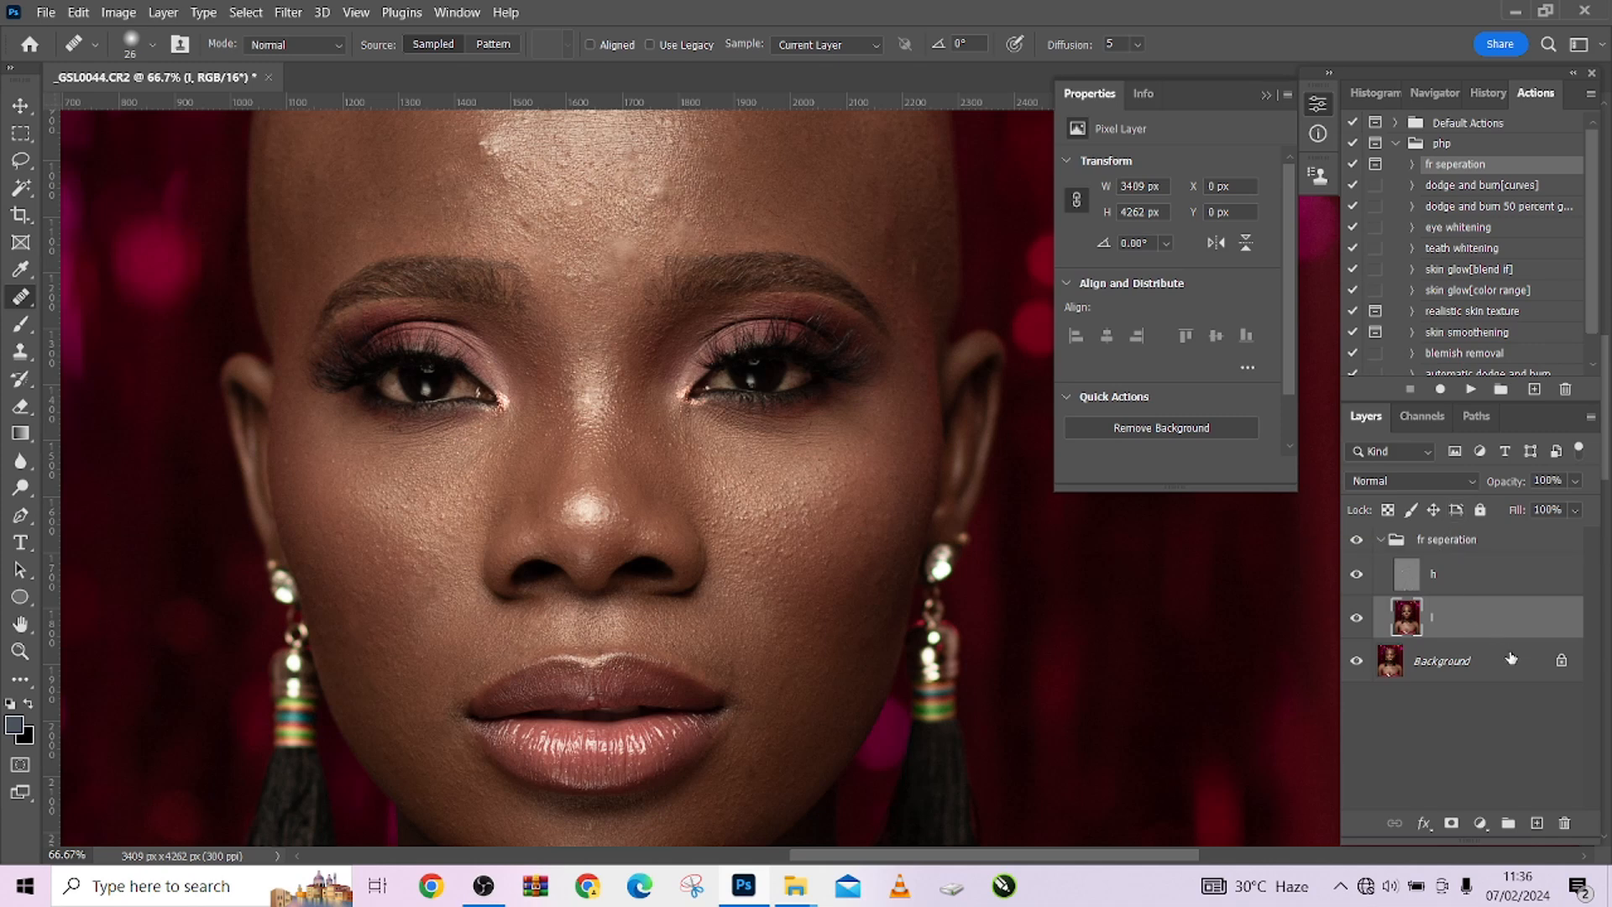
Step: Add a Black & White adjustment at the top of the fr seperation group with Reds 14, Yellows 51 and Greens 35
click(1518, 549)
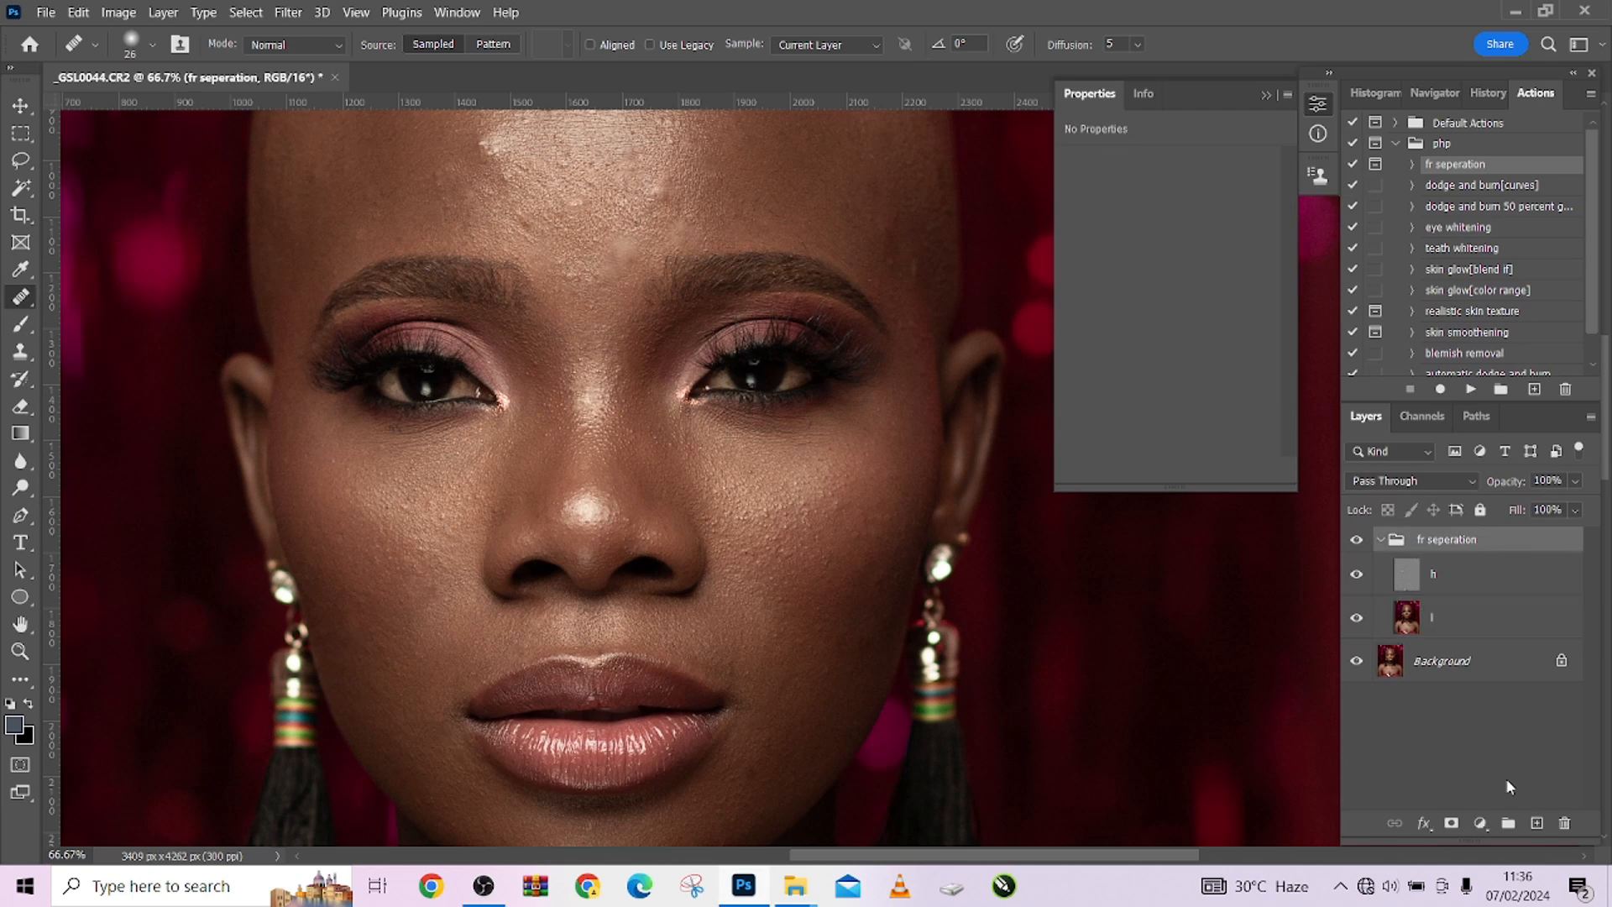
click(1479, 825)
click(1483, 660)
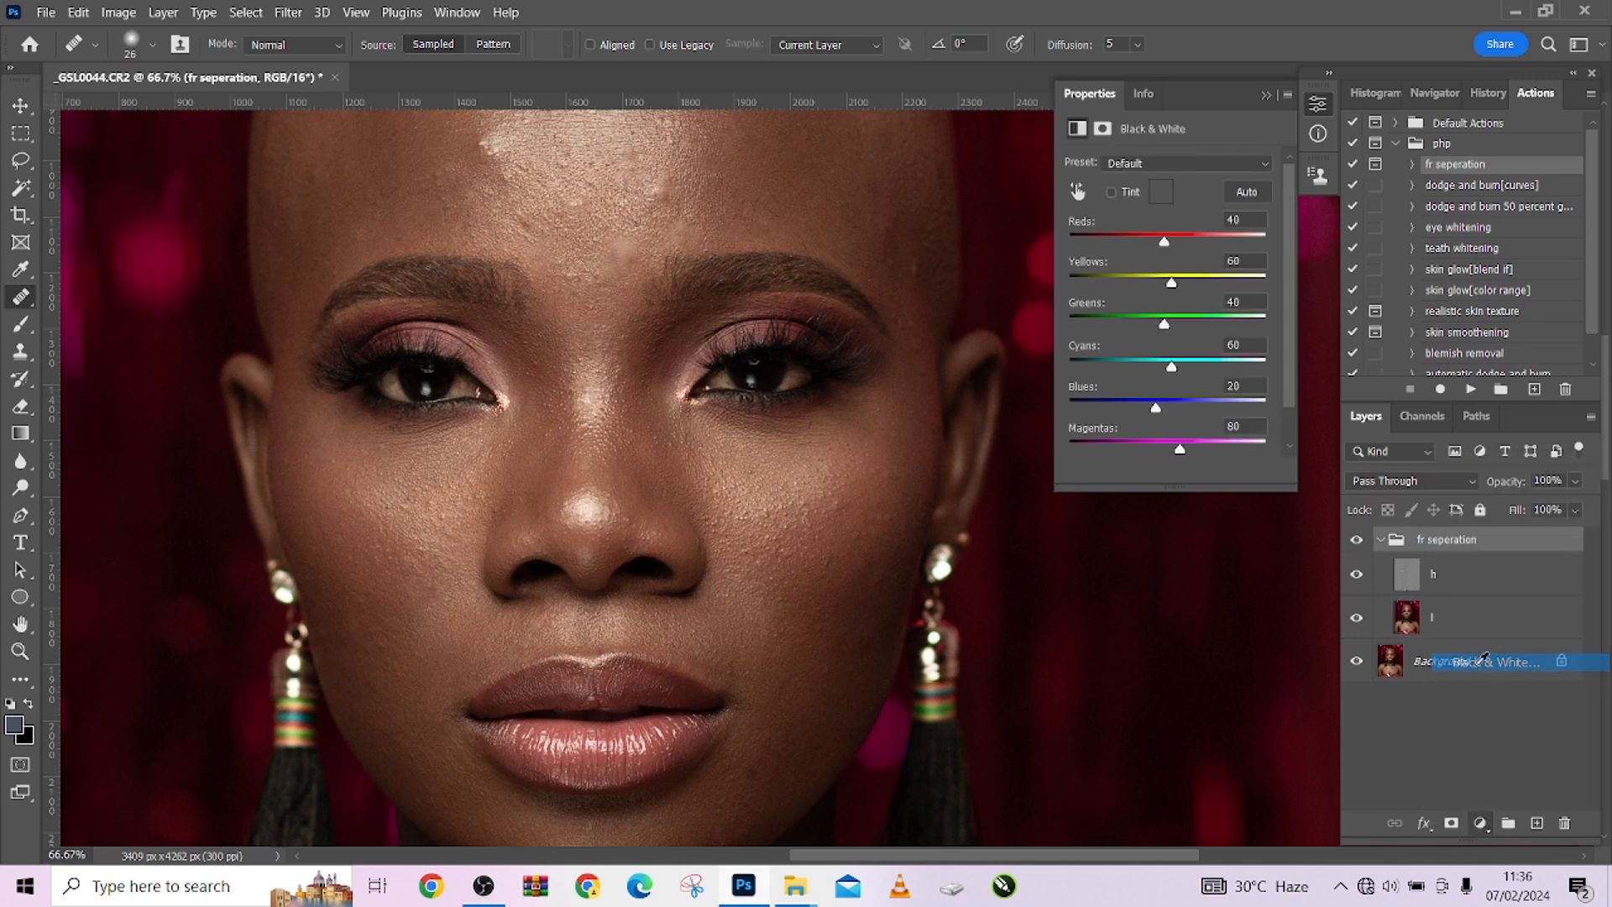
mouse_move(1164, 243)
mouse_down()
mouse_move(1139, 244)
mouse_move(1152, 245)
mouse_up()
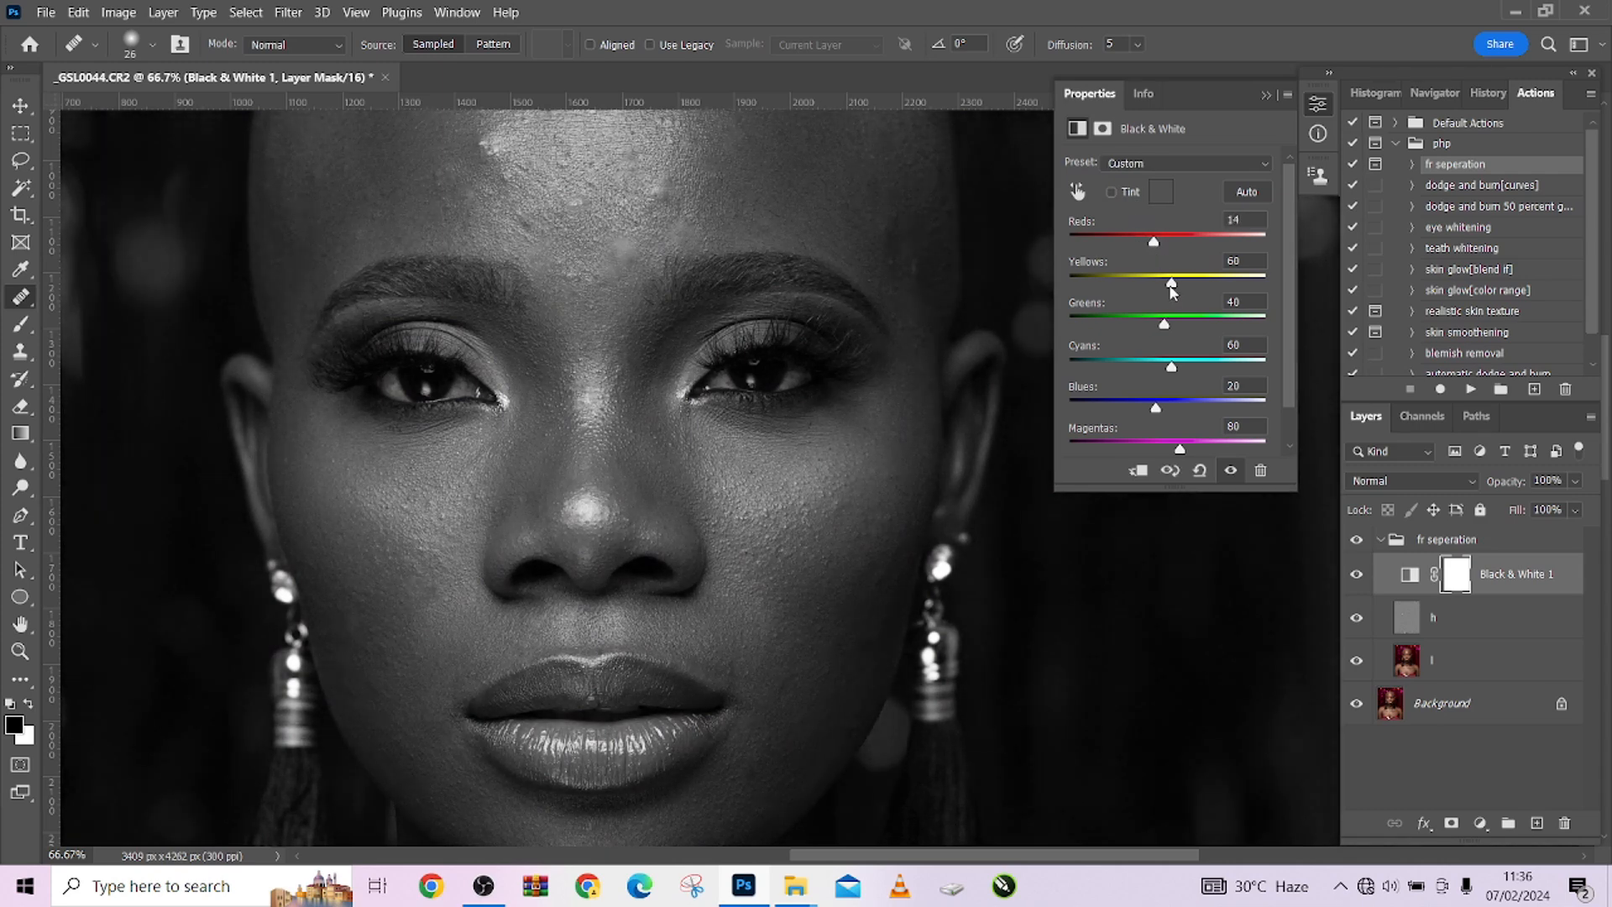
click(1191, 282)
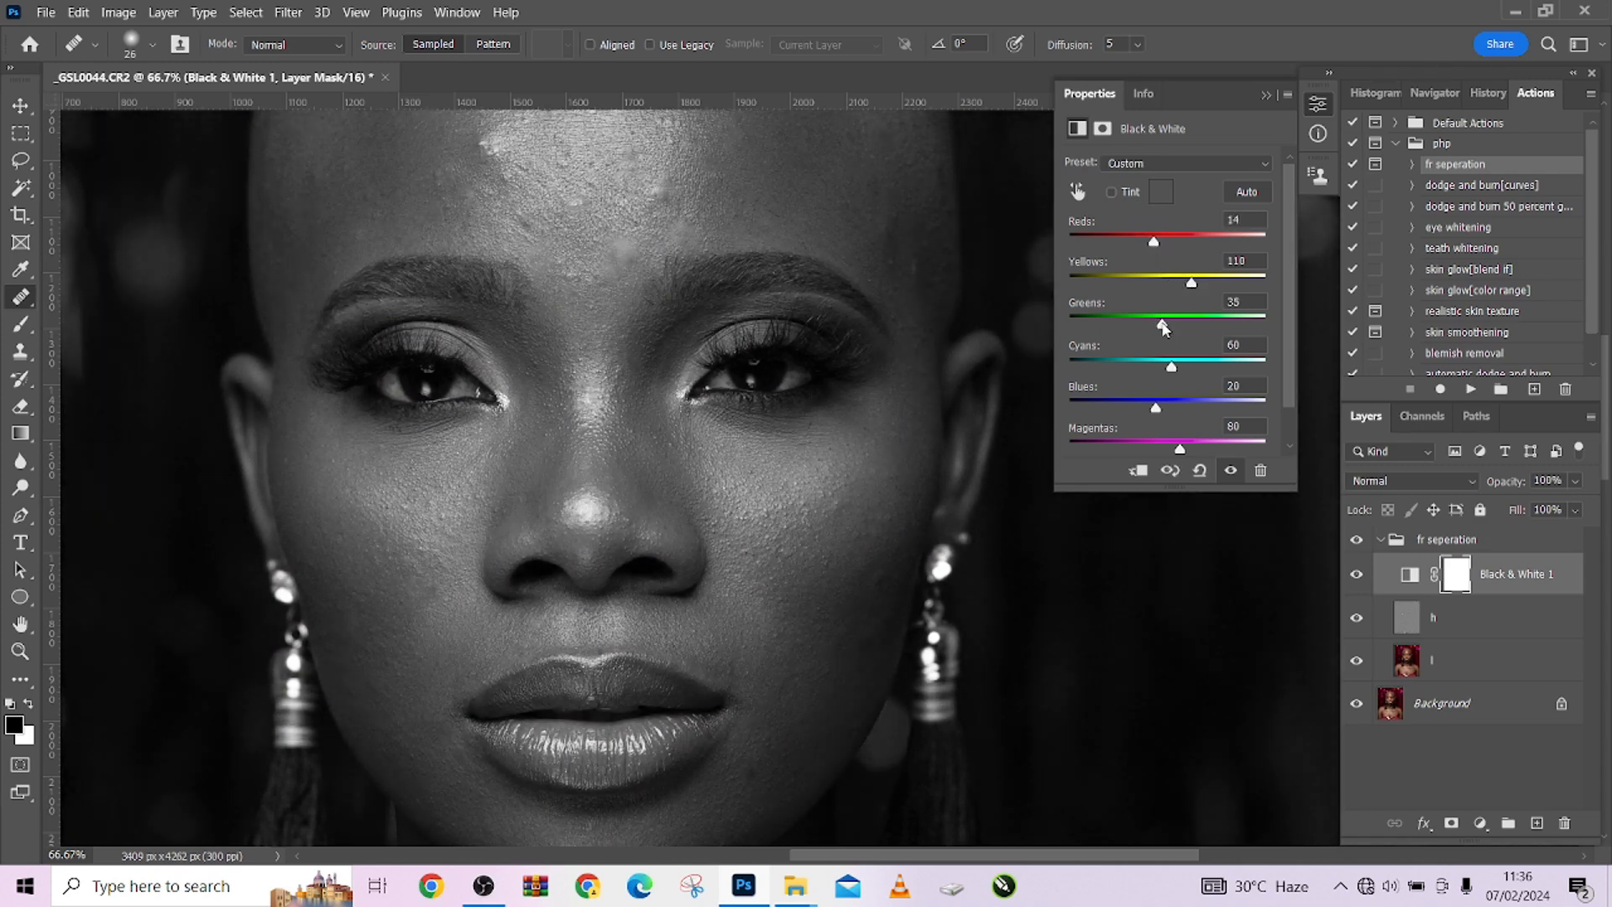
click(1155, 282)
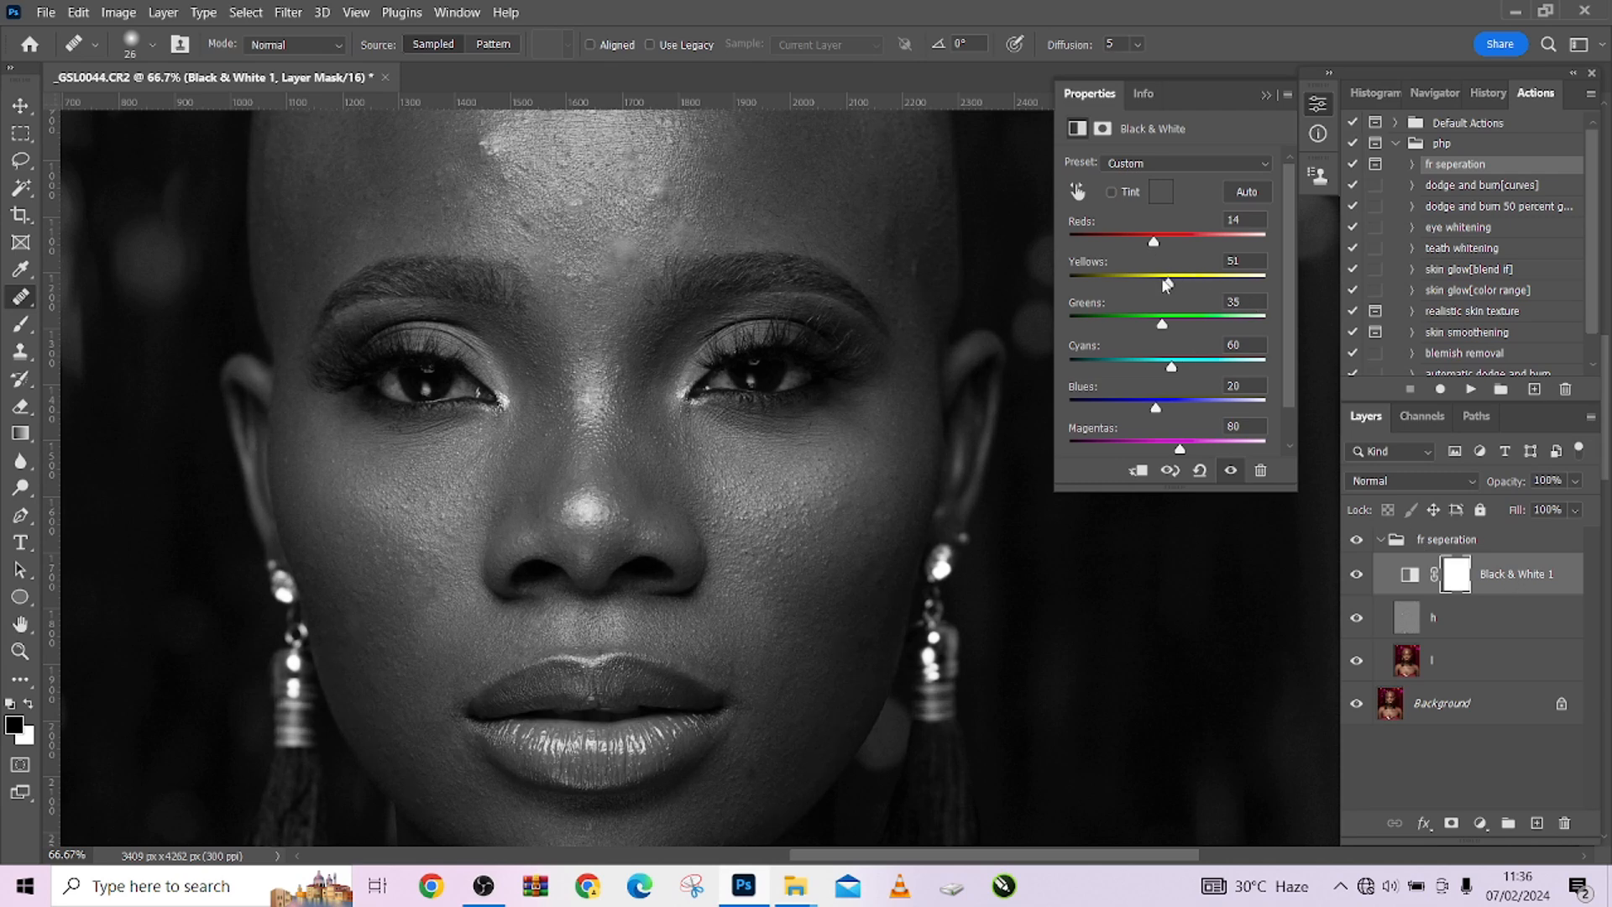
Step: Duplicate the low-frequency layer l and hide the high-frequency layer h
click(1476, 671)
scroll(700, 377, down, 4)
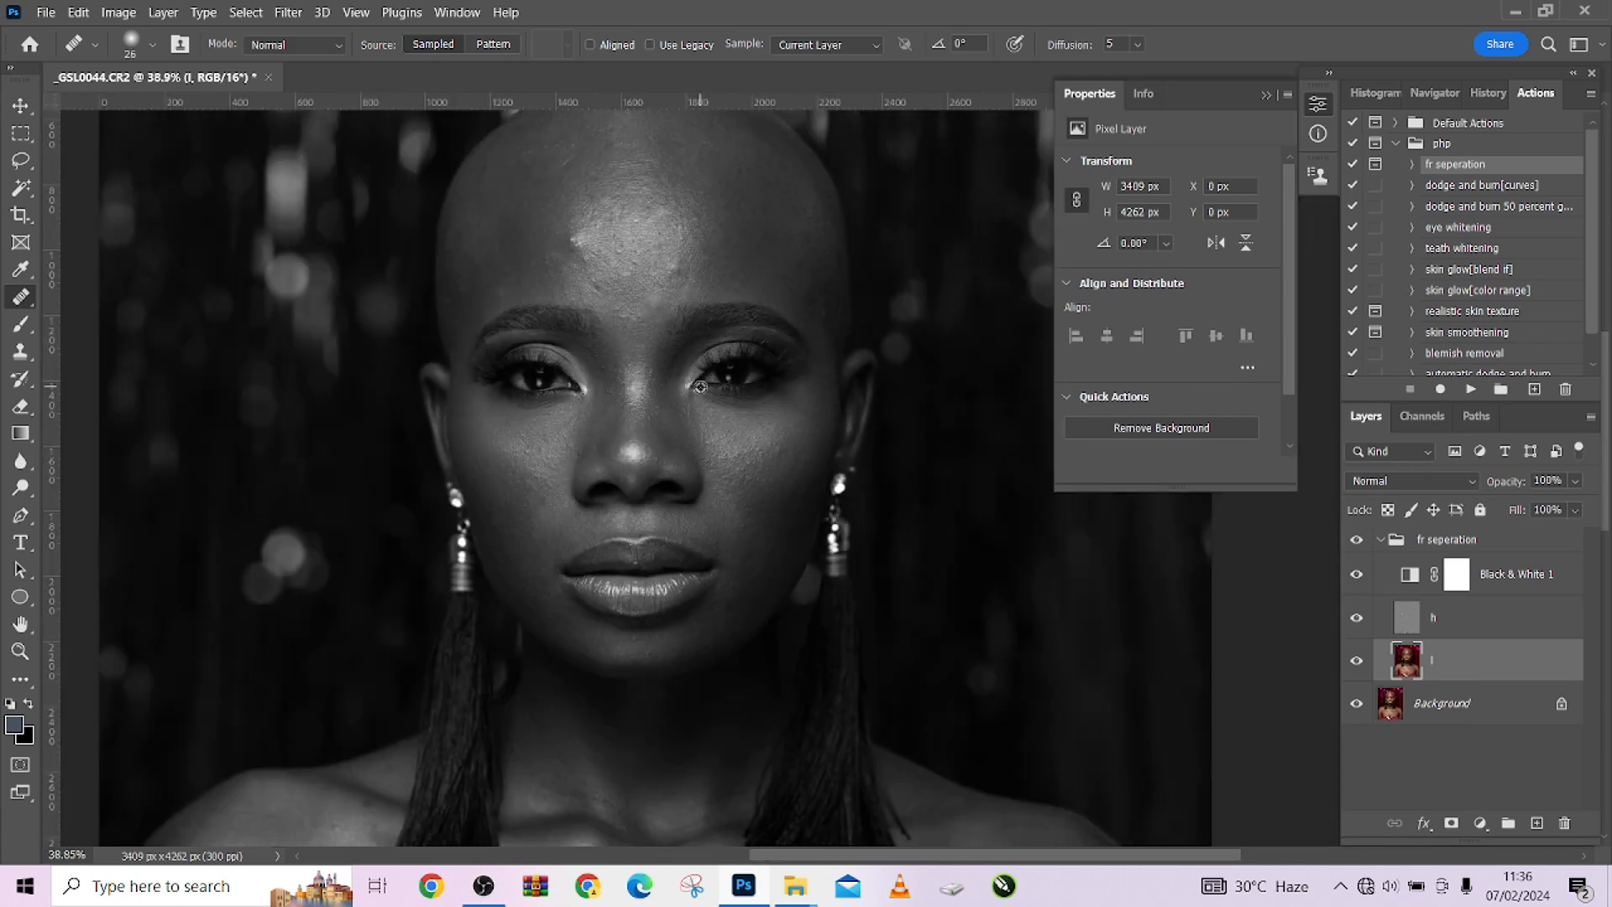
key(ctrl+j)
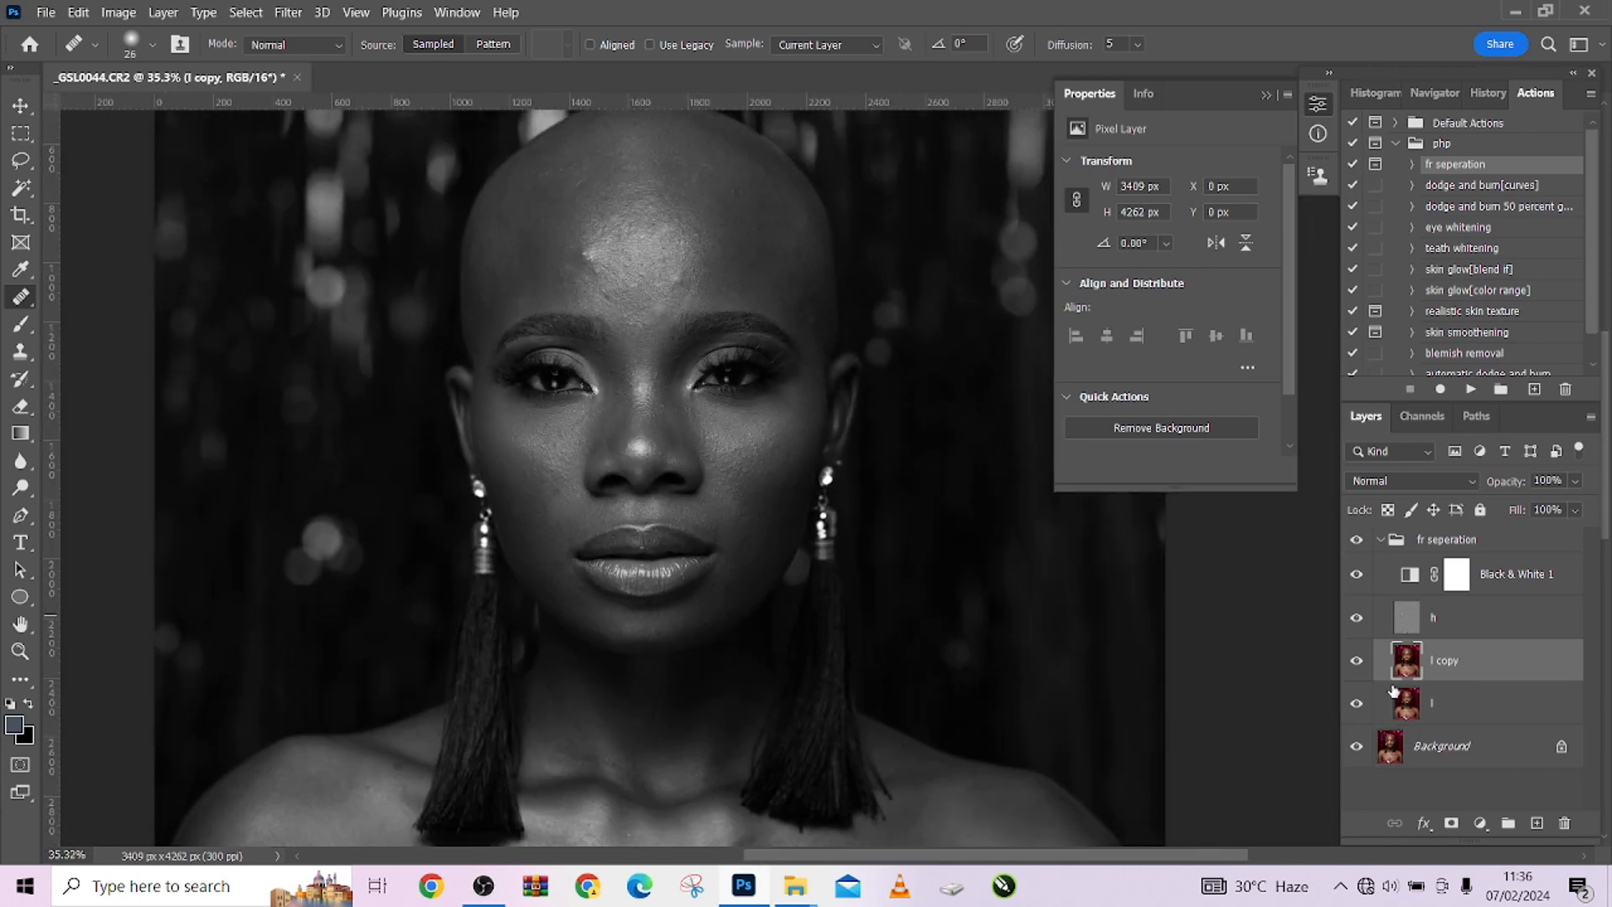
click(1356, 623)
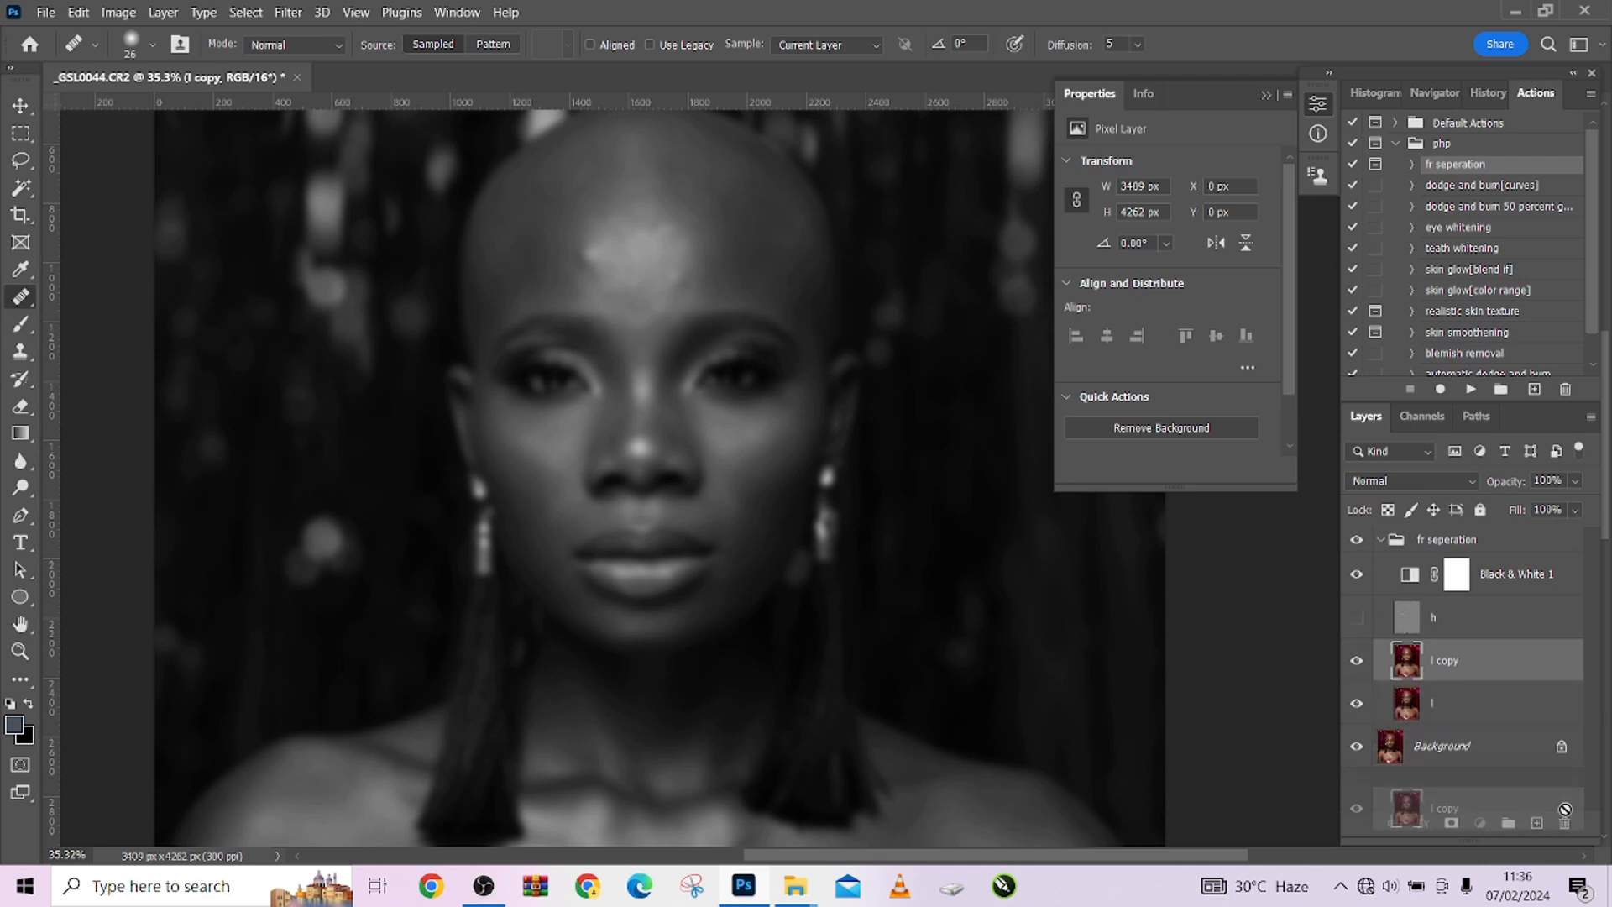
key(Delete)
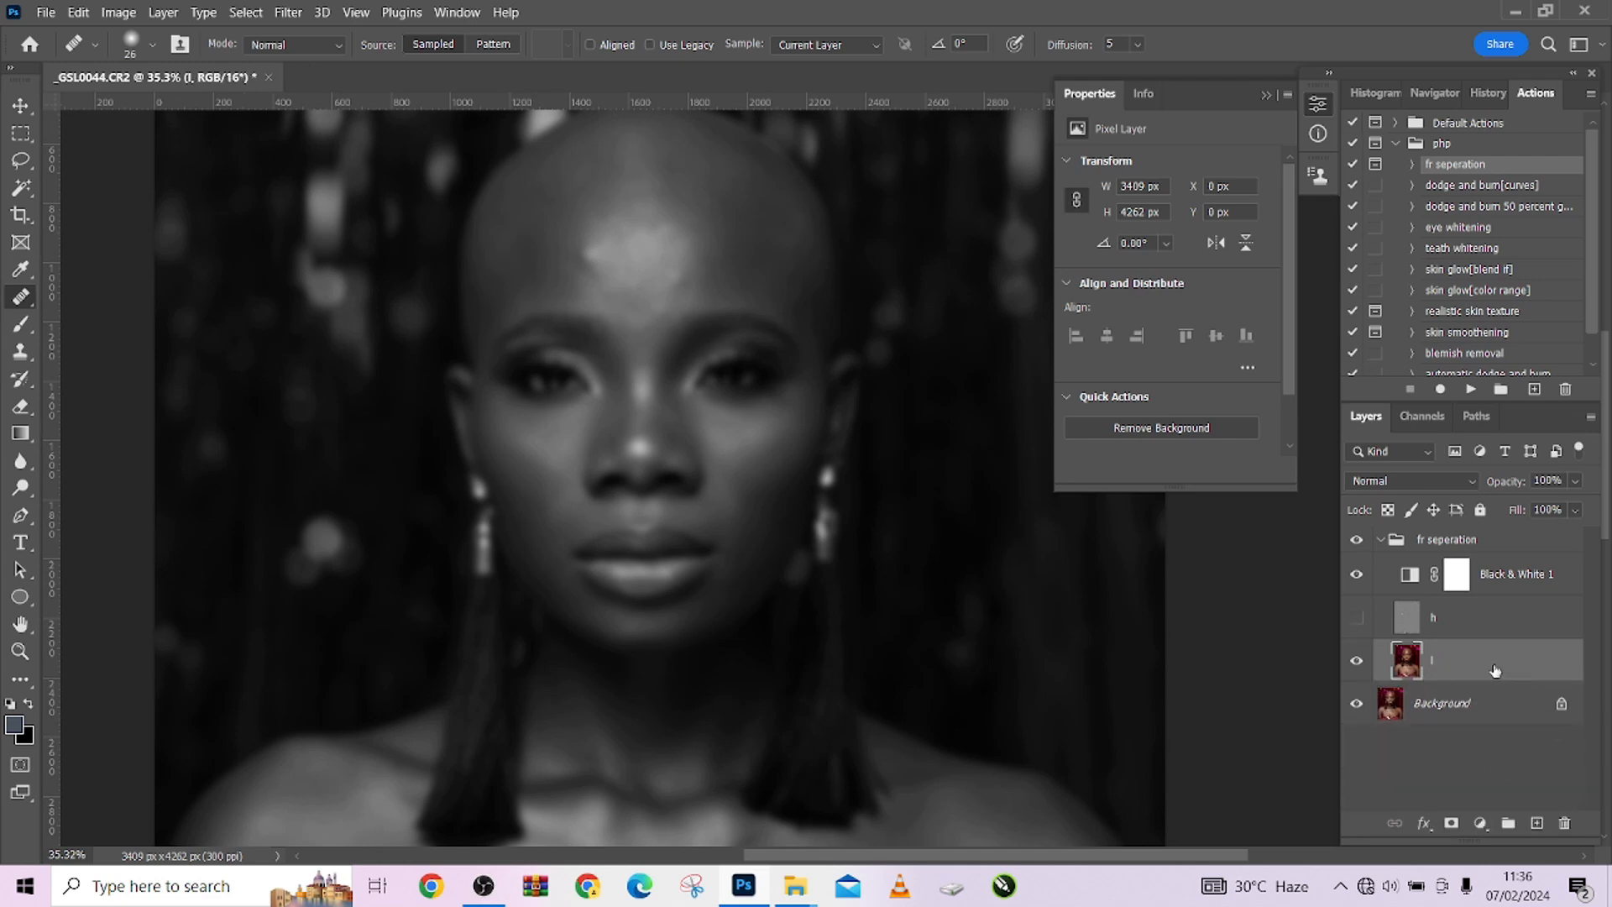
drag(1513, 663, 1536, 822)
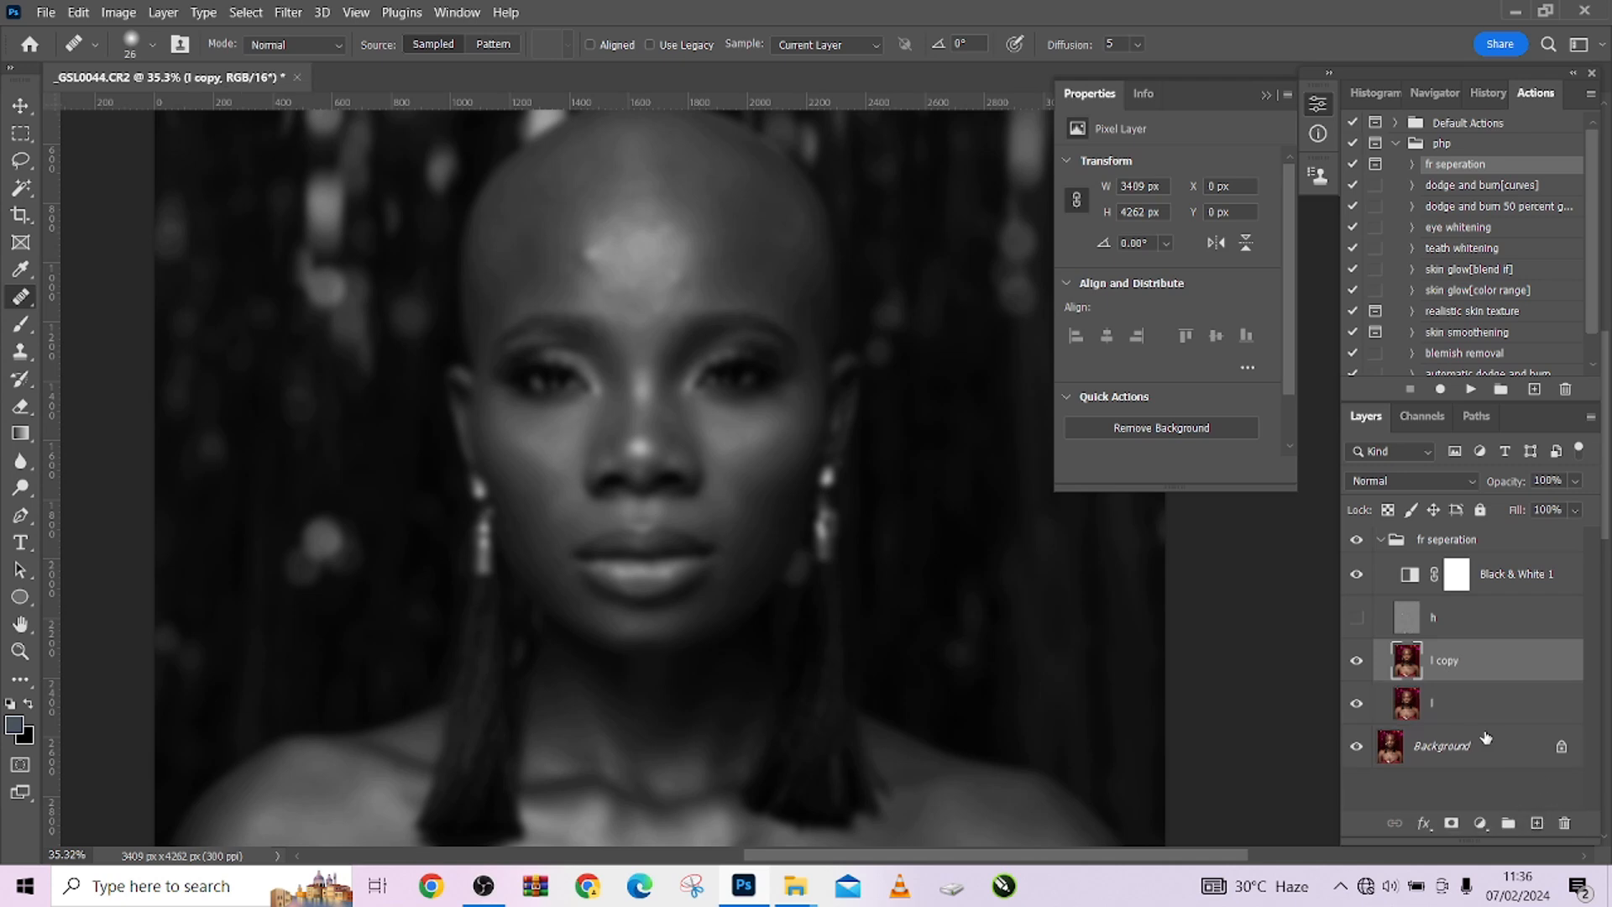
Step: Add an empty layer above the l copy and set the Brush tool's flow to 2%
scroll(590, 331, up, 6)
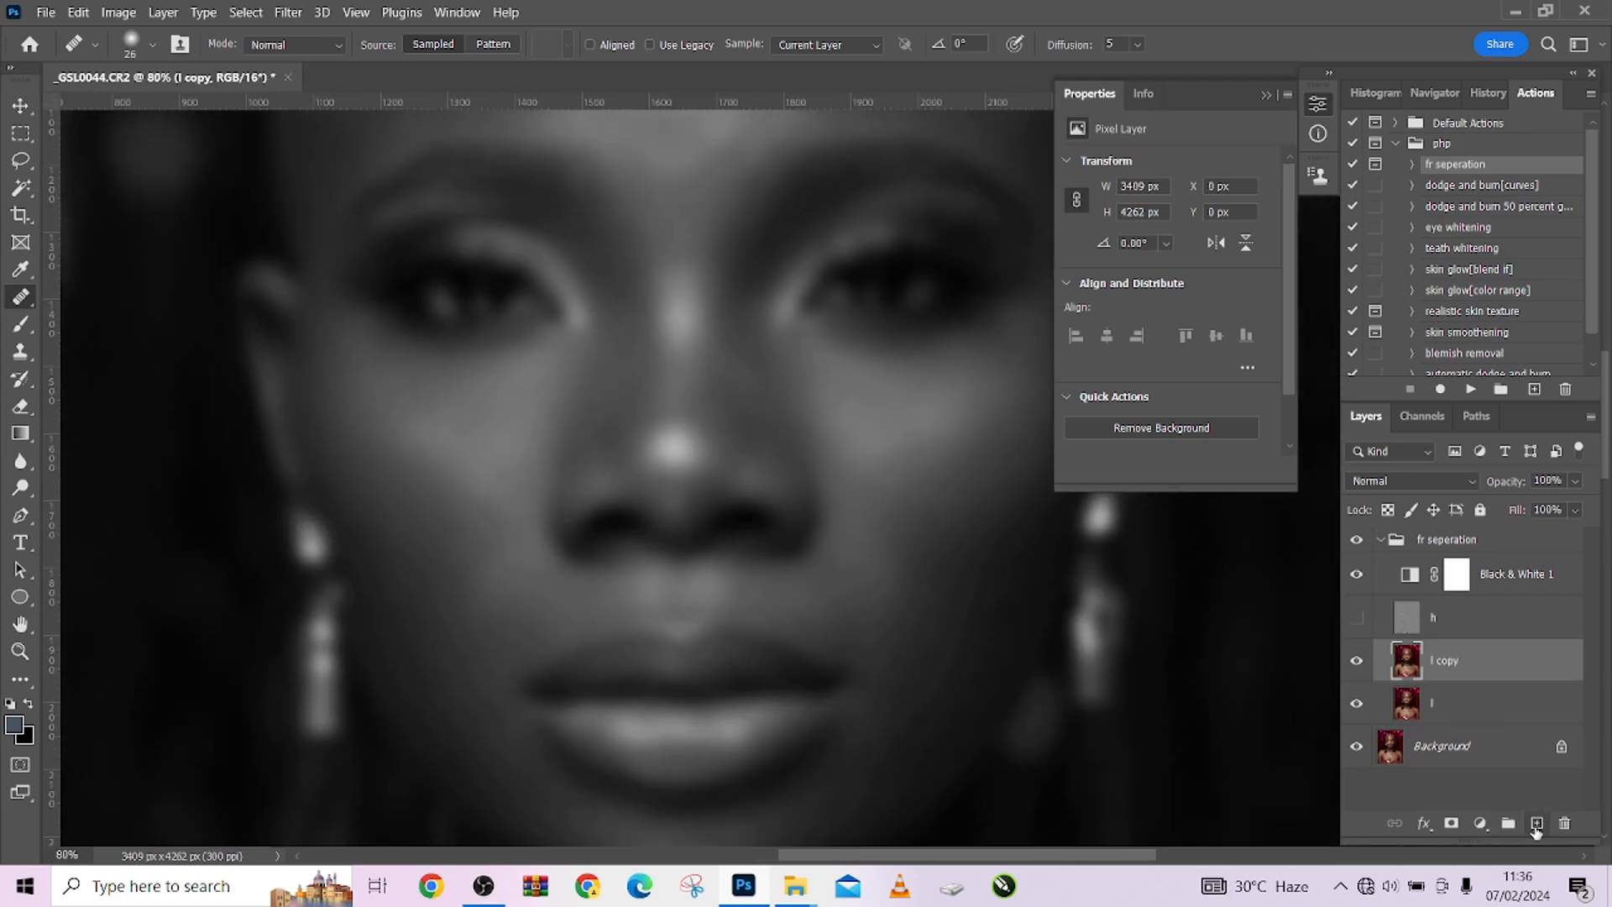
click(1535, 825)
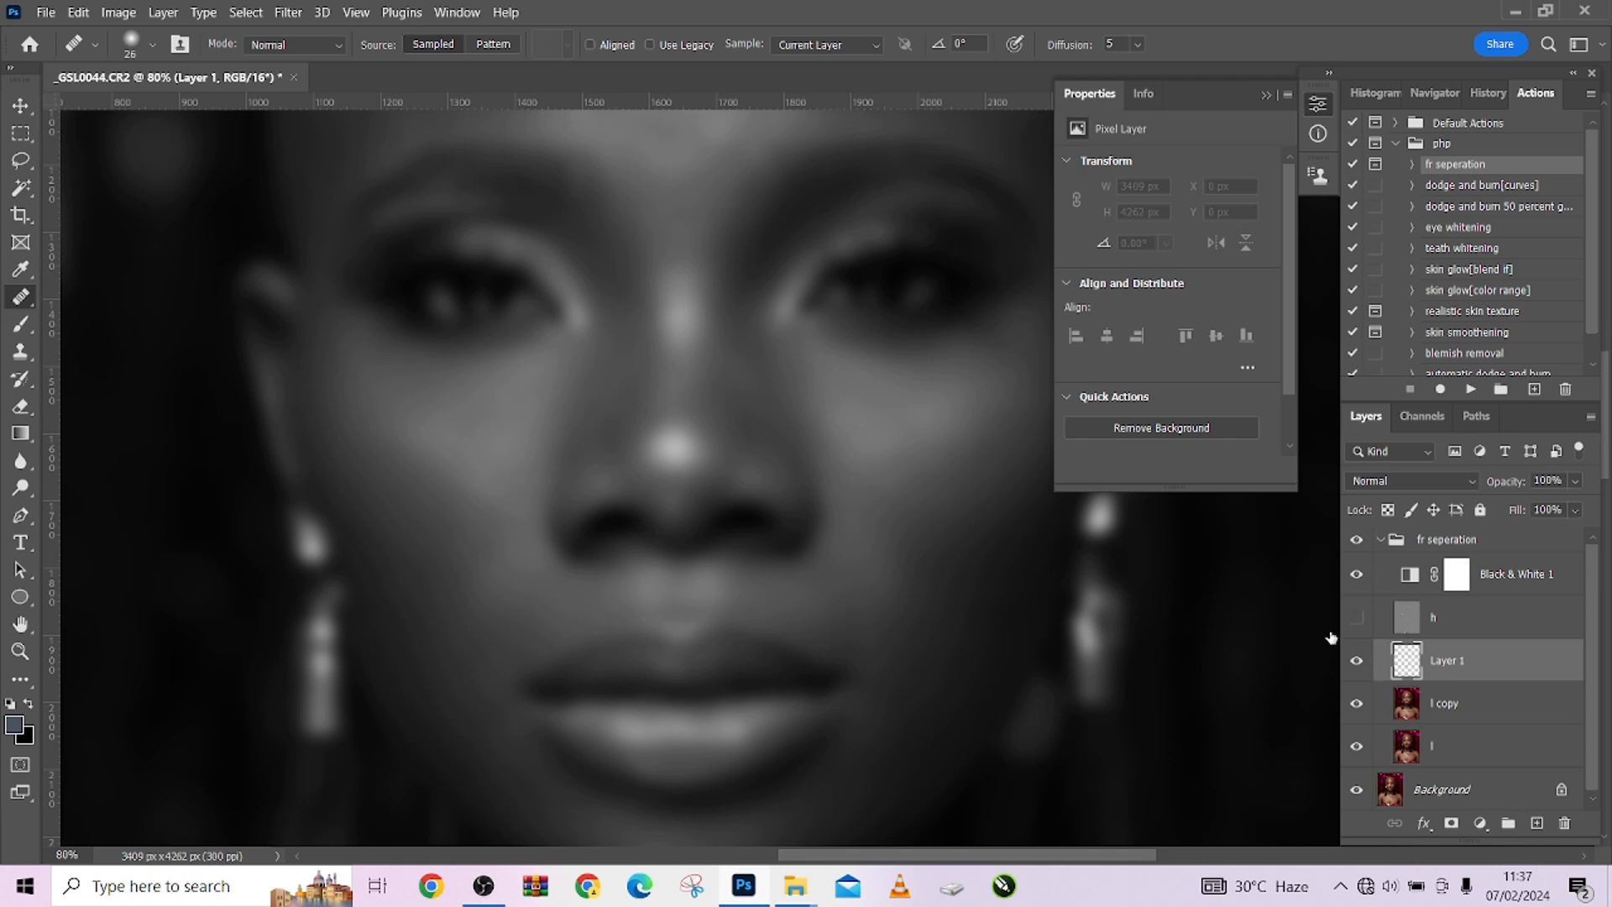
click(21, 326)
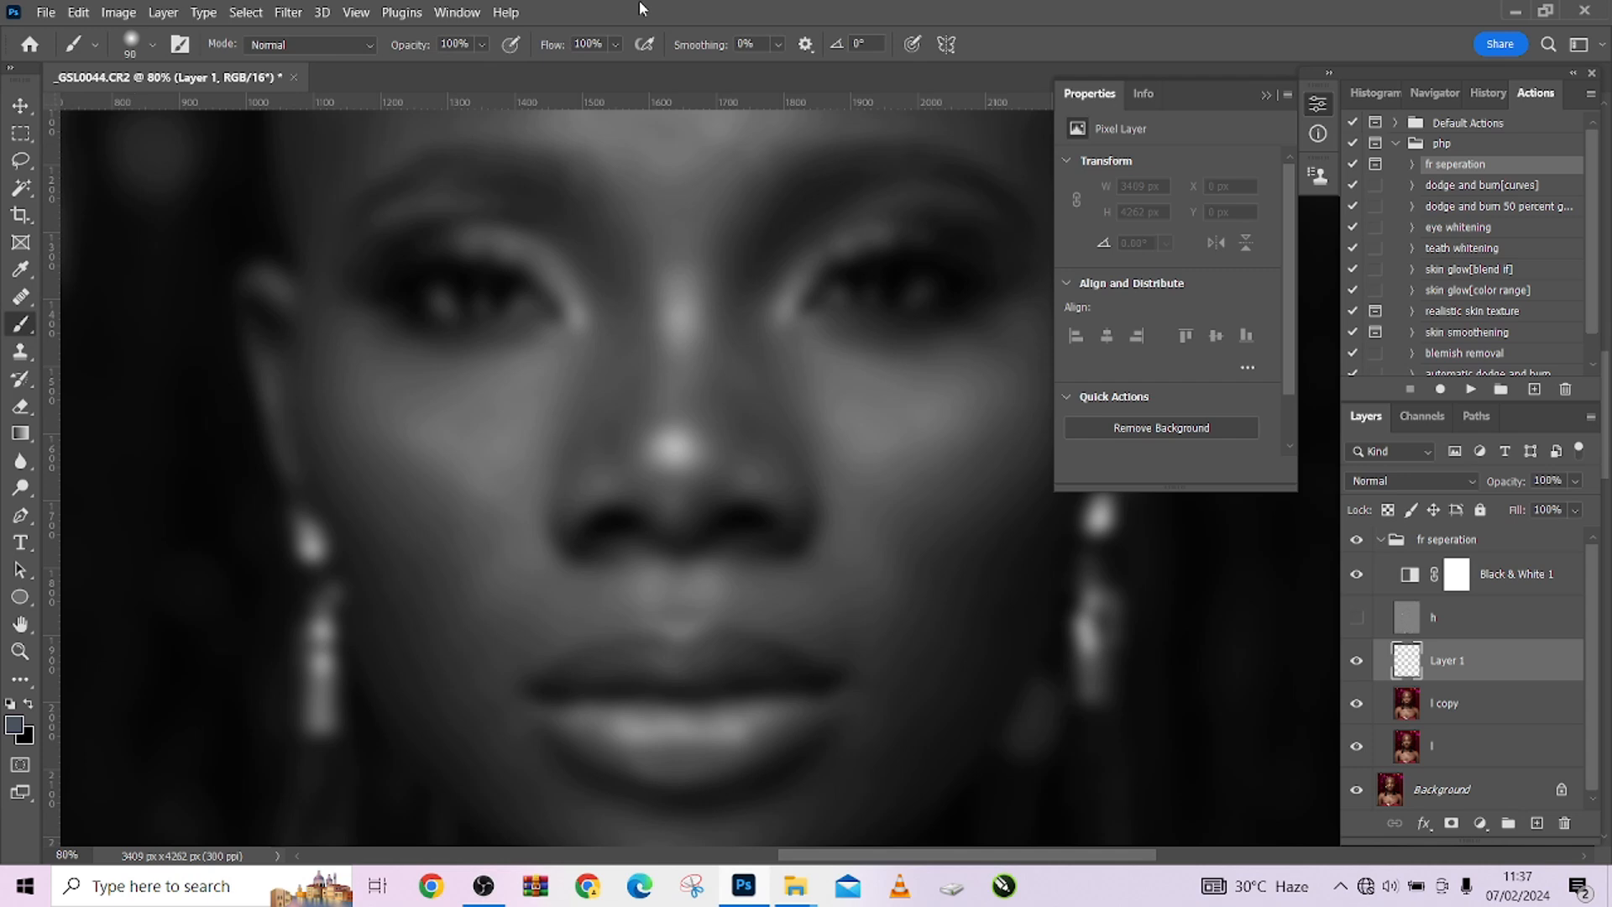
click(613, 45)
click(583, 45)
text(2)
Step: Set the Eyedropper's sample size to 3 by 3 Average and return to the Brush tool
click(21, 273)
click(214, 45)
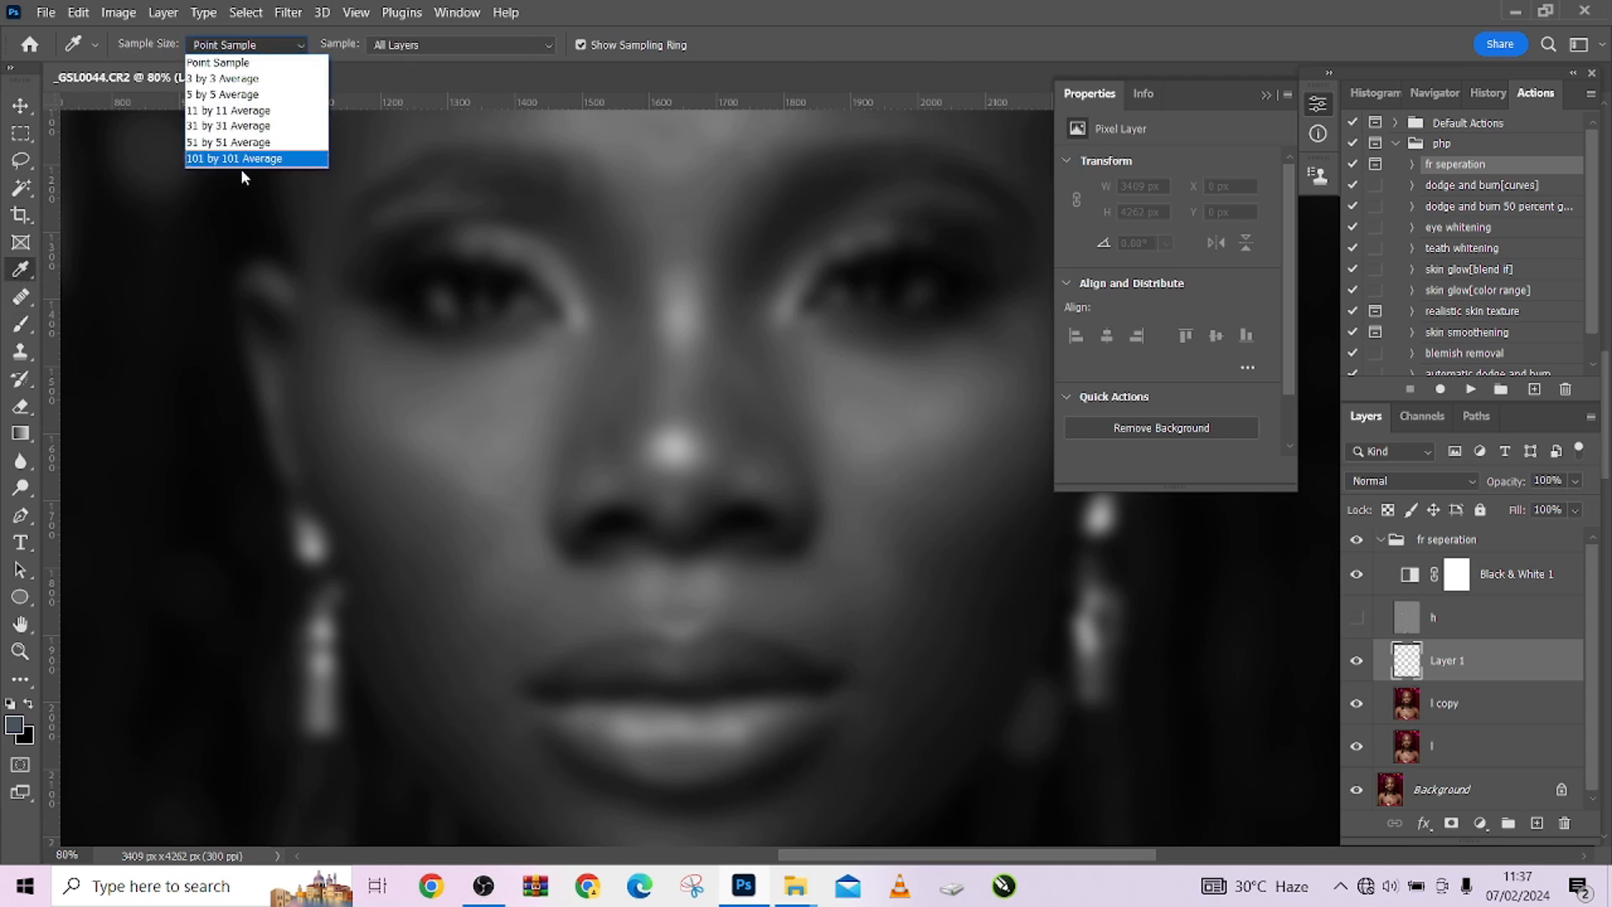
click(235, 79)
click(20, 324)
Step: Raise the brush flow to 3% and enlarge the brush to 119 px for work on the forehead
drag(596, 466, 596, 504)
drag(607, 294, 601, 507)
scroll(608, 372, down, 5)
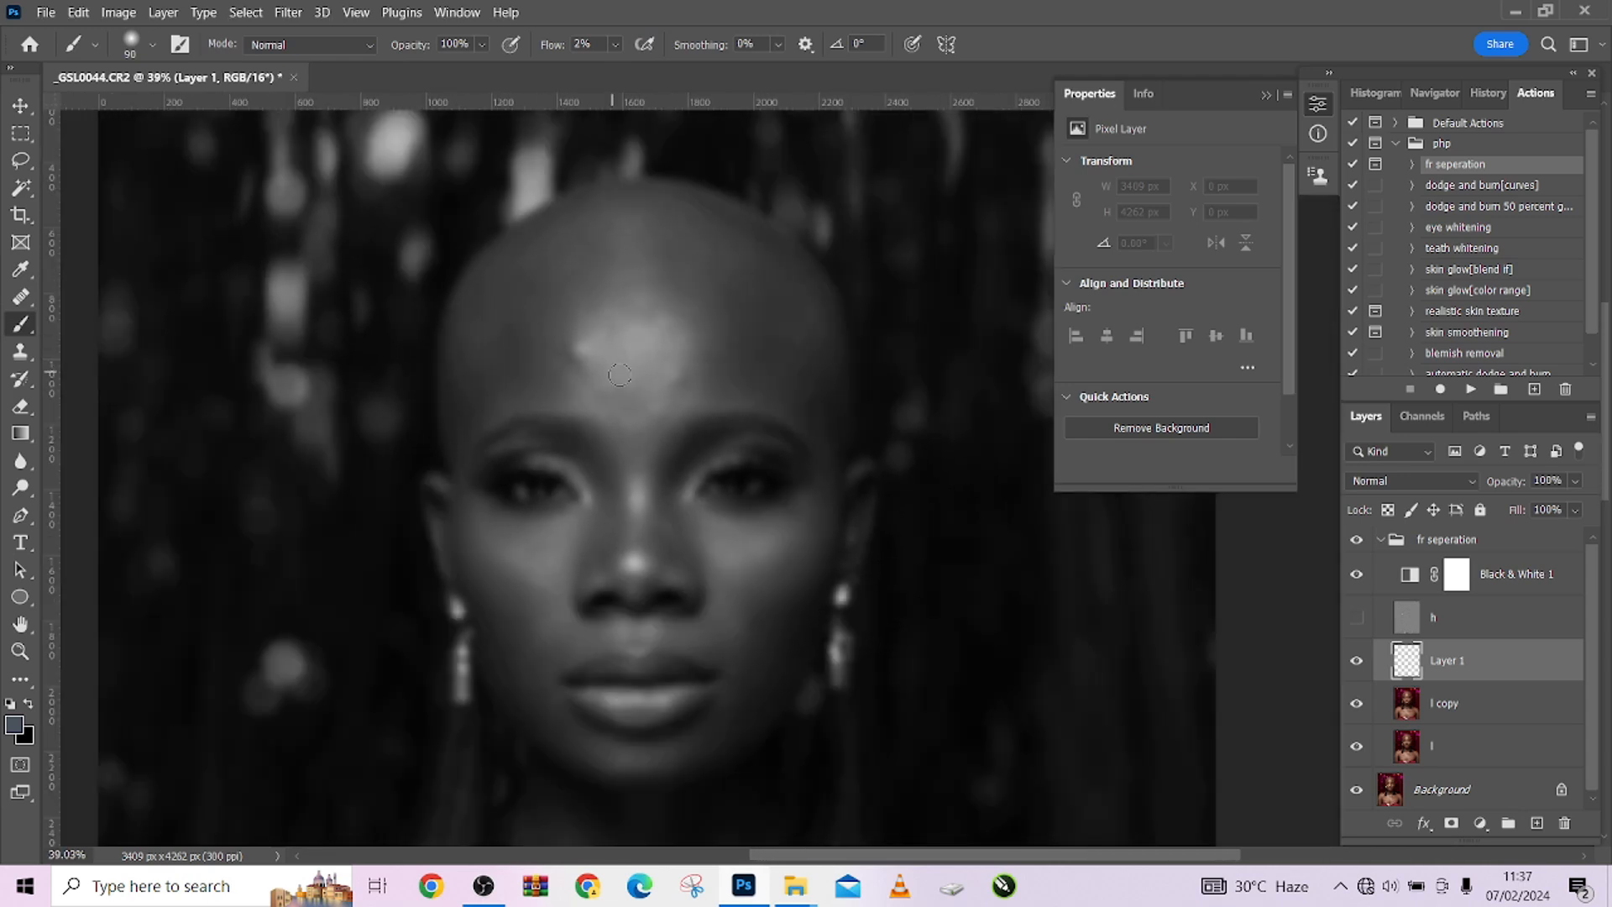
drag(629, 356, 658, 496)
scroll(658, 350, up, 5)
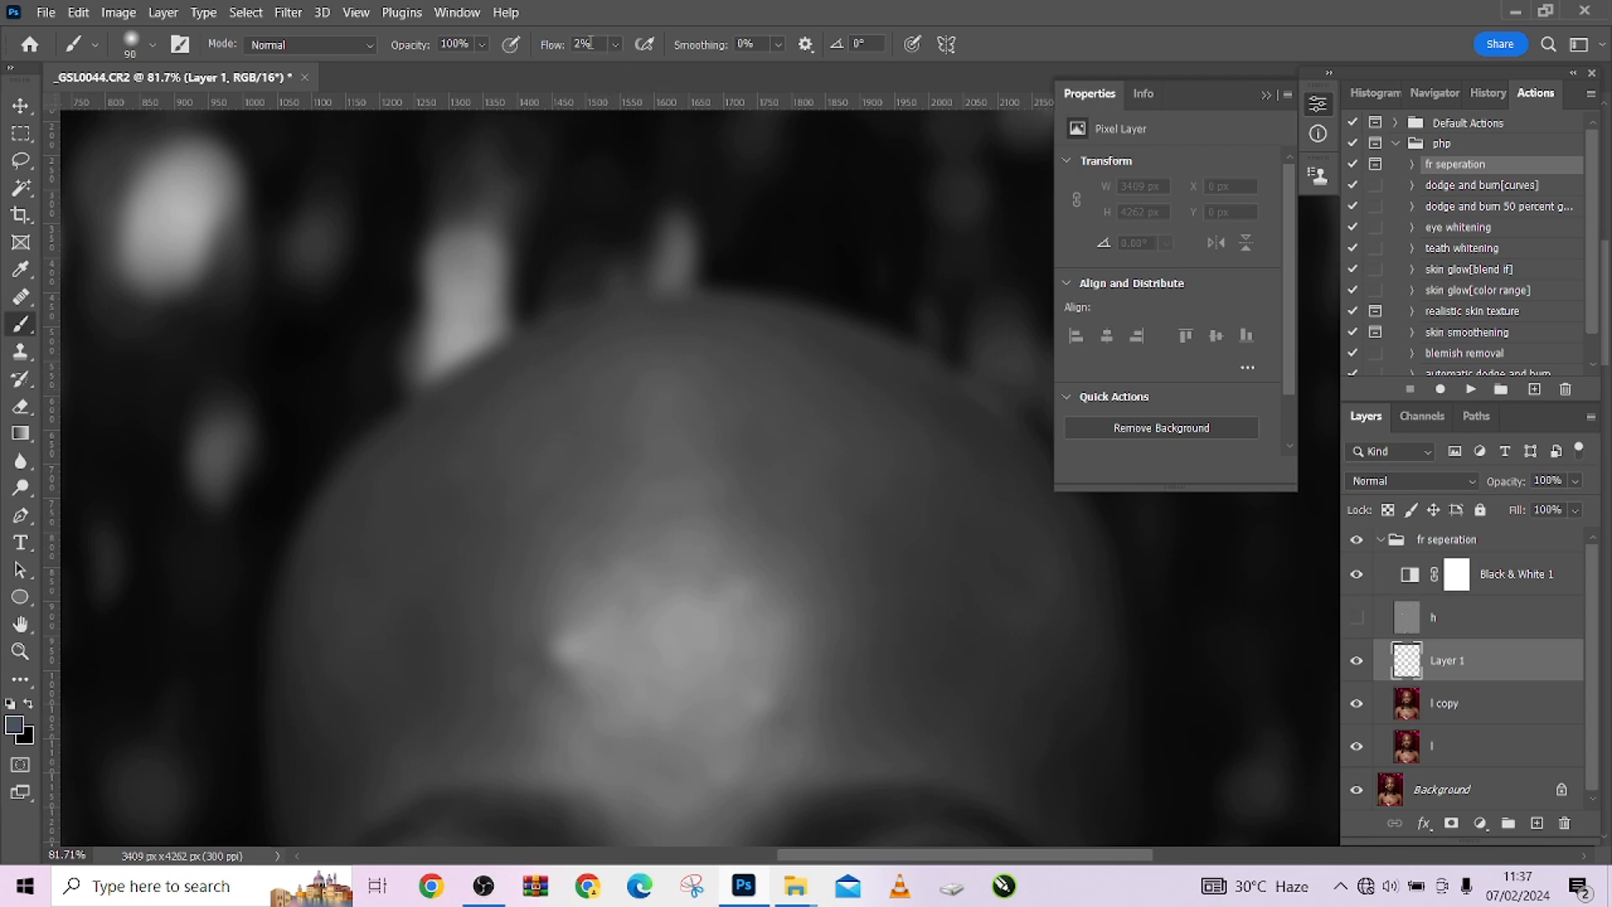
key(Return)
scroll(700, 364, down, 3)
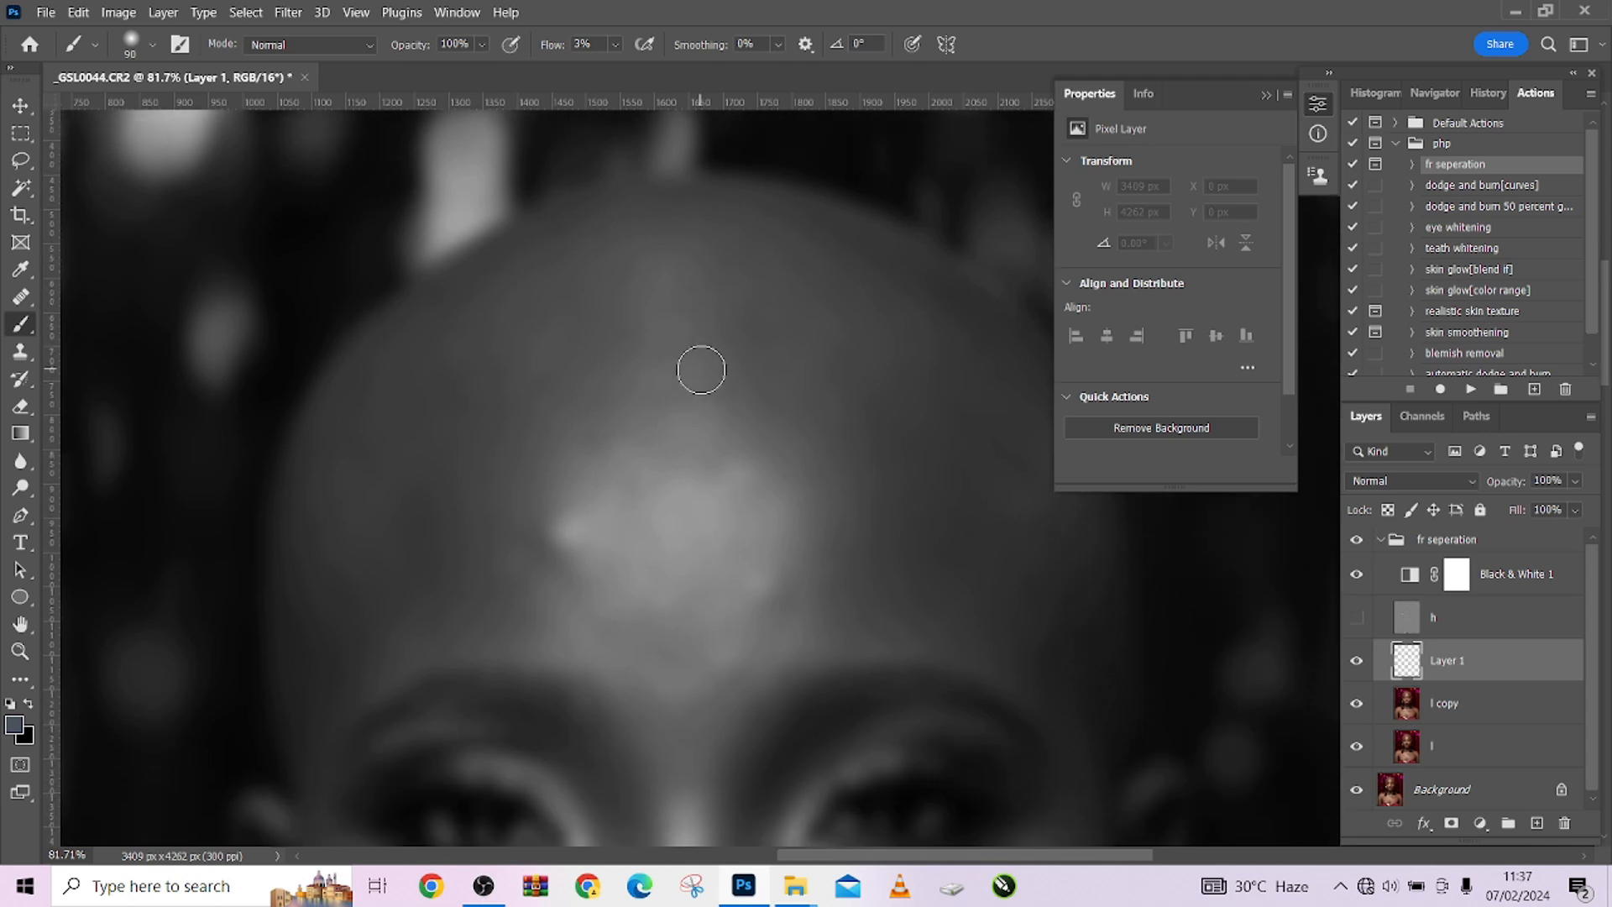
scroll(720, 450, up, 3)
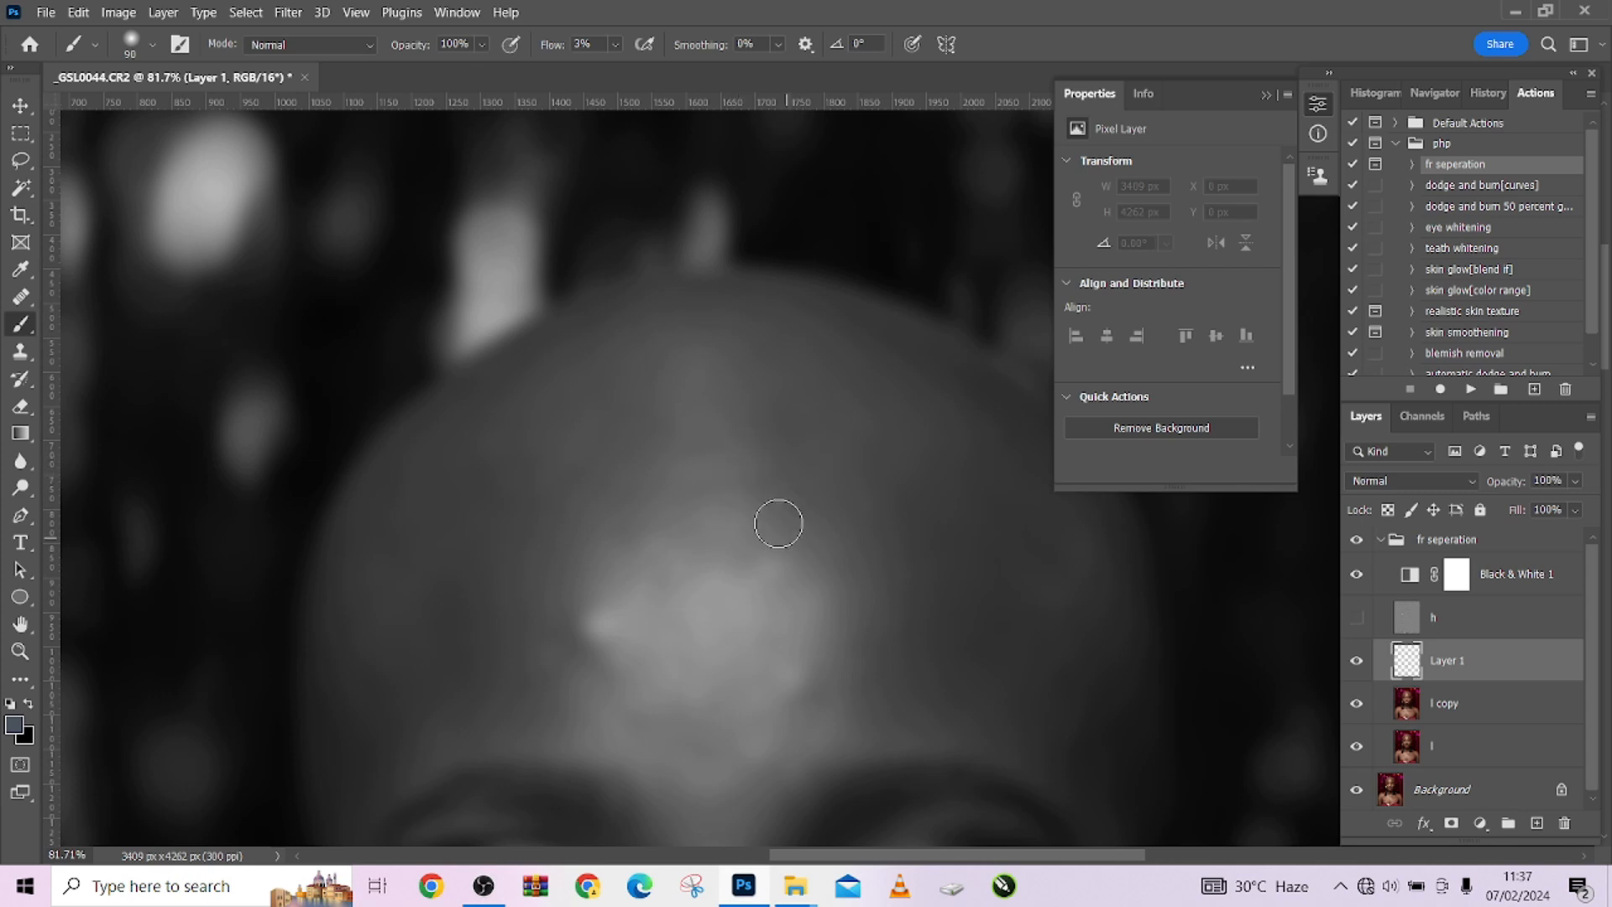
scroll(781, 533, up, 2)
mouse_move(756, 550)
mouse_down()
mouse_move(783, 550)
mouse_move(752, 547)
mouse_up()
Step: Sample nearby tones and paint softly over the upper centre of the forehead to even the light transitions
alt+click(734, 537)
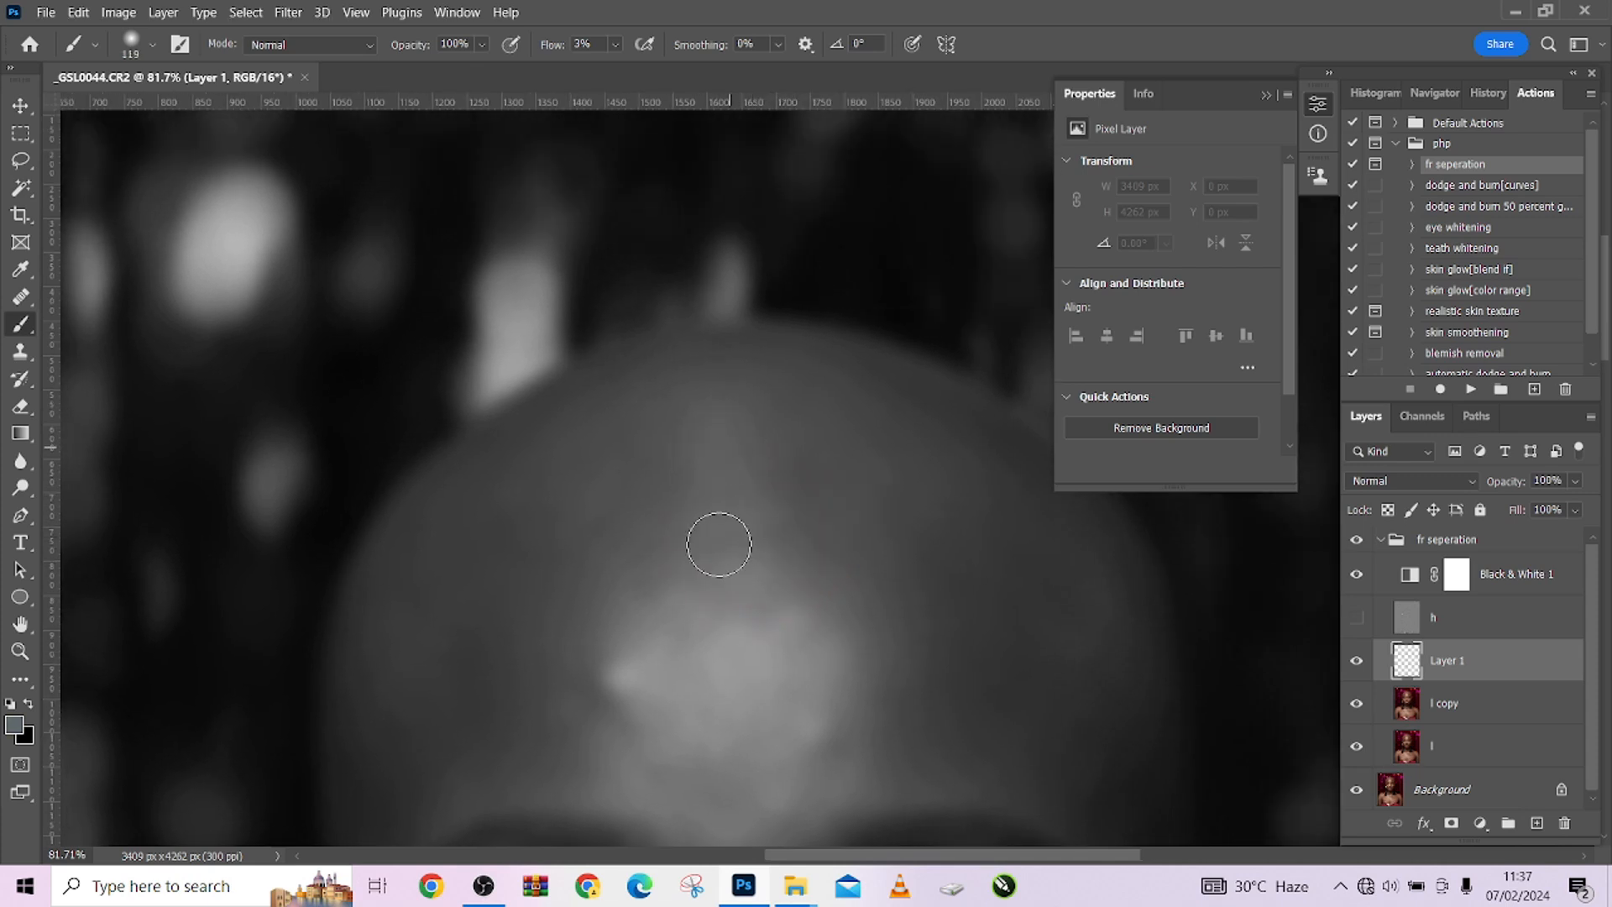
drag(763, 518, 731, 446)
alt+click(735, 484)
mouse_move(724, 522)
mouse_down()
mouse_move(683, 530)
mouse_move(683, 561)
mouse_move(716, 447)
mouse_move(745, 573)
mouse_up()
Step: Smooth the tones on the right side of the forehead with resampled shades, enlarging the brush to 159 px
alt+click(831, 410)
mouse_move(826, 406)
mouse_down()
mouse_move(800, 397)
mouse_move(816, 430)
mouse_move(916, 501)
mouse_move(895, 461)
mouse_move(860, 428)
mouse_move(903, 532)
mouse_up()
alt+click(835, 412)
alt+click(899, 439)
key(bracketright)
key(bracketright)
mouse_move(907, 450)
mouse_down()
mouse_move(970, 475)
mouse_move(925, 441)
mouse_move(979, 500)
mouse_move(874, 425)
mouse_move(933, 483)
mouse_up()
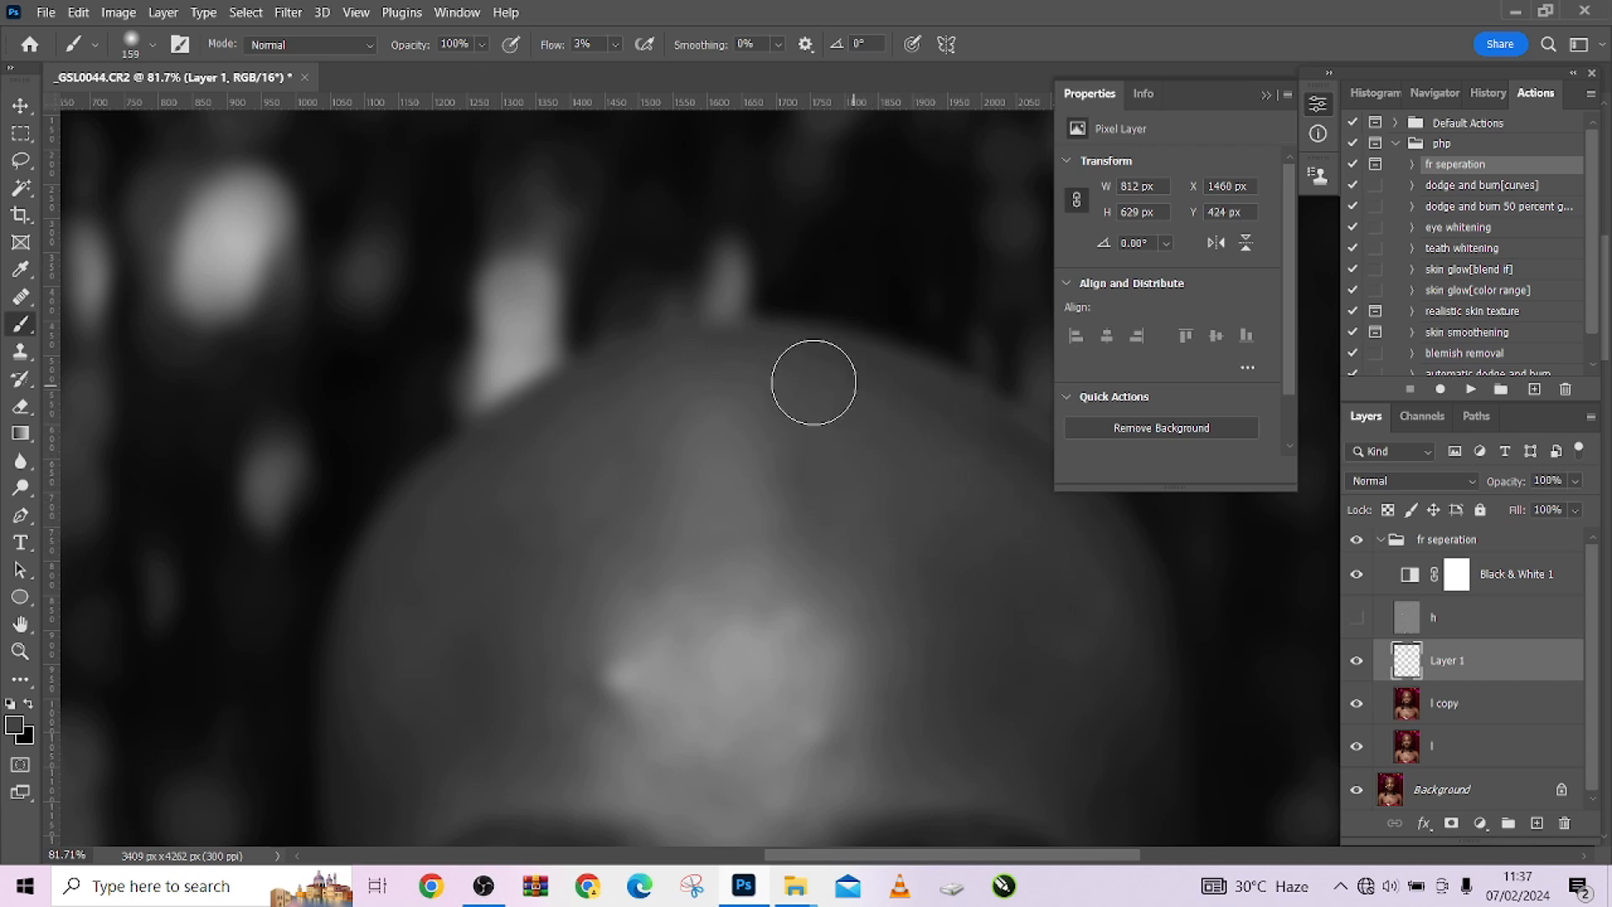
Step: Blend the patchy tones from the top of the head down the left side of the forehead, resampling neighbouring shades
mouse_move(755, 361)
mouse_down()
mouse_move(637, 370)
mouse_move(491, 516)
mouse_move(497, 475)
mouse_move(547, 457)
mouse_move(539, 543)
mouse_move(632, 470)
mouse_move(559, 585)
mouse_up()
alt+click(692, 485)
mouse_move(676, 452)
mouse_down()
mouse_move(647, 605)
mouse_move(648, 496)
mouse_move(612, 450)
mouse_move(582, 471)
mouse_up()
alt+click(635, 491)
alt+click(483, 521)
mouse_move(422, 548)
mouse_down()
mouse_move(435, 605)
mouse_move(543, 379)
mouse_up()
drag(425, 522, 450, 511)
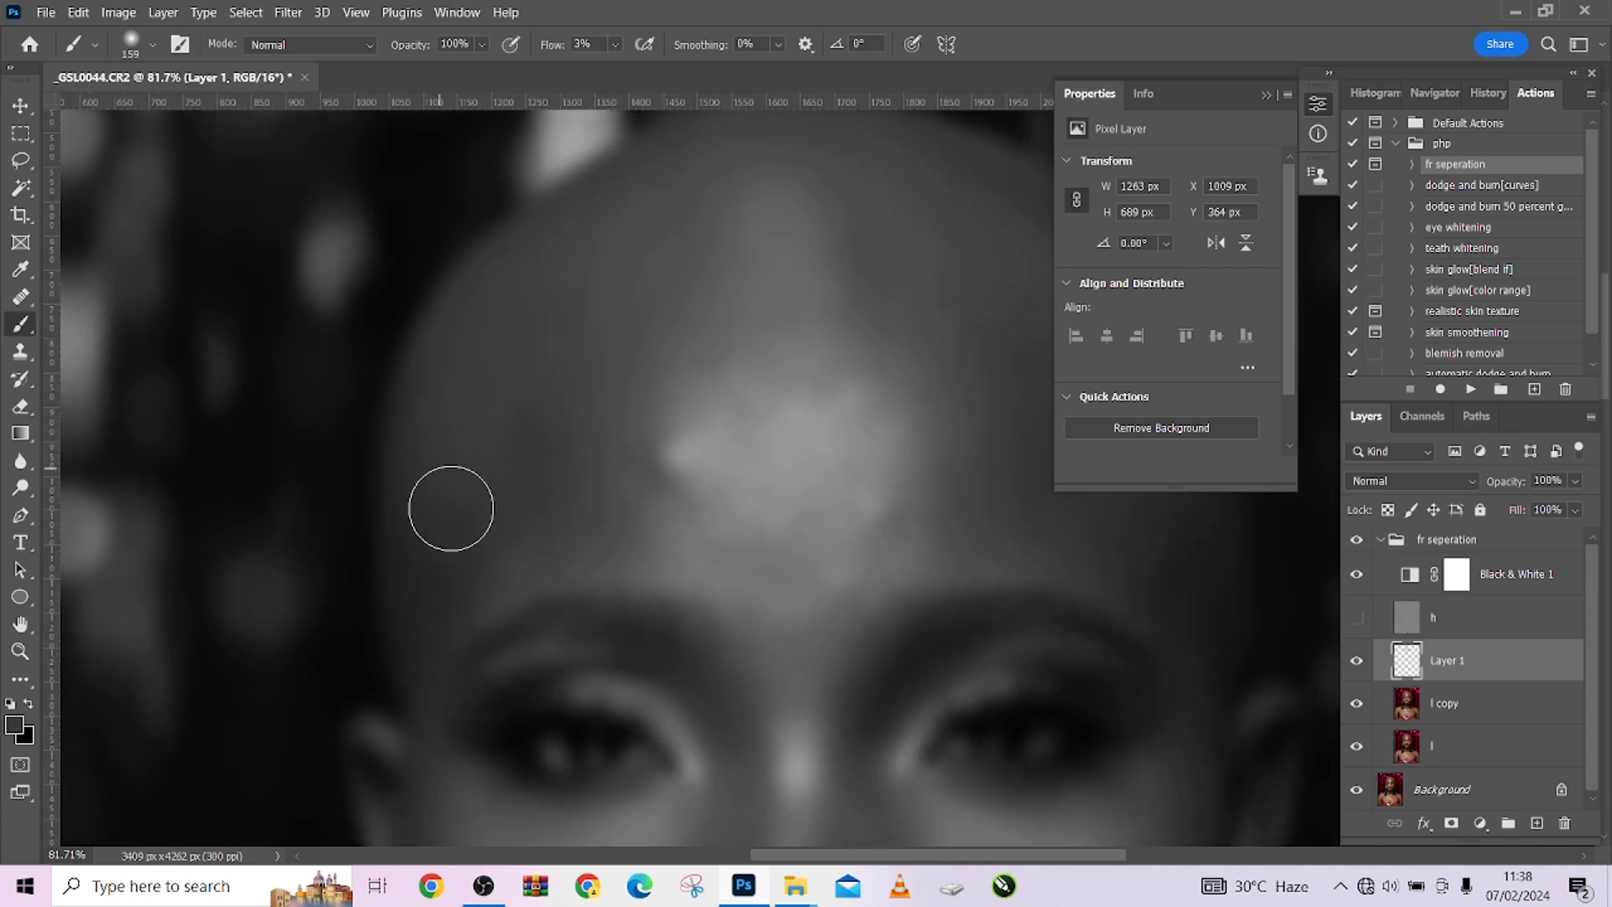
Step: Show the h texture layer and hide the Black & White adjustment to check the forehead in colour
click(1356, 617)
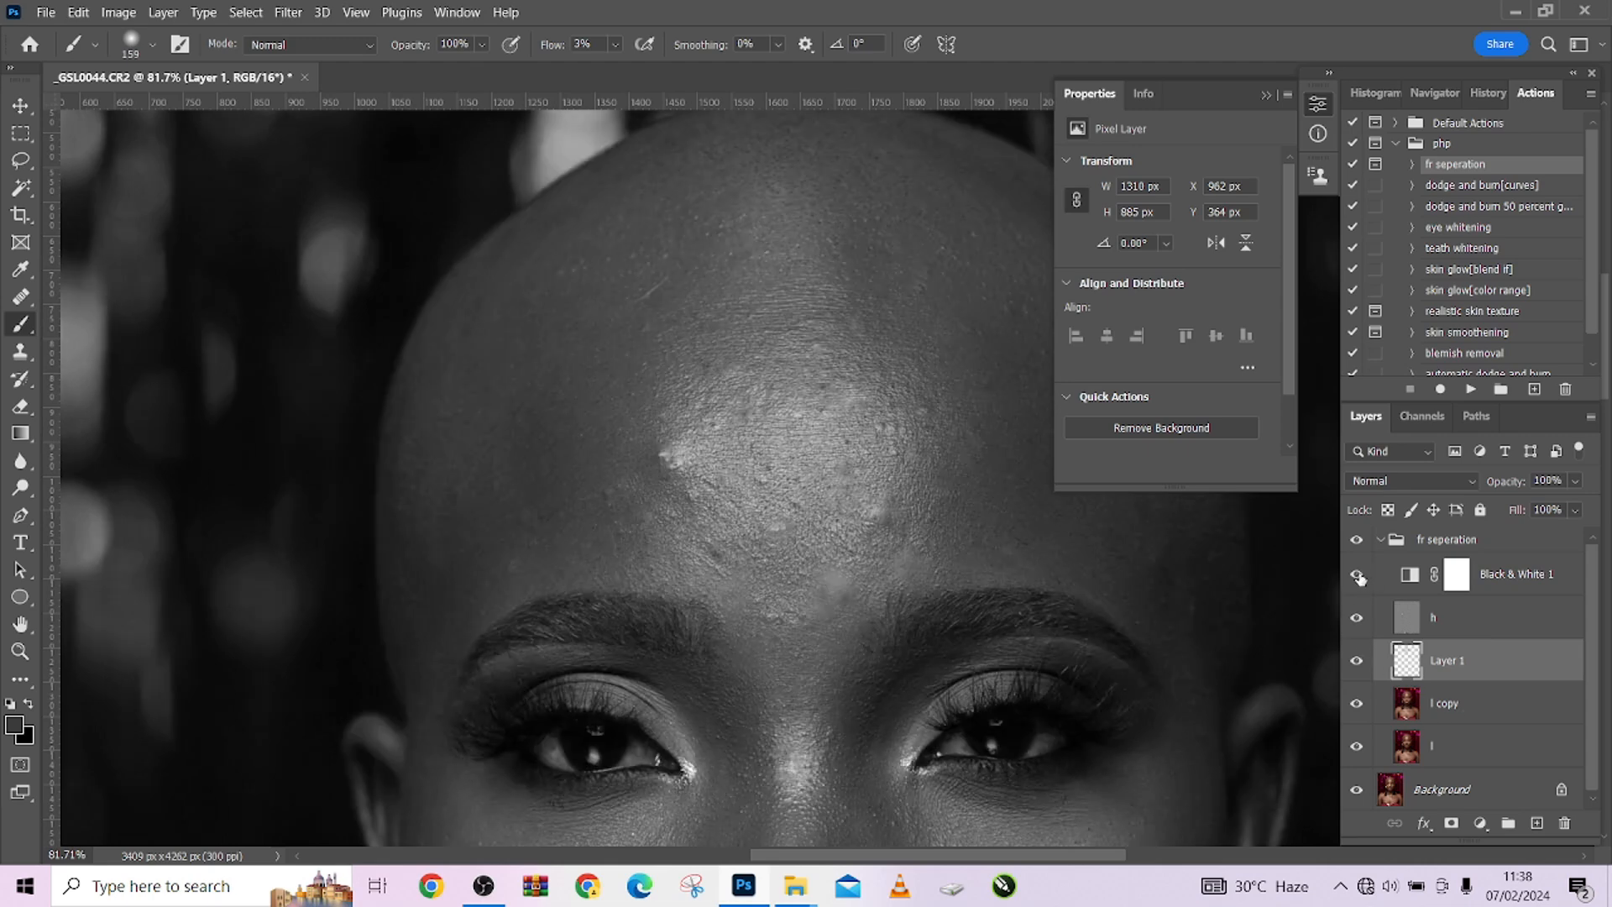
click(1356, 573)
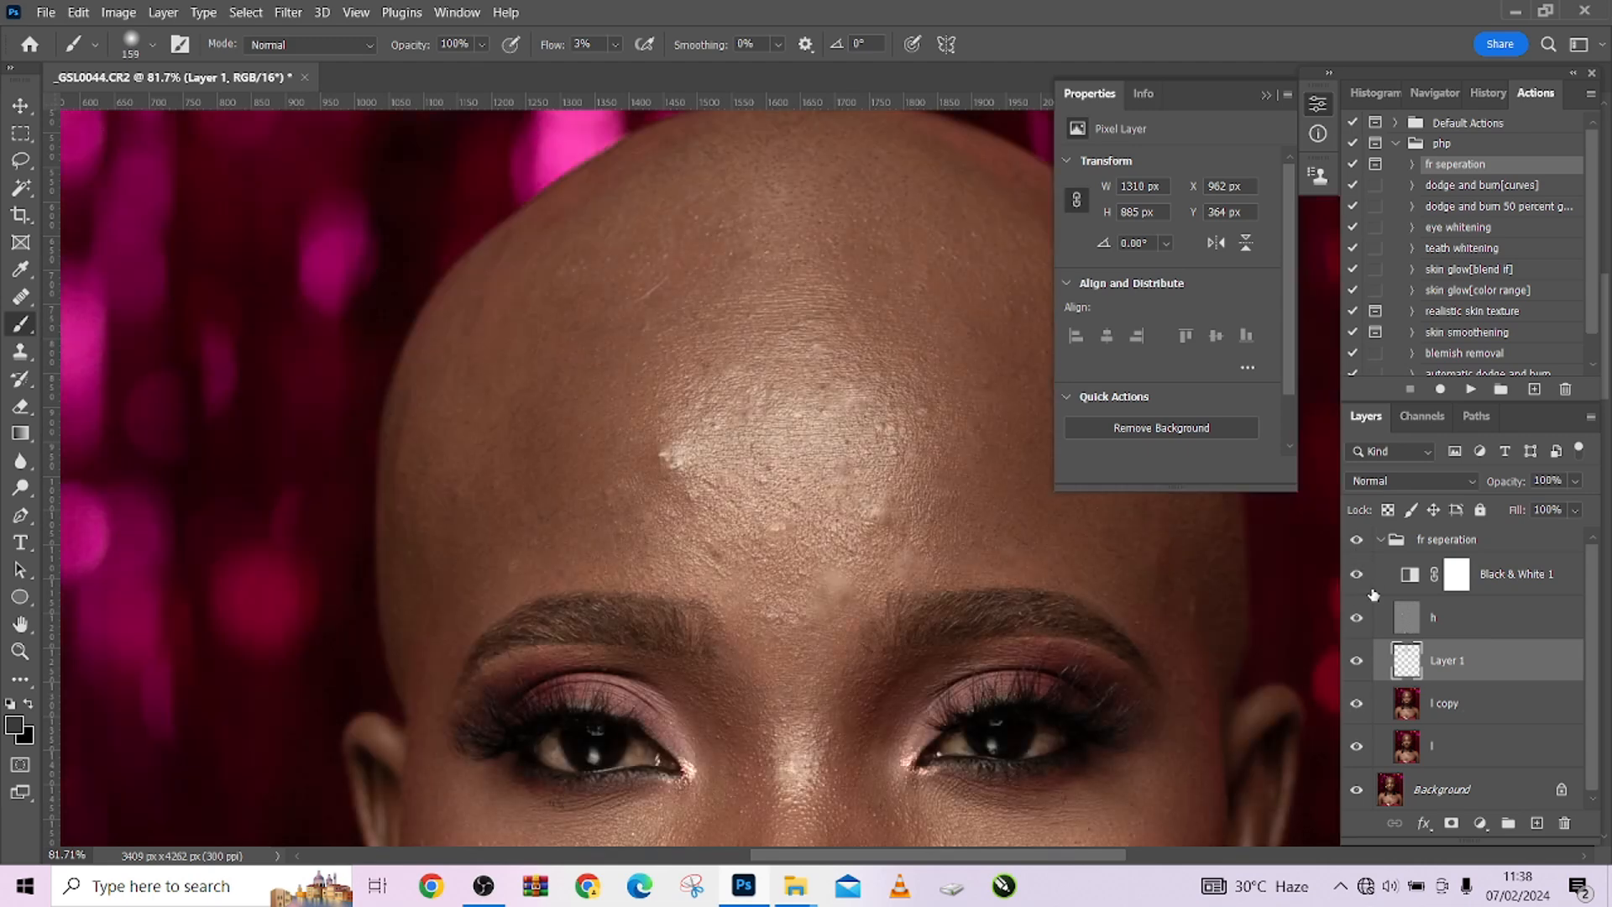
Step: Hide and delete the Black & White adjustment, and delete the painted Layer 1 from the fr seperation group
click(1356, 573)
click(1356, 573)
scroll(865, 584, down, 3)
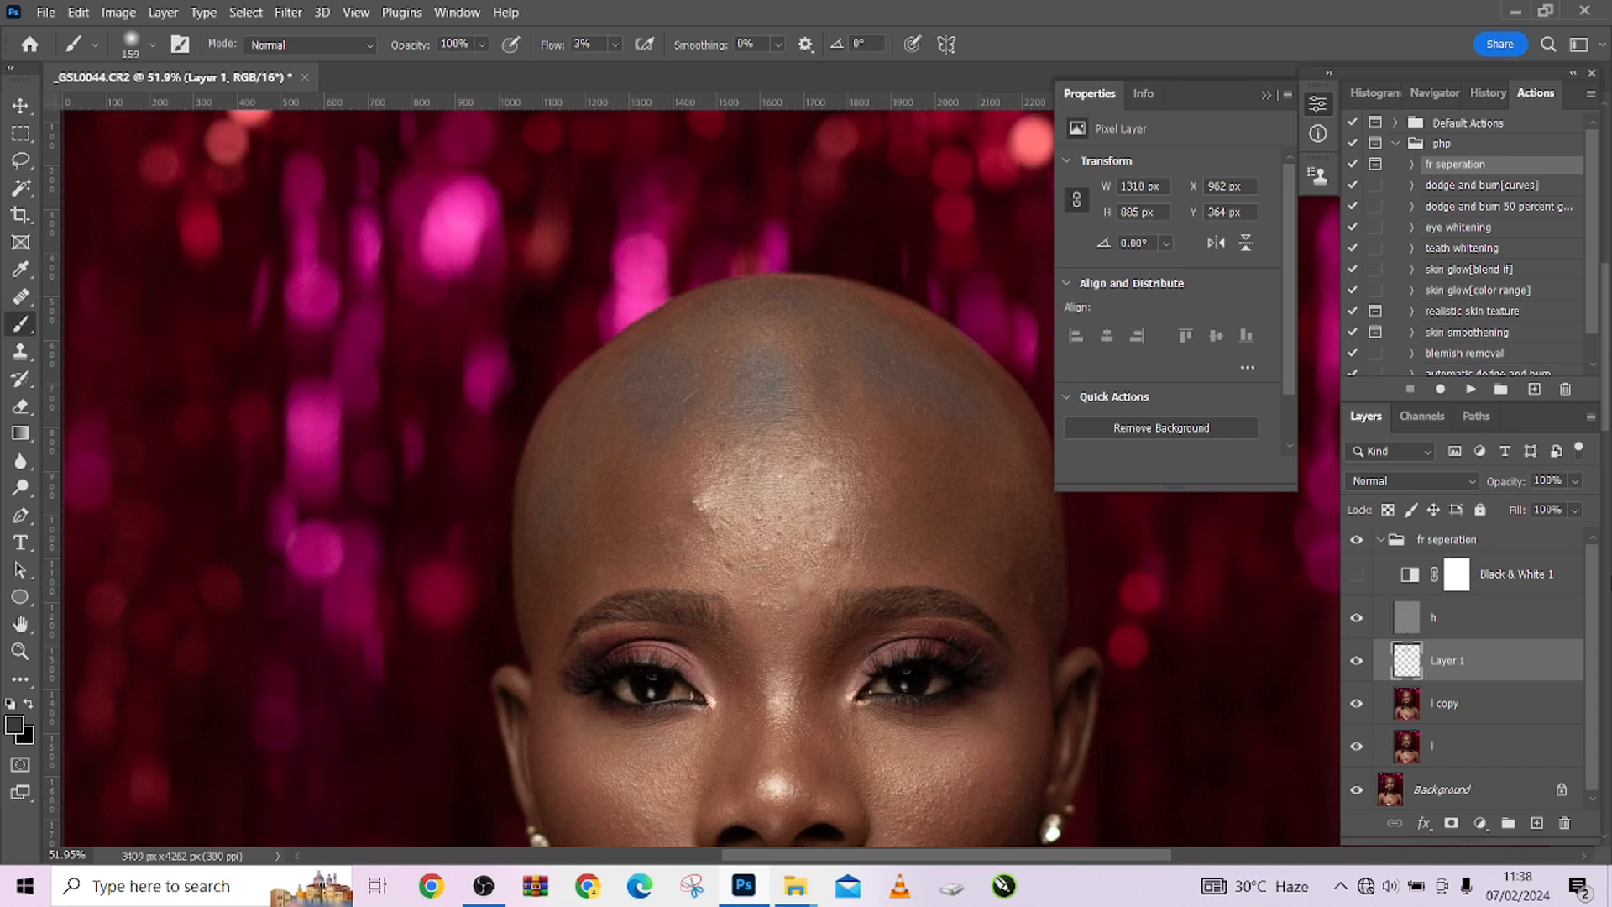
drag(1561, 575, 1564, 823)
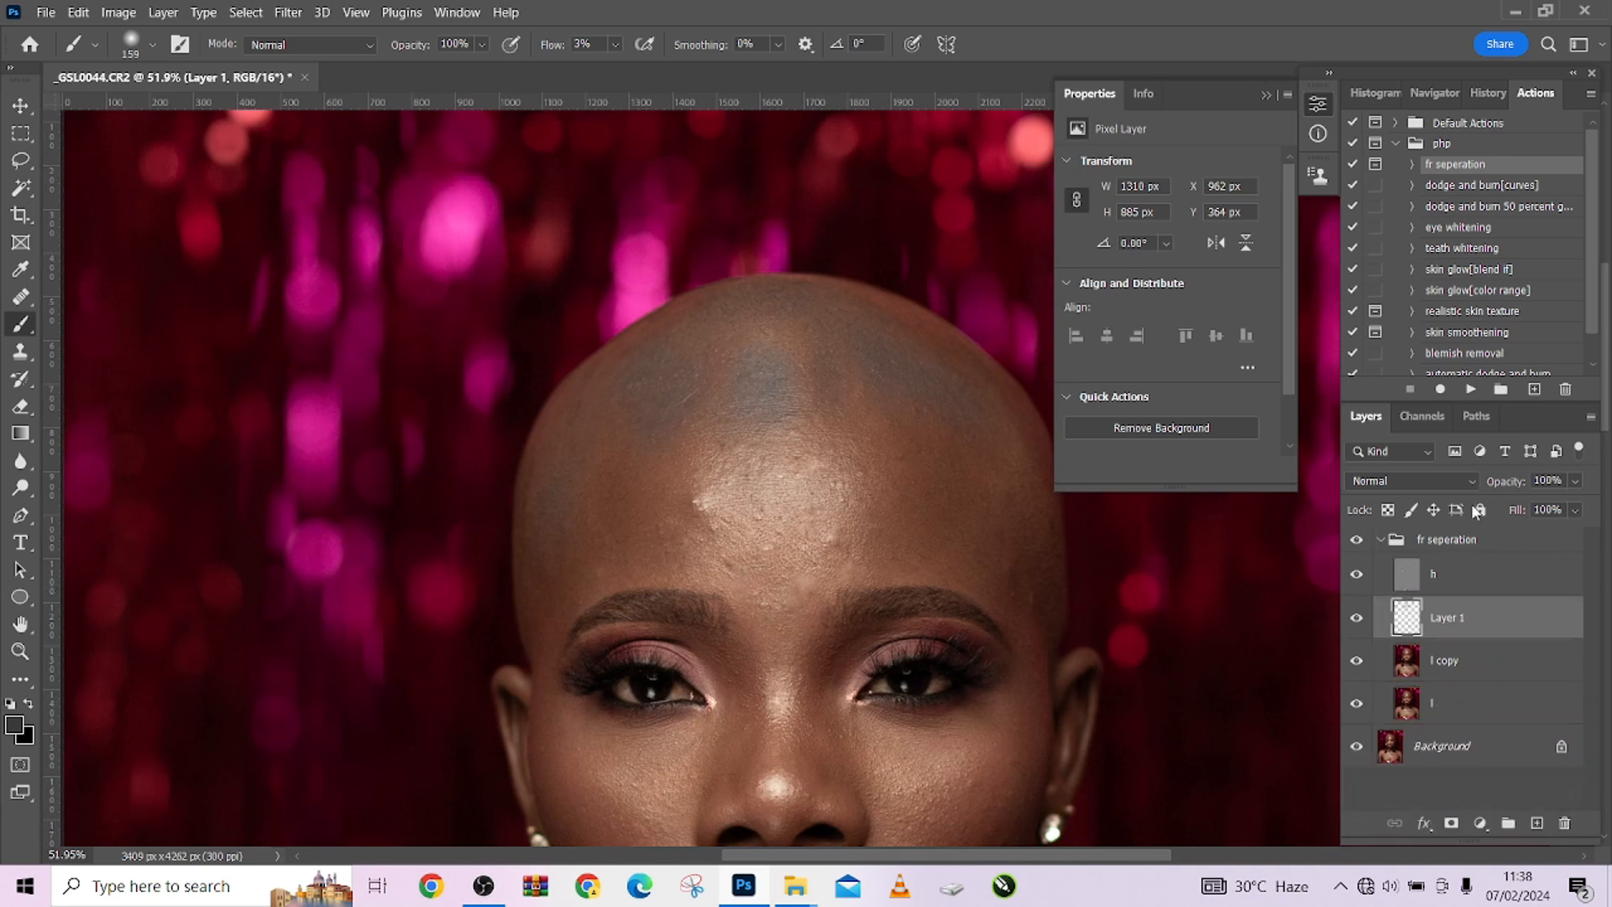
drag(1512, 620, 1563, 822)
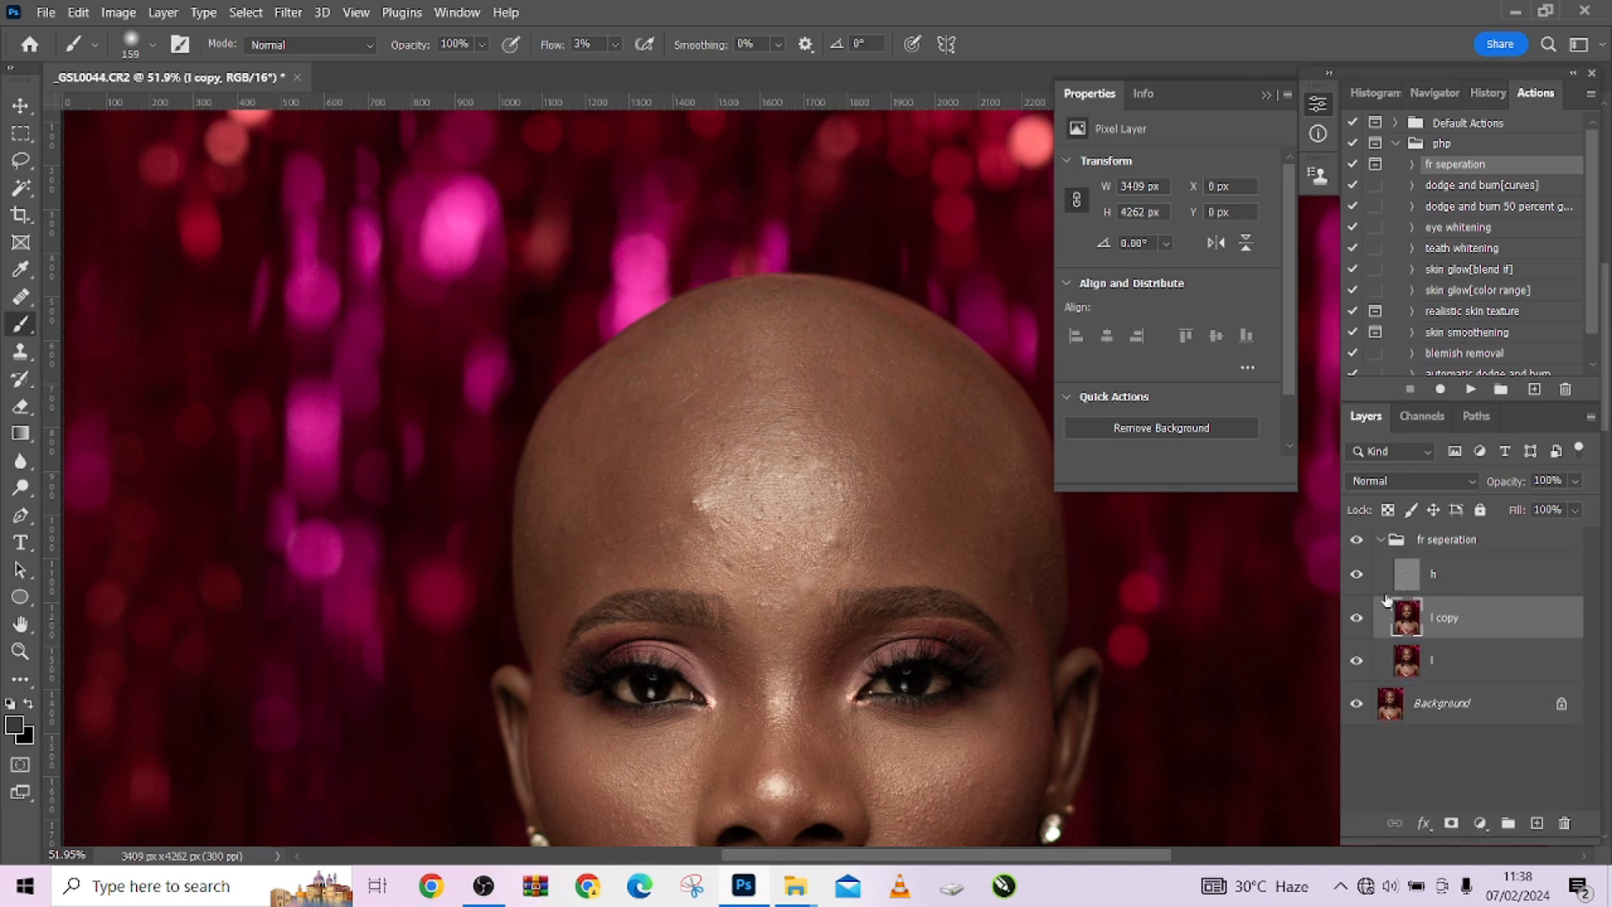
Step: Add a Black & White adjustment with default settings and place it above the fr seperation group
click(1357, 542)
click(1356, 542)
click(1524, 544)
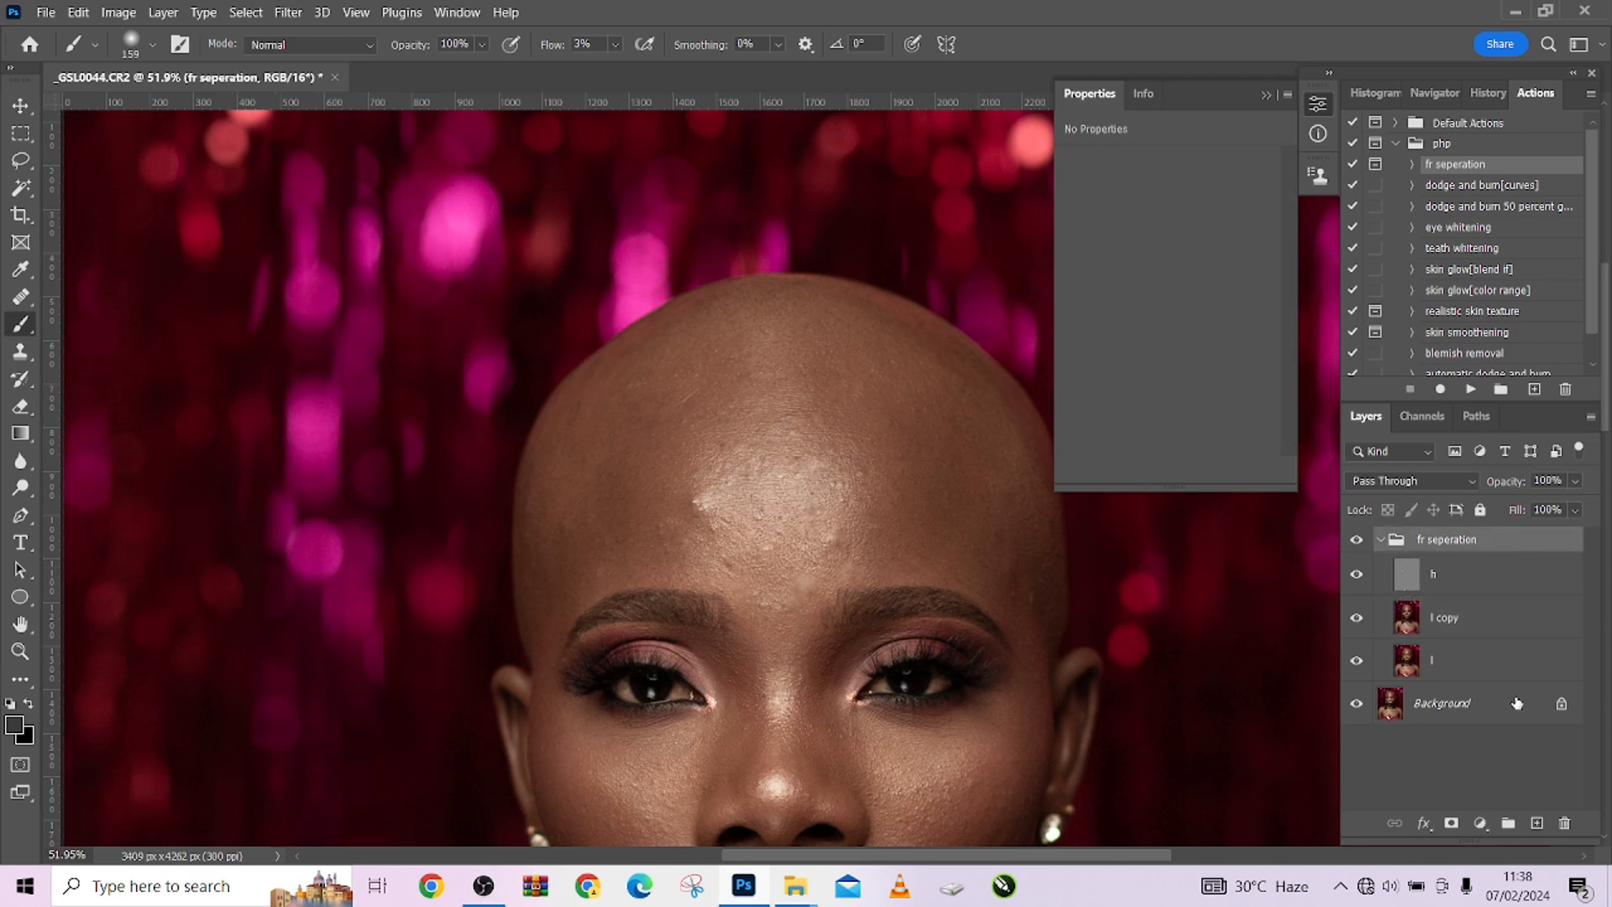
click(1481, 824)
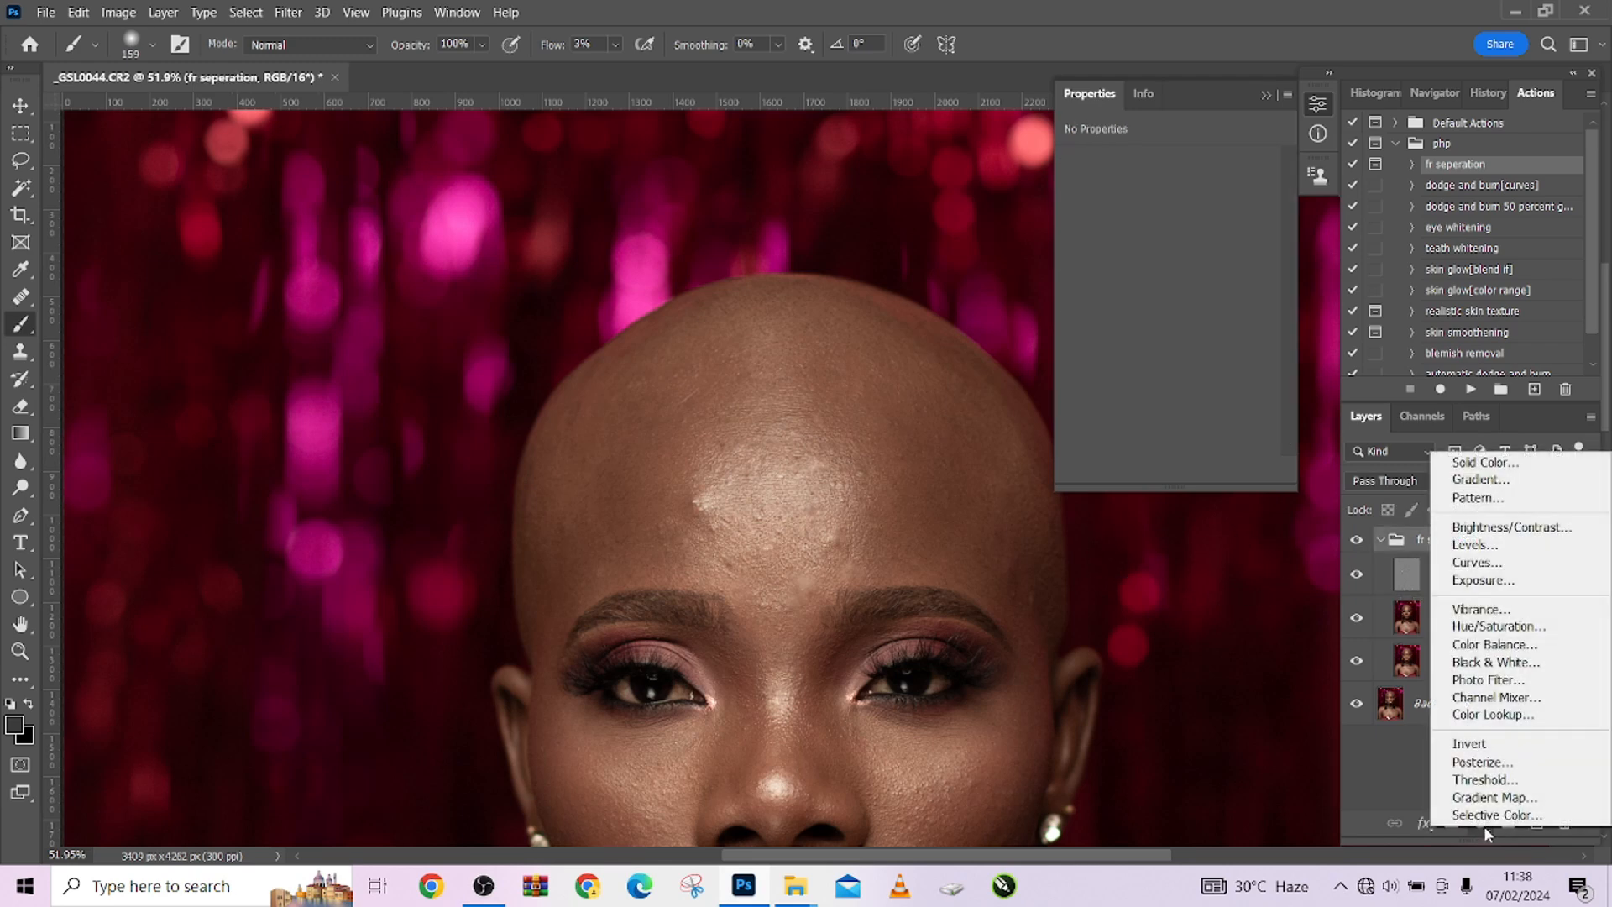
click(1481, 663)
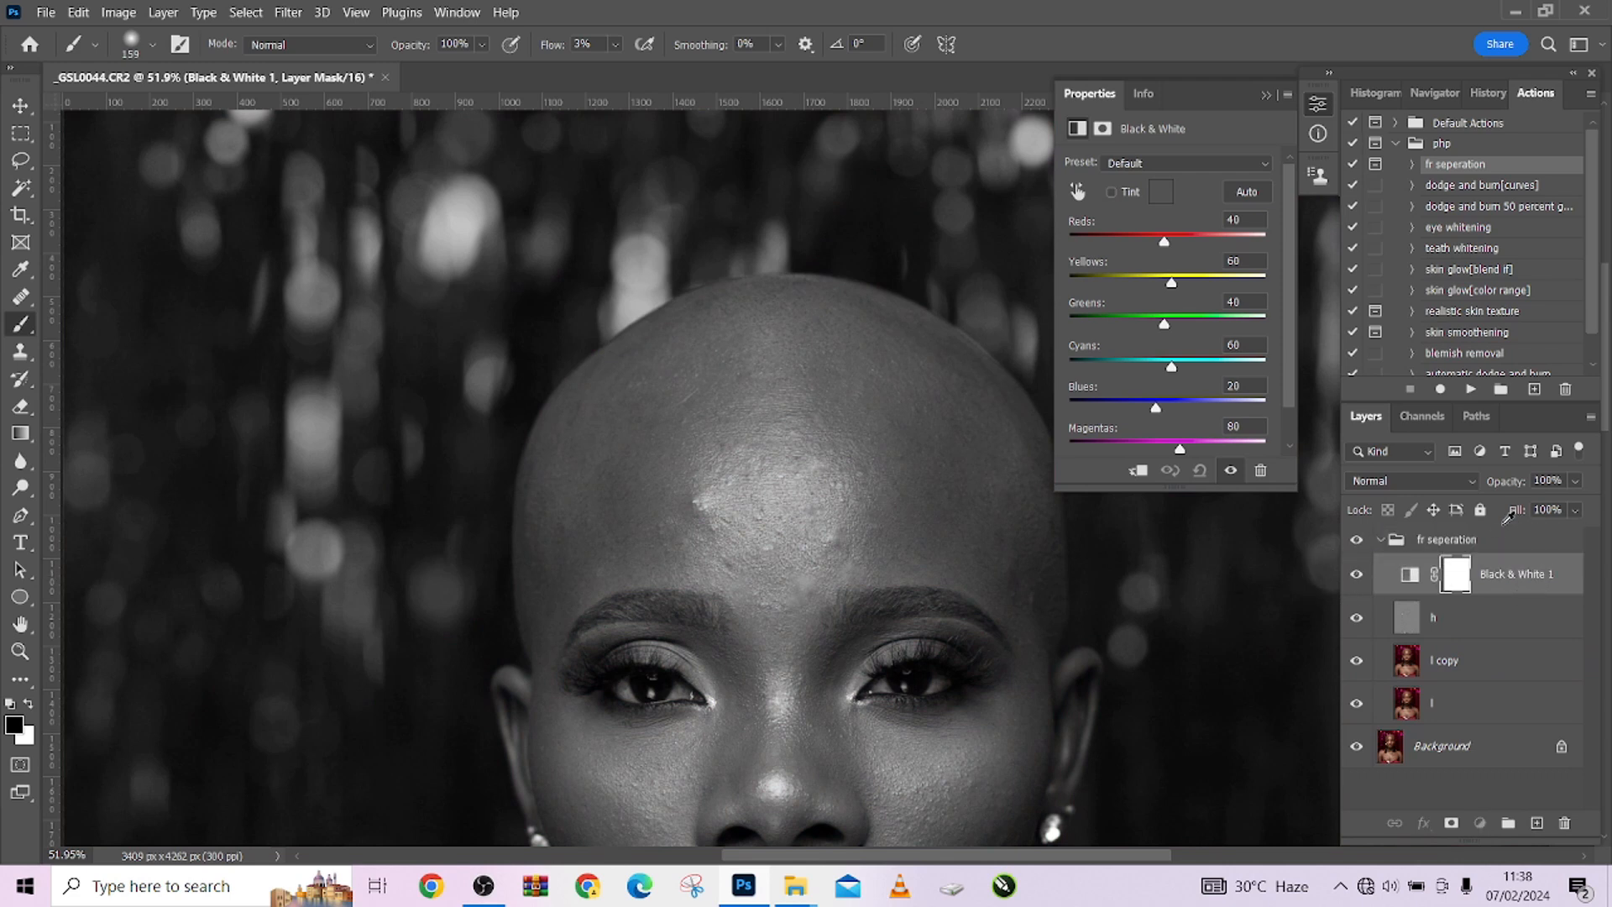
drag(1530, 574, 1536, 536)
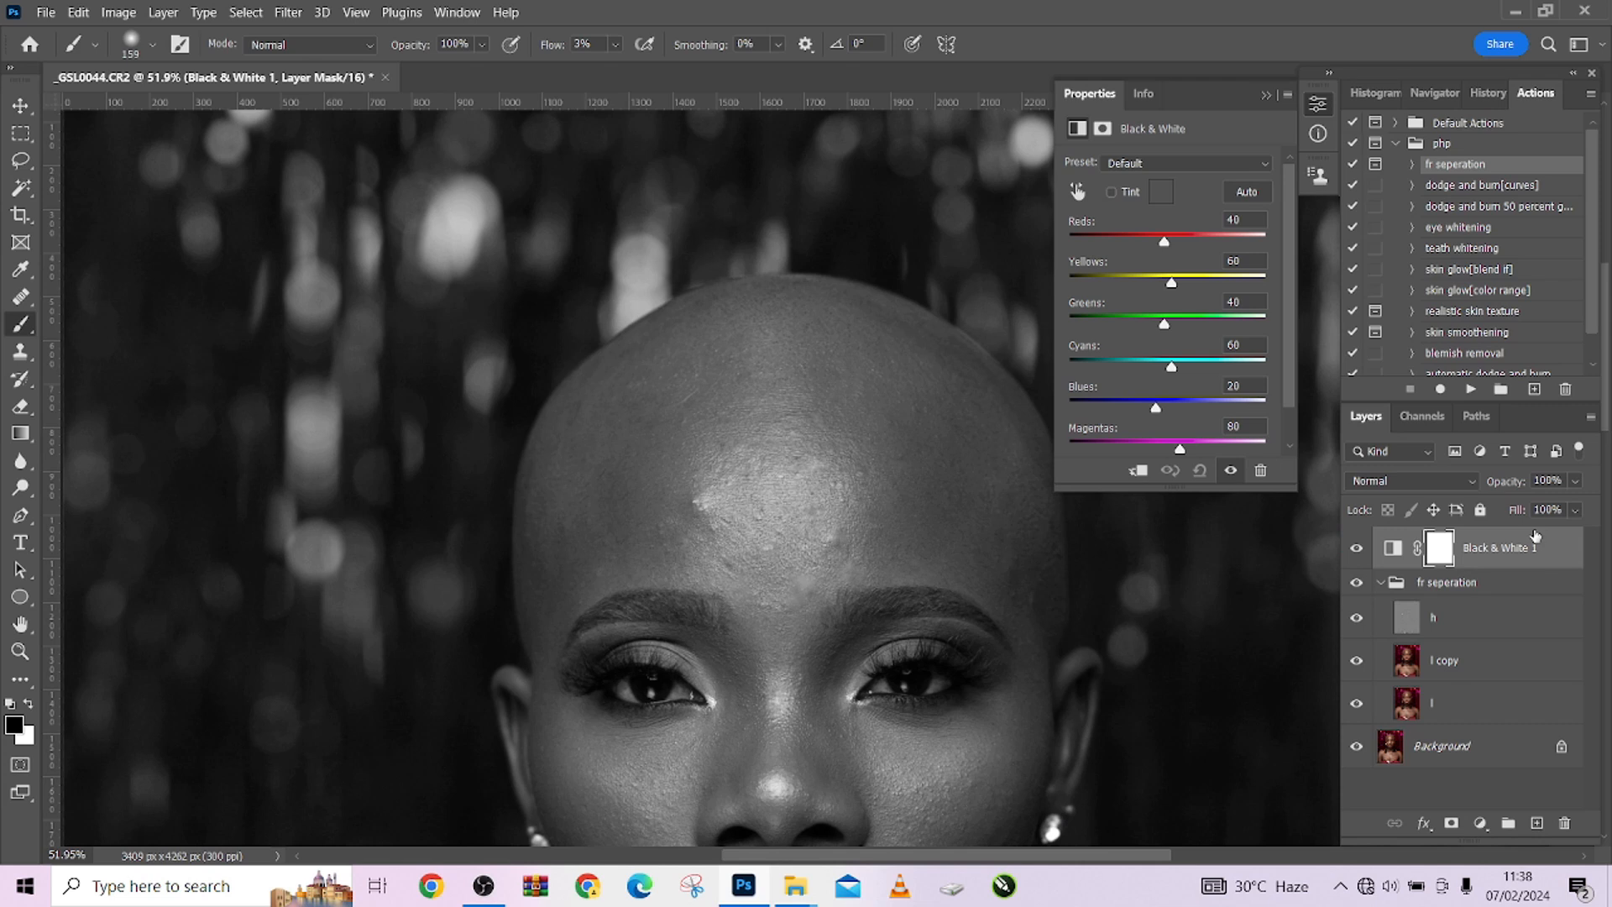
Step: Create an empty layer above l copy in the fr seperation group and delete l copy
click(1484, 660)
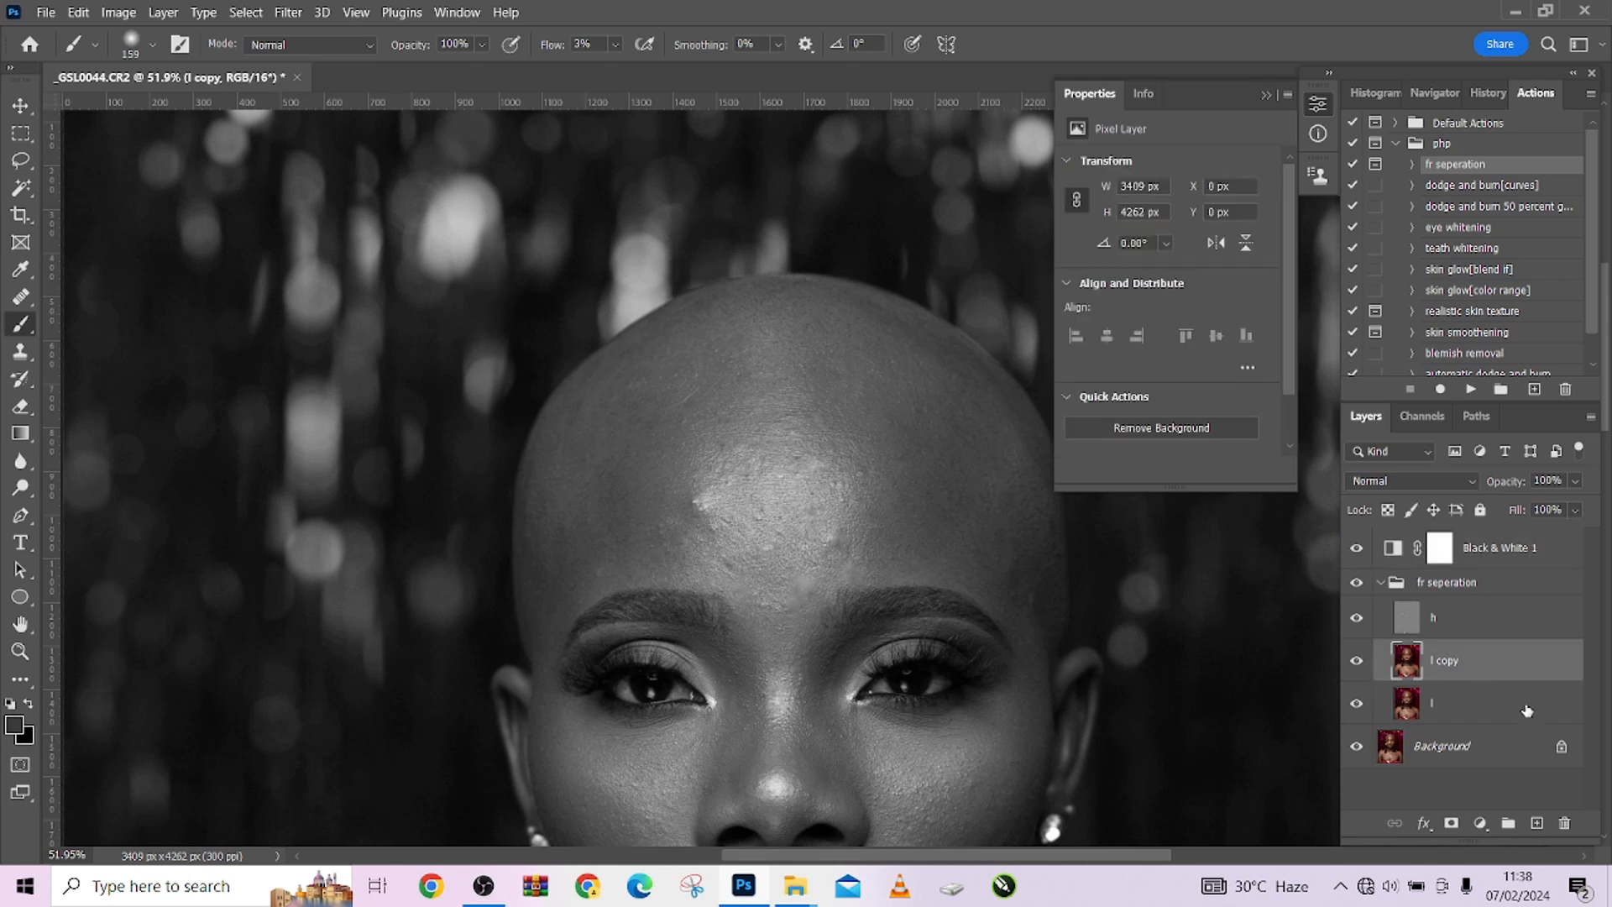
click(1536, 823)
drag(1511, 702, 1564, 823)
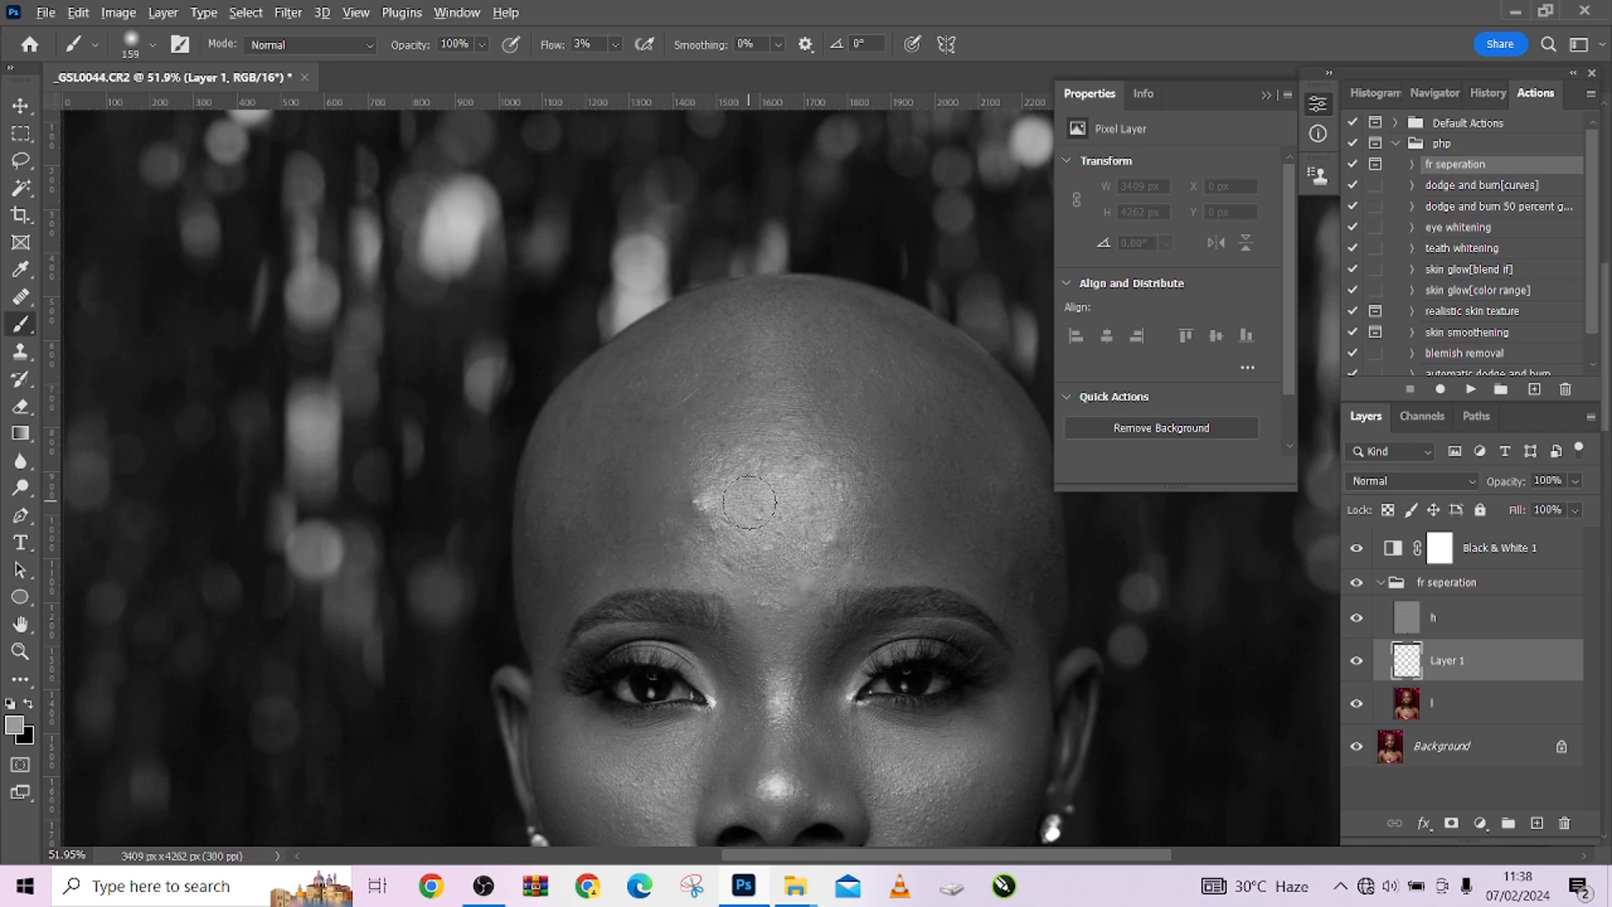
Step: Hide the h texture layer and paint sampled tones over the upper left side of the forehead with a 133 px brush
scroll(742, 443, up, 3)
scroll(742, 443, up, 2)
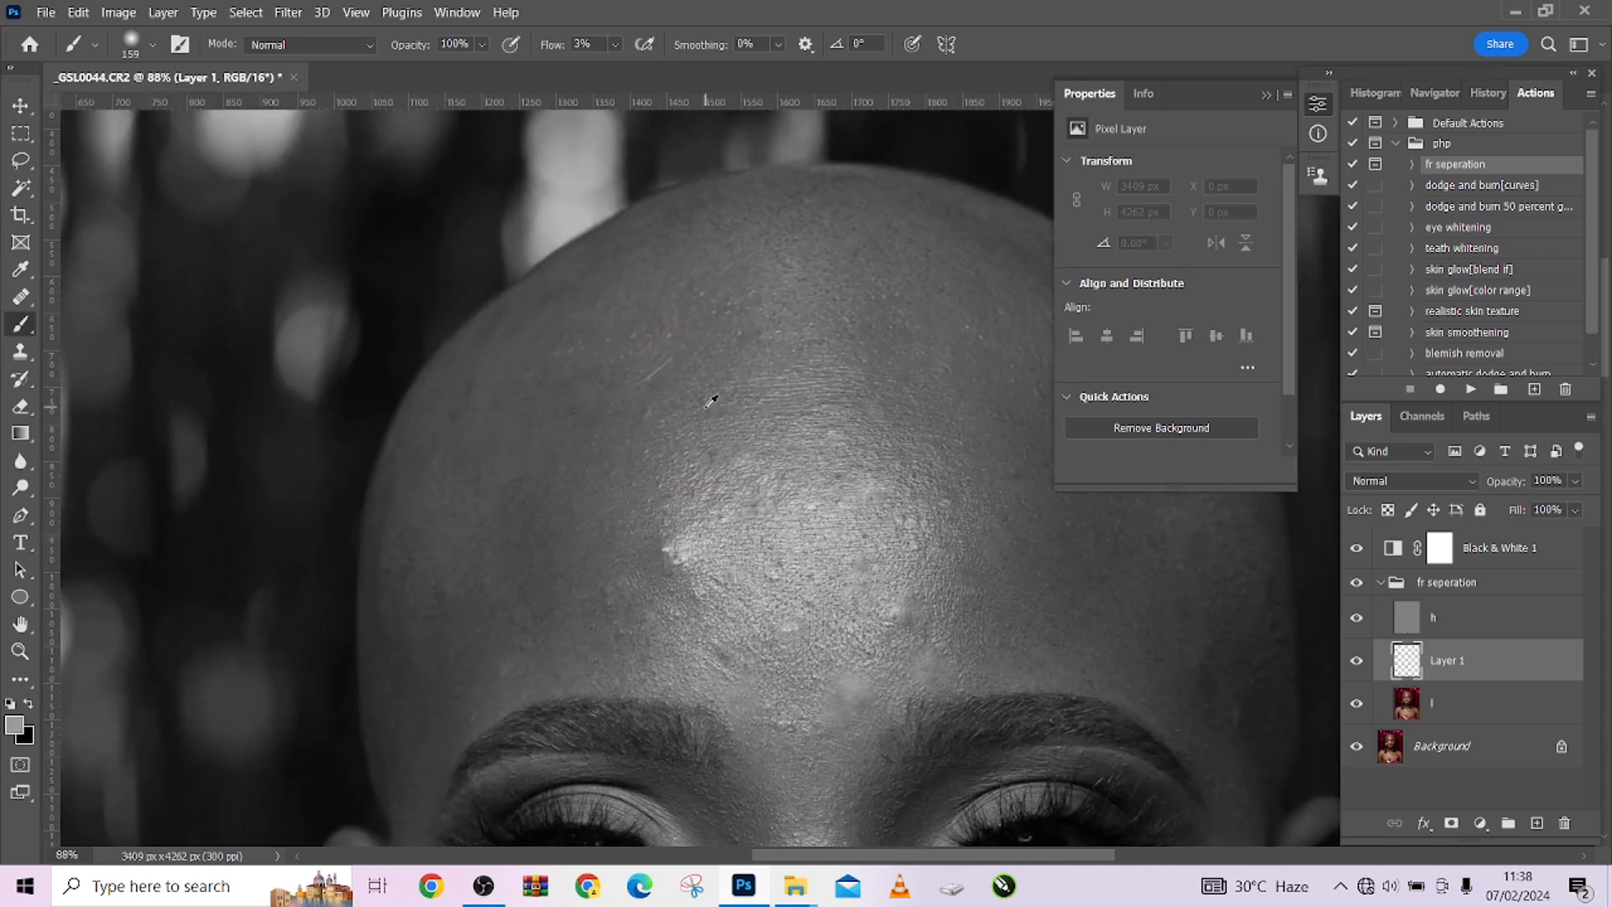
click(1357, 619)
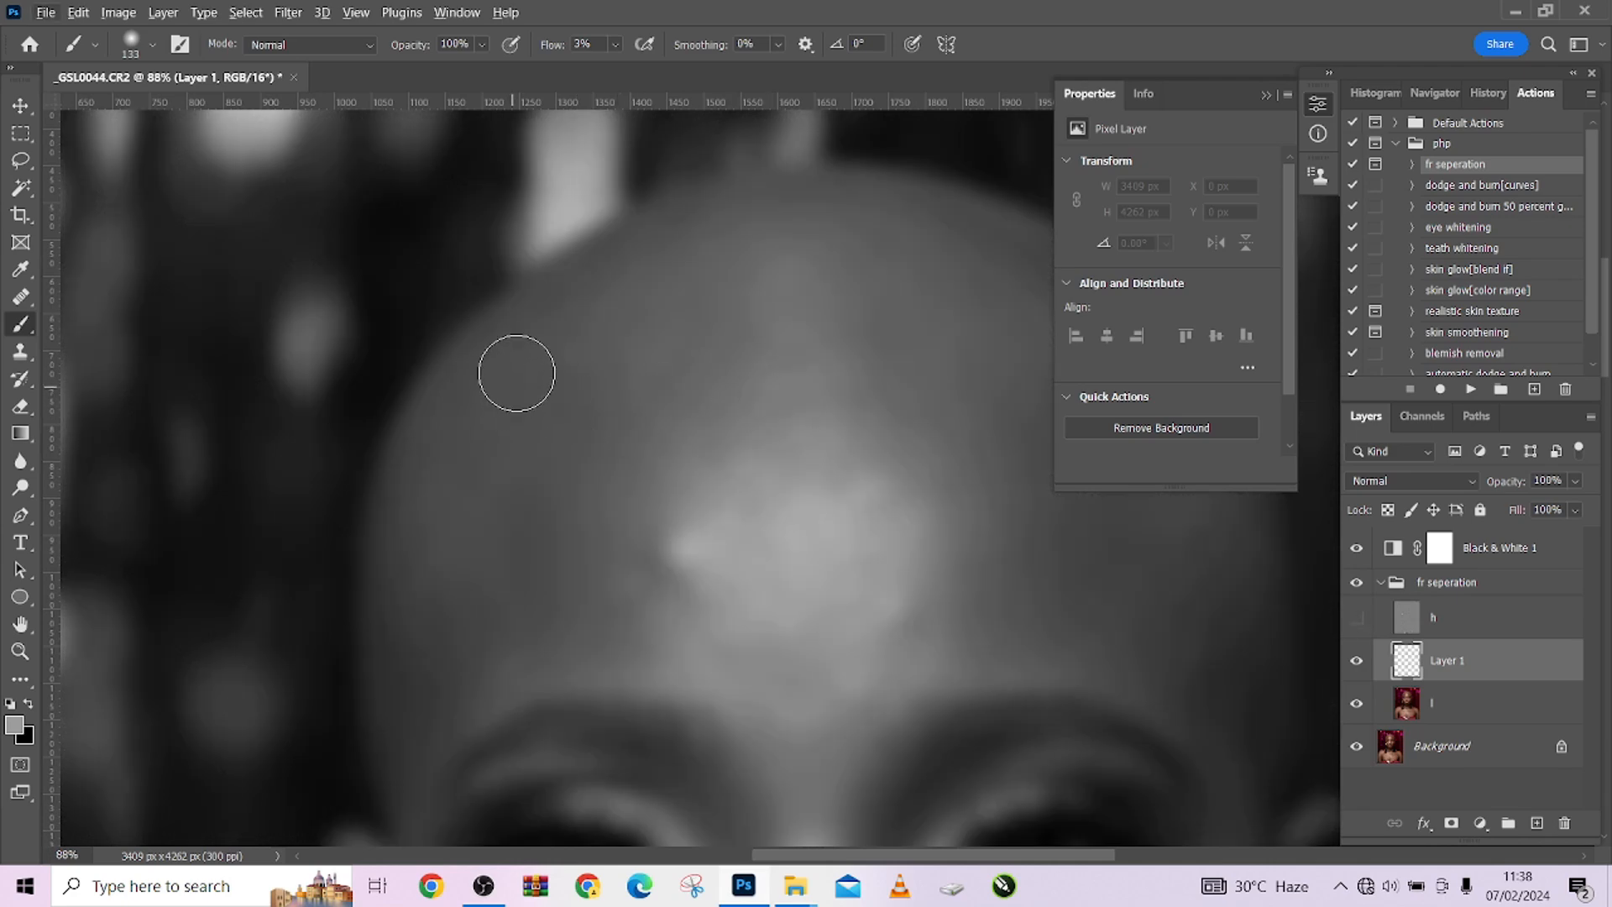
mouse_move(459, 421)
mouse_down()
mouse_move(502, 459)
mouse_move(546, 435)
mouse_move(516, 496)
mouse_up()
alt+click(546, 473)
alt+click(484, 432)
drag(478, 379, 434, 417)
drag(518, 336, 590, 302)
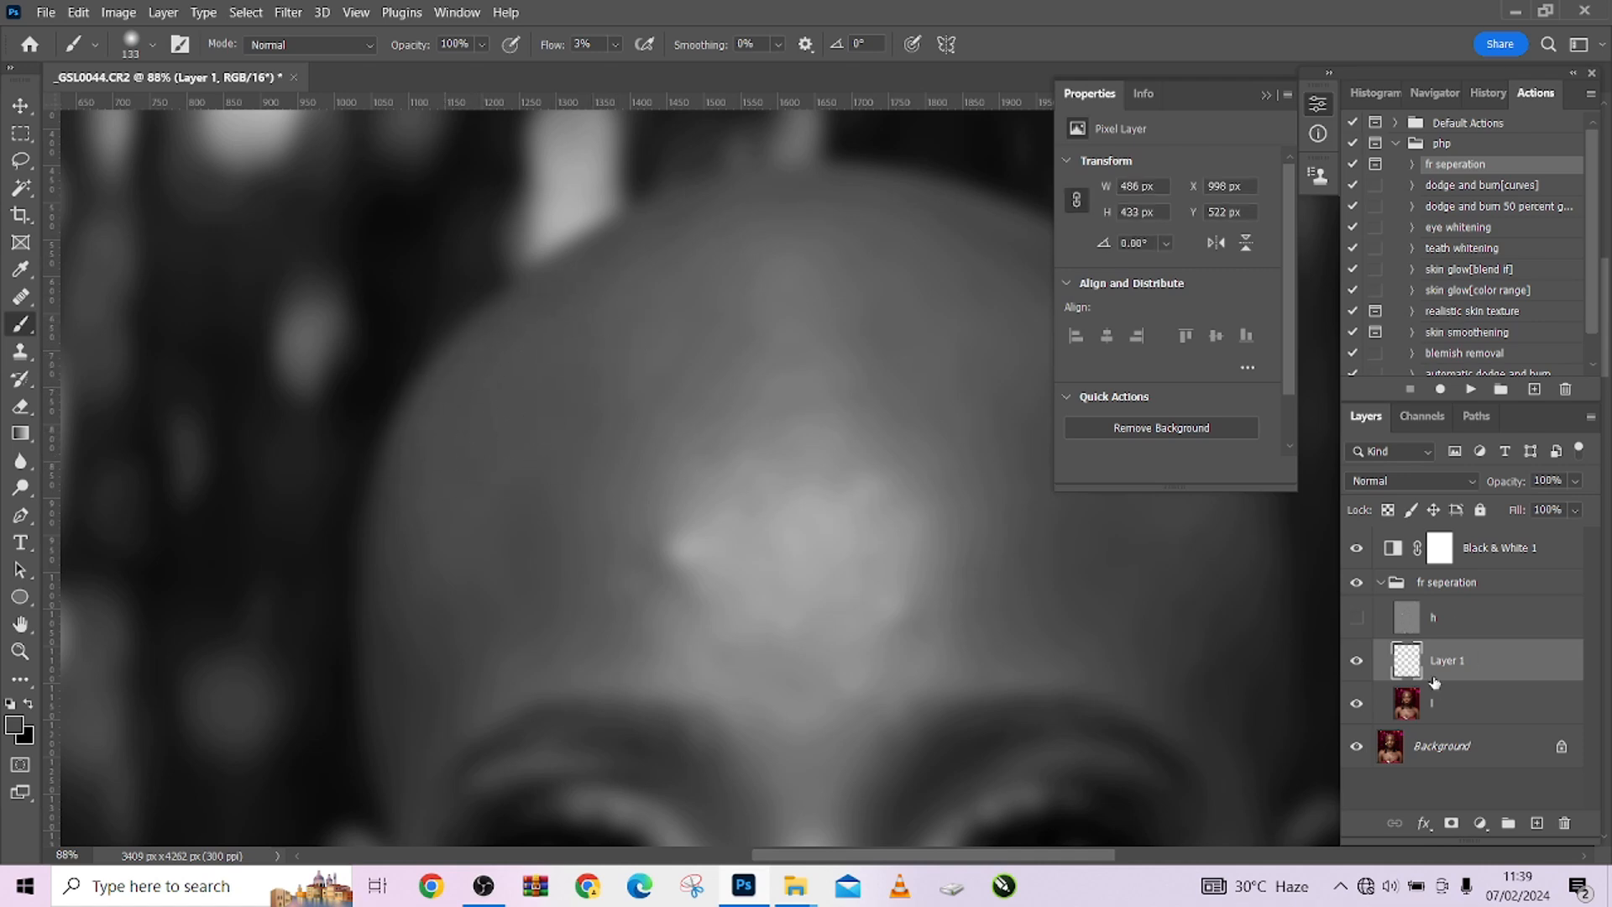
Step: Show the h layer and hide the Black & White adjustment to check the painted forehead in colour
click(1361, 606)
click(1357, 550)
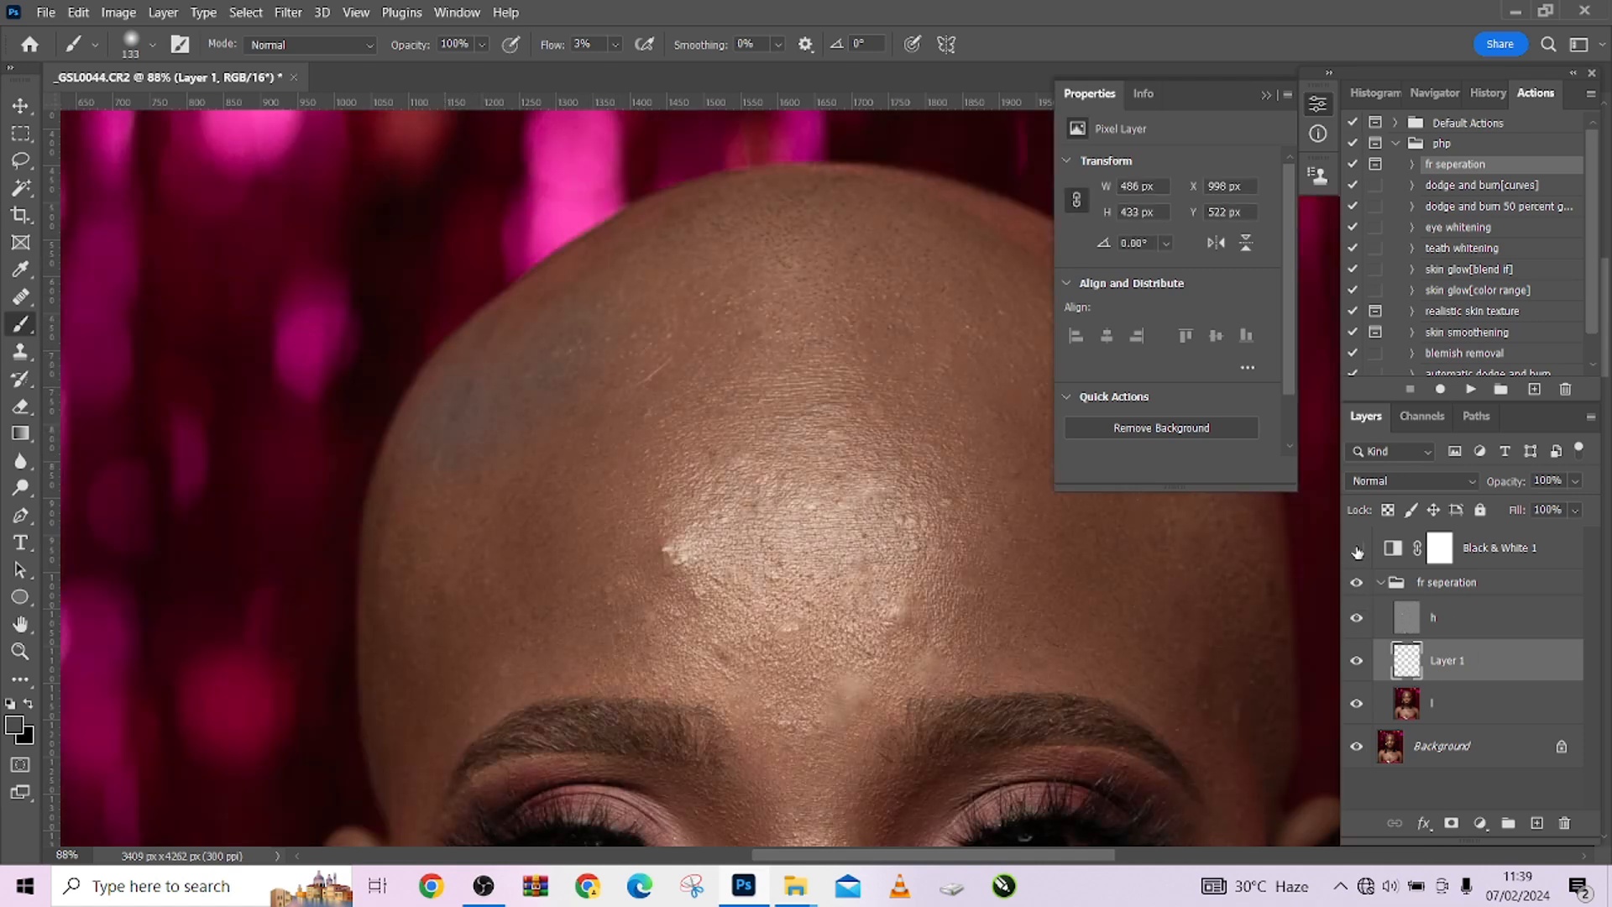
scroll(884, 507, down, 5)
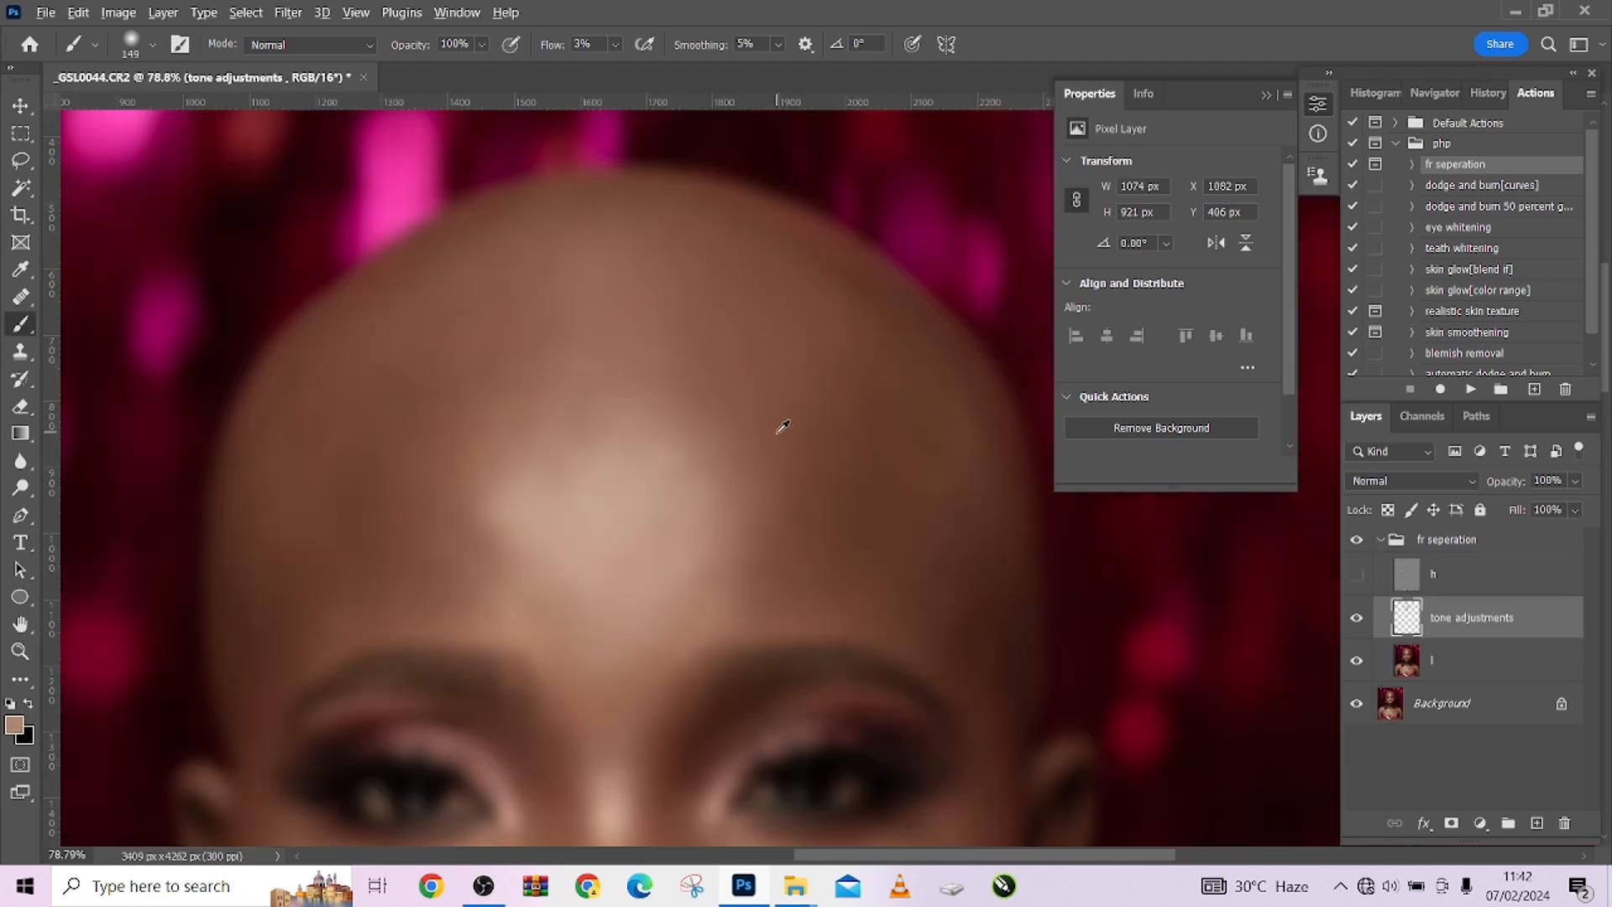
Step: Blend the upper forehead on the tone adjustments layer using sampled skin tones and a brush of about 148 px
alt+click(672, 381)
alt+click(649, 394)
scroll(619, 475, up, 2)
scroll(619, 476, left, 1)
alt+click(516, 551)
scroll(576, 551, down, 2)
scroll(575, 551, left, 1)
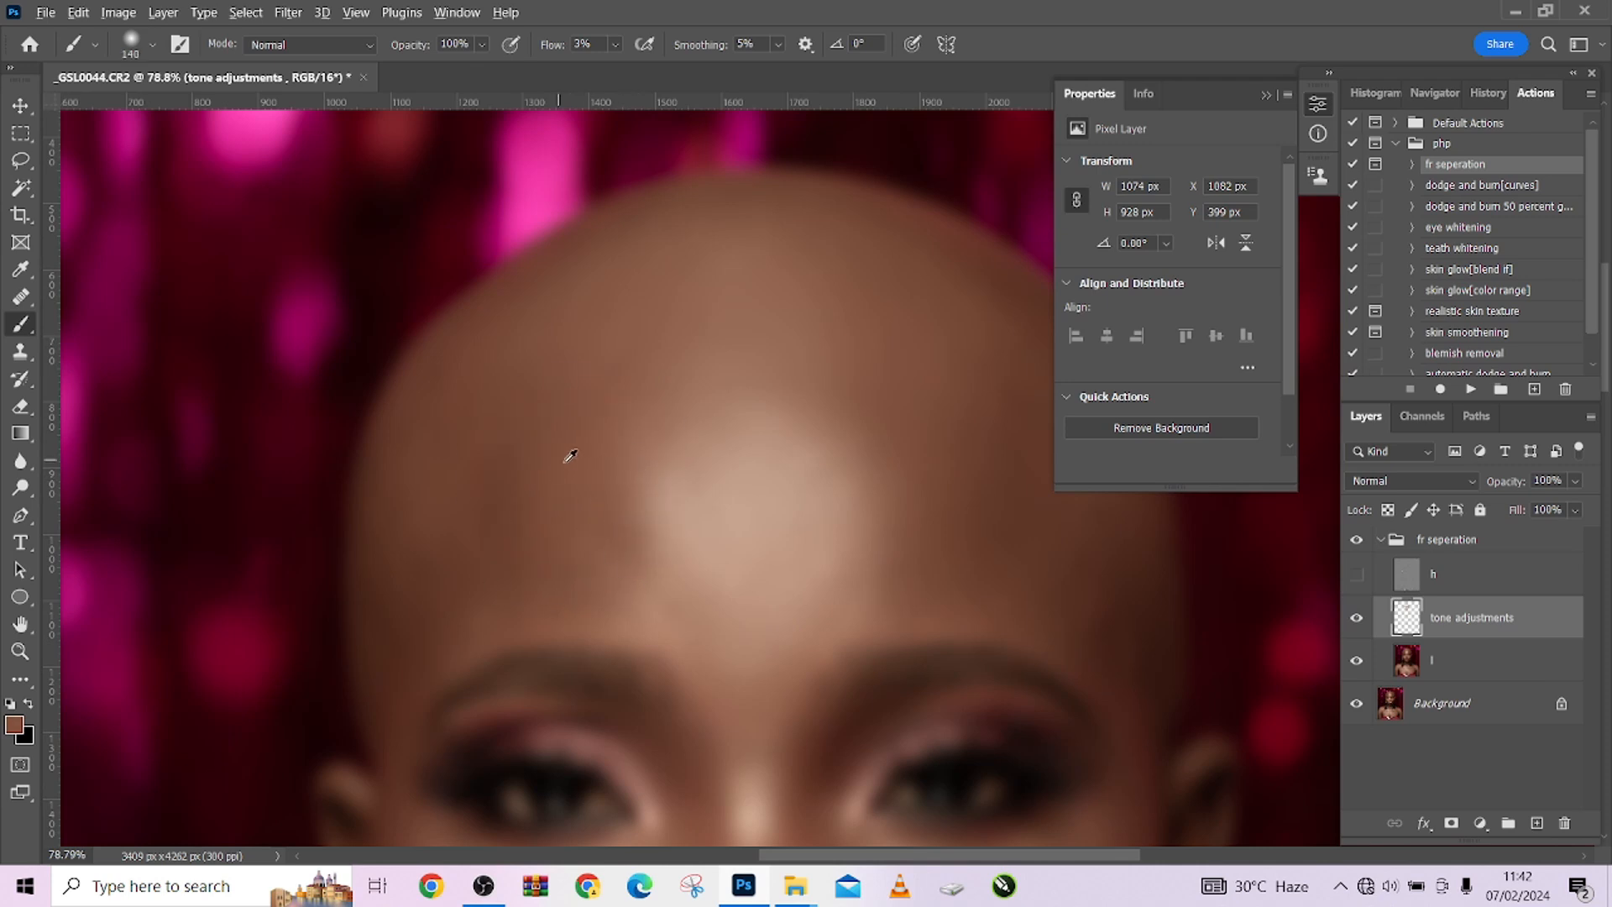
Step: Even out the patchy tones on the left side of the forehead with resampled shades, enlarging the brush to 163 px
drag(609, 582, 497, 352)
mouse_move(521, 490)
mouse_down()
mouse_move(511, 584)
mouse_move(481, 552)
mouse_up()
alt+click(601, 628)
drag(625, 550, 516, 490)
alt+click(630, 581)
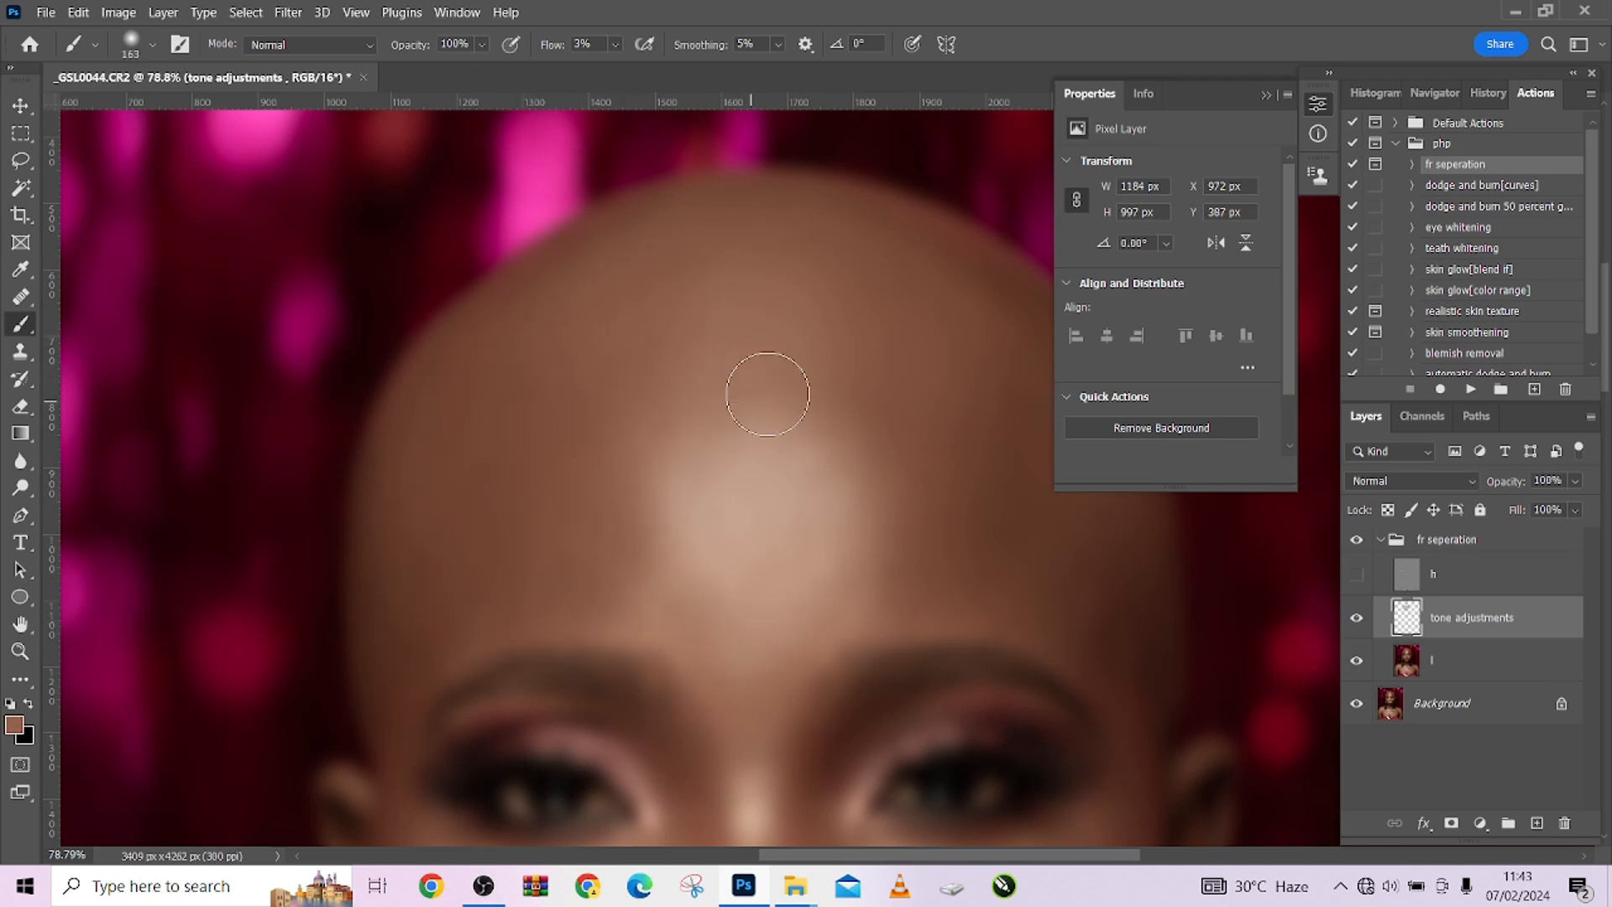
Step: Soften the transitions around the central forehead highlight with tones sampled from its edges
drag(913, 432, 624, 504)
mouse_move(671, 448)
mouse_down()
mouse_move(648, 360)
mouse_move(695, 517)
mouse_up()
alt+click(629, 554)
alt+click(734, 539)
alt+click(540, 432)
scroll(587, 529, down, 3)
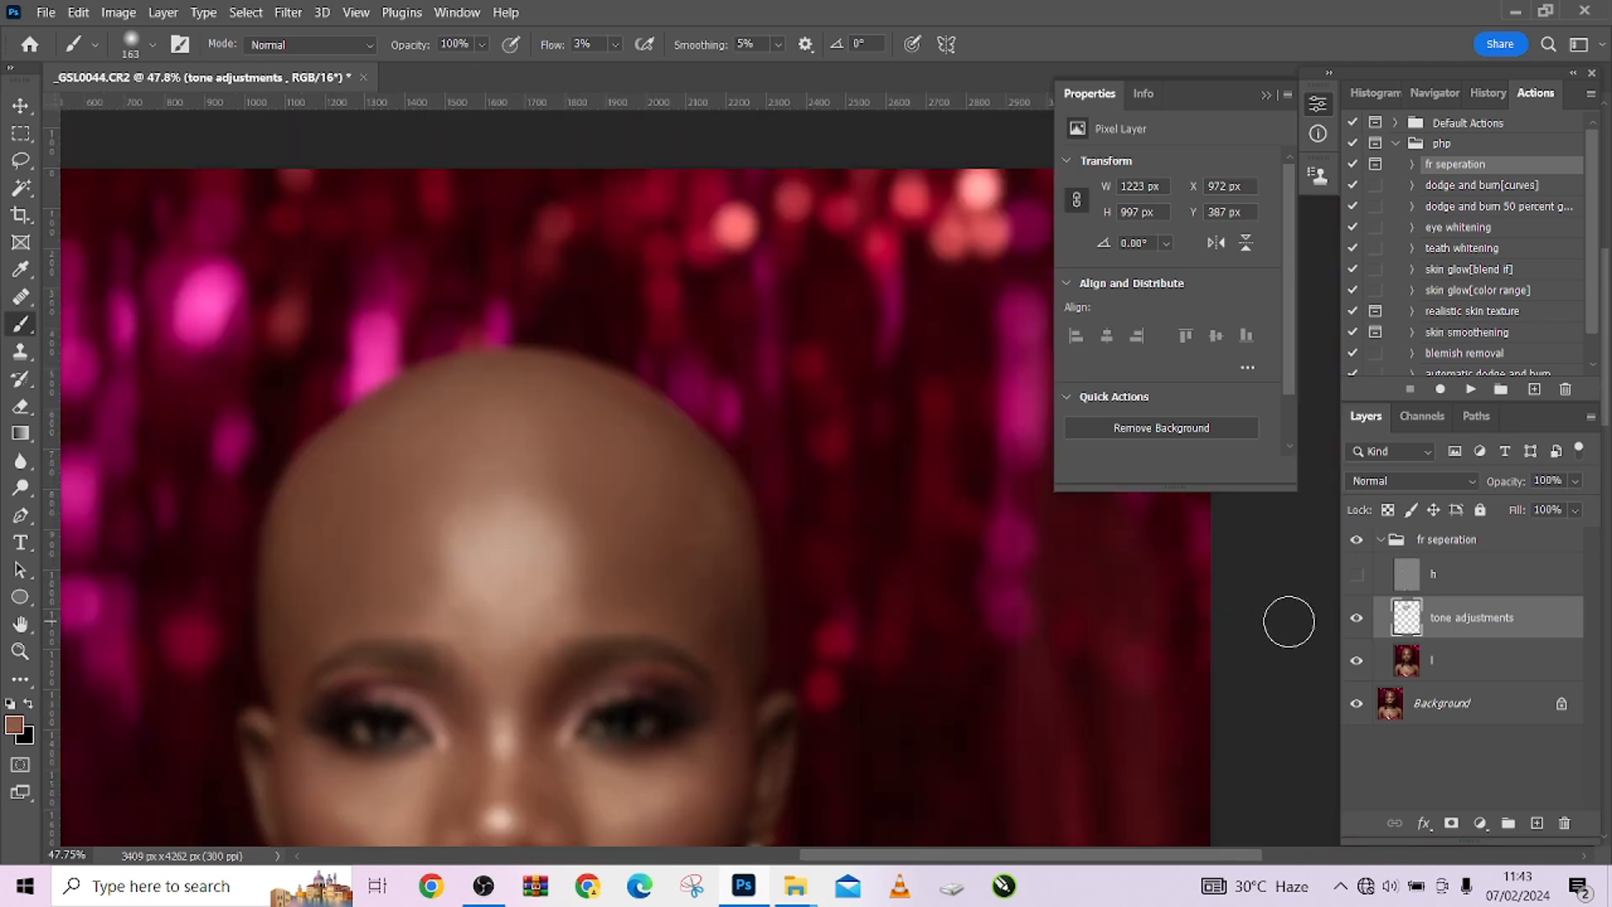
Step: Show the h texture layer and compare the forehead with and without the fr seperation group
click(1359, 576)
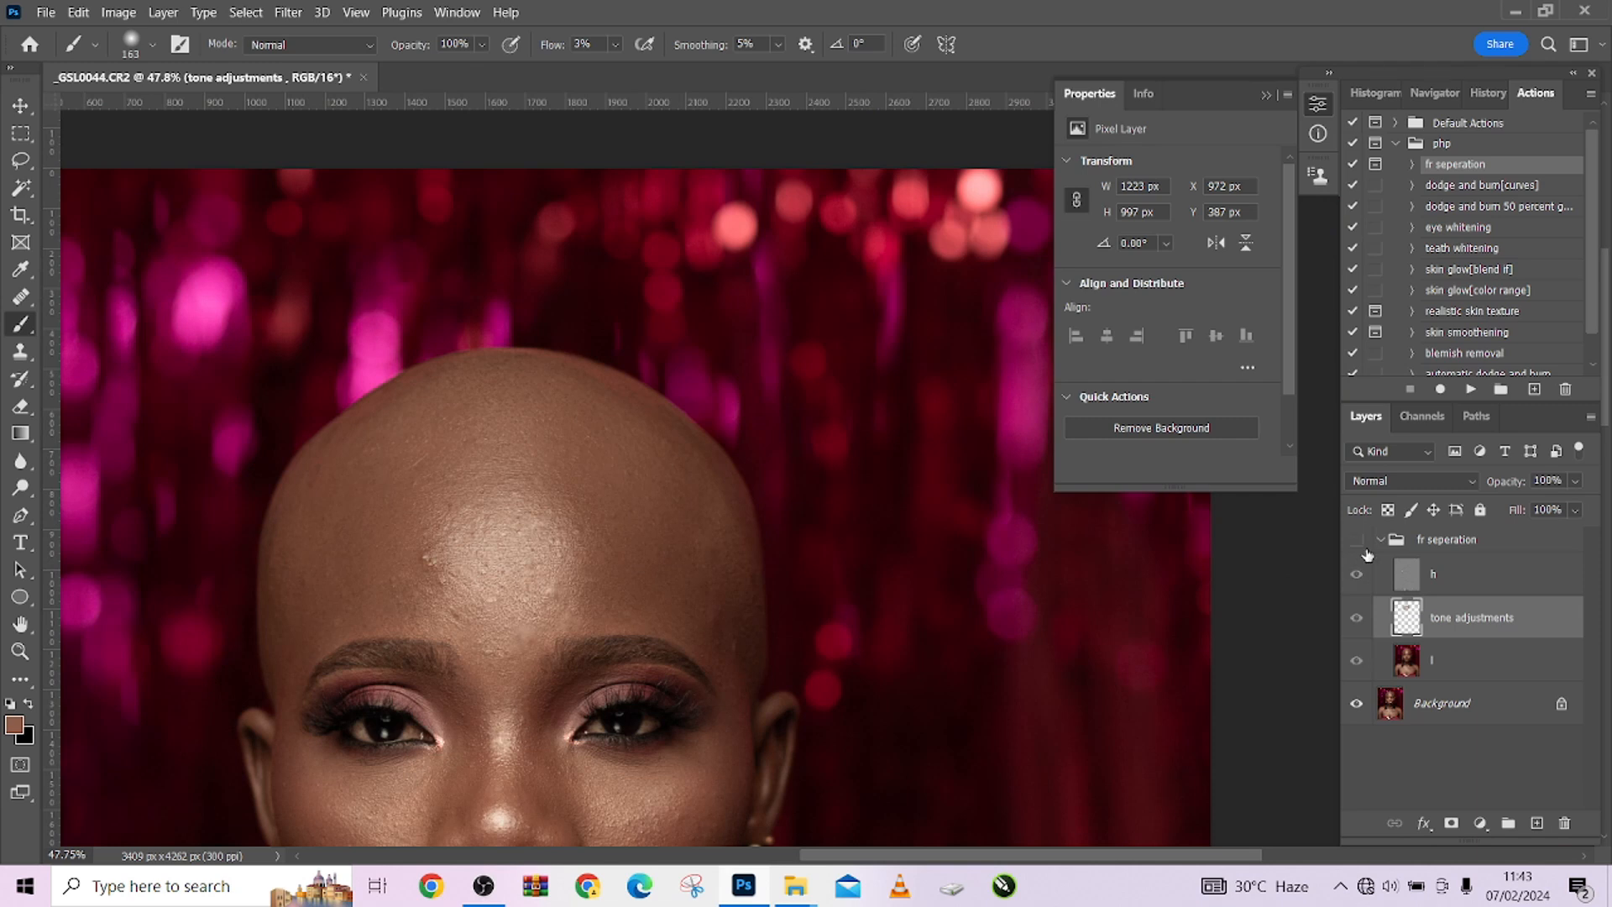
click(1364, 549)
click(1365, 549)
click(1364, 549)
Step: Hide the h layer and blend the right side of the forehead and the highlight's right edge with sampled tones
click(1357, 576)
scroll(586, 514, up, 3)
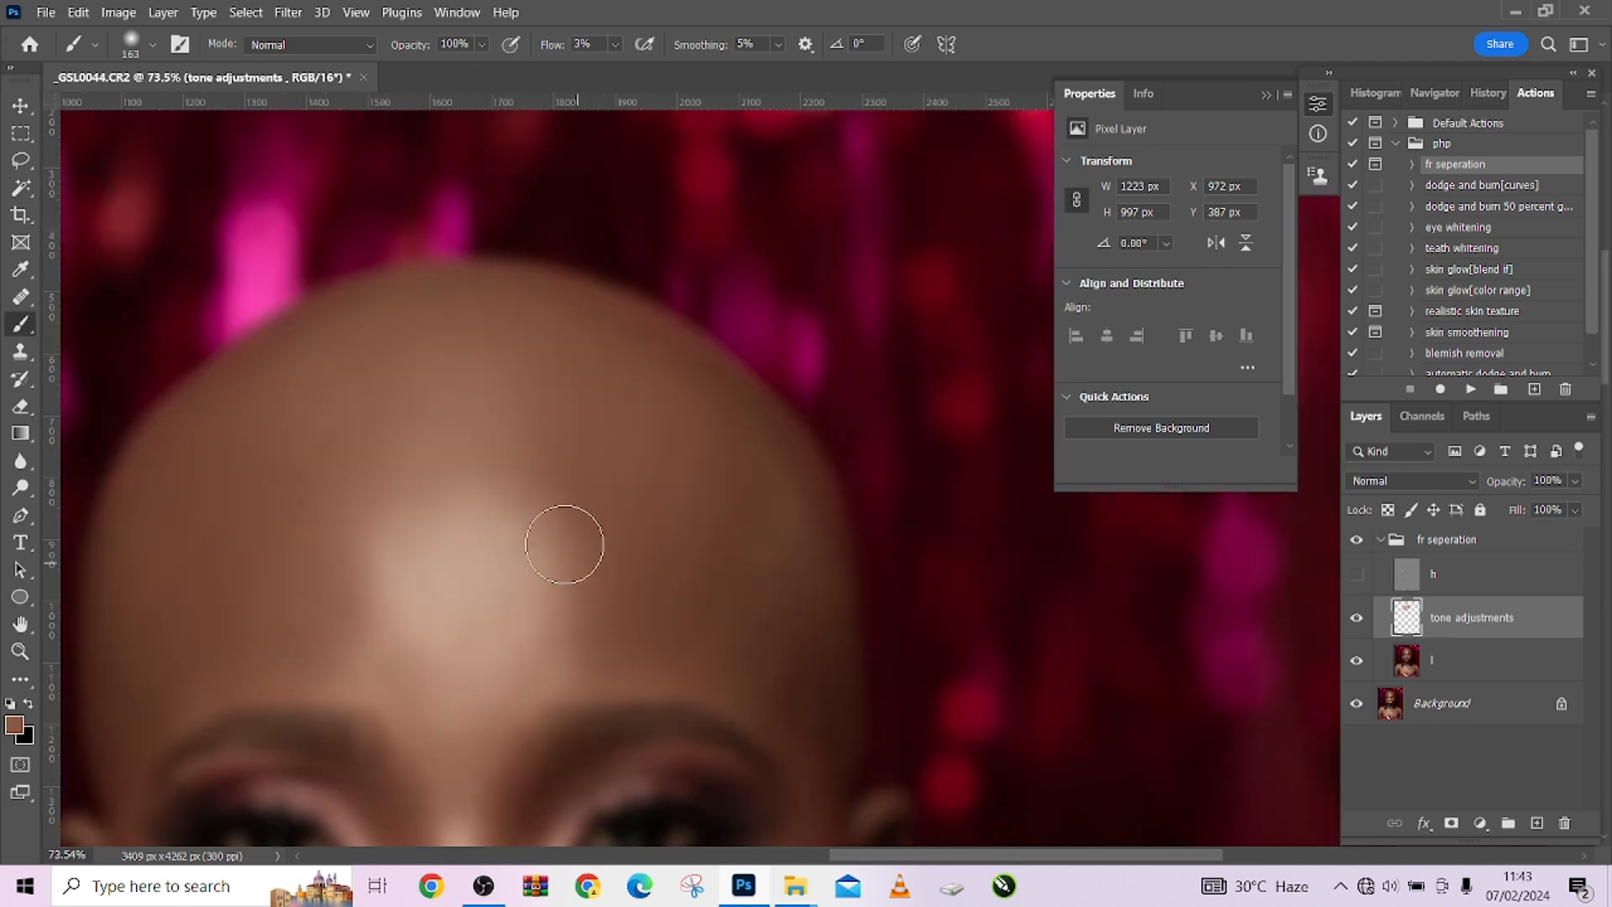
mouse_move(547, 576)
mouse_down()
mouse_move(543, 554)
mouse_move(557, 591)
mouse_up()
drag(738, 705, 621, 460)
drag(602, 460, 637, 465)
drag(596, 680, 500, 465)
alt+click(500, 470)
drag(504, 466, 439, 481)
alt+click(480, 480)
Step: Even out the tones from the forehead down the face, resampling nearby shades and reducing the brush to 124 px
mouse_move(550, 570)
mouse_down()
mouse_move(669, 533)
mouse_move(579, 430)
mouse_up()
alt+click(572, 428)
drag(465, 454, 524, 345)
drag(533, 575, 519, 449)
alt+click(520, 449)
mouse_move(520, 449)
mouse_down()
mouse_move(454, 417)
mouse_move(492, 567)
mouse_up()
alt+click(492, 567)
drag(483, 561, 403, 501)
scroll(402, 504, down, 1)
drag(466, 603, 607, 527)
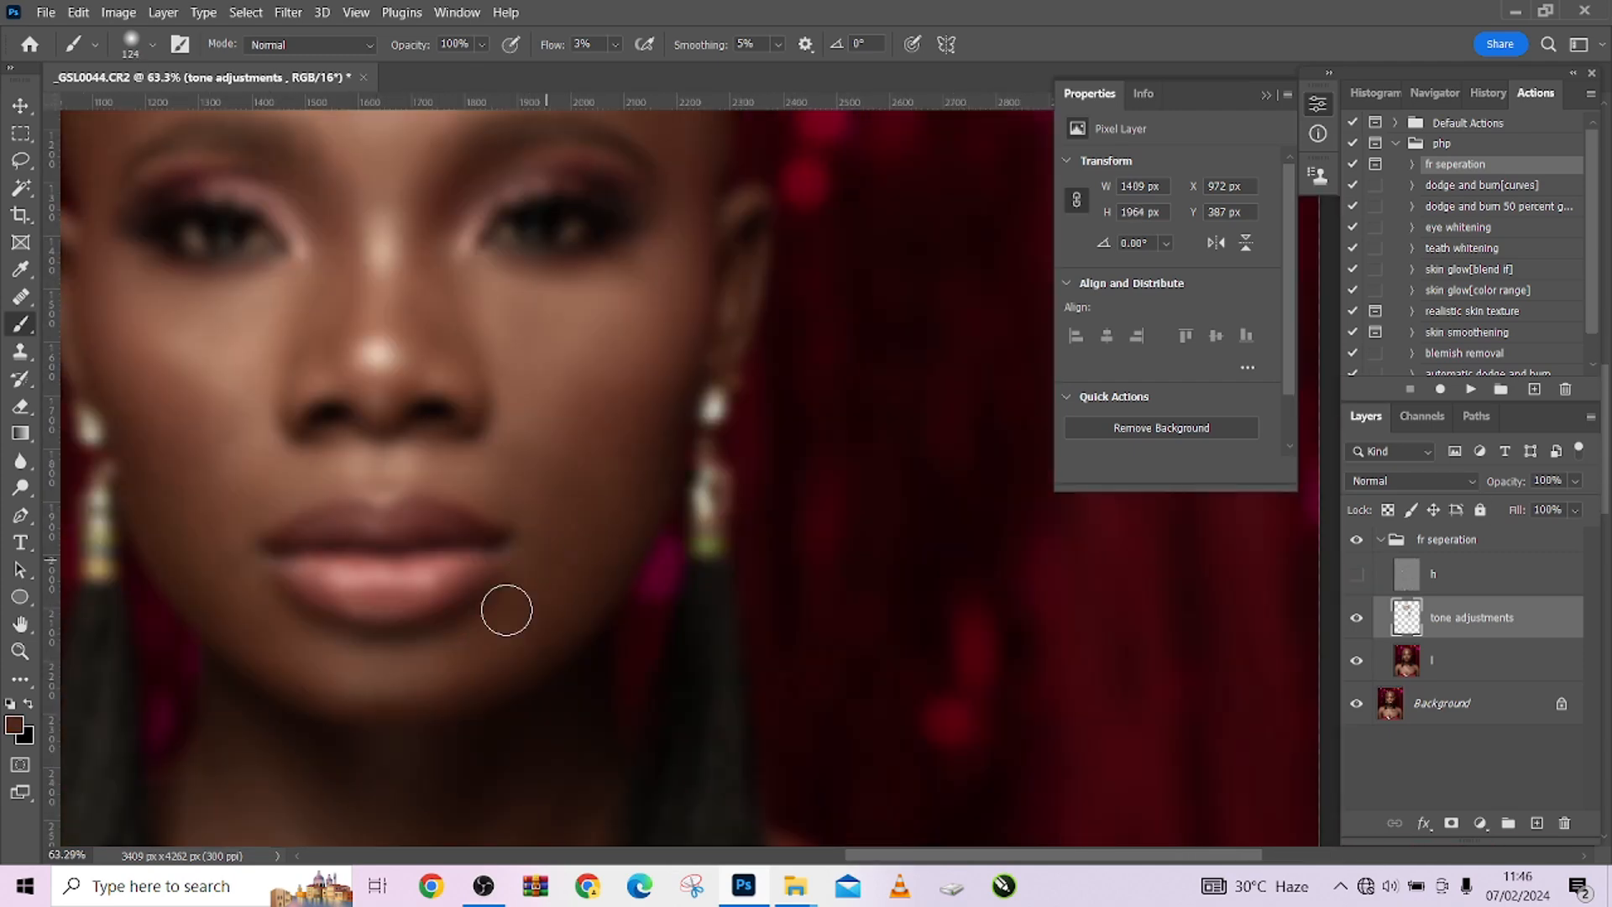
Step: Smooth the uneven tones across the cheeks and lower face with resampled skin shades
alt+click(331, 464)
mouse_move(218, 399)
mouse_down()
mouse_move(331, 464)
mouse_move(583, 403)
mouse_up()
alt+click(582, 403)
mouse_move(582, 498)
mouse_down()
mouse_move(694, 507)
mouse_move(604, 565)
mouse_up()
alt+click(645, 415)
scroll(895, 547, down, 2)
scroll(828, 540, down, 2)
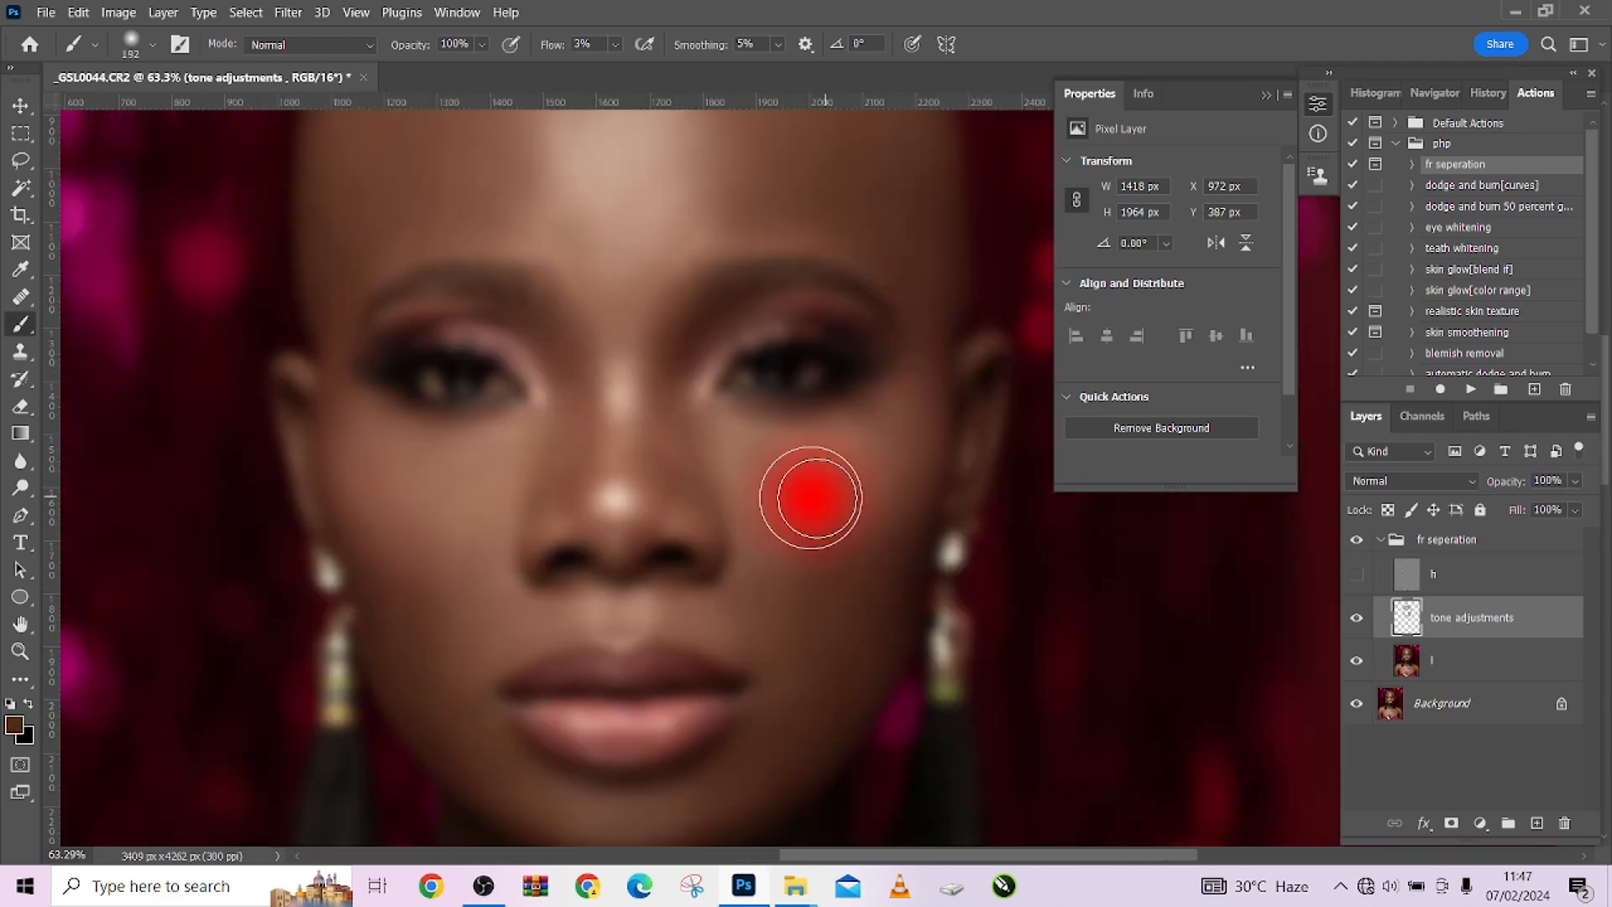
Step: Show the h texture layer and compare the whole face with and without the fr seperation group
click(1356, 573)
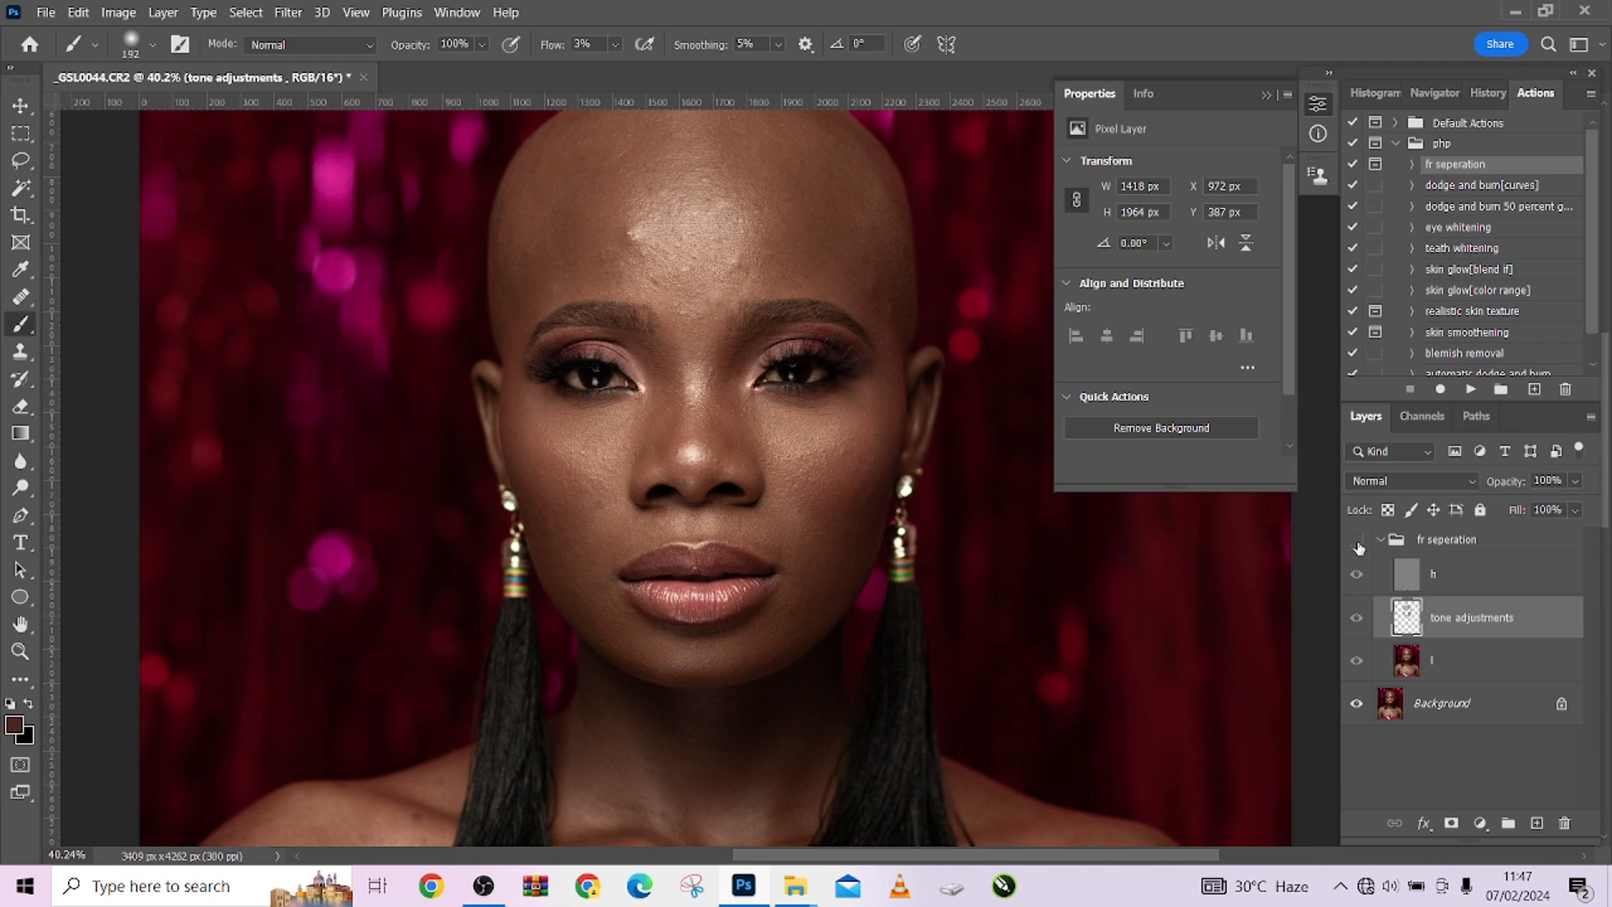
click(1356, 541)
click(1356, 542)
click(1356, 541)
scroll(869, 569, down, 2)
scroll(869, 569, down, 1)
click(1357, 542)
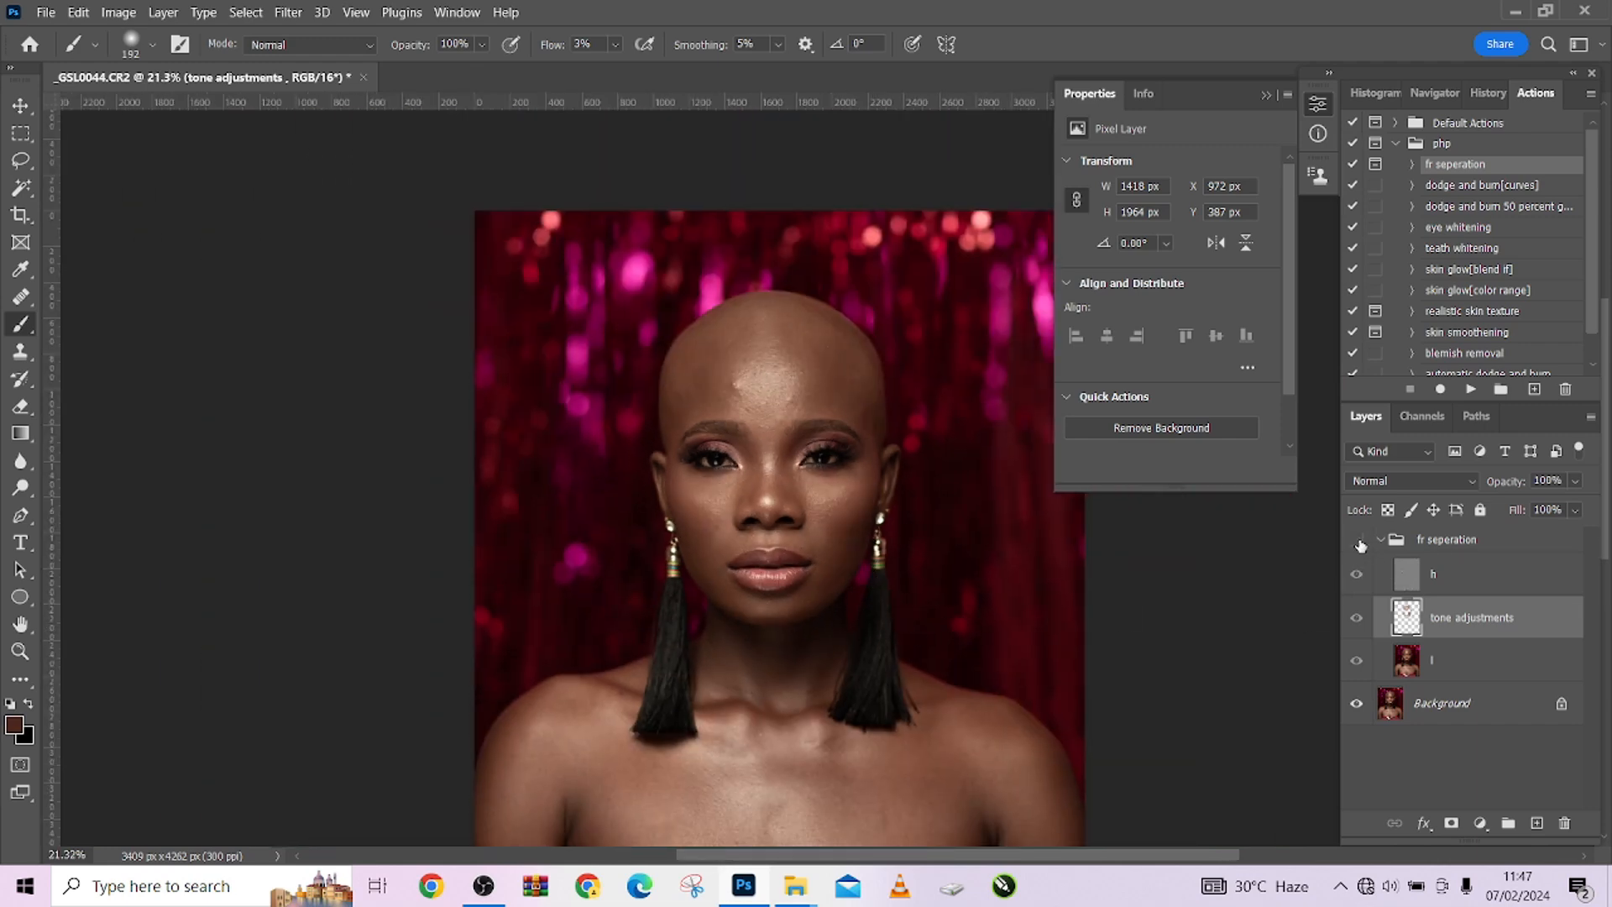
click(1358, 541)
click(1358, 541)
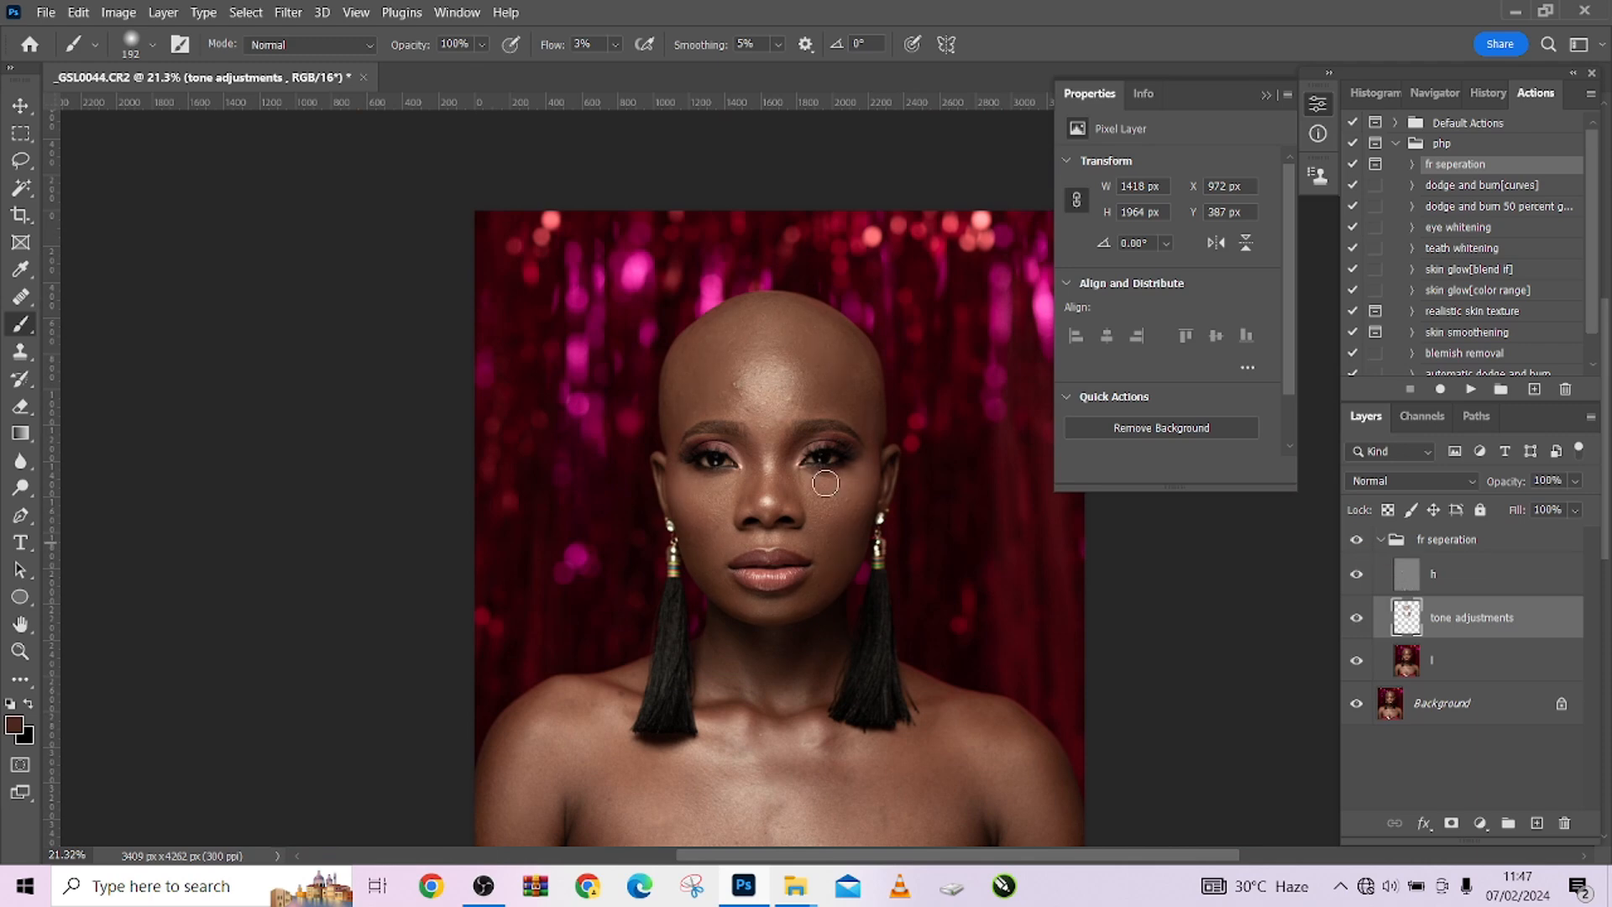
Step: Hide the h layer and blend the left side of the nose with sampled tones, reducing the brush to 59 px
scroll(689, 409, up, 4)
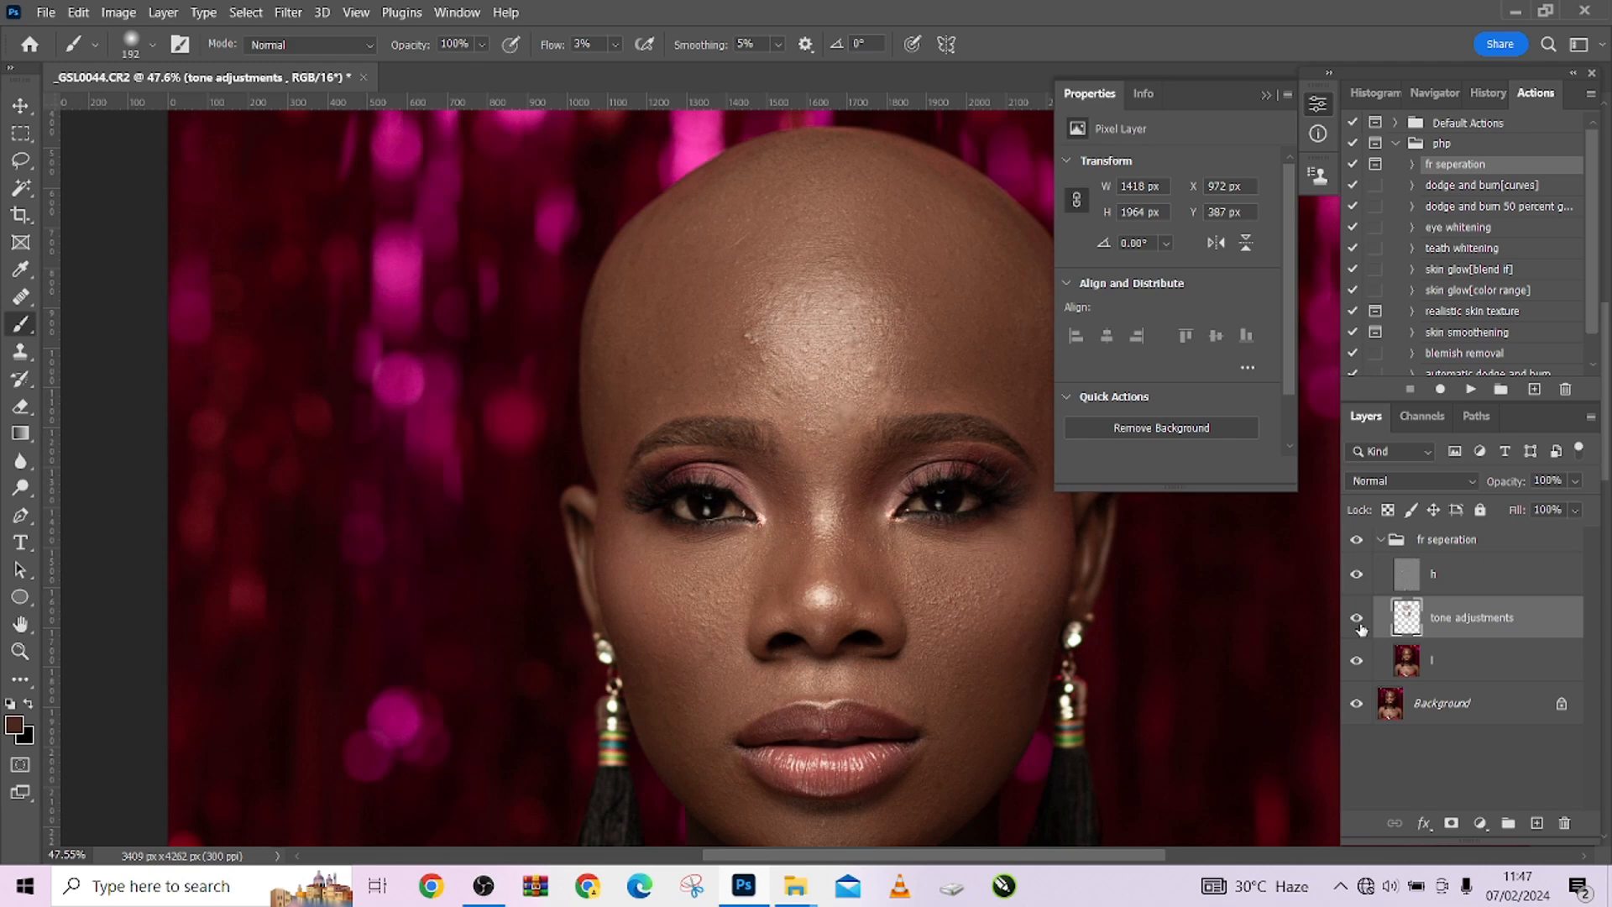
click(1358, 576)
mouse_move(705, 565)
mouse_down()
mouse_move(848, 554)
mouse_move(804, 559)
mouse_up()
alt+click(852, 535)
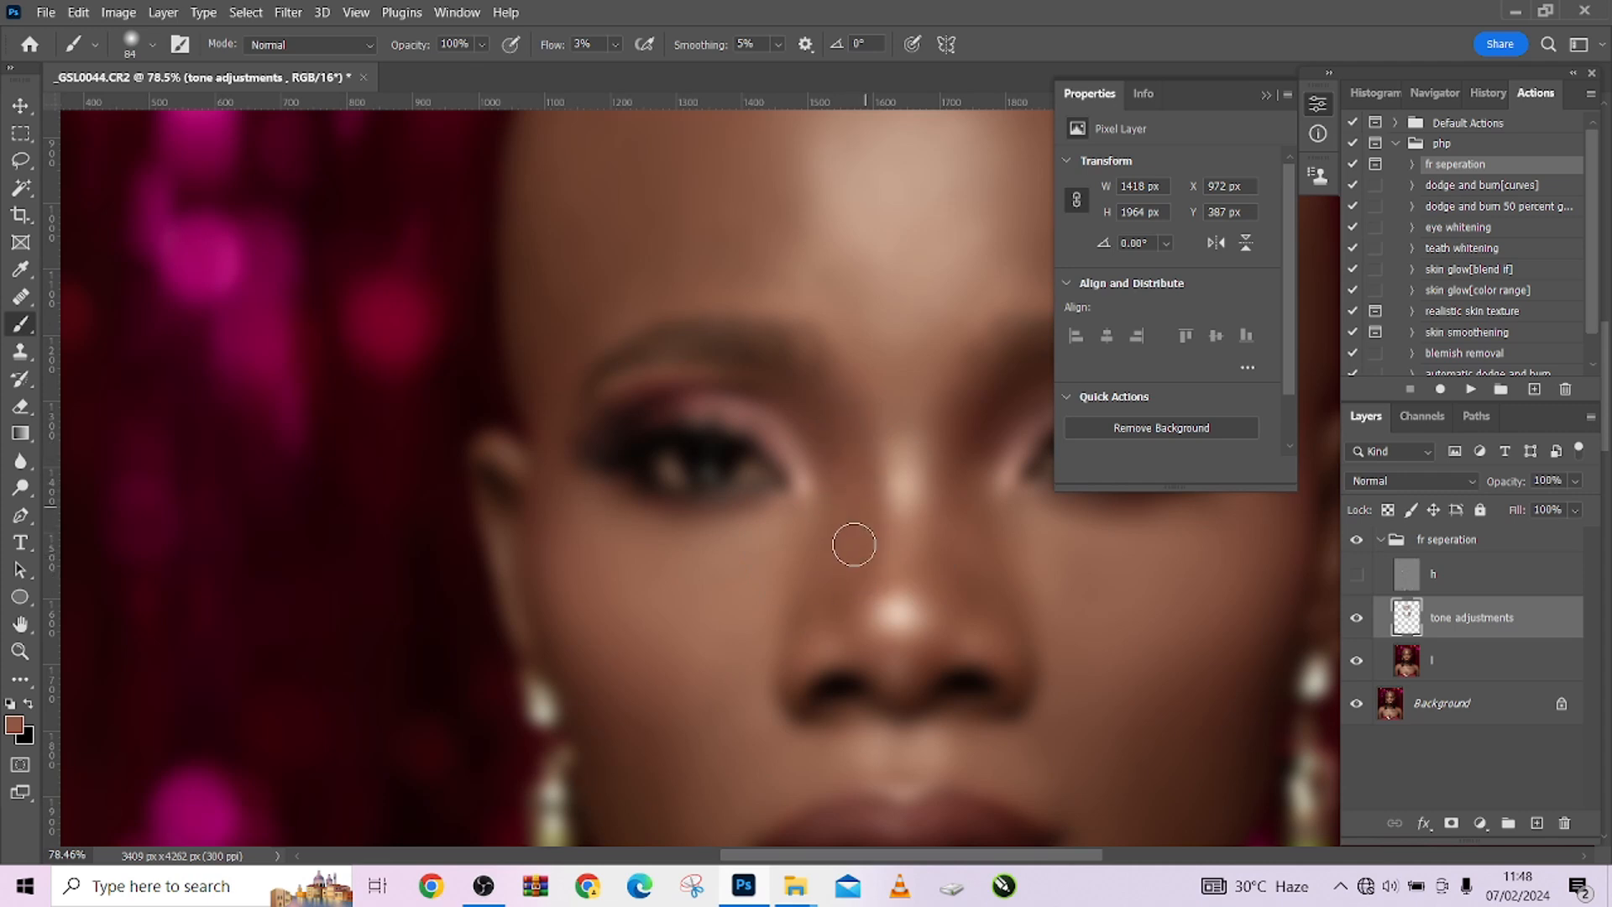
drag(858, 498, 848, 500)
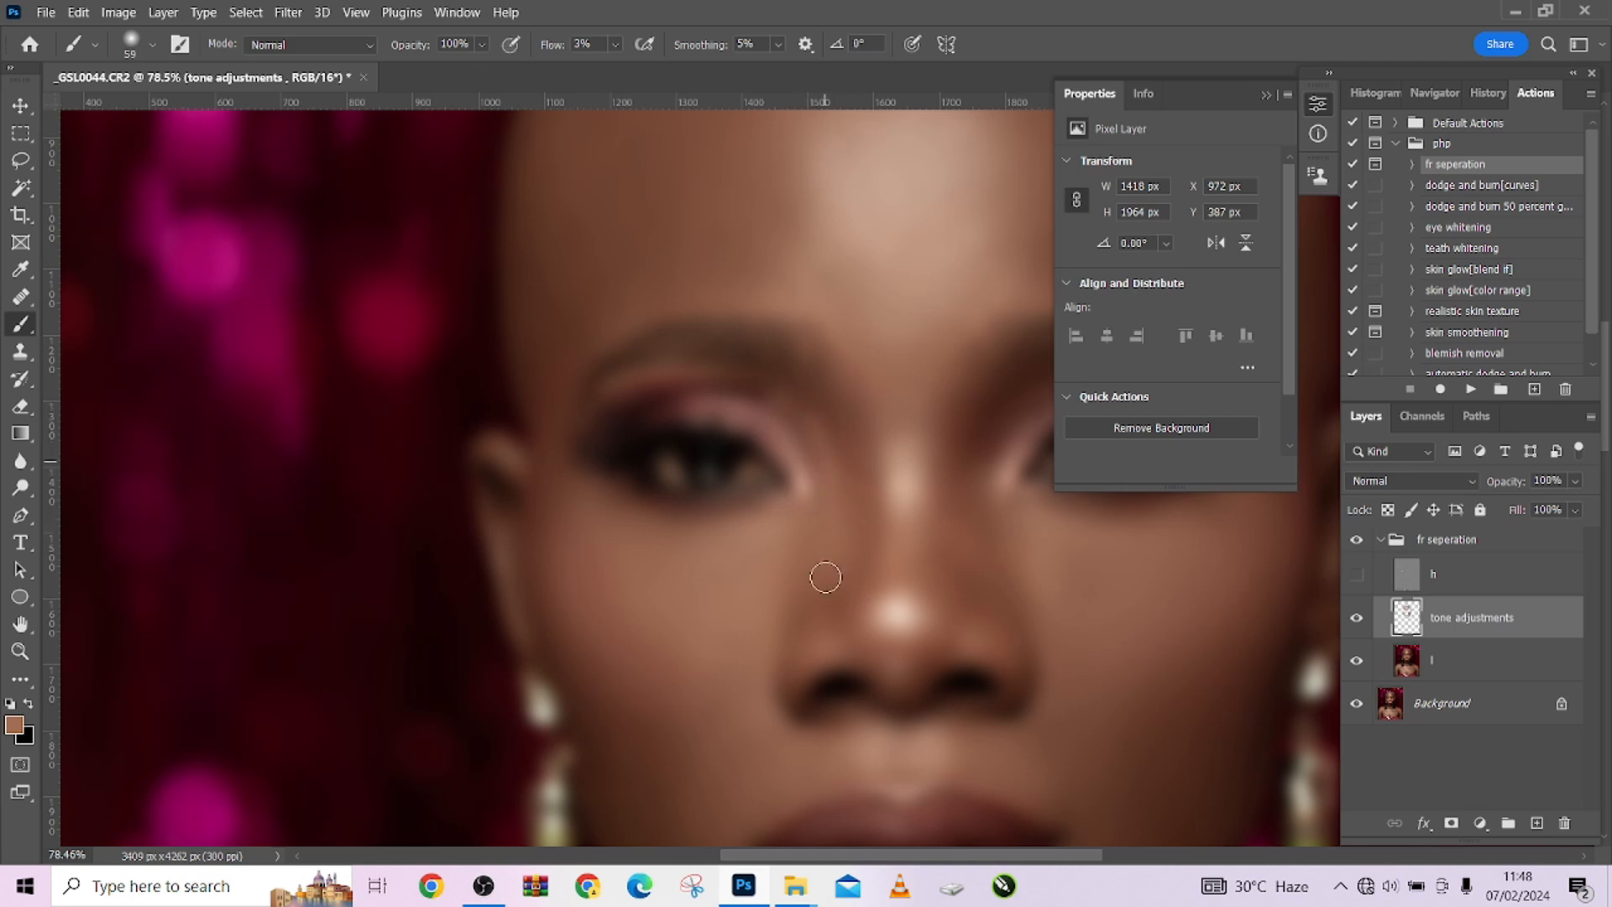
Step: Blend the tones along the right side of the nose beside the inner eye corner with resampled shades
drag(955, 546, 798, 574)
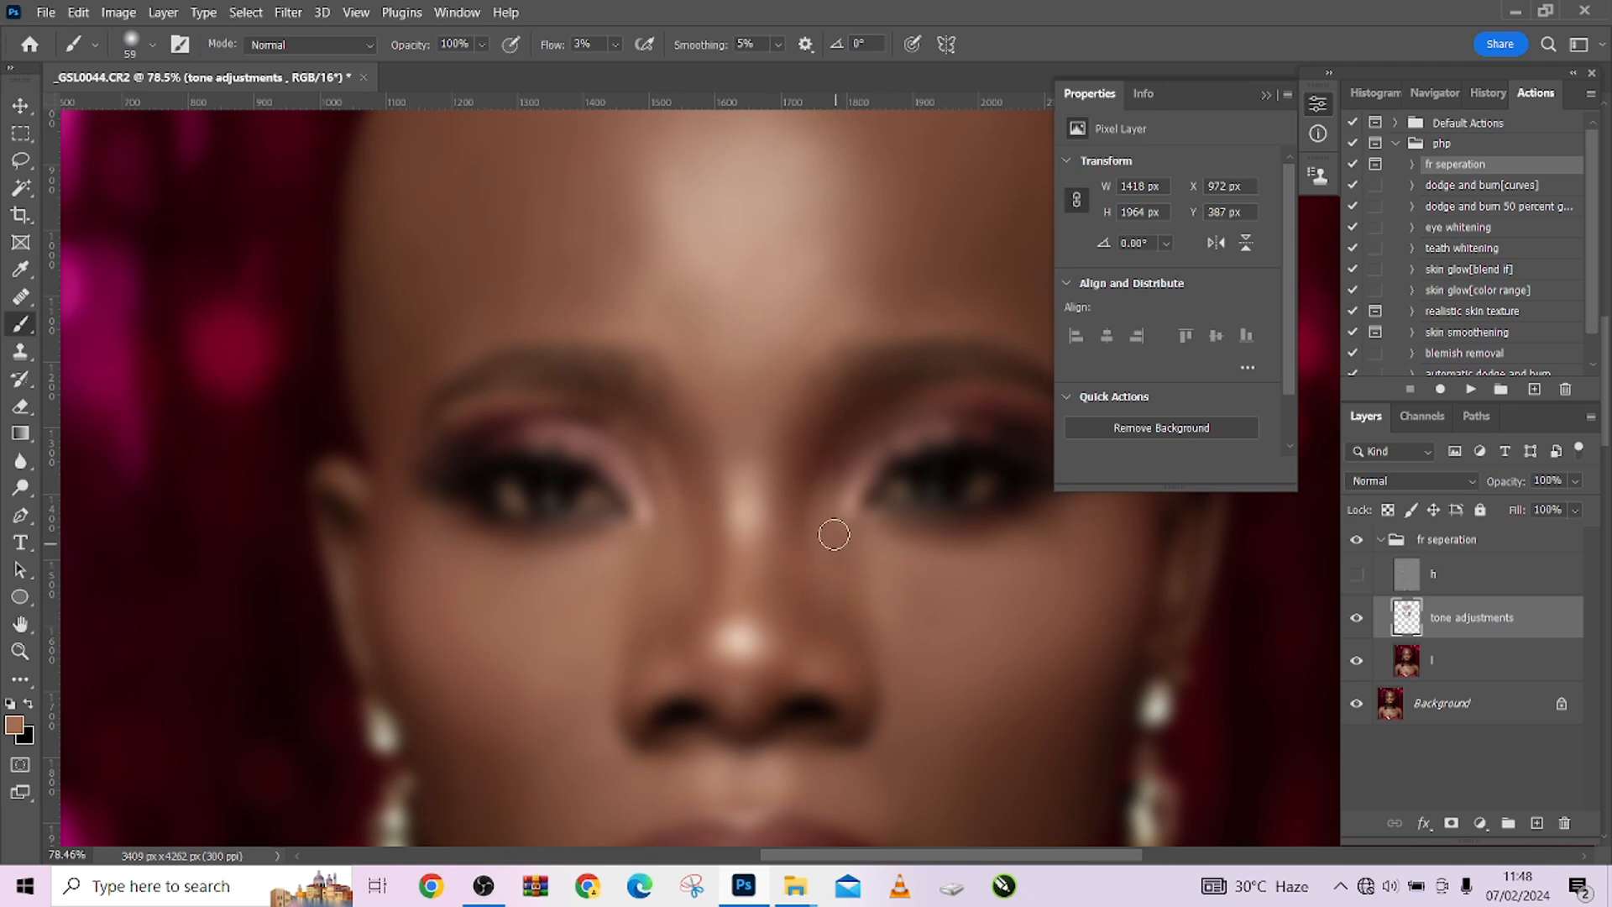
alt+right_click(887, 602)
mouse_move(878, 565)
mouse_down()
mouse_move(853, 564)
mouse_move(839, 535)
mouse_move(867, 576)
mouse_up()
alt+click(809, 489)
alt+right_click(796, 496)
Step: Even out the skin between the eyebrows with a 118 px brush and along the nose bridge with a 57 px brush
alt+right_click(751, 414)
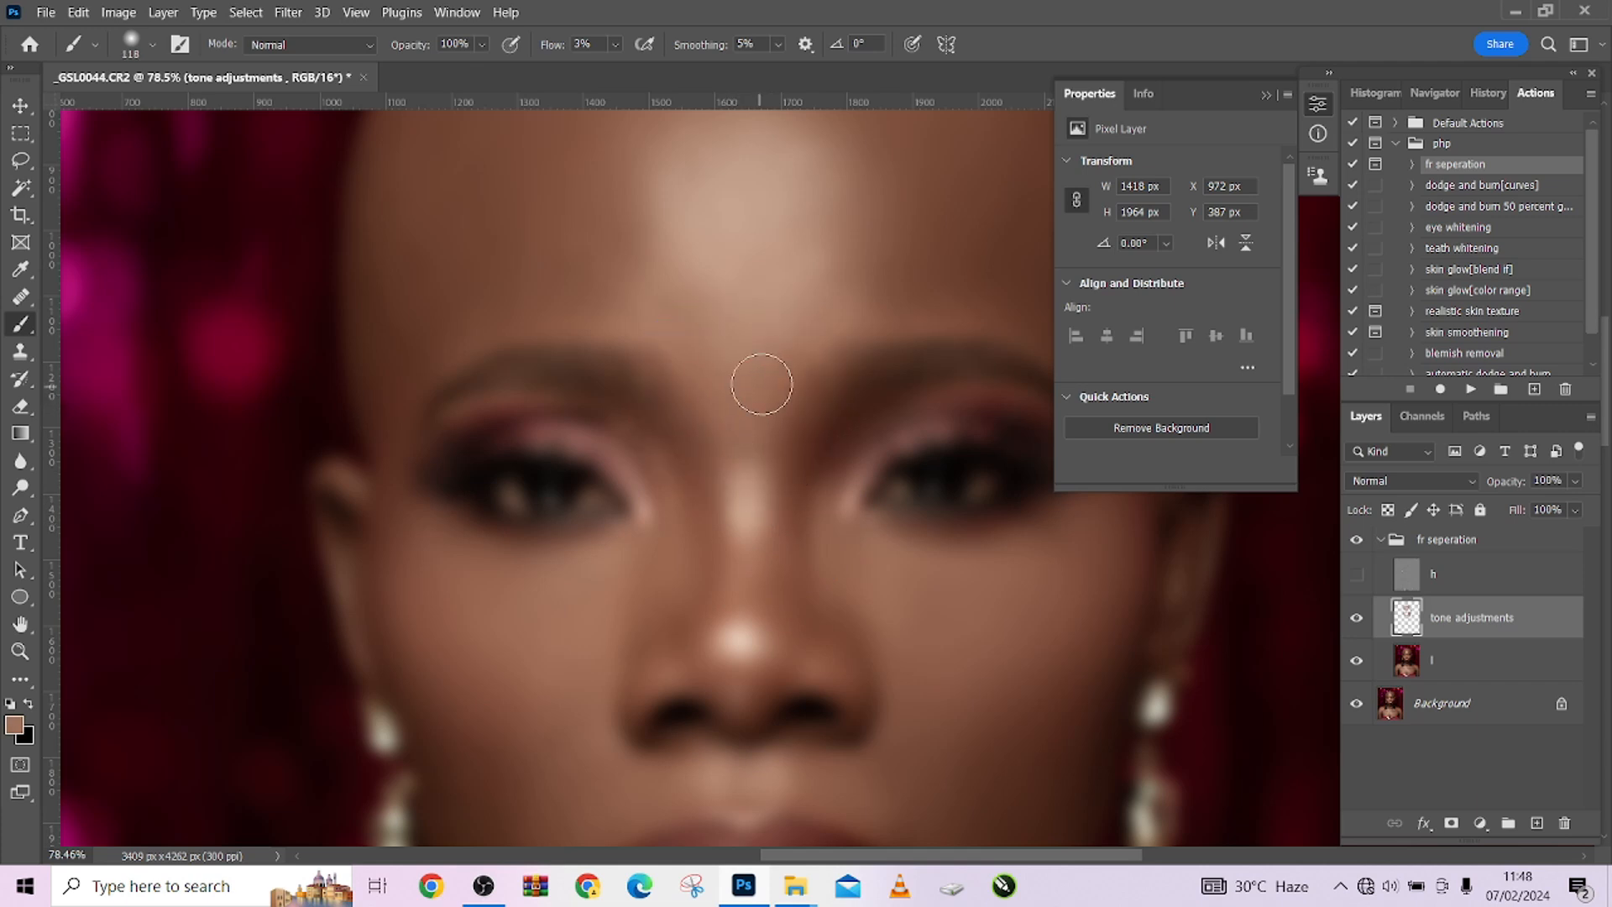
alt+click(775, 346)
alt+click(743, 573)
alt+right_click(753, 592)
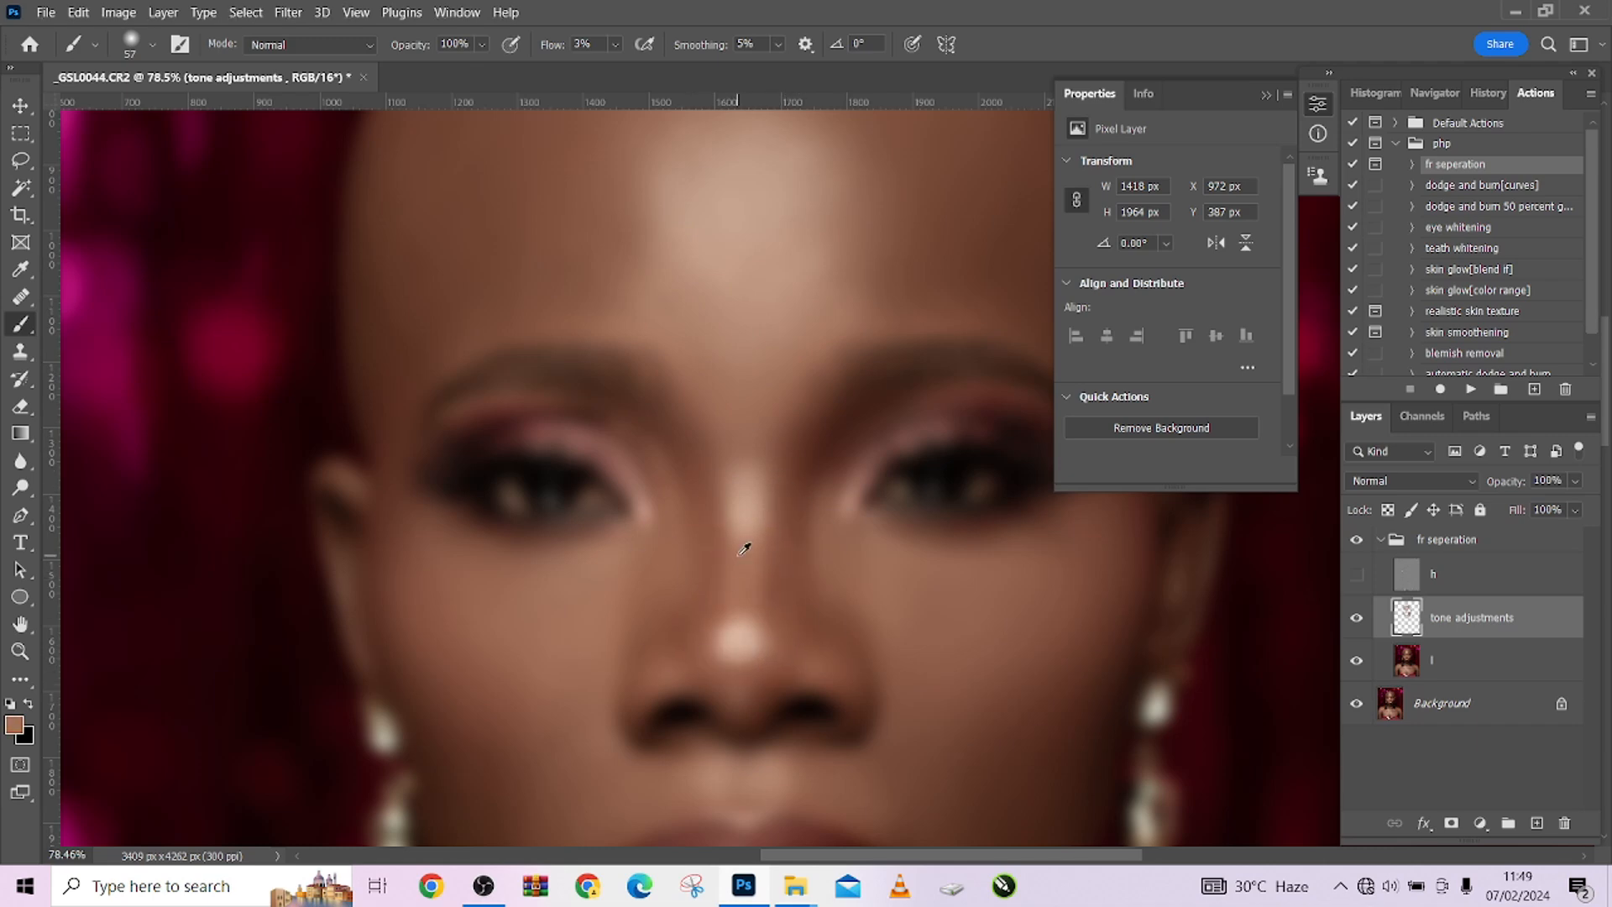
alt+click(782, 507)
scroll(791, 682, down, 5)
scroll(718, 661, up, 5)
alt+right_click(710, 638)
scroll(898, 586, down, 3)
Step: Enlarge the brush to 269 px and softly blend the forehead with resampled tones
alt+right_click(899, 496)
scroll(932, 575, down, 2)
alt+right_click(918, 475)
alt+click(912, 387)
drag(903, 436, 823, 434)
alt+click(989, 411)
drag(727, 502, 774, 416)
drag(960, 471, 797, 446)
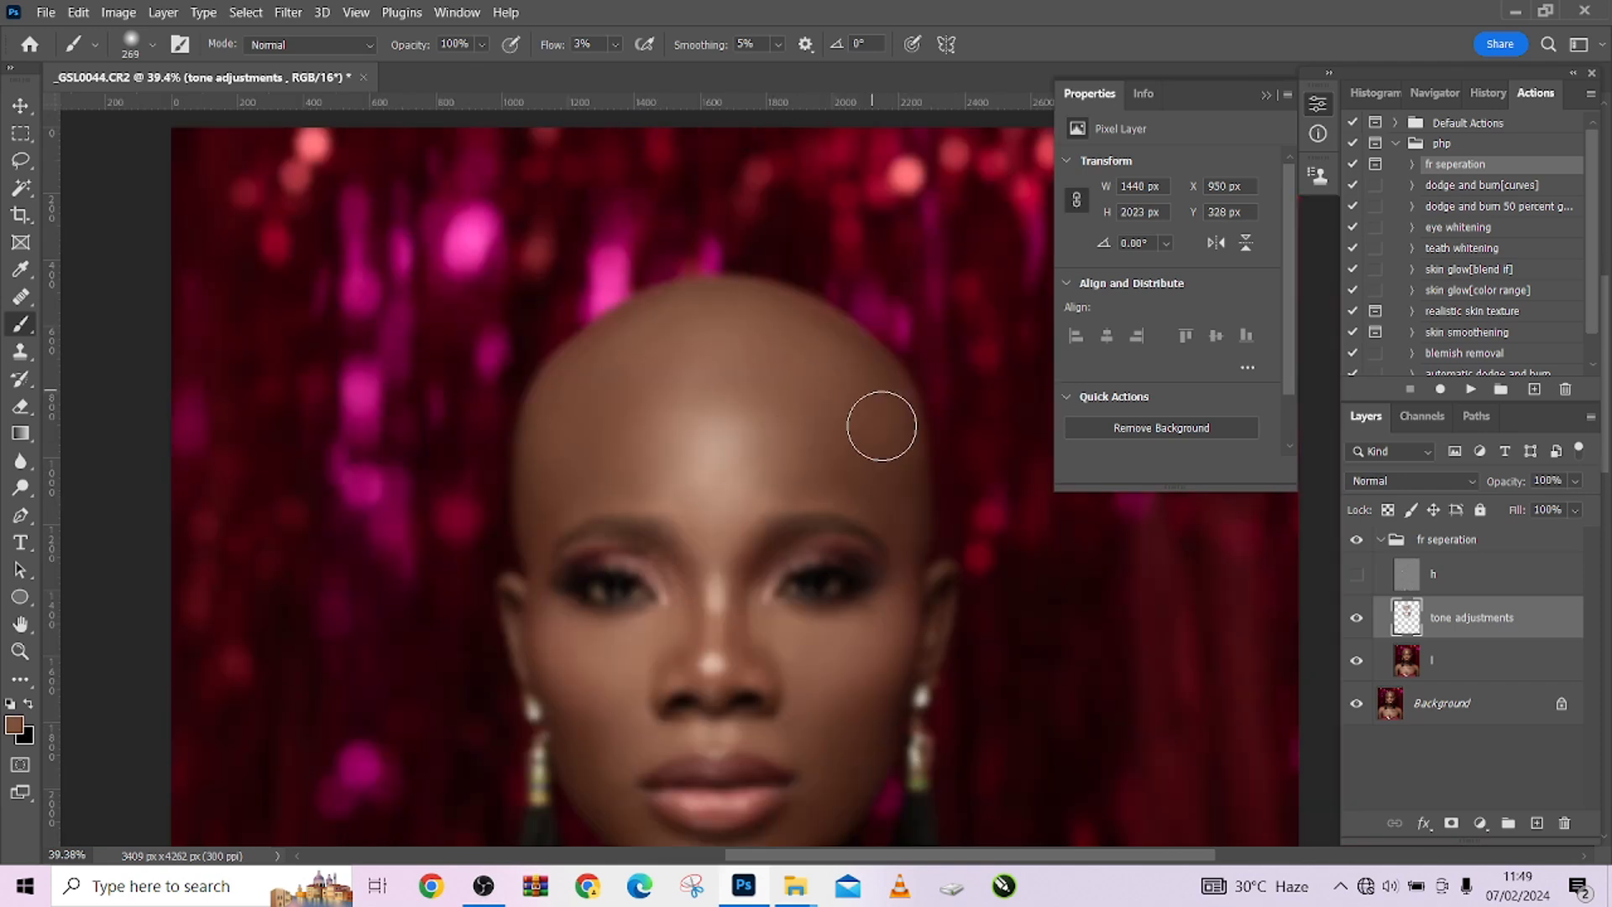
Step: Show the h texture layer and compare the portrait before and after the fr seperation retouching at several magnifications
scroll(846, 394, down, 3)
click(1357, 576)
scroll(790, 502, up, 1)
scroll(828, 565, down, 2)
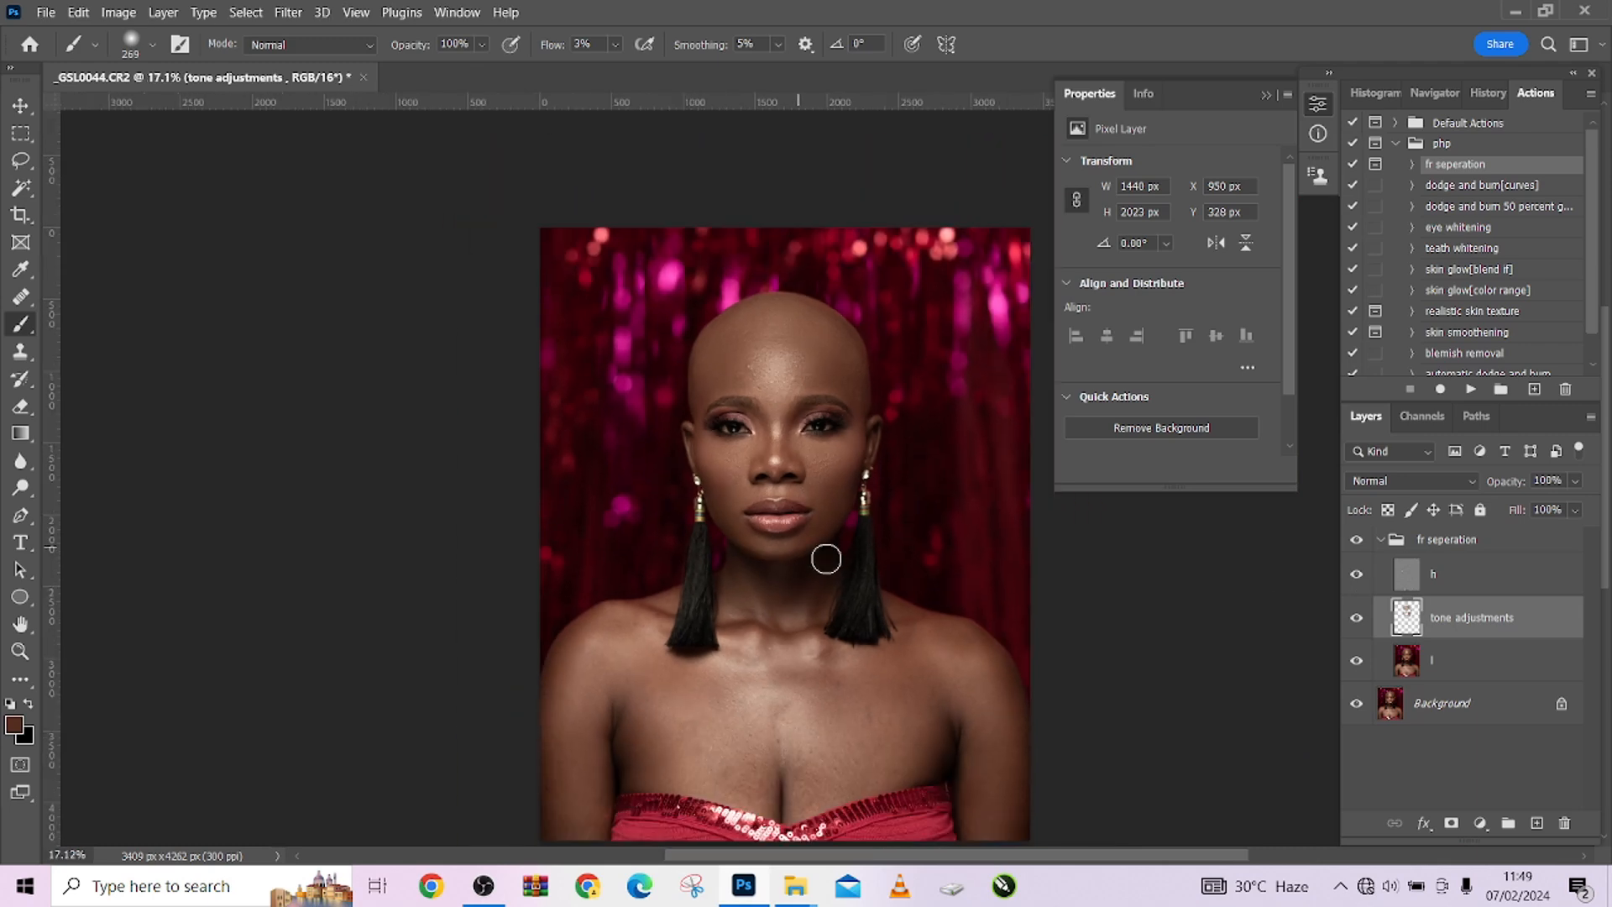
scroll(870, 572, up, 3)
click(1355, 541)
click(1354, 541)
click(1355, 542)
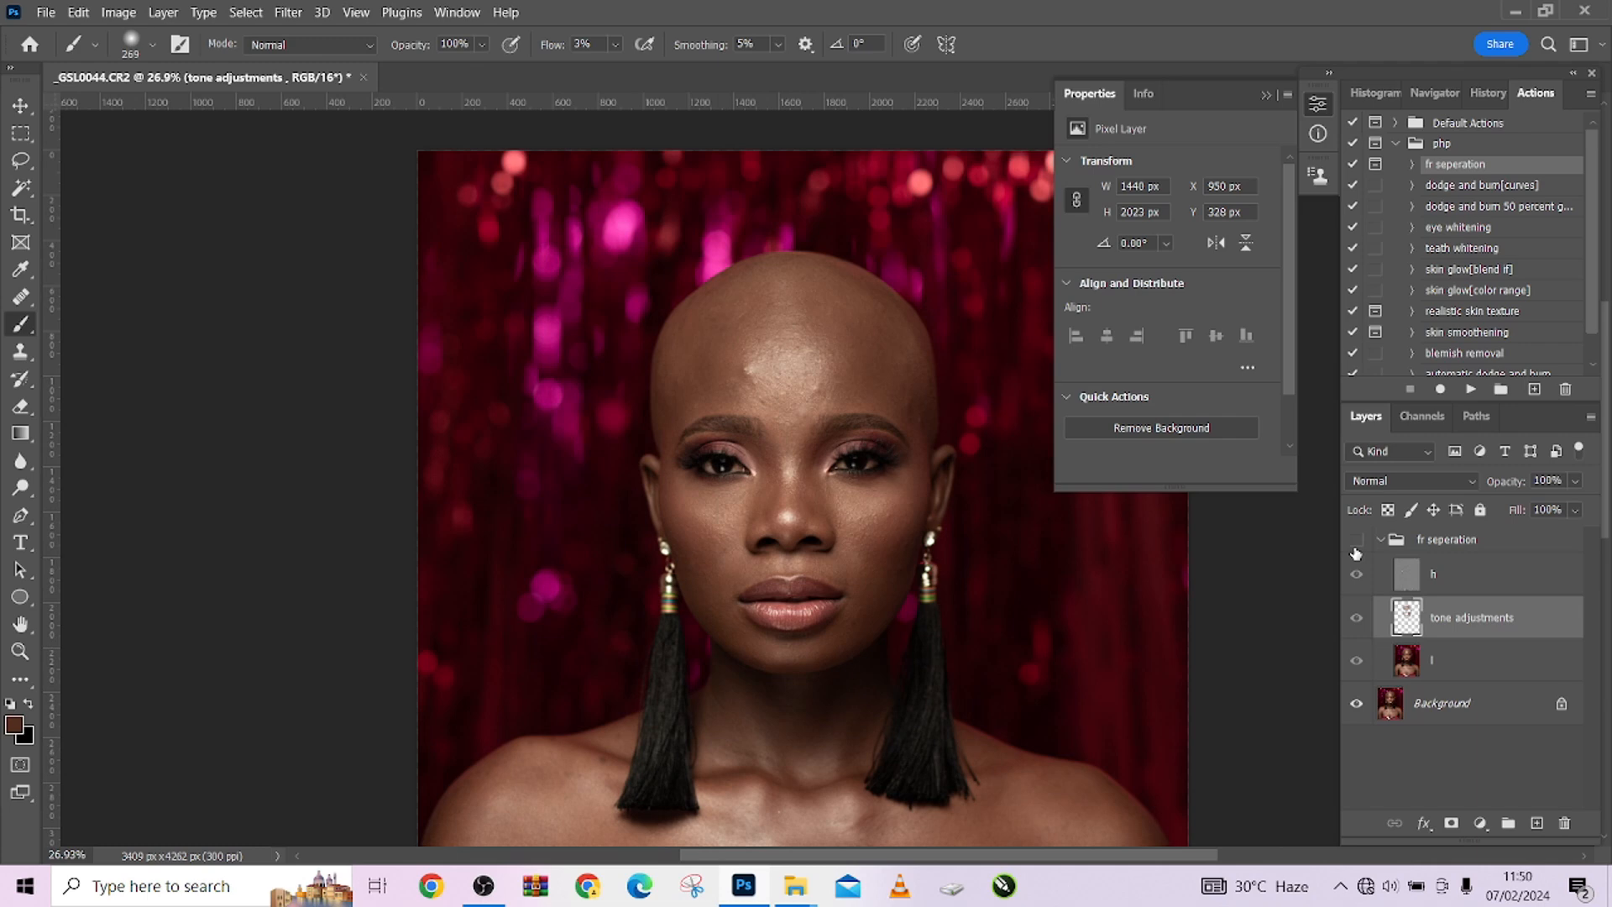
click(1355, 542)
click(1355, 542)
click(1355, 541)
scroll(937, 494, down, 2)
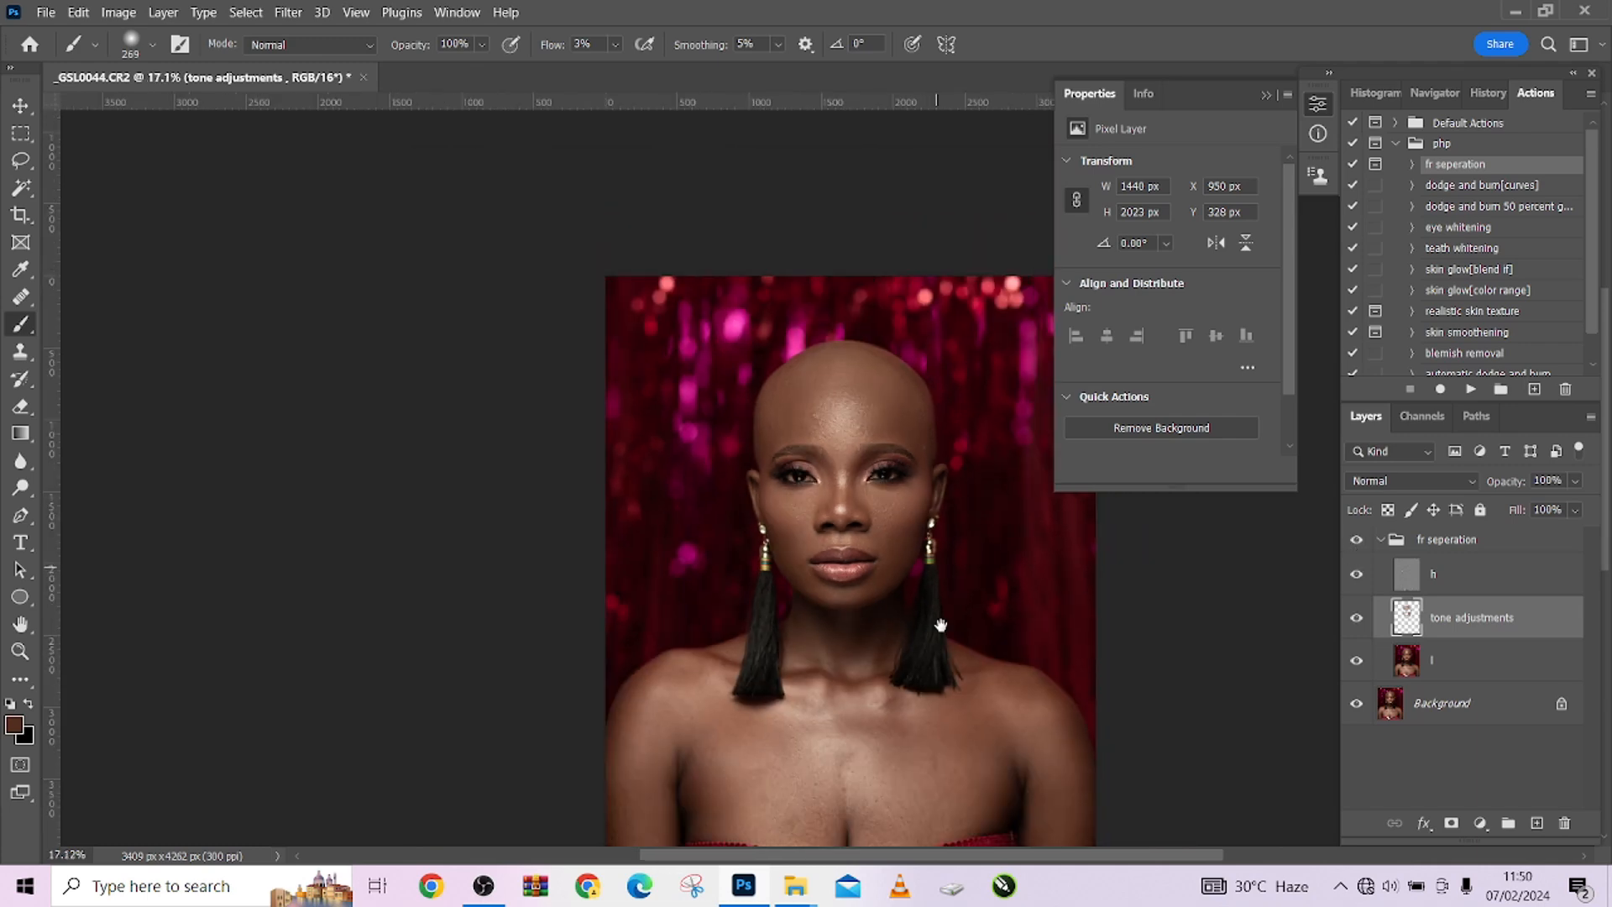
drag(939, 619, 873, 452)
click(1355, 542)
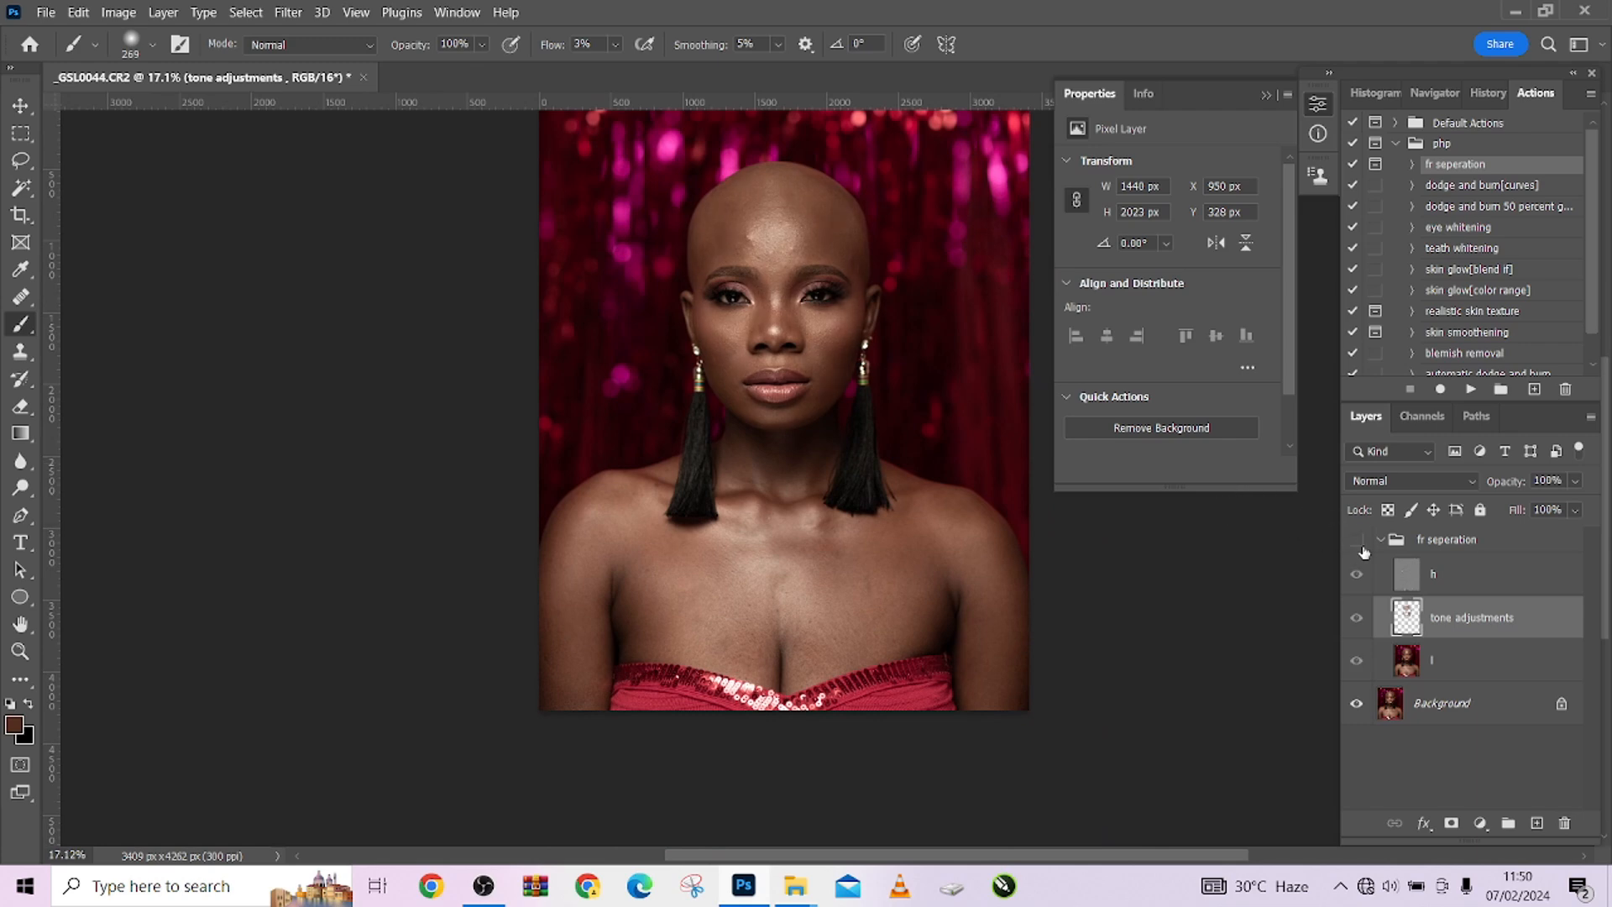
Step: Hide the h texture layer and even out the upper chest tones below the collarbone with resampled skin colours
click(1355, 542)
scroll(831, 532, up, 3)
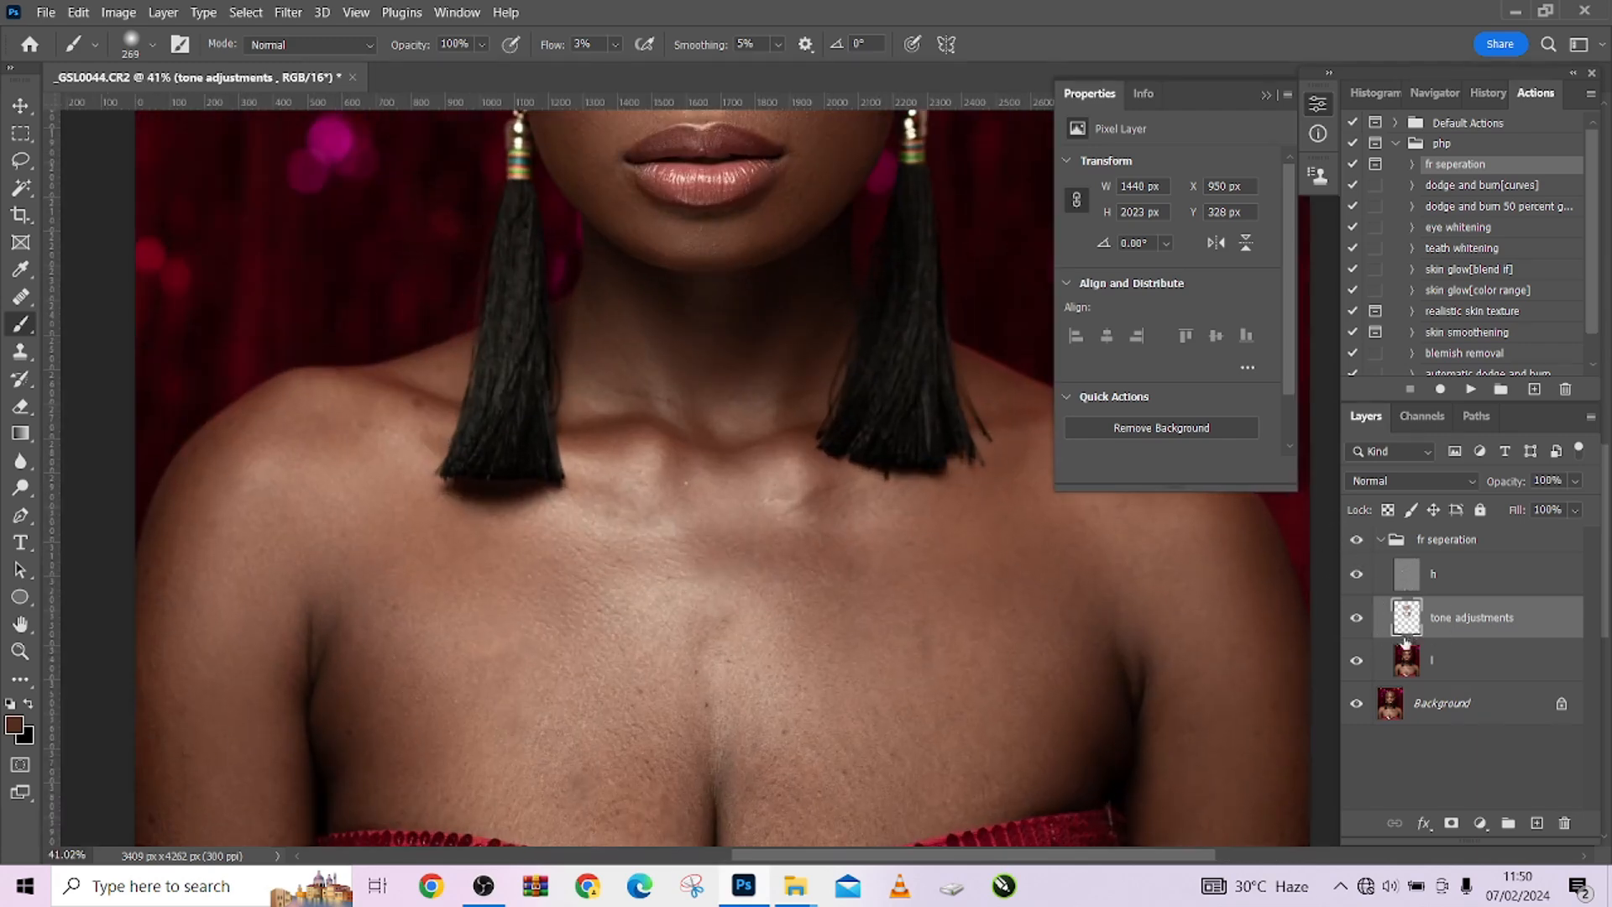
click(1356, 575)
scroll(796, 548, up, 1)
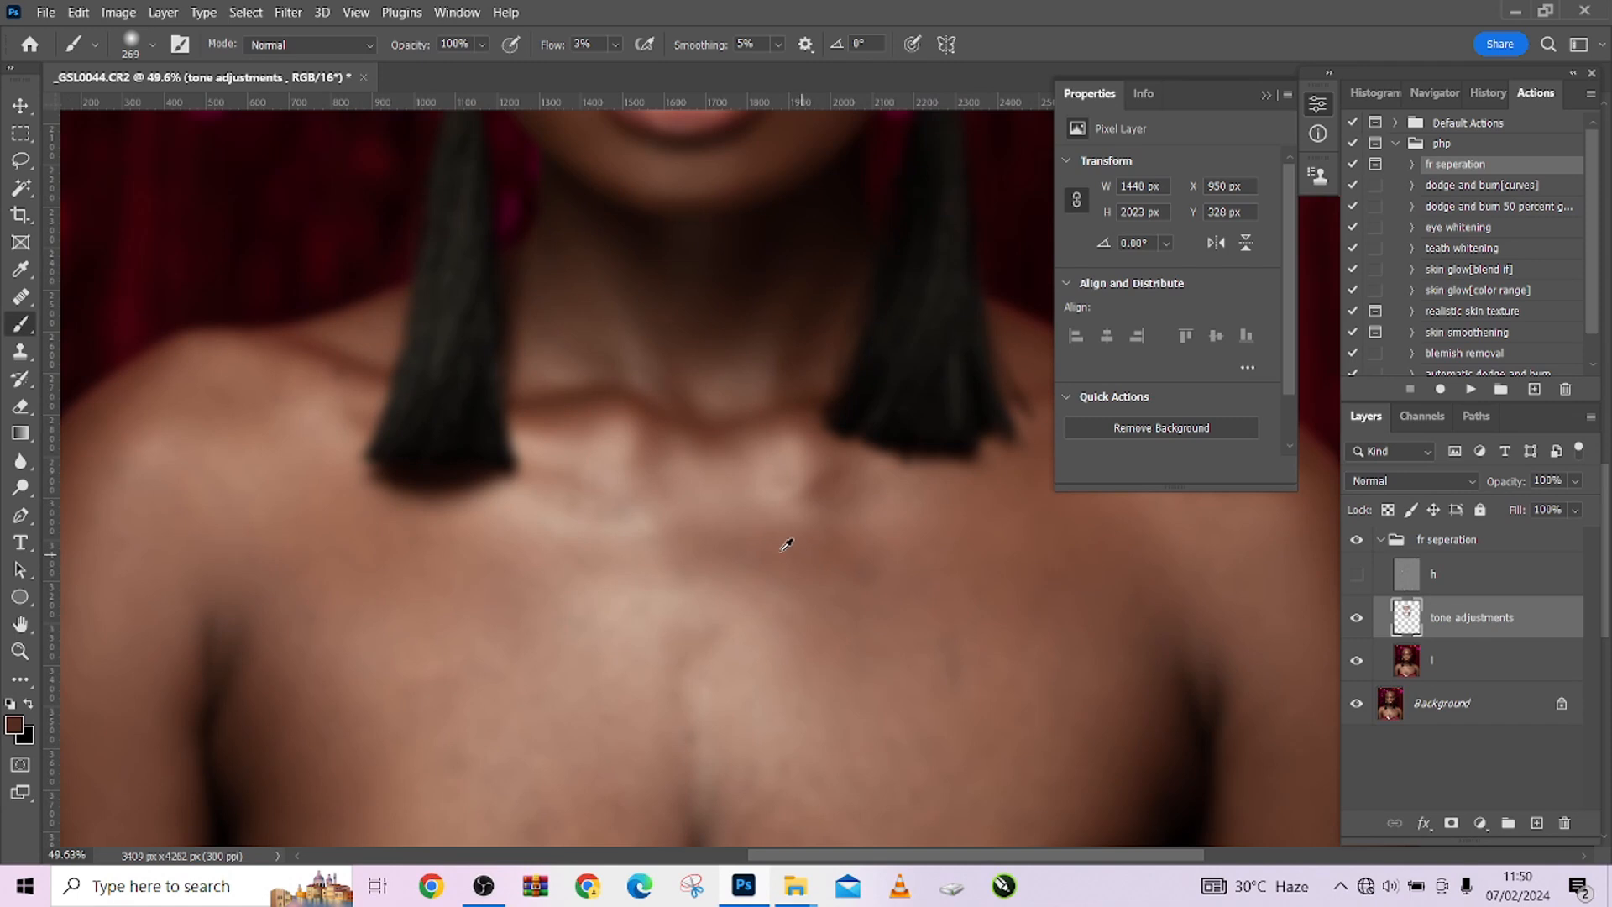
mouse_move(980, 560)
mouse_down()
mouse_move(919, 547)
mouse_move(735, 558)
mouse_move(711, 588)
mouse_move(786, 589)
mouse_up()
alt+click(699, 586)
drag(781, 582, 792, 587)
alt+click(804, 580)
drag(781, 686, 799, 462)
Step: Blend the lower chest around the cleavage and the centre of the chest using sampled colours and a smaller brush
alt+click(616, 591)
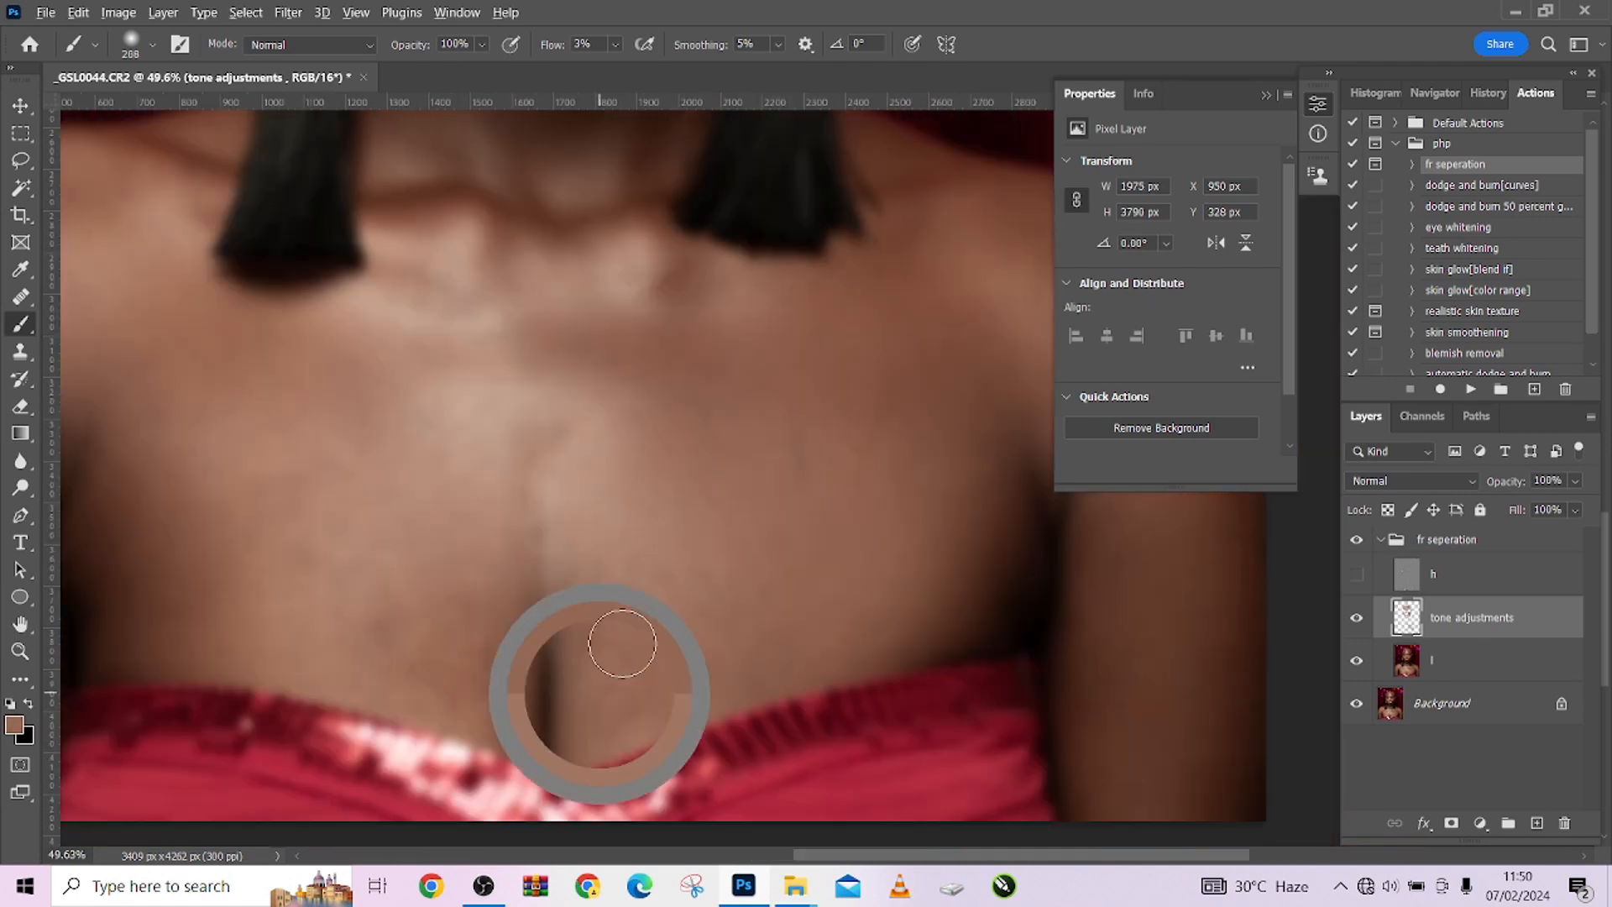
drag(616, 679, 963, 710)
alt+click(644, 573)
drag(645, 572, 752, 666)
mouse_move(866, 374)
mouse_down()
mouse_move(702, 464)
mouse_move(749, 506)
mouse_up()
drag(783, 361, 699, 359)
drag(549, 325, 526, 406)
alt+click(735, 506)
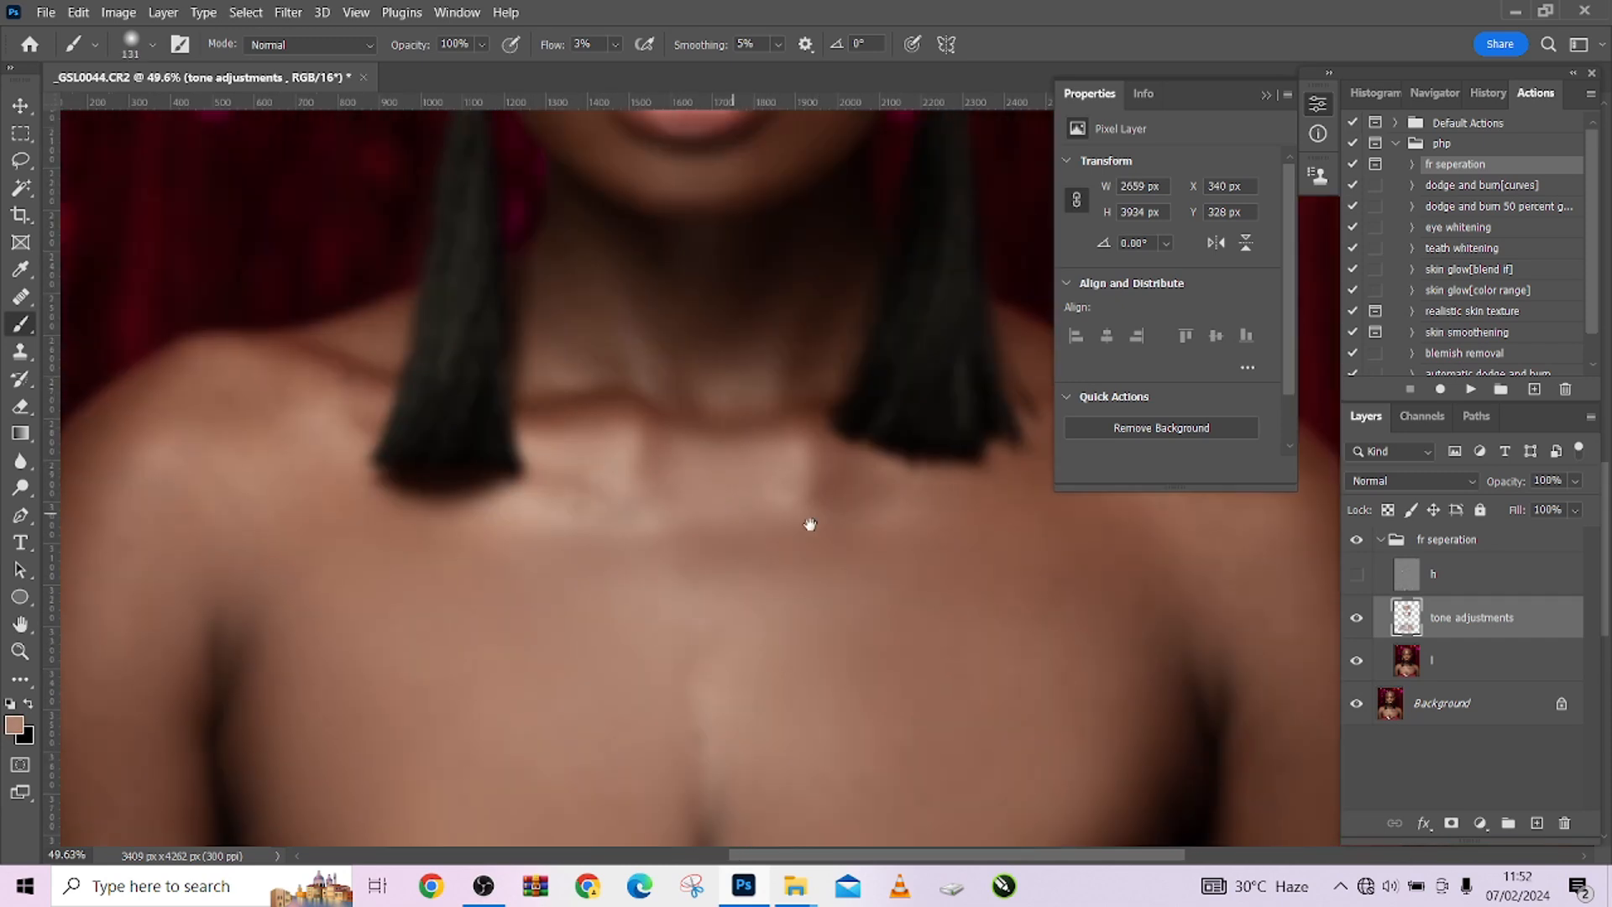
Step: Smooth the tones across the outer shoulder on the image's left side with resampled skin shades
drag(783, 521, 834, 529)
mouse_move(287, 513)
mouse_down()
mouse_move(337, 517)
mouse_move(387, 361)
mouse_up()
alt+click(353, 422)
drag(349, 426, 302, 471)
drag(295, 399, 217, 489)
mouse_move(290, 337)
mouse_down()
mouse_move(327, 252)
mouse_move(230, 376)
mouse_move(321, 283)
mouse_up()
mouse_move(328, 291)
mouse_down()
mouse_move(422, 185)
mouse_move(330, 321)
mouse_up()
alt+click(293, 374)
mouse_move(287, 384)
mouse_down()
mouse_move(271, 457)
mouse_move(267, 373)
mouse_move(270, 502)
mouse_up()
alt+click(298, 593)
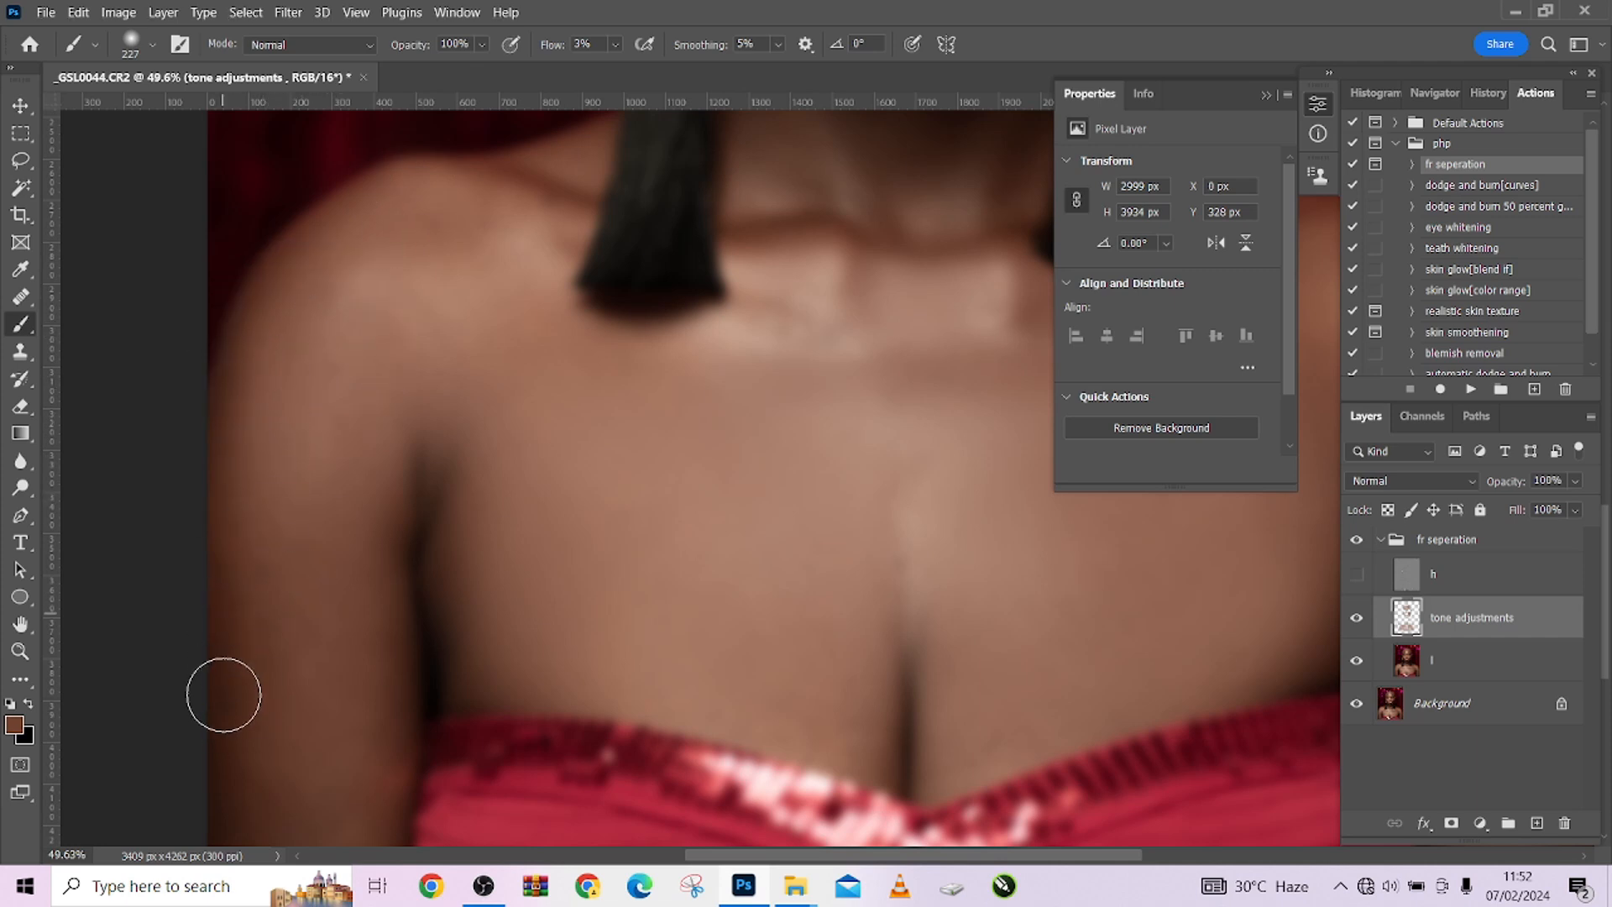
Step: Blend the upper arm on the image's left side with sampled tones, starting with a 227 px brush
drag(246, 659, 249, 454)
mouse_move(256, 532)
mouse_down()
mouse_move(247, 643)
mouse_move(288, 603)
mouse_up()
alt+click(287, 604)
mouse_move(288, 484)
mouse_down()
mouse_move(301, 612)
mouse_move(263, 557)
mouse_move(237, 623)
mouse_move(244, 558)
mouse_move(300, 470)
mouse_move(330, 576)
mouse_up()
alt+click(334, 504)
mouse_move(343, 522)
mouse_down()
mouse_move(320, 754)
mouse_move(342, 661)
mouse_move(334, 511)
mouse_move(278, 381)
mouse_up()
scroll(370, 349, up, 3)
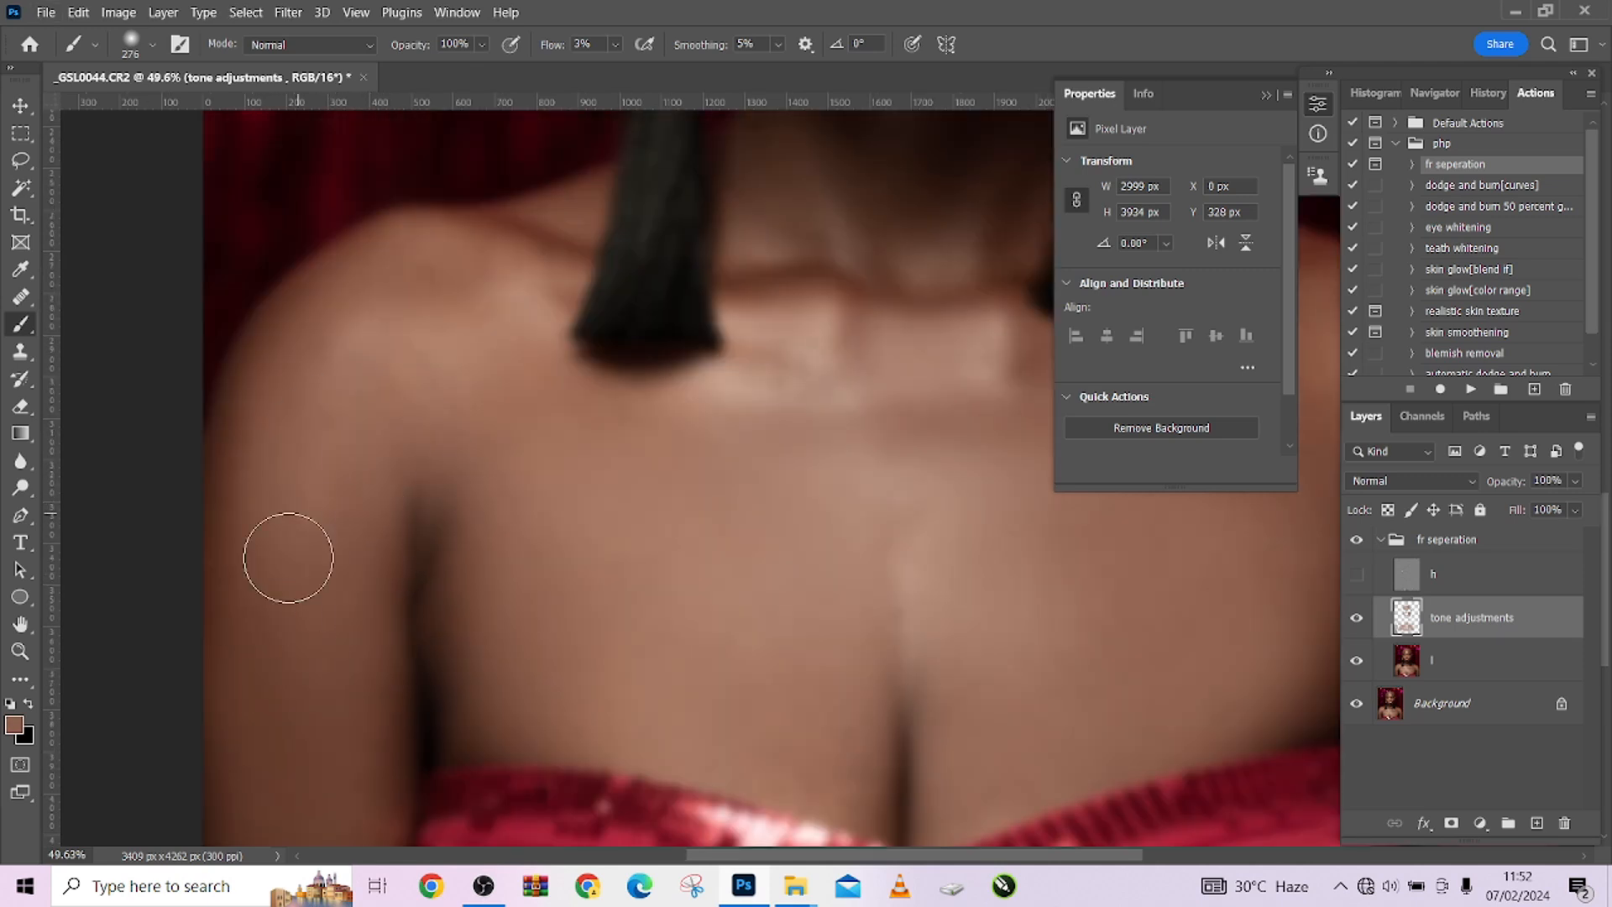
Step: Even out the skin between the image-left shoulder and collarbone with resampled tones and a 276 px brush
scroll(334, 568, up, 3)
drag(361, 466, 481, 143)
alt+click(428, 395)
drag(439, 558, 450, 572)
scroll(414, 633, down, 3)
drag(535, 328, 609, 579)
alt+click(608, 579)
scroll(554, 601, up, 3)
click(1565, 697)
Step: Blend the neck and the area between the earring tassels with a 193 px brush and sampled dark and mid tones
drag(653, 489, 630, 490)
alt+click(840, 511)
drag(842, 504, 743, 635)
alt+click(763, 603)
alt+click(731, 537)
alt+click(897, 604)
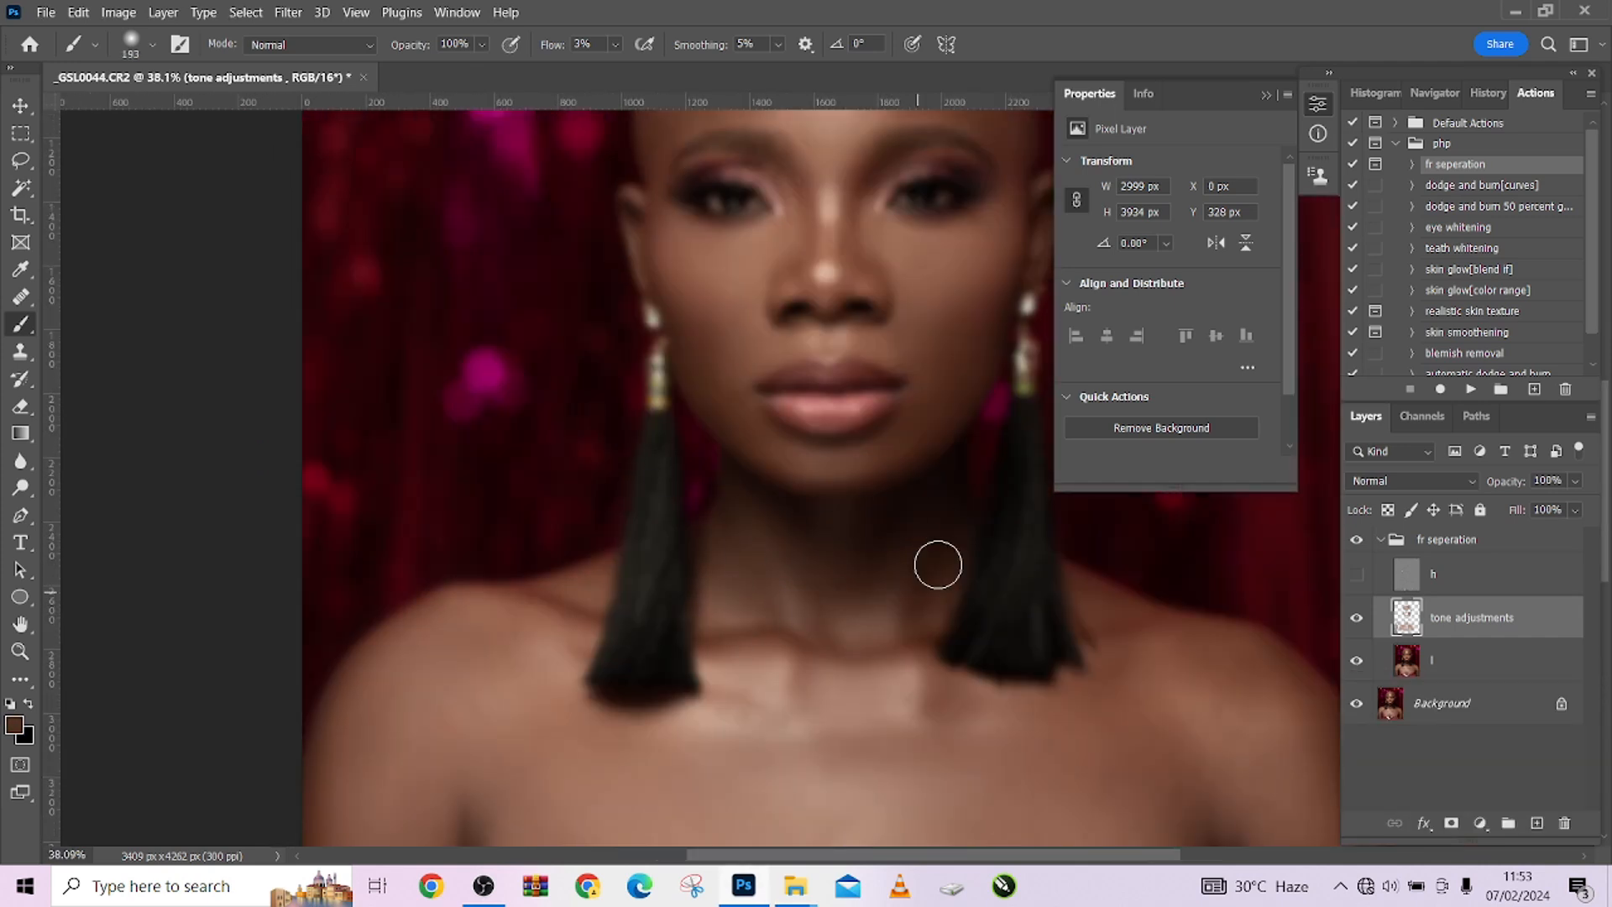
drag(1022, 716, 796, 534)
drag(844, 597, 890, 598)
alt+click(778, 644)
alt+click(675, 519)
alt+click(760, 518)
Step: Enlarge the brush and smooth the tones over the shoulder and upper arm on the image's right side
drag(1043, 518, 734, 579)
mouse_move(767, 588)
mouse_down()
mouse_move(734, 587)
mouse_move(608, 412)
mouse_up()
drag(625, 605, 601, 763)
drag(619, 704, 611, 575)
scroll(640, 425, up, 2)
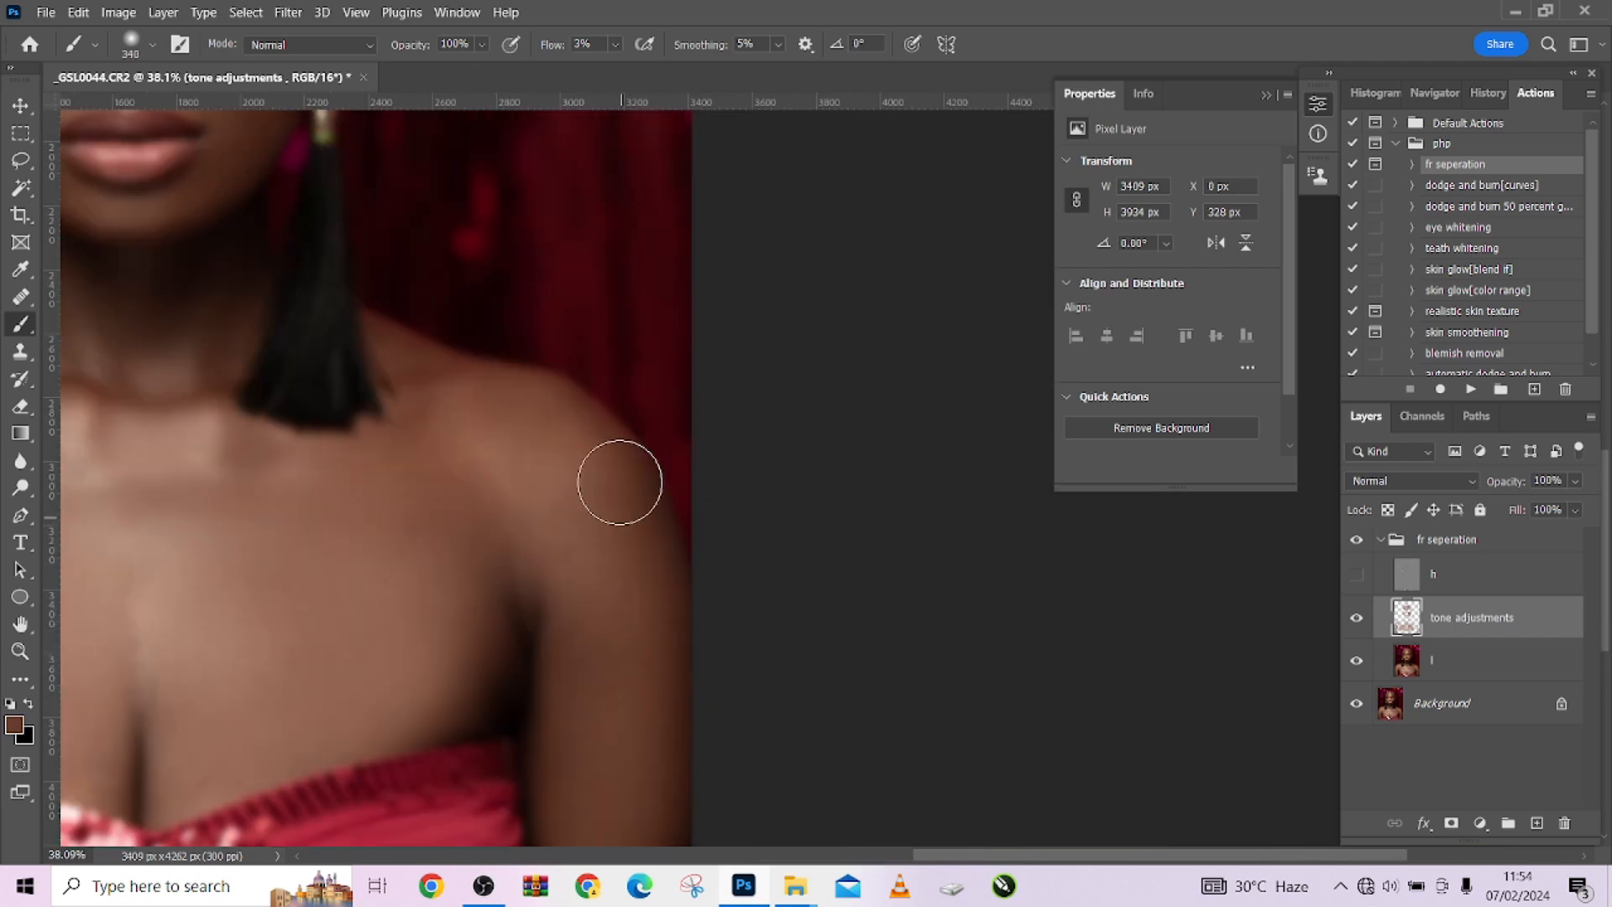
Step: Even out the chest beside the underarm on the image's right side with resampled skin colours
scroll(562, 441, down, 3)
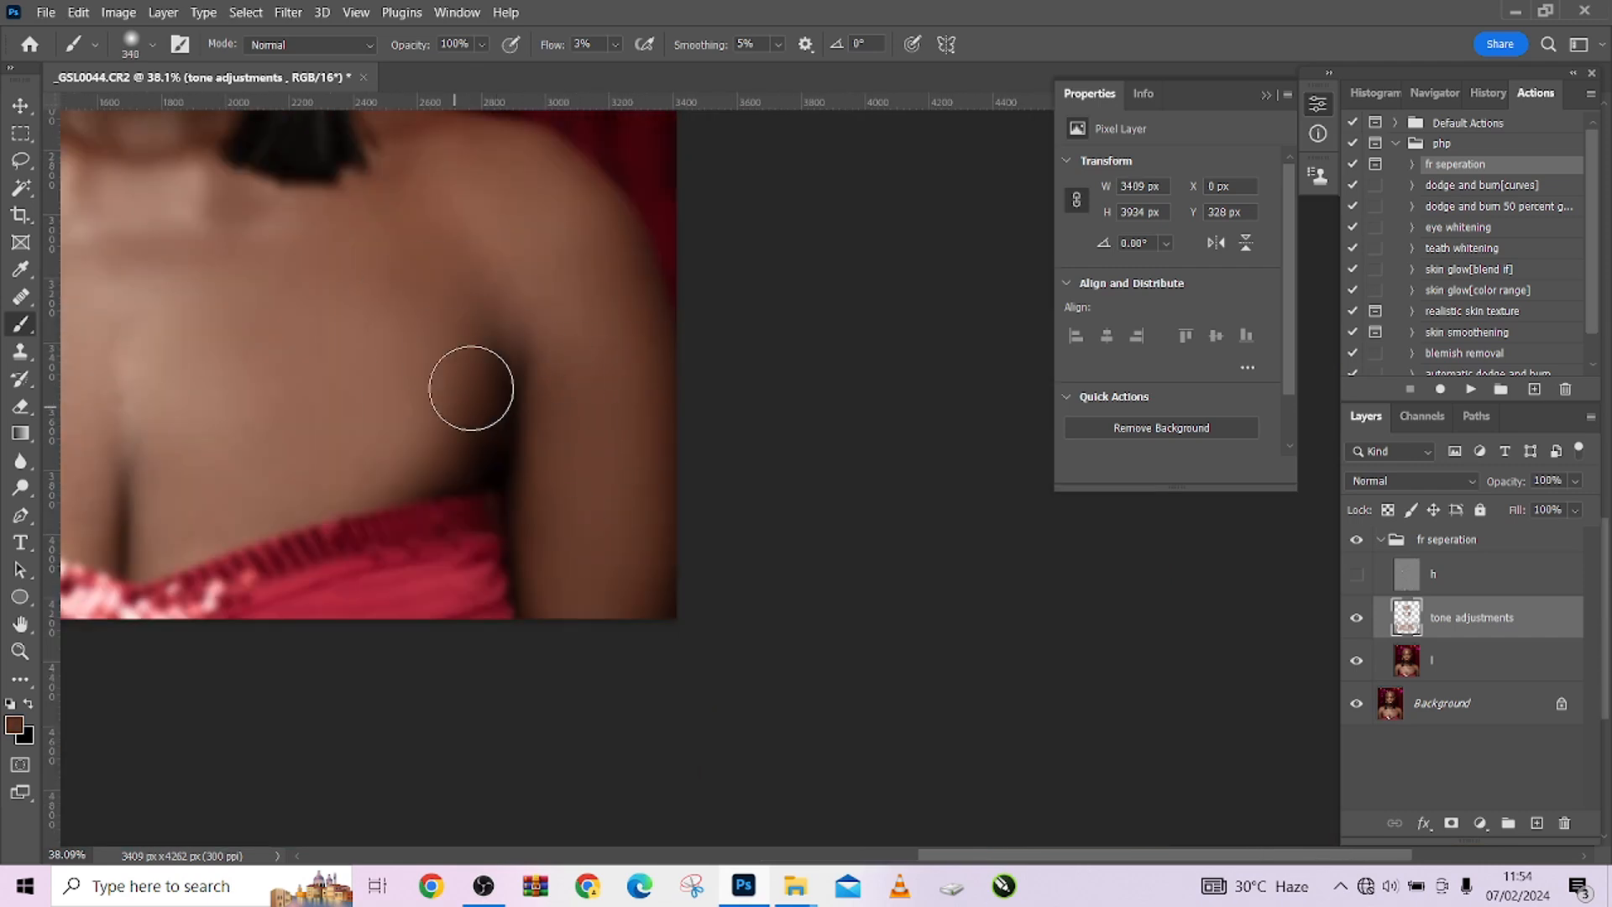
scroll(433, 445, left, 1)
alt+click(173, 470)
drag(318, 289, 356, 518)
alt+click(356, 518)
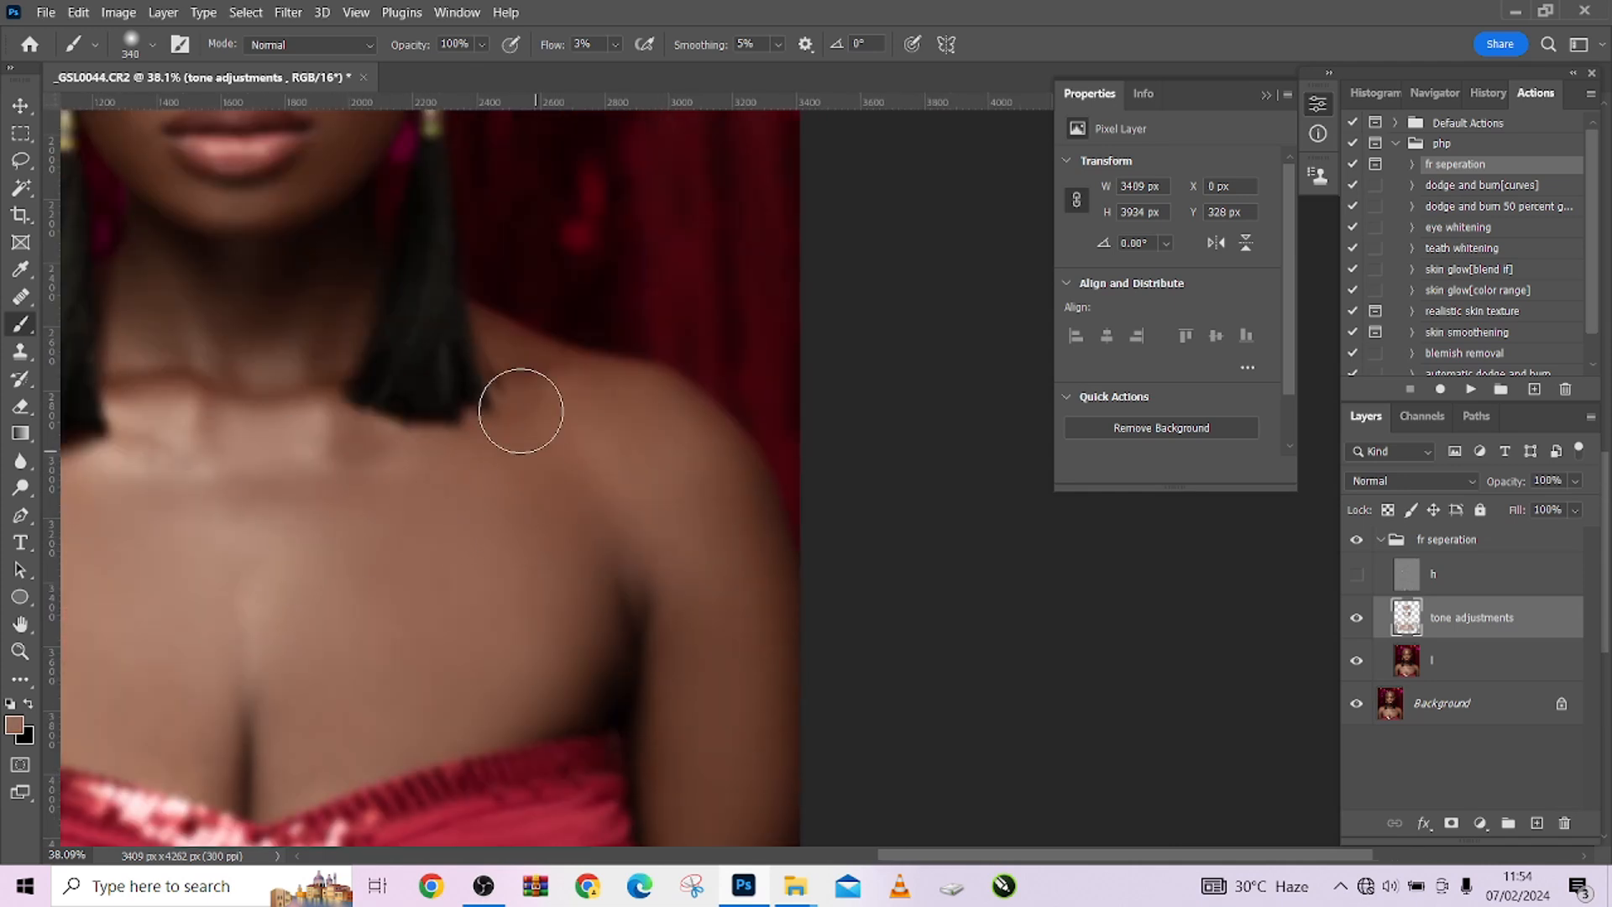
drag(978, 617, 774, 565)
drag(597, 603, 796, 722)
Step: Show the h texture layer again and compare the portrait with and without the fr seperation group
click(1355, 569)
scroll(792, 588, down, 5)
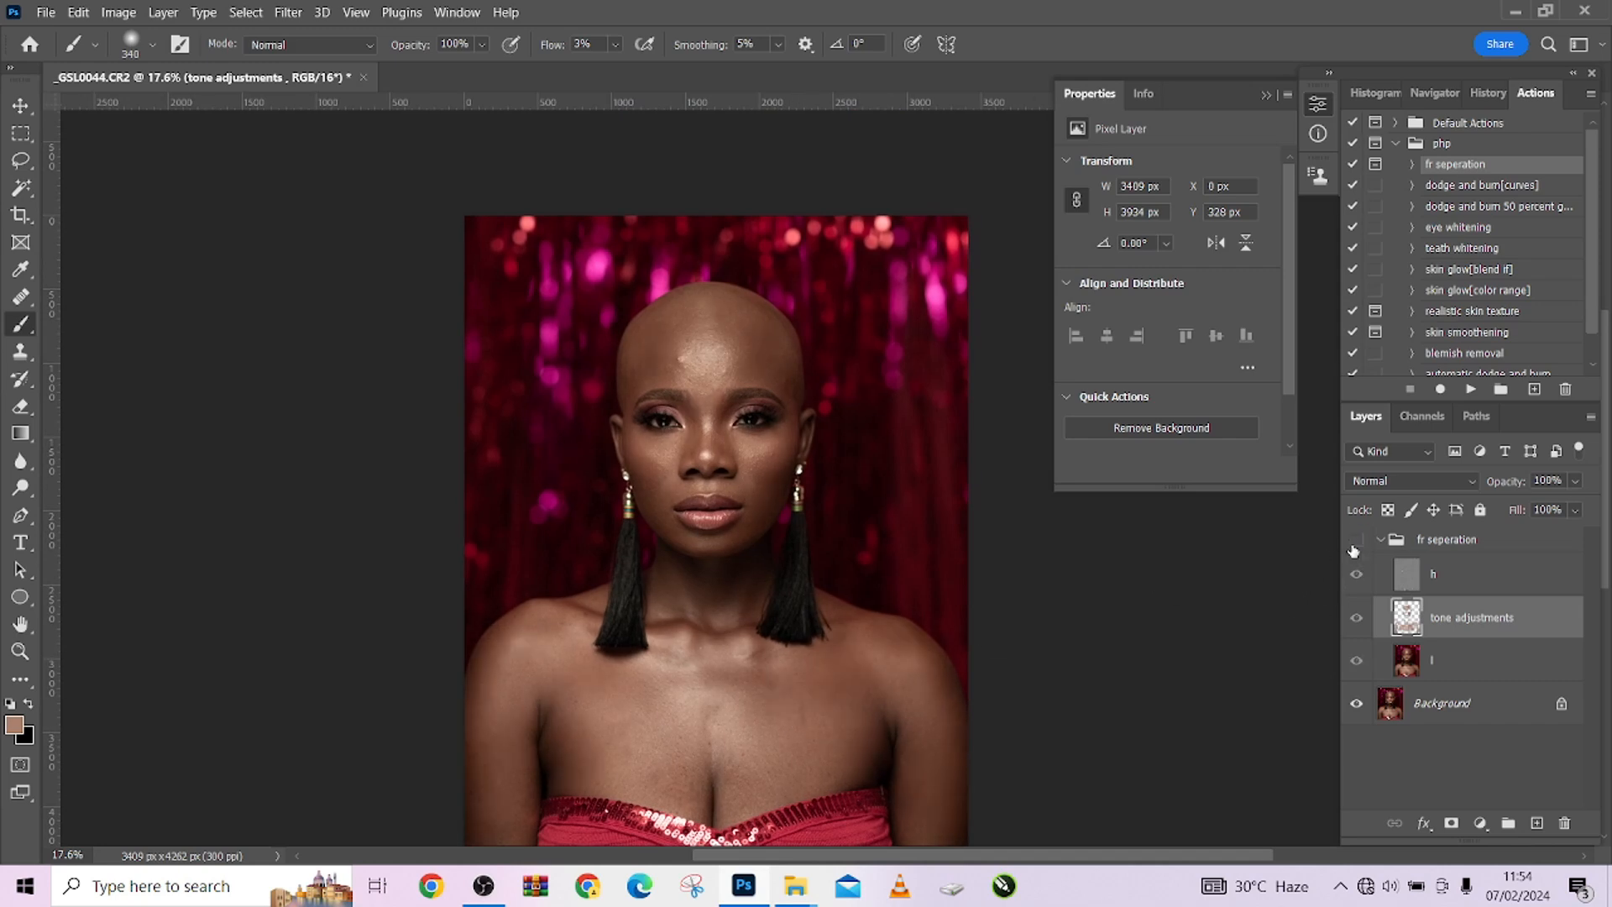
scroll(705, 470, up, 4)
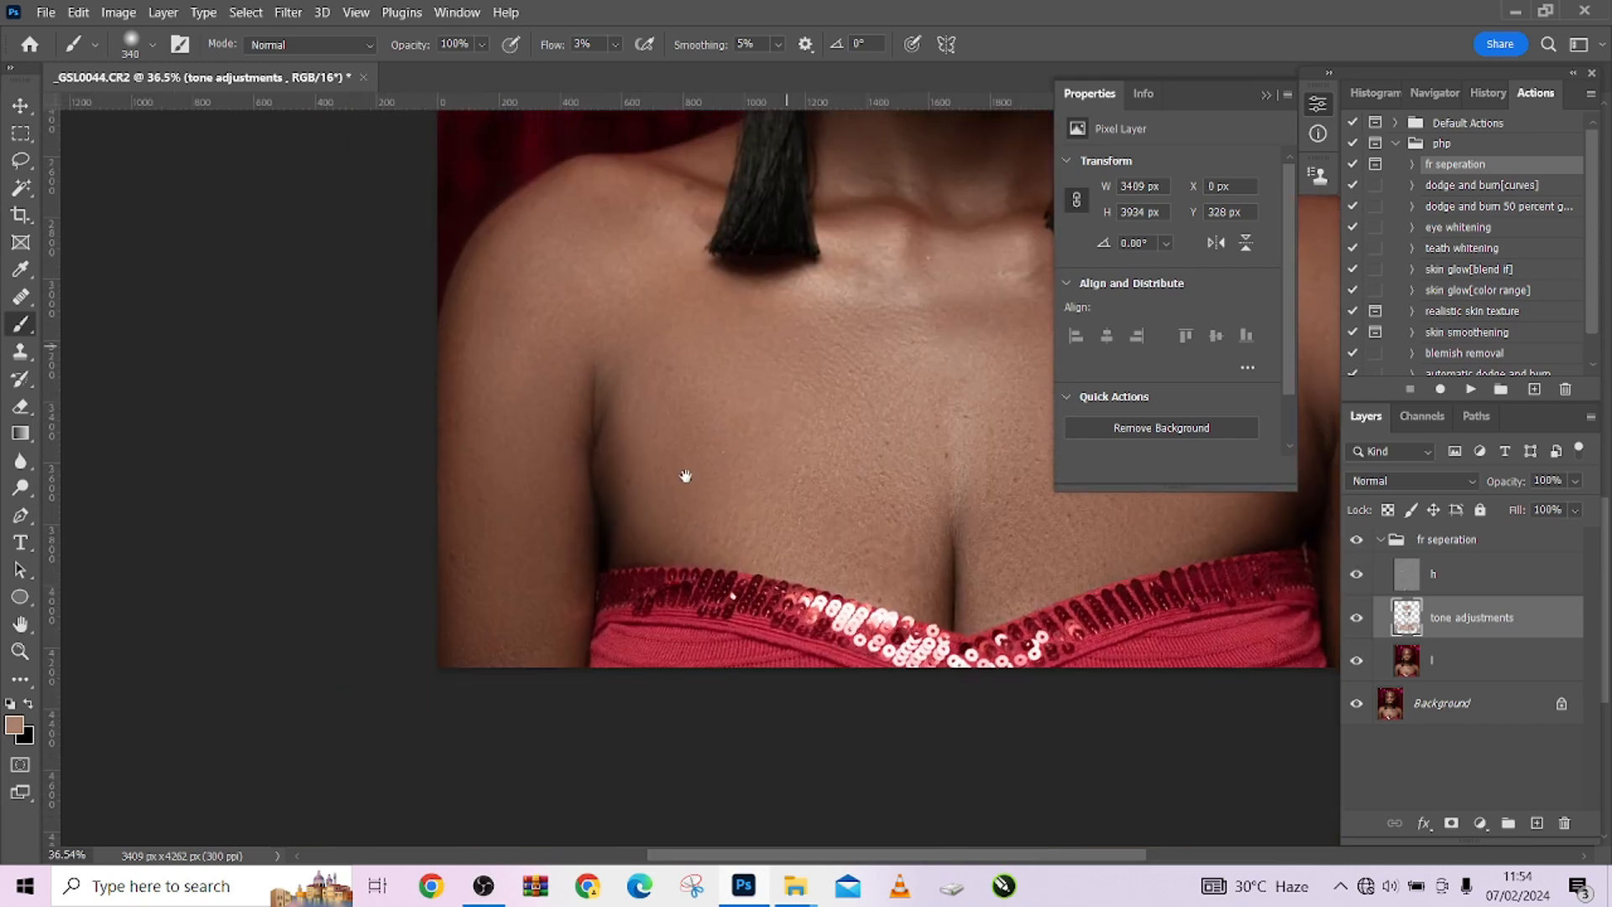
Step: Enlarge the brush to 462 px, blend a sampled tone around the image-left underarm, and compare with the fr seperation group hidden
alt+click(602, 481)
drag(602, 481, 630, 477)
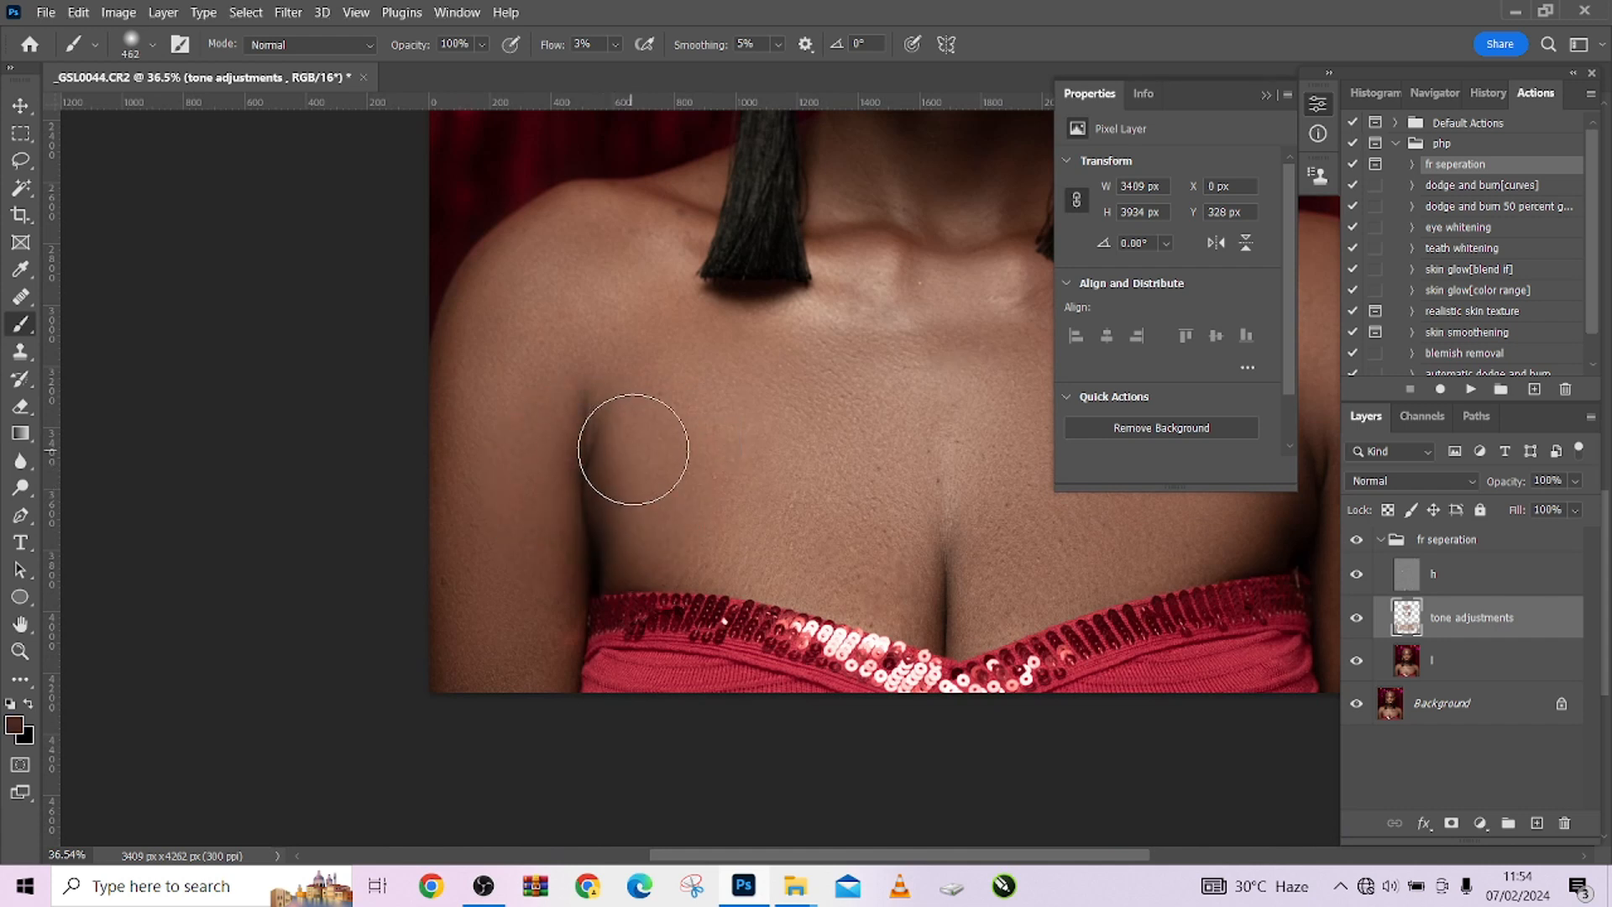
mouse_move(652, 547)
mouse_down()
mouse_move(640, 469)
mouse_move(677, 564)
mouse_move(643, 525)
mouse_move(619, 442)
mouse_move(683, 378)
mouse_move(659, 537)
mouse_up()
scroll(764, 504, down, 3)
scroll(781, 535, down, 2)
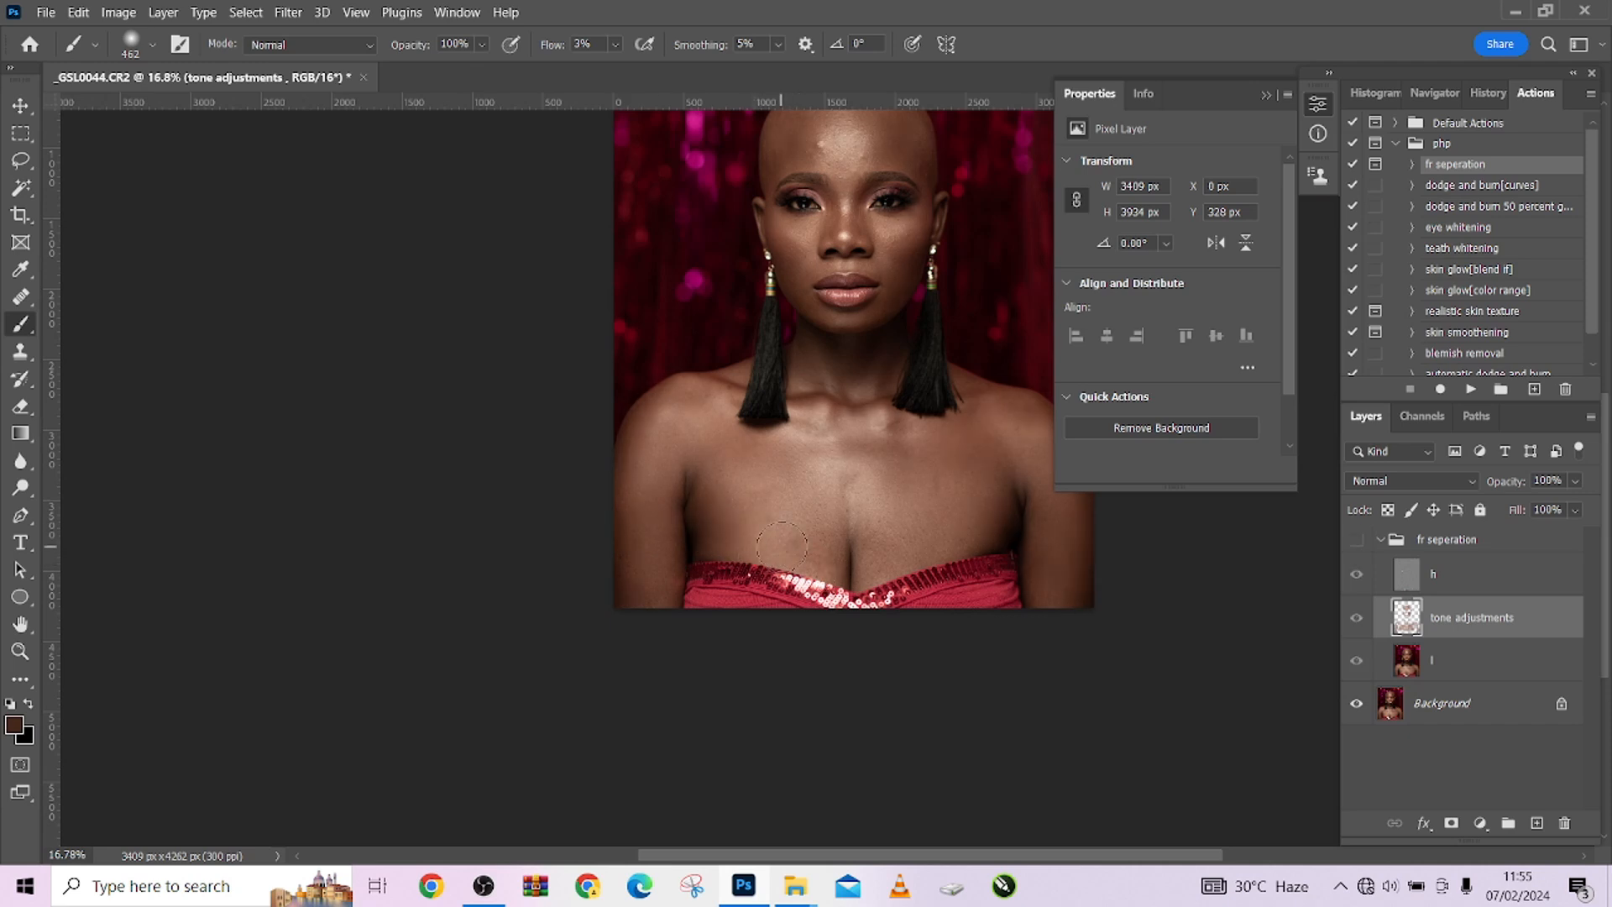
drag(880, 519, 784, 601)
scroll(784, 554, down, 2)
Step: Soften the collarbone highlights and the image-left shoulder with sampled tones and a 182 px brush
scroll(855, 544, up, 5)
alt+click(722, 462)
drag(726, 477, 633, 471)
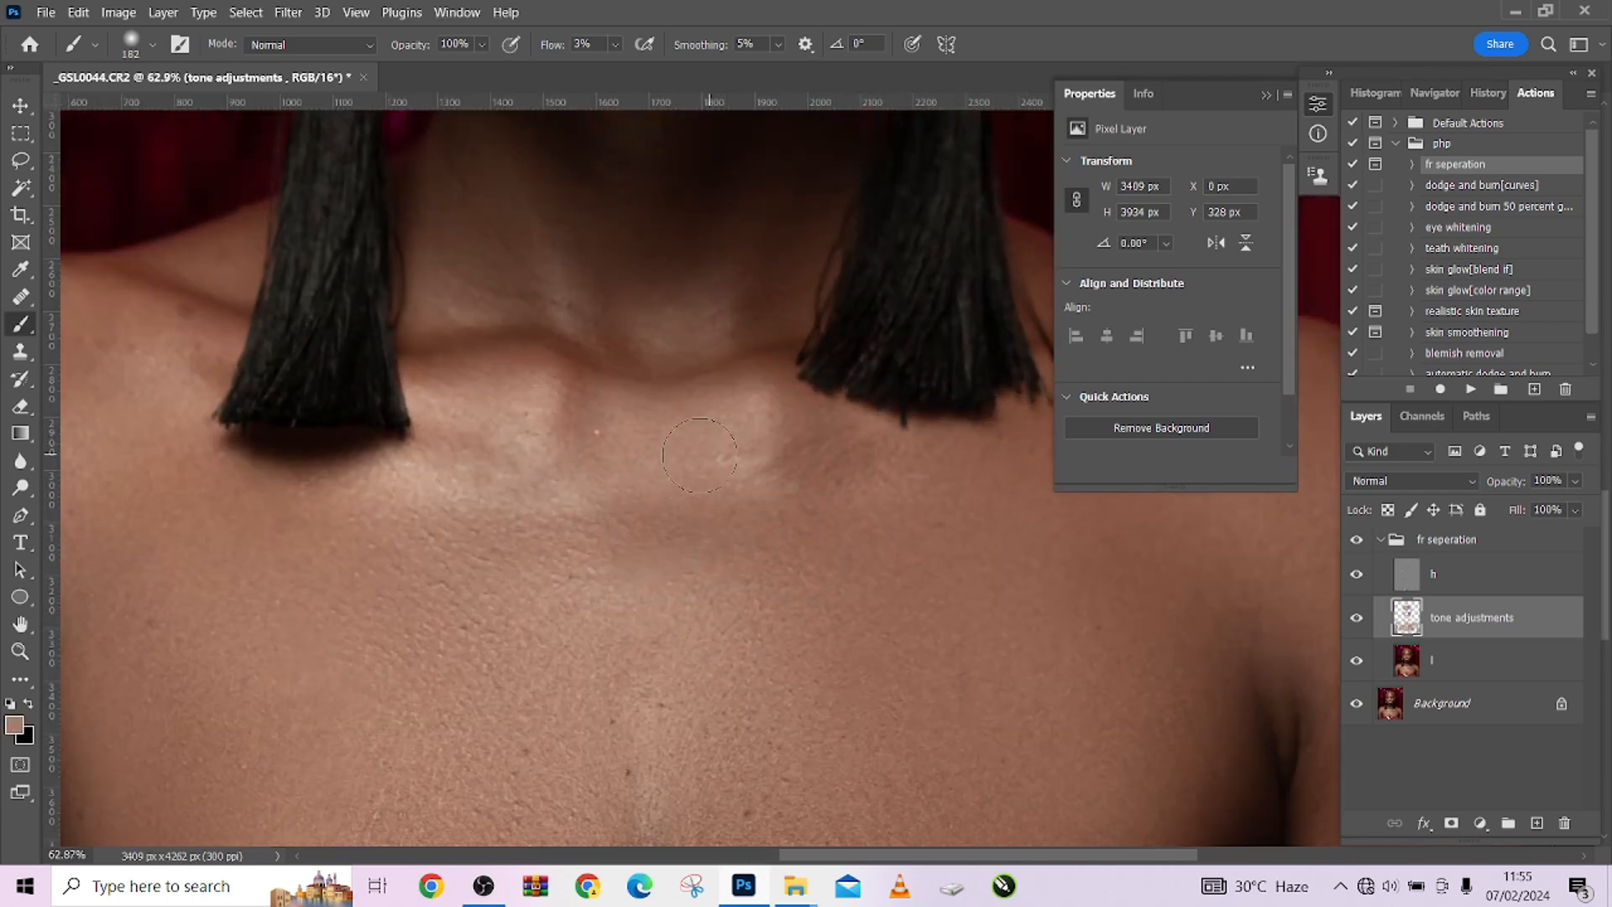
alt+click(586, 424)
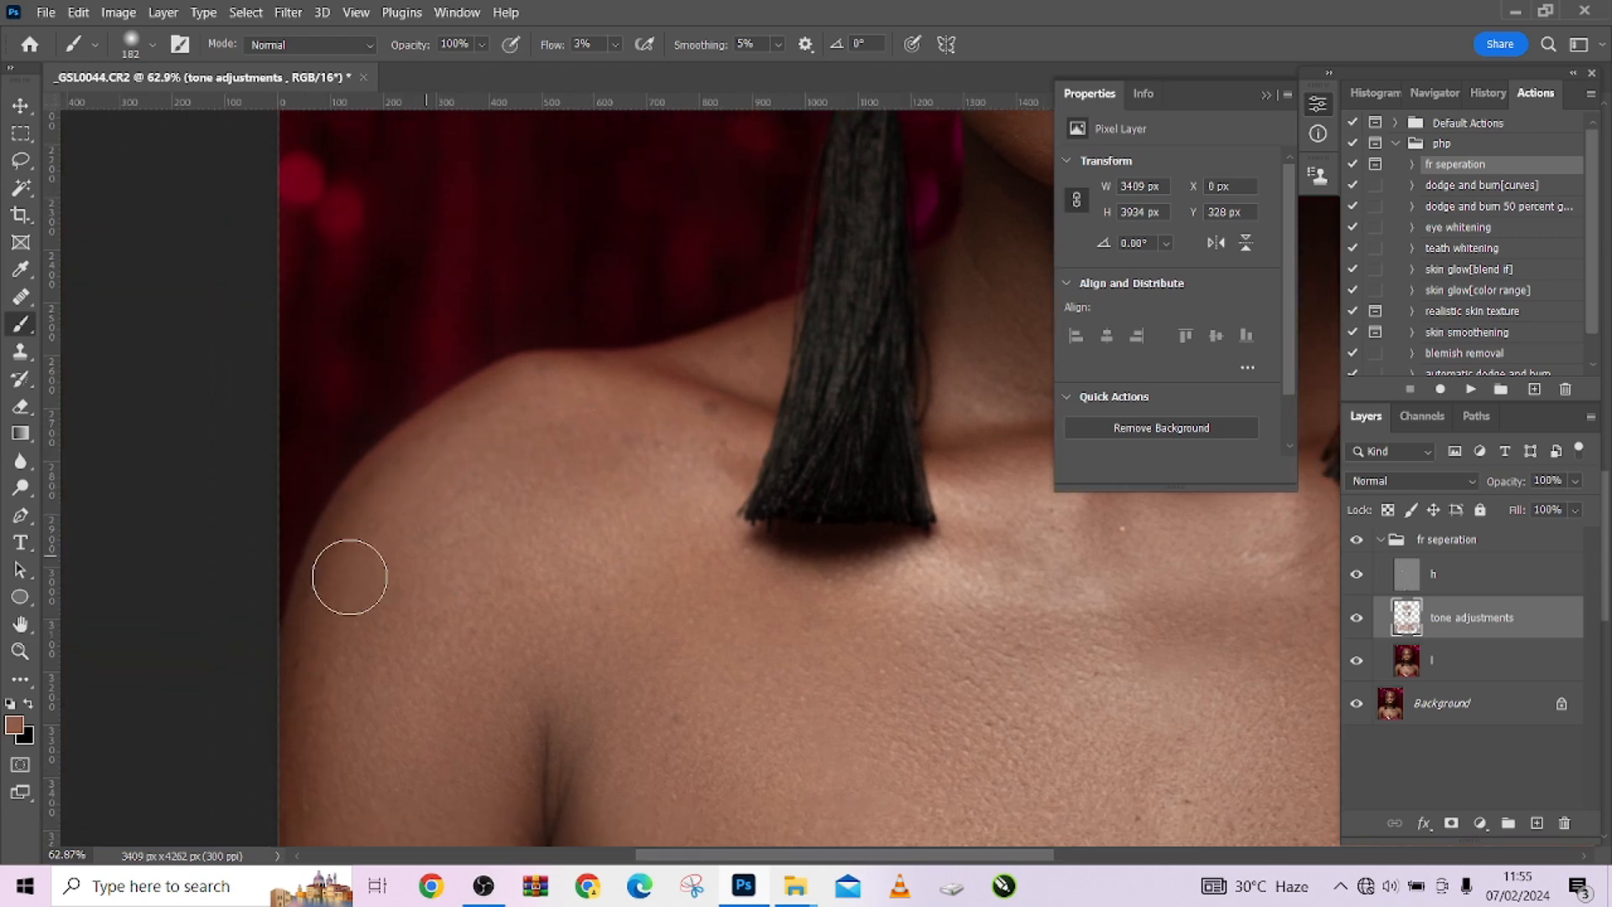
drag(540, 401, 543, 166)
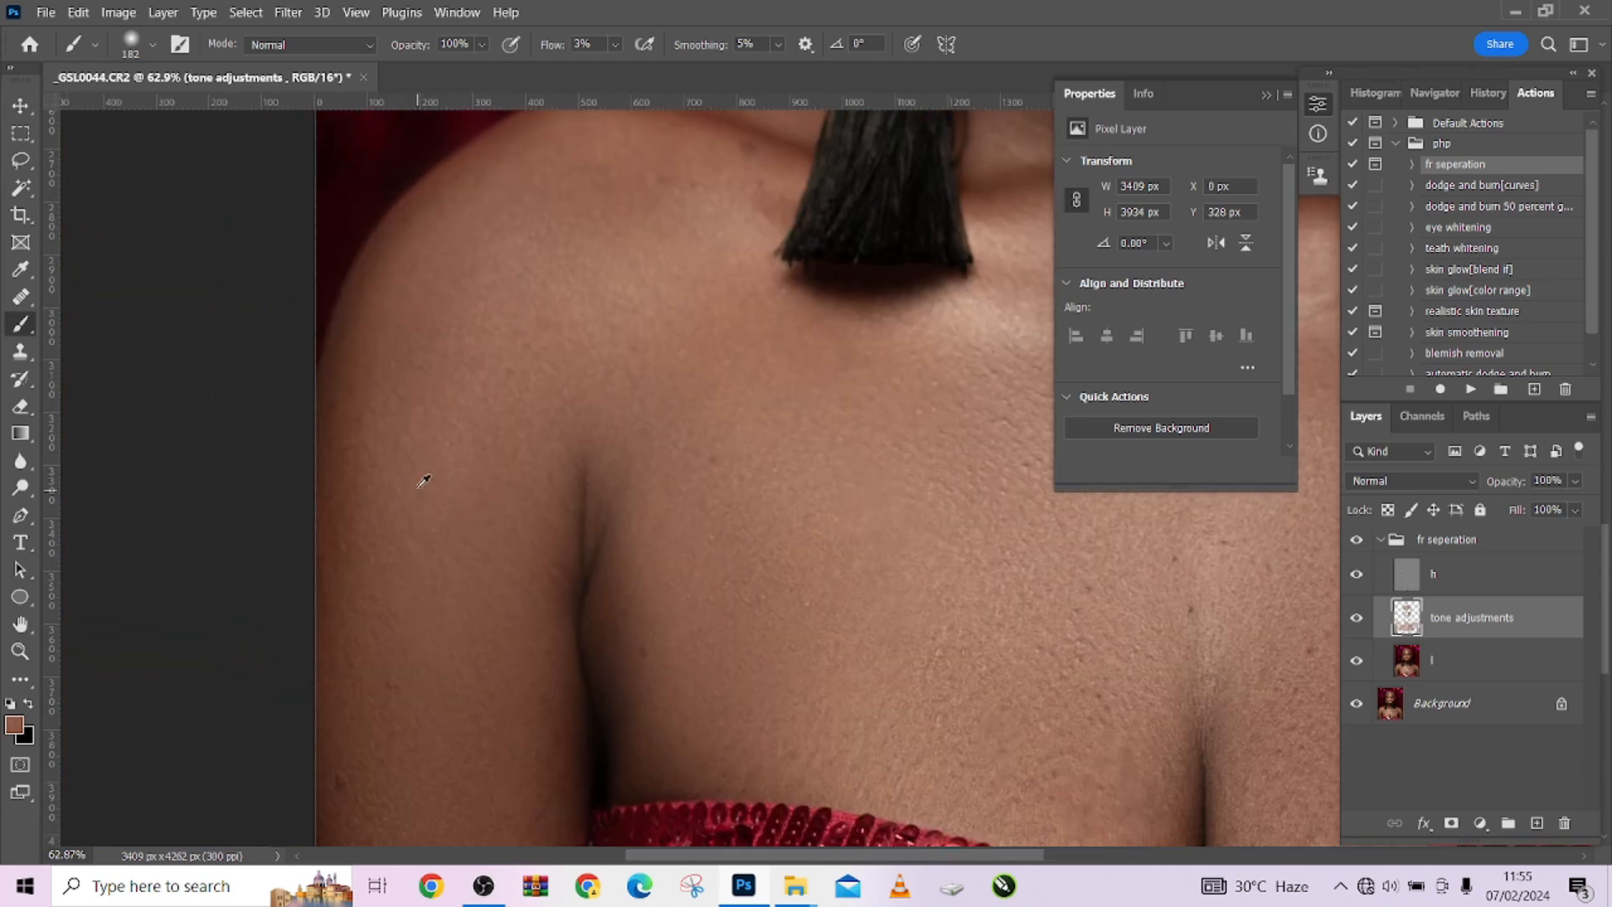
scroll(663, 536, down, 8)
Step: Toggle the fr seperation group's visibility repeatedly to compare the whole portrait before and after
drag(885, 542, 775, 654)
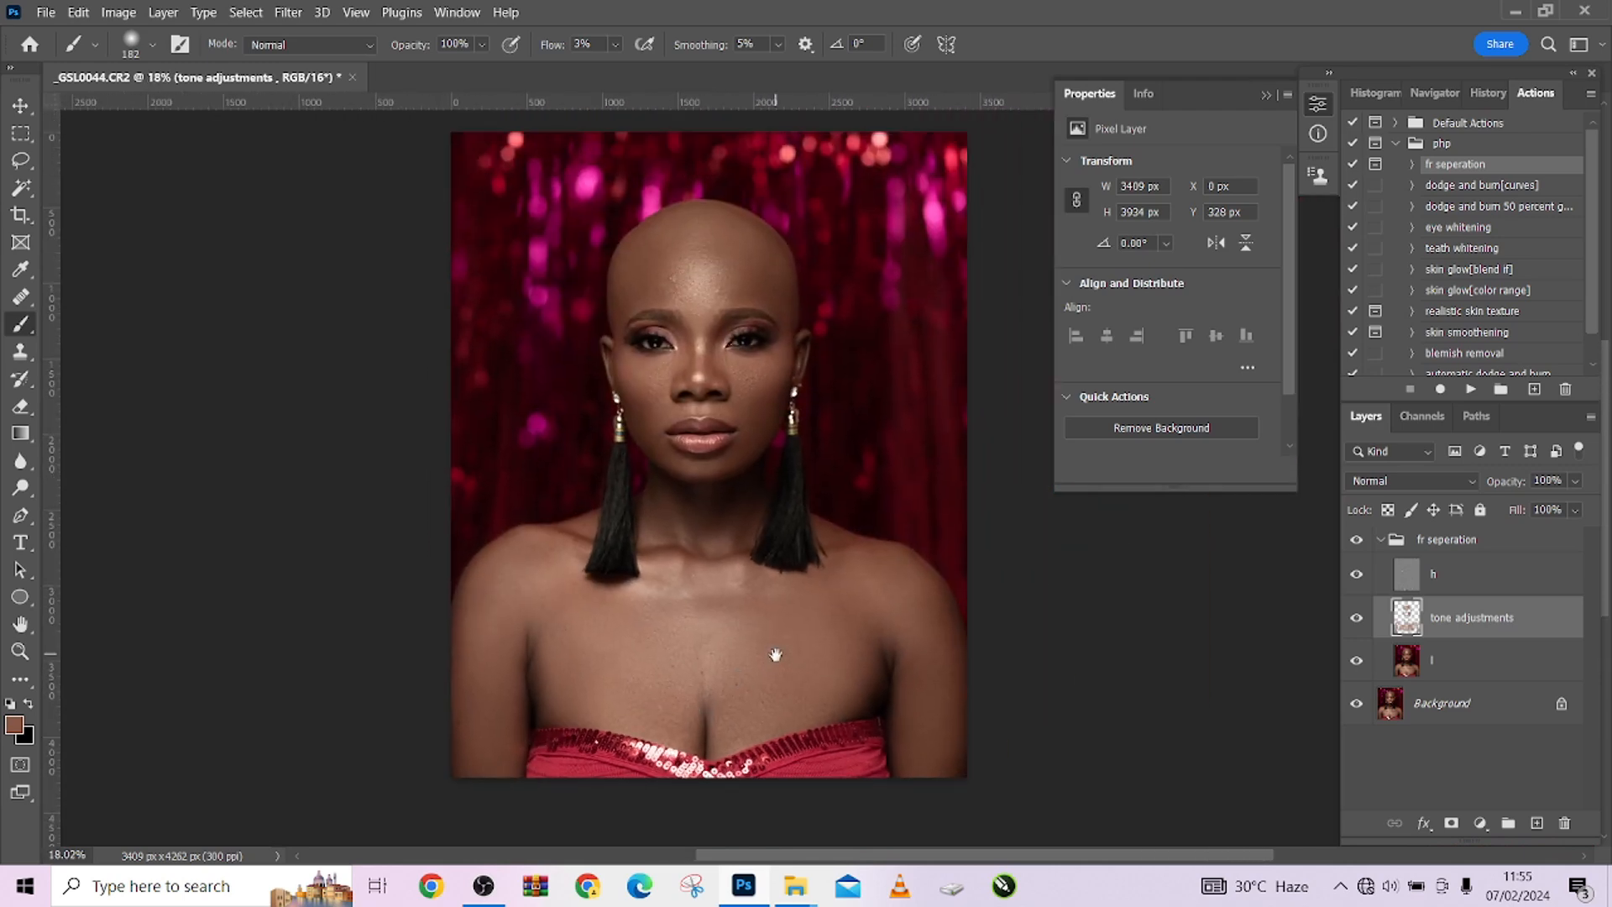
click(1355, 540)
click(1361, 542)
click(1362, 542)
click(1360, 542)
click(1362, 542)
click(1362, 542)
Step: Select the h layer and use the Clone Stamp at 4 px to cover the upper bump beside the forehead highlight with nearby texture
drag(600, 346, 835, 372)
drag(767, 318, 707, 450)
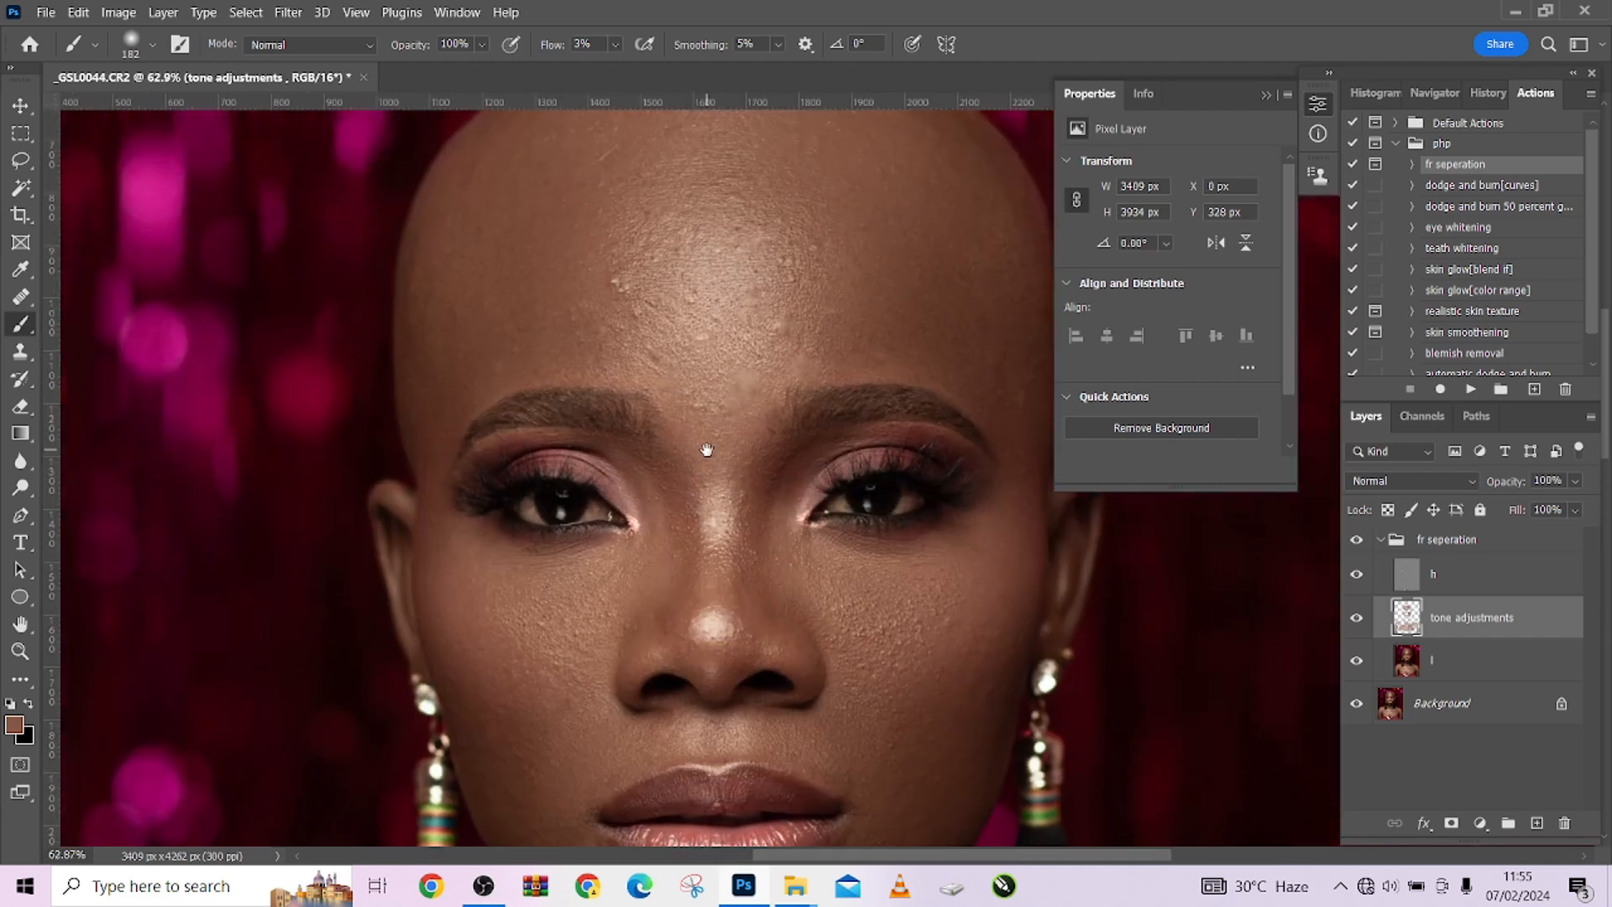
click(1484, 579)
drag(19, 356, 149, 359)
click(155, 357)
scroll(647, 282, up, 6)
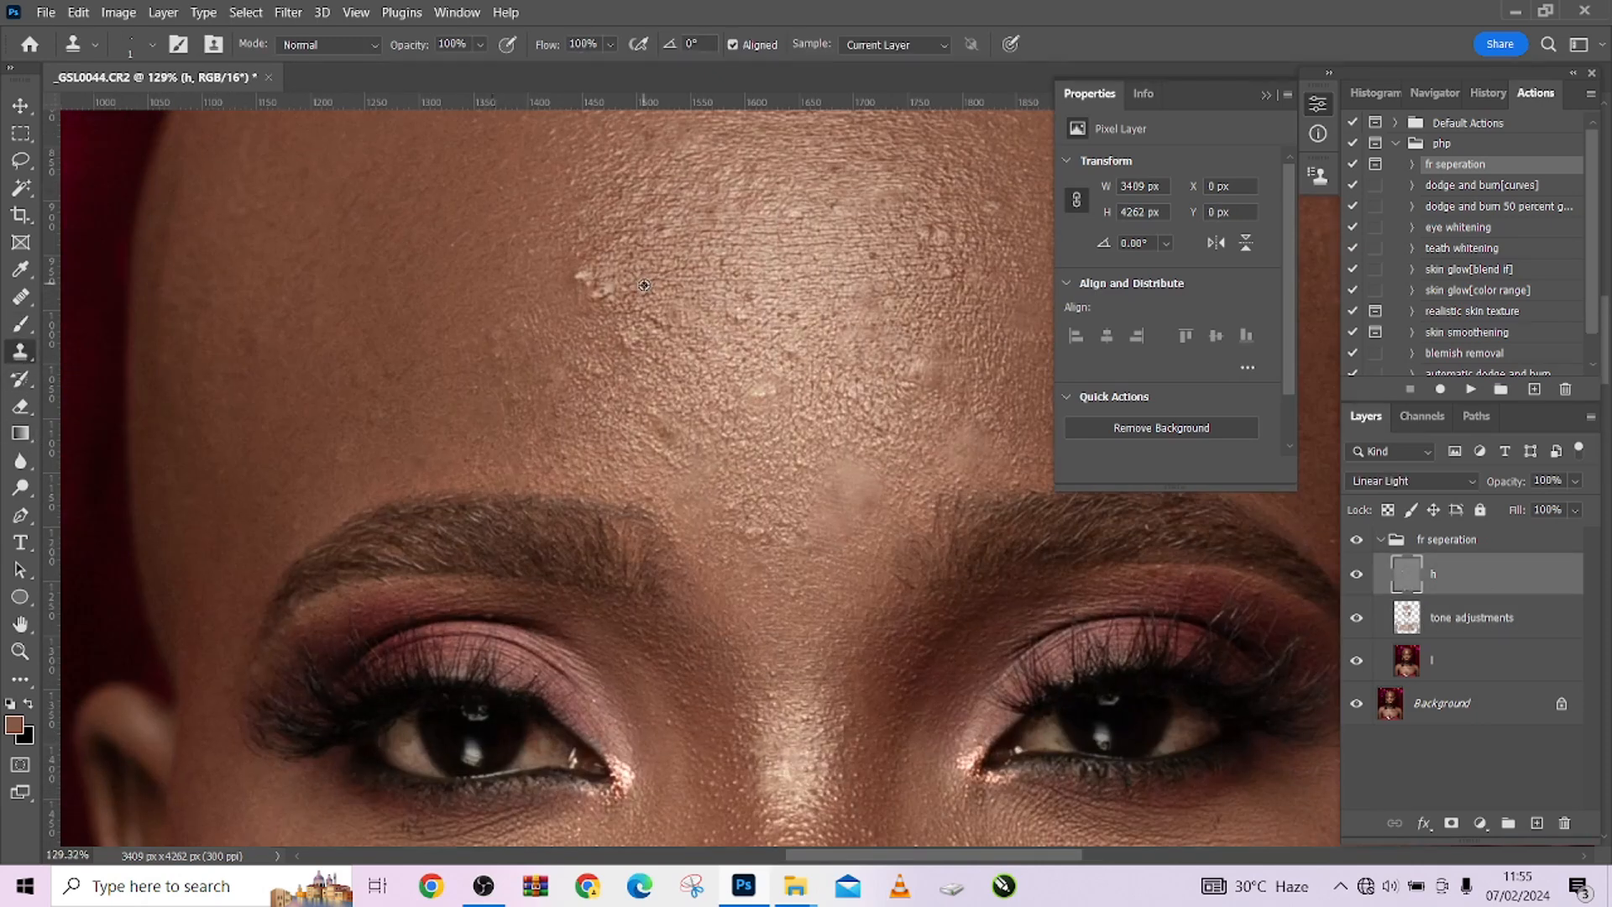
key(bracketright)
key(bracketright)
key(bracketright)
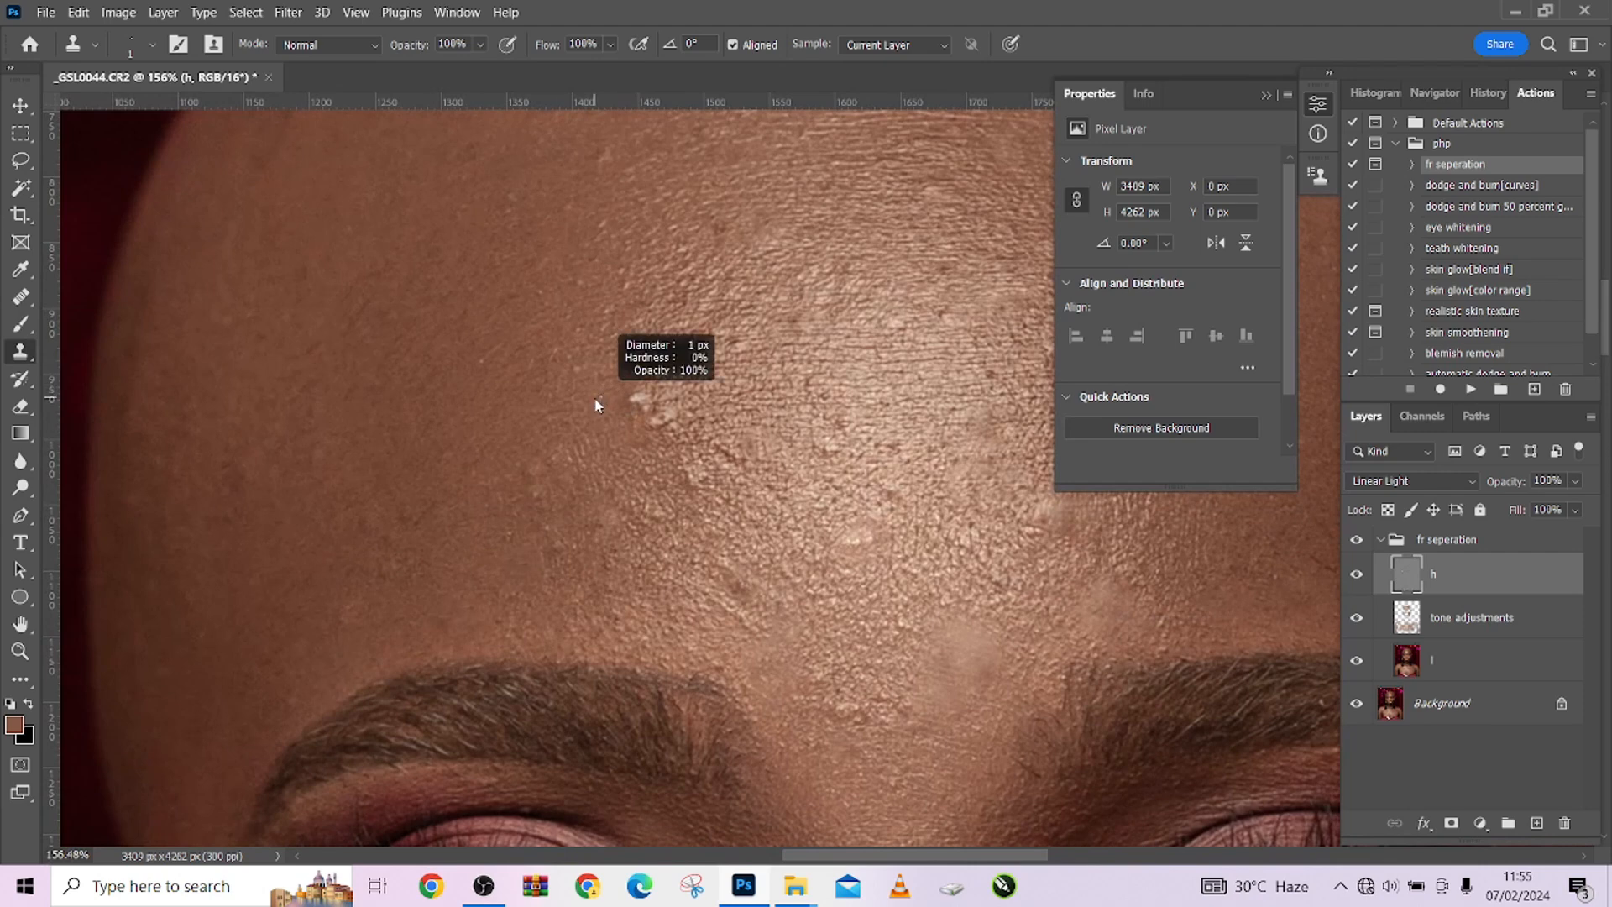
scroll(601, 396, up, 3)
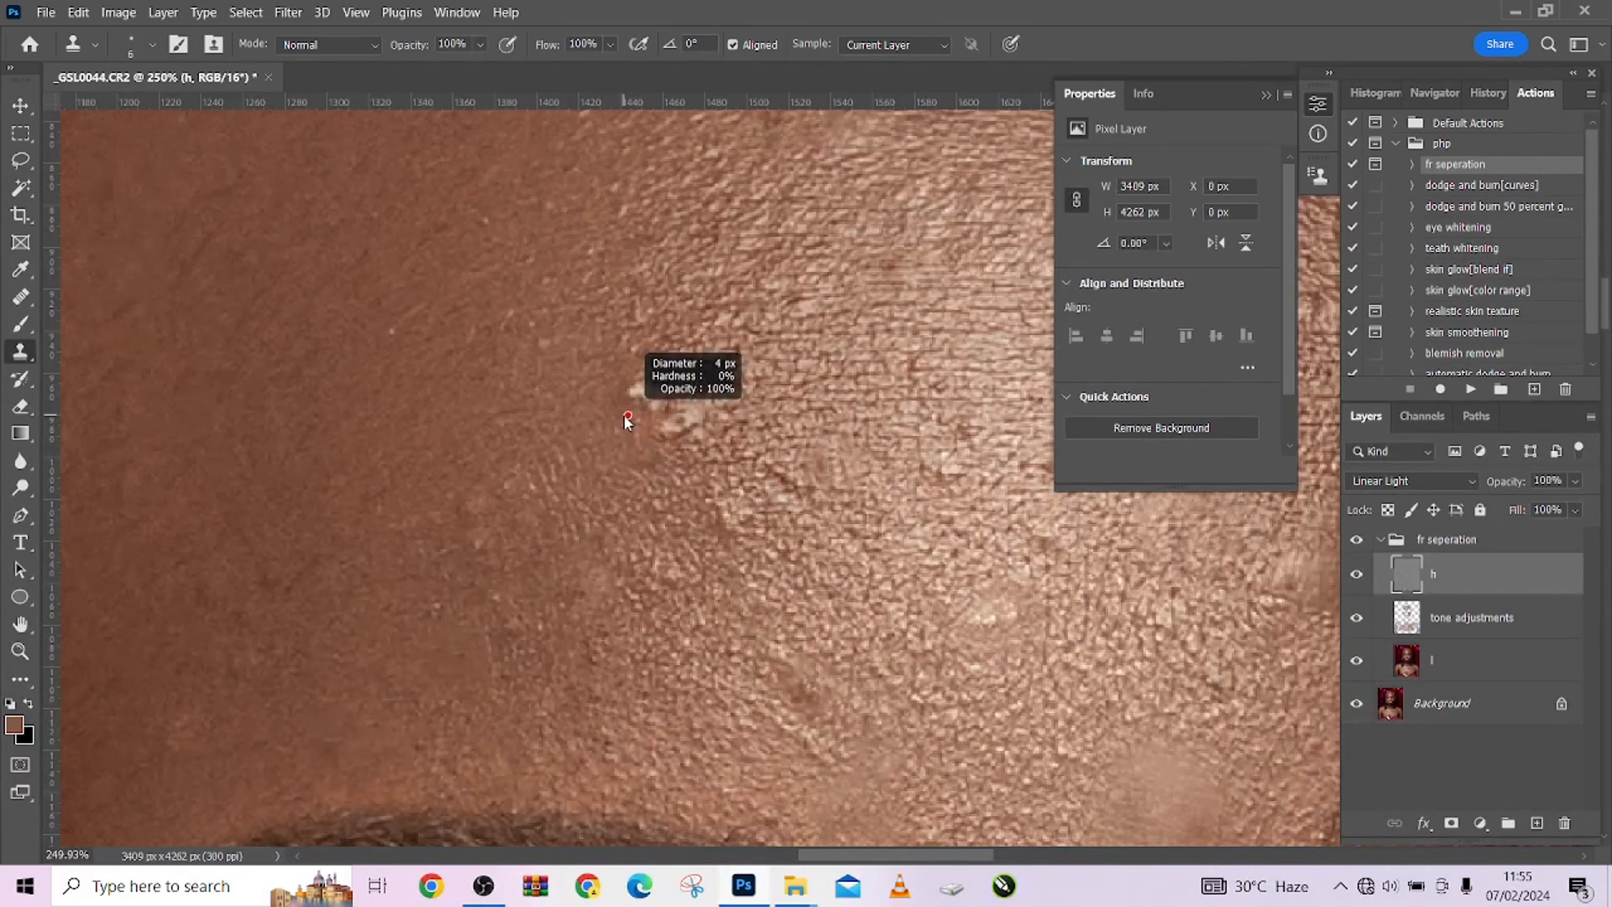
alt+click(564, 399)
drag(621, 398, 665, 387)
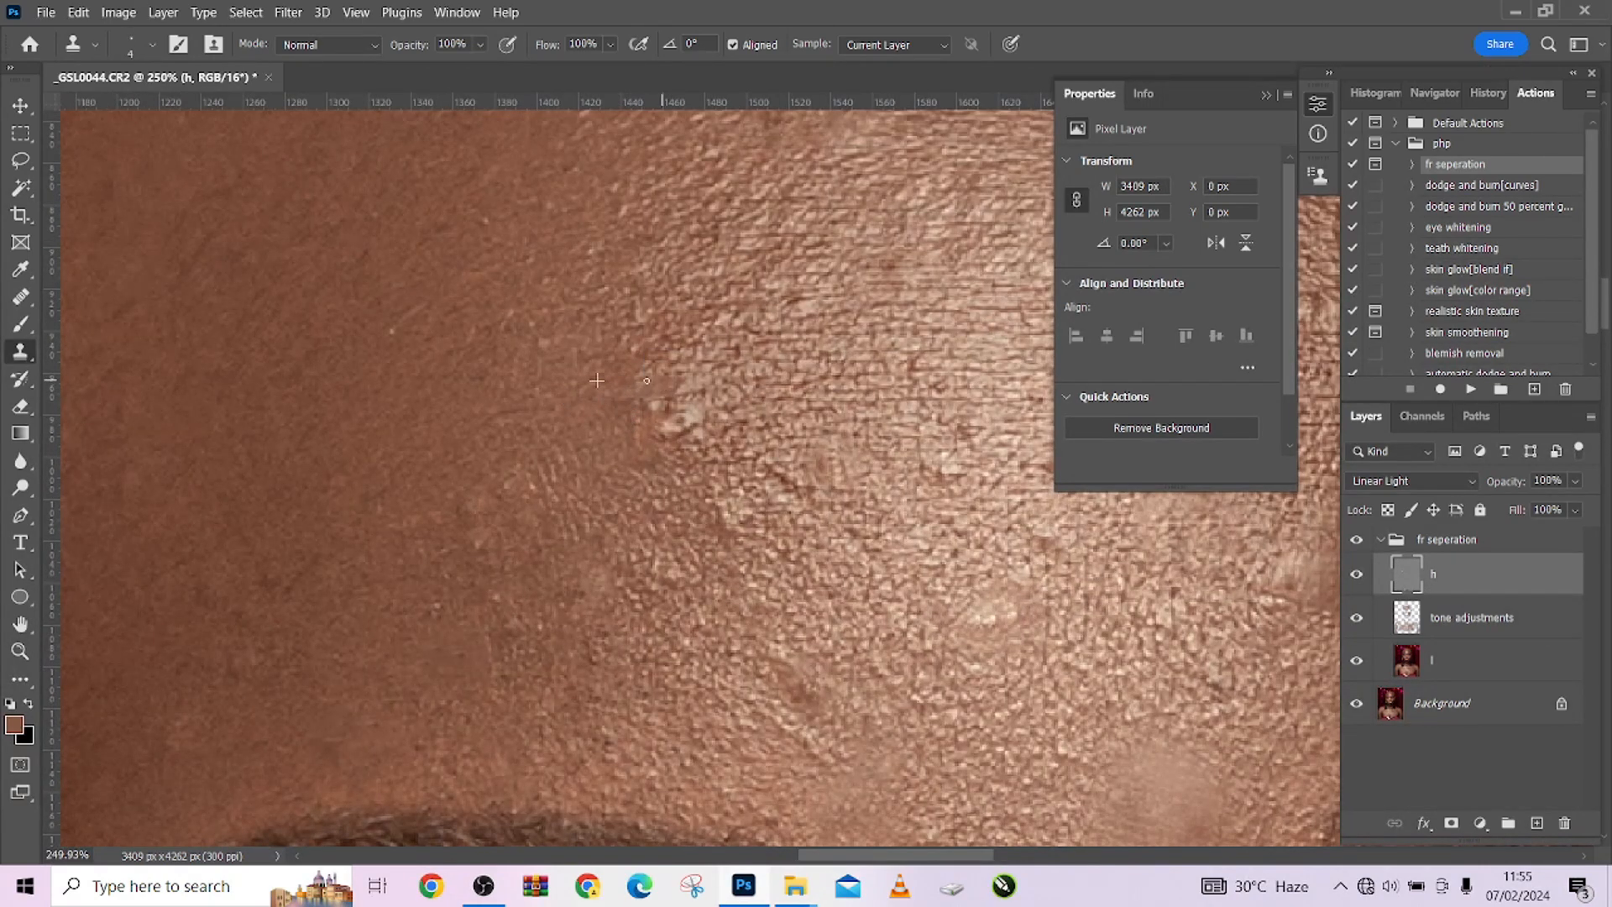
Step: Reduce the Clone Stamp to 2 px and clone clean skin texture over the remaining bump cluster beside the forehead highlight
key(bracketleft)
key(bracketleft)
alt+click(603, 454)
mouse_move(655, 438)
mouse_down()
mouse_move(695, 437)
mouse_move(703, 422)
mouse_move(679, 422)
mouse_move(682, 406)
mouse_up()
alt+click(650, 486)
scroll(731, 457, down, 5)
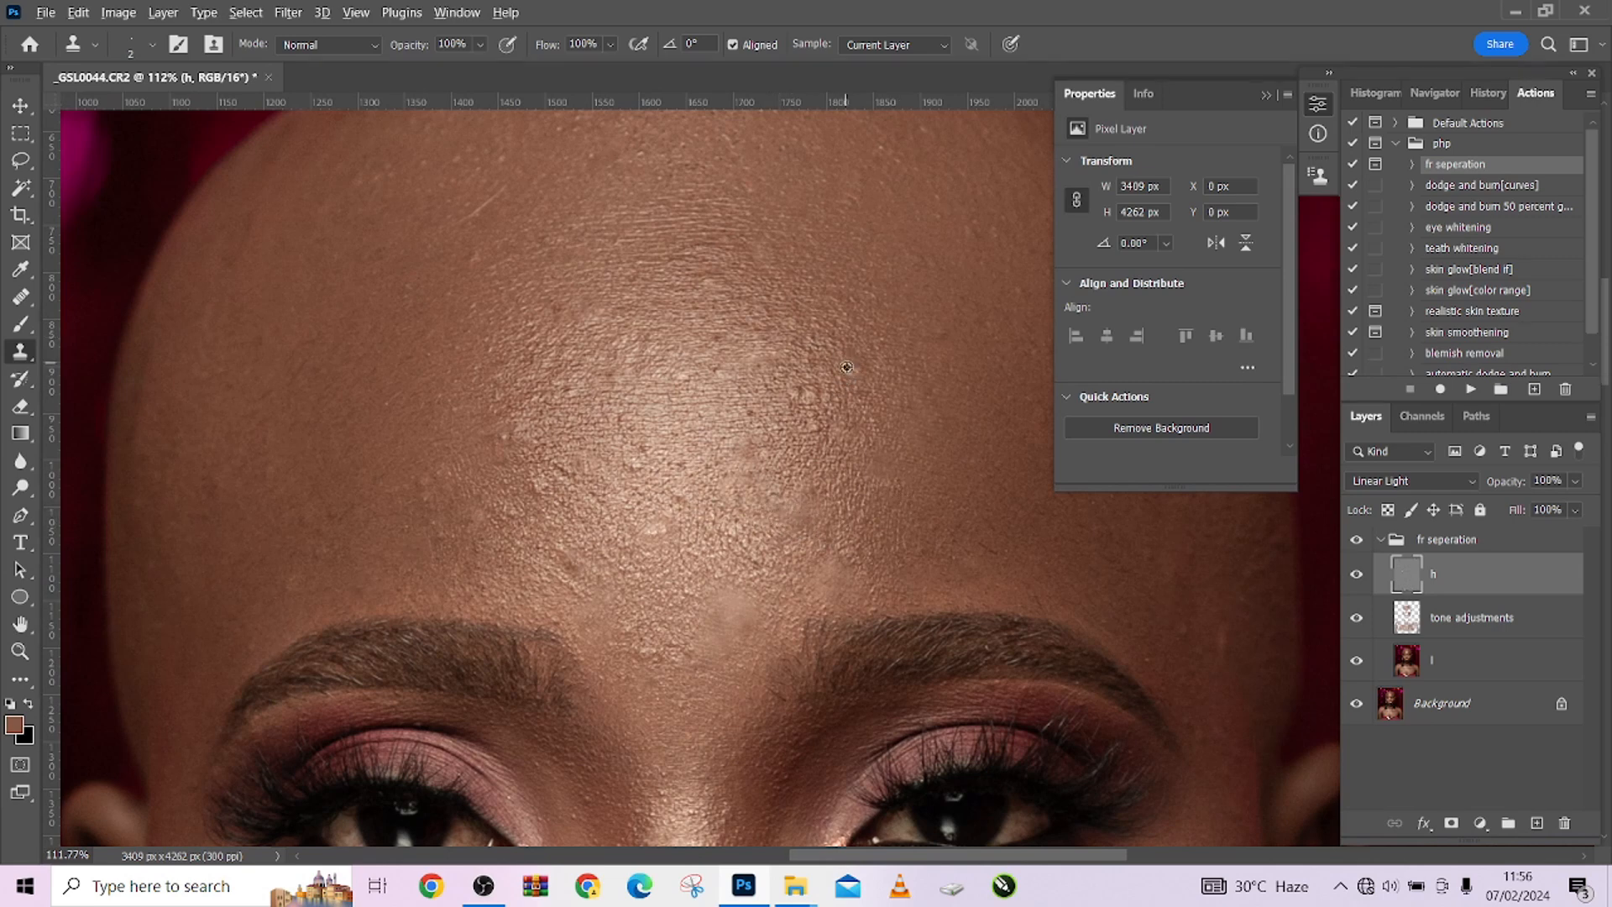
Step: Clone resampled texture over a small leftover blemish on the image-left part of the forehead and check the forehead
scroll(848, 369, down, 3)
scroll(744, 505, up, 2)
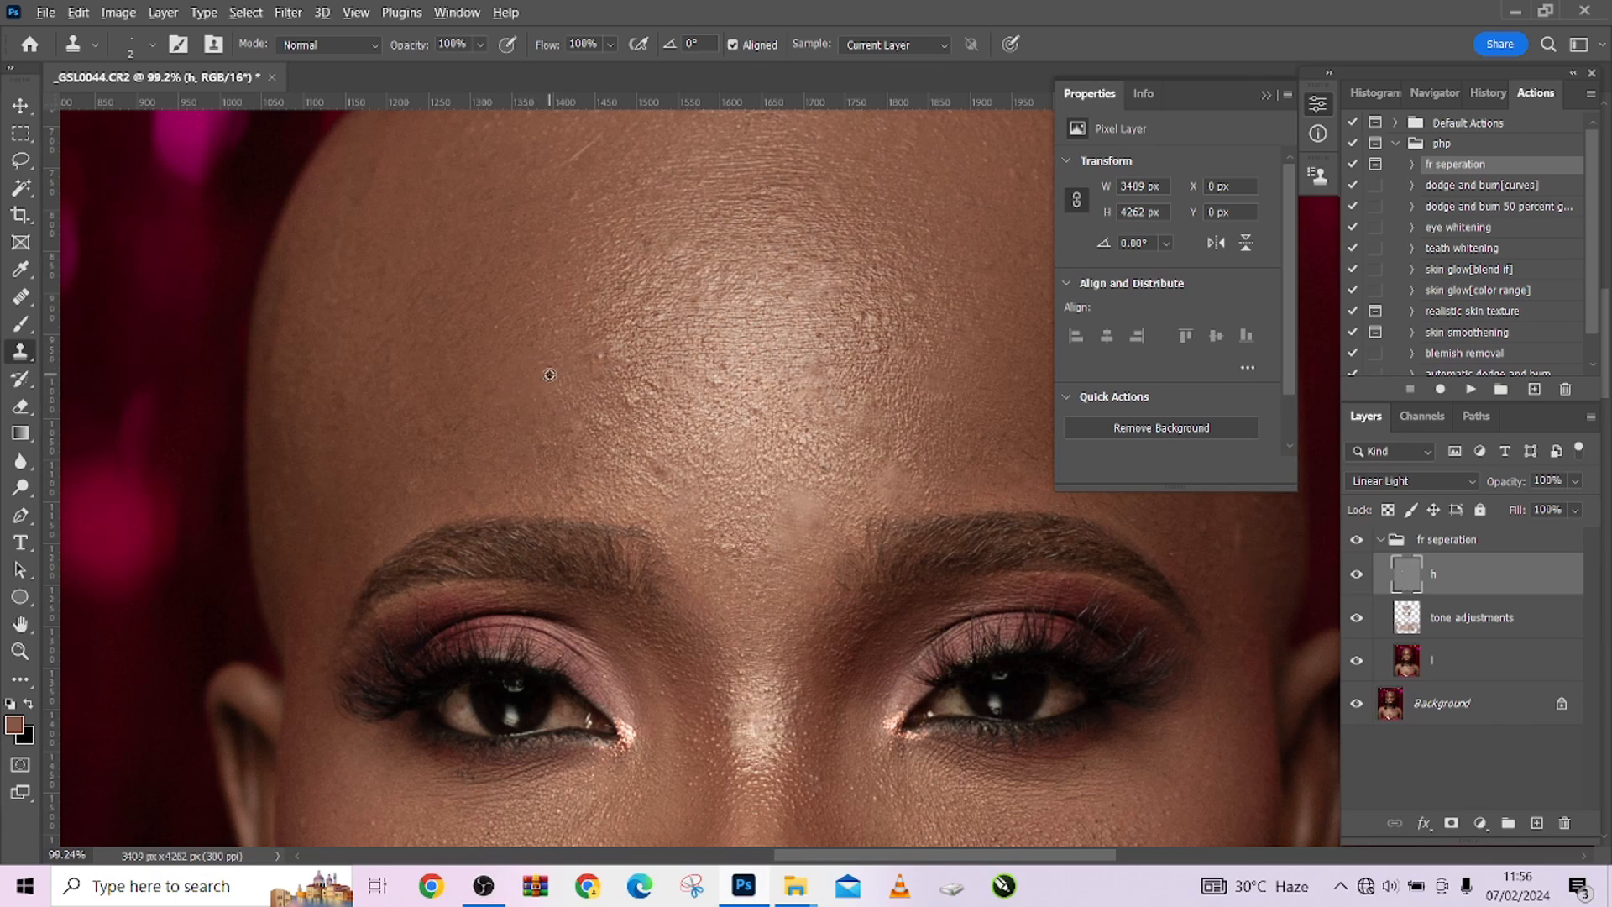
mouse_move(594, 354)
mouse_down()
mouse_move(578, 362)
mouse_move(591, 375)
mouse_move(605, 356)
mouse_up()
alt+click(558, 338)
scroll(615, 416, down, 5)
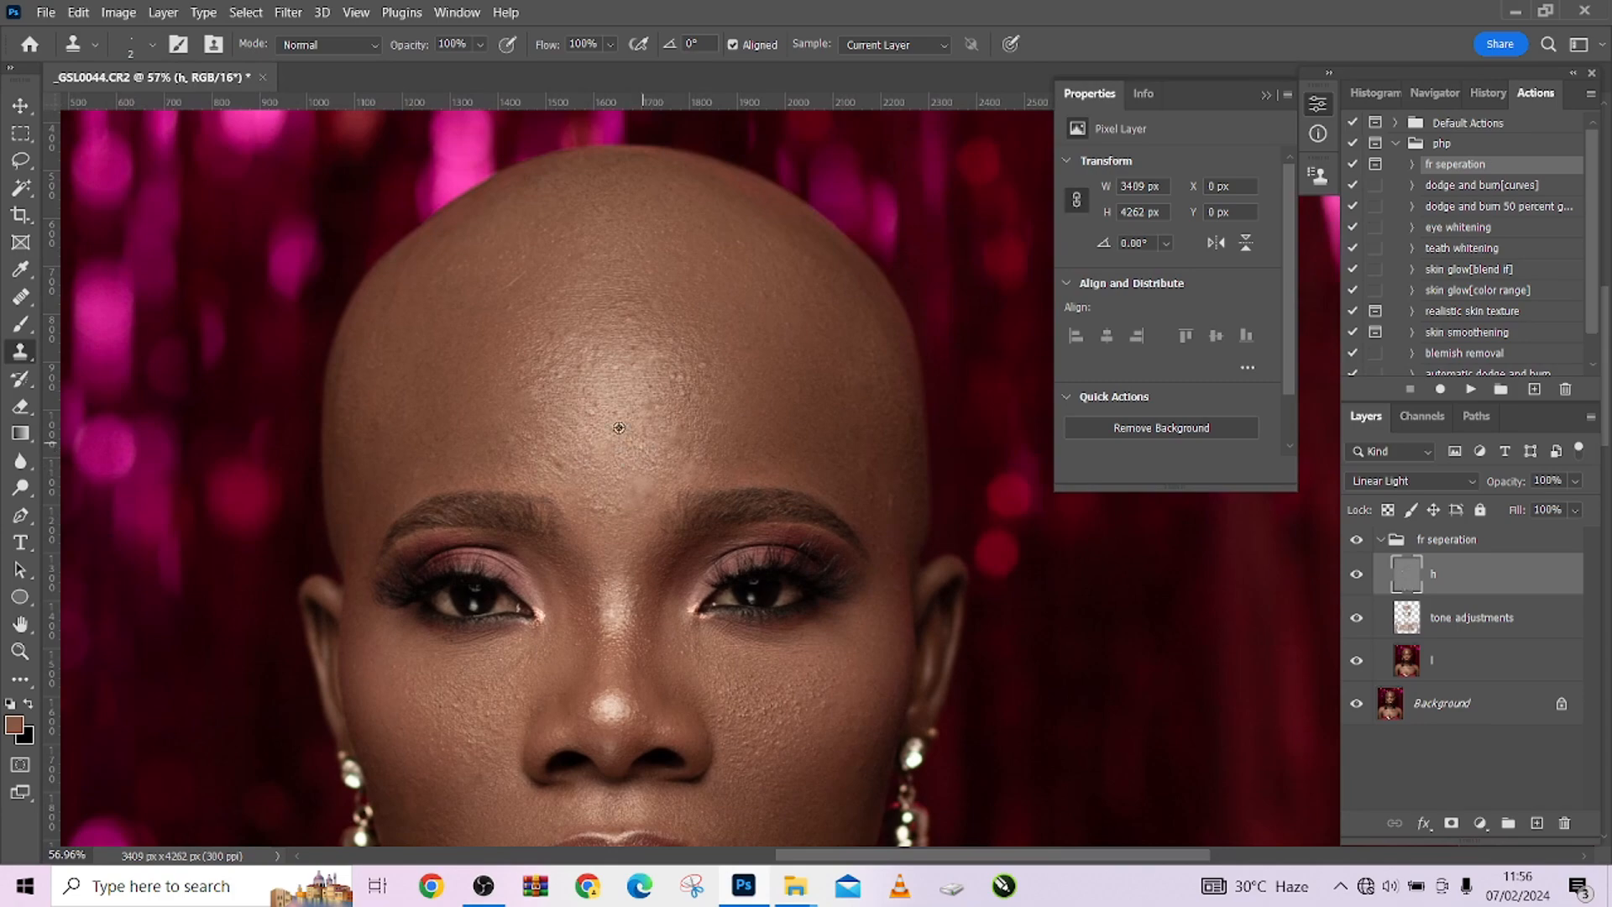
scroll(618, 427, up, 5)
scroll(607, 478, down, 2)
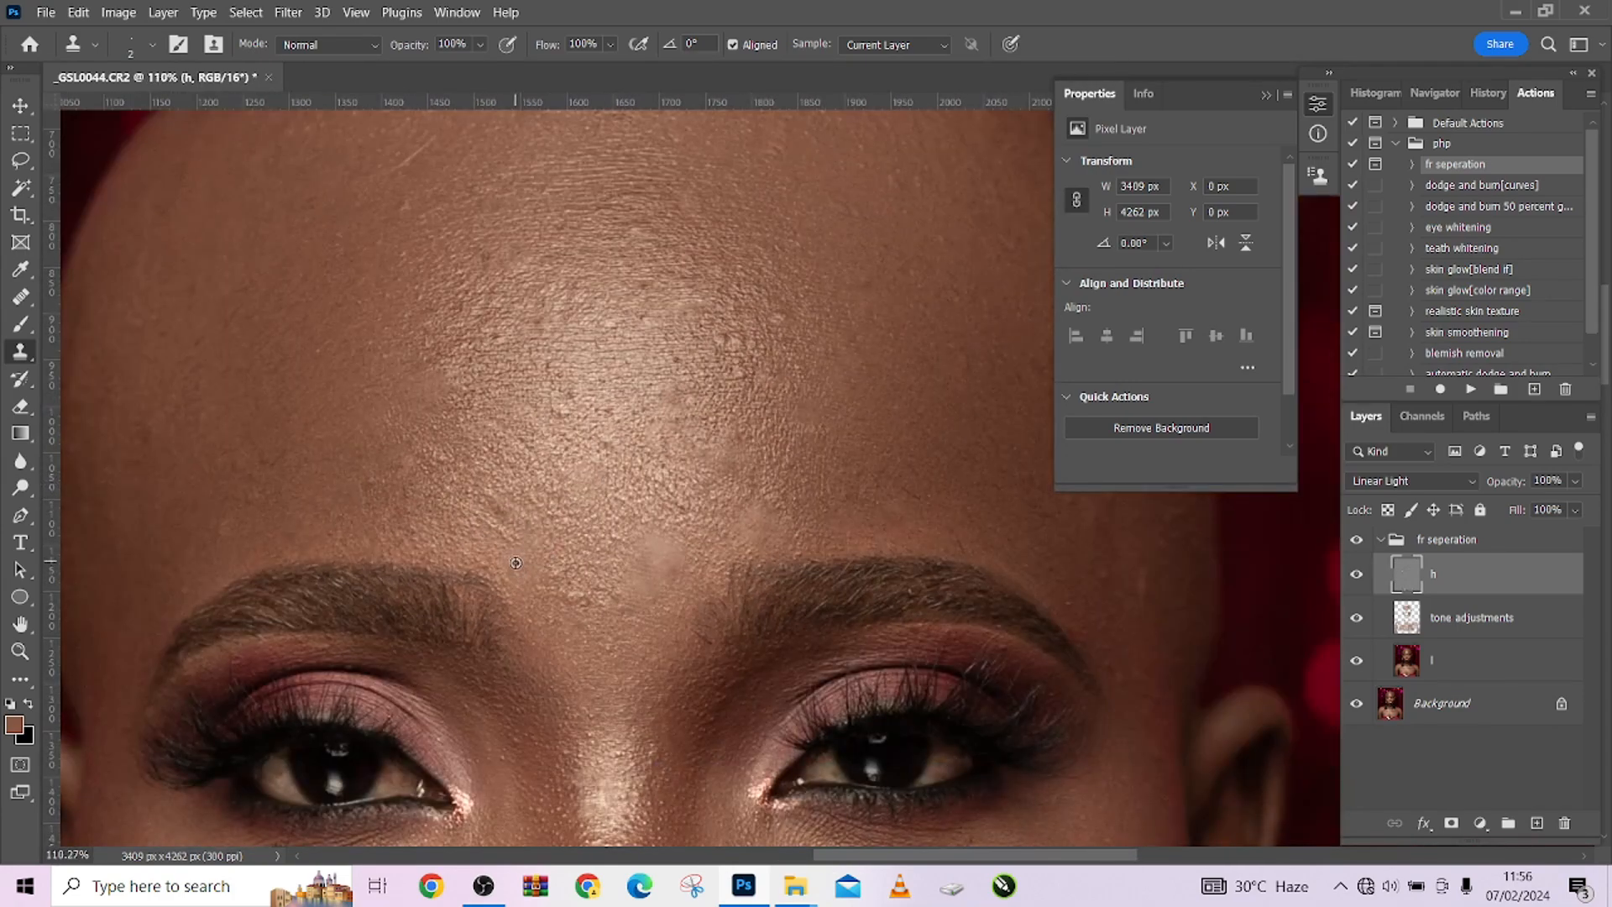
Step: Clone smoother skin texture over the bumps on the image-right cheek with the 2 px Clone Stamp
scroll(514, 519, down, 3)
scroll(625, 606, up, 3)
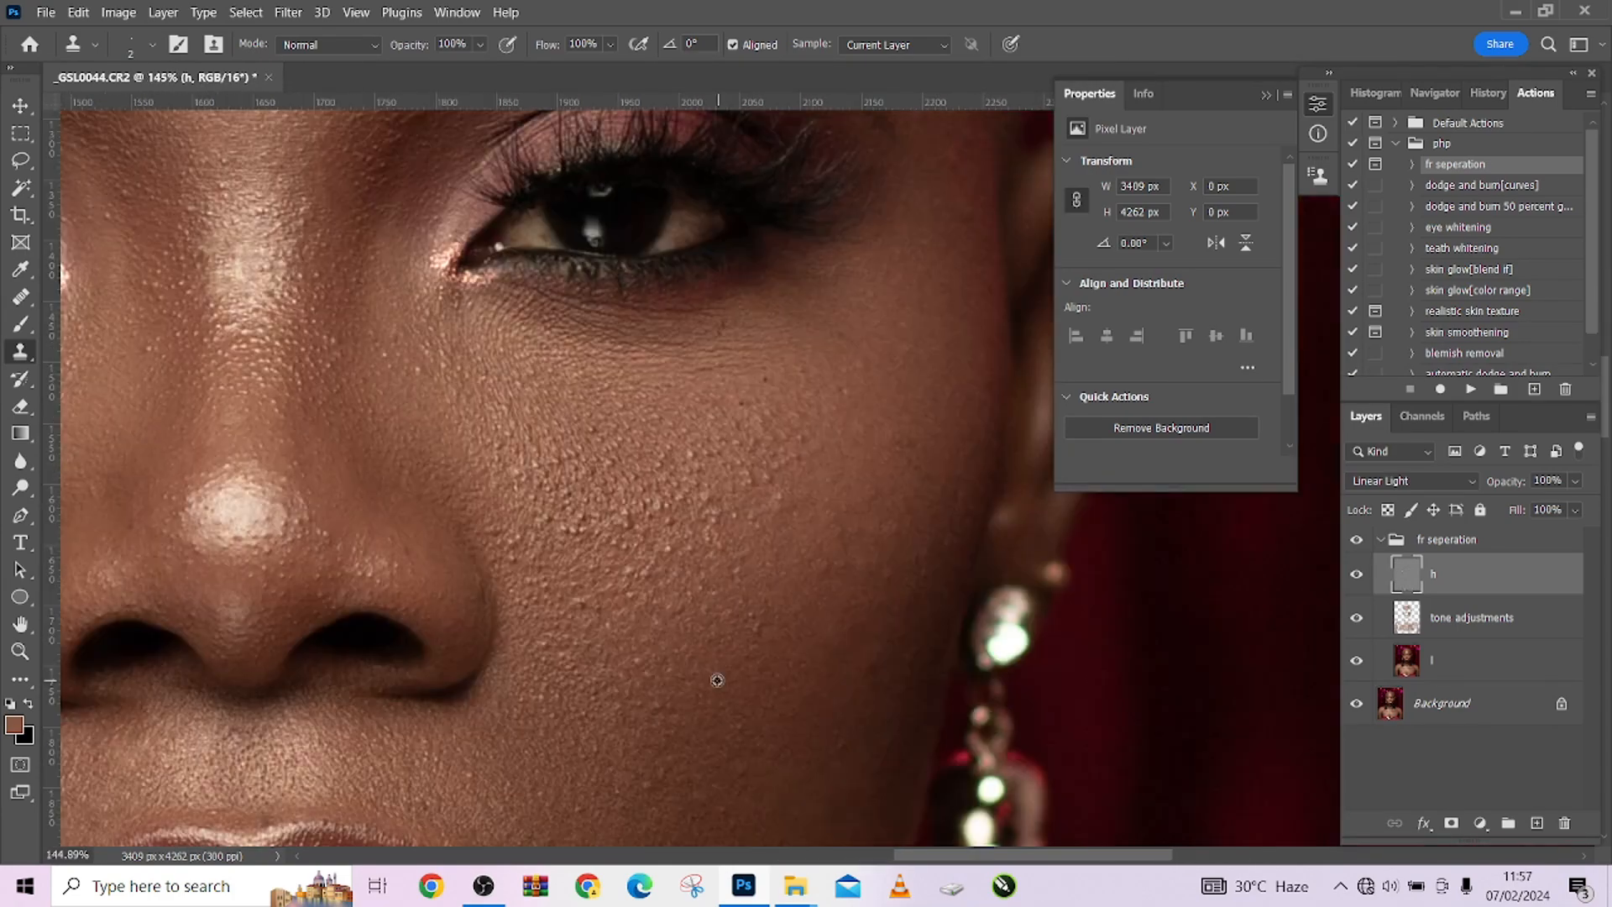
drag(714, 568, 731, 488)
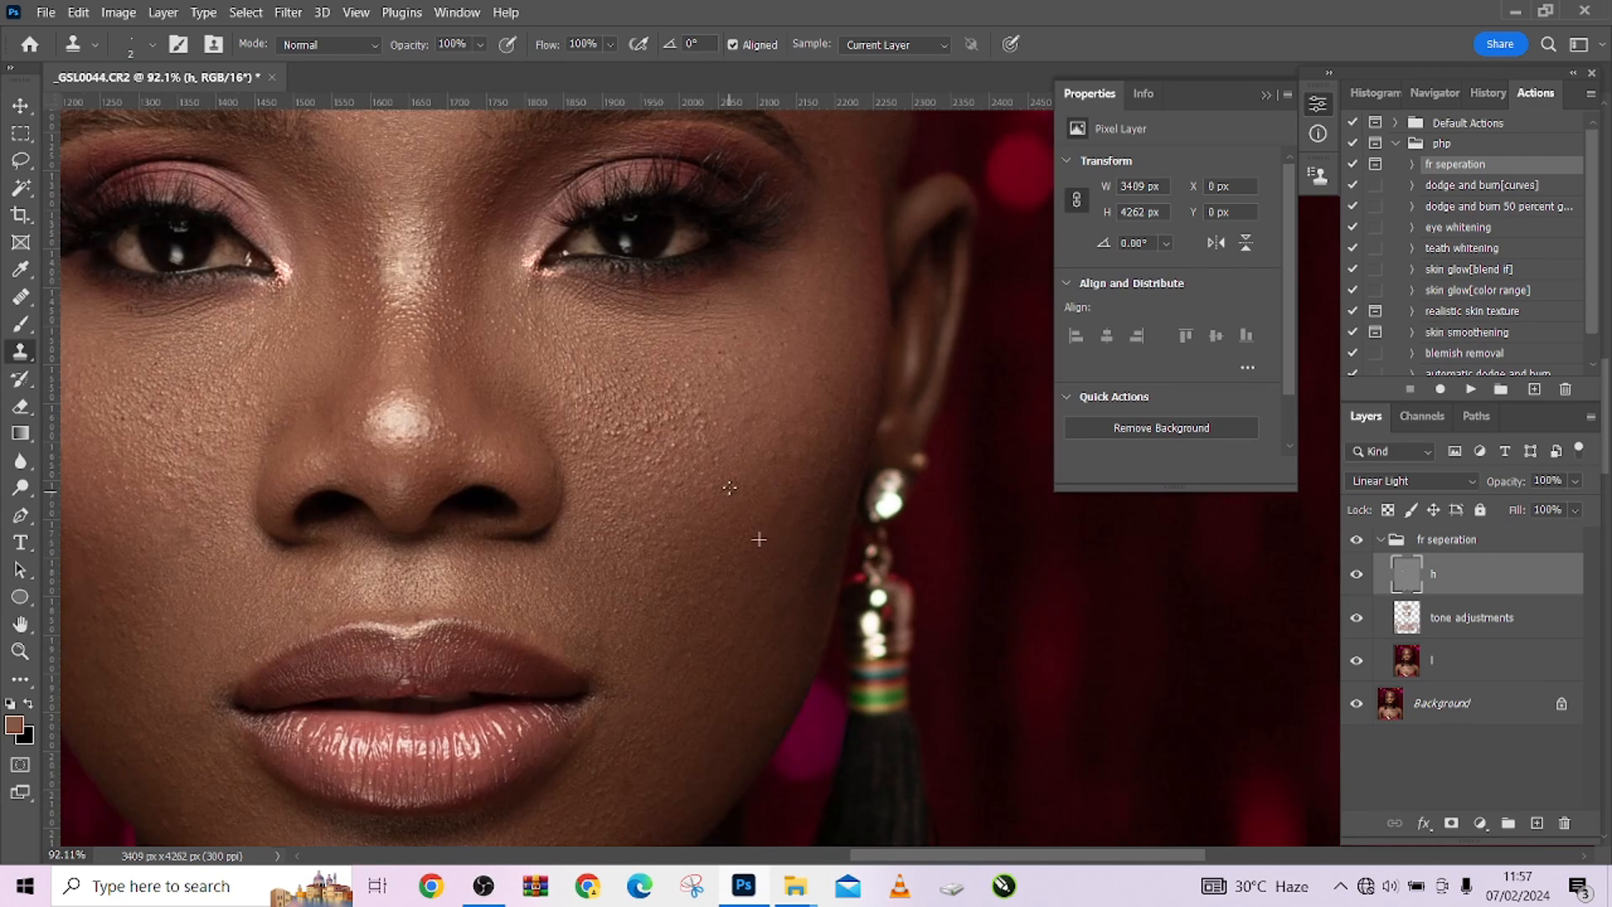
alt+click(699, 453)
mouse_move(679, 434)
mouse_down()
mouse_move(702, 455)
mouse_move(664, 485)
mouse_move(681, 504)
mouse_move(707, 485)
mouse_move(626, 489)
mouse_move(661, 454)
mouse_move(681, 464)
mouse_move(672, 453)
mouse_move(630, 469)
mouse_move(684, 456)
mouse_move(680, 494)
mouse_move(663, 457)
mouse_move(634, 469)
mouse_move(691, 459)
mouse_up()
alt+click(706, 485)
mouse_move(688, 457)
mouse_down()
mouse_move(656, 478)
mouse_move(677, 429)
mouse_up()
mouse_move(639, 425)
mouse_down()
mouse_move(620, 445)
mouse_move(637, 449)
mouse_move(614, 432)
mouse_move(628, 460)
mouse_move(597, 416)
mouse_move(620, 476)
mouse_up()
alt+click(684, 467)
scroll(638, 487, down, 5)
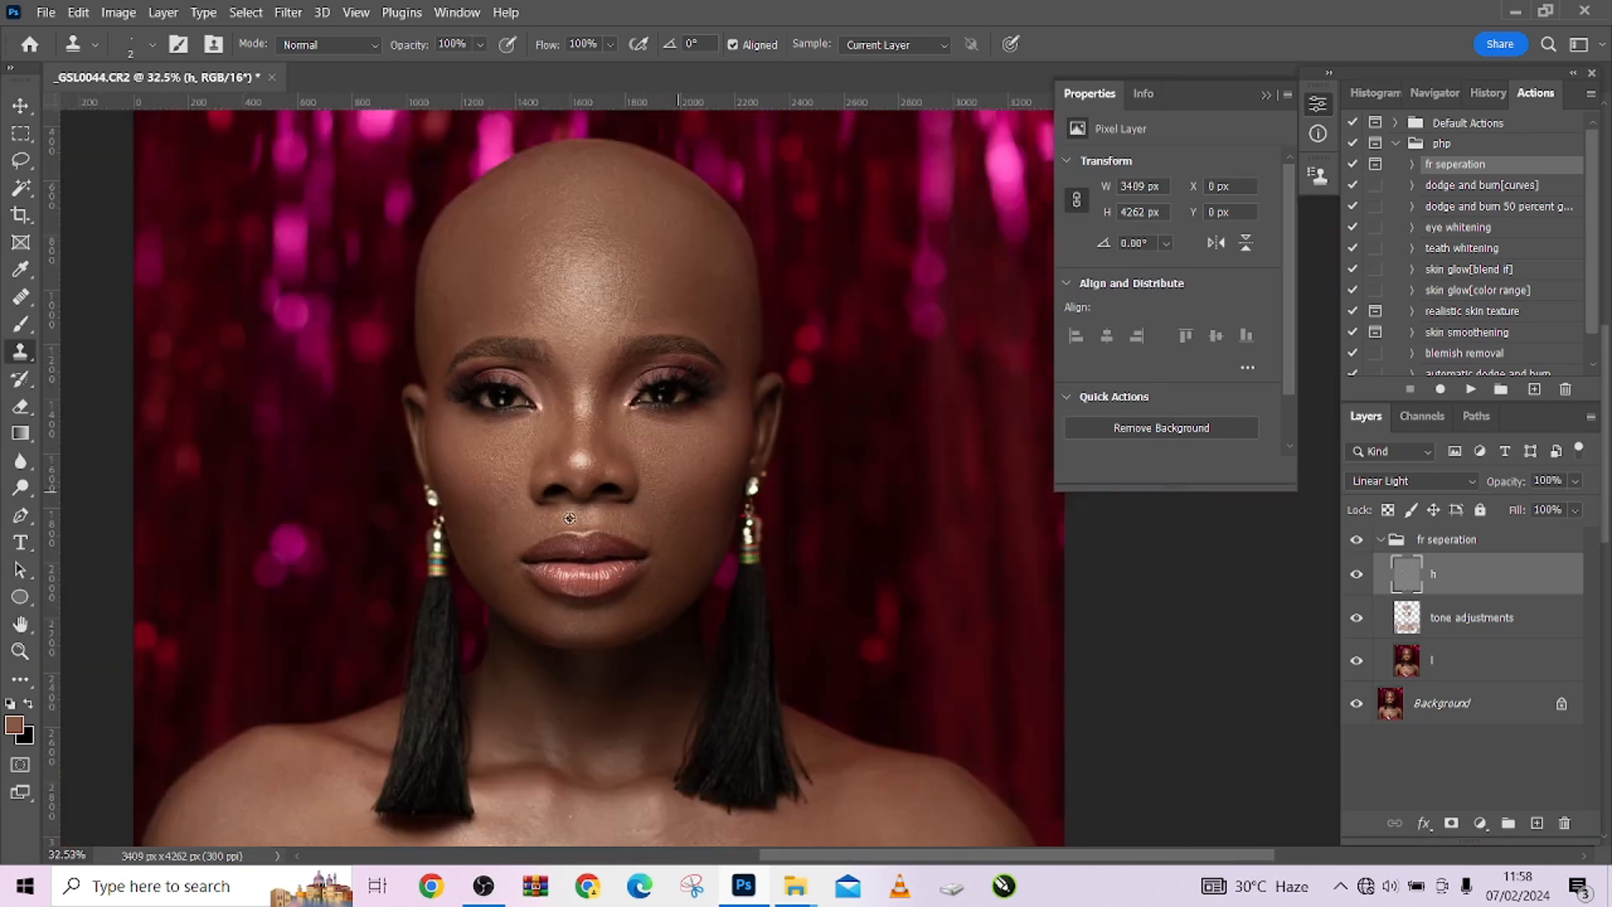
Step: Clean up the bumpy texture on the image-left cheek beside the nose with resampled Clone Stamp dabs
scroll(613, 513, up, 5)
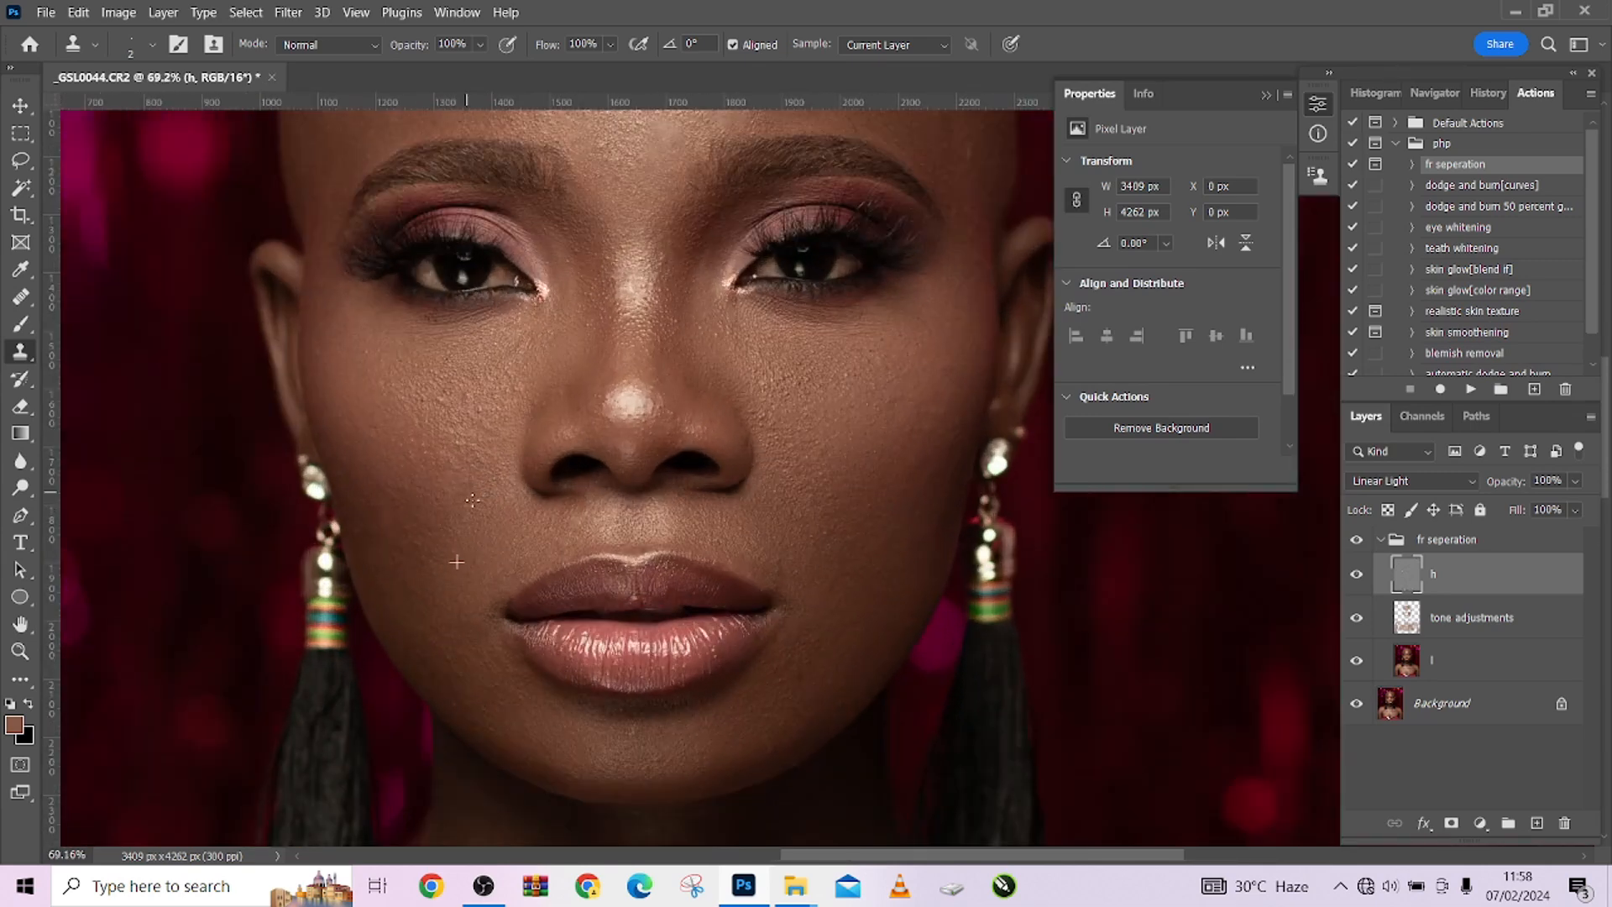
alt+click(474, 481)
click(482, 503)
alt+click(457, 470)
click(457, 438)
click(480, 414)
alt+click(471, 482)
click(474, 419)
click(472, 391)
click(436, 412)
alt+click(446, 421)
click(442, 382)
click(440, 398)
click(460, 402)
Step: Clone clean texture over the small blemishes on the lower cheek next to the image-left mouth corner
scroll(485, 436, down, 3)
scroll(491, 491, up, 5)
scroll(489, 498, up, 2)
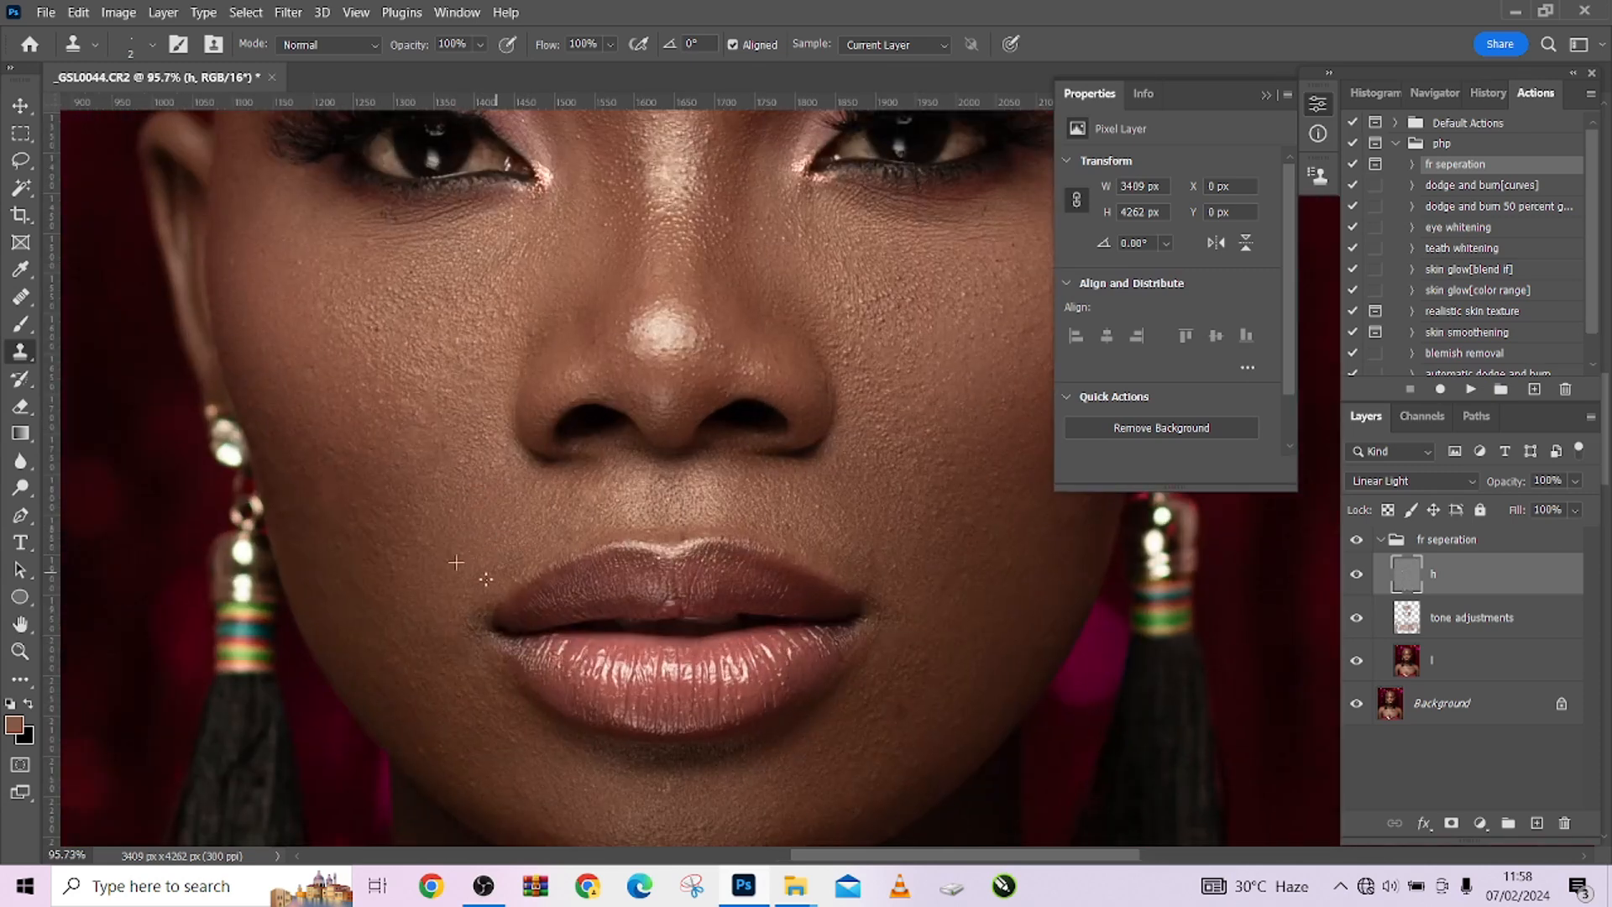
alt+click(488, 554)
click(455, 575)
click(451, 538)
click(419, 552)
alt+click(434, 537)
click(451, 519)
Step: Clone sampled texture over the blemishes near the image-right side of the mouth and review the whole portrait
drag(629, 594, 587, 447)
alt+click(854, 606)
mouse_move(864, 568)
mouse_down()
mouse_move(870, 553)
mouse_move(808, 604)
mouse_up()
mouse_move(807, 603)
mouse_down()
mouse_move(845, 566)
mouse_move(830, 577)
mouse_move(821, 561)
mouse_move(838, 543)
mouse_move(856, 559)
mouse_move(840, 588)
mouse_up()
key(ctrl+minus)
key(ctrl+minus)
key(ctrl+minus)
key(ctrl+minus)
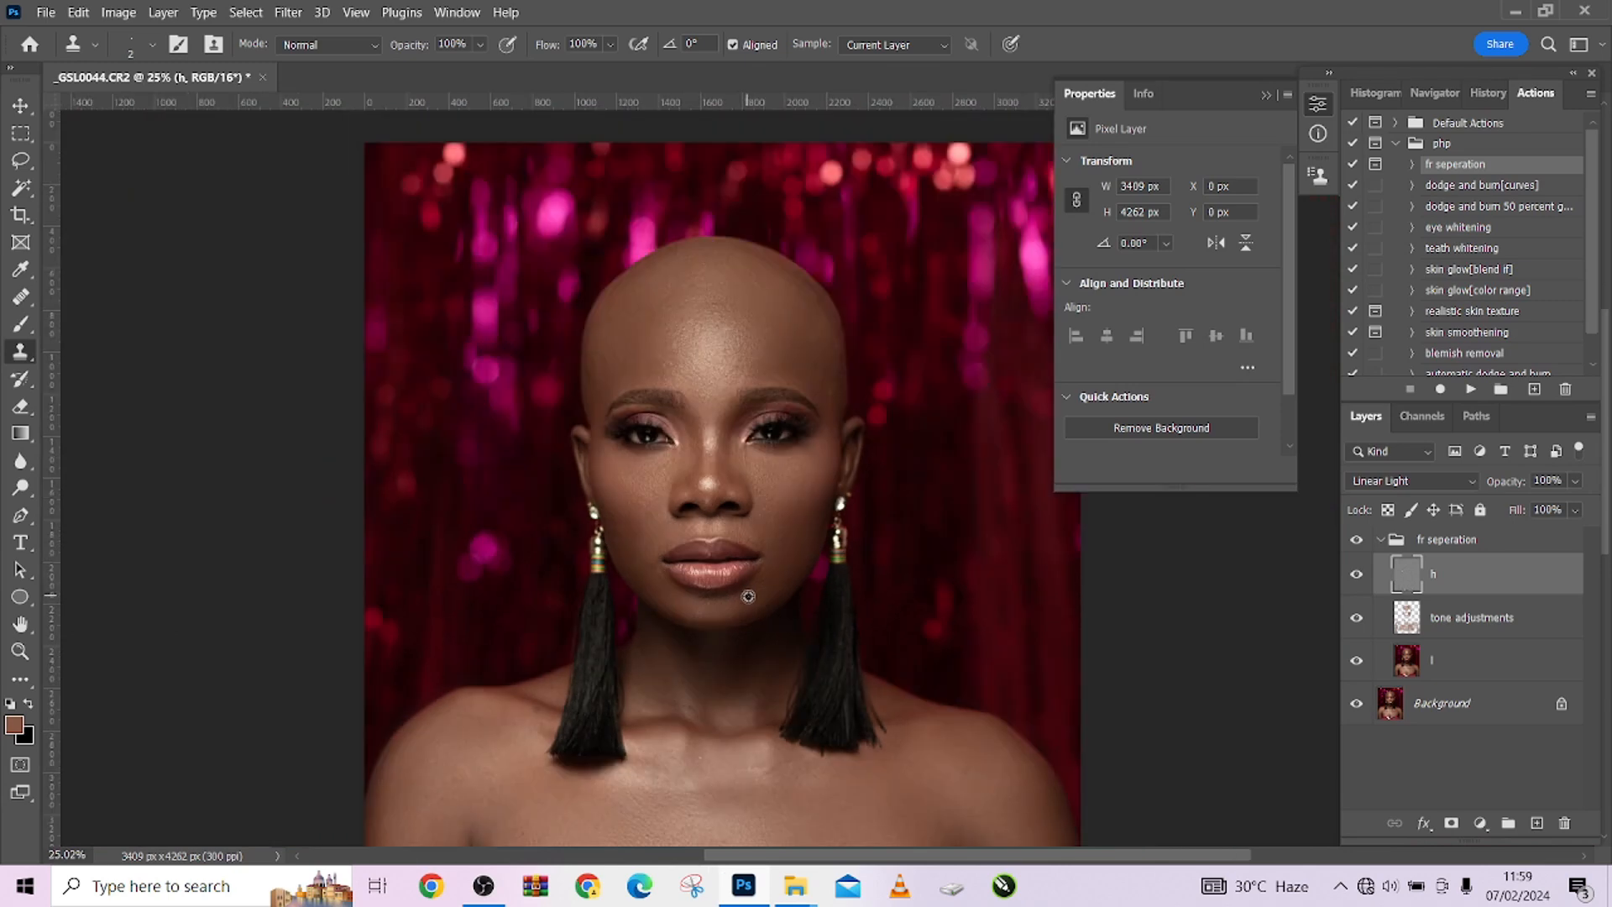
scroll(741, 492, down, 2)
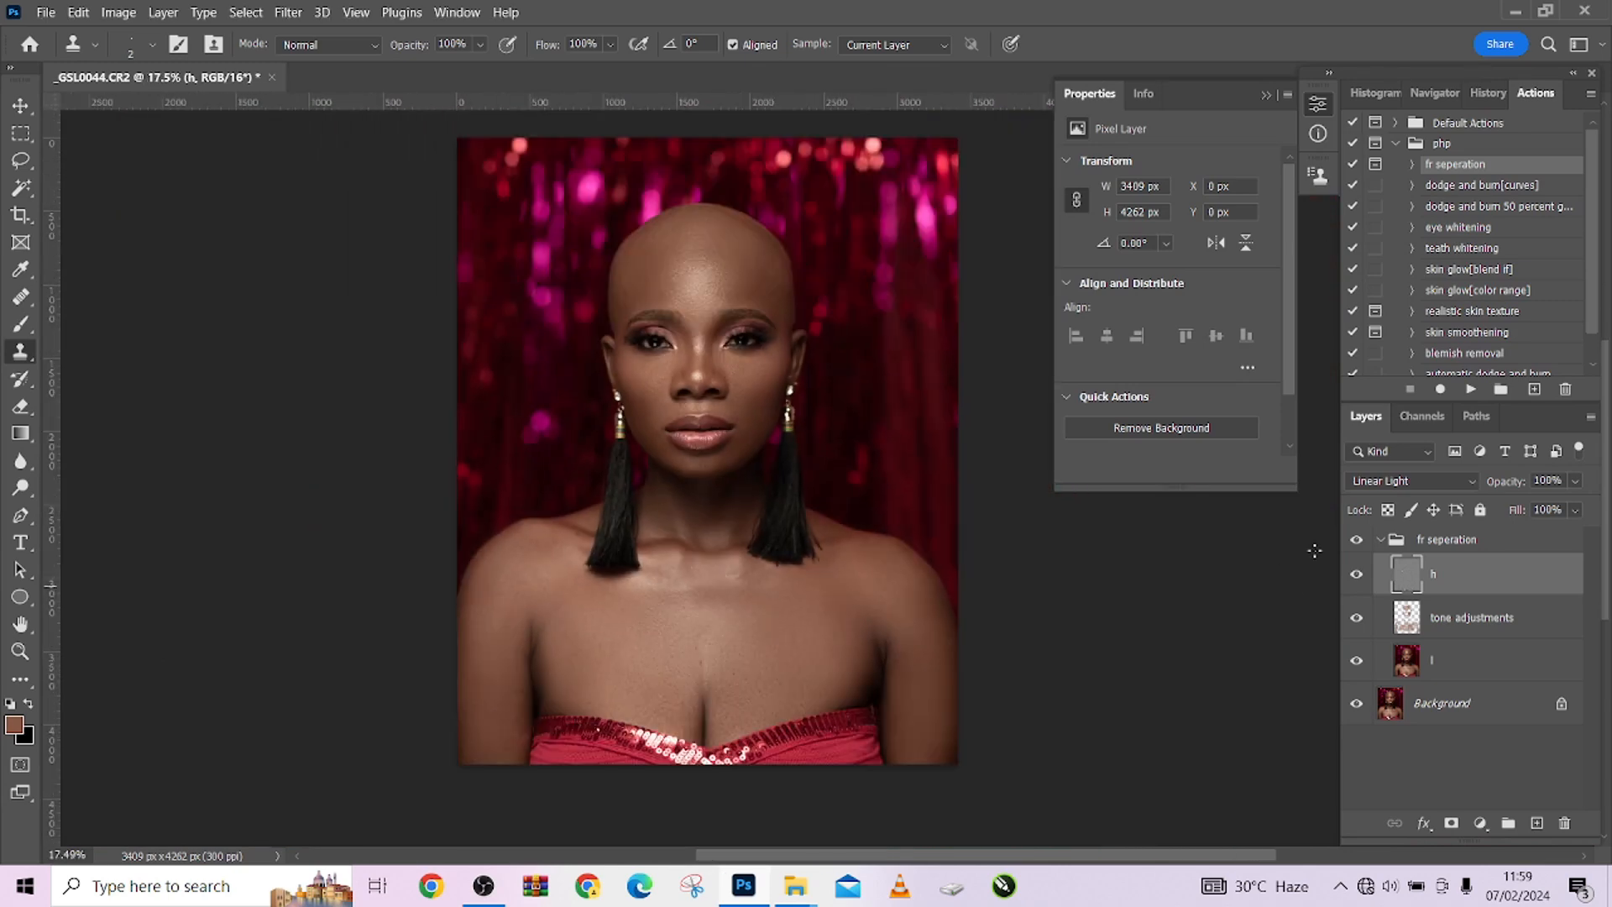
Step: Compare the portrait with and without the fr seperation group, collapse the group, and add a Gradient Map adjustment layer above it
click(1358, 540)
click(1357, 540)
click(1381, 539)
click(1357, 540)
click(1358, 540)
click(1481, 823)
click(1503, 795)
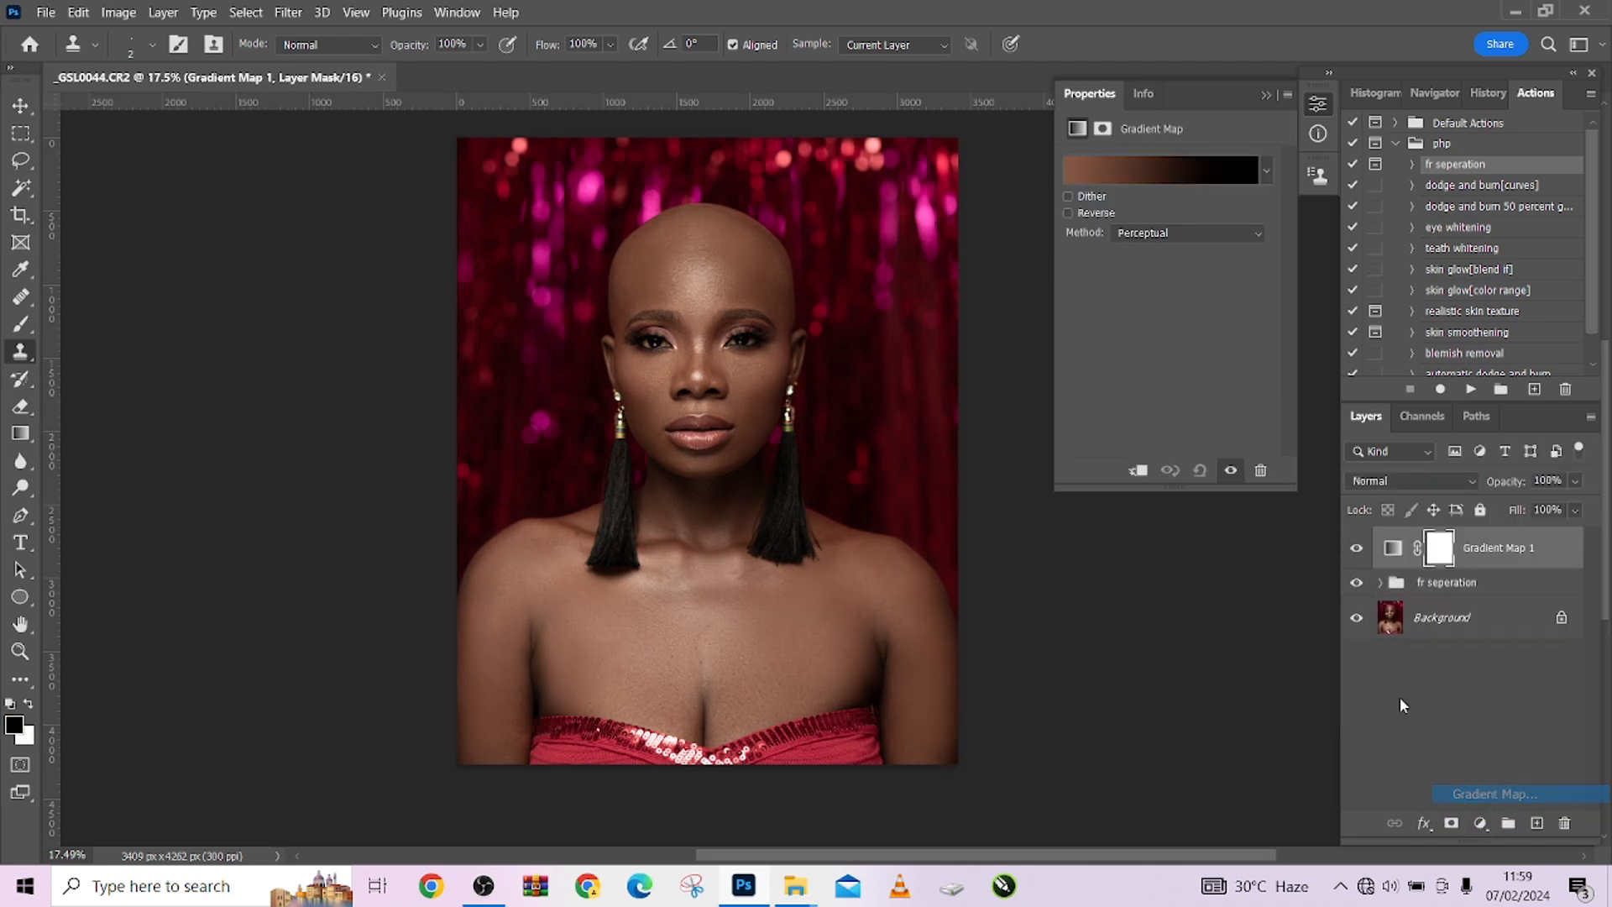
click(1199, 184)
scroll(1108, 357, down, 3)
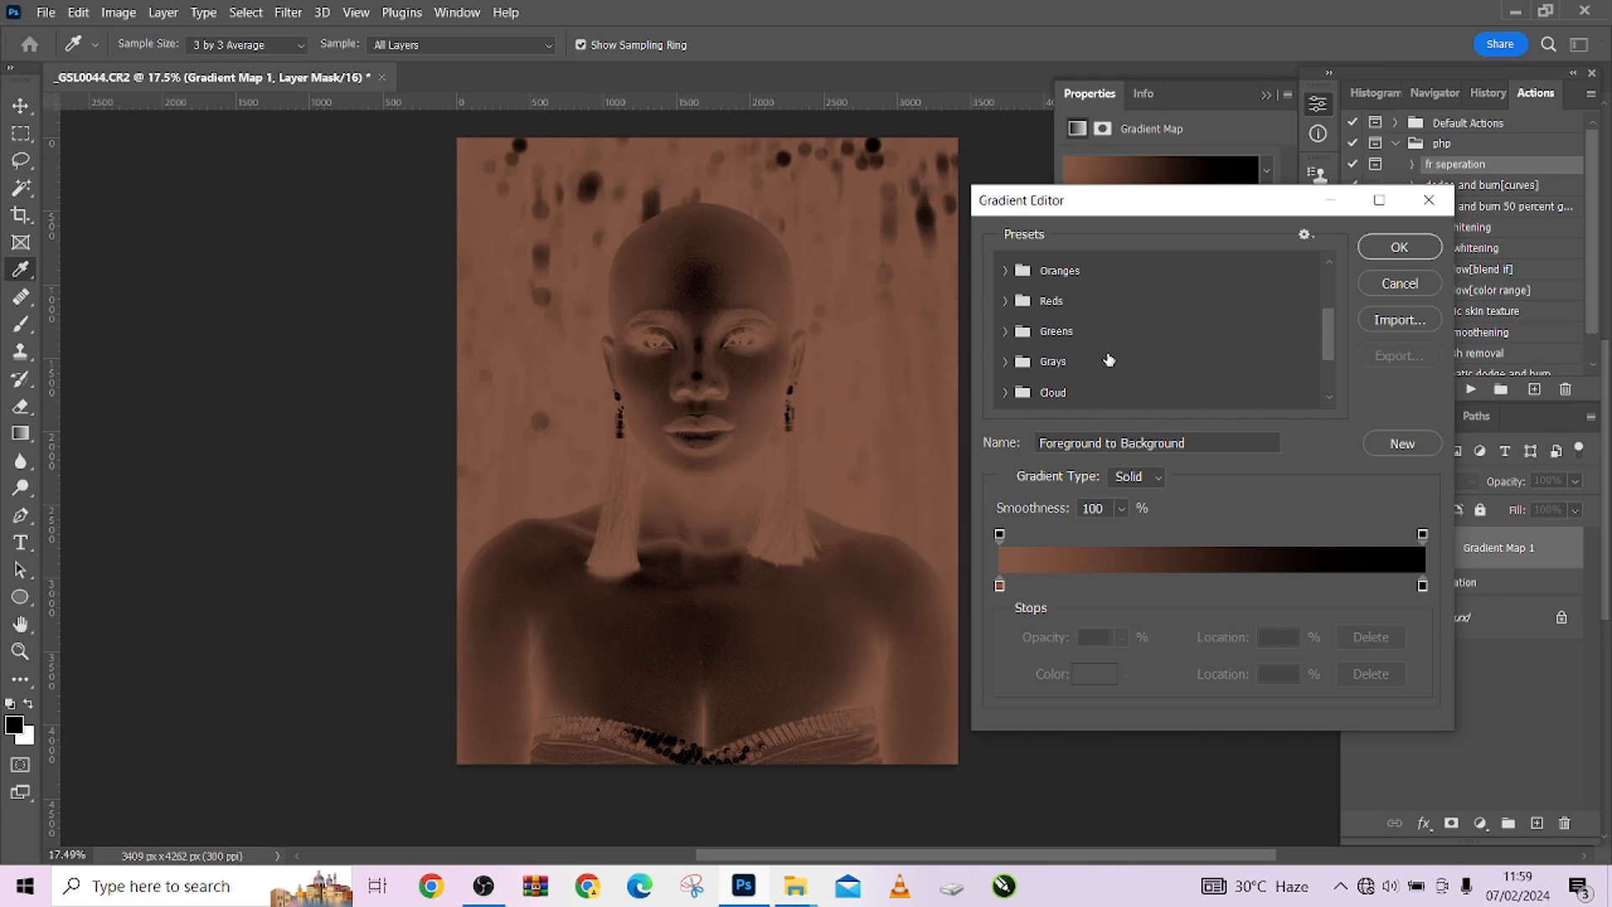
click(1400, 283)
Step: Hide the Gradient Map layer and set its gradient's light end stop to forehead highlight colour ba9d89 at location 73%
click(1355, 548)
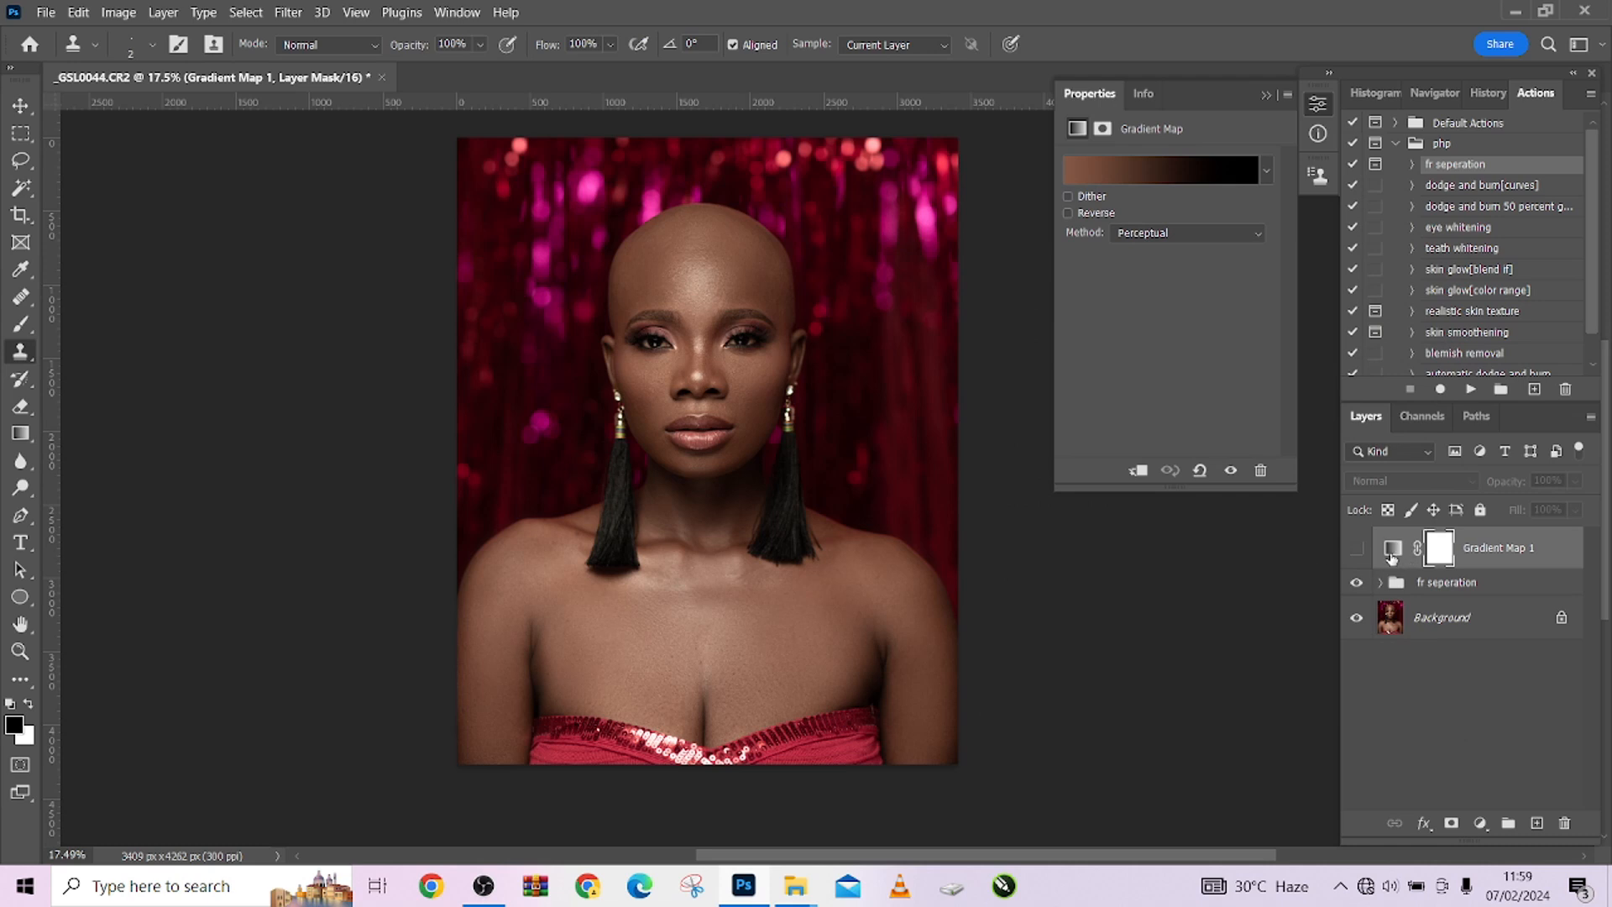
click(1393, 557)
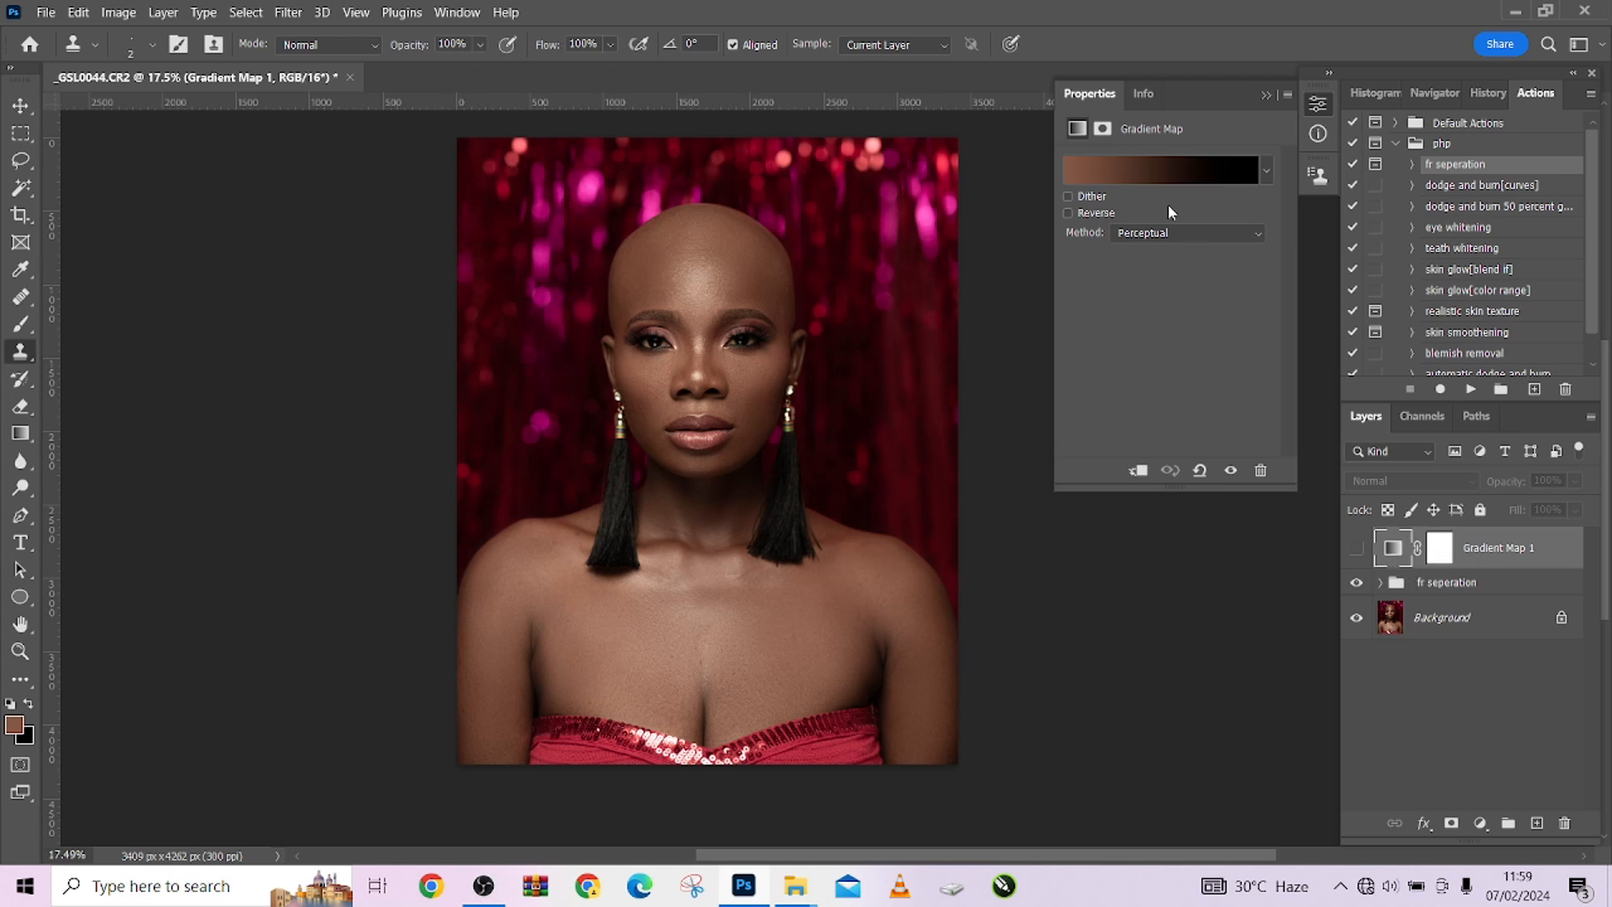
click(1158, 182)
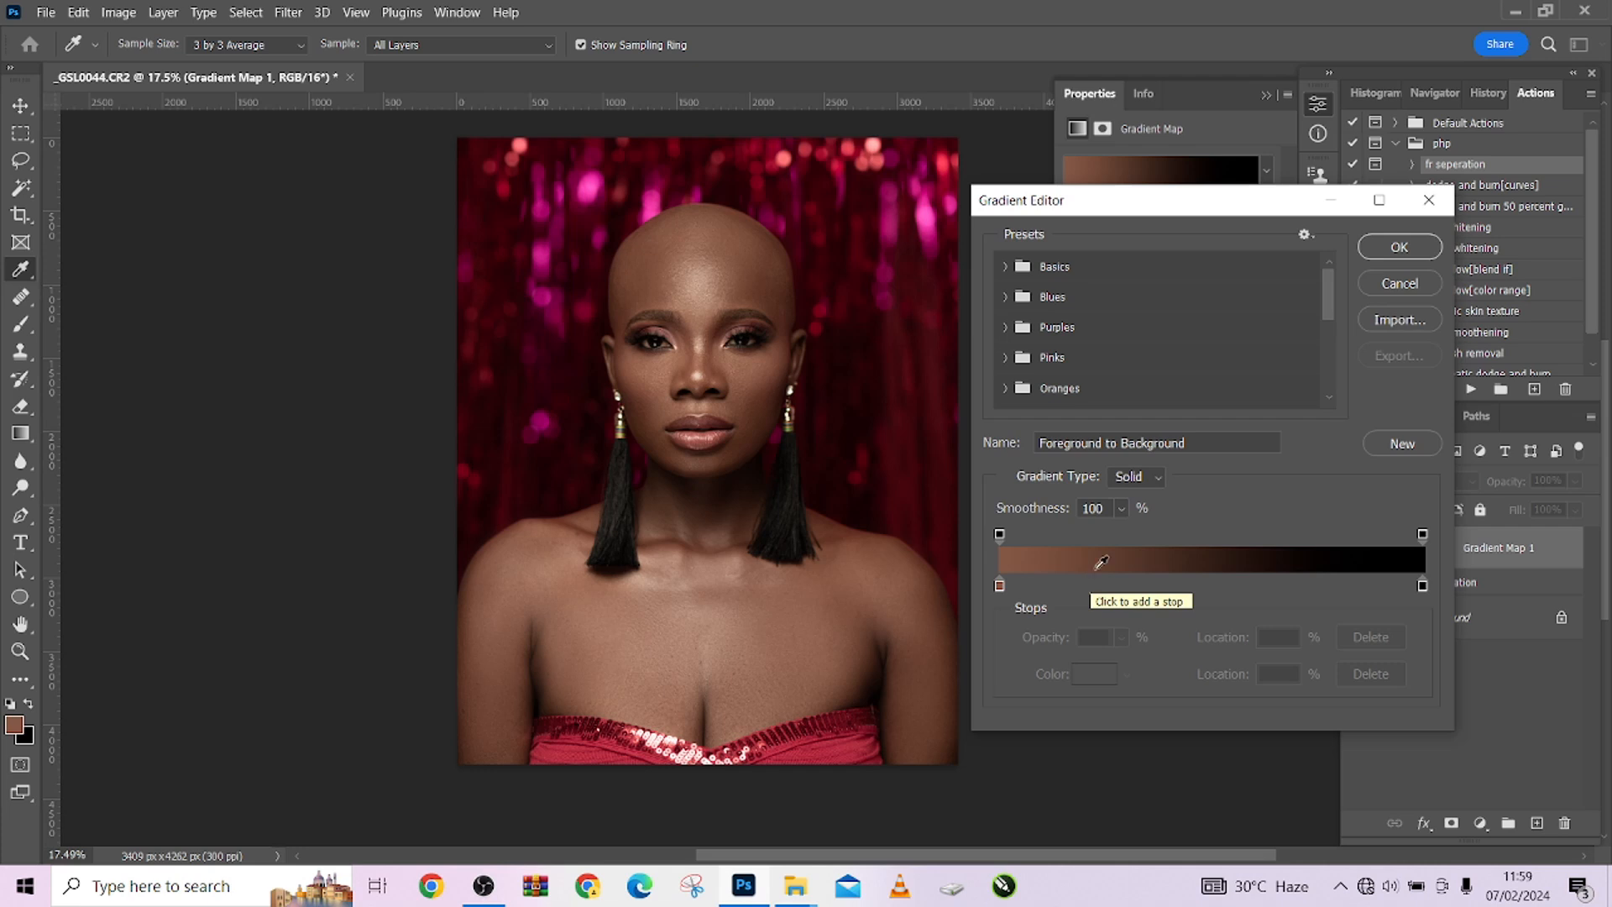
double_click(1422, 586)
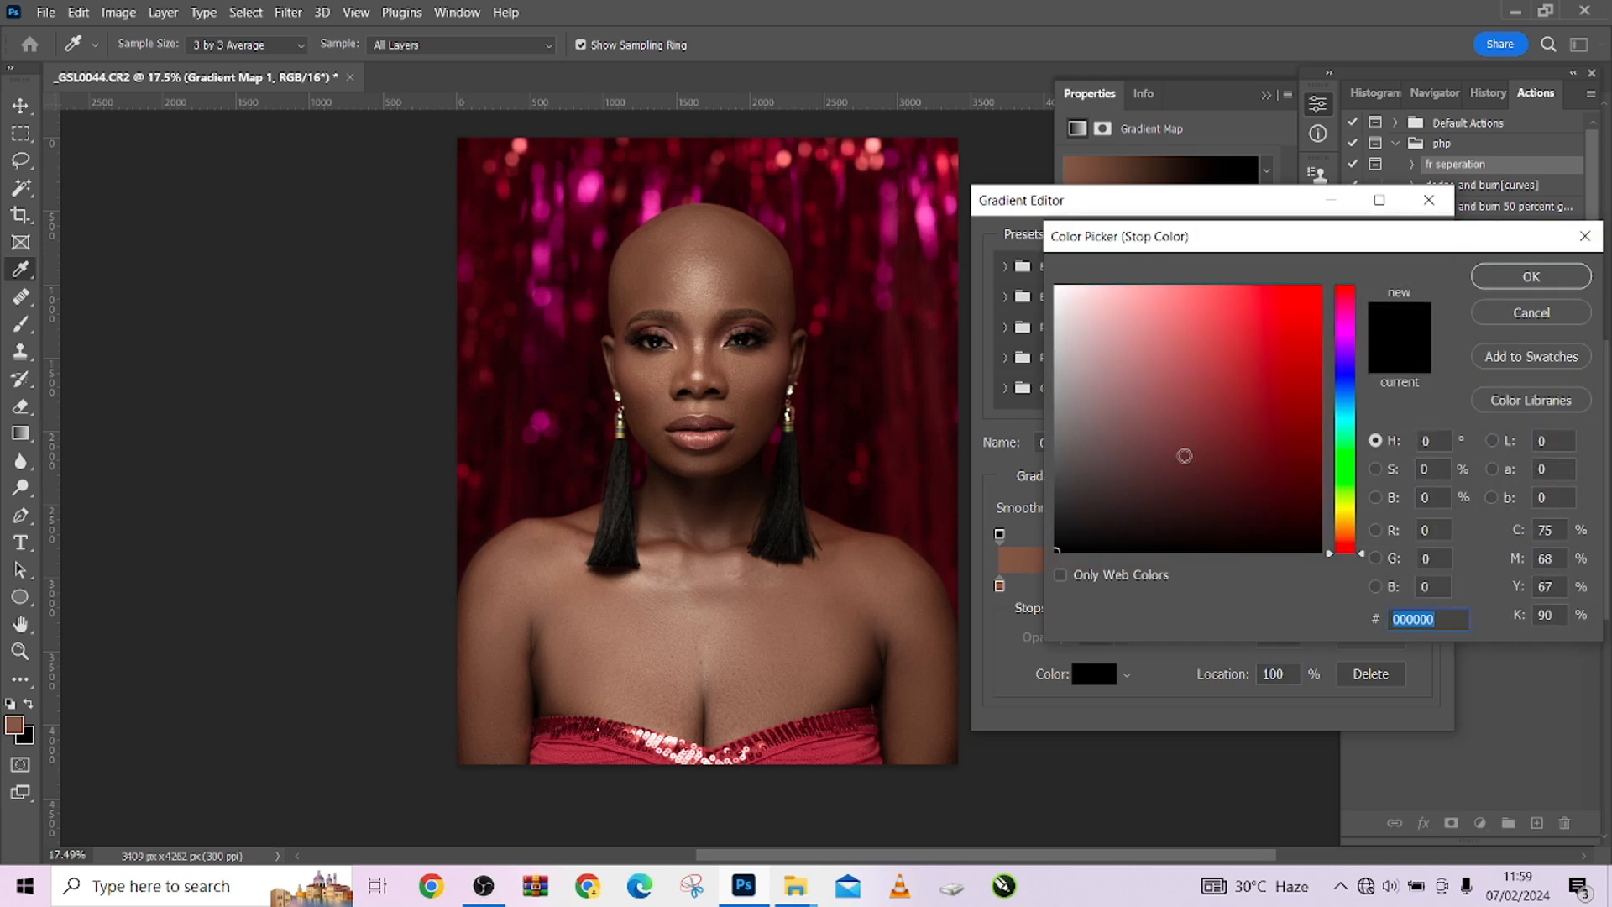
click(709, 276)
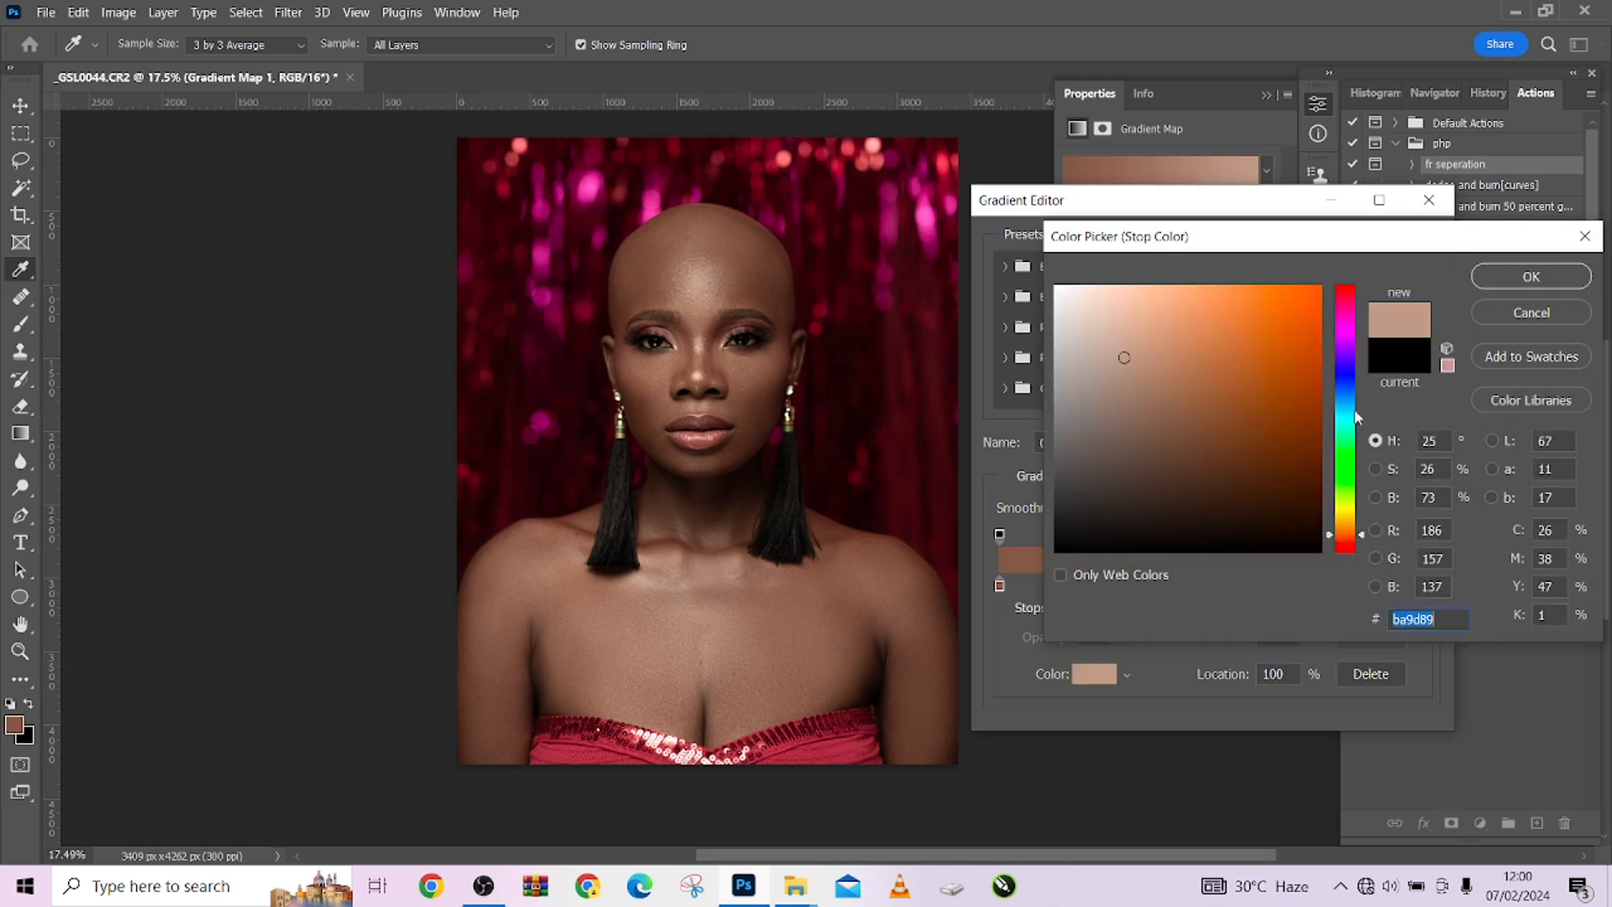
double_click(1433, 499)
click(1510, 284)
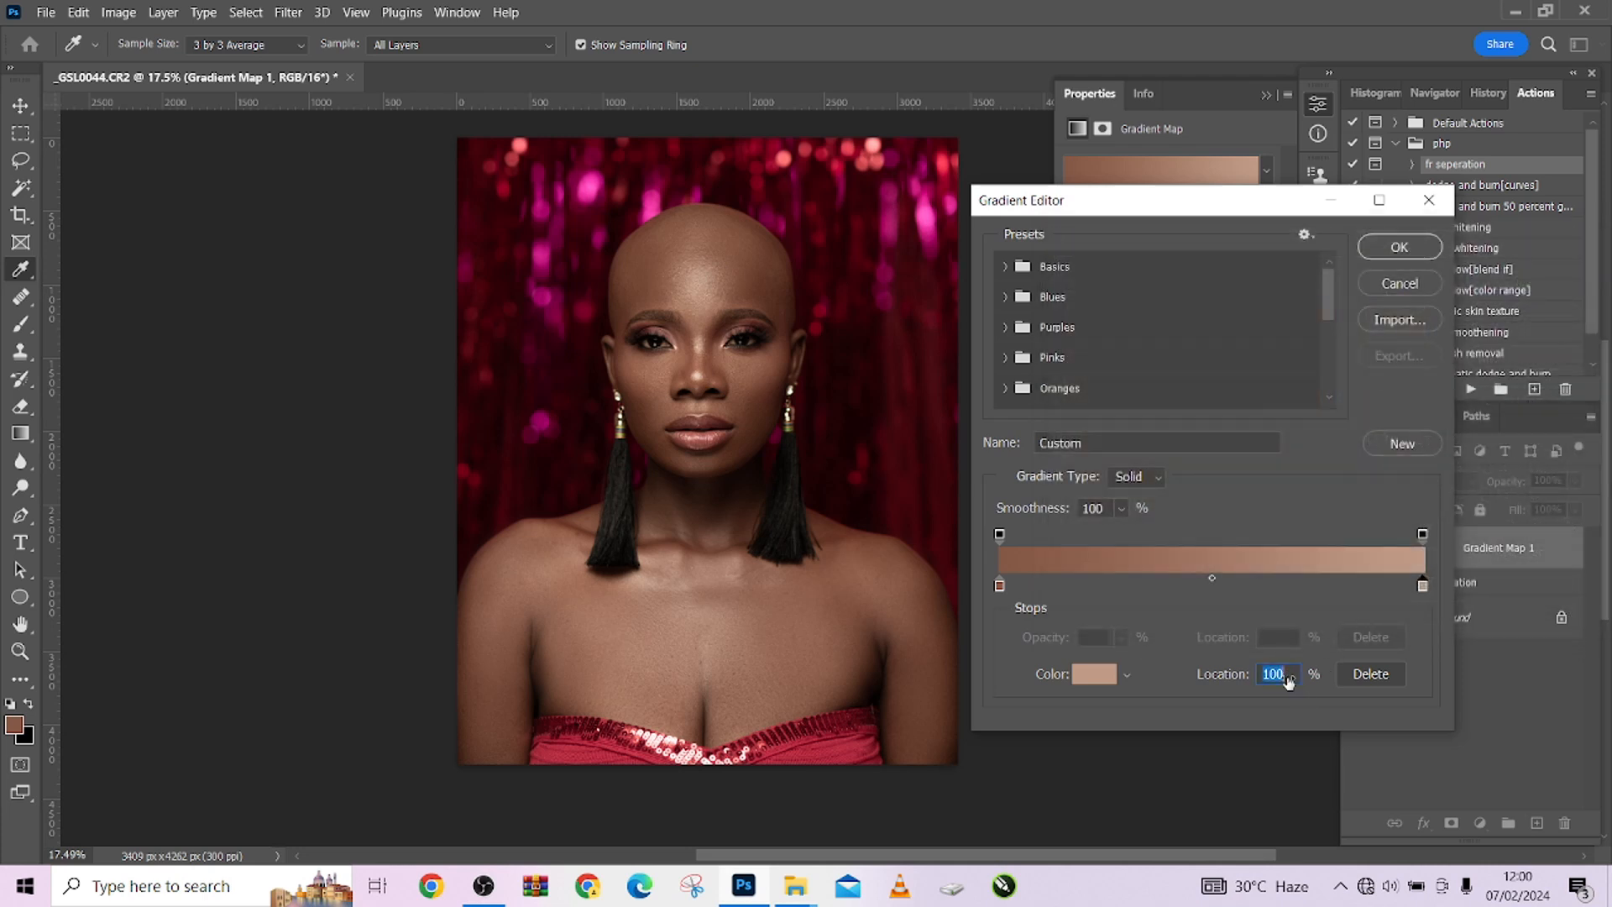
text(73)
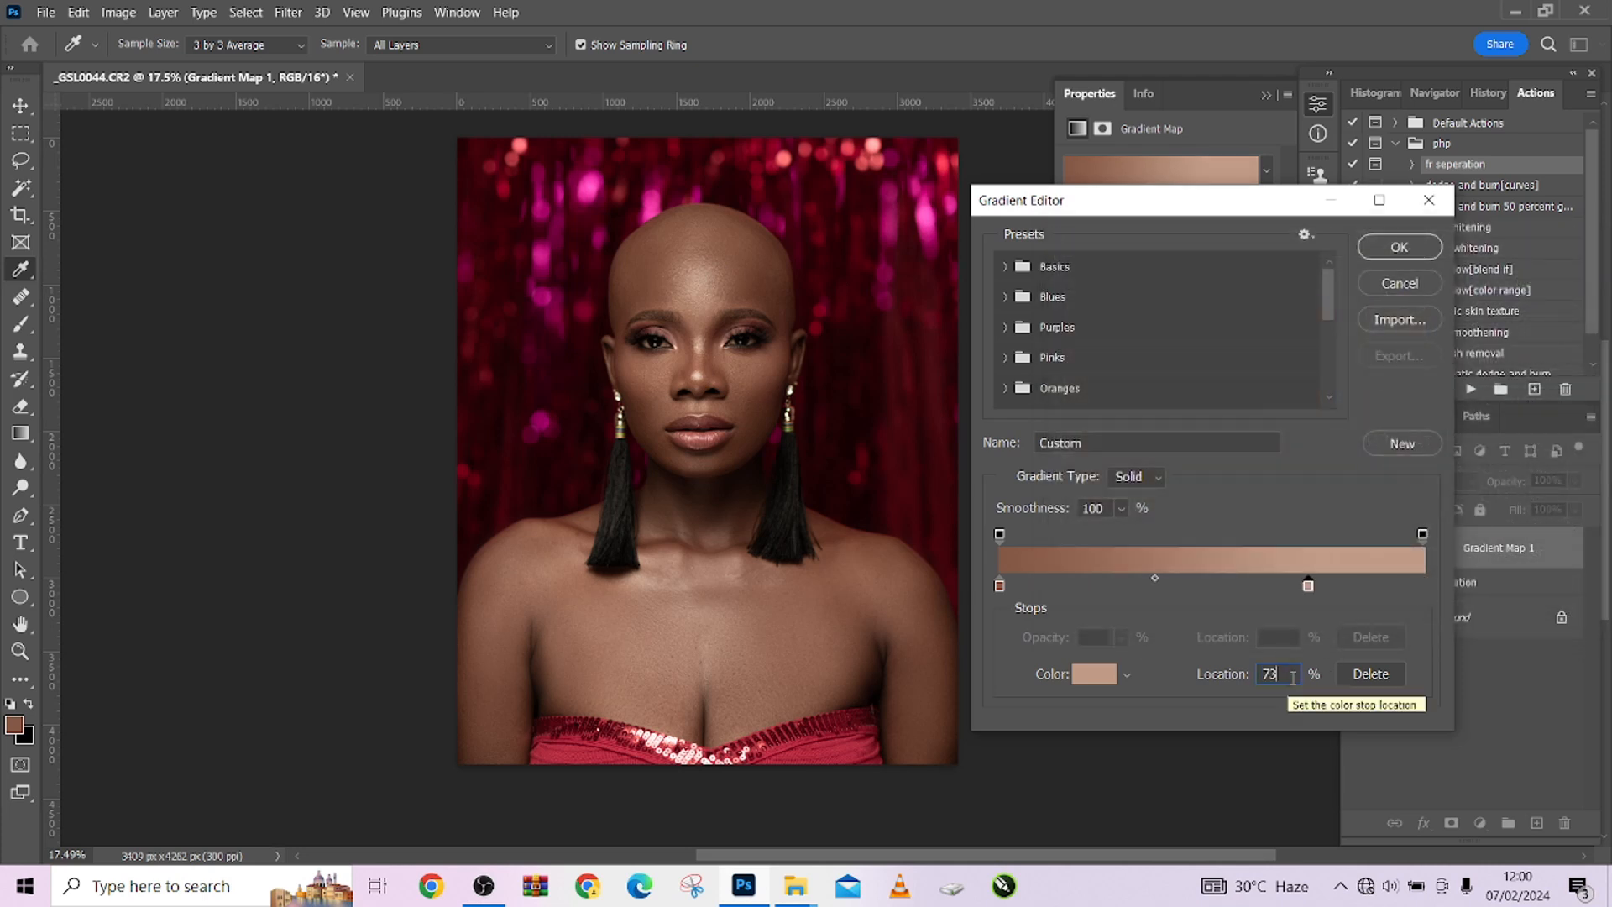
Step: Set the gradient's dark end stop to colour 533326 sampled from the image-right cheek and place it at location 33%
double_click(999, 585)
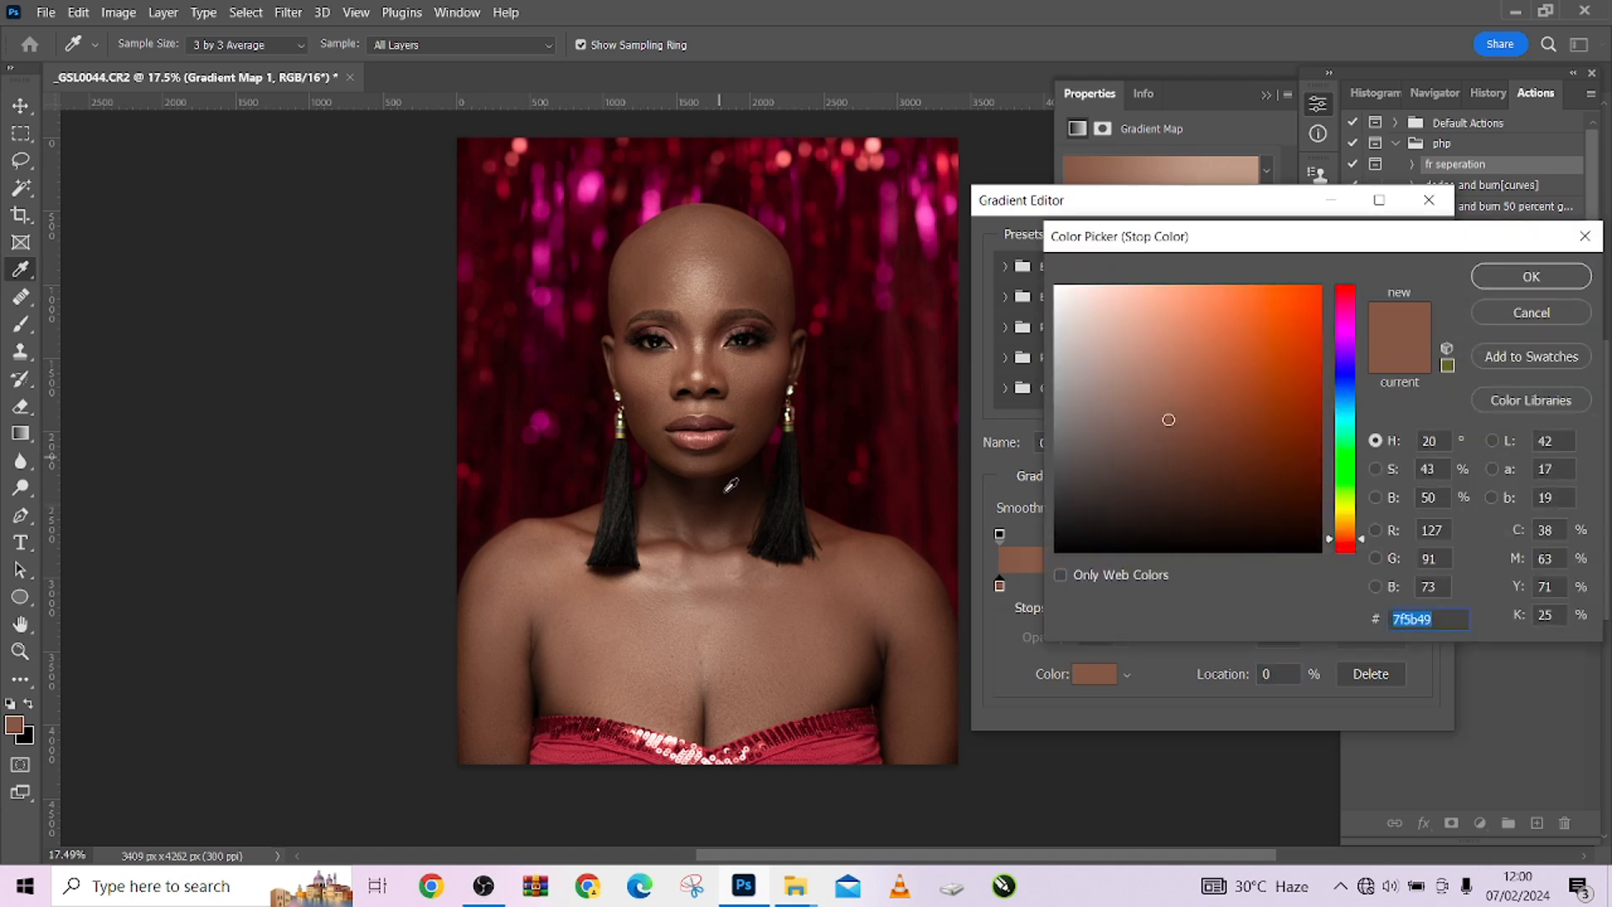
click(760, 397)
click(1445, 498)
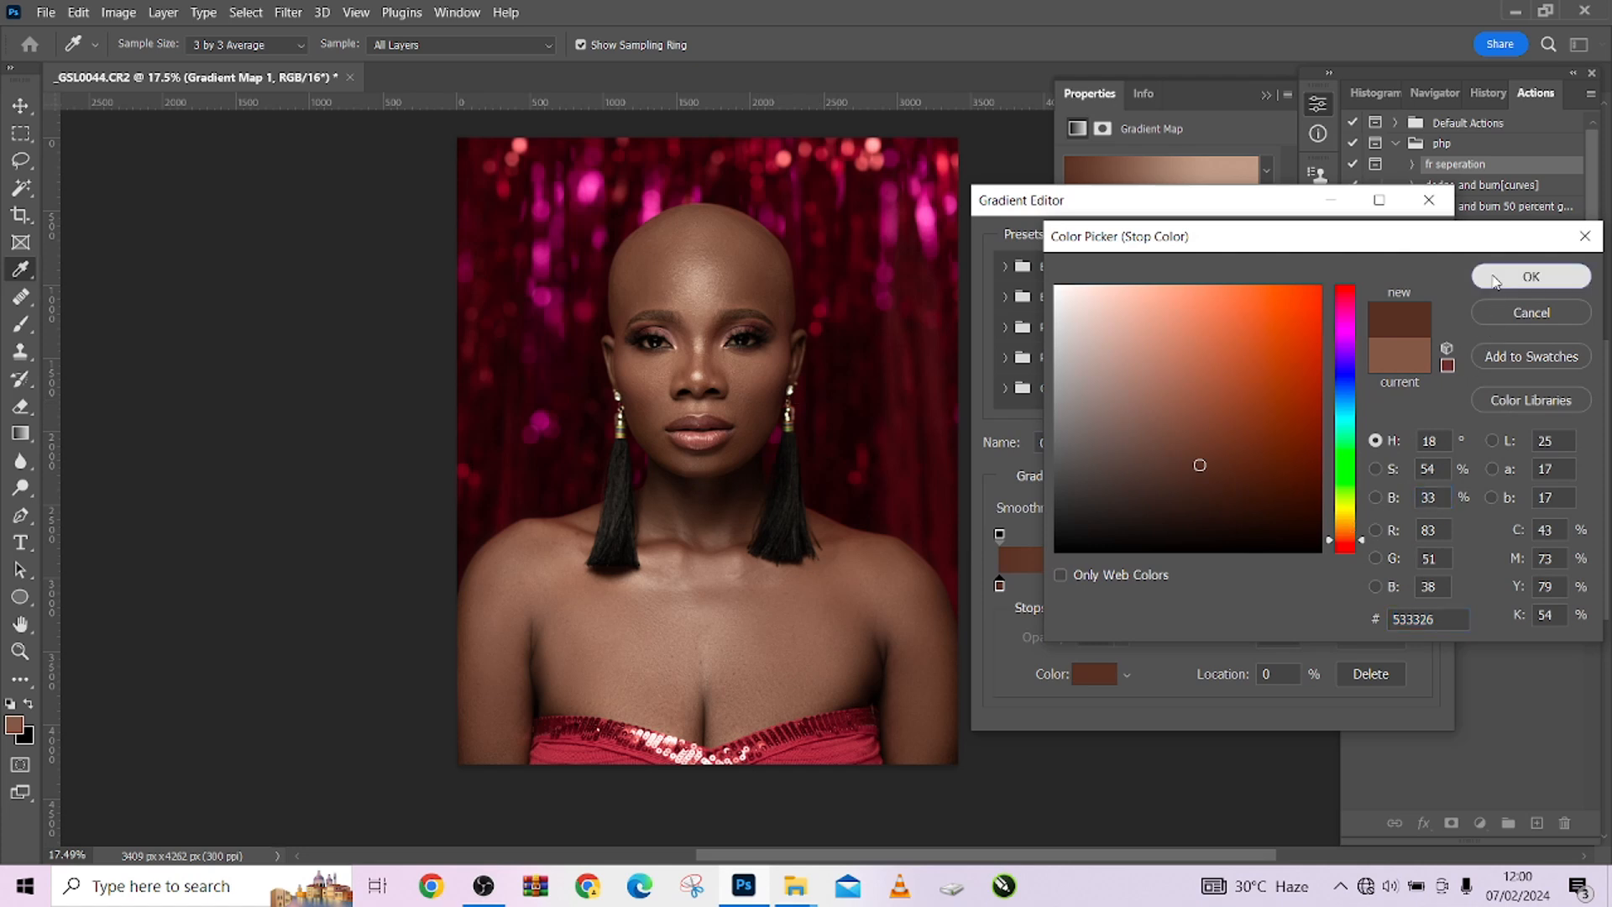
click(1529, 277)
text(33)
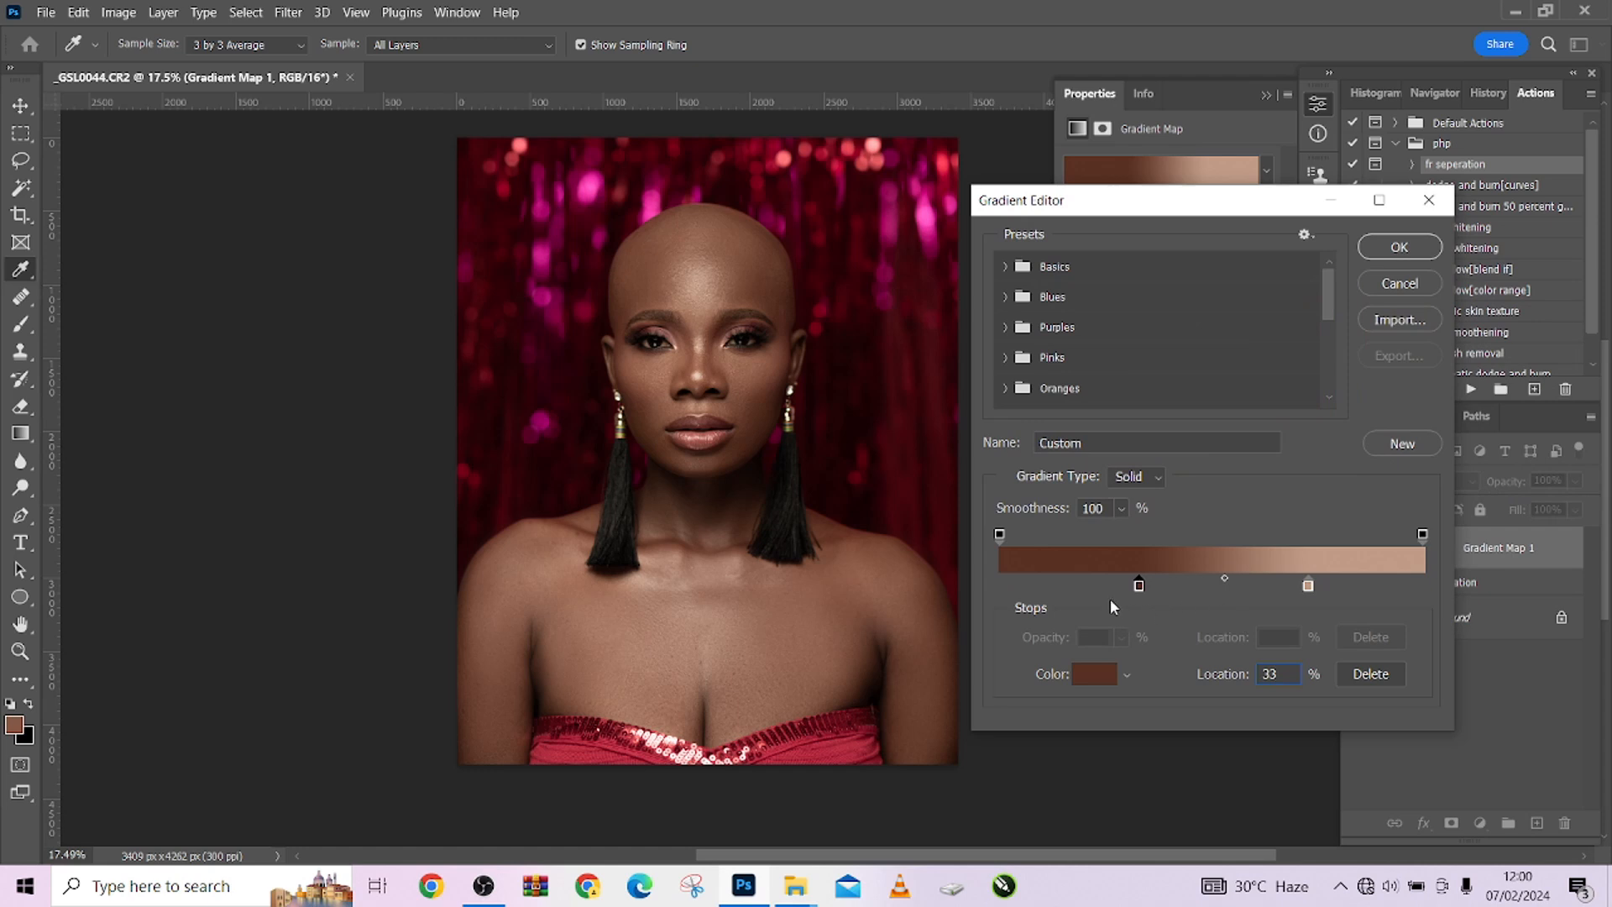
Step: Add a gradient stop with colour 5d3d2d sampled from the base of the neck and place it at location 37%
click(1062, 581)
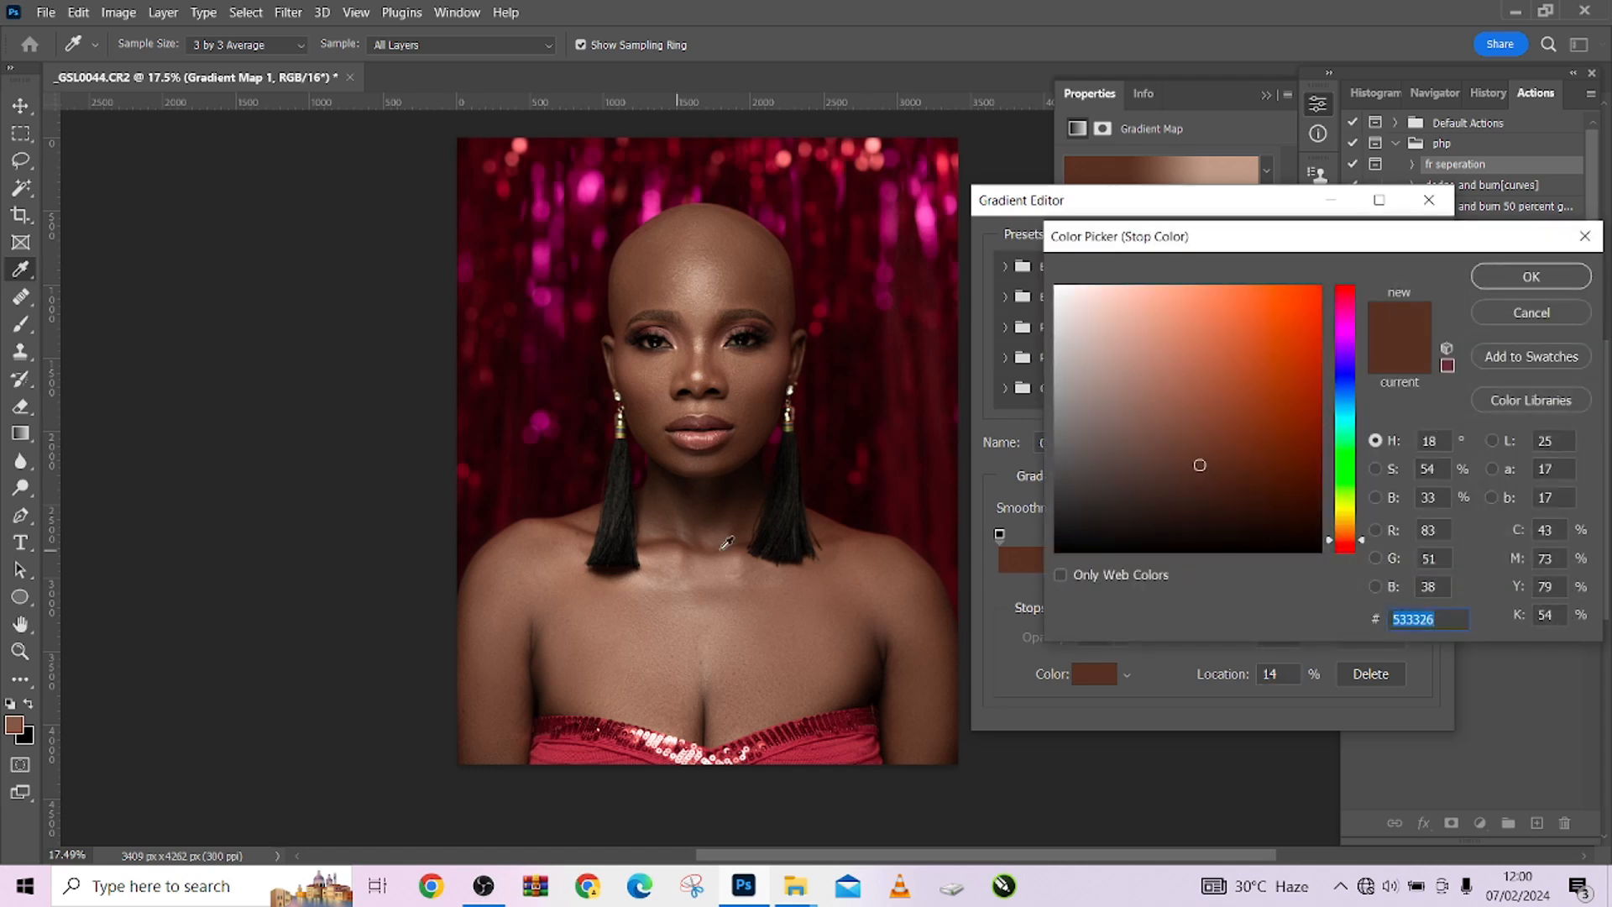
click(668, 534)
click(1443, 495)
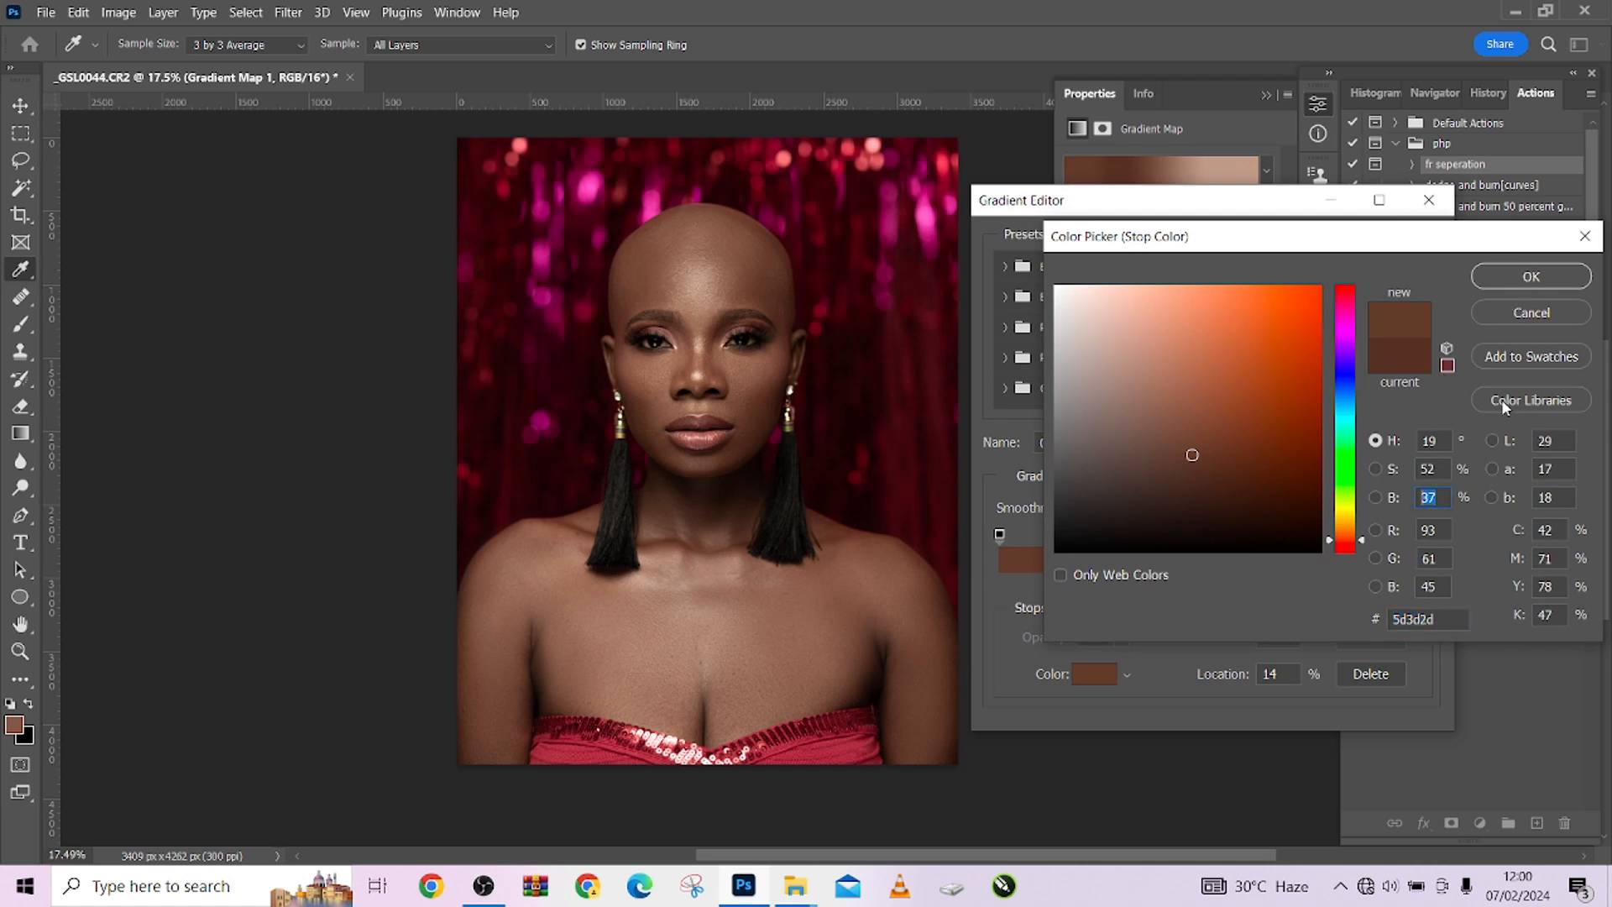
click(1553, 278)
text(37)
Step: Add a shadow stop with colour 2e1b13 sampled near the image-right armpit, place it at location 18%, and accept the gradient
double_click(1050, 585)
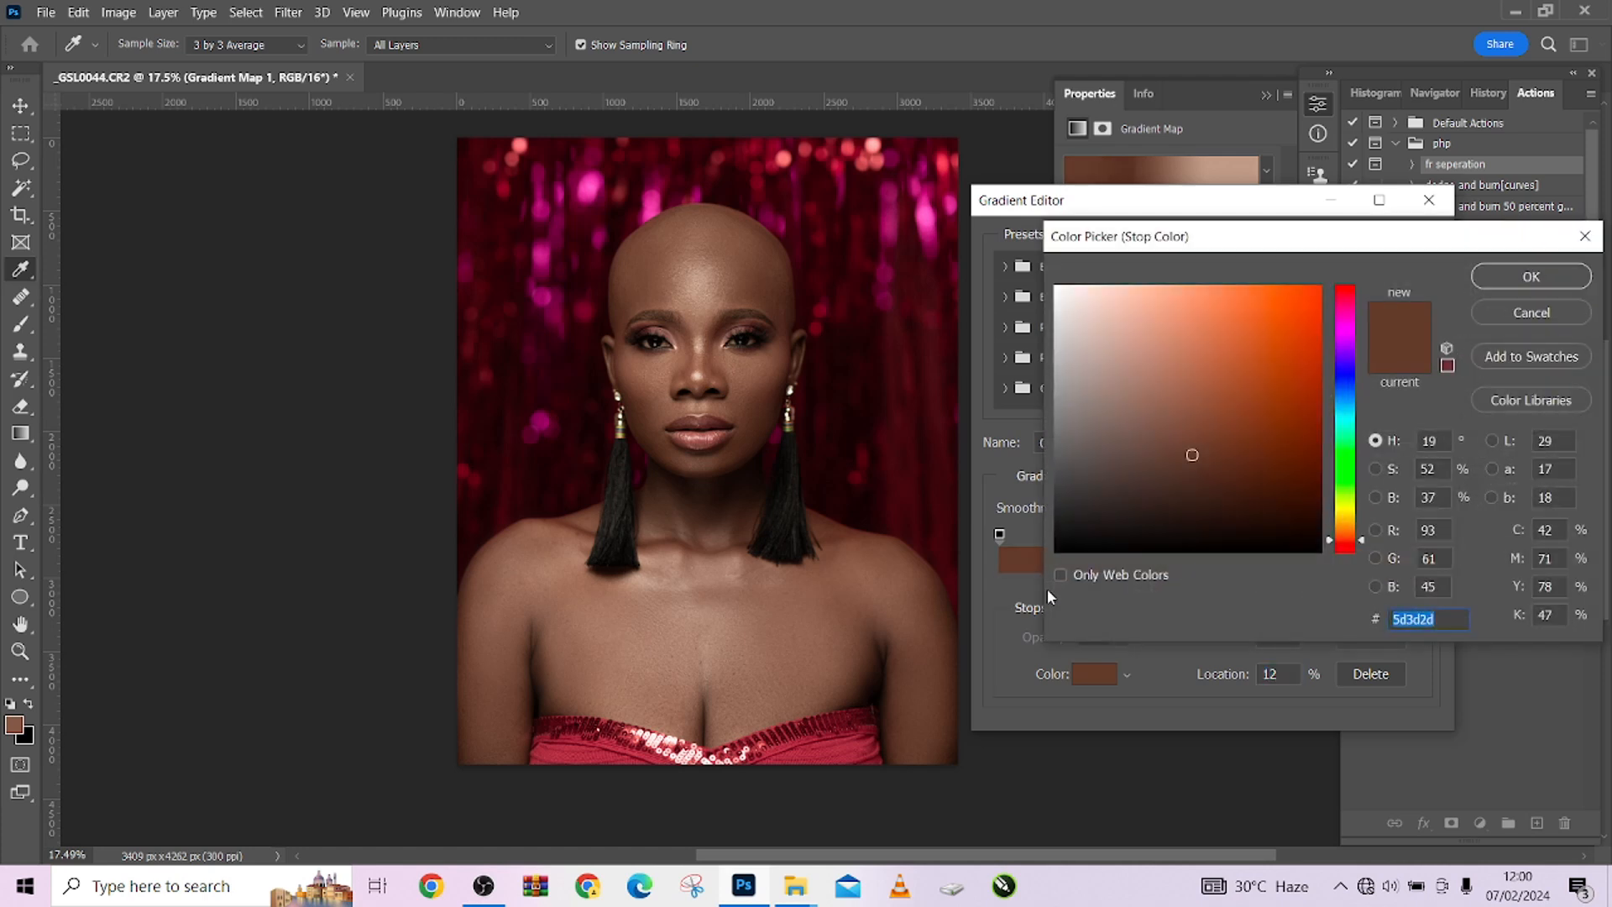
click(867, 679)
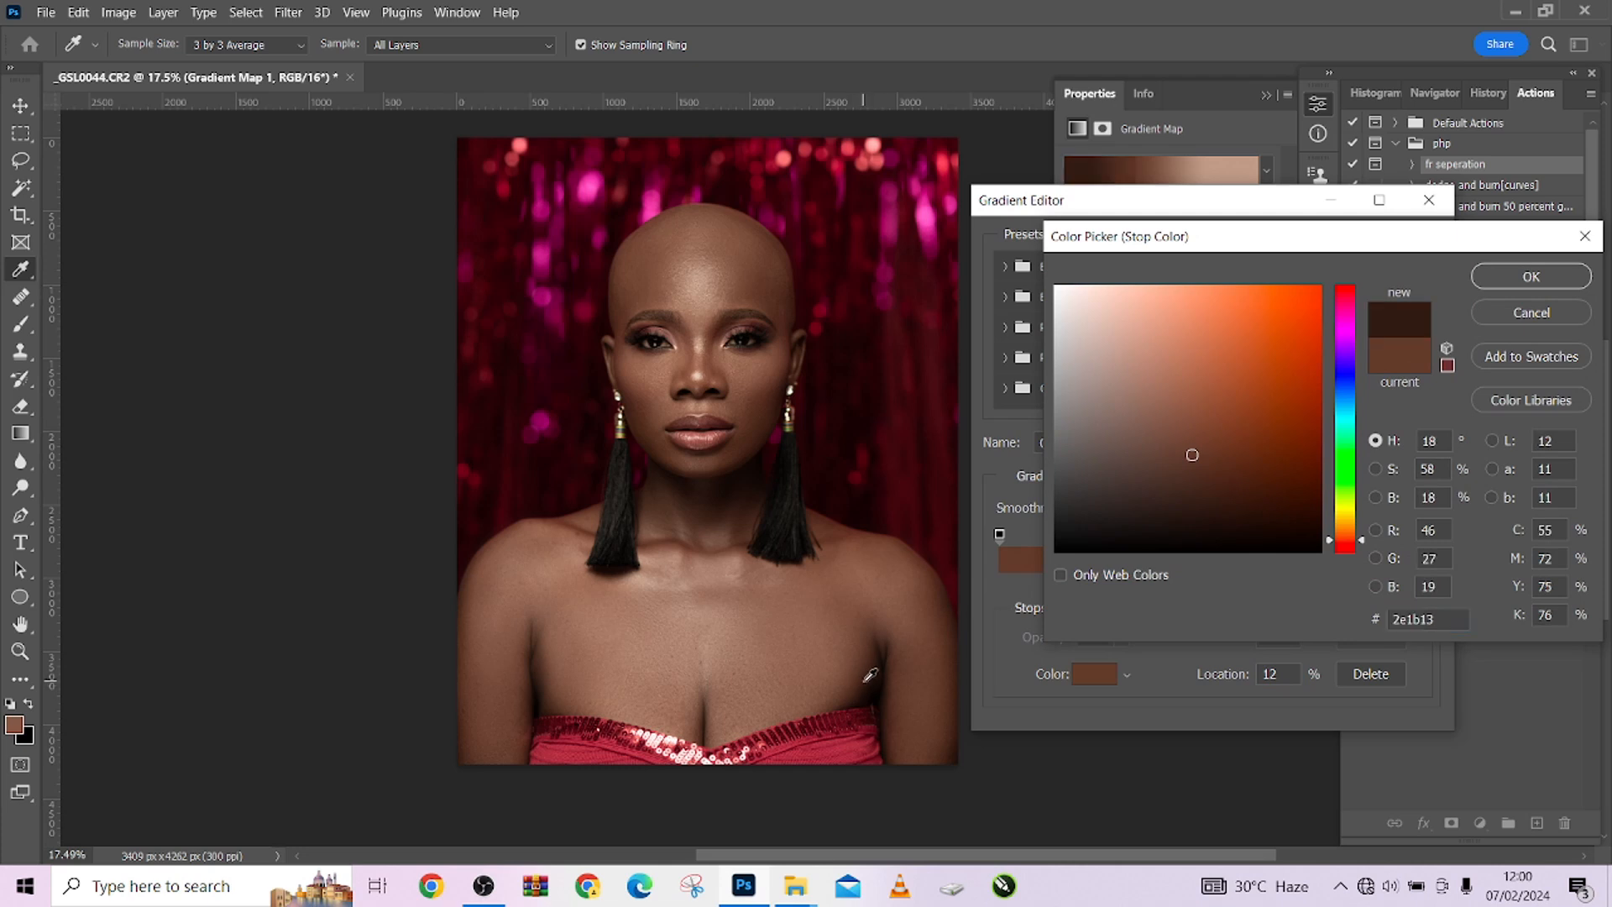
click(1444, 498)
click(1515, 284)
text(18)
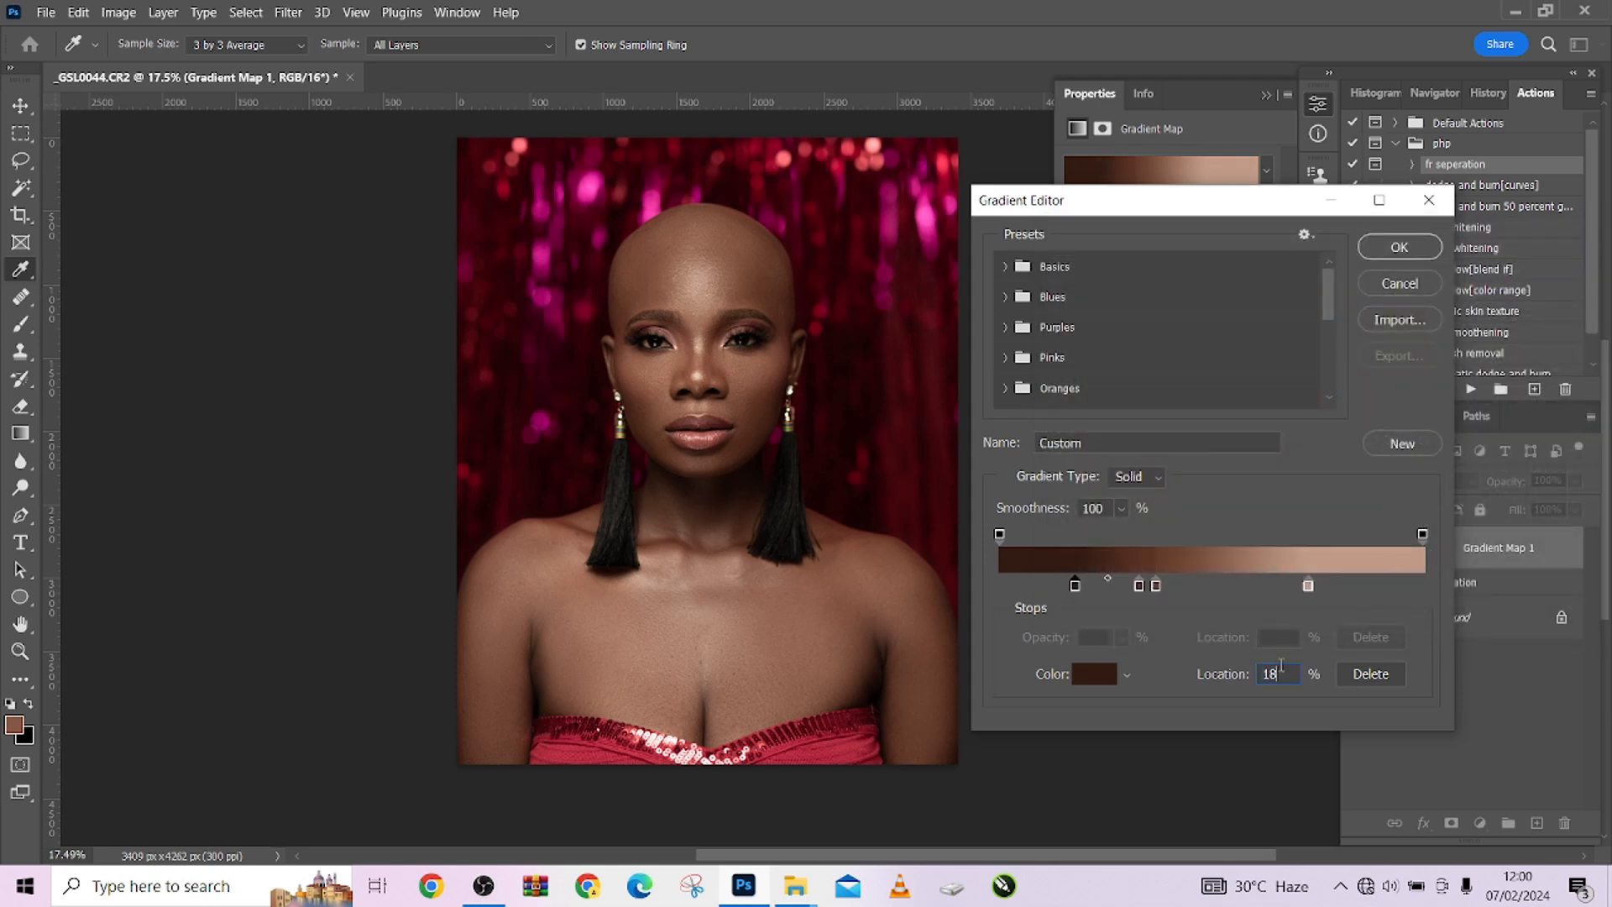
click(1400, 246)
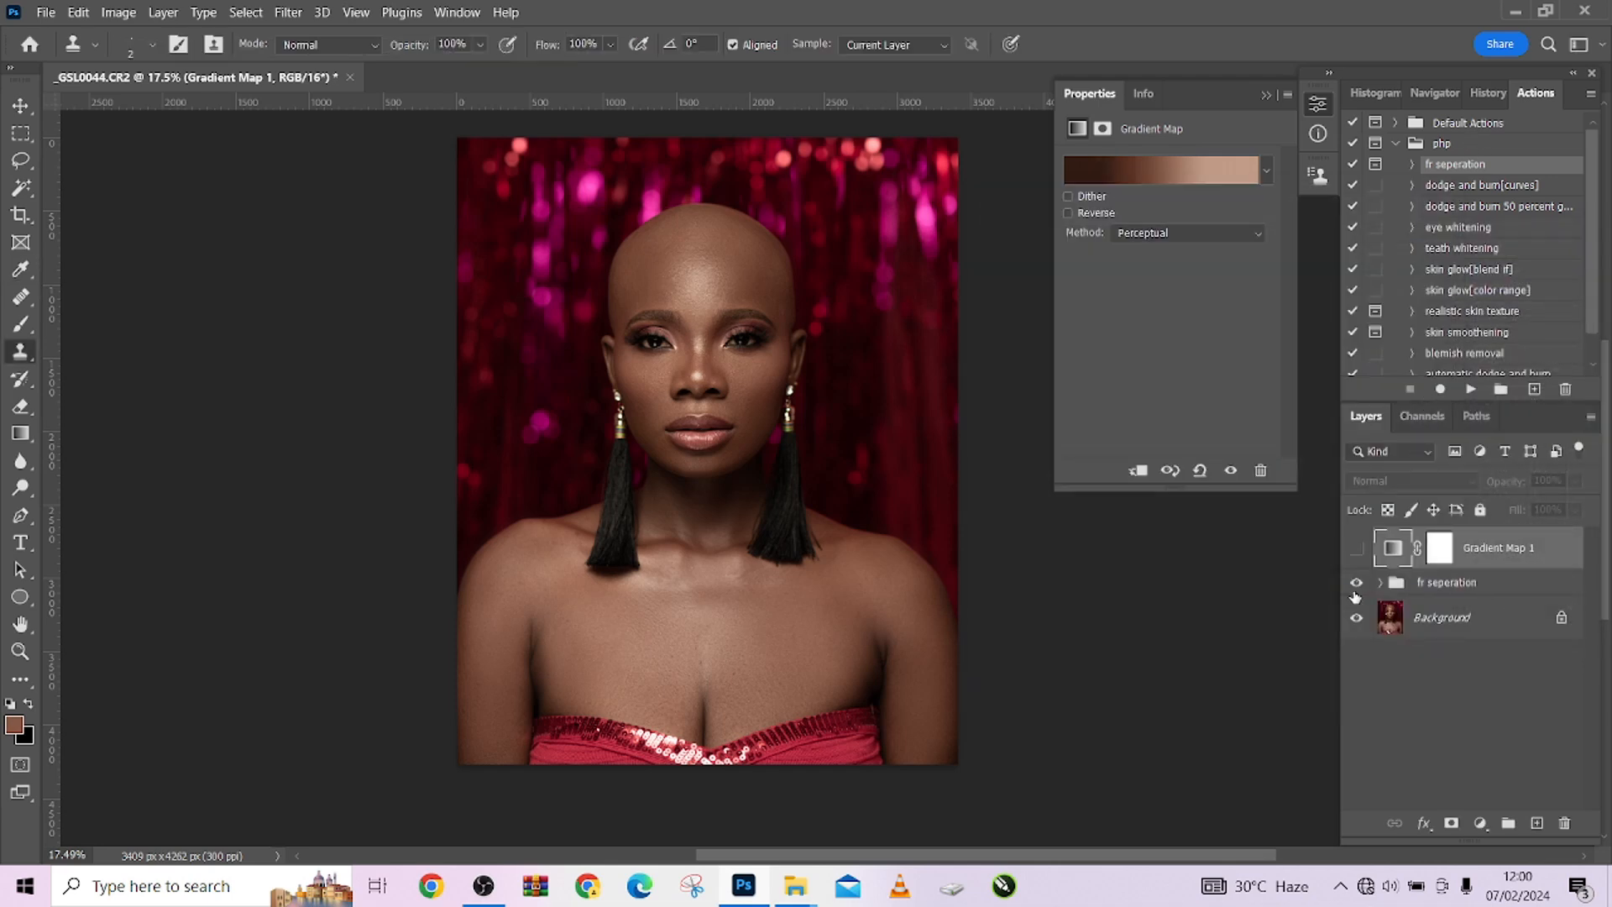
Step: Show the Gradient Map layer, set its blend mode to Color, and compare the portrait with and without it
click(1356, 550)
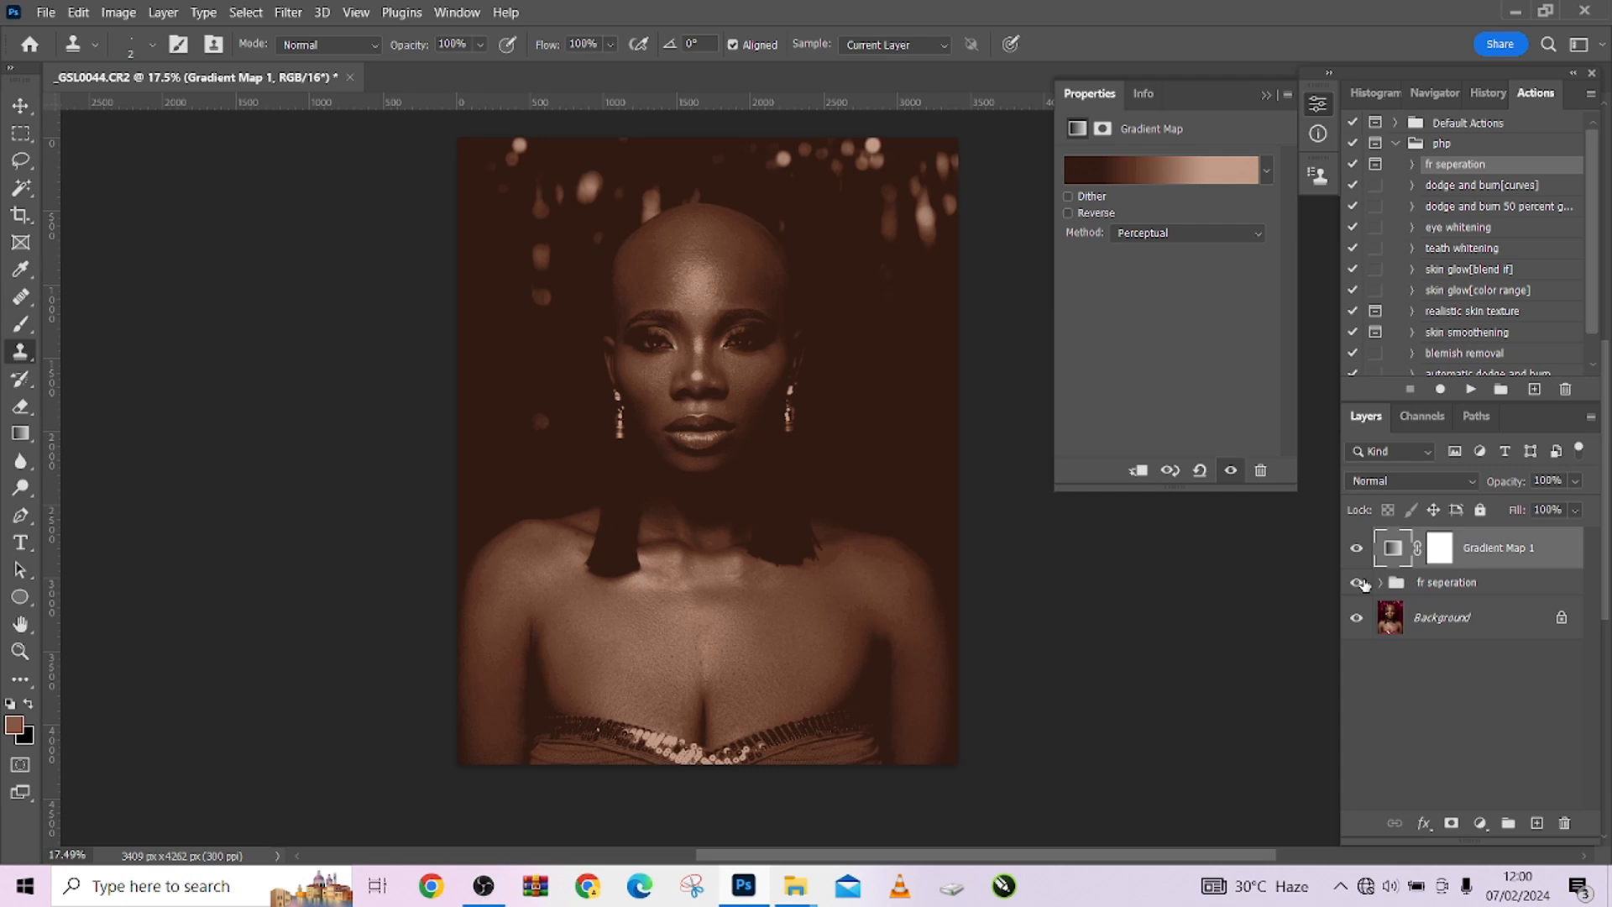
click(1408, 487)
click(1361, 839)
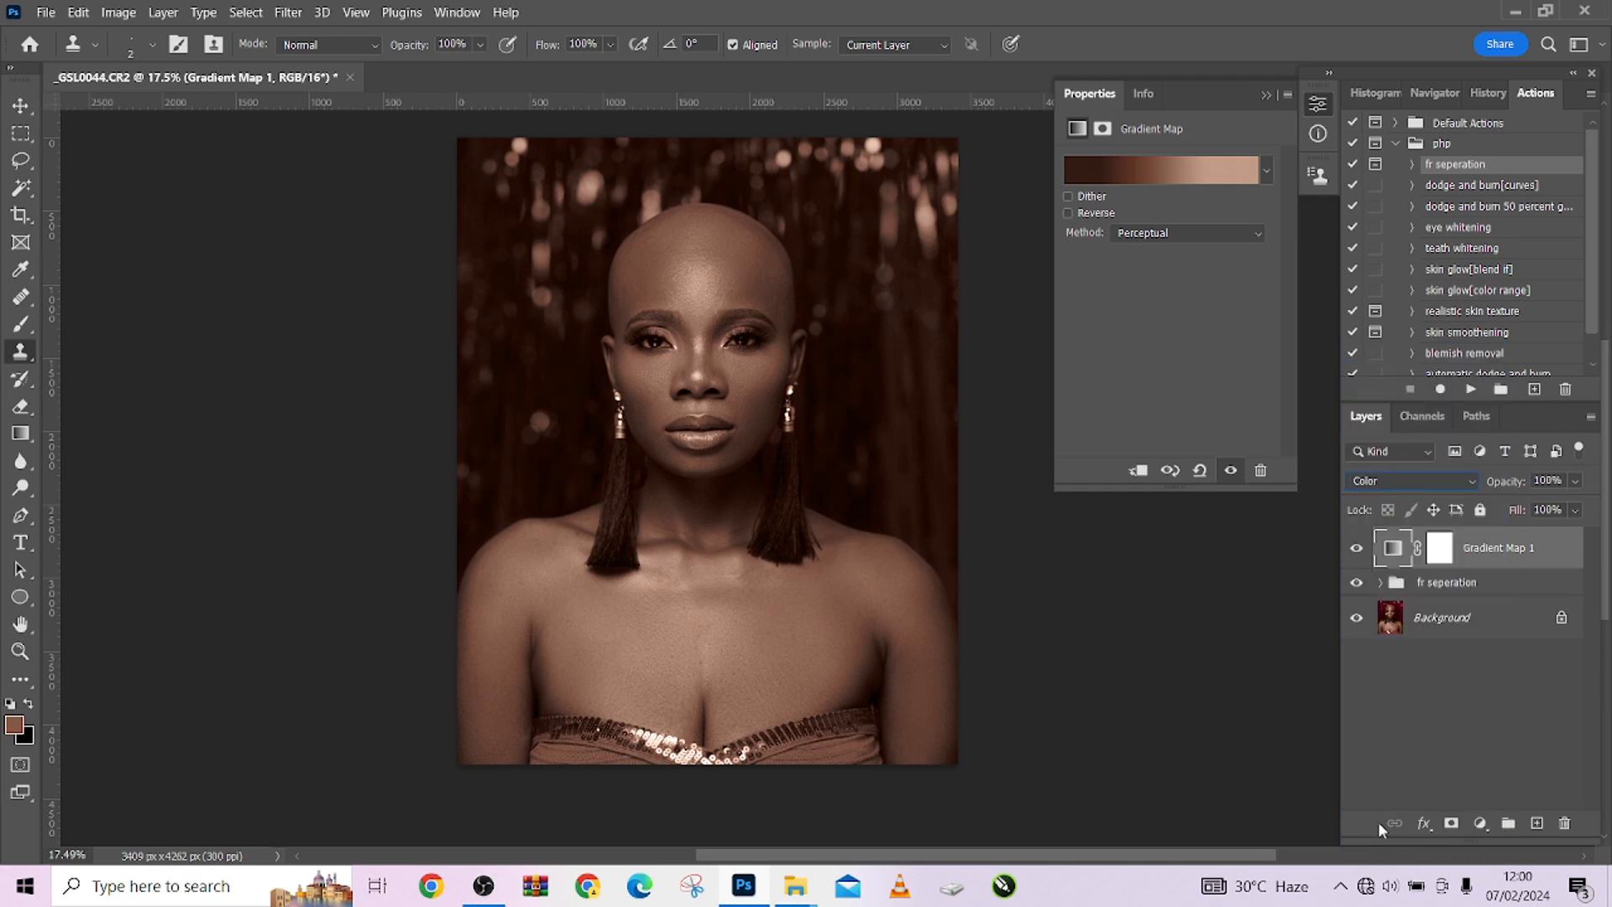
click(1355, 549)
click(1355, 549)
Step: Reposition the gradient's shadow stops, placing the dark brown stop at location 15%, and accept the gradient
click(1154, 161)
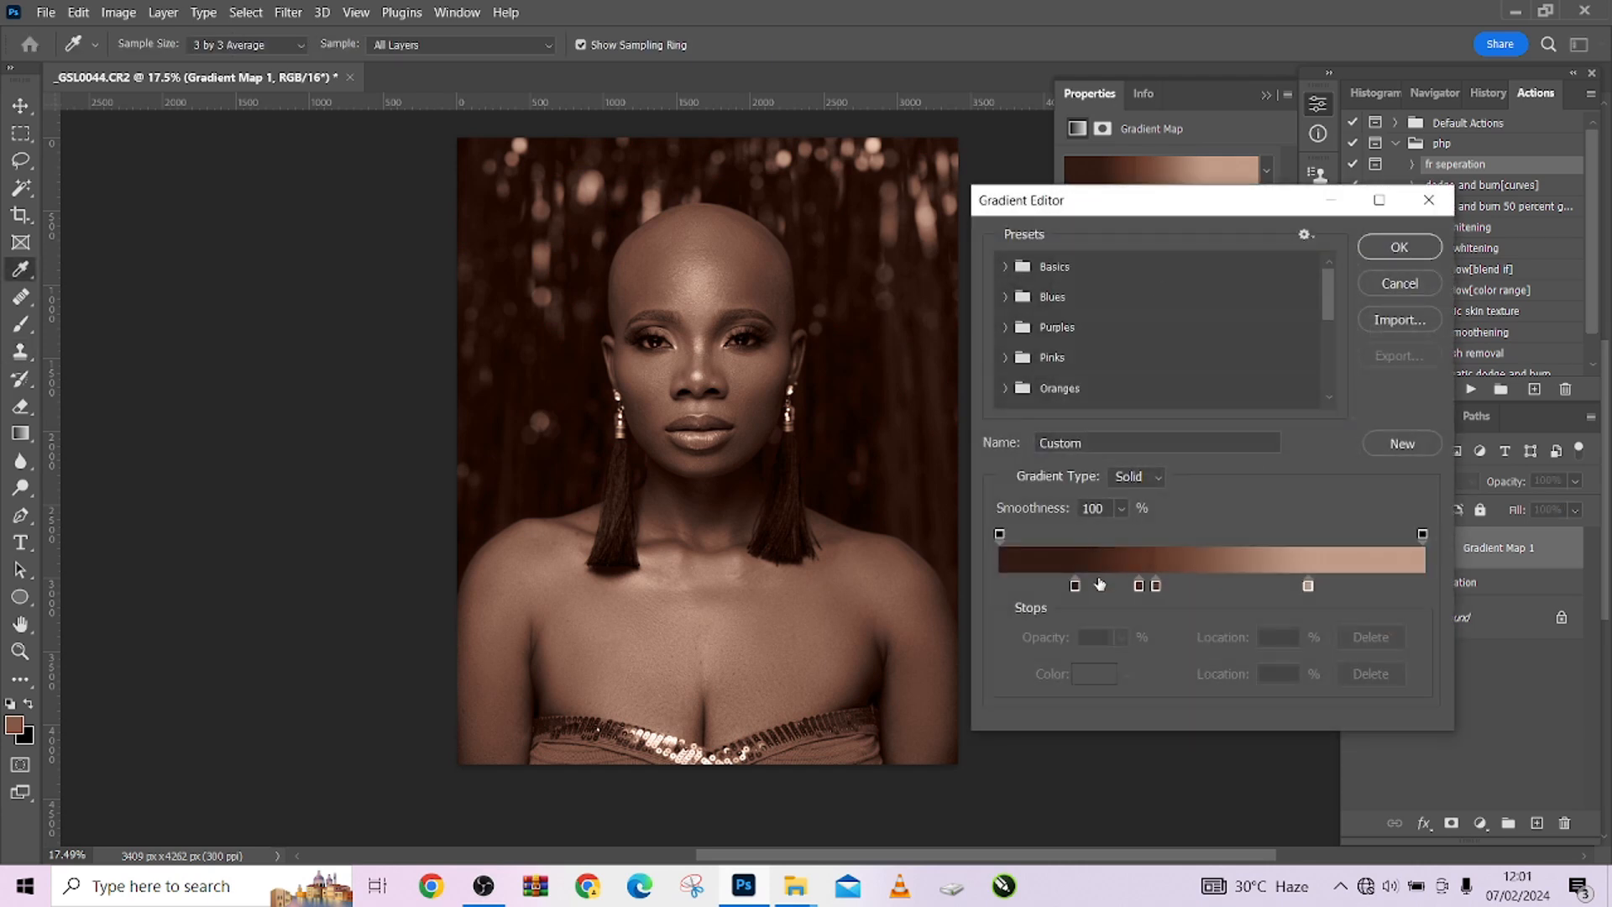
drag(1076, 586, 1115, 580)
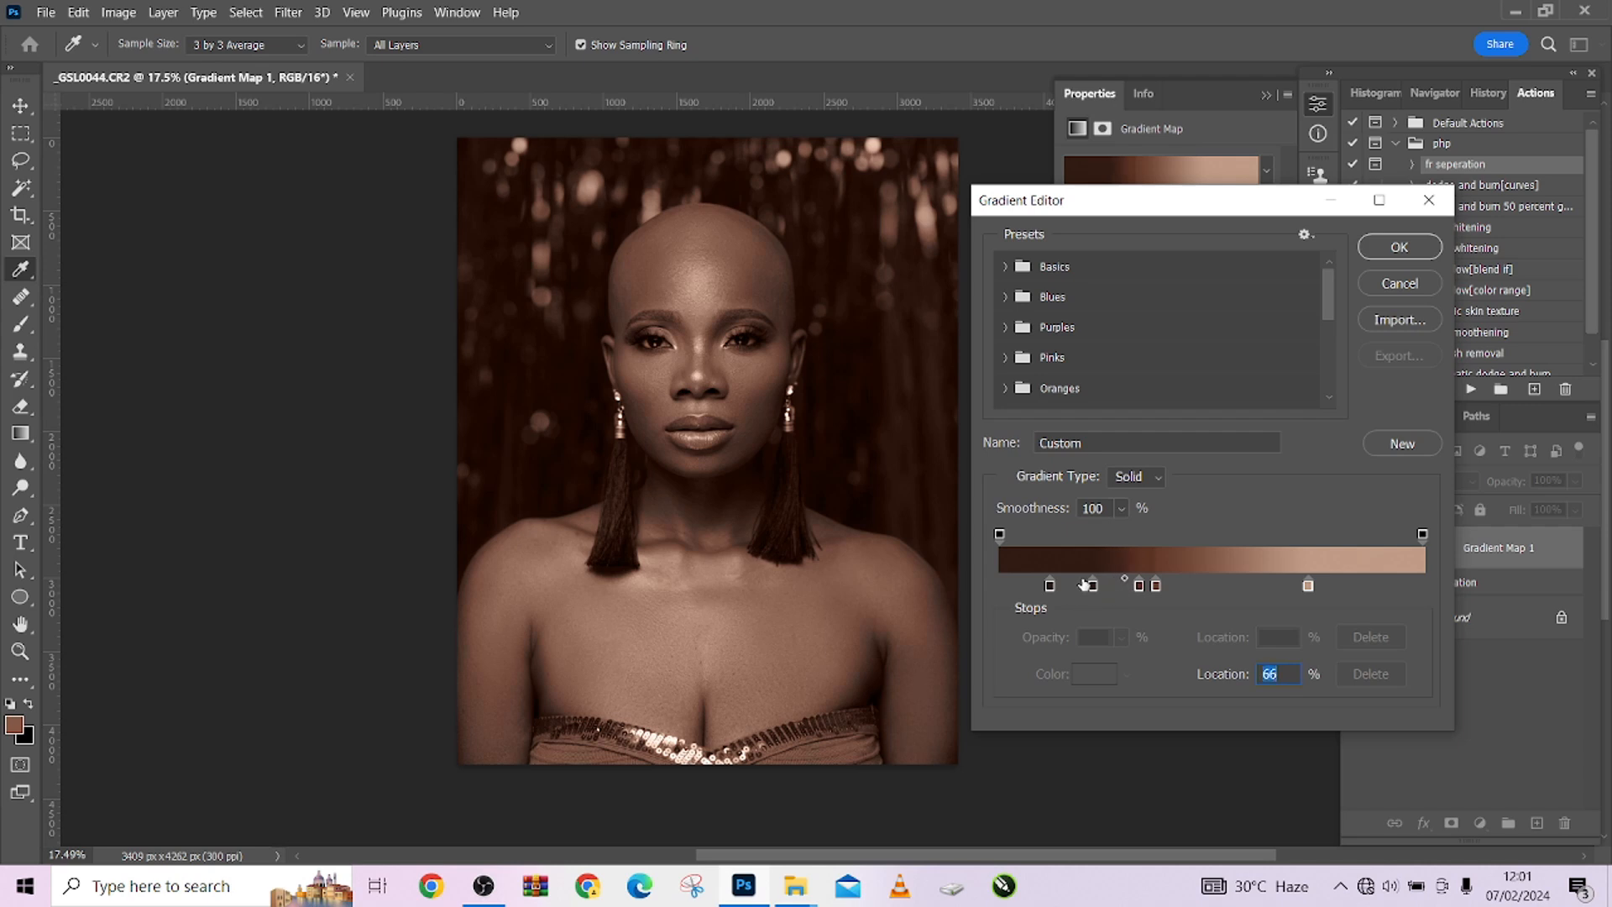
drag(1128, 581, 1063, 586)
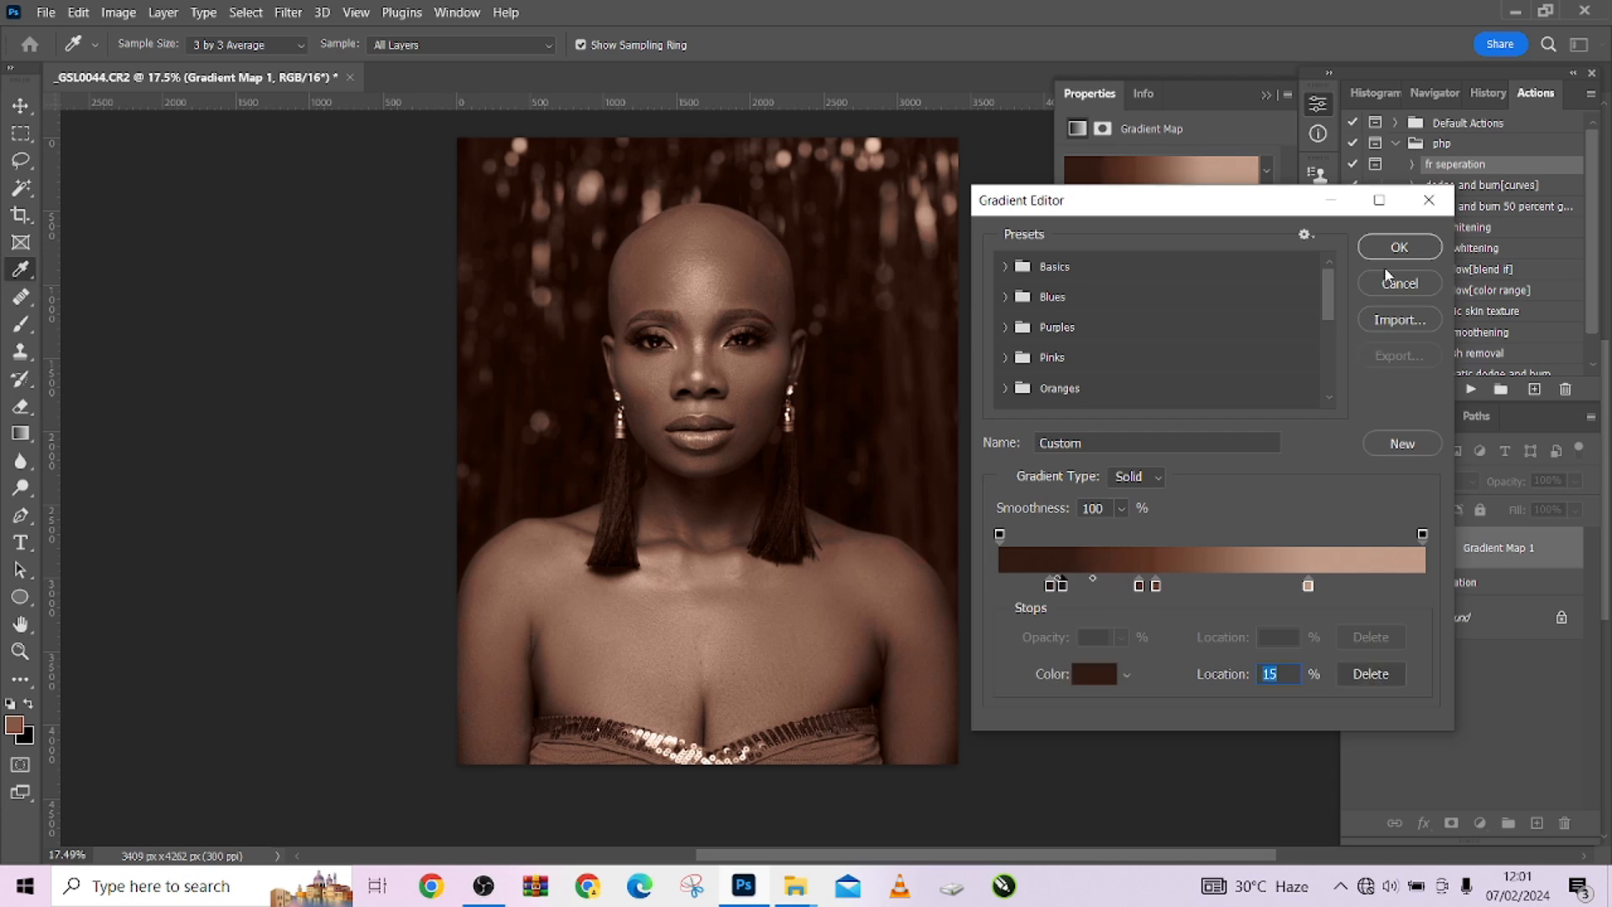
click(1397, 246)
Step: Lower the Gradient Map layer's opacity to 73% and compare the portrait with and without it
click(1574, 482)
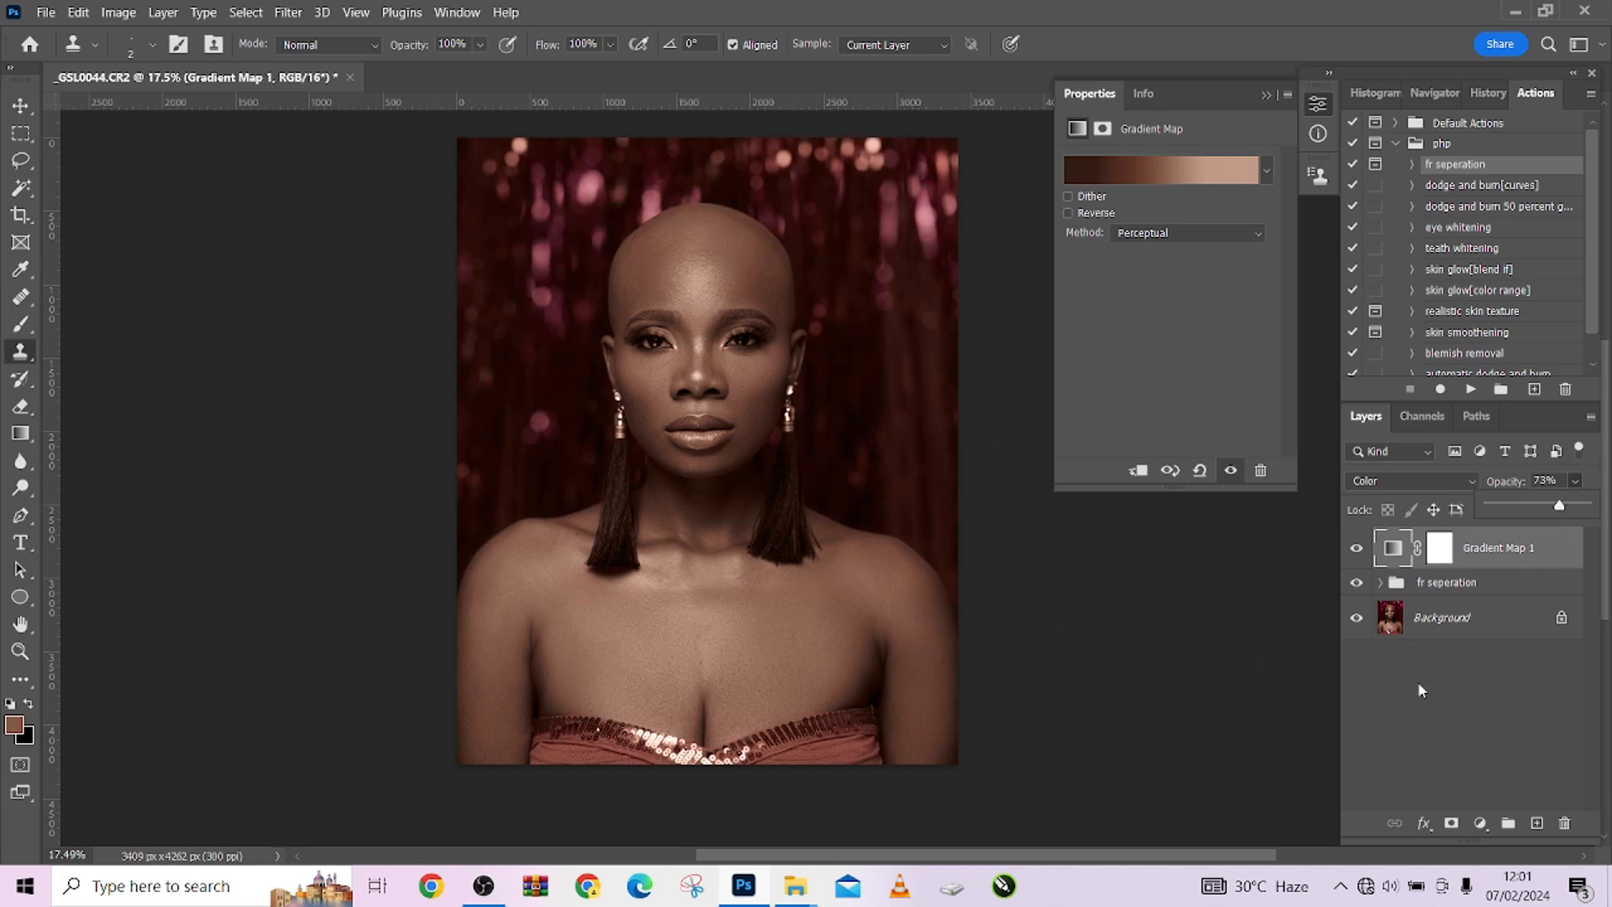
click(1356, 550)
click(1356, 550)
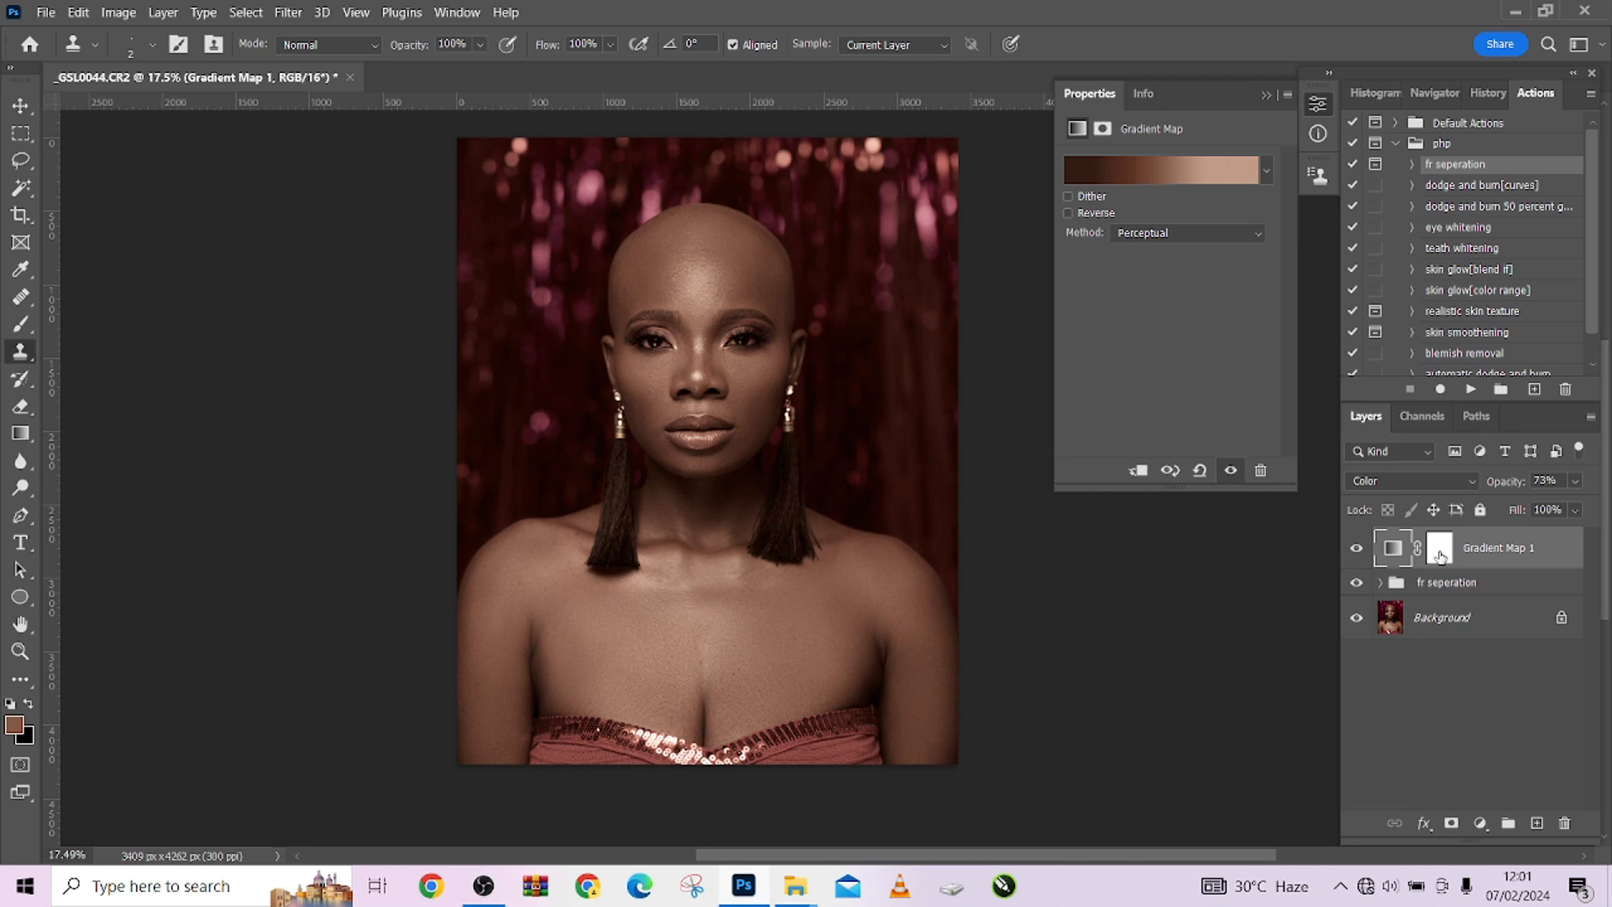
Step: Invert the Gradient Map's layer mask to black and prepare the Brush tool with white (ffffff) as foreground colour
click(1434, 554)
key(ctrl+i)
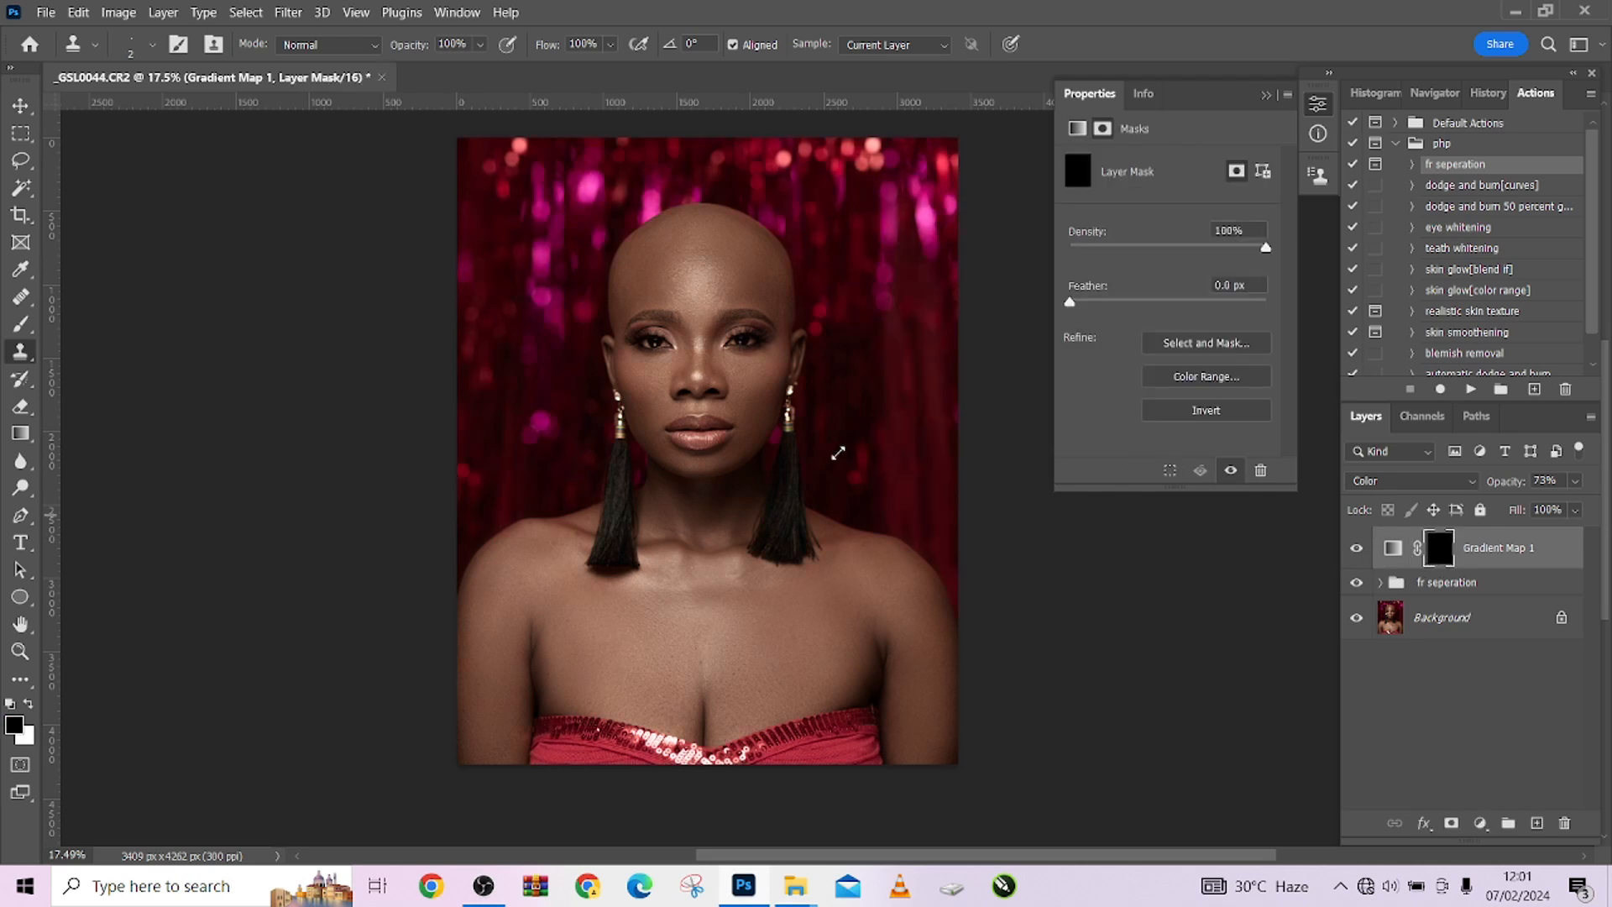
click(24, 326)
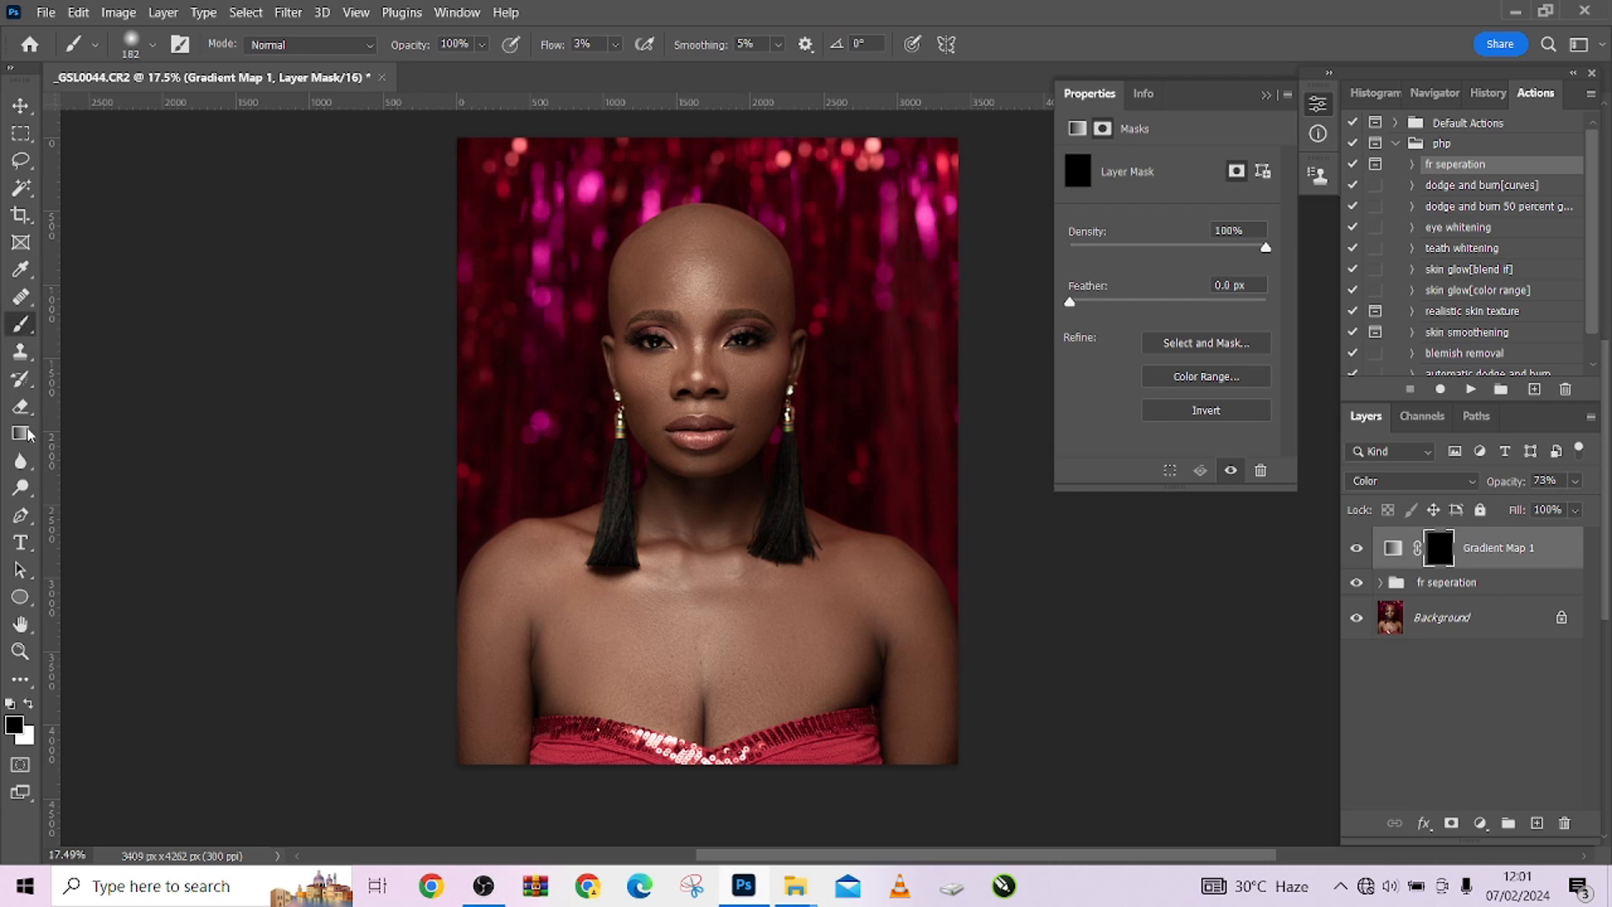
click(14, 726)
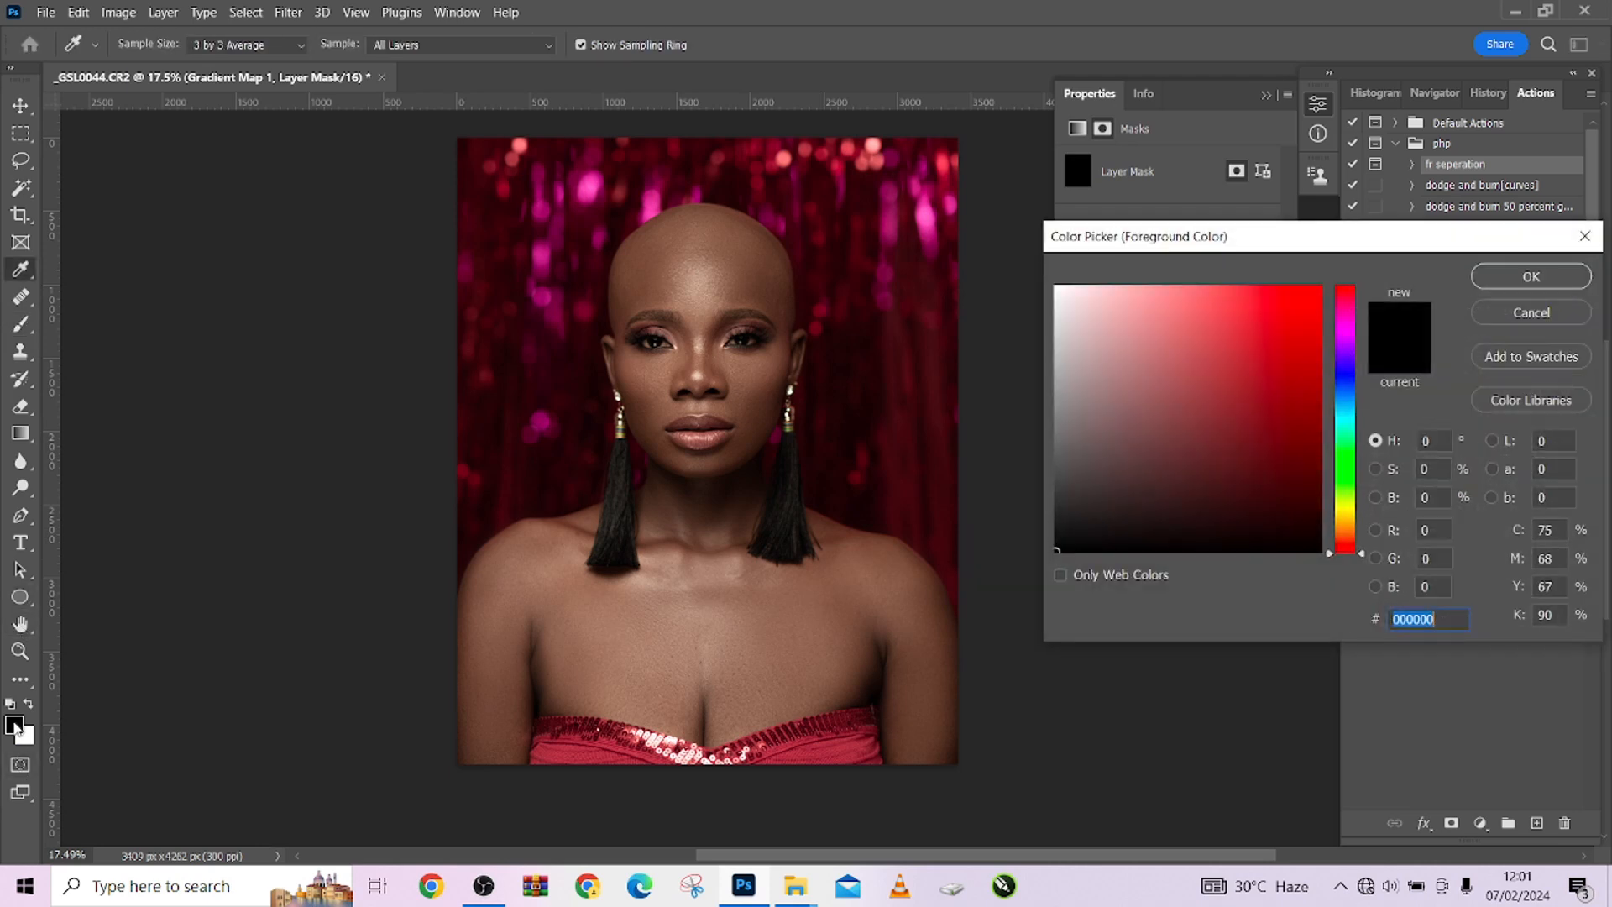
text(ffffff)
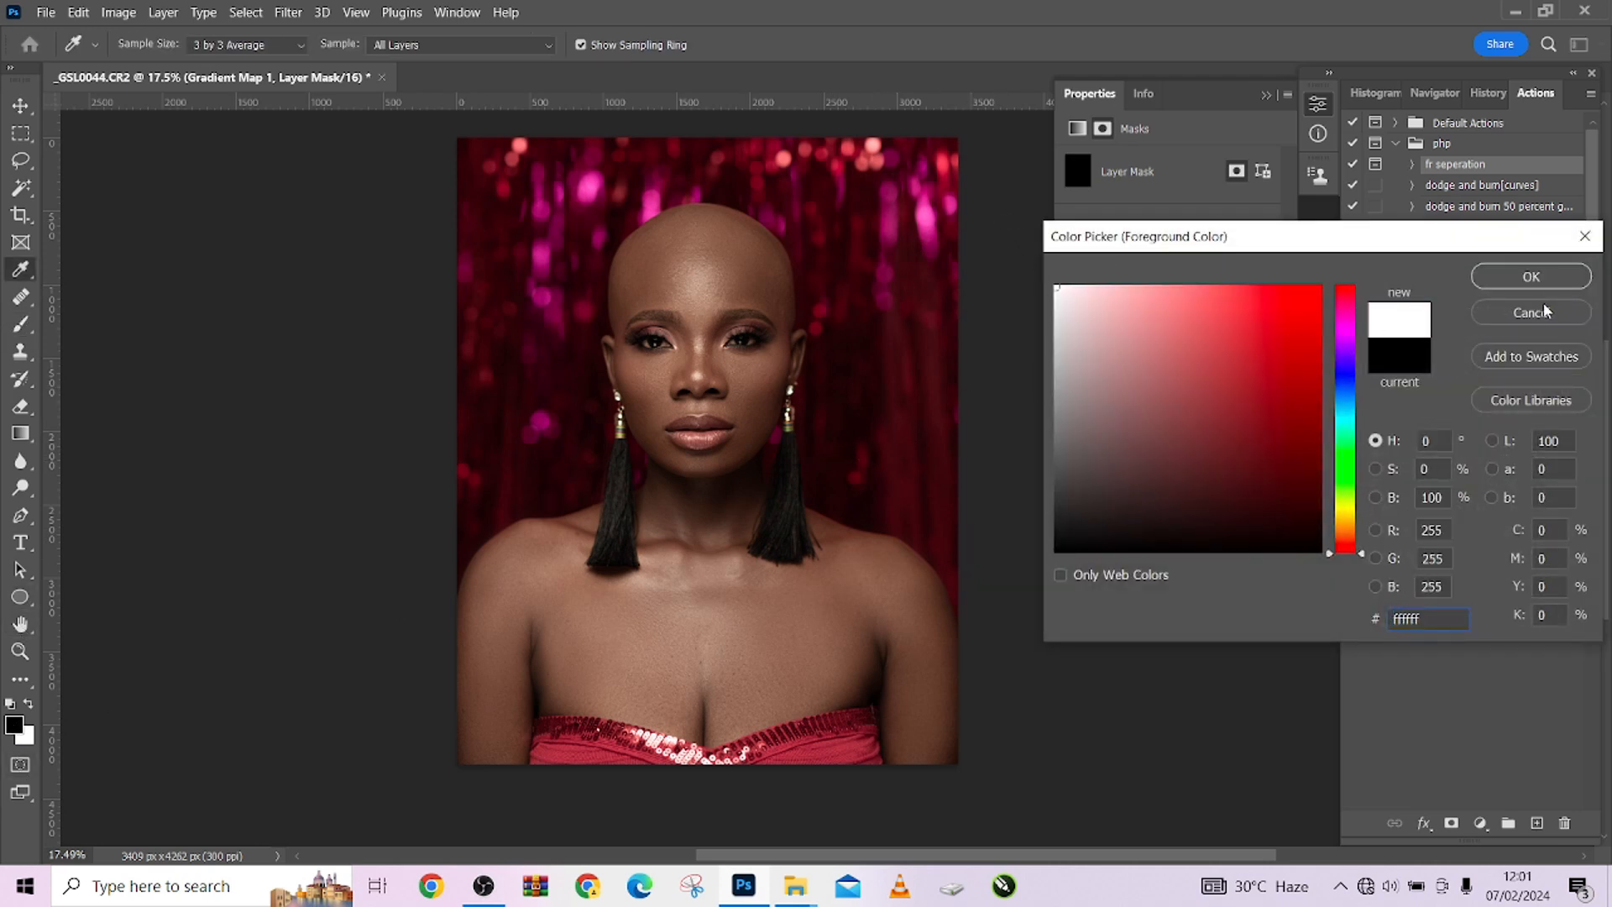
click(1540, 275)
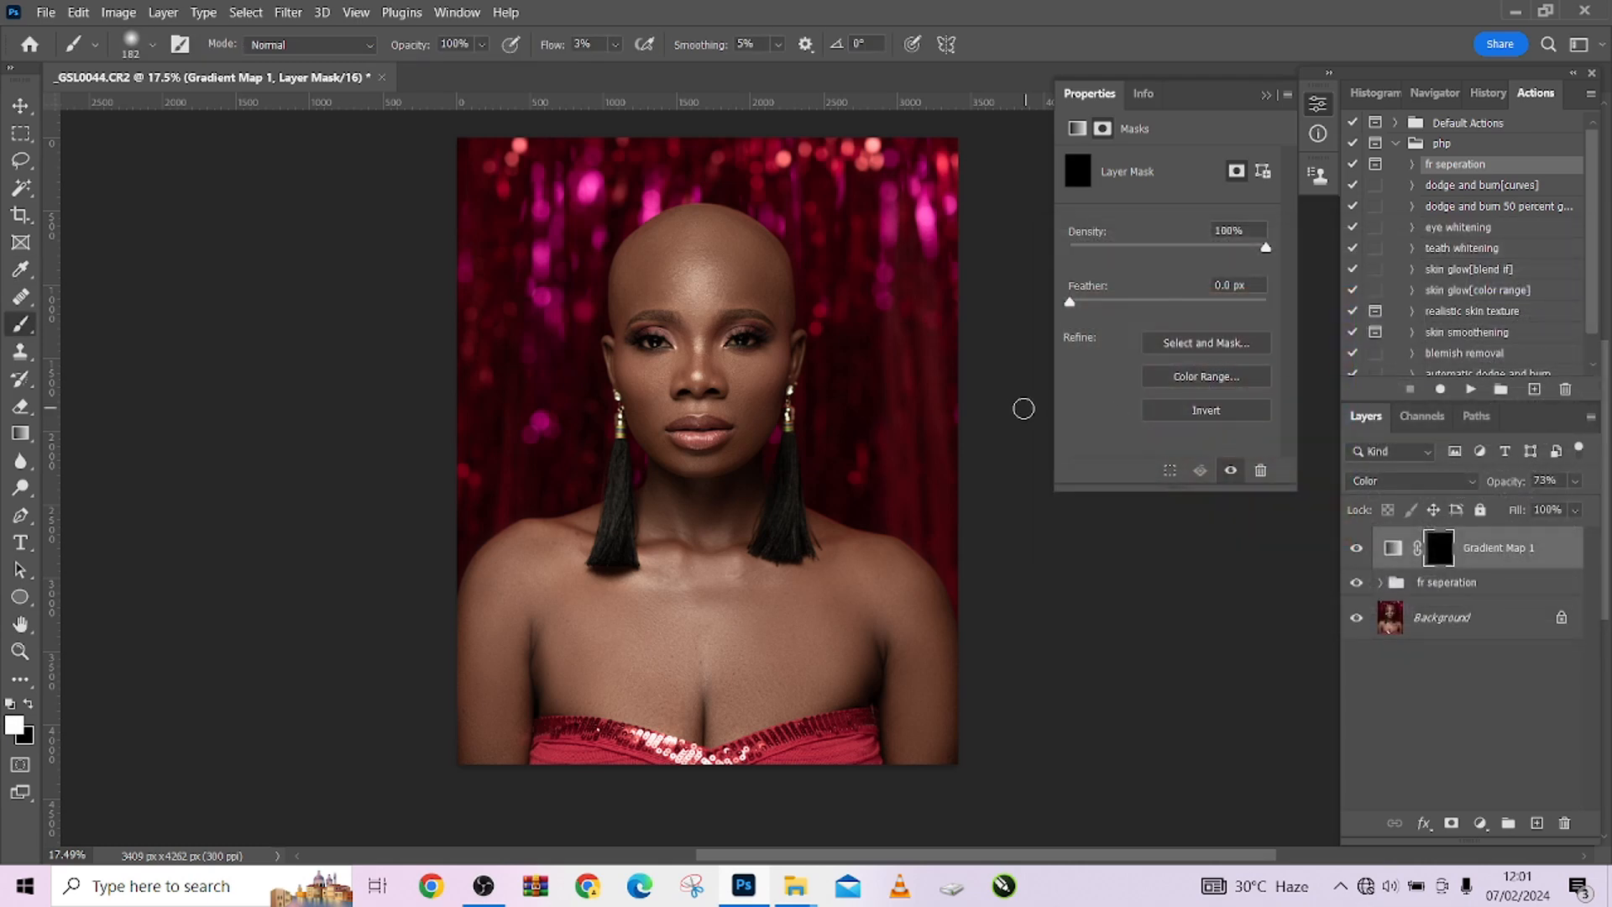
Step: Set the brush flow to 100% and paint white on the Gradient Map mask over the forehead and scalp
drag(553, 43, 827, 61)
scroll(669, 331, up, 6)
drag(720, 319, 724, 591)
key(bracketright)
key(bracketright)
key(bracketleft)
key(bracketleft)
key(bracketleft)
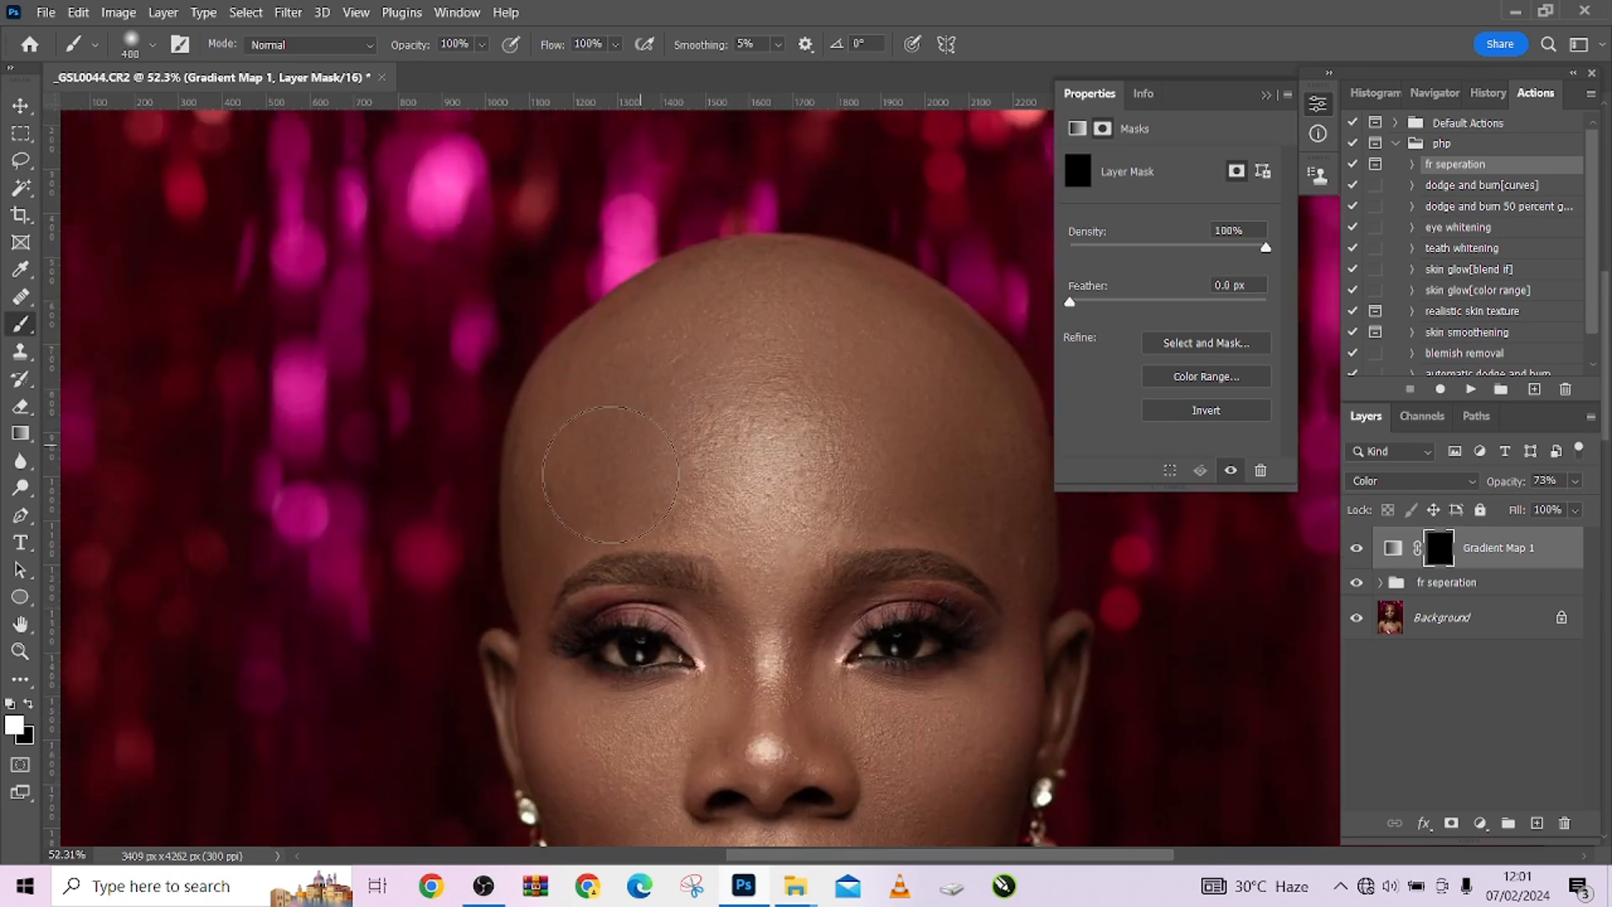
key(bracketright)
mouse_move(827, 307)
mouse_down()
mouse_move(918, 328)
mouse_move(994, 431)
mouse_move(1005, 504)
mouse_move(781, 266)
mouse_up()
Step: Paint white on the Gradient Map mask over the nose, cheeks and lower face, adapting the brush size to each area
key(bracketleft)
key(bracketleft)
key(bracketleft)
key(bracketleft)
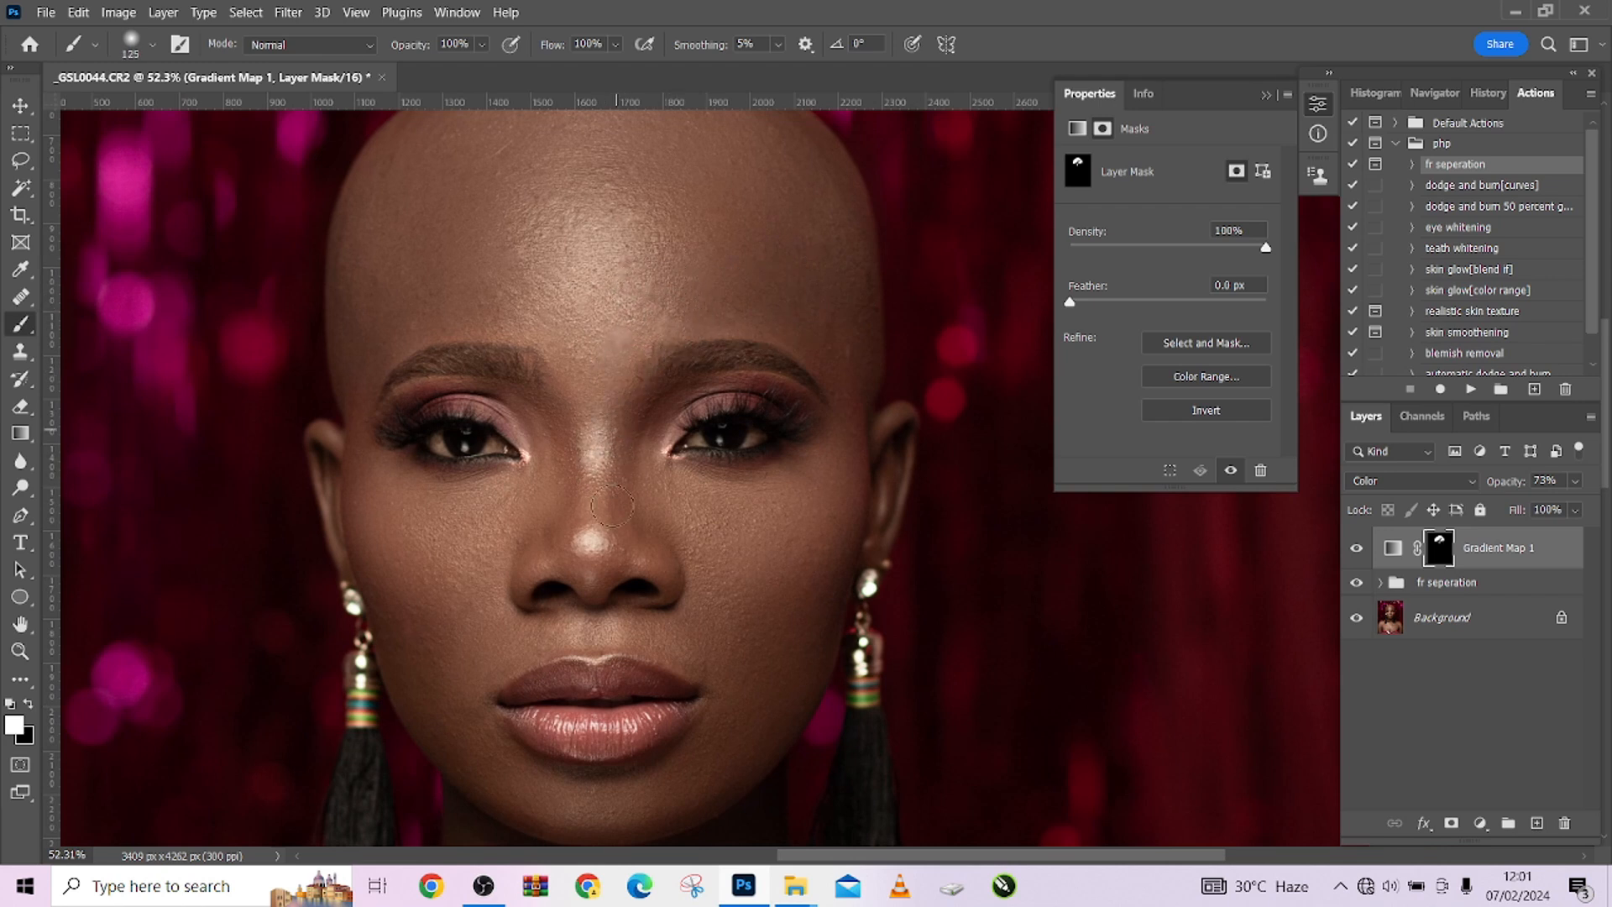
key(bracketright)
key(bracketright)
key(bracketright)
key(bracketright)
key(bracketright)
mouse_move(419, 496)
mouse_down()
mouse_move(439, 670)
mouse_move(481, 710)
mouse_move(461, 392)
mouse_move(463, 459)
mouse_move(658, 464)
mouse_move(691, 353)
mouse_move(493, 363)
mouse_move(736, 482)
mouse_move(529, 604)
mouse_move(504, 764)
mouse_move(655, 773)
mouse_up()
Step: Paint white on the Gradient Map mask over the neck, chest, shoulders and arms with the enlarged brush, keeping the dress unpainted
scroll(678, 701, down, 2)
scroll(678, 701, down, 3)
drag(679, 701, 618, 477)
drag(603, 613, 658, 618)
mouse_move(325, 556)
mouse_down()
mouse_move(223, 681)
mouse_move(229, 842)
mouse_up()
drag(252, 766, 326, 550)
drag(971, 538, 991, 667)
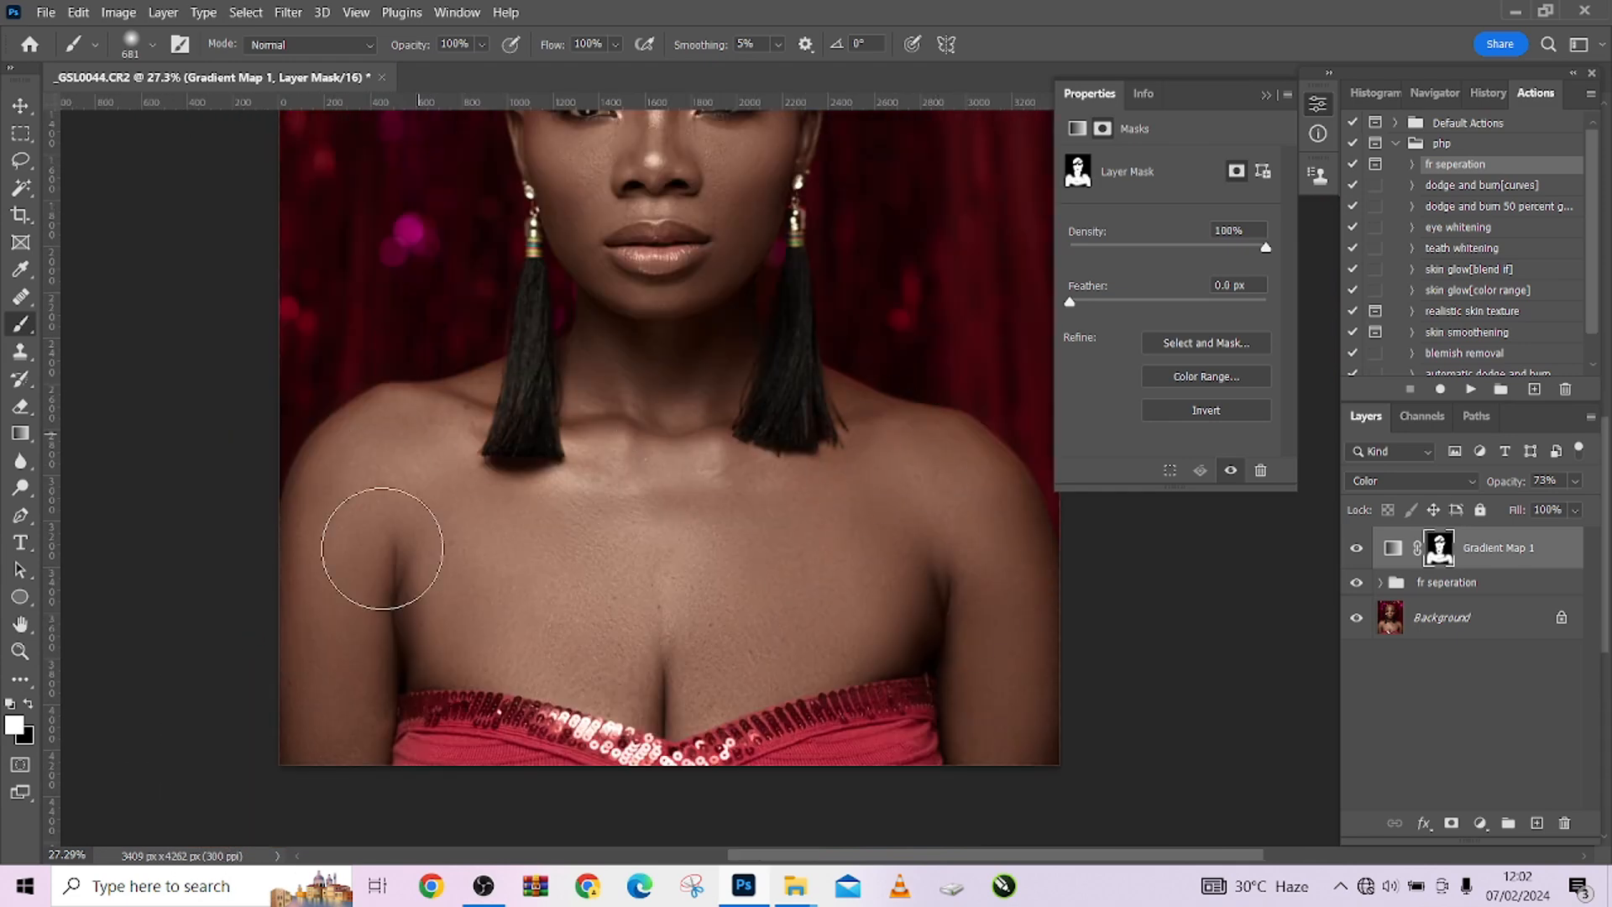
scroll(658, 372, up, 3)
drag(633, 709, 476, 463)
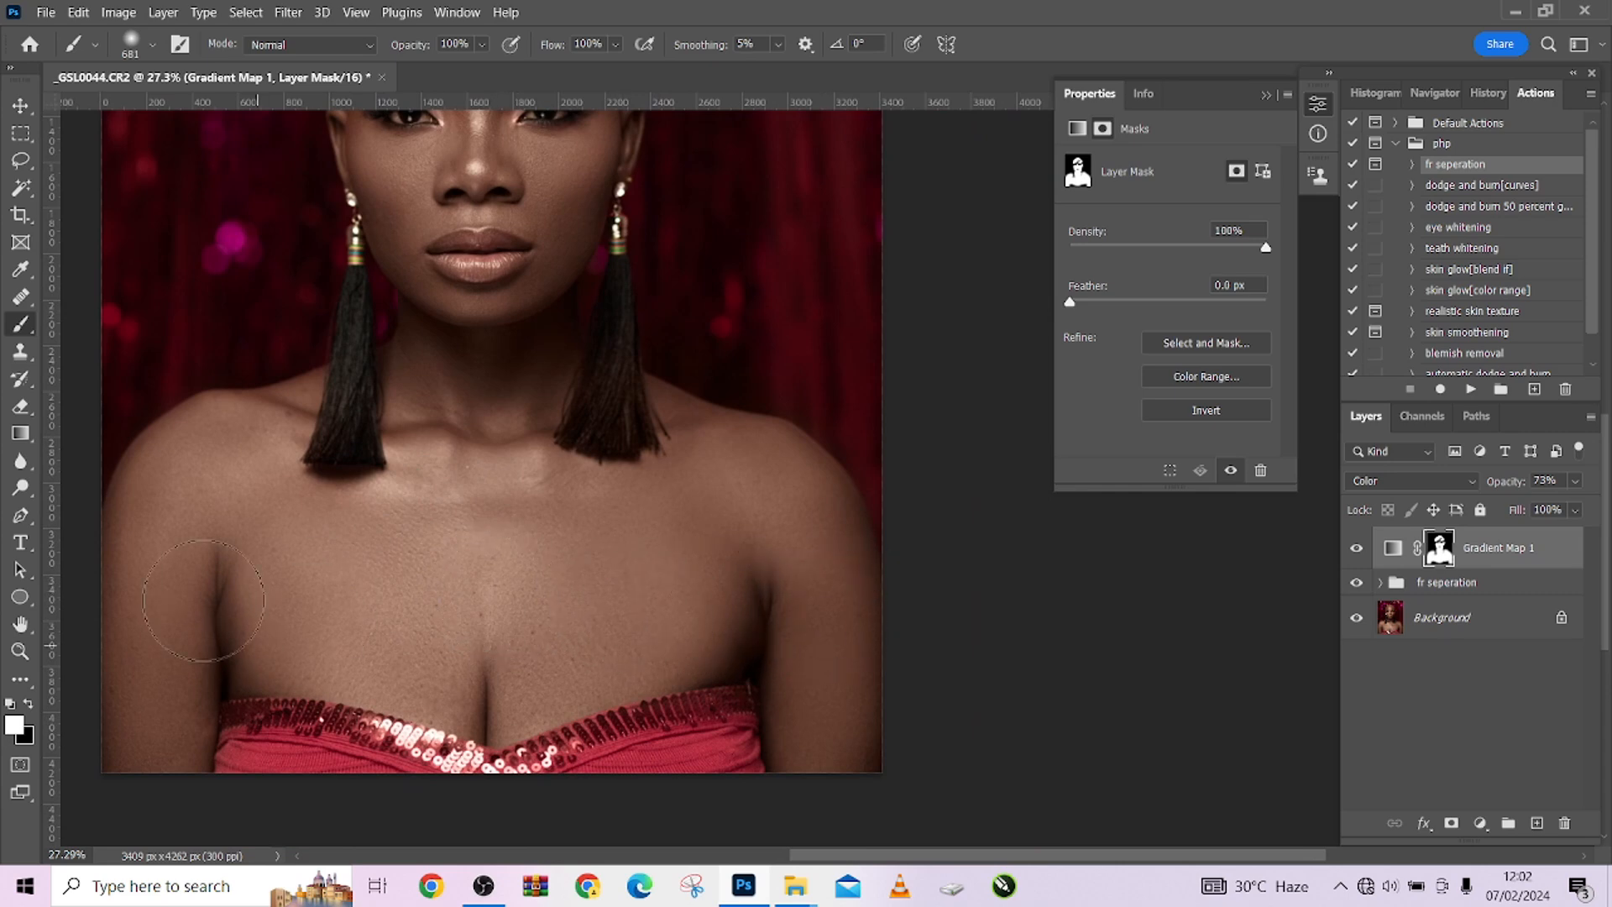
drag(447, 590, 460, 842)
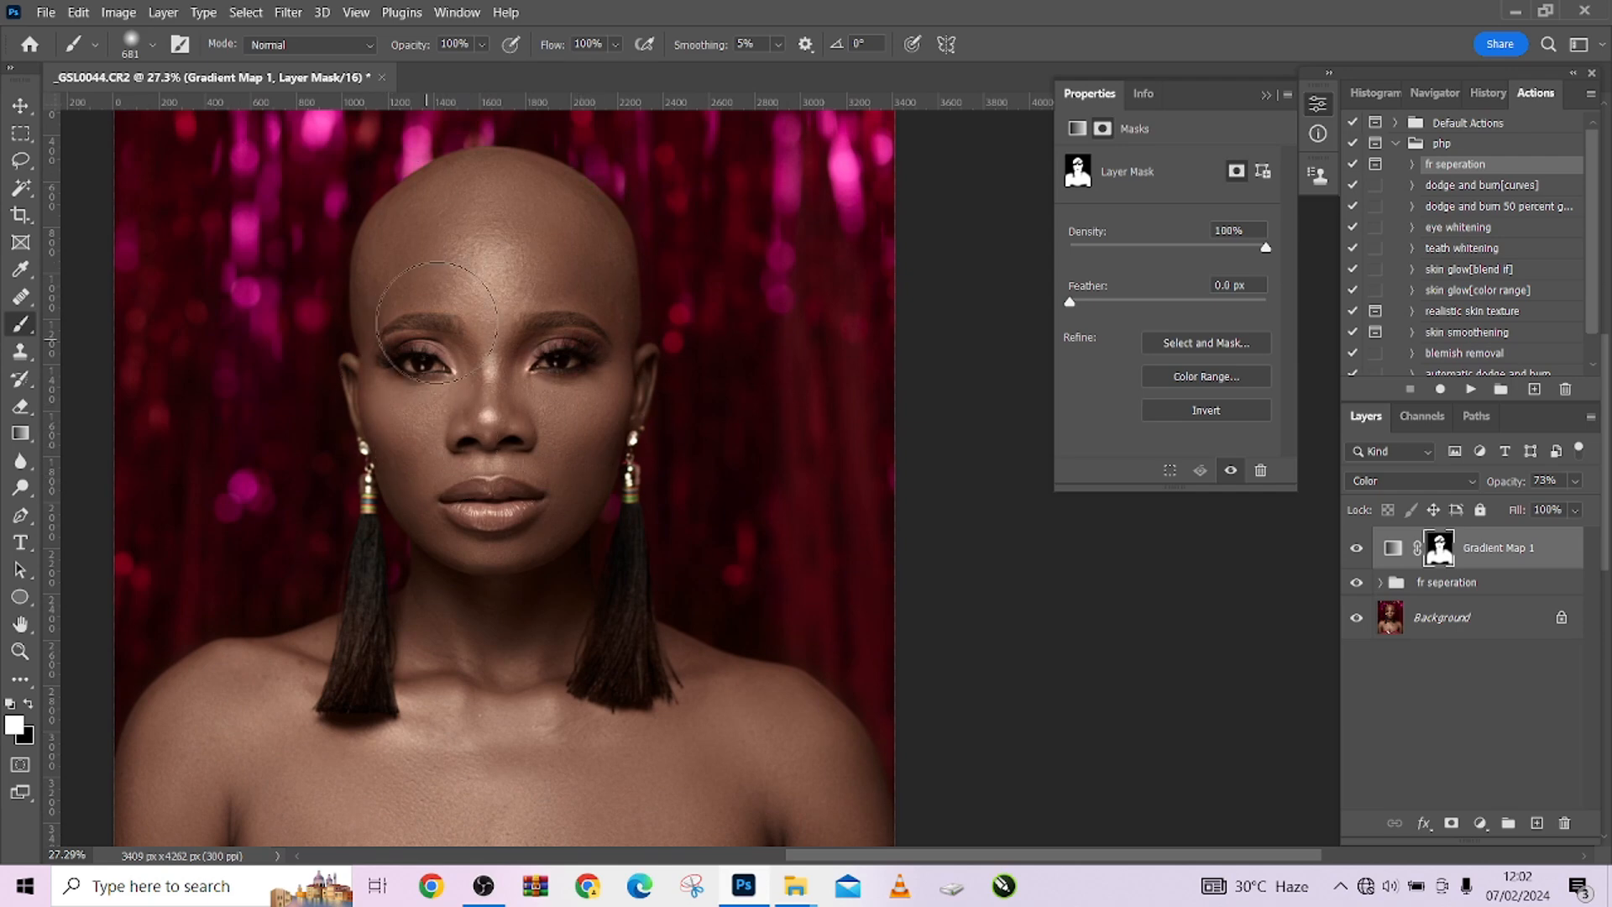
Step: Switch to black and paint over both eyes on the Gradient Map mask with a brush of about size 48
scroll(571, 345, up, 3)
scroll(570, 346, up, 1)
drag(590, 362, 290, 410)
key(x)
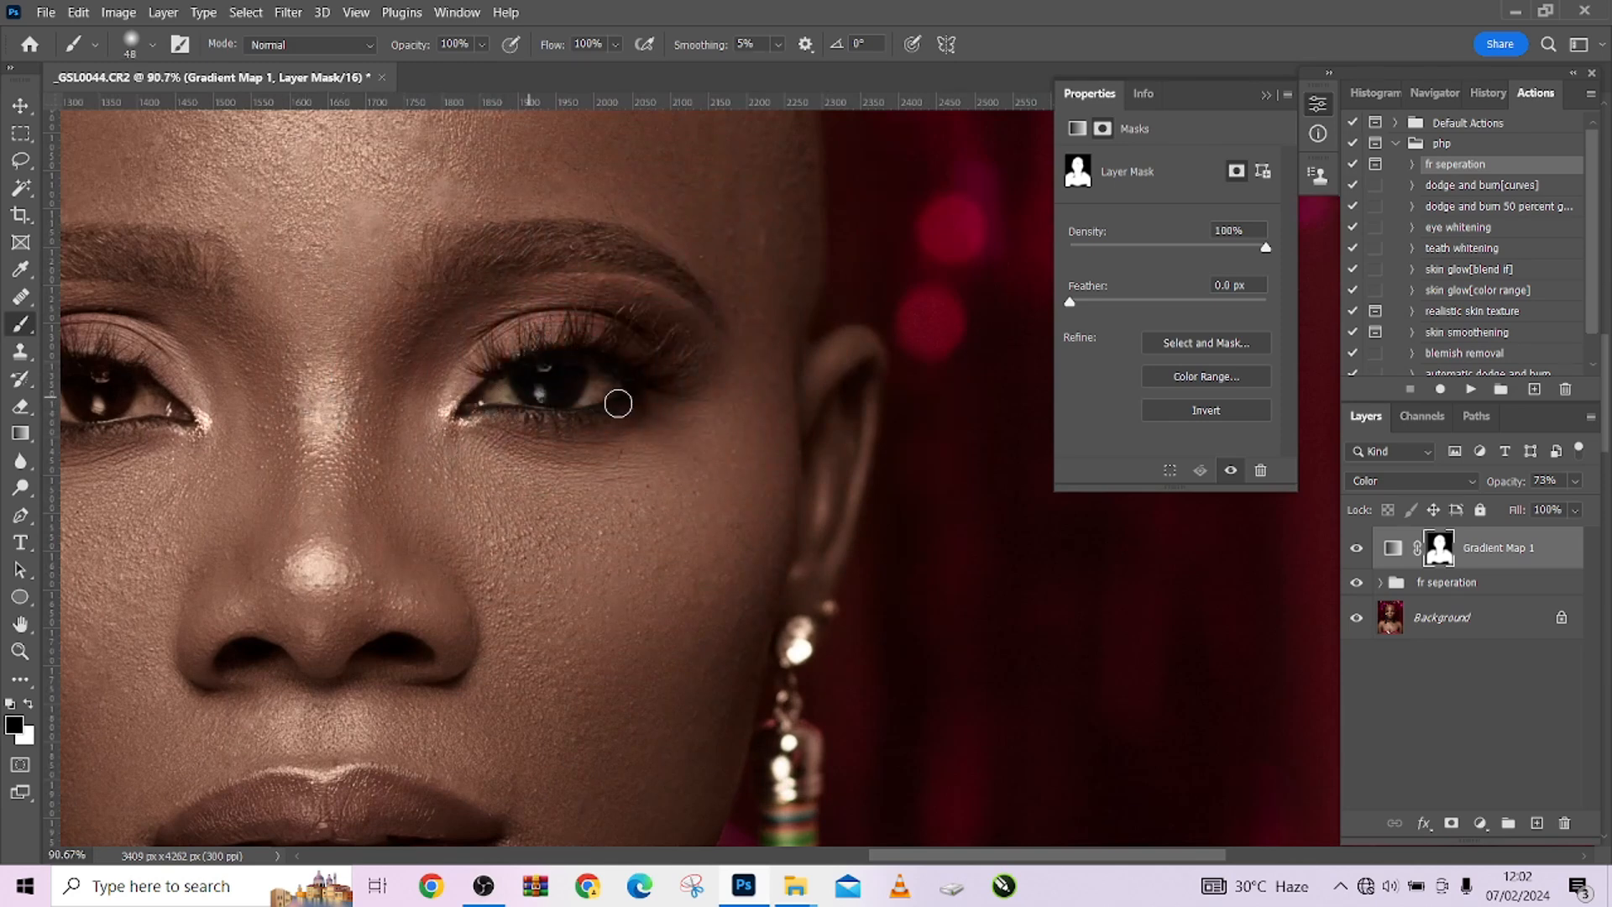
drag(529, 425, 640, 442)
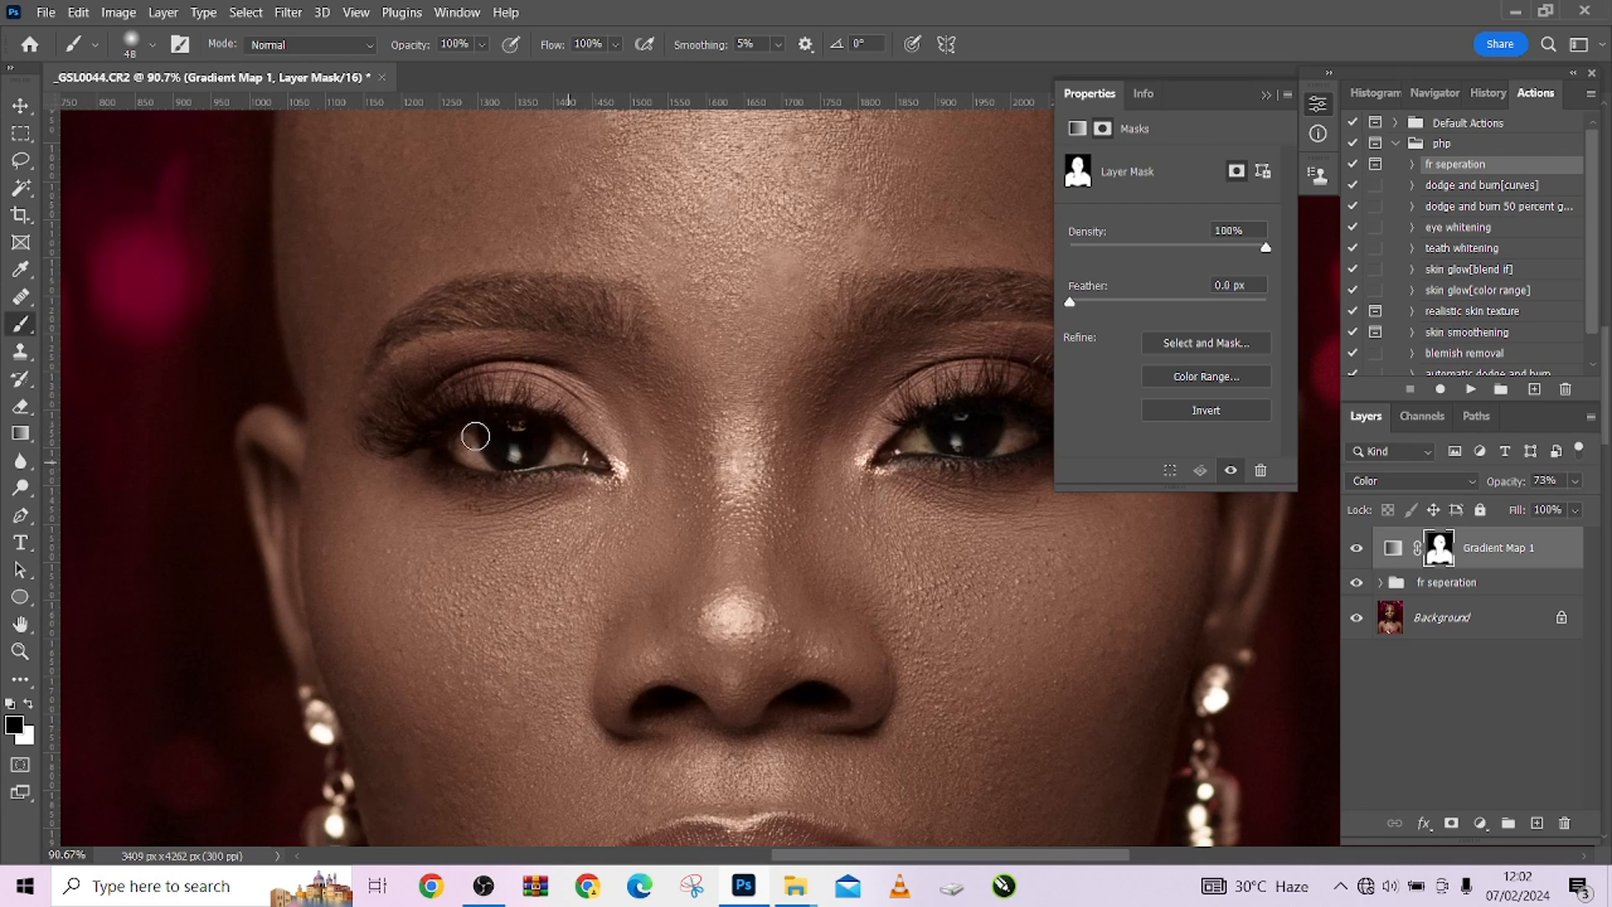
scroll(569, 454, down, 10)
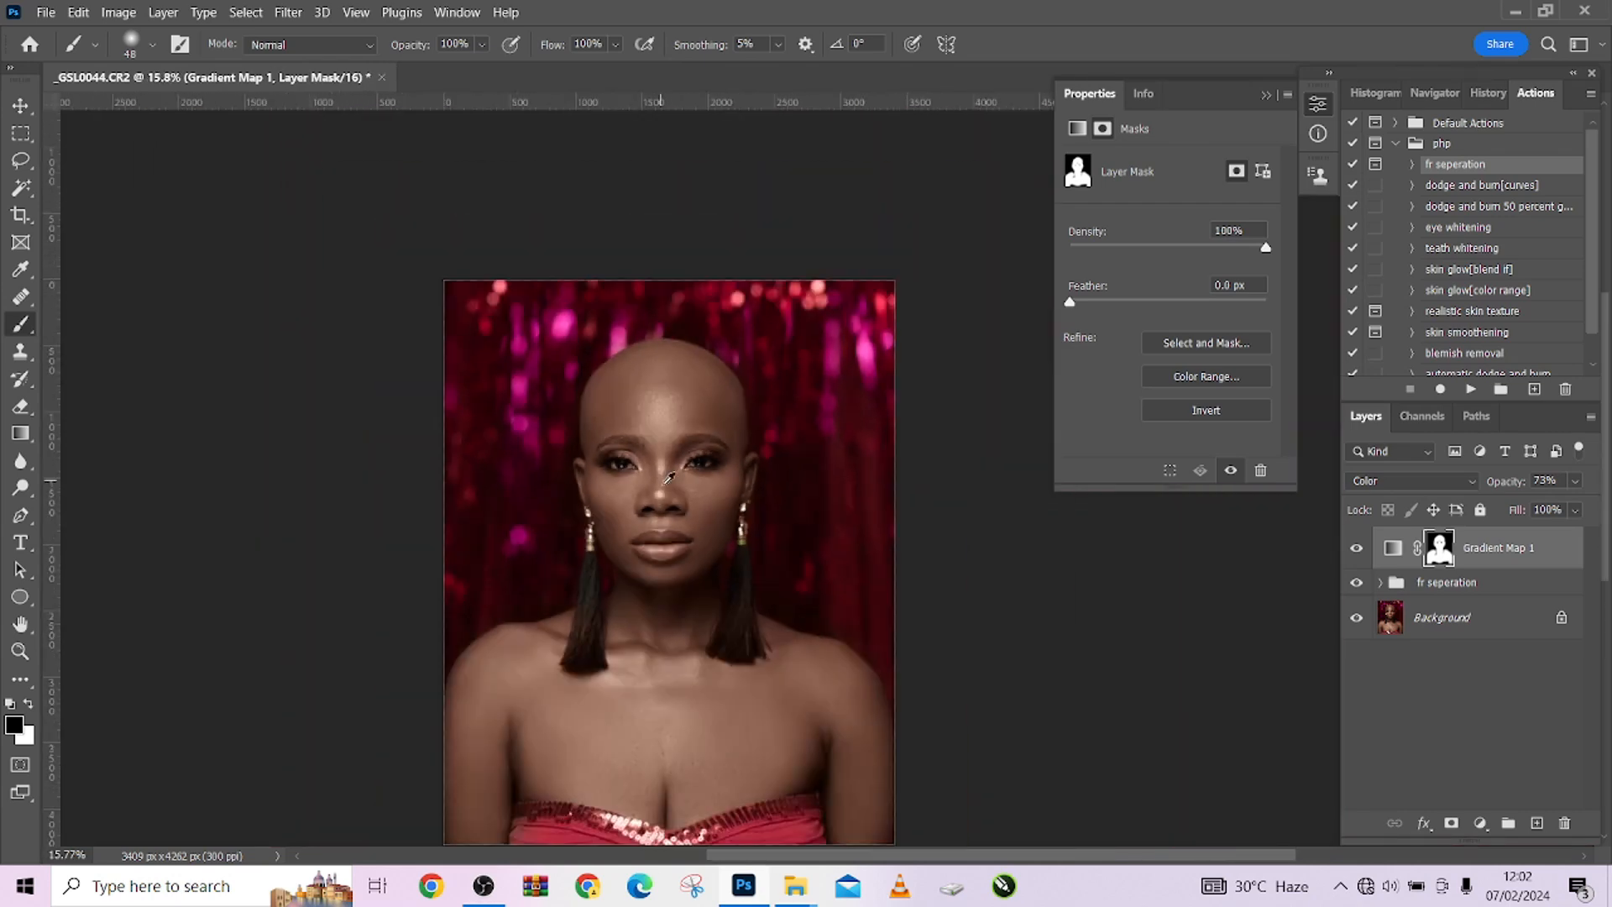
Step: Select the woman automatically from the Background layer using Select Subject with the Quick Selection Tool
click(1461, 628)
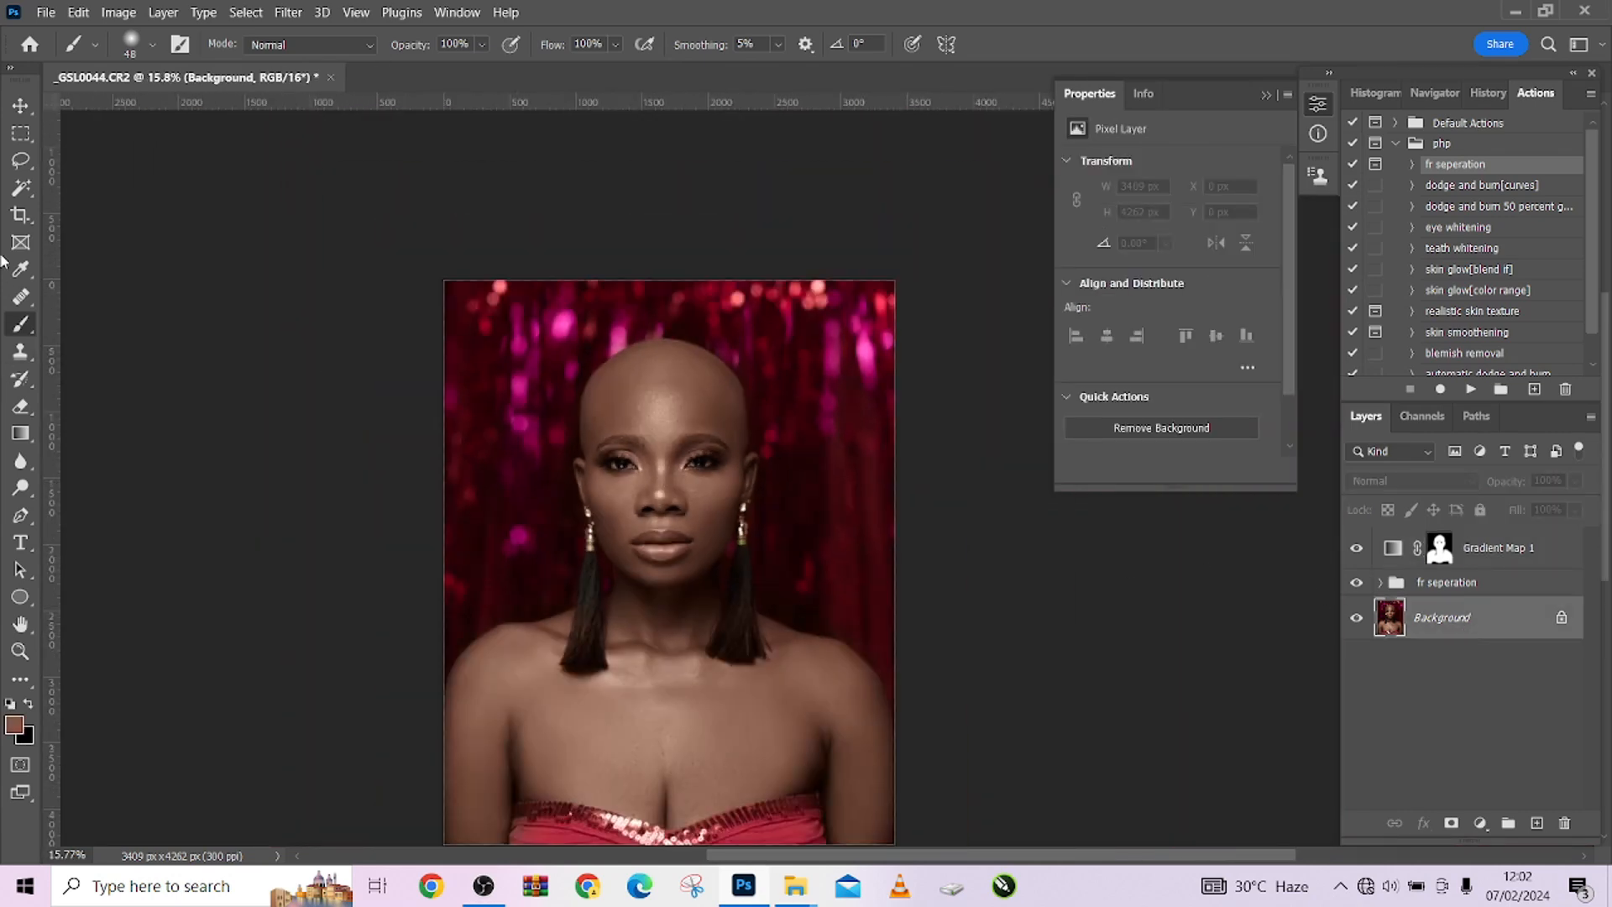
right_click(22, 192)
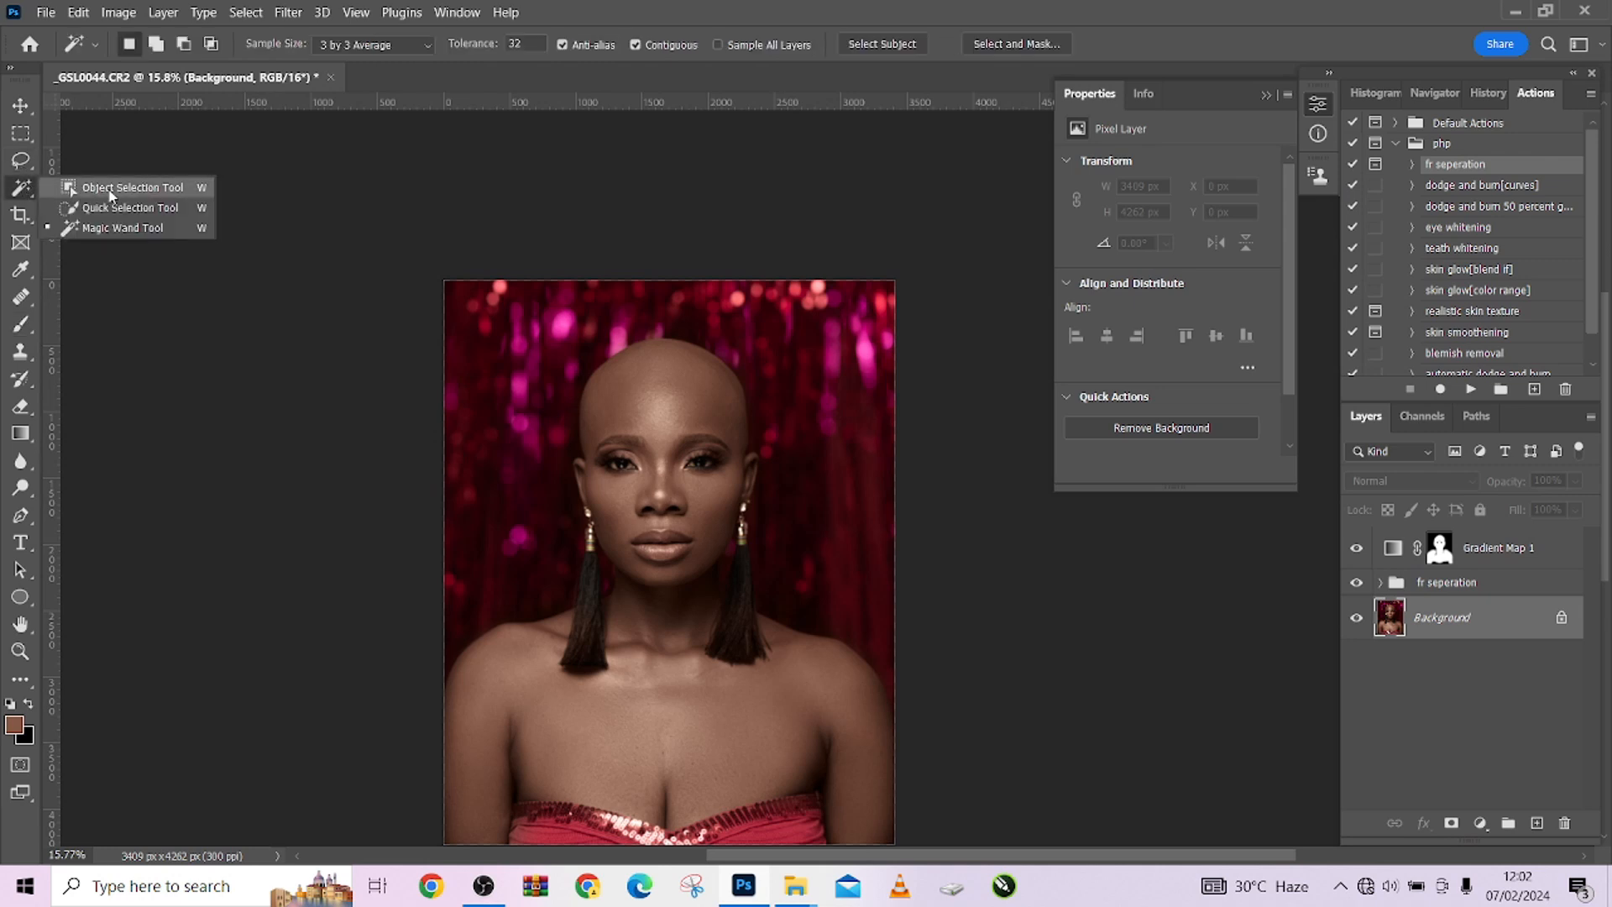
click(88, 201)
click(605, 43)
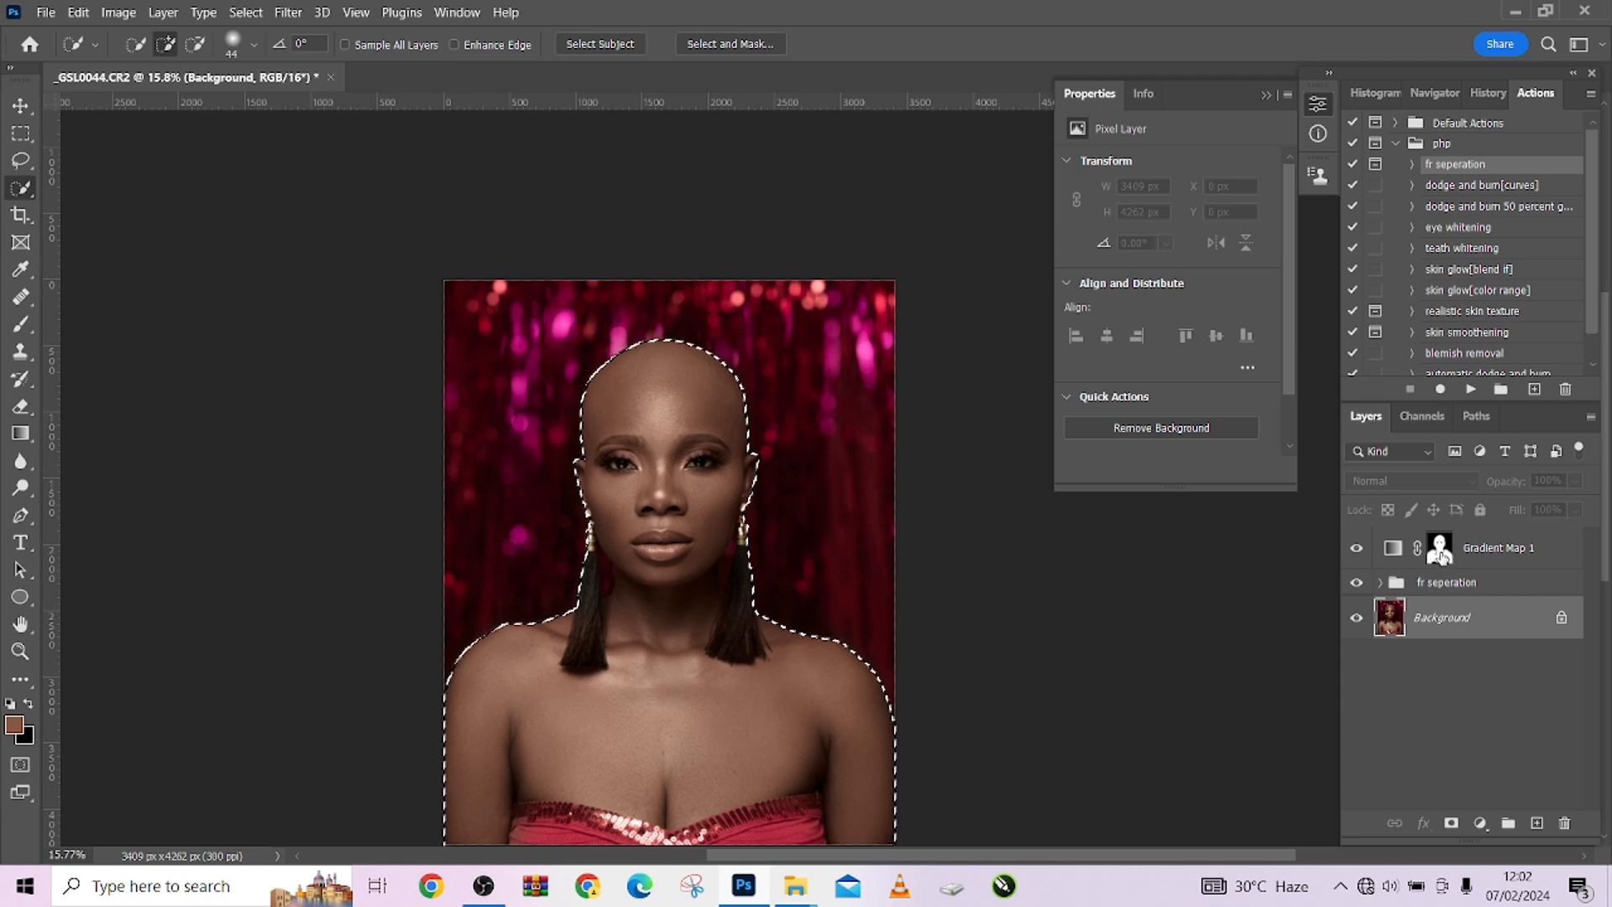
Step: Target the Gradient Map mask, invert the selection, paint the backdrop black with a size 849 brush, and deselect
click(1439, 551)
right_click(667, 592)
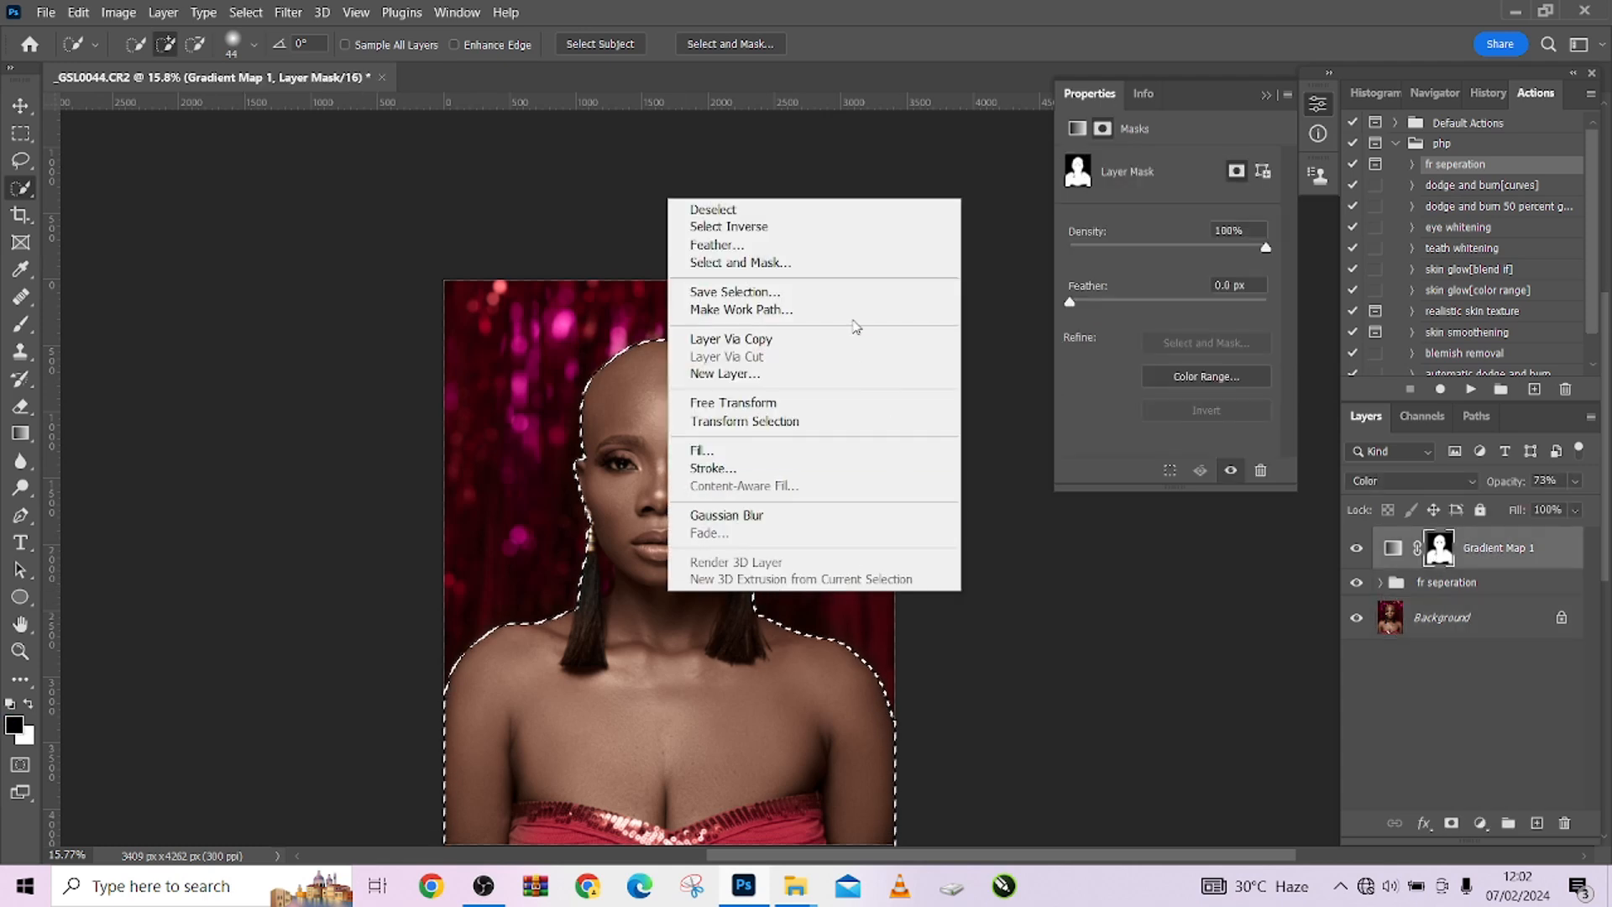
click(796, 231)
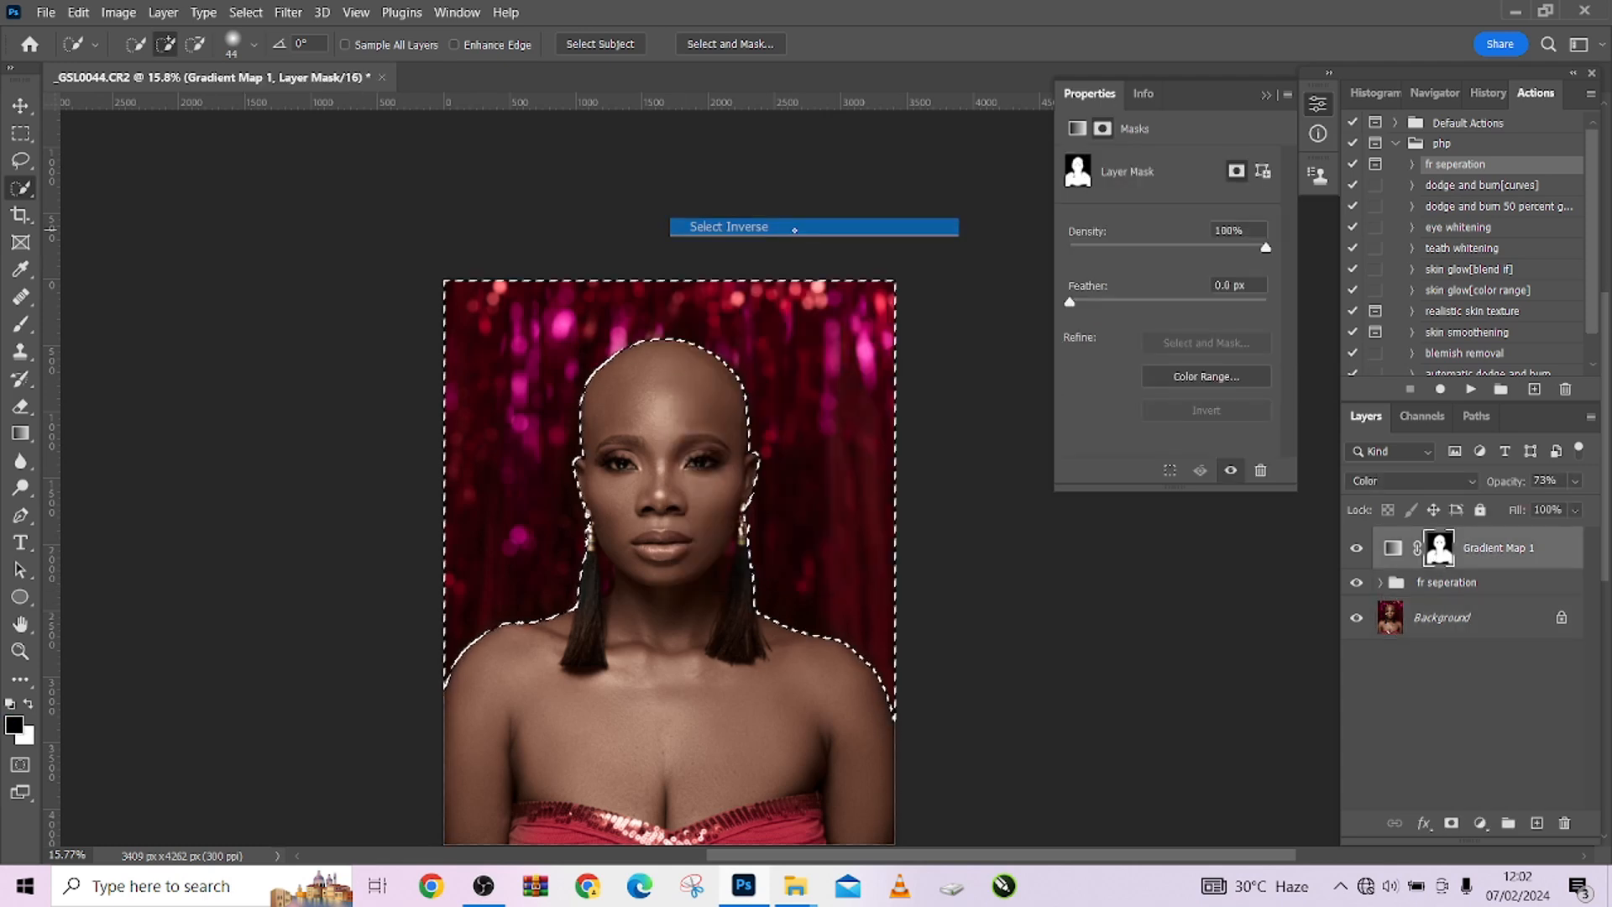
key(b)
drag(804, 546, 862, 548)
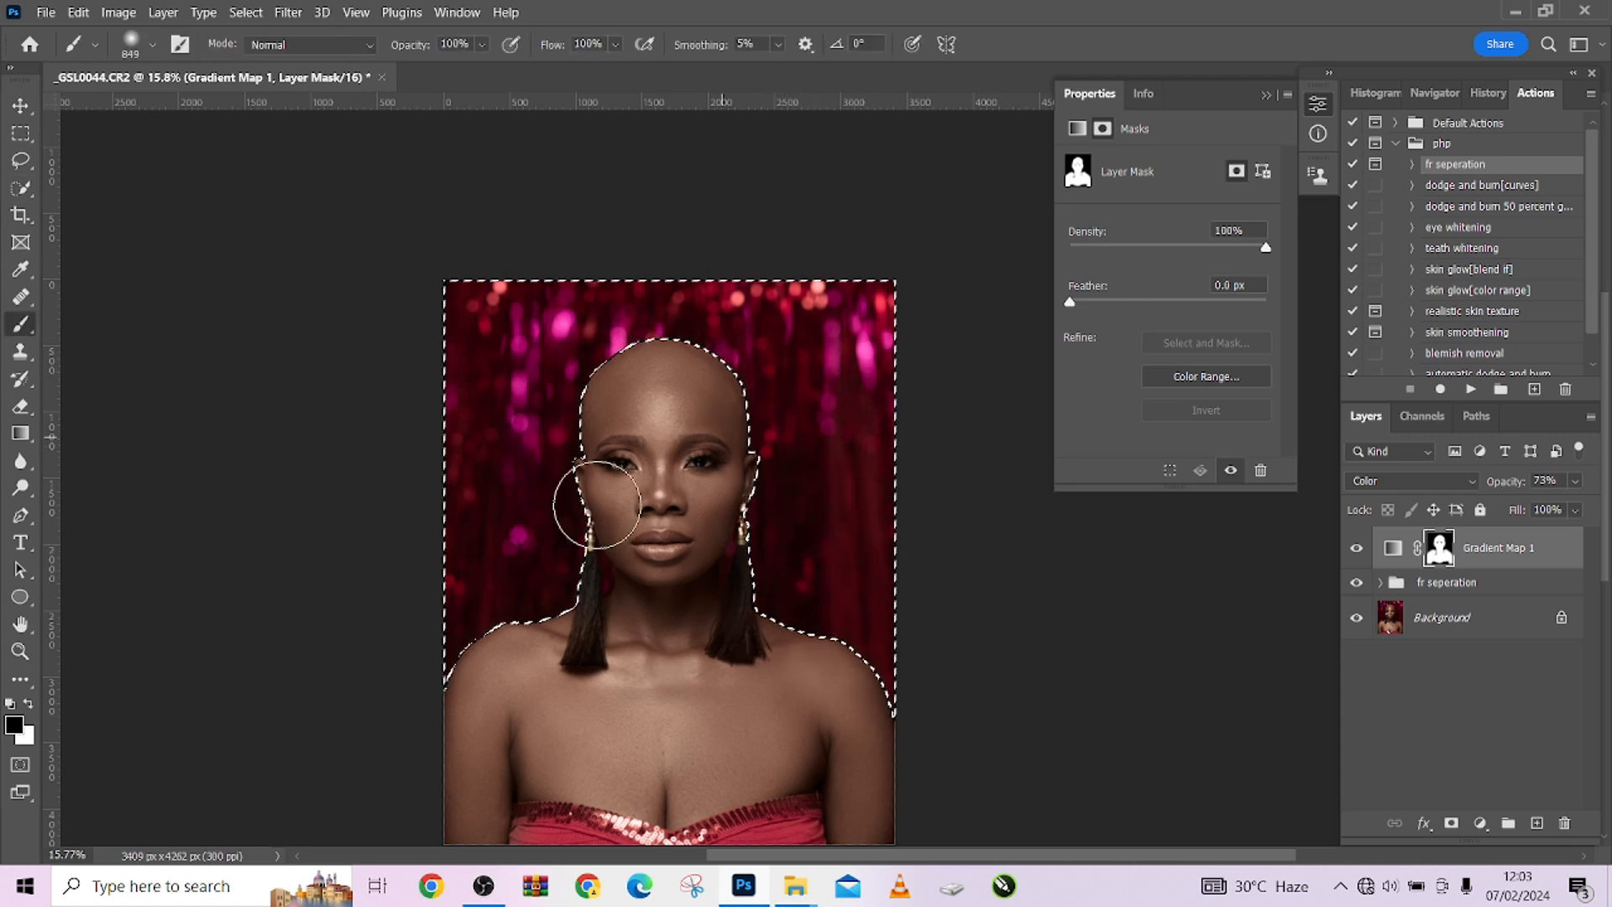
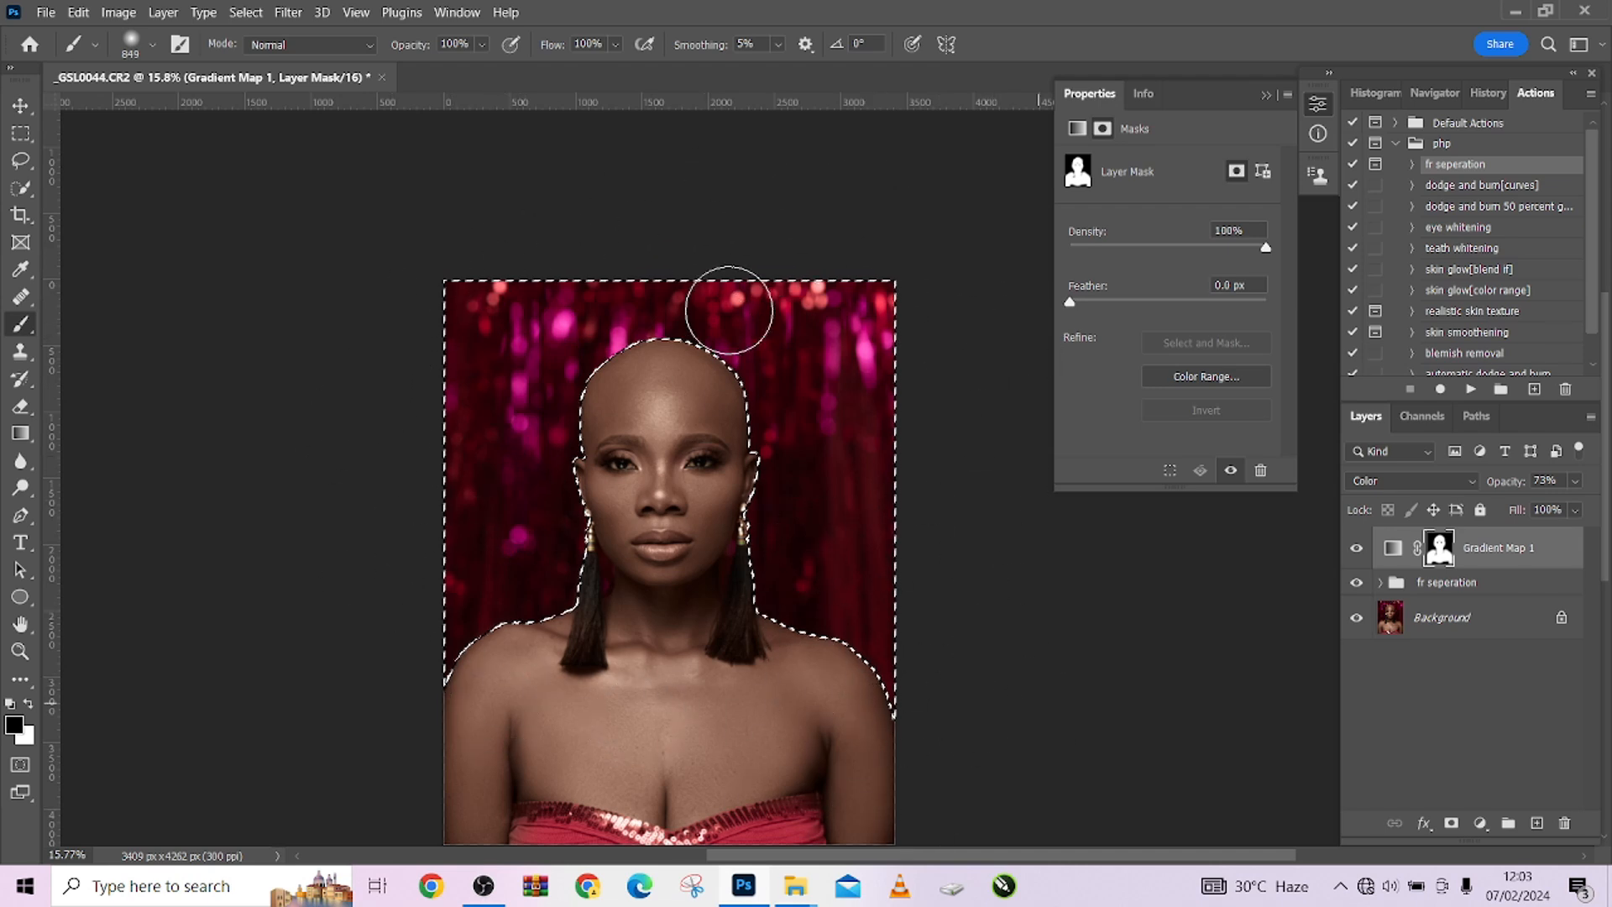
key(ctrl+d)
Step: Paint black over both tassel earrings on the Gradient Map mask, reducing the brush to size 100
scroll(708, 486, up, 3)
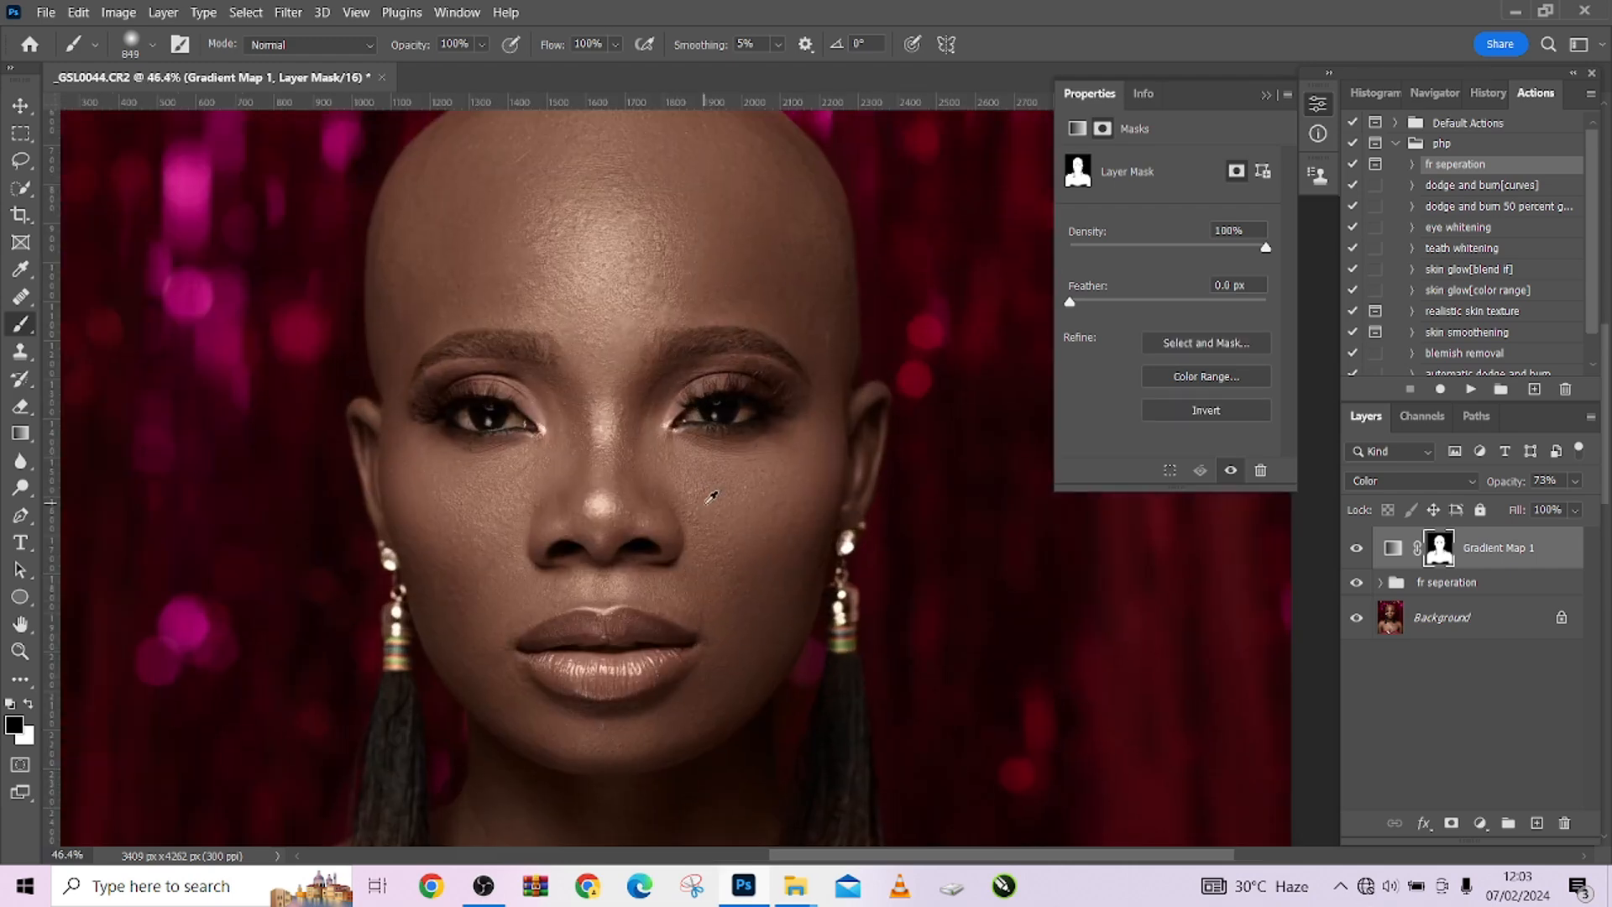
scroll(709, 486, down, 2)
scroll(728, 796, up, 5)
drag(811, 658, 614, 677)
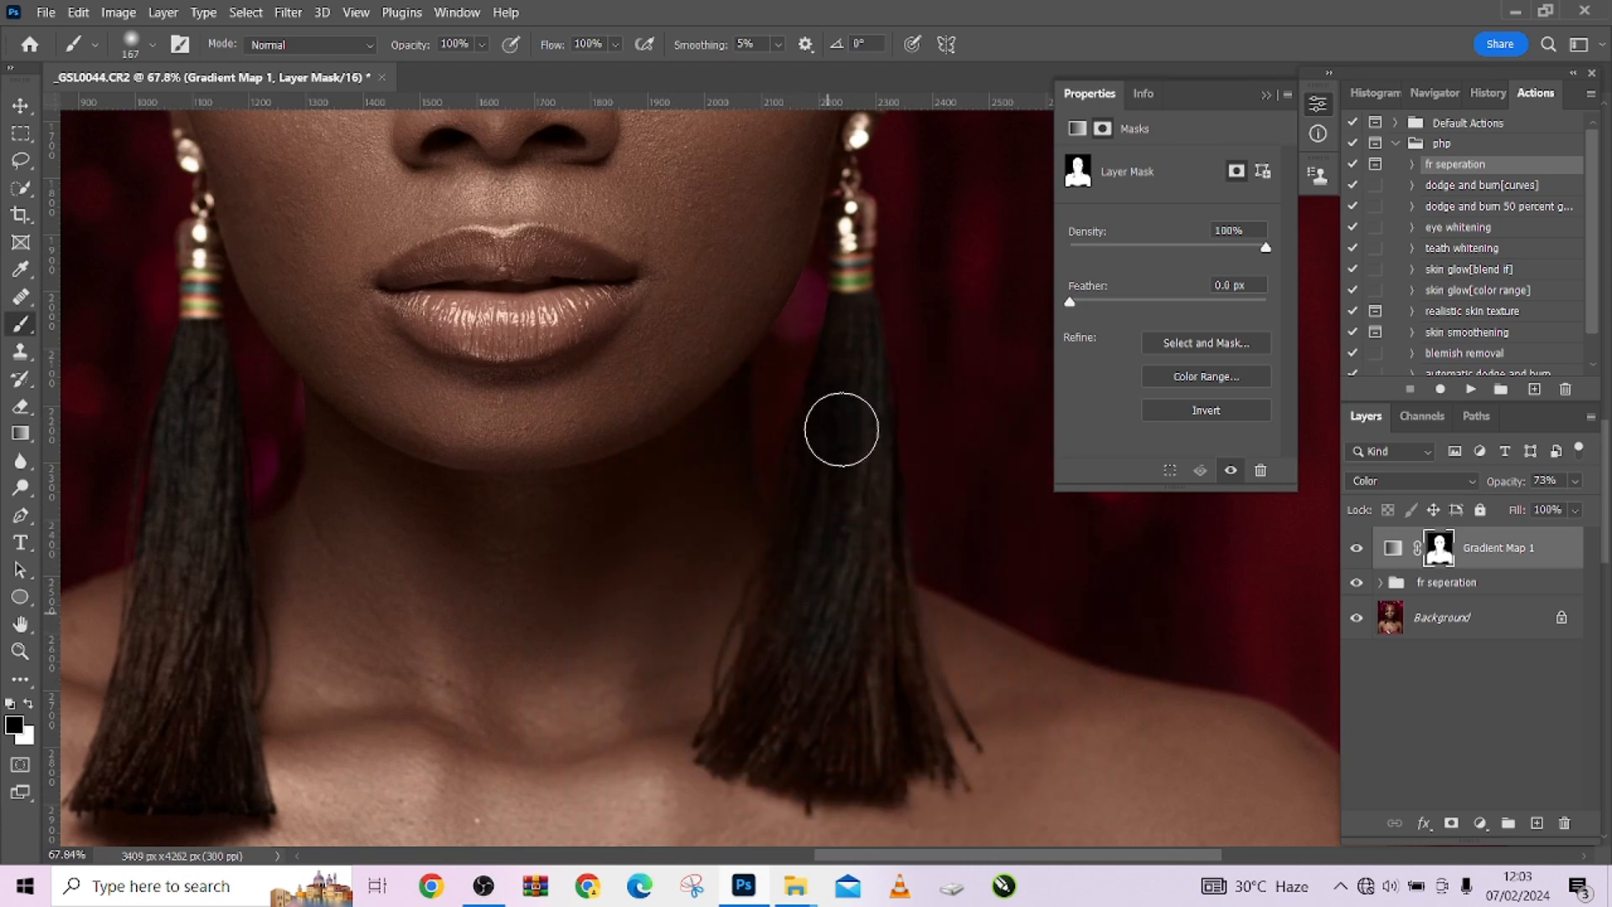
key(bracketleft)
key(bracketleft)
key(bracketleft)
key(space)
drag(615, 712, 1191, 578)
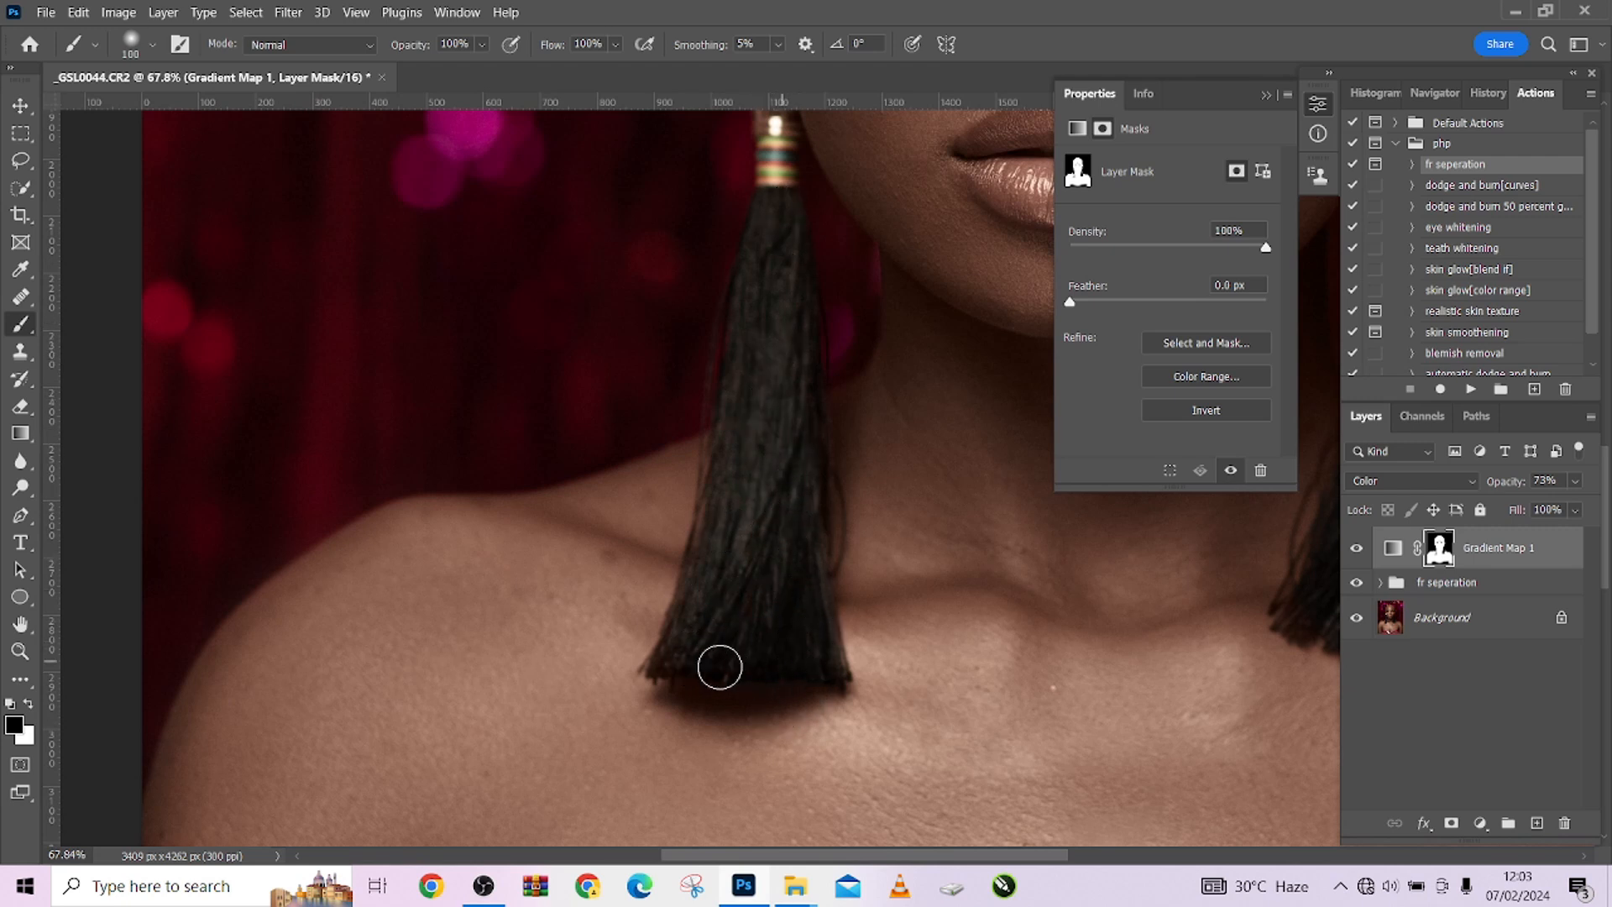
scroll(739, 596, down, 2)
scroll(756, 588, down, 3)
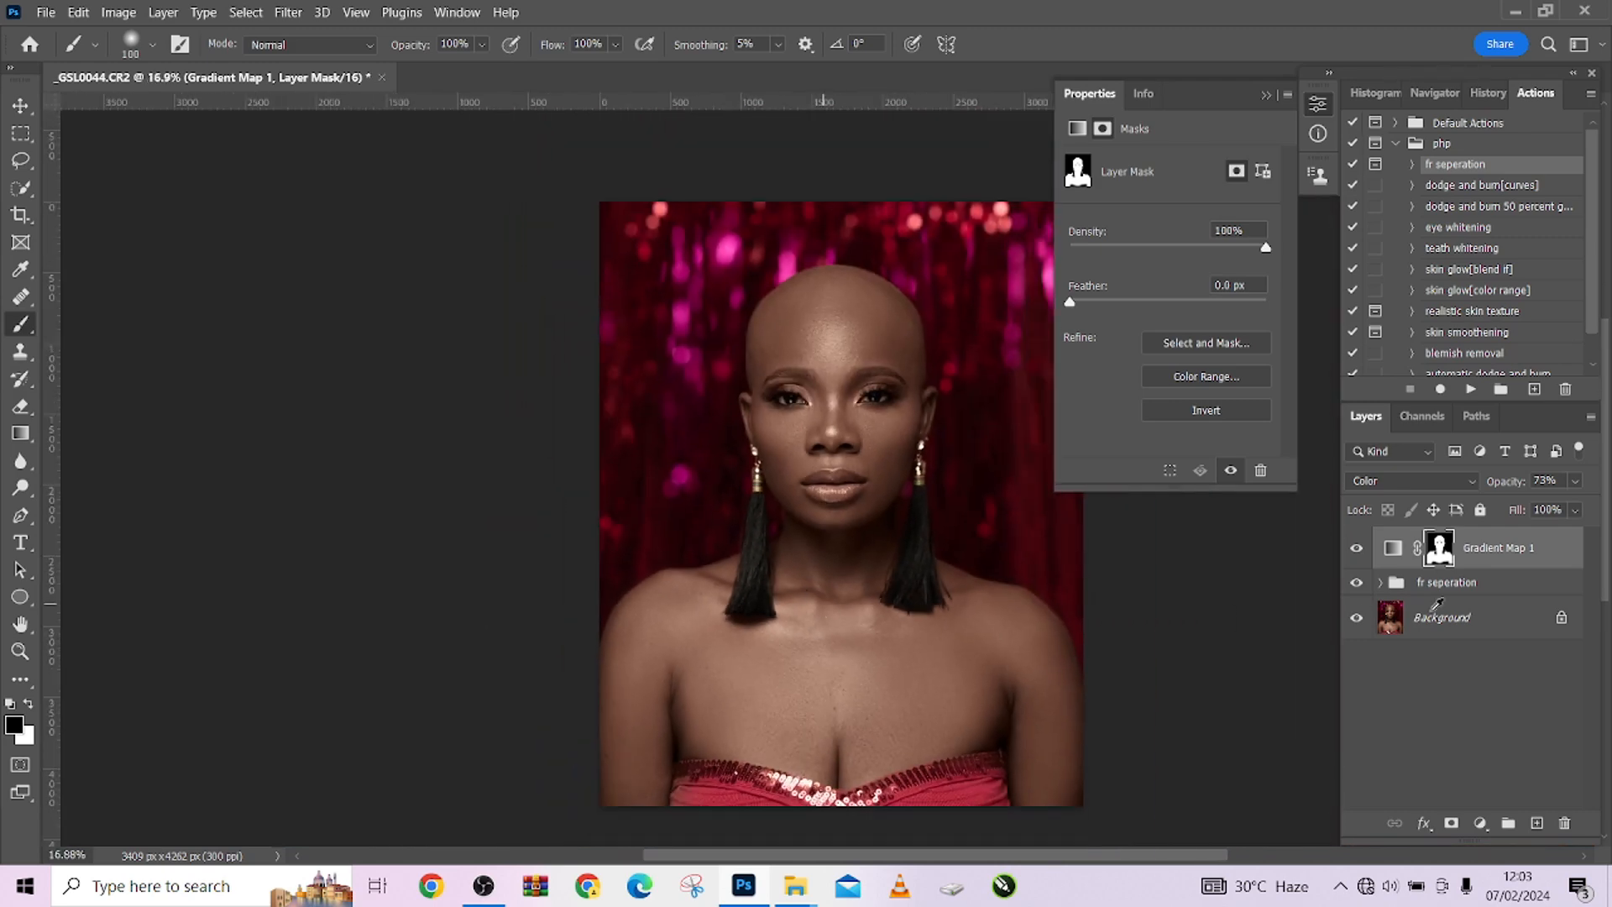
Step: Set the Gradient Map layer to 53% opacity and Soft Light blending, comparing the image with the layer hidden and shown
click(1576, 481)
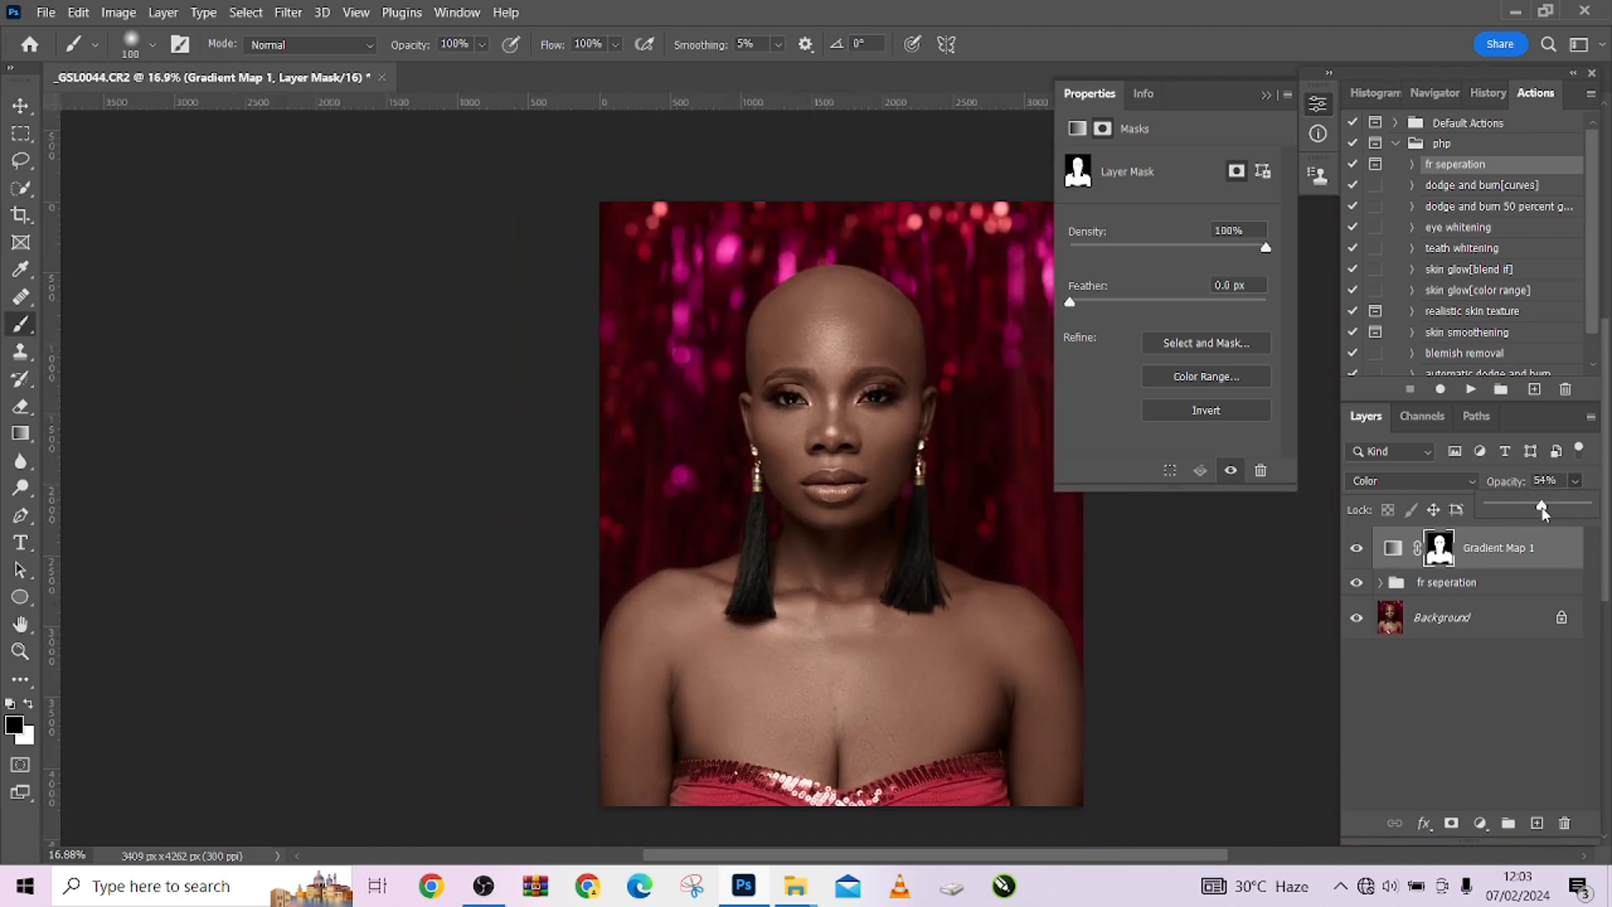
click(1359, 485)
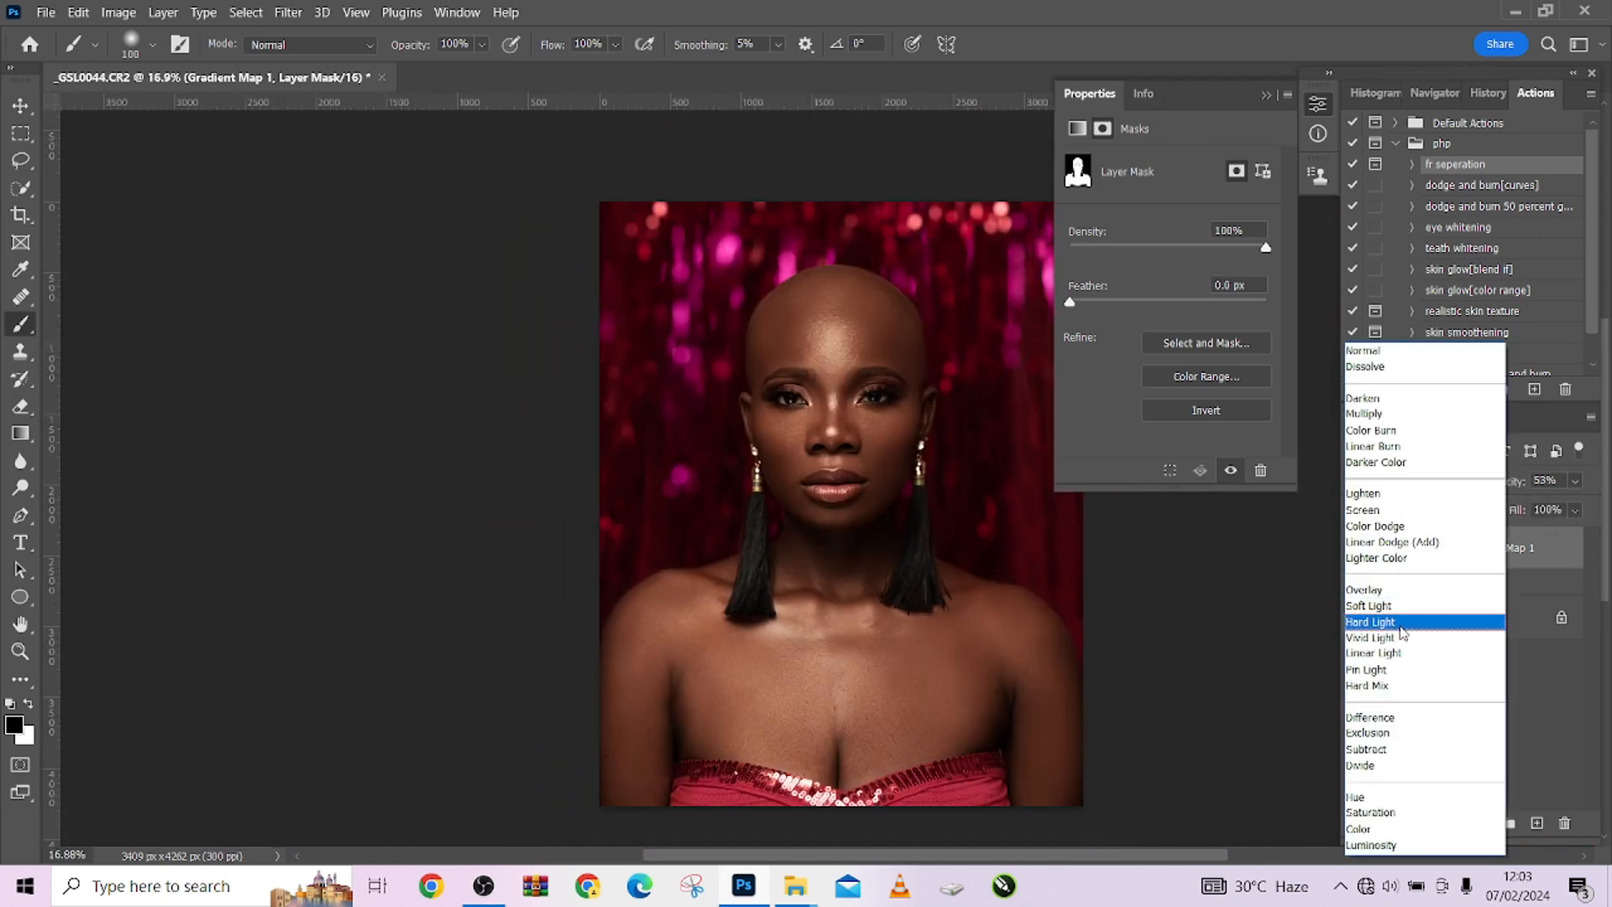
click(1390, 606)
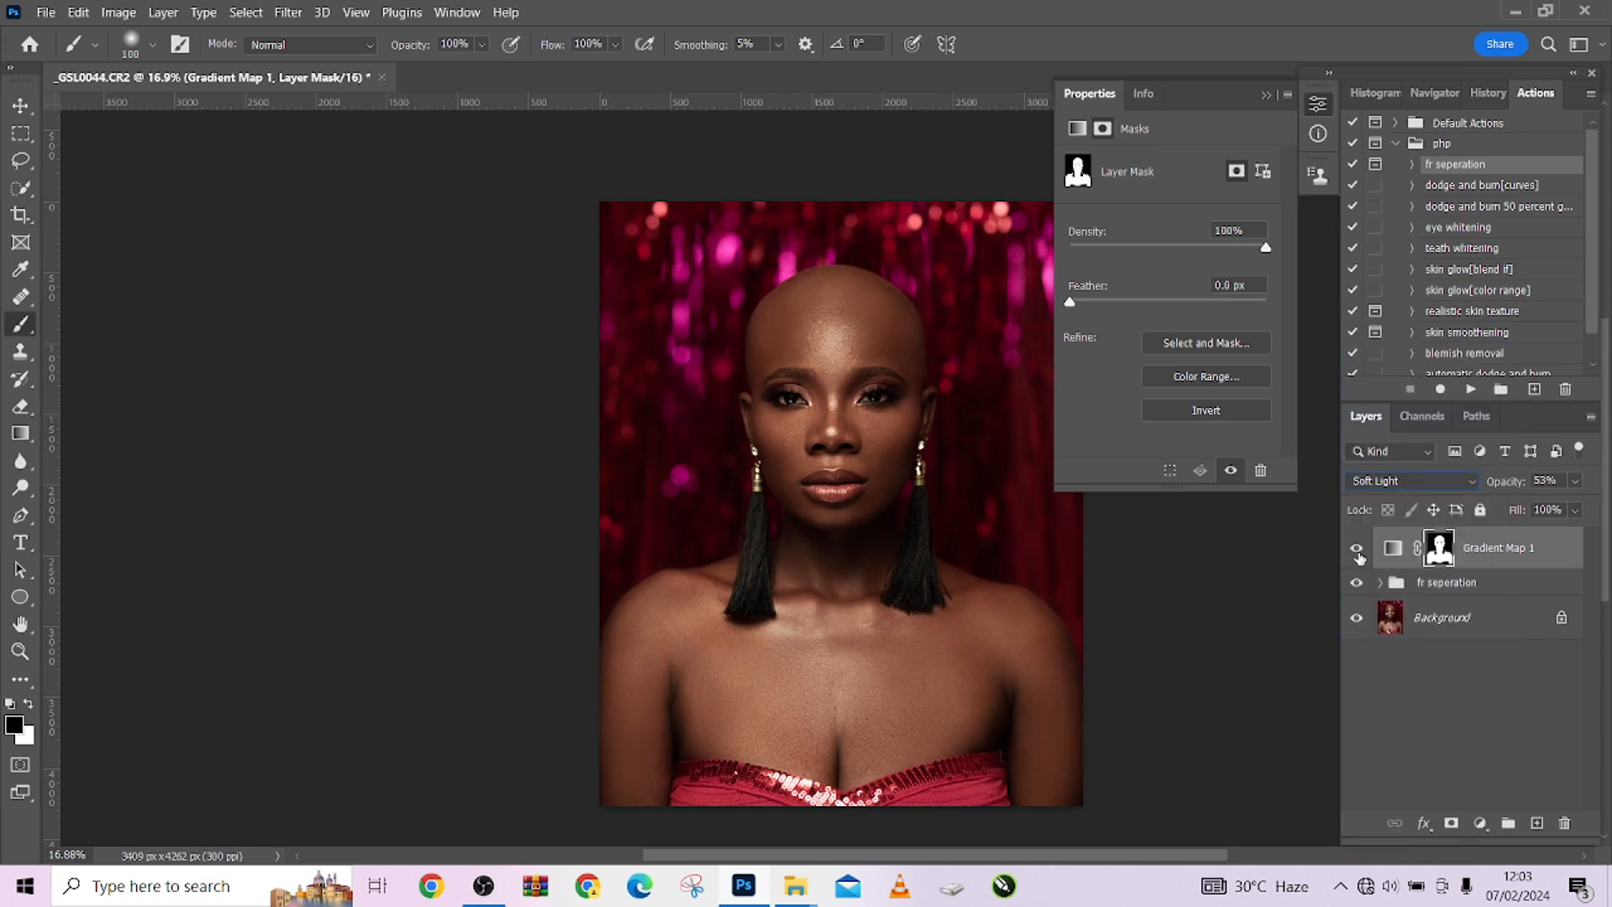
click(1359, 554)
click(1359, 554)
click(1358, 554)
click(1359, 554)
click(1365, 480)
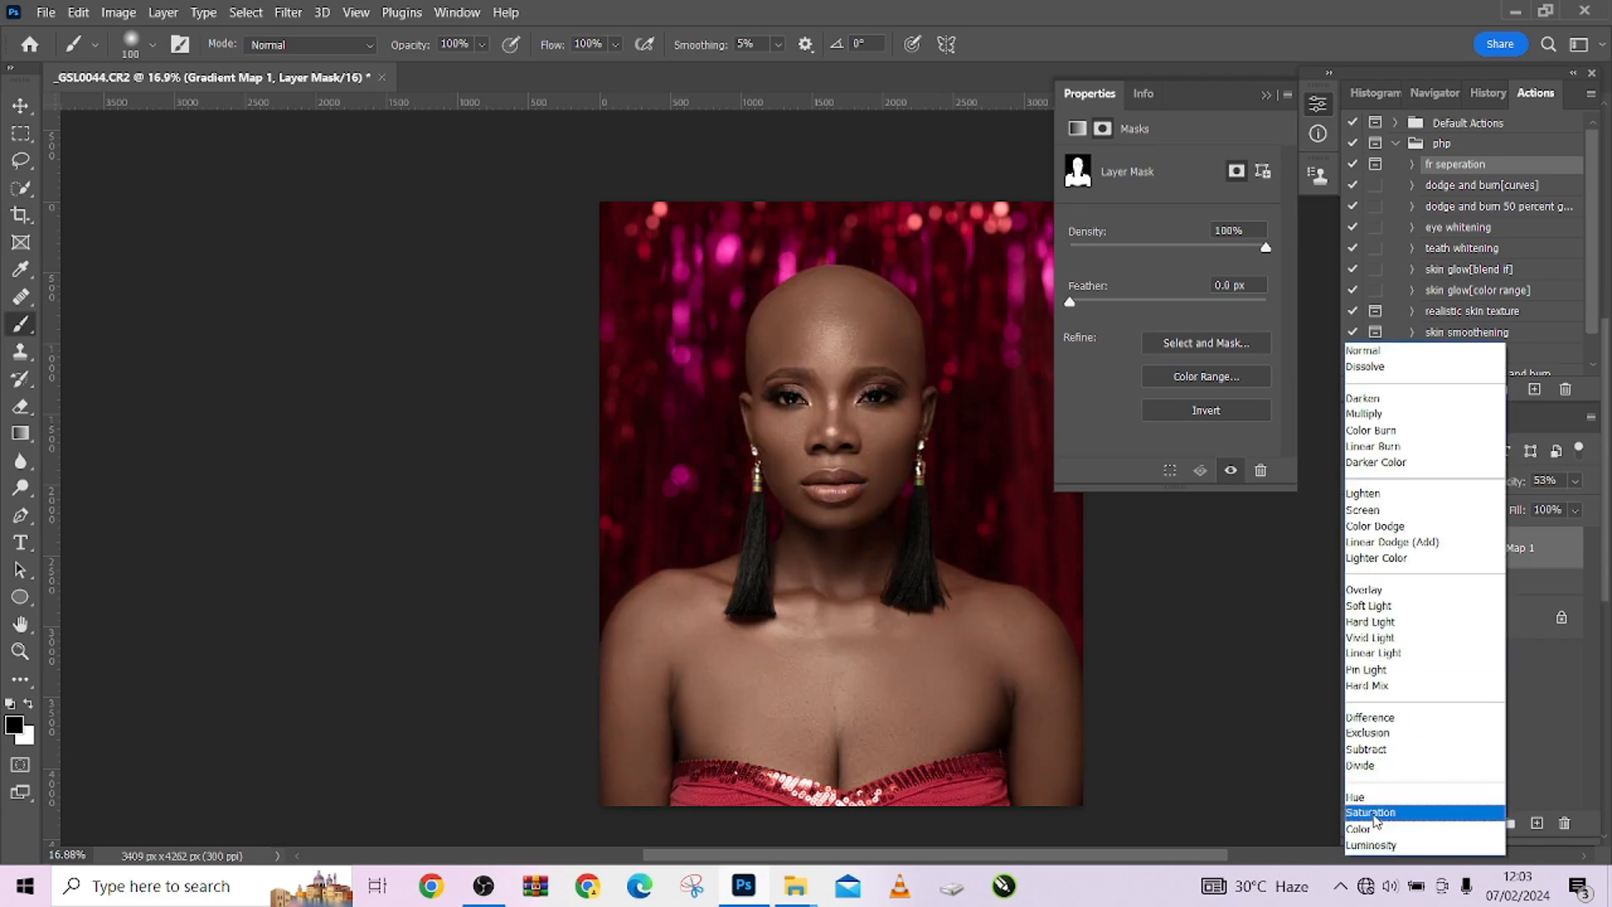
click(1377, 605)
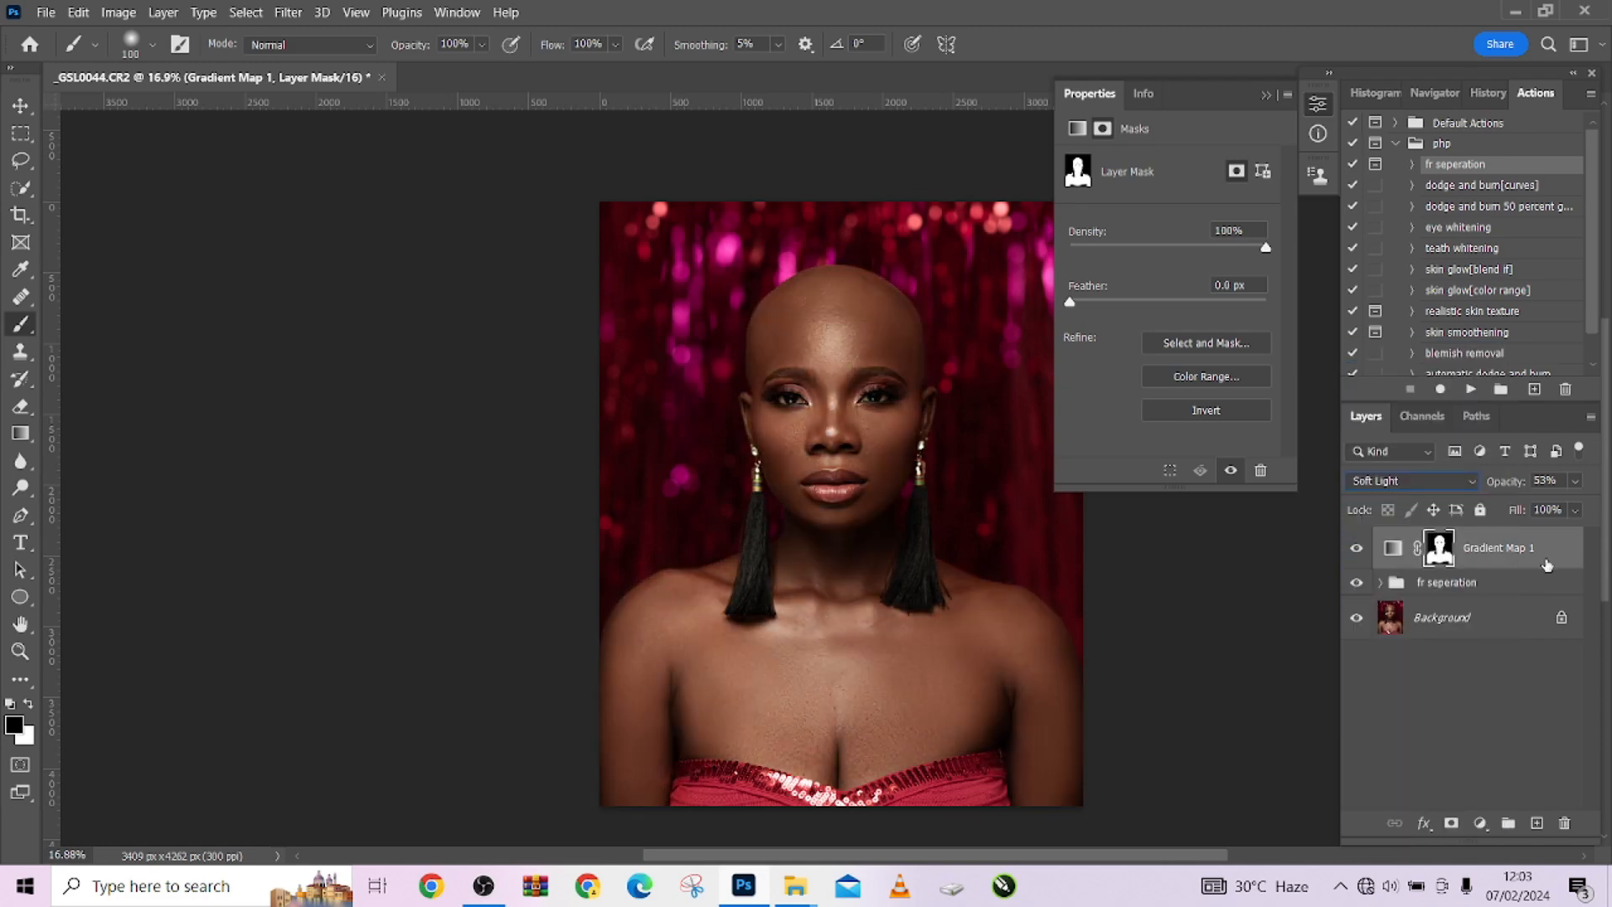
Step: Duplicate the Gradient Map layer, set the copy's blend mode to Color and lower its fill to 71%
key(ctrl+j)
click(1377, 481)
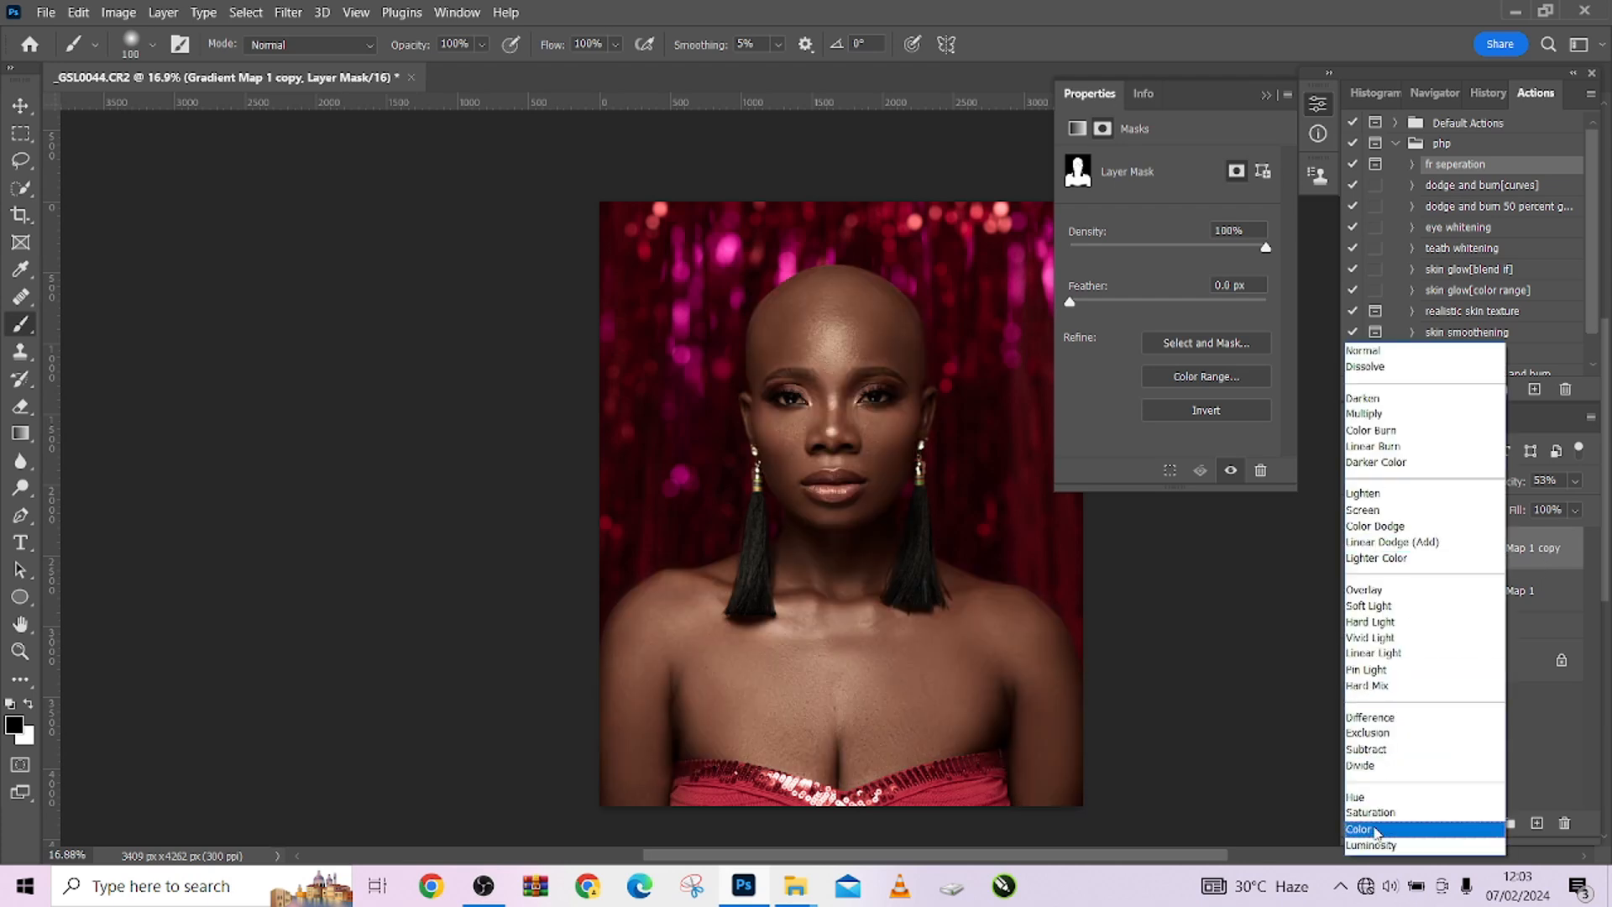
click(1377, 830)
click(1576, 511)
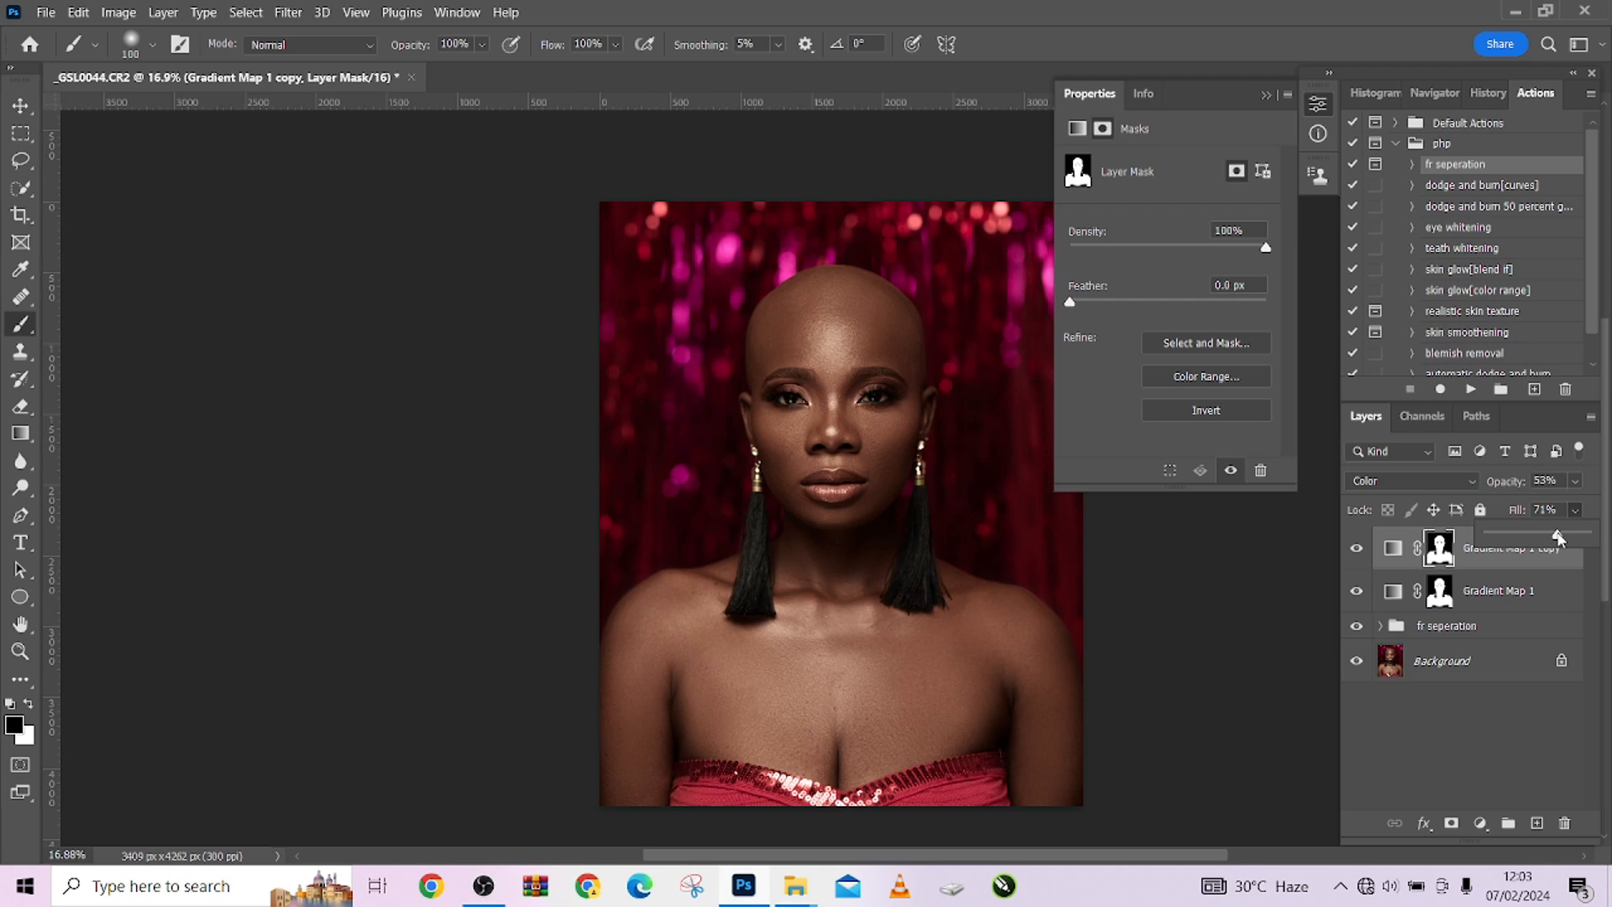
Step: Lower the fill of the original Gradient Map layer and set the copy's fill to 60%
click(1511, 590)
click(1356, 590)
click(1356, 591)
click(1576, 510)
drag(1571, 535, 1558, 535)
click(1494, 547)
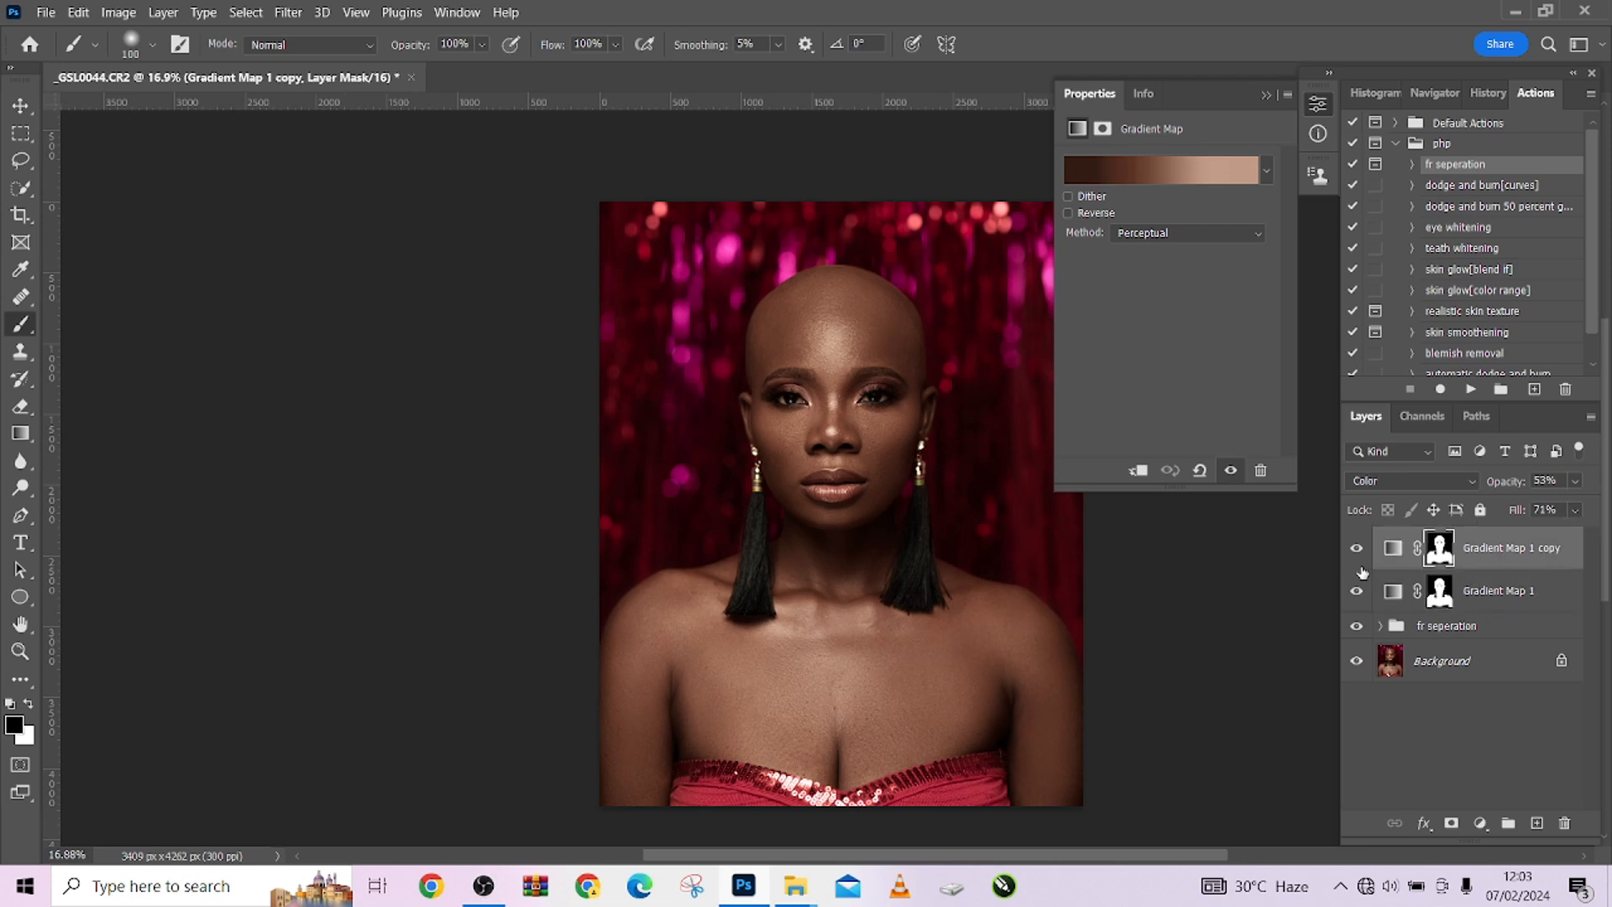
click(1576, 511)
drag(1558, 535, 1547, 535)
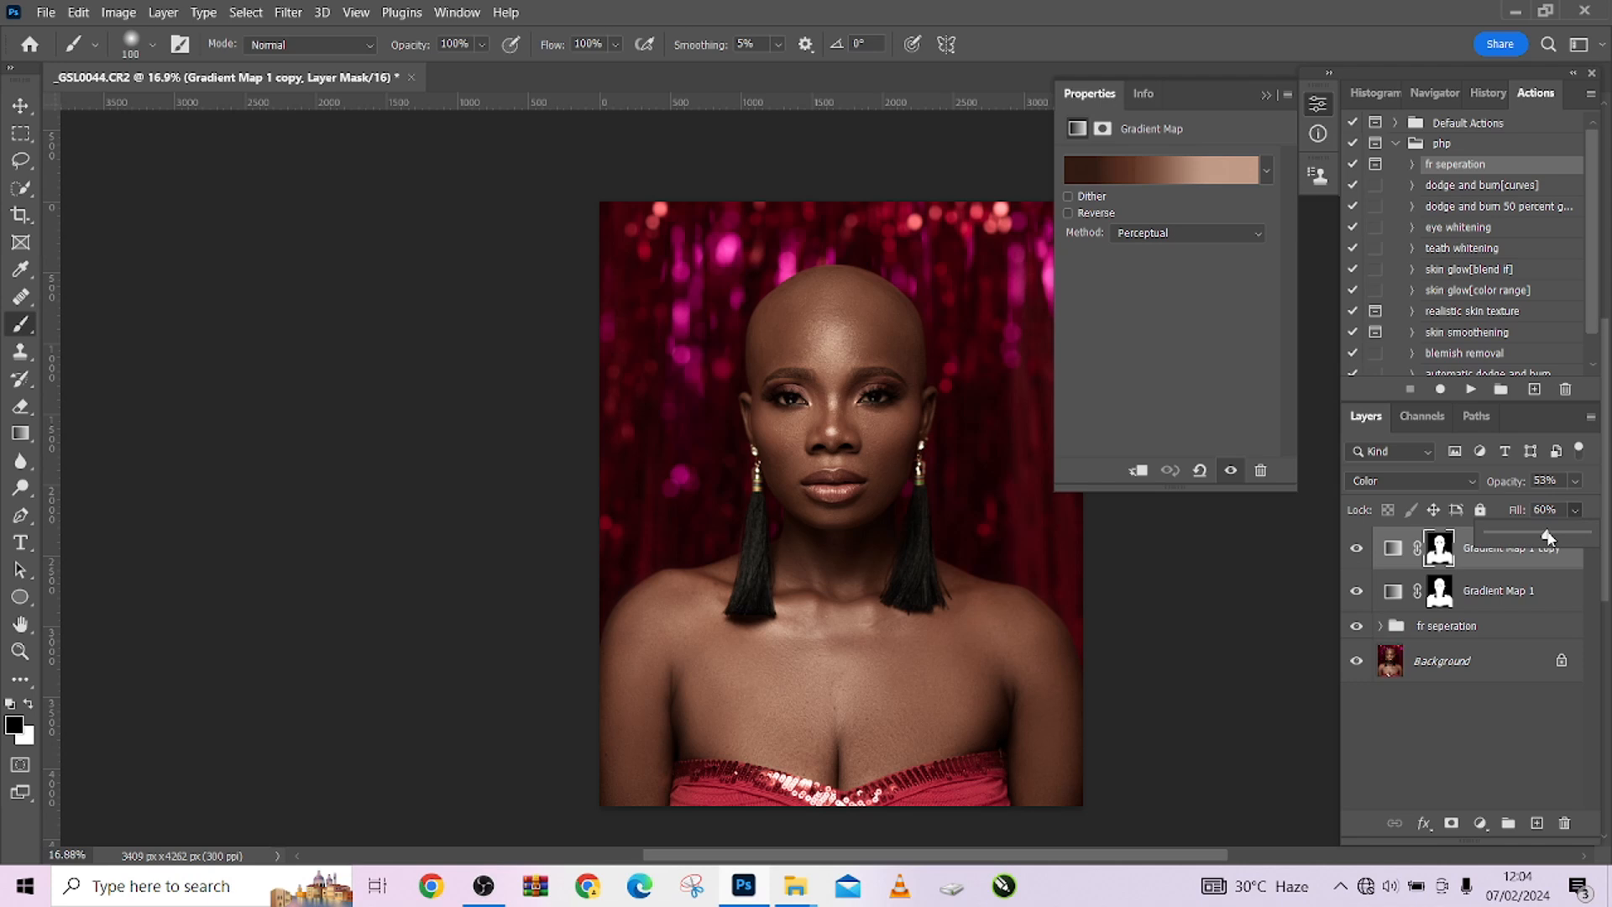
Step: Group the two Gradient Map layers and toggle the group's visibility to compare the skin colour before and after
shift+click(1563, 602)
key(ctrl+g)
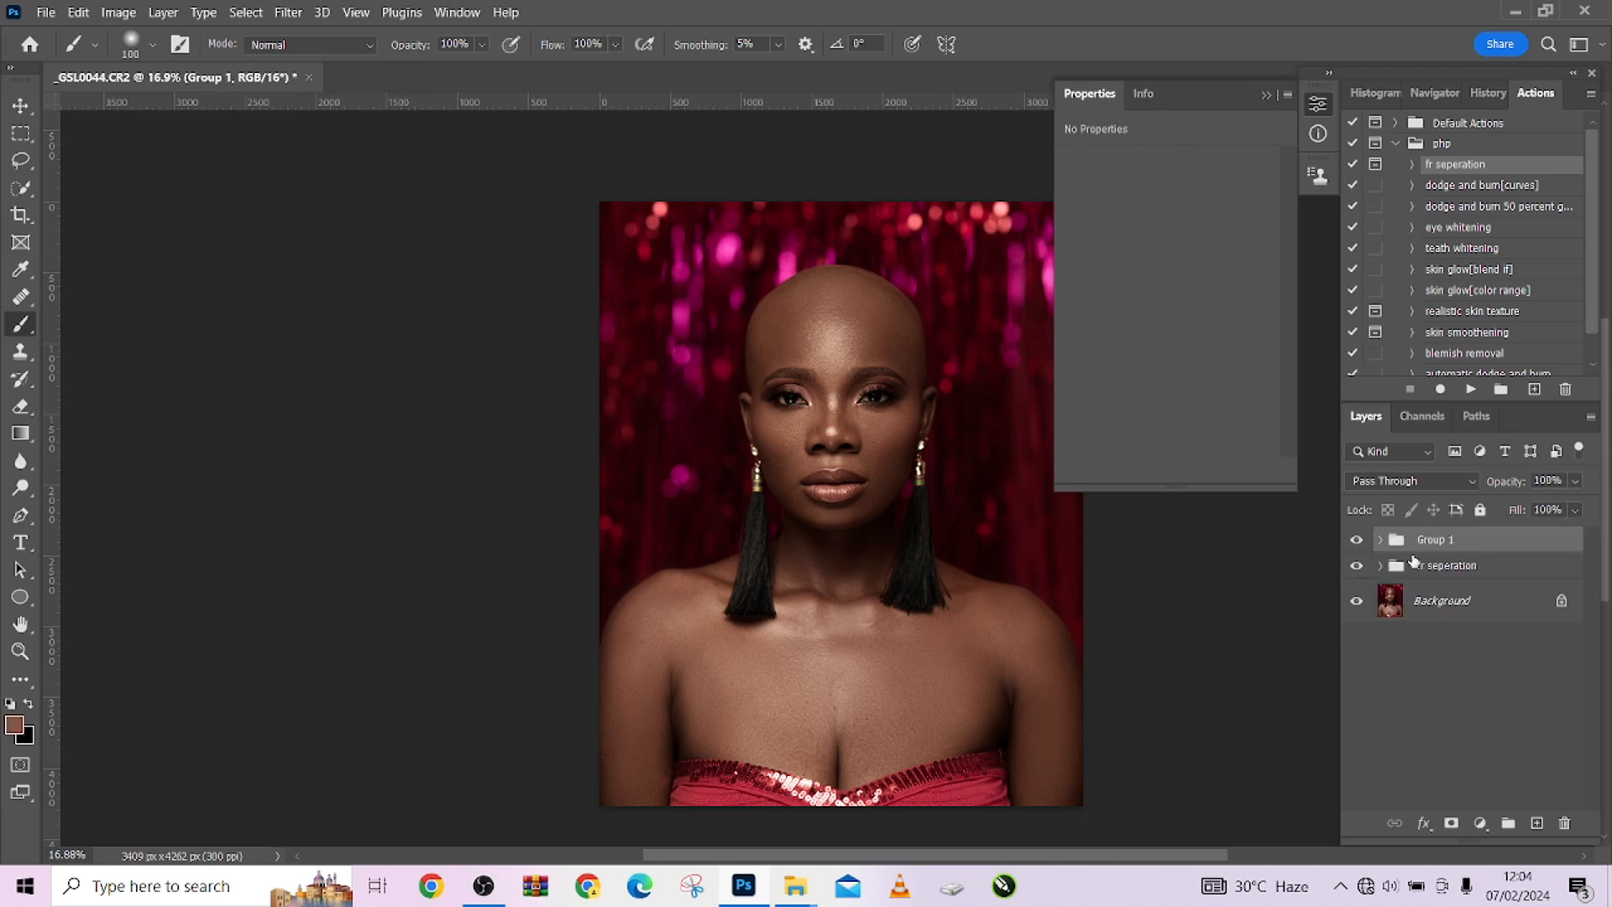
click(1356, 540)
click(1357, 539)
click(1358, 541)
click(1357, 541)
scroll(866, 411, up, 5)
scroll(866, 412, down, 6)
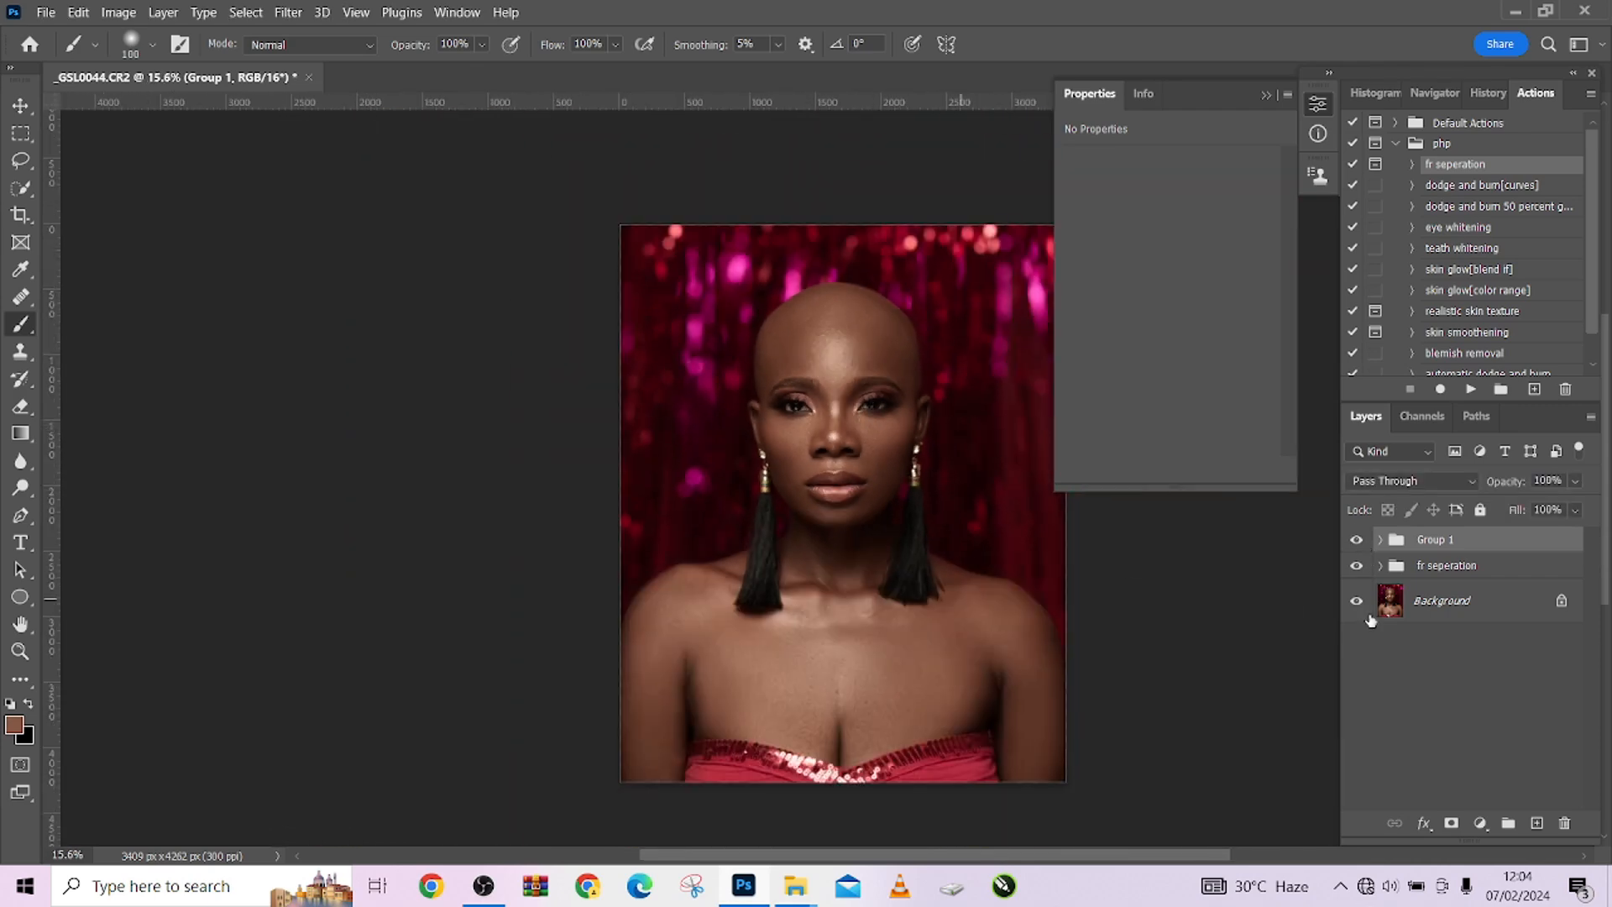
Step: Add a Curves adjustment layer with an RGB point at input 87, output 99, and compare the image without the adjustments
click(1482, 821)
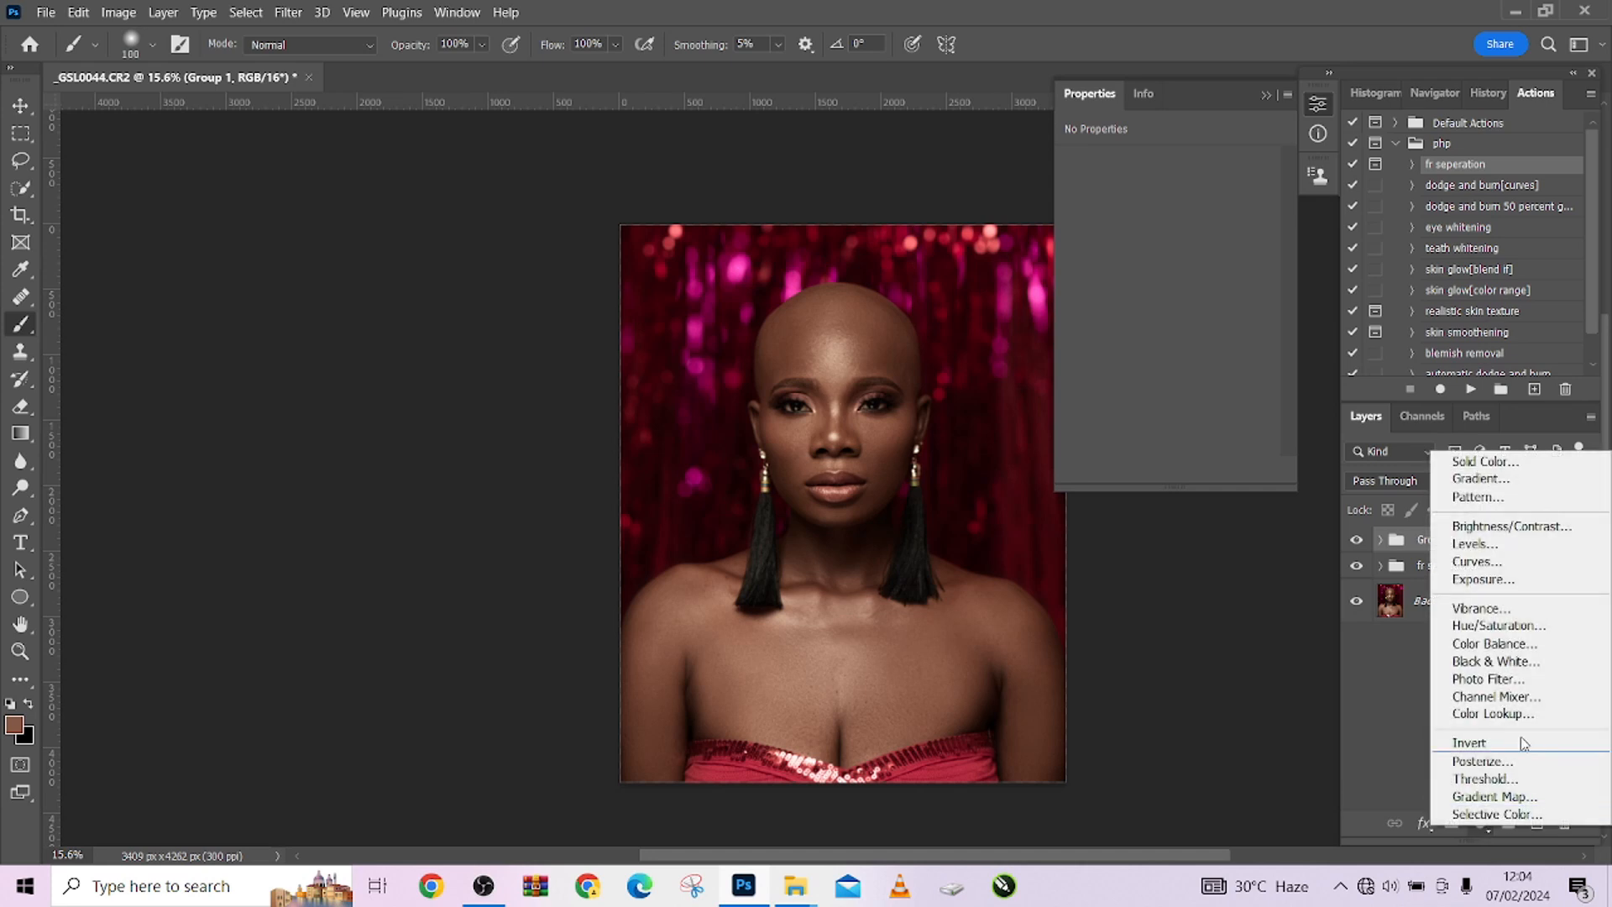
click(1467, 573)
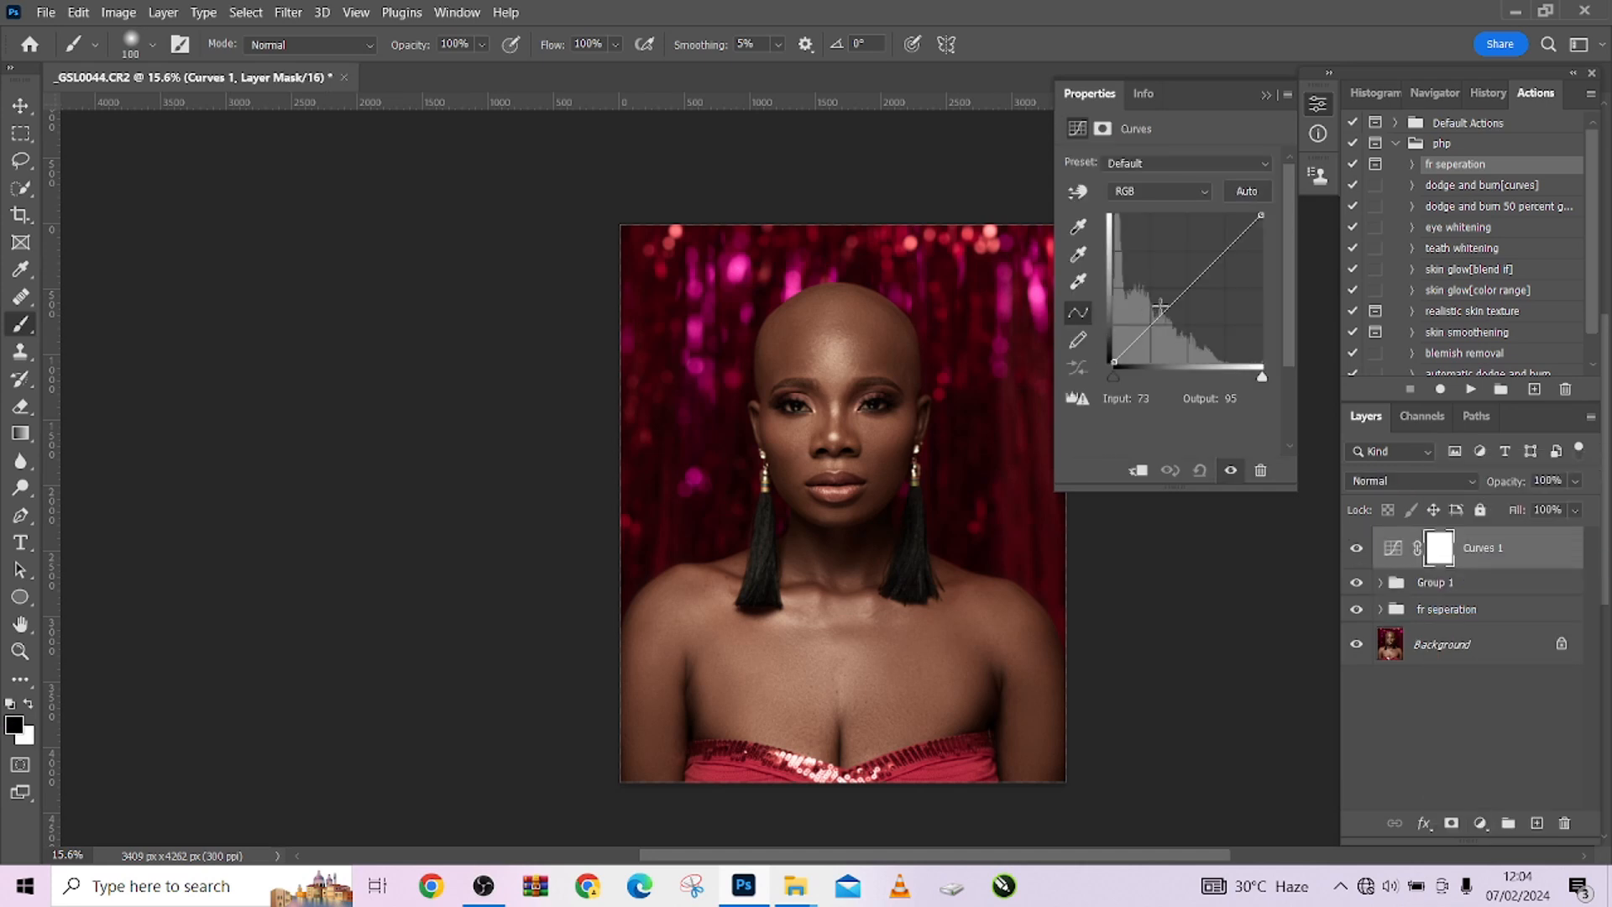
click(1165, 306)
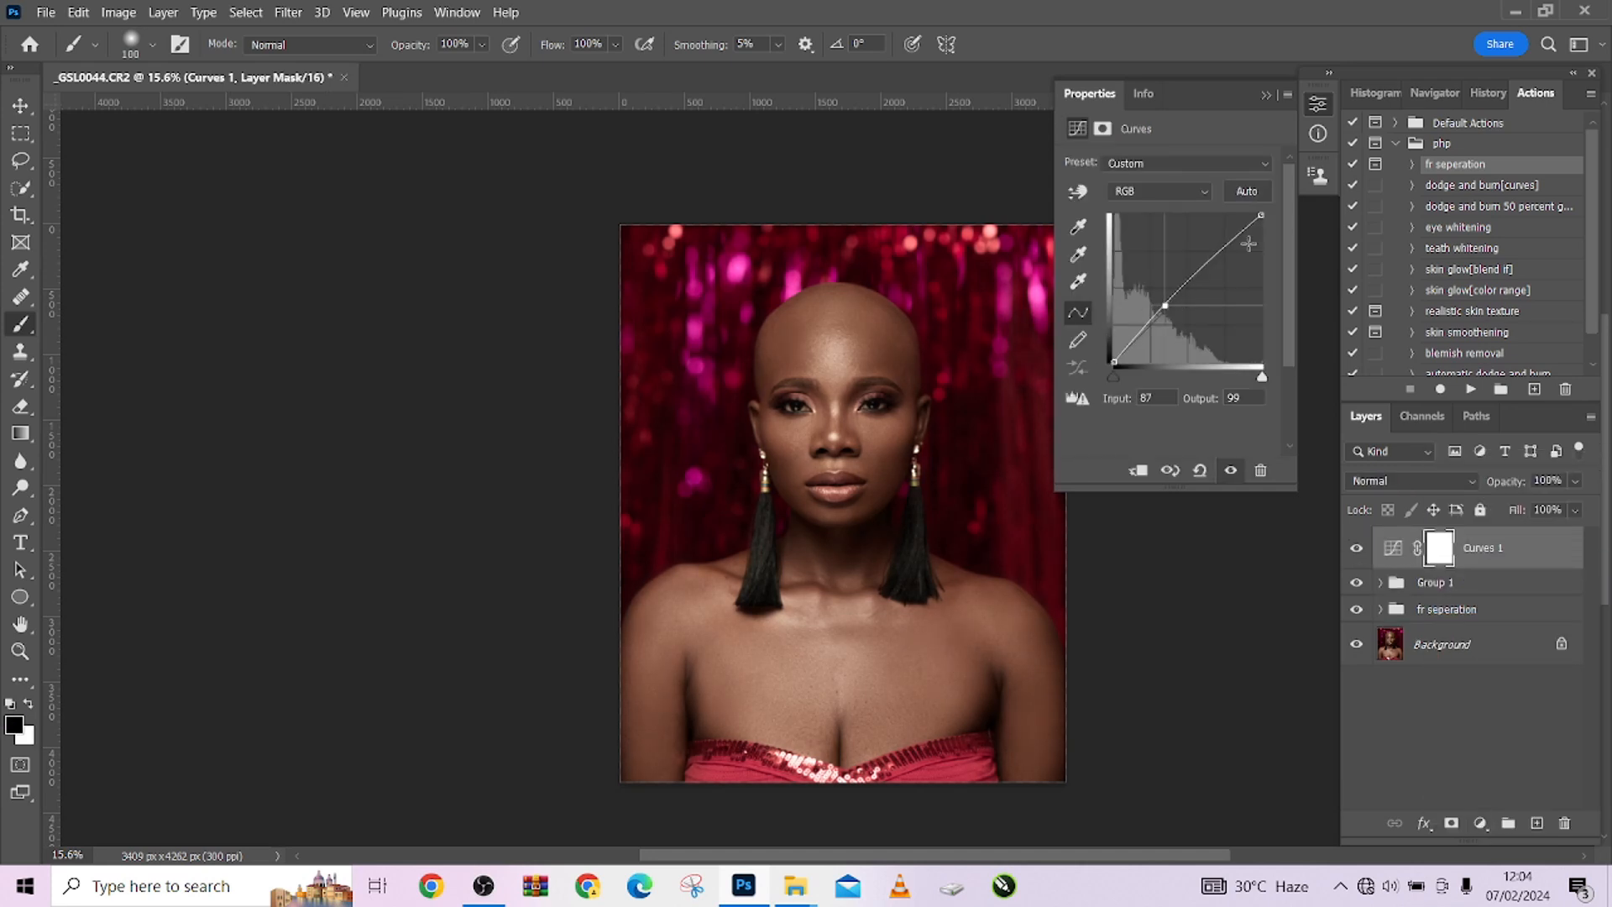
click(1262, 99)
scroll(819, 440, up, 8)
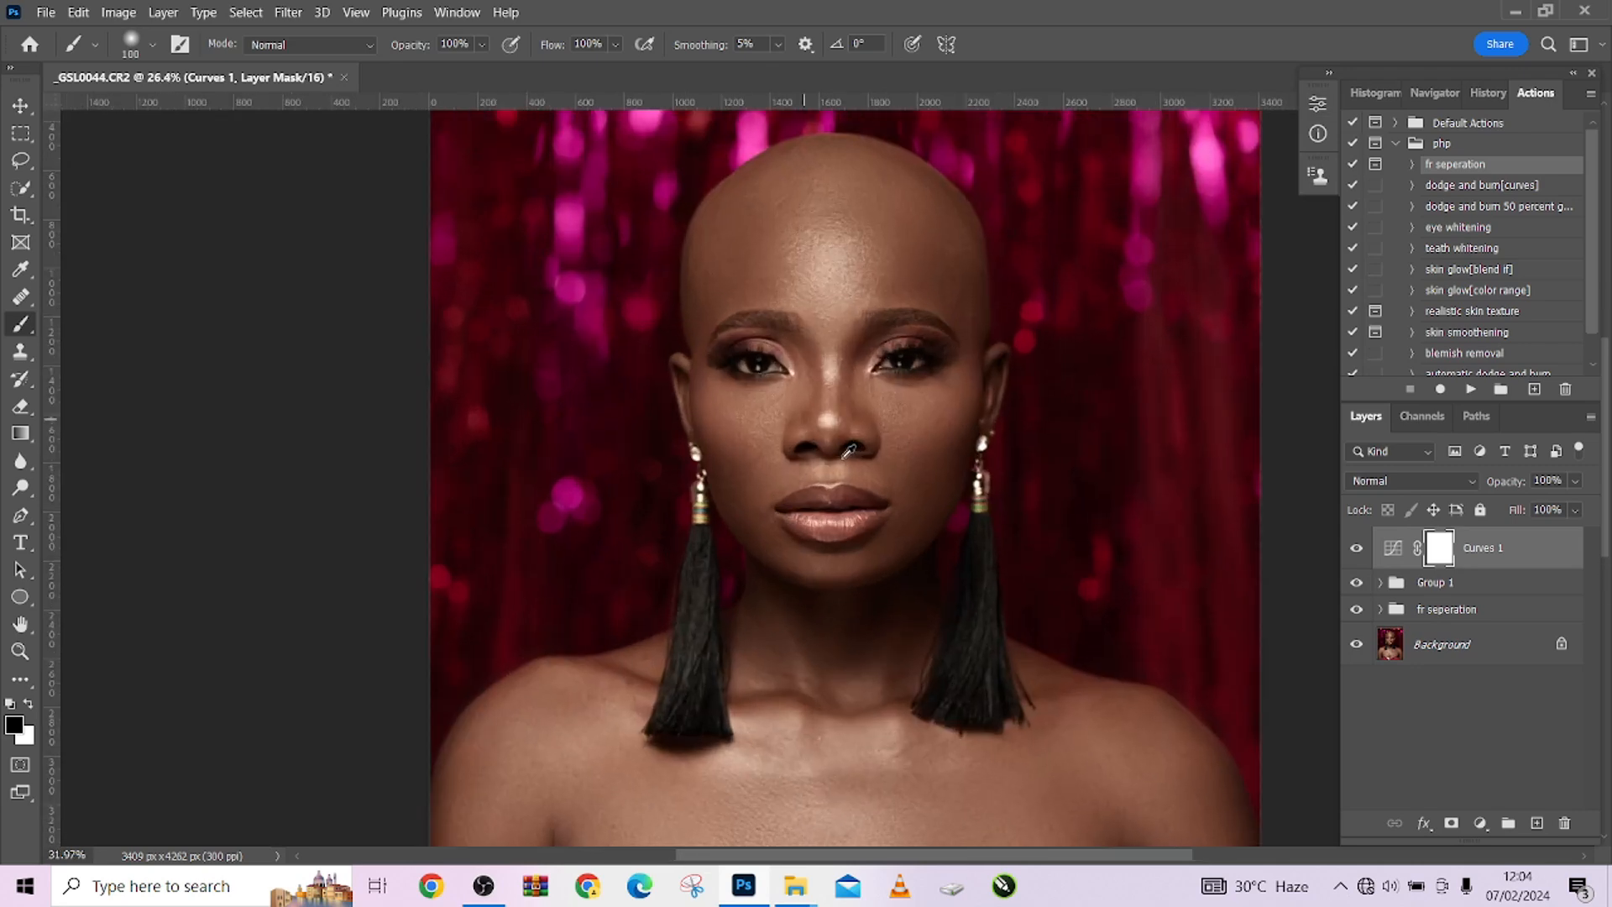
scroll(907, 507, down, 6)
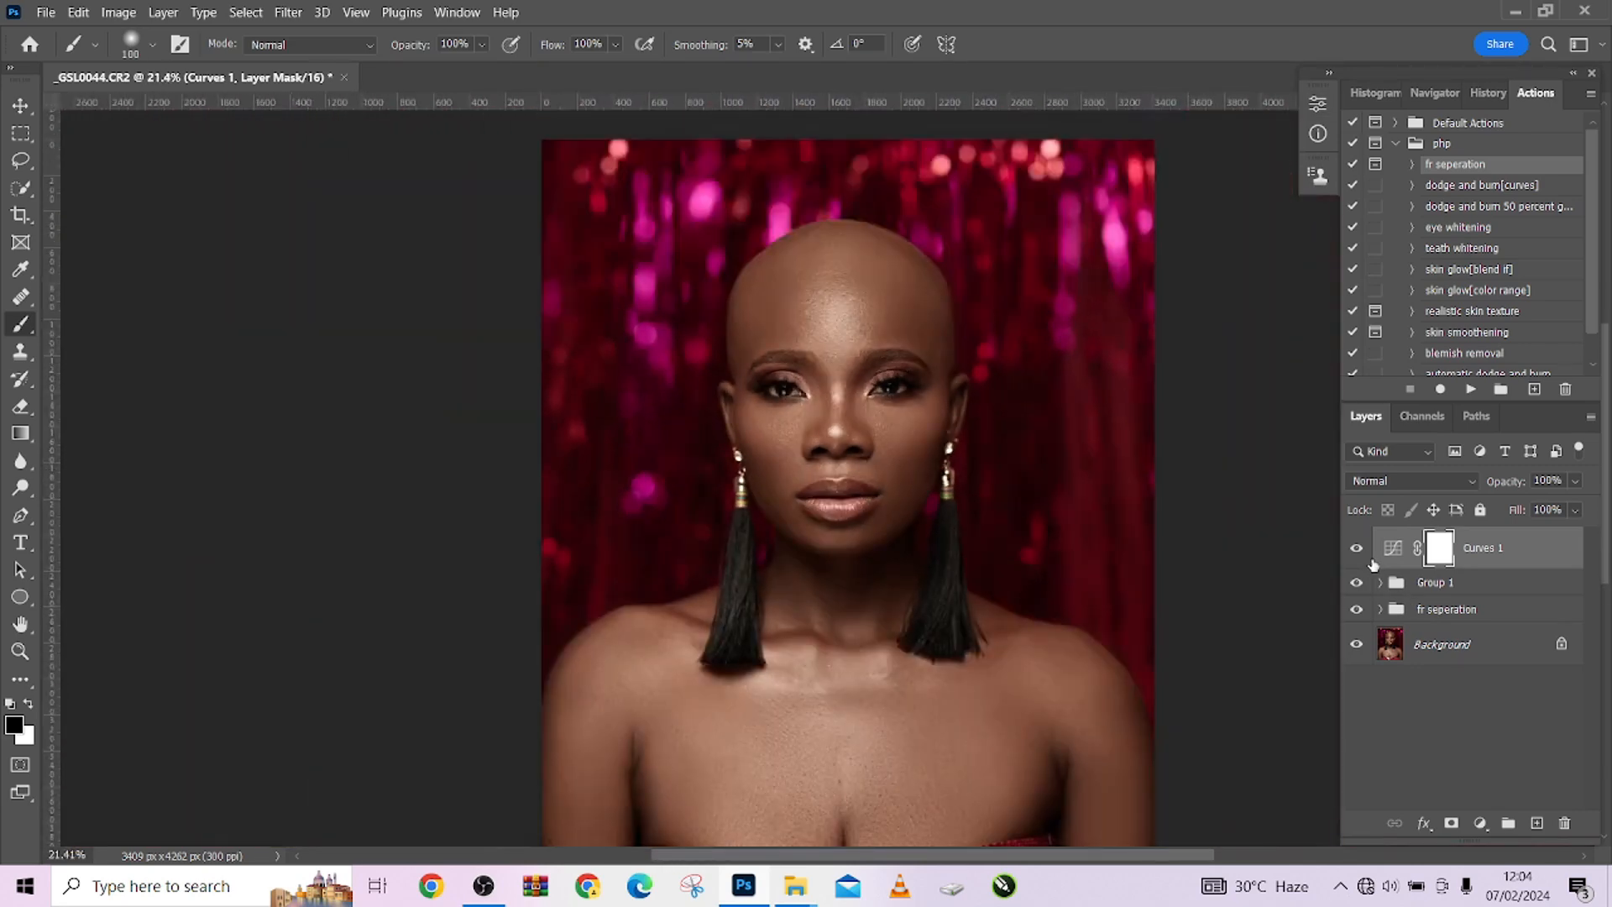
click(1364, 552)
click(1363, 552)
click(1354, 587)
click(1355, 587)
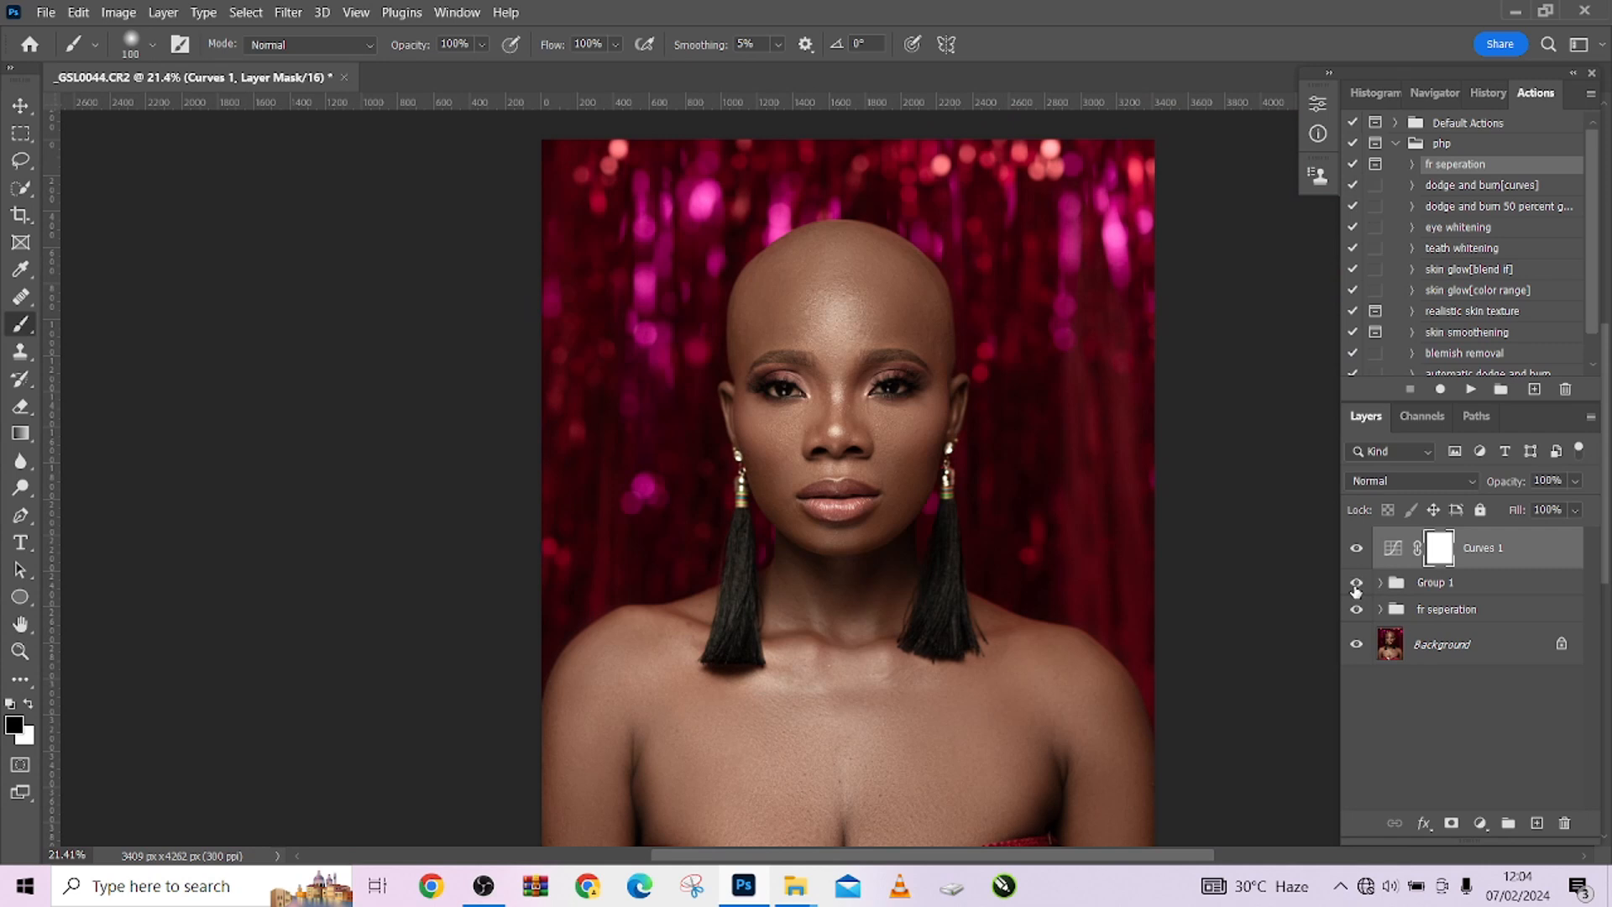
Step: Group the Curves layer with the Gradient Map group and compare the whole image with the new group hidden and shown
click(1475, 586)
key(ctrl+g)
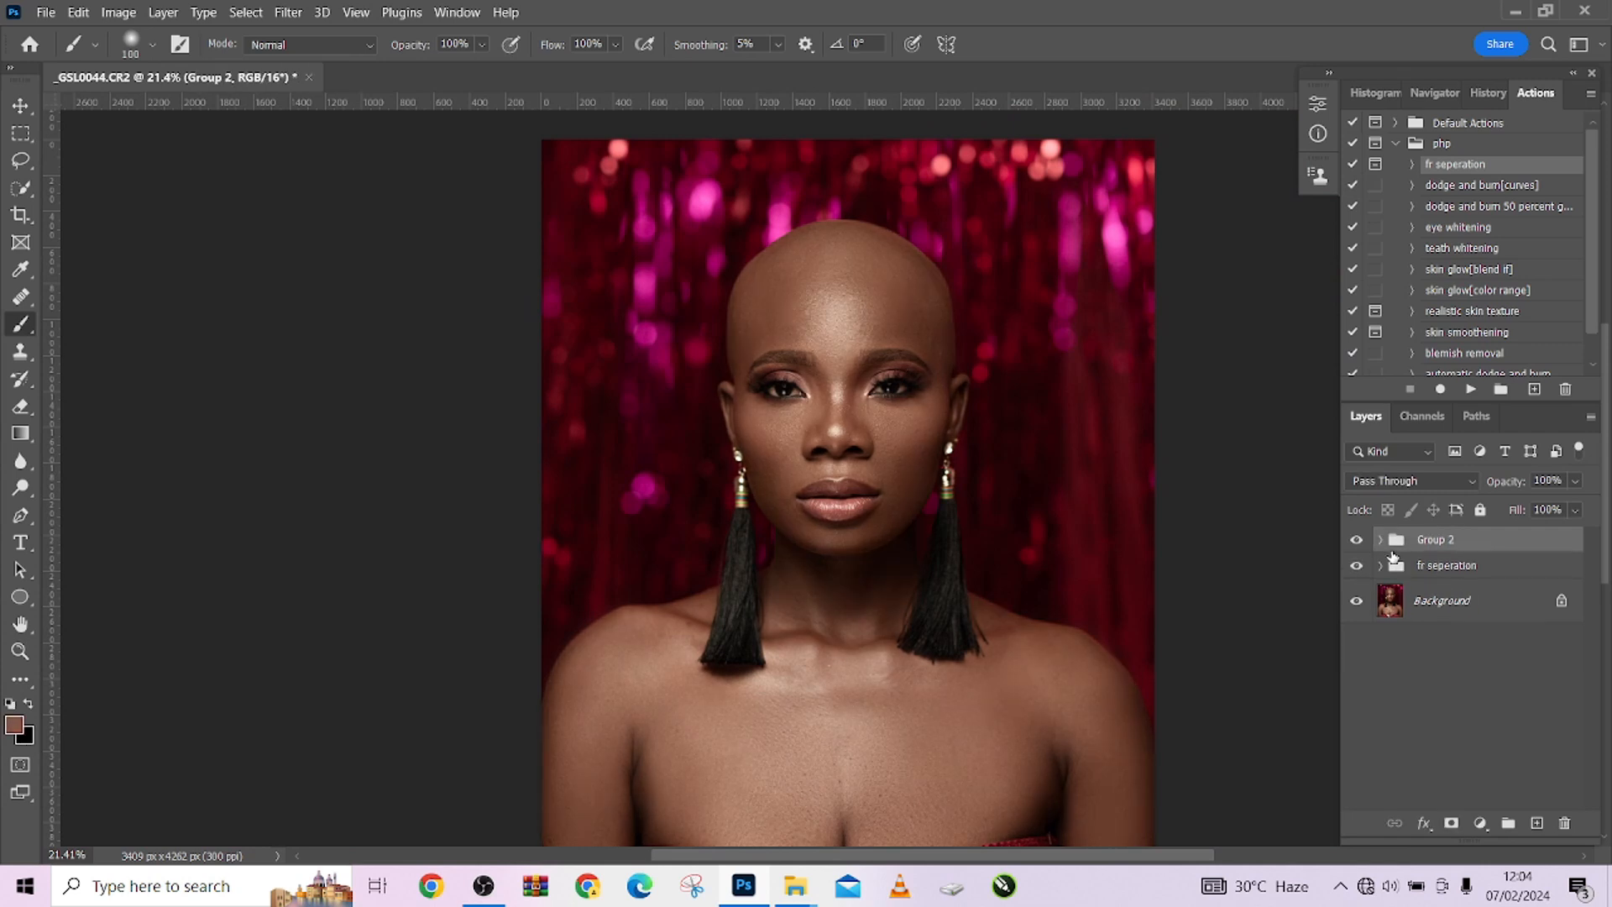
click(1357, 540)
key(ctrl+minus)
click(1356, 539)
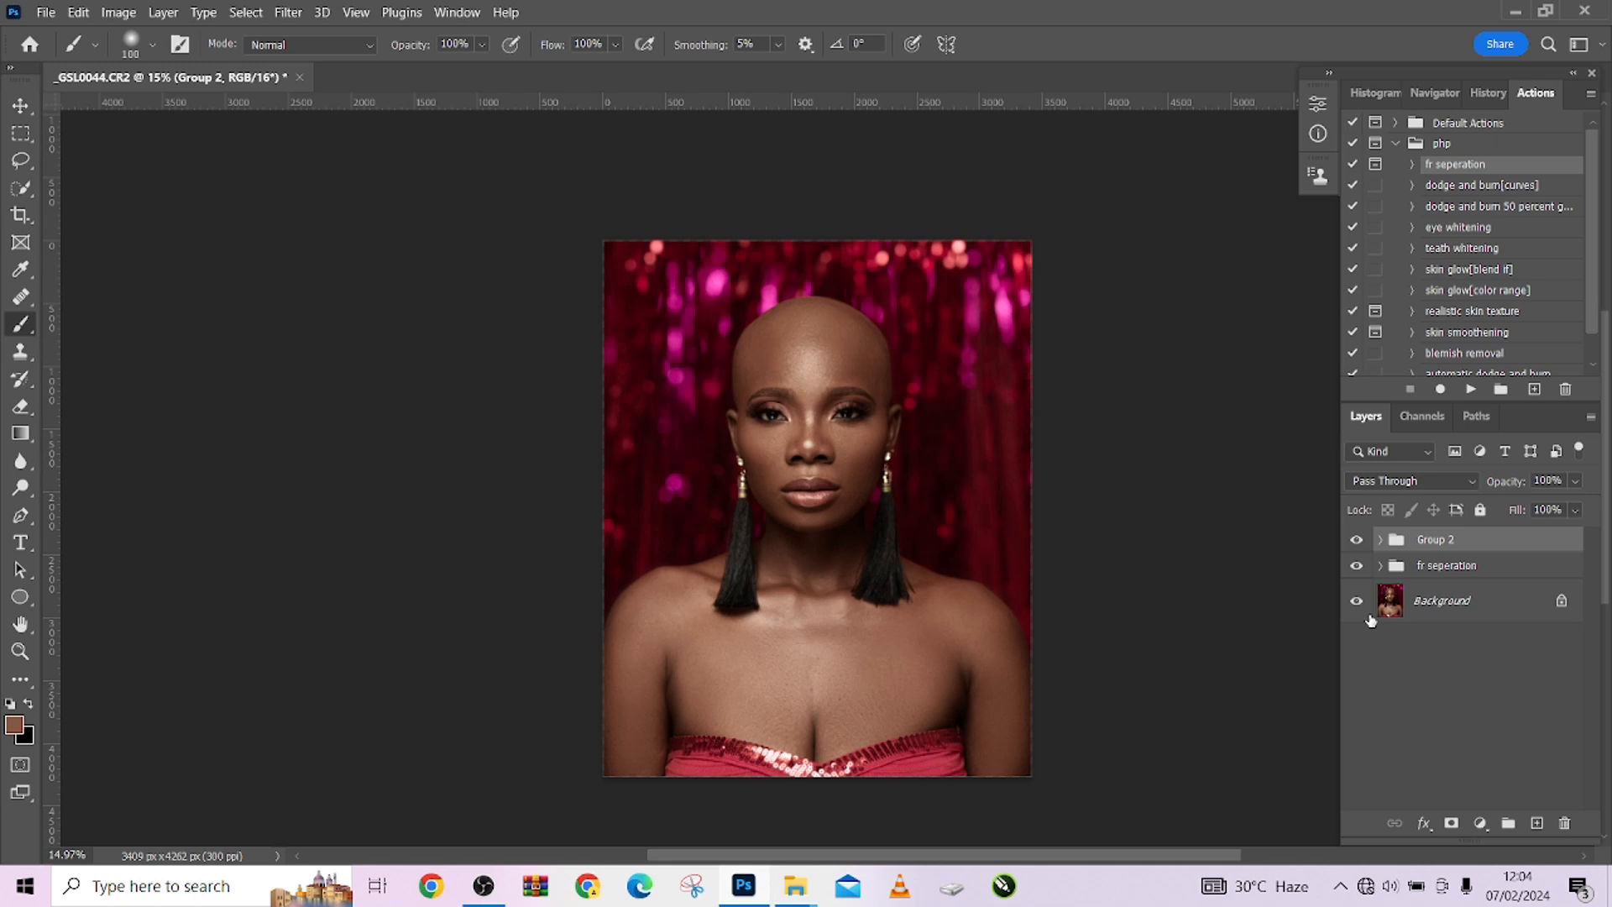
Step: Run the AUTO D&B action from the P G A action set
click(1395, 143)
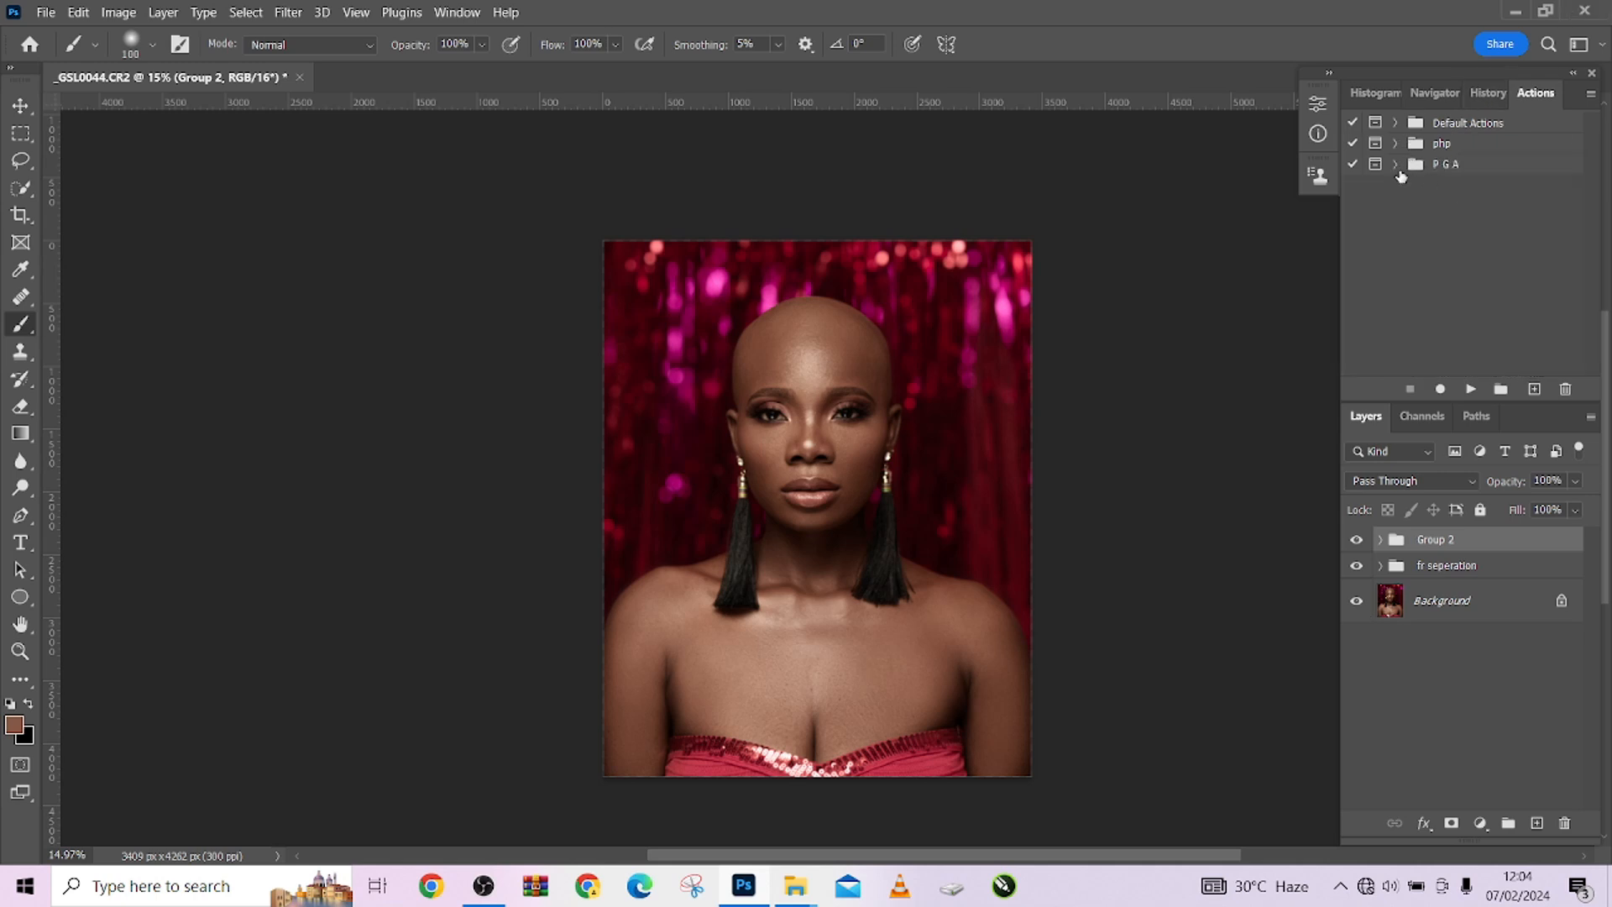
click(1396, 166)
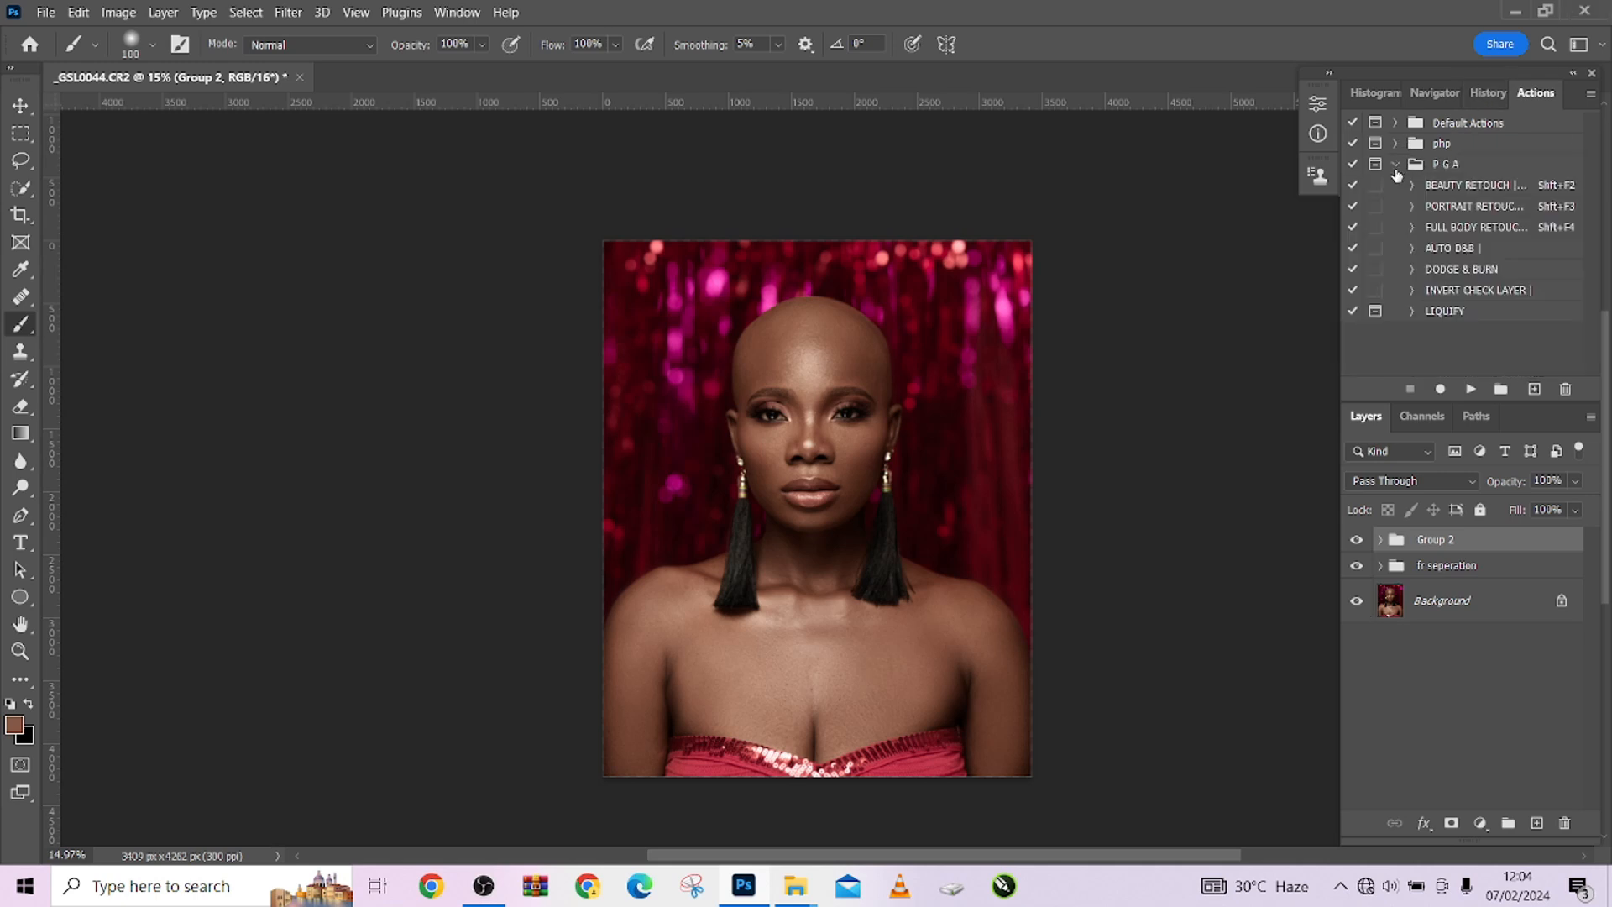
click(1457, 250)
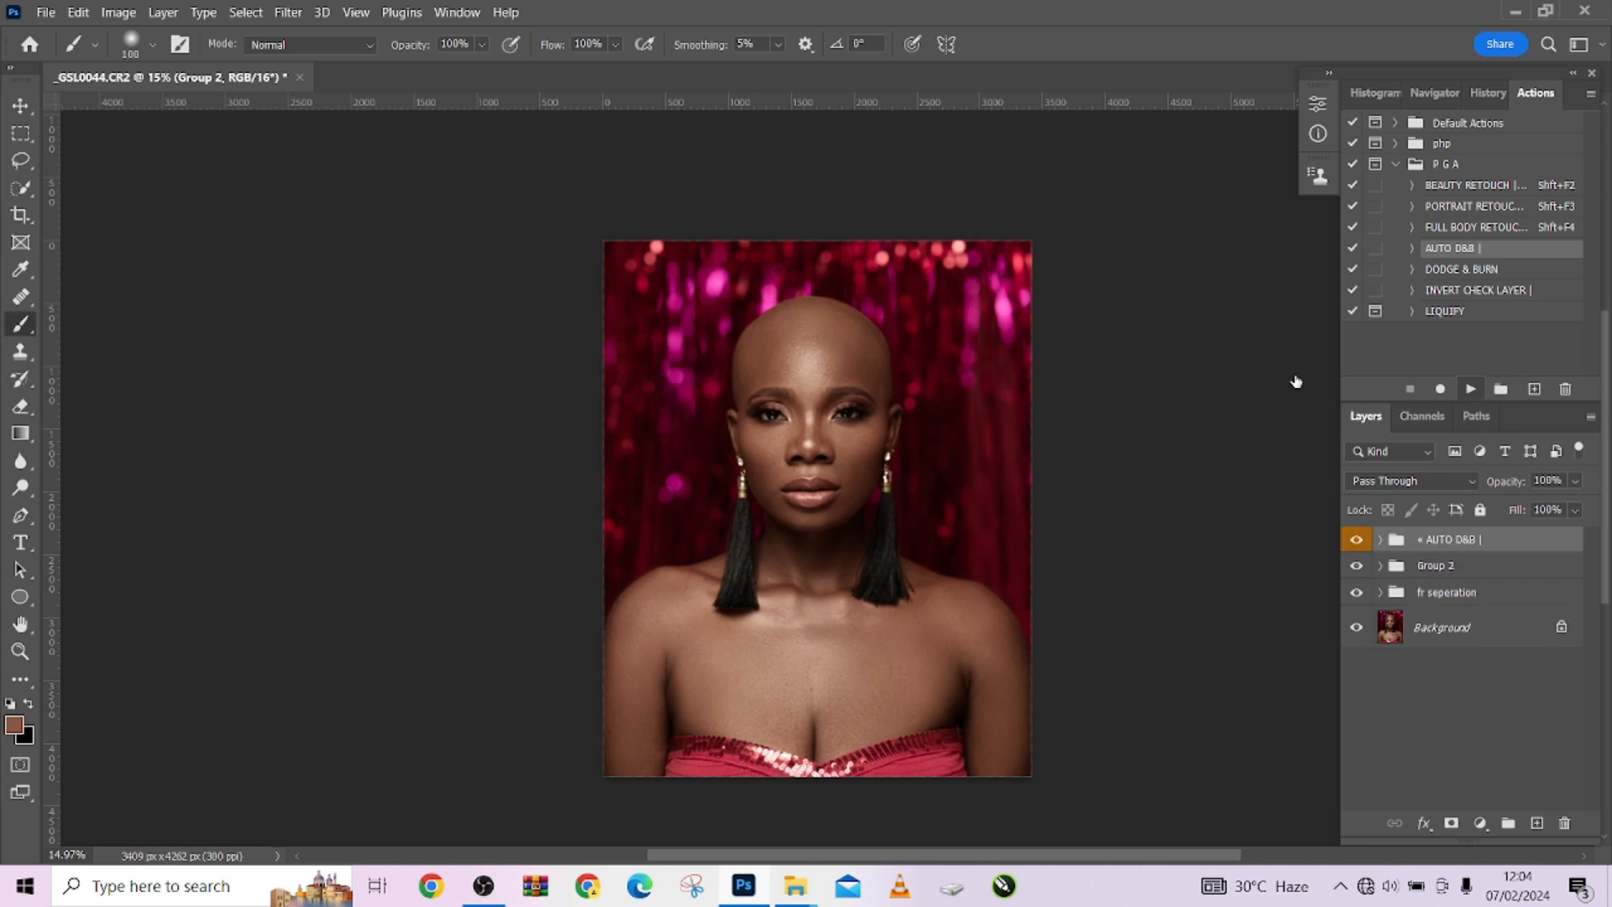
Step: Try to paint the dodge-and-burn effect onto the face in white on the AUTO D&B group's black mask
key(x)
scroll(844, 393, up, 3)
drag(888, 442, 917, 441)
mouse_move(778, 350)
mouse_down()
mouse_move(782, 579)
mouse_move(731, 498)
mouse_move(718, 382)
mouse_move(876, 382)
mouse_move(839, 616)
mouse_up()
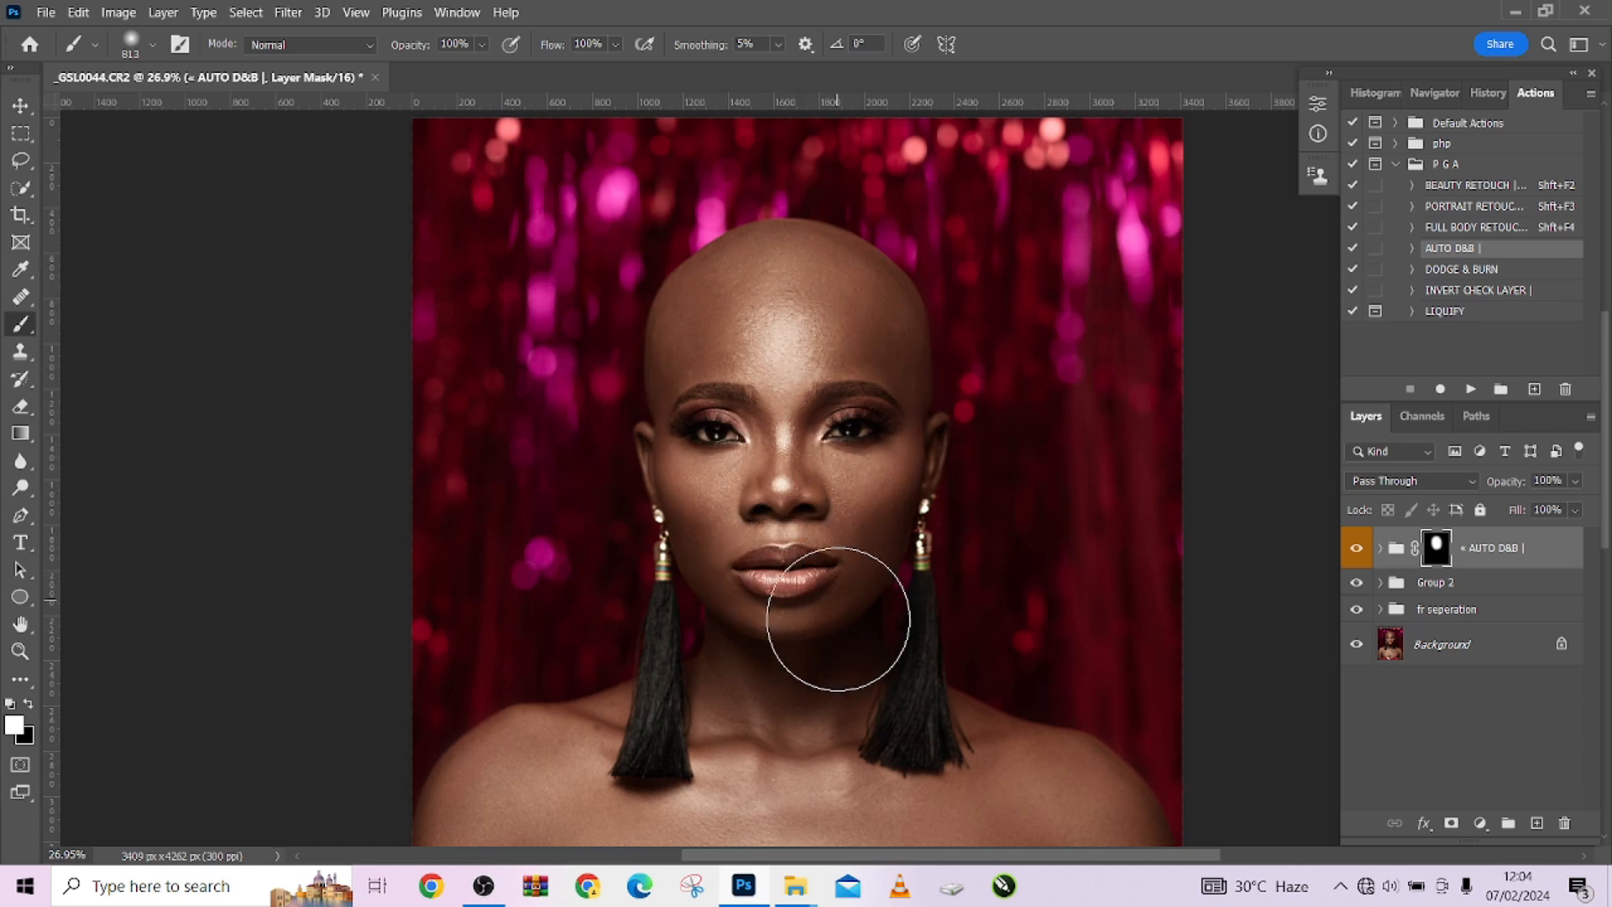
key(ctrl+z)
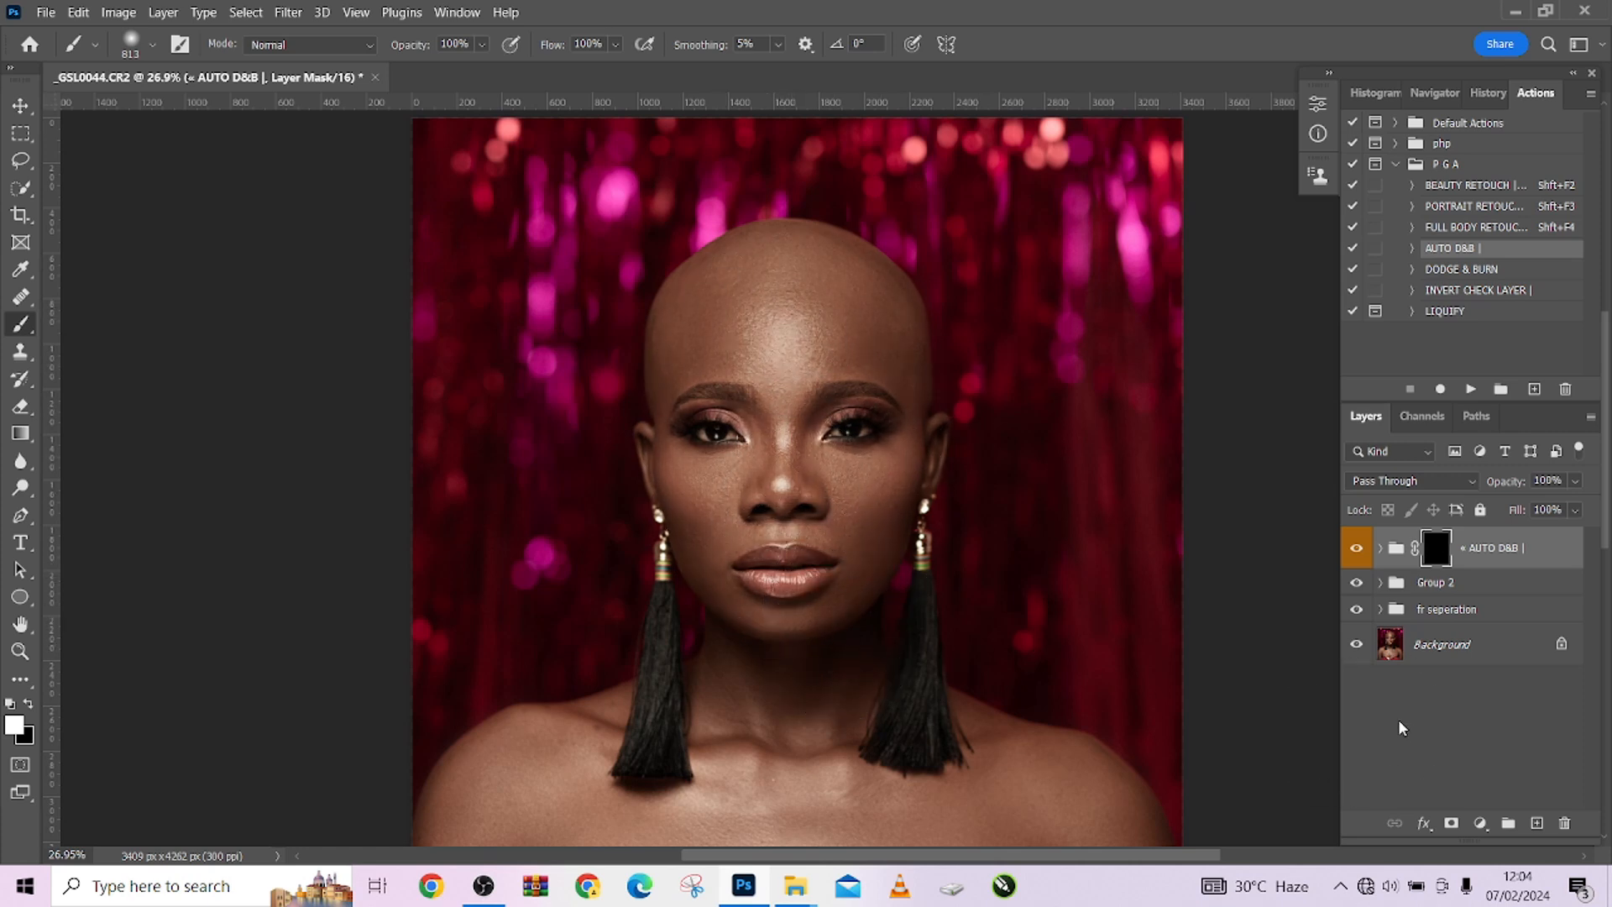
Step: Copy the skin mask from the Gradient Map copy onto the AUTO D&B group, replacing its mask, and collapse the groups
scroll(963, 546, down, 2)
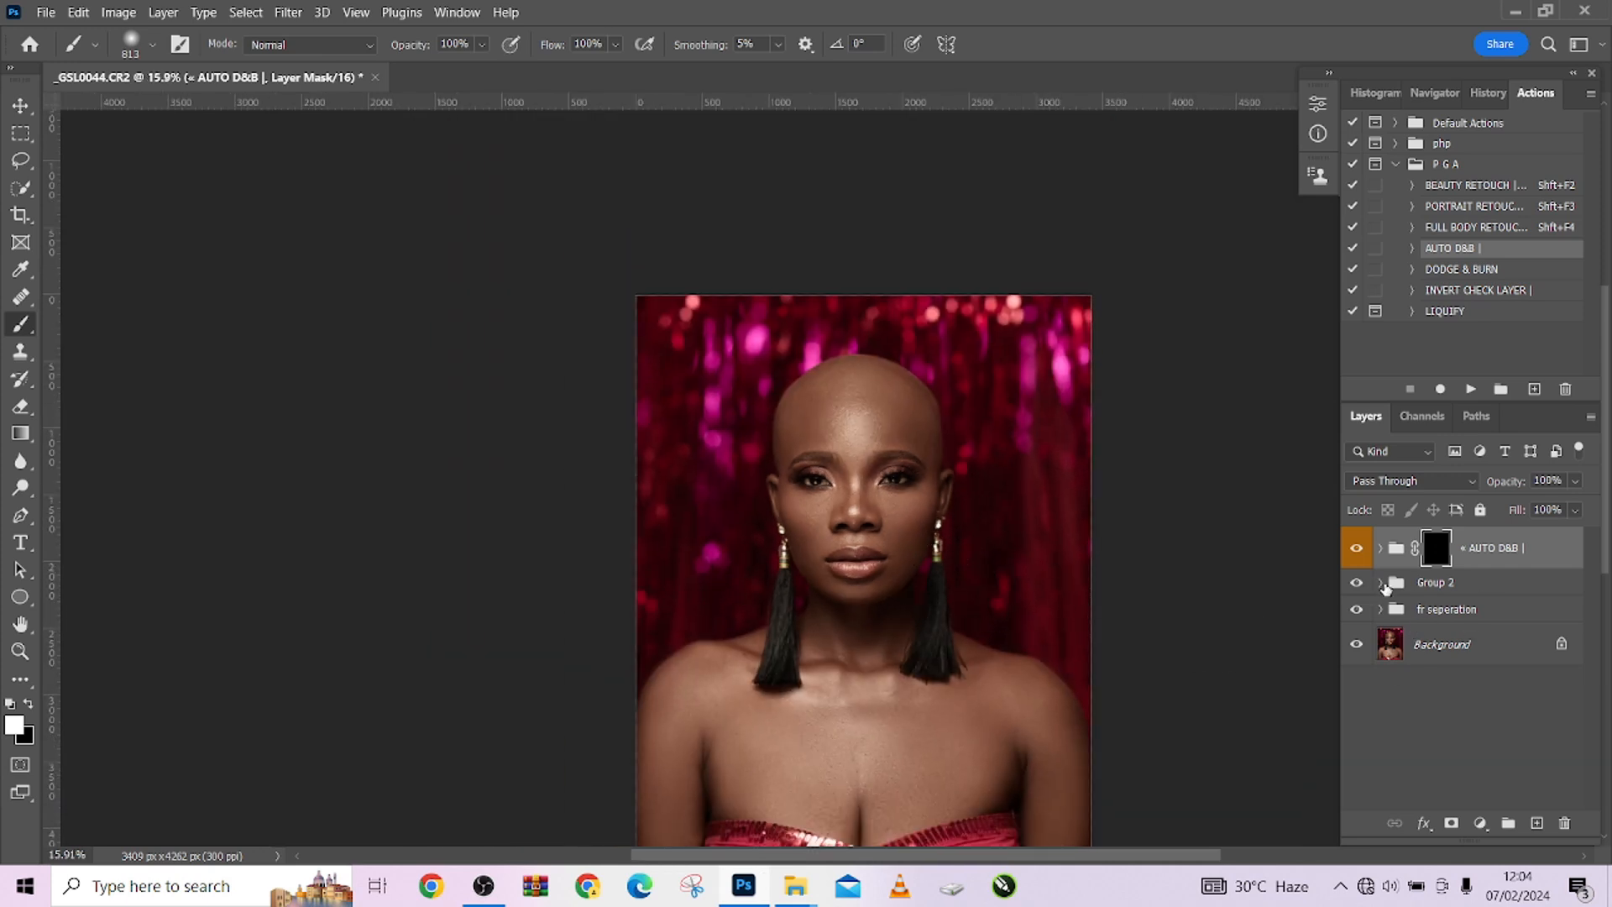
click(1381, 583)
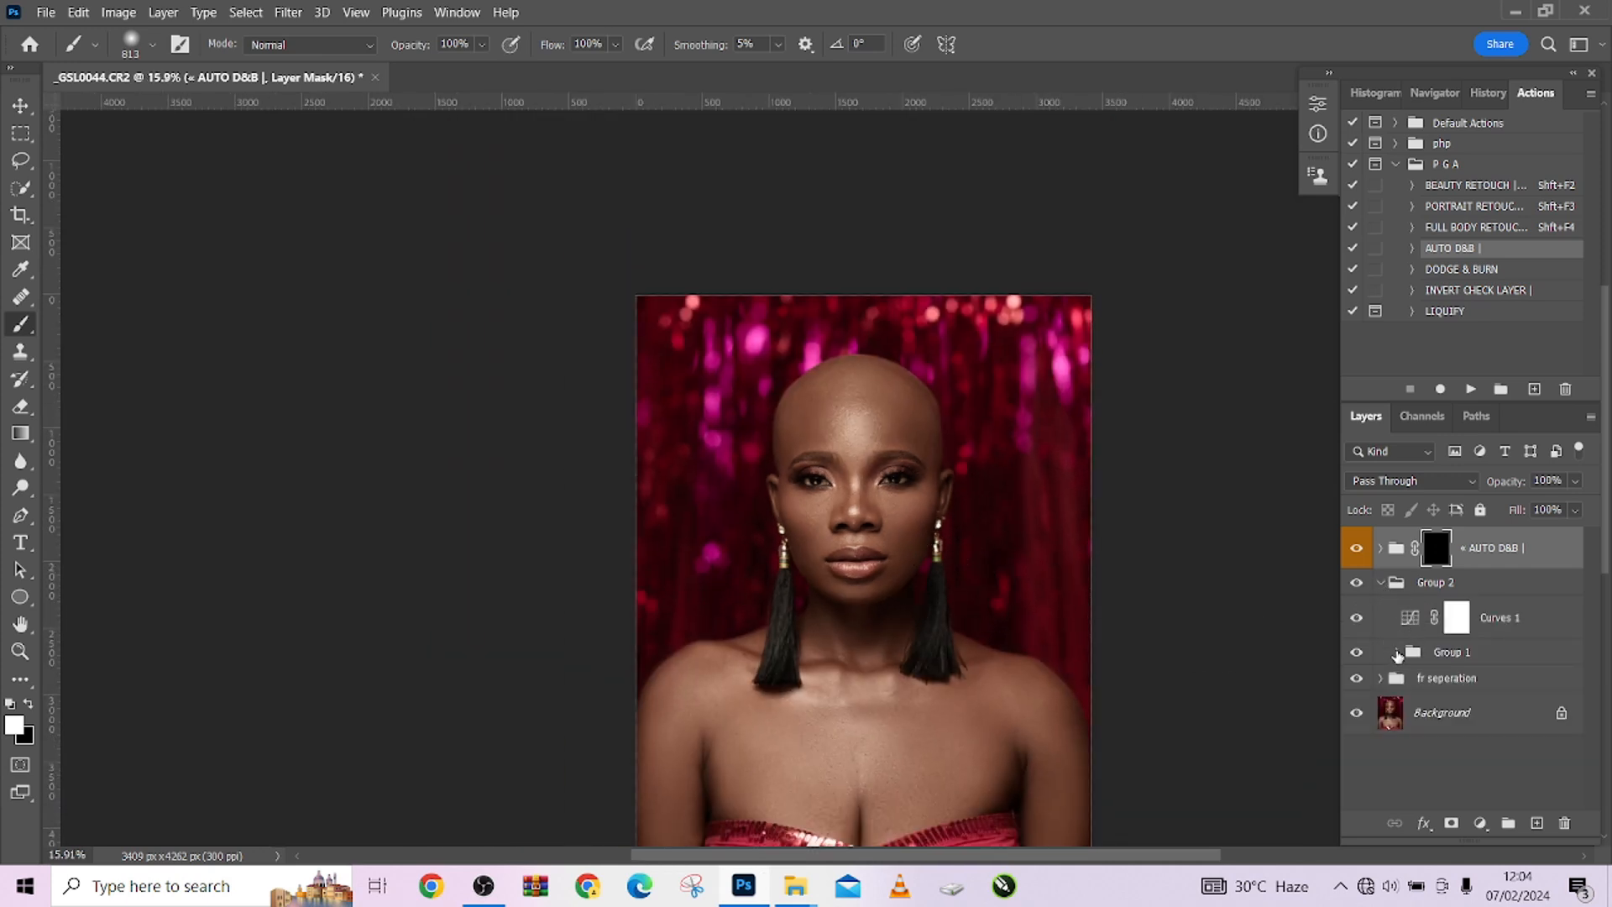
click(1396, 653)
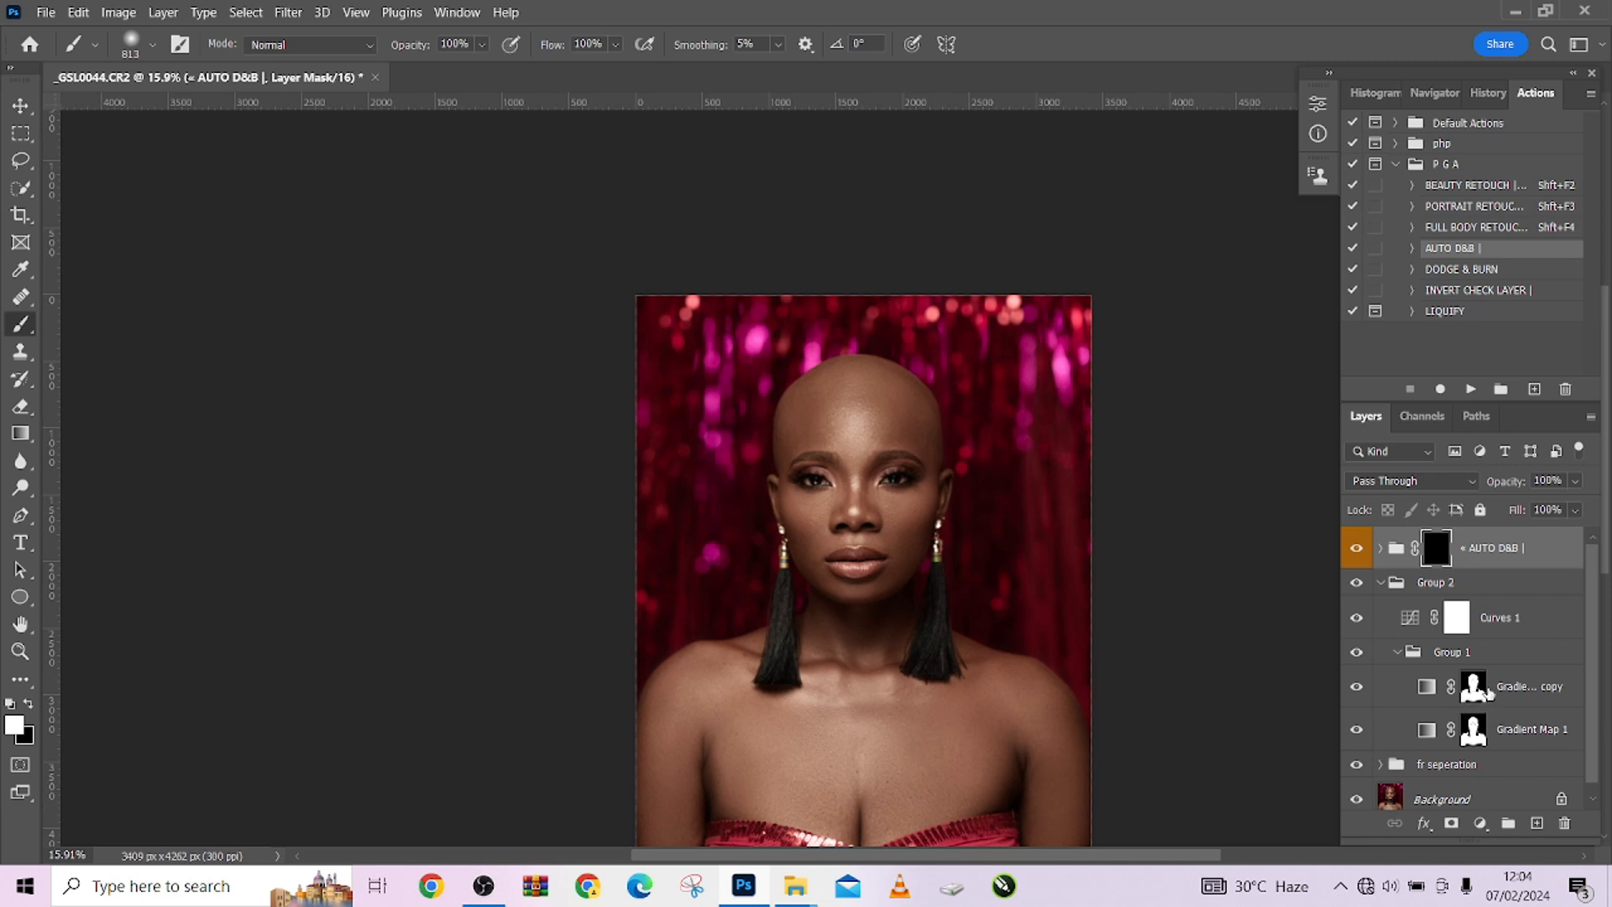
drag(1475, 693, 1437, 552)
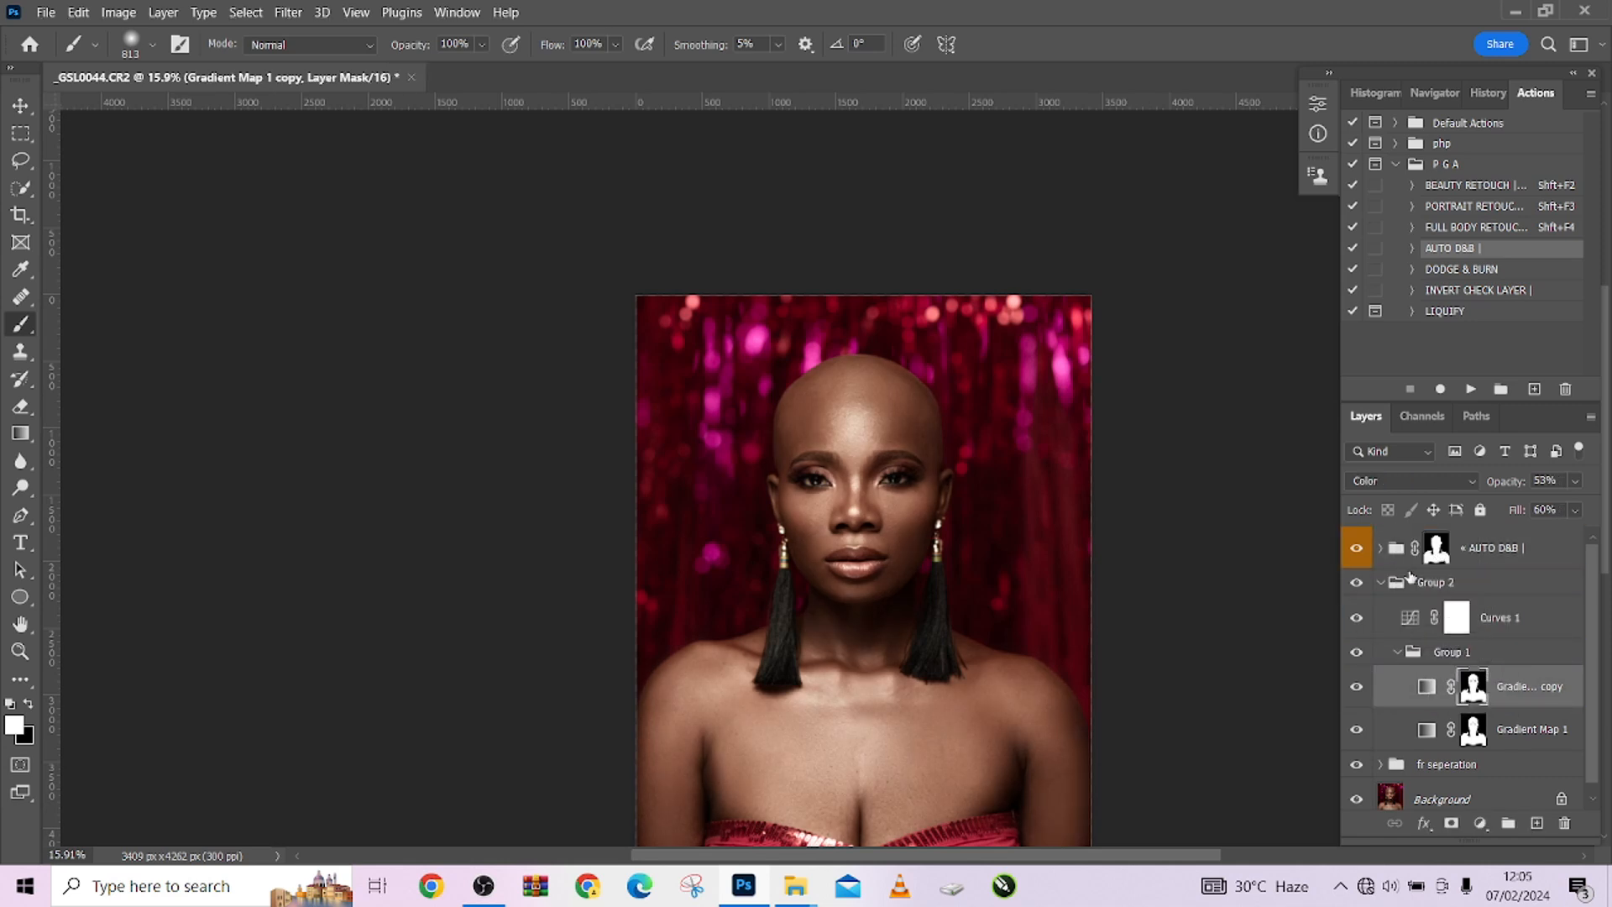
click(1381, 549)
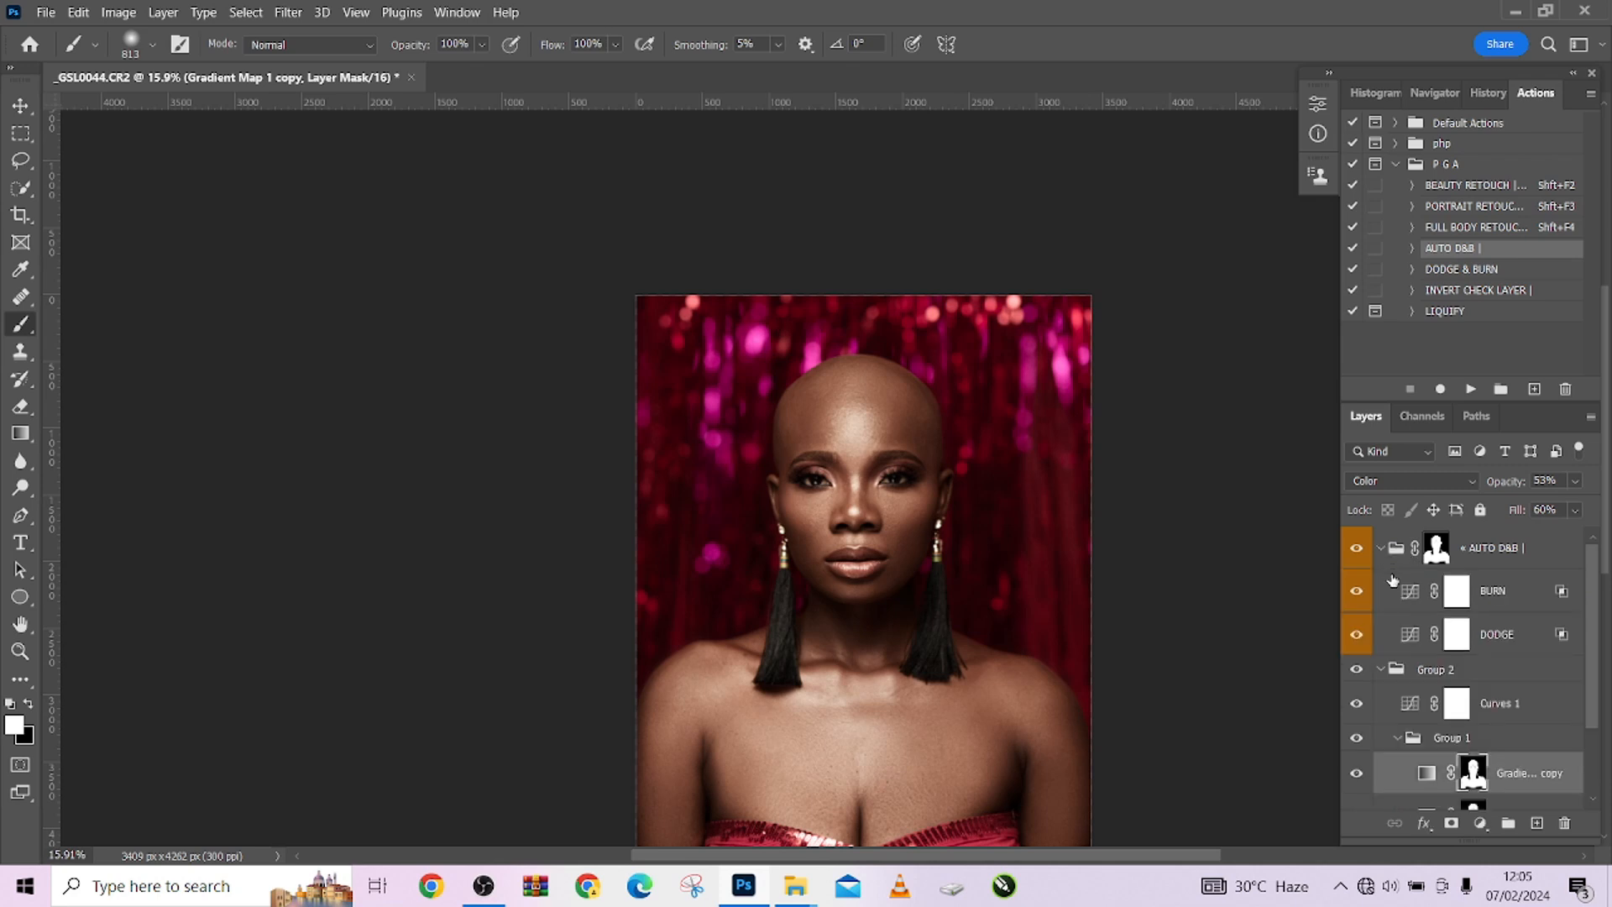
click(1381, 549)
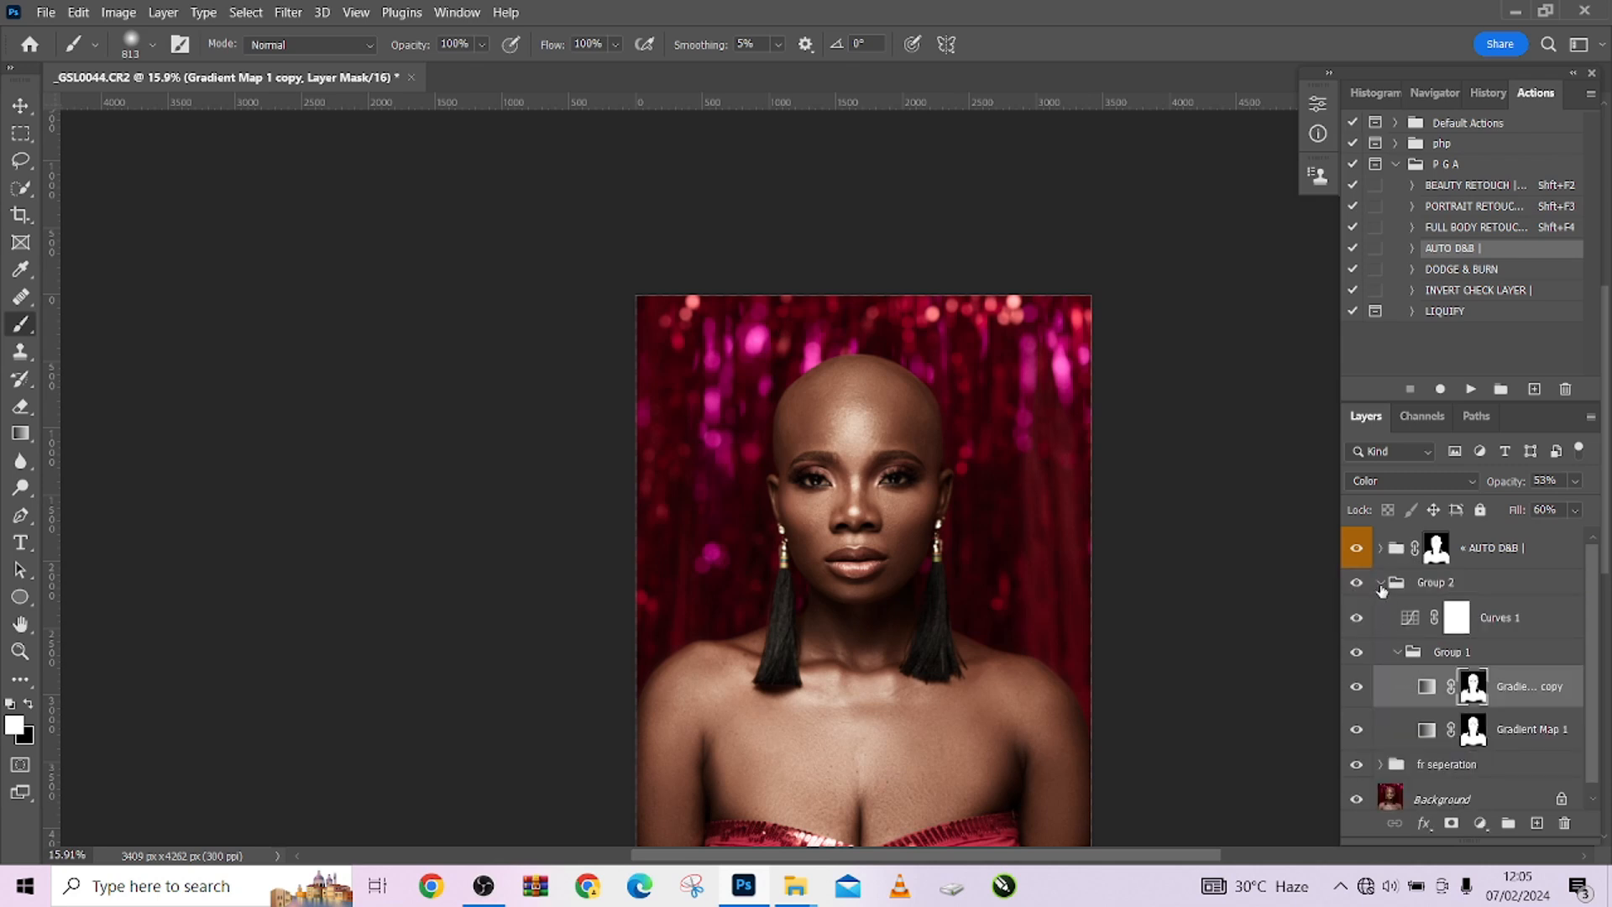
click(1381, 584)
click(1436, 547)
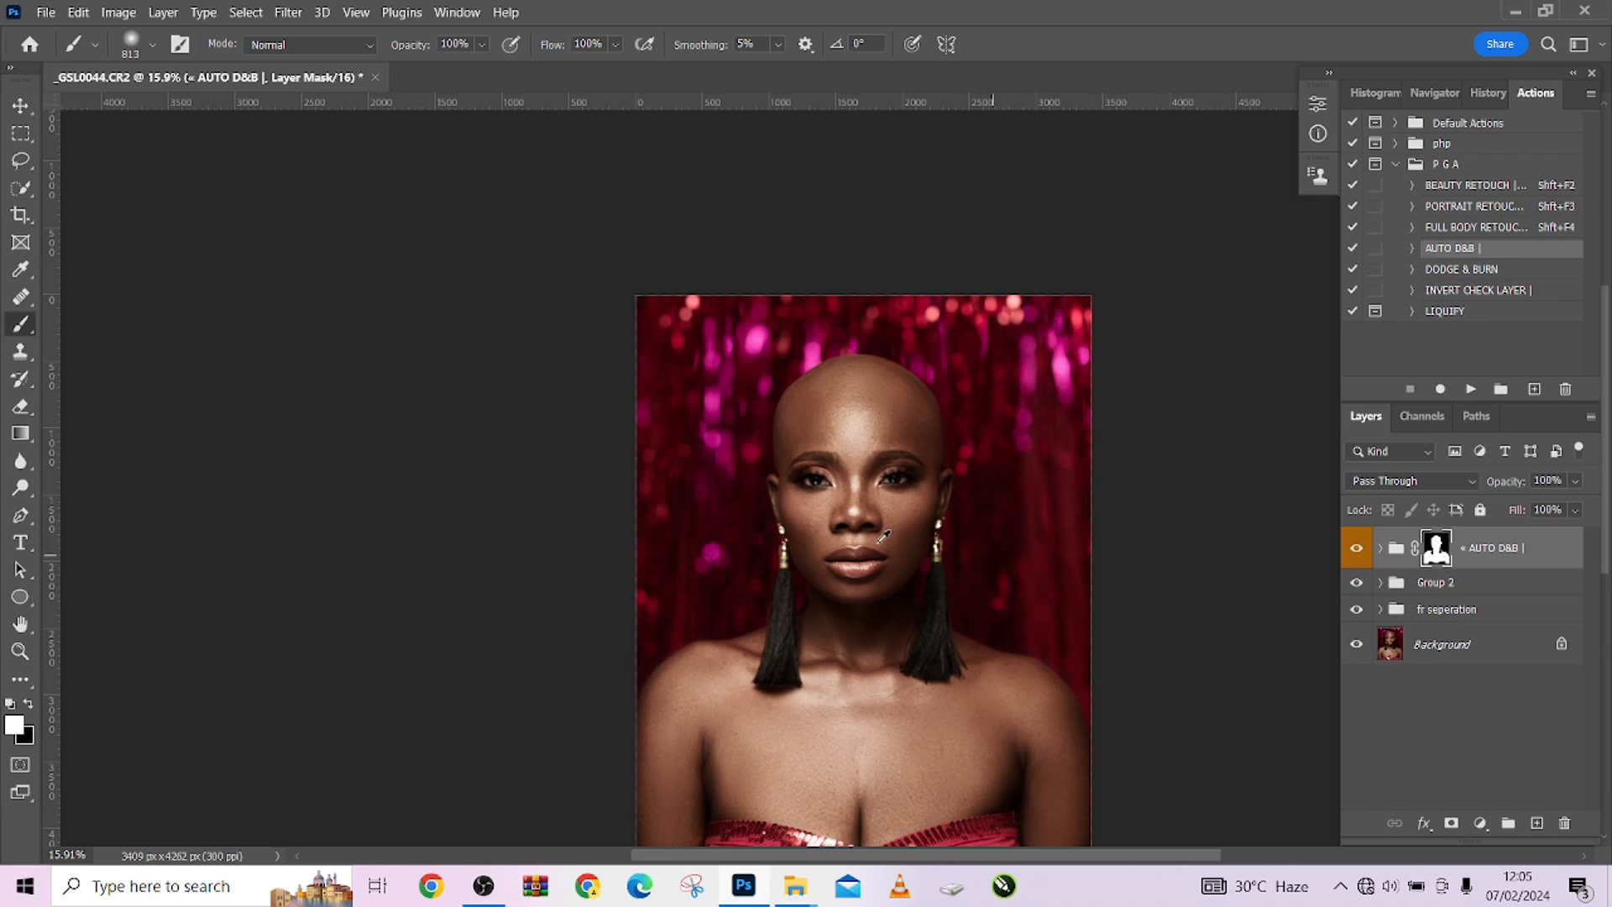
Step: Examine the masked dodge-and-burn effect up close on the chest, shoulders, neck and face
scroll(875, 649, up, 2)
scroll(875, 649, down, 3)
scroll(707, 745, up, 4)
scroll(723, 533, down, 2)
drag(727, 532, 691, 523)
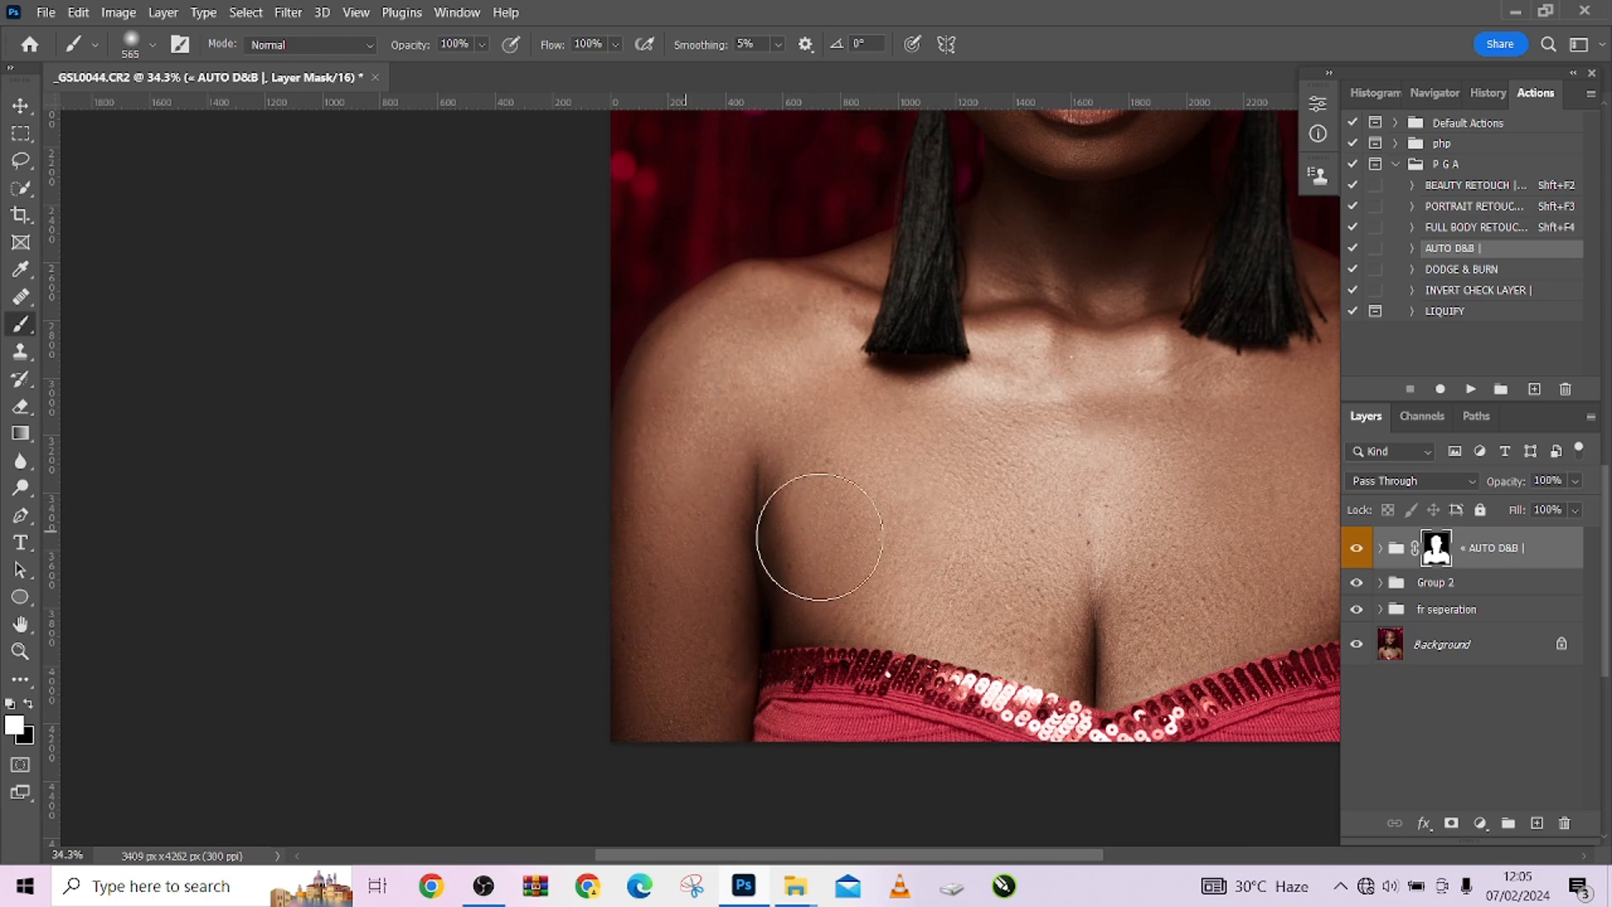
scroll(748, 532, right, 3)
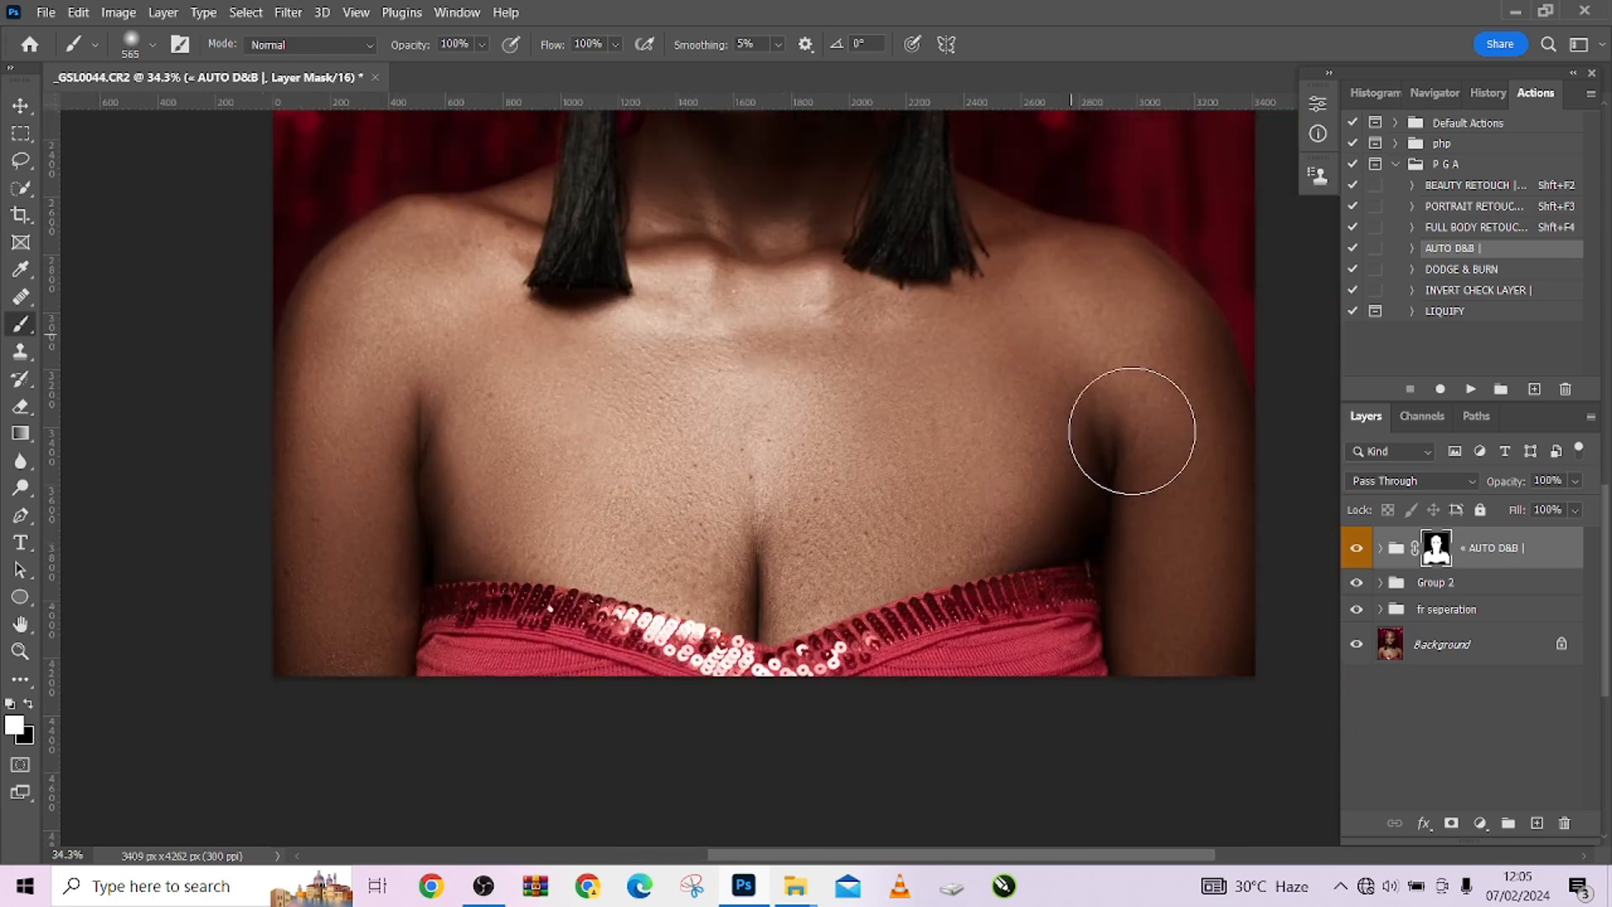
drag(972, 308, 1067, 630)
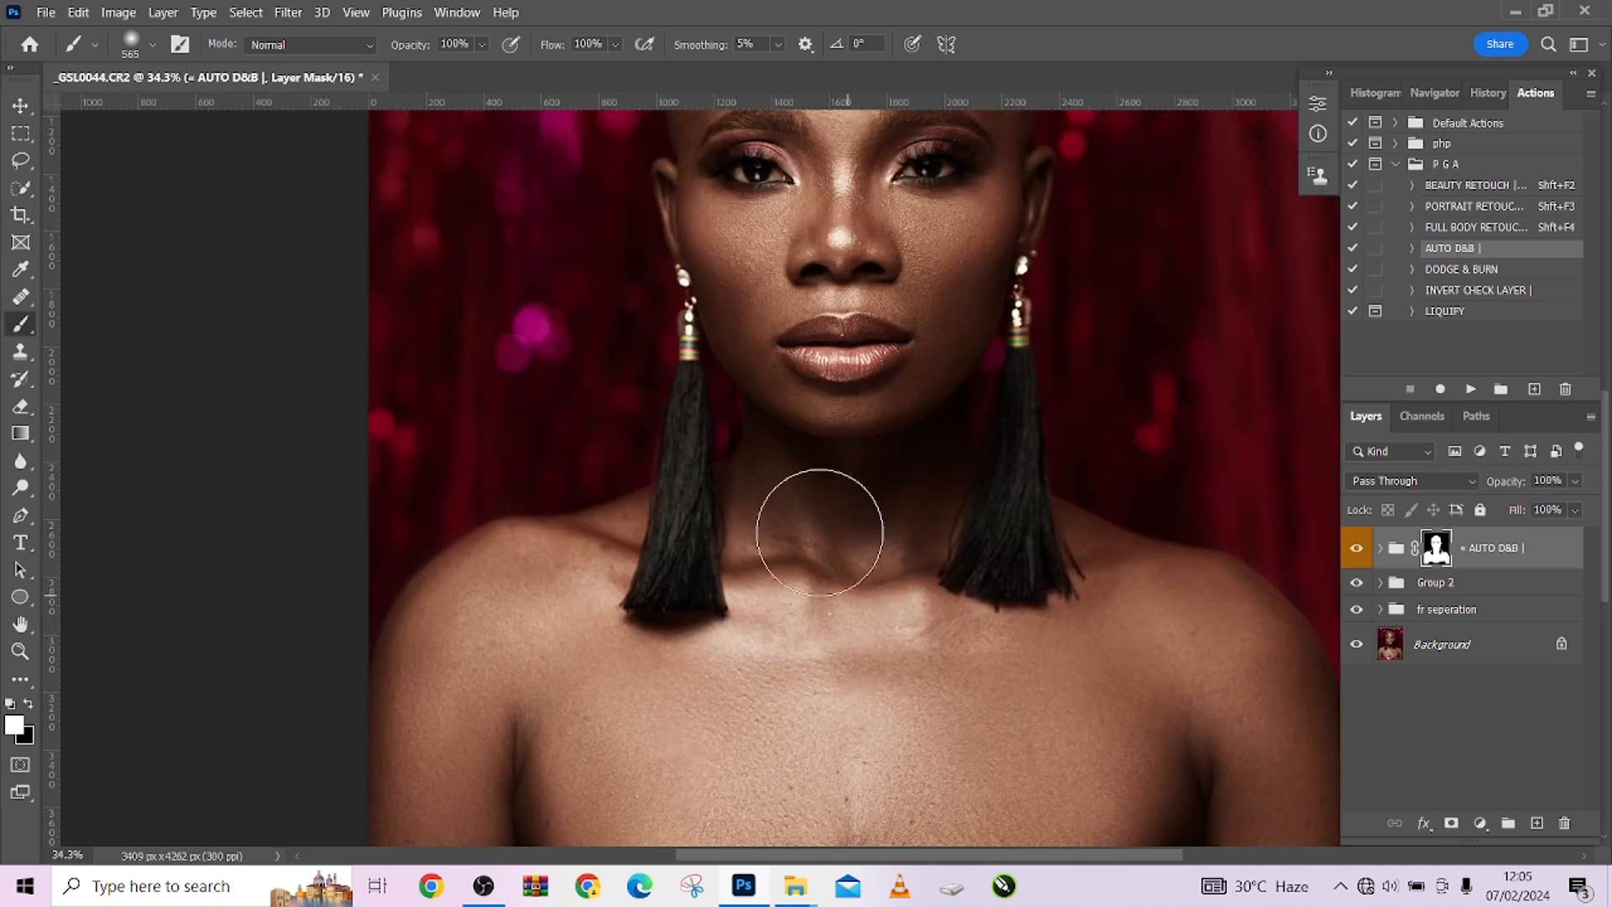
drag(904, 336, 904, 683)
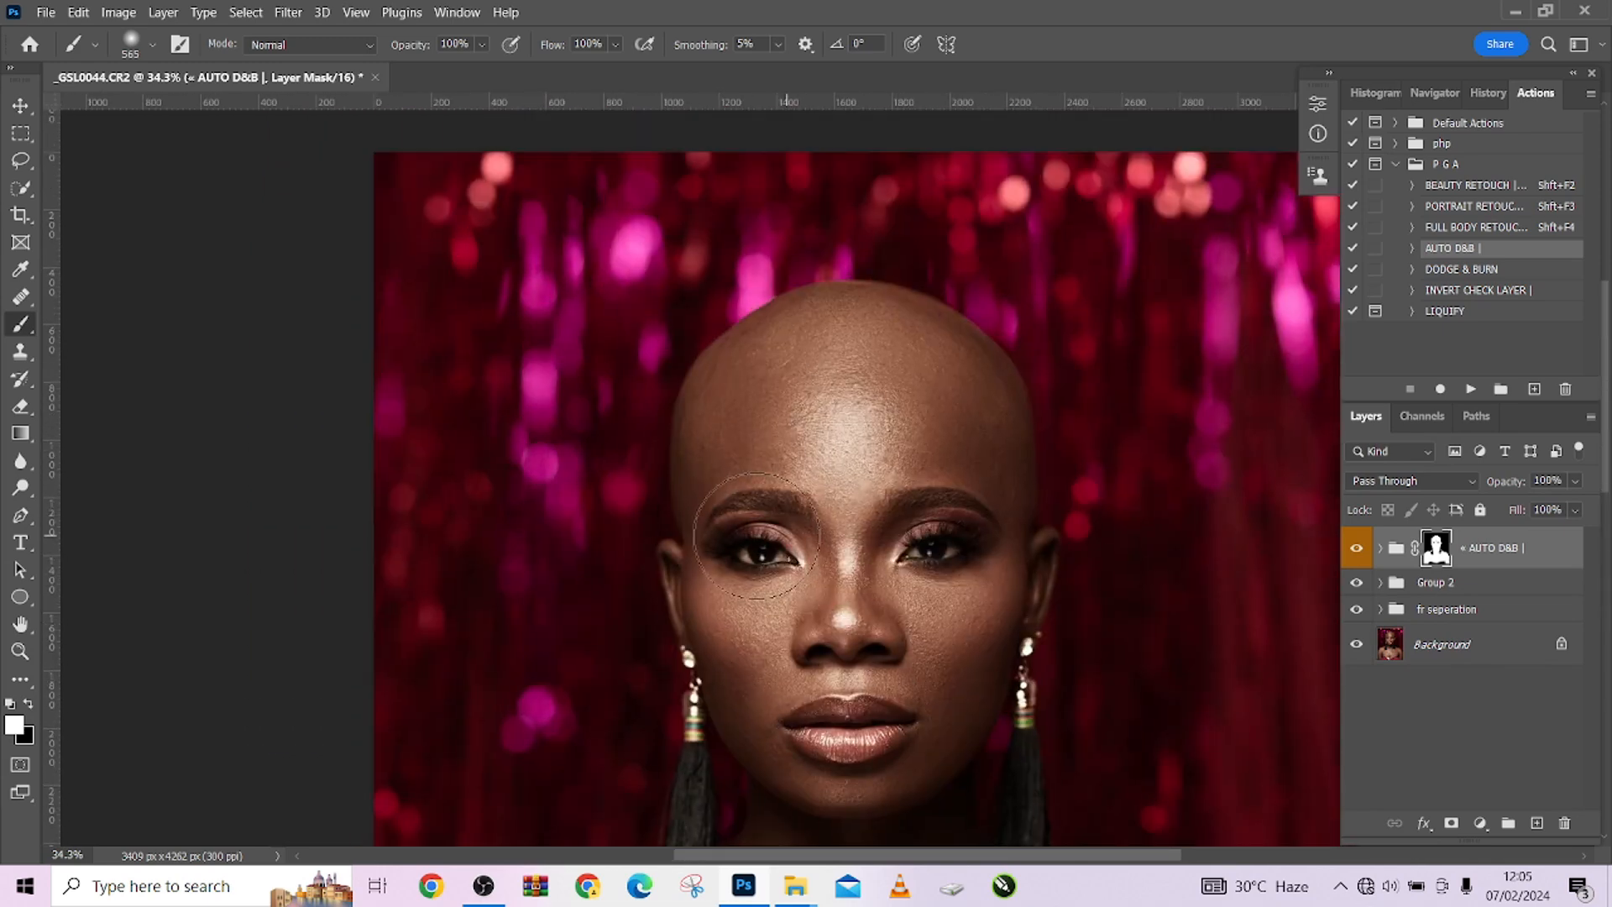
Step: Lower the AUTO D&B group's opacity to 66%
scroll(910, 442, down, 7)
click(1575, 480)
drag(1588, 503, 1553, 510)
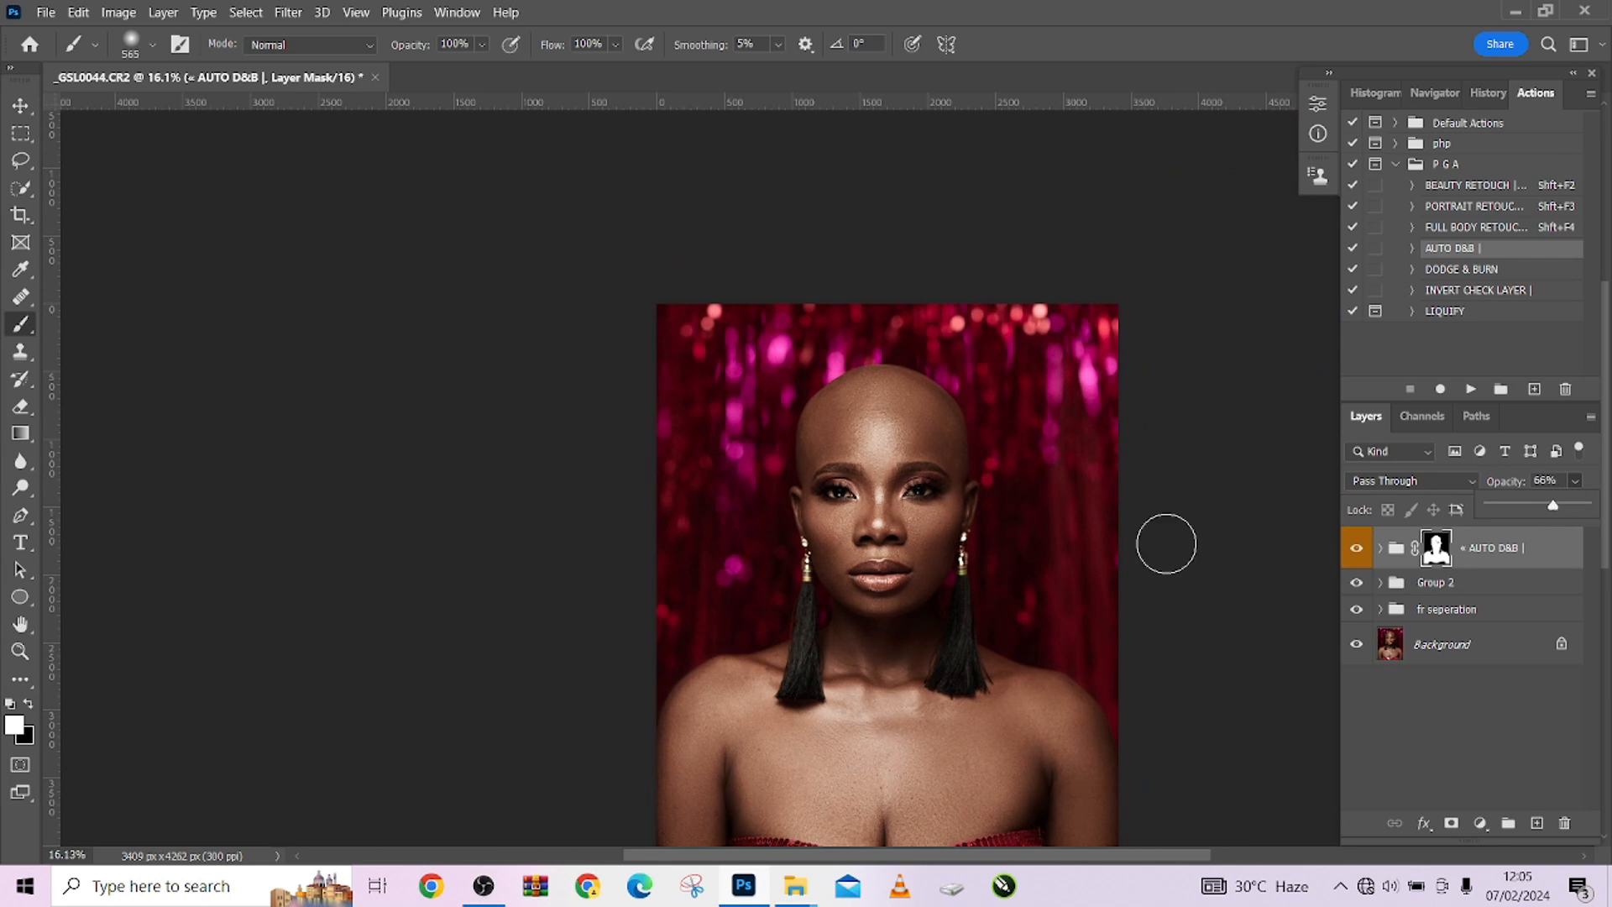
Step: Set the BURN layer's fill to 60% and toggle the DODGE layer's visibility to compare its effect
click(1381, 549)
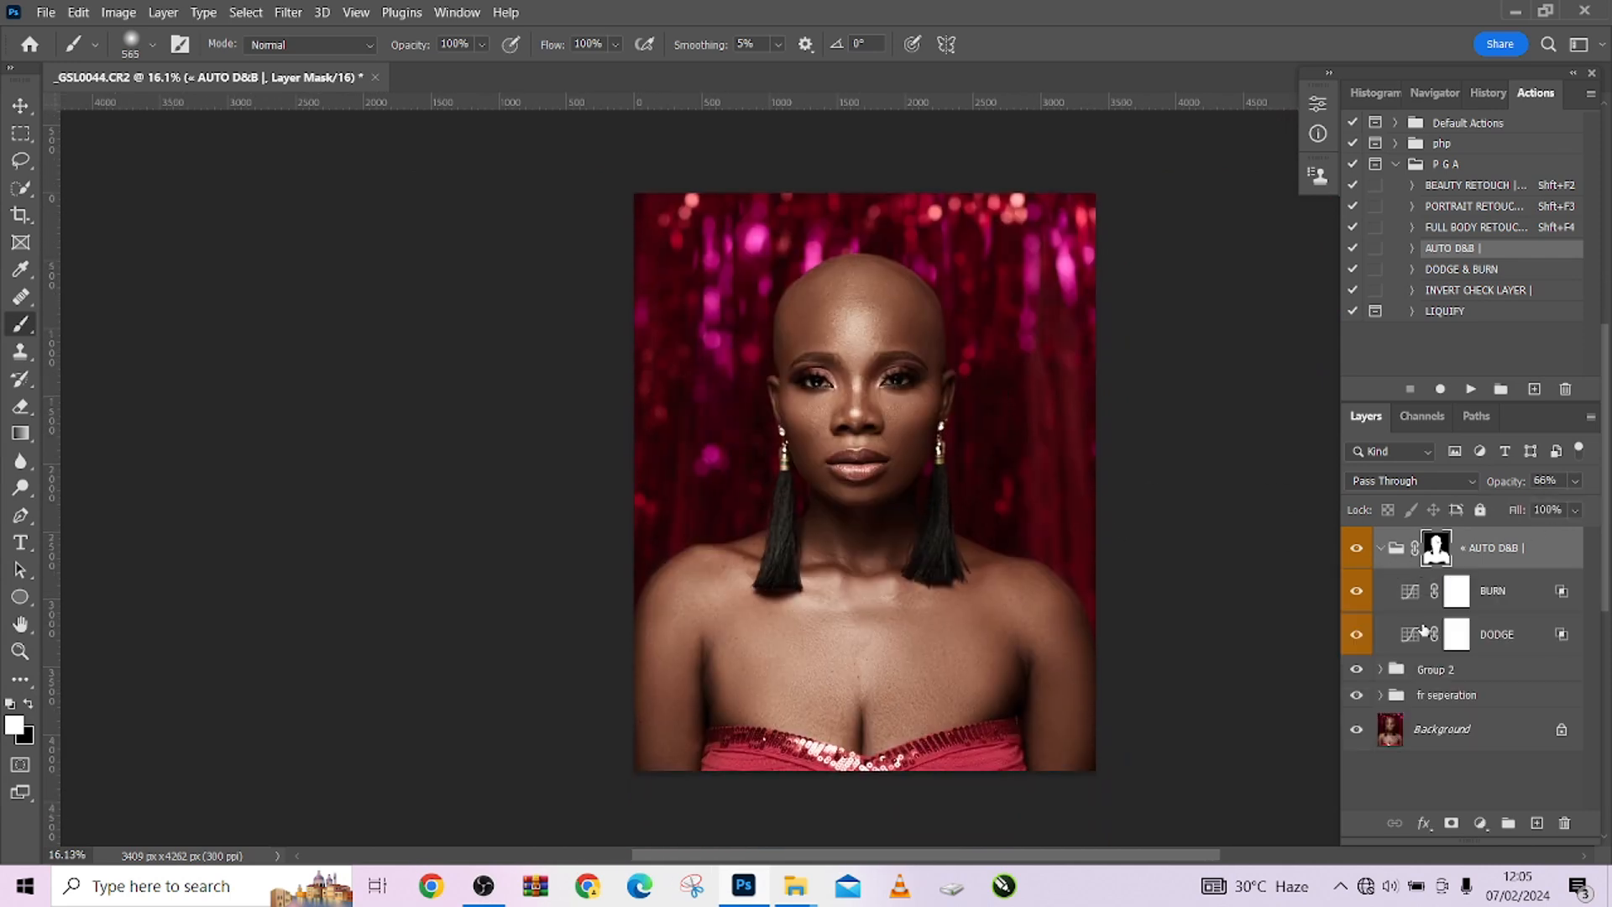
click(1494, 592)
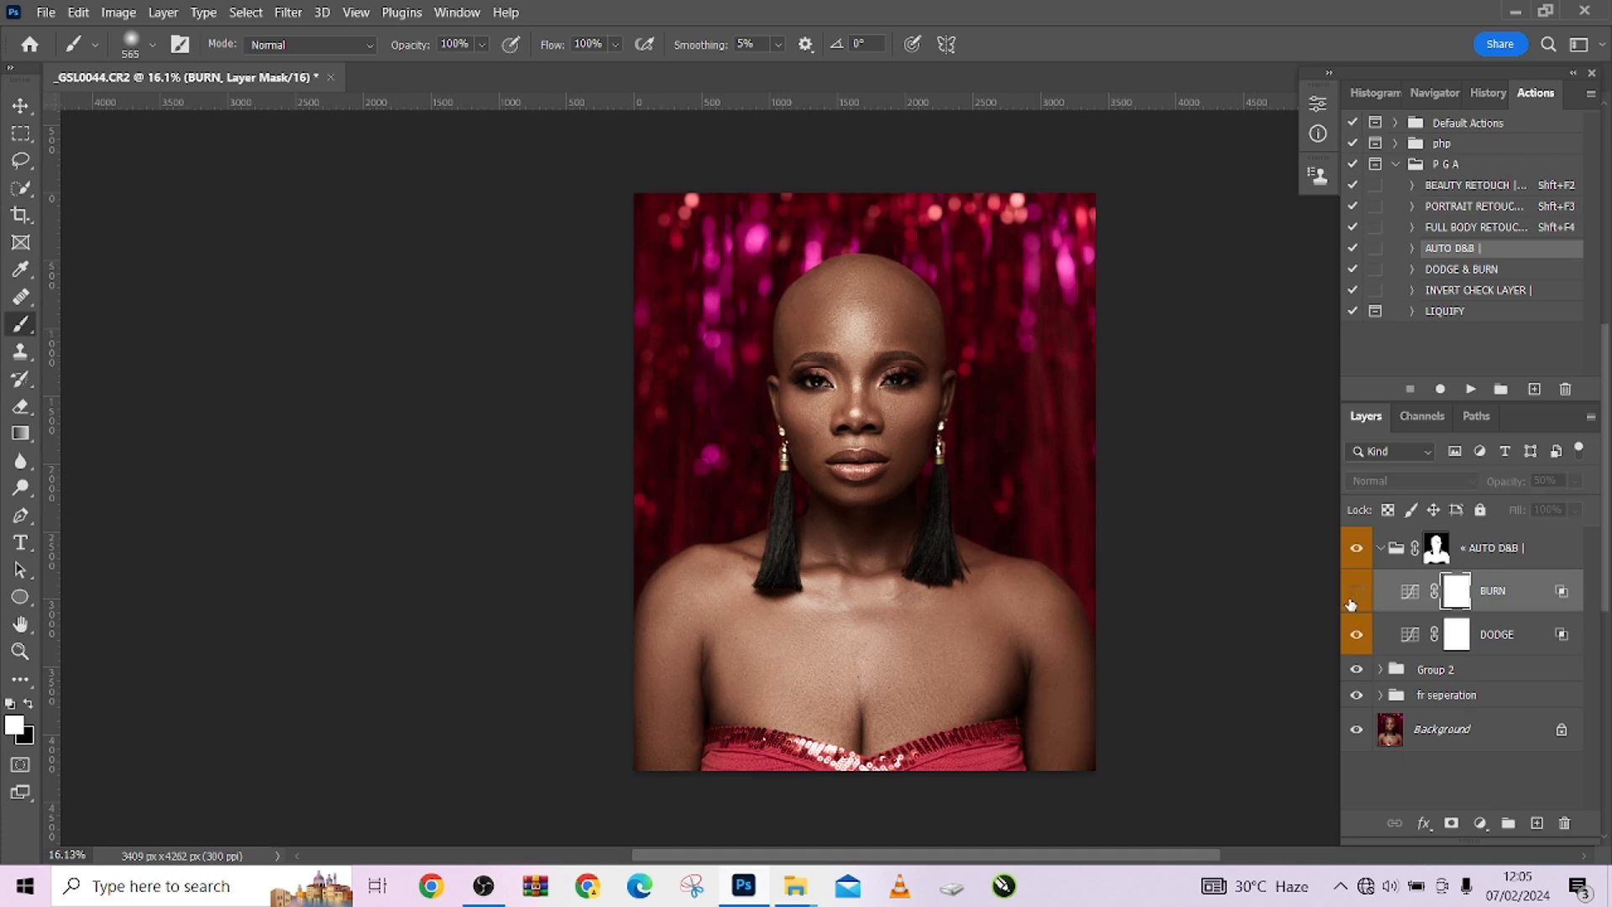
drag(1575, 510, 1550, 547)
click(1355, 633)
click(1356, 634)
click(1356, 633)
click(1356, 634)
click(1356, 633)
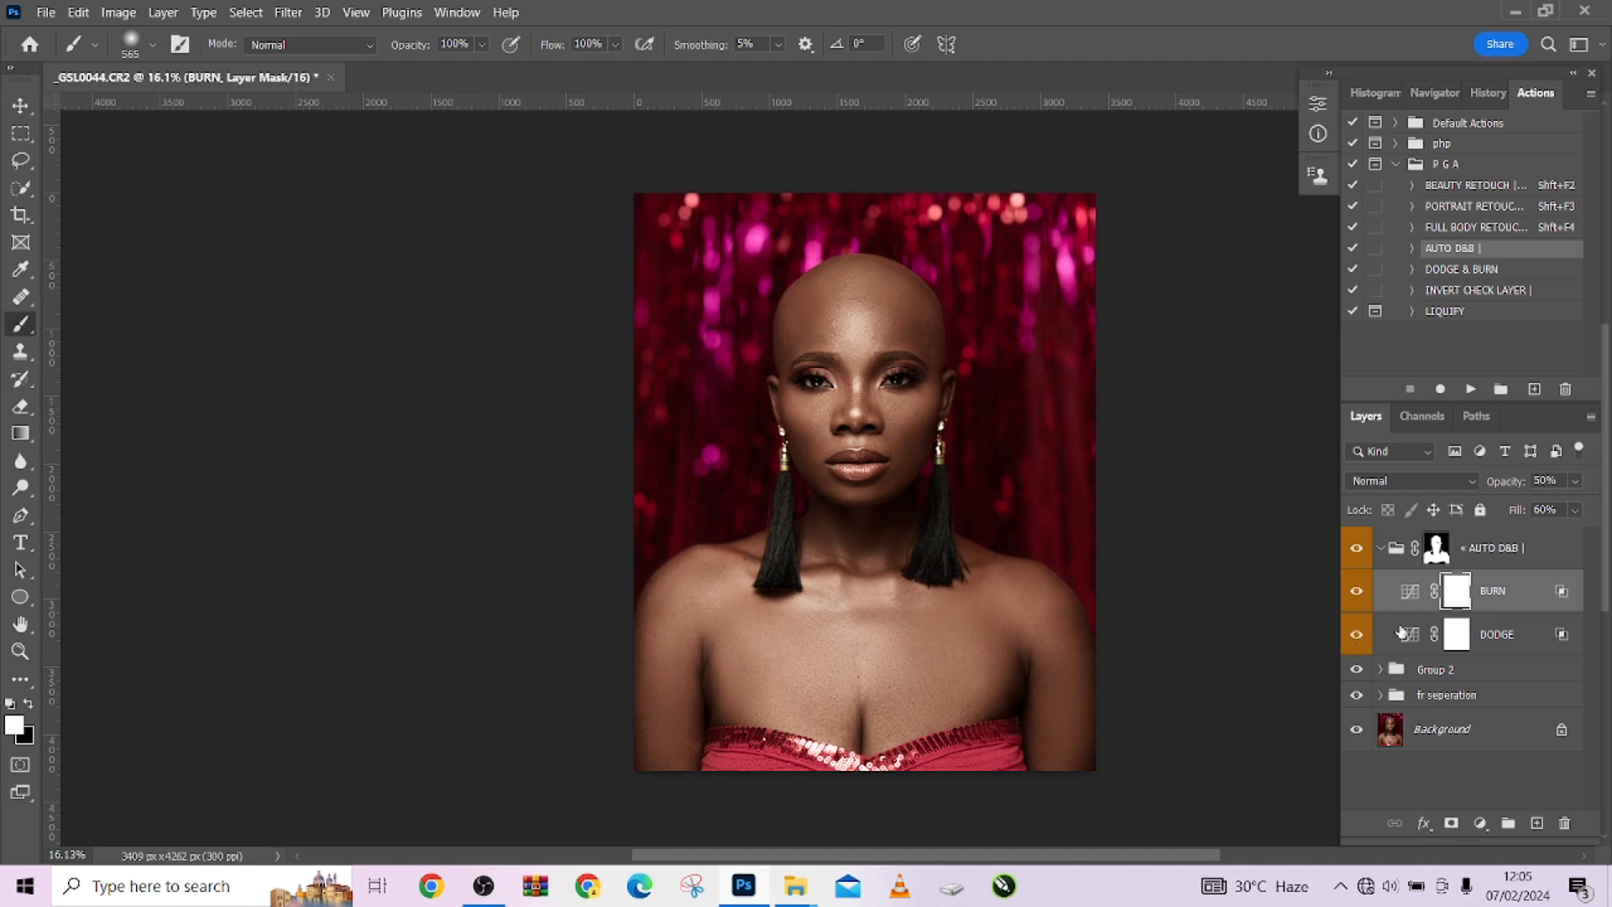
Step: Collapse the AUTO D&B group and compare the portrait with the group hidden and shown
click(1381, 548)
click(1357, 550)
click(1358, 550)
click(1358, 550)
click(1357, 549)
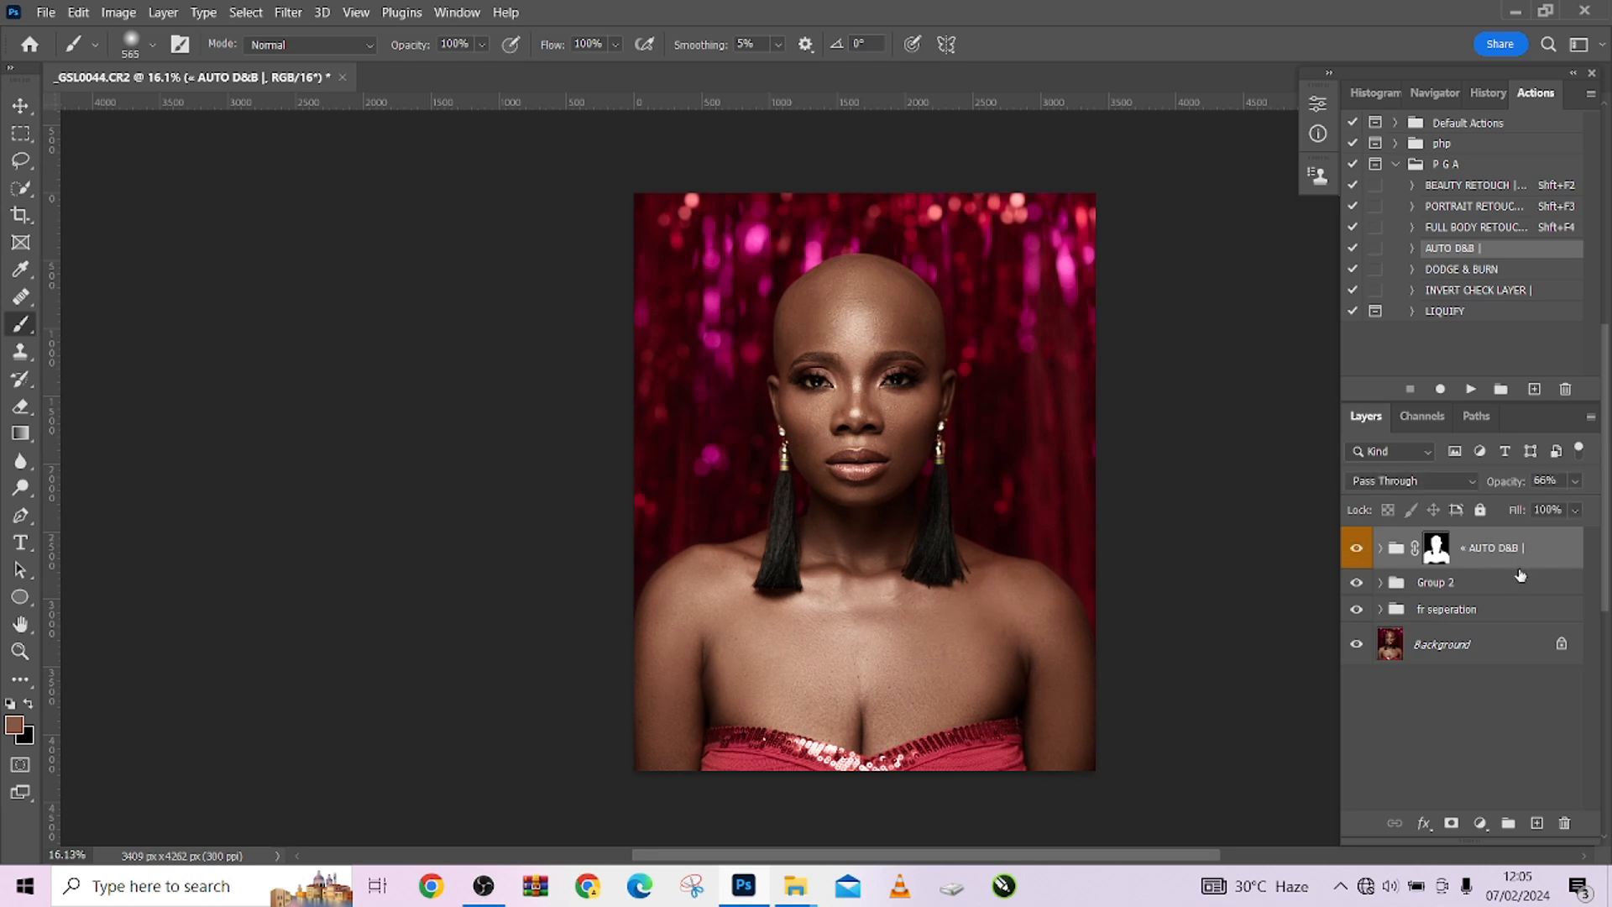
click(1576, 481)
Step: Add a Gradient Map adjustment layer above the AUTO D&B group and check the presets available in its gradient editor
click(1480, 824)
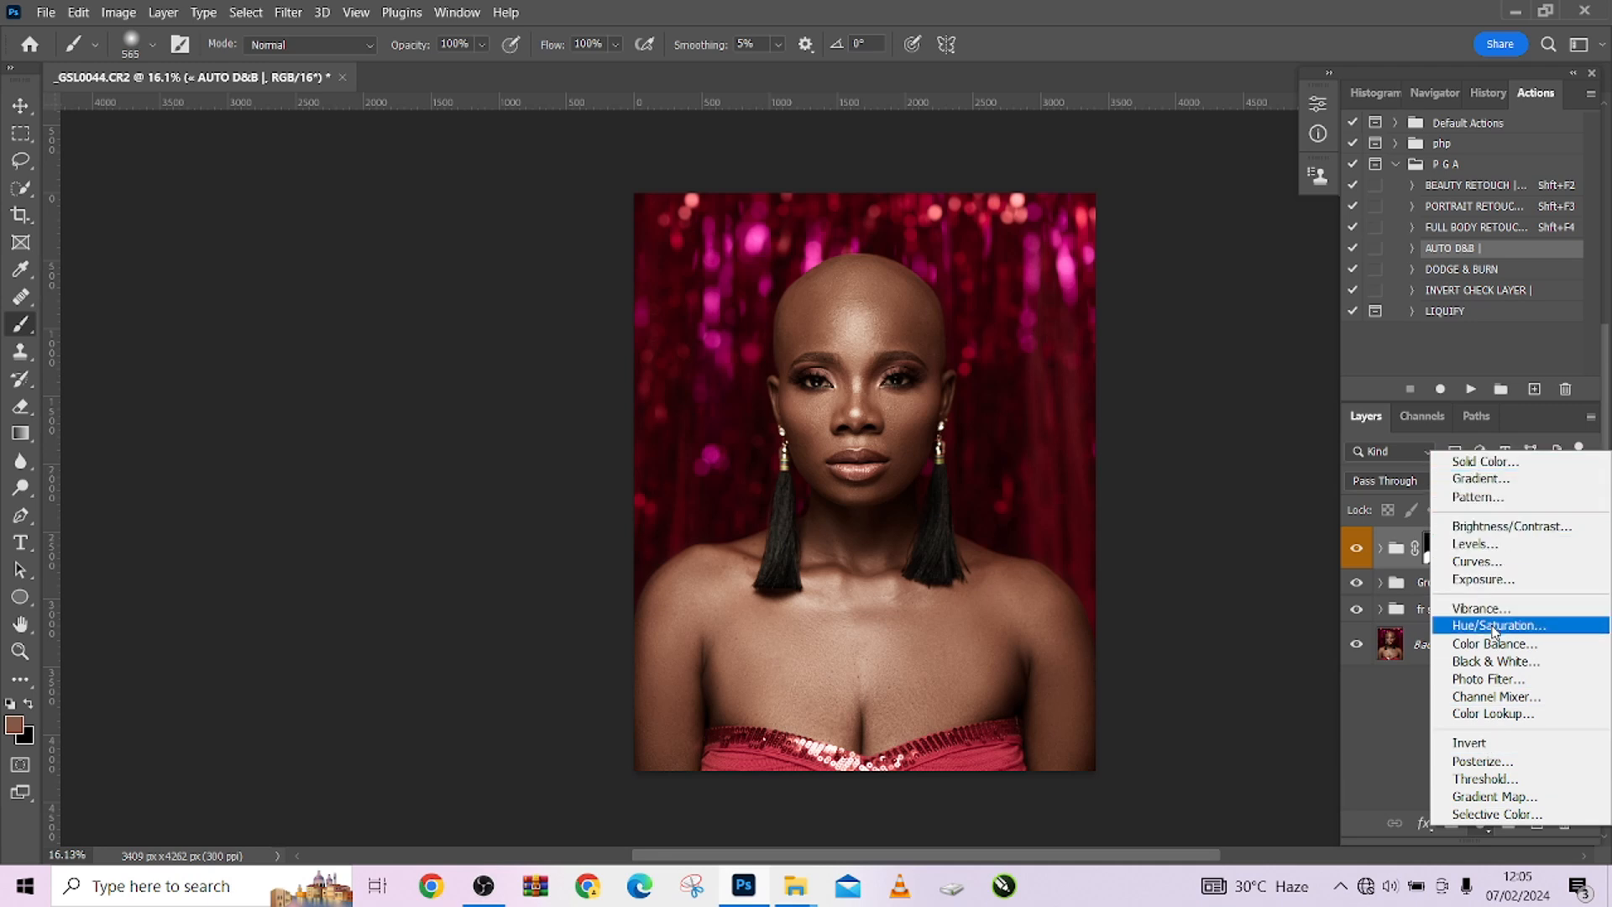
click(1495, 796)
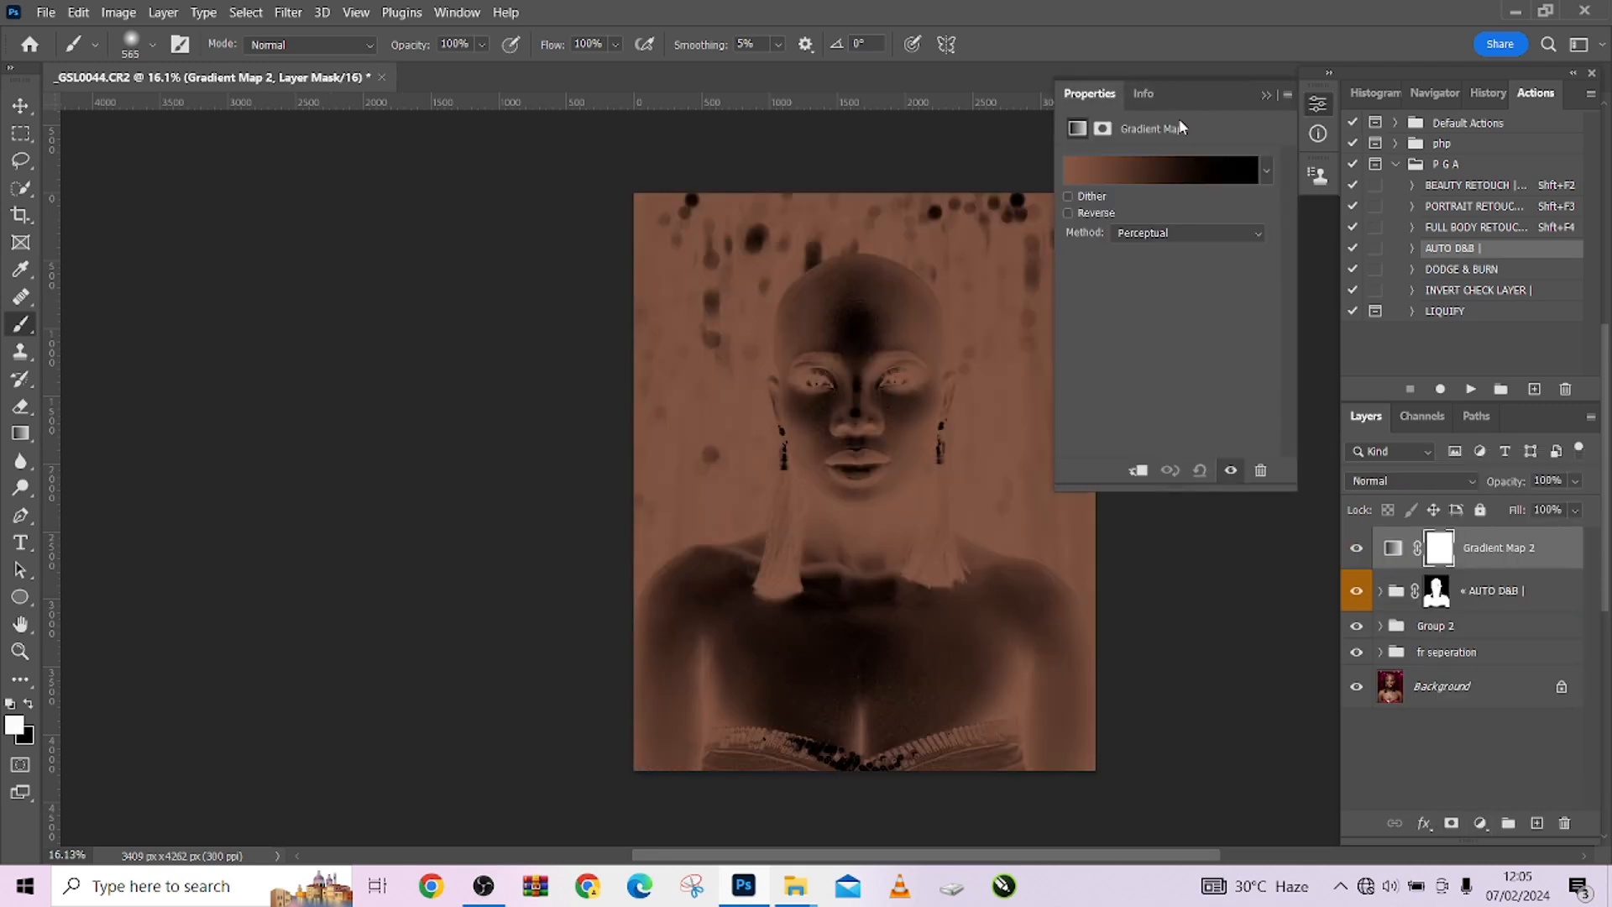
click(1166, 168)
scroll(1146, 356, down, 5)
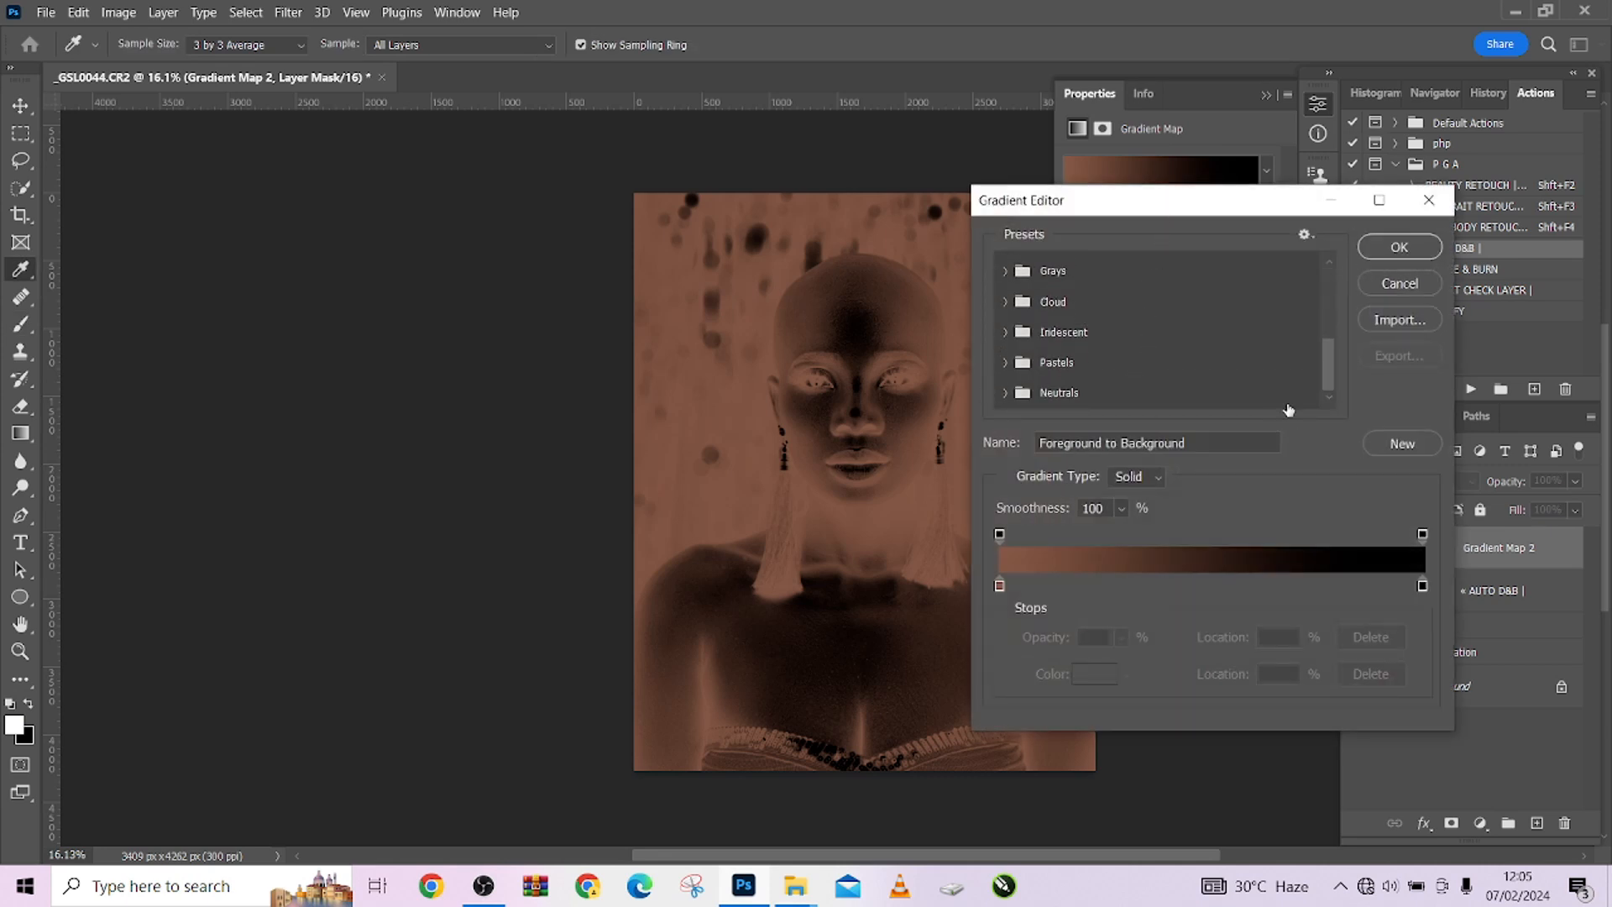
click(1423, 284)
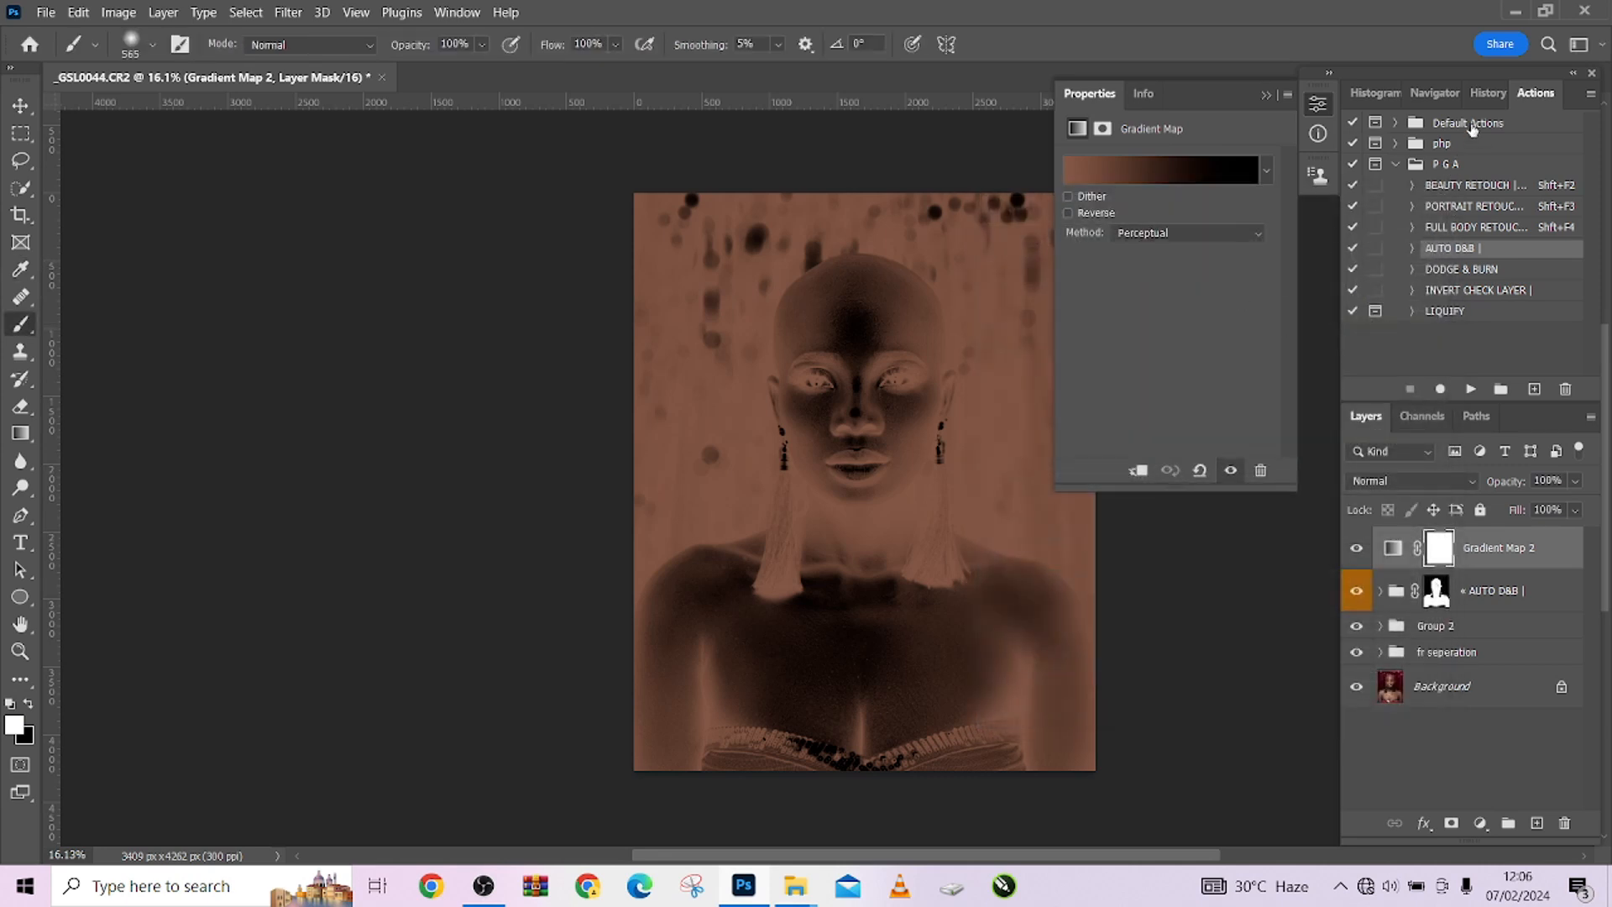
Step: Show the Gradients panel and load the Legacy Gradients into it
click(458, 13)
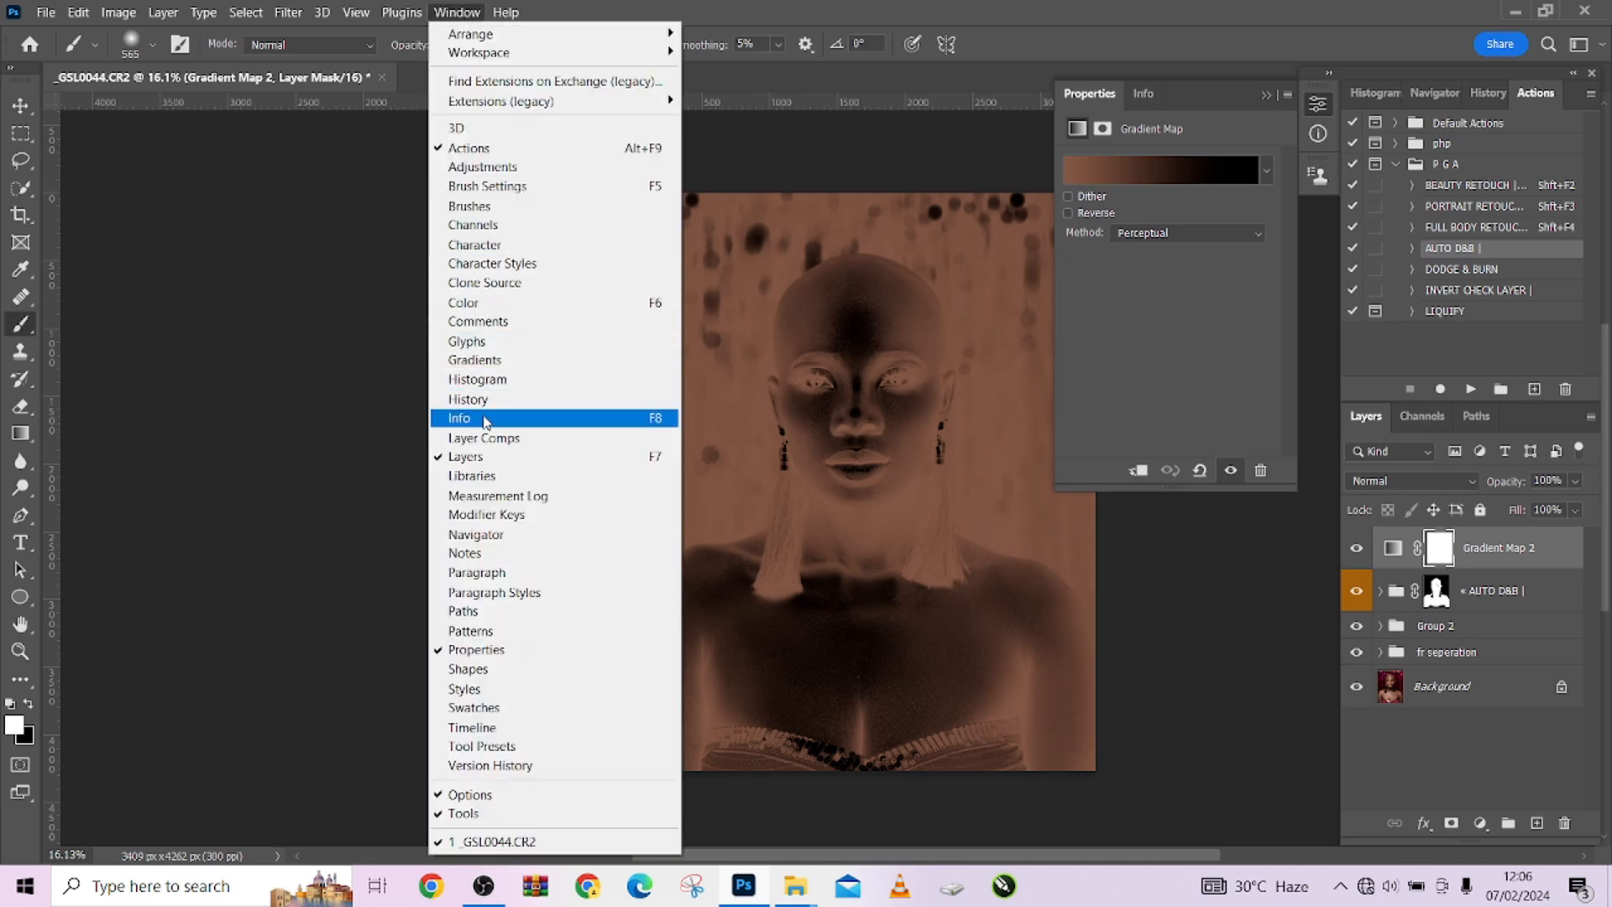
click(485, 361)
click(1287, 211)
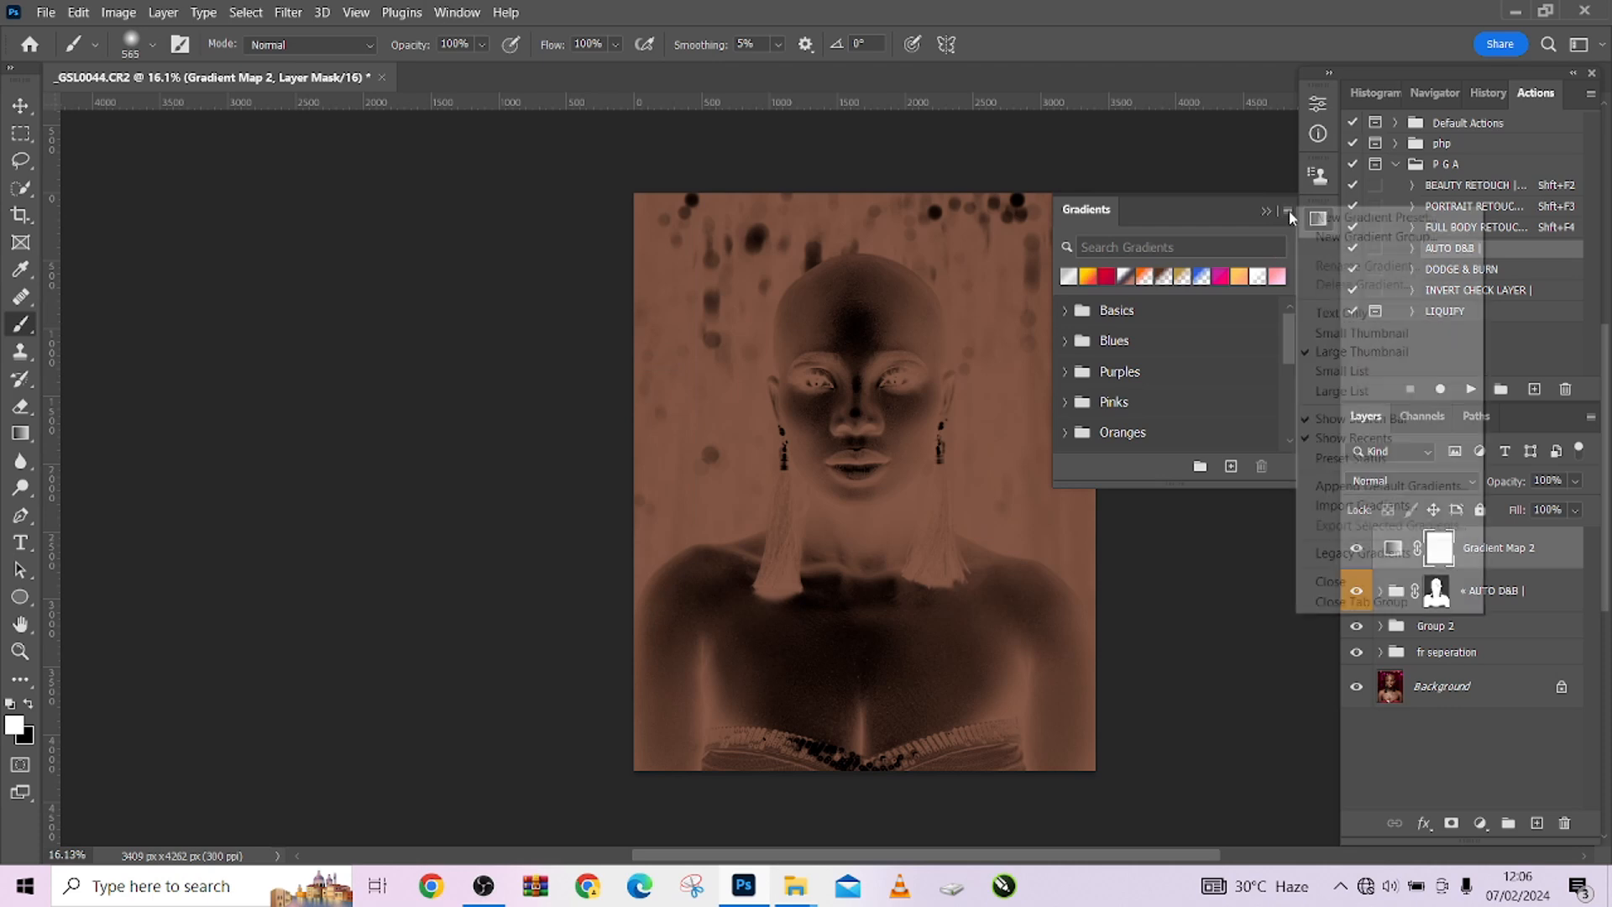
click(1364, 553)
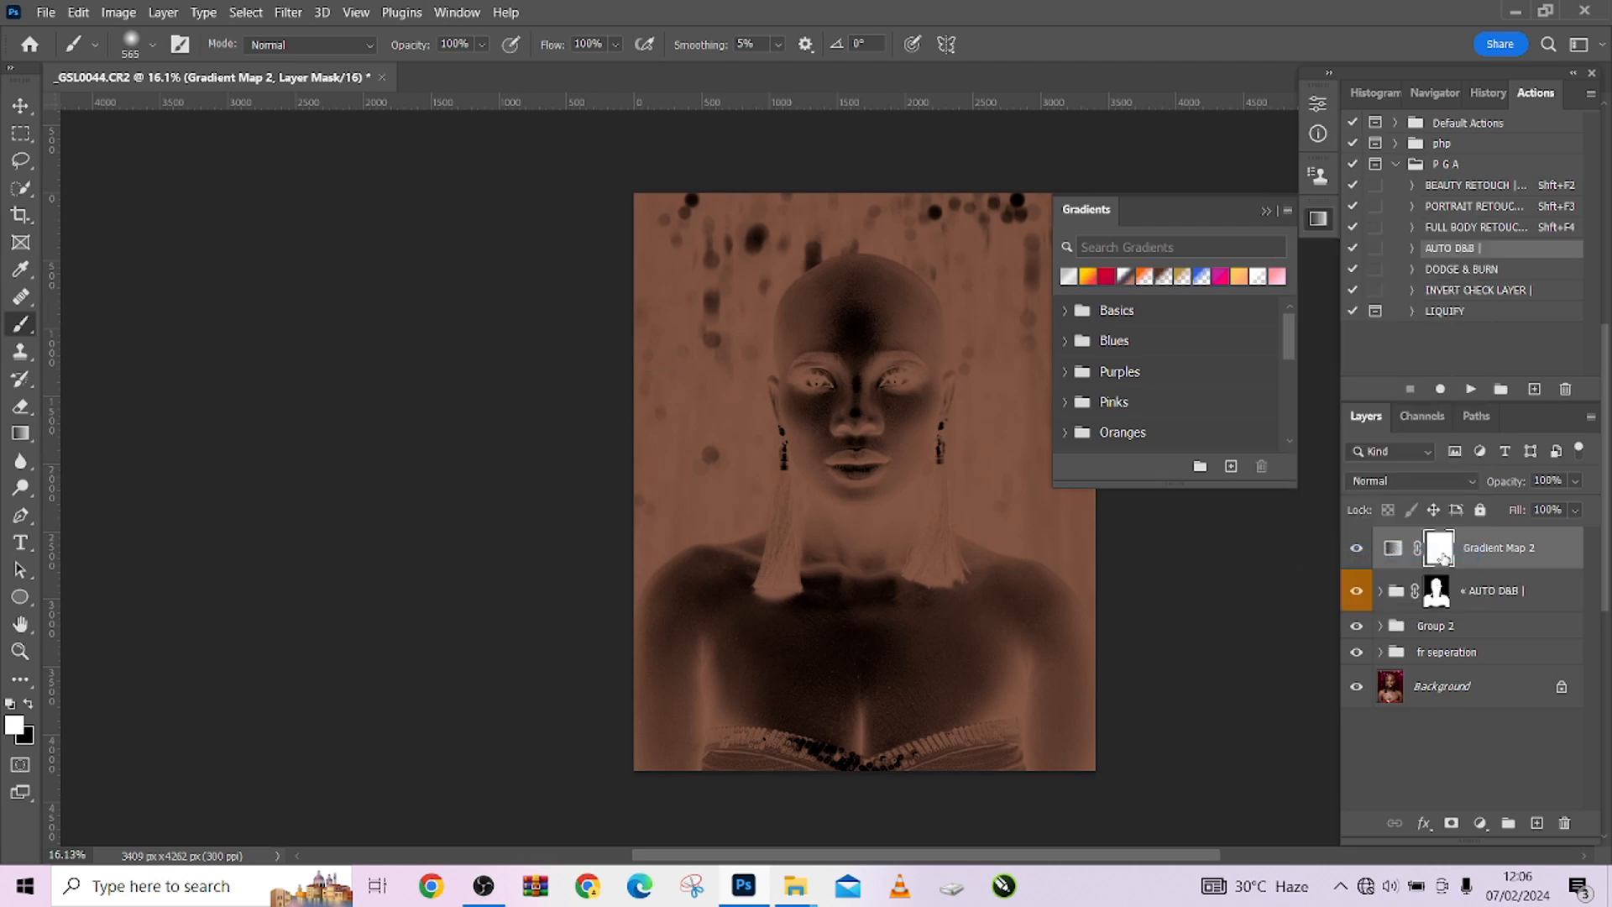
Step: With the new Gradient Map adjustment selected, browse the Legacy Gradients subgroups and expand the one holding the brown and orange toning gradients
click(1393, 549)
scroll(1199, 445, down, 5)
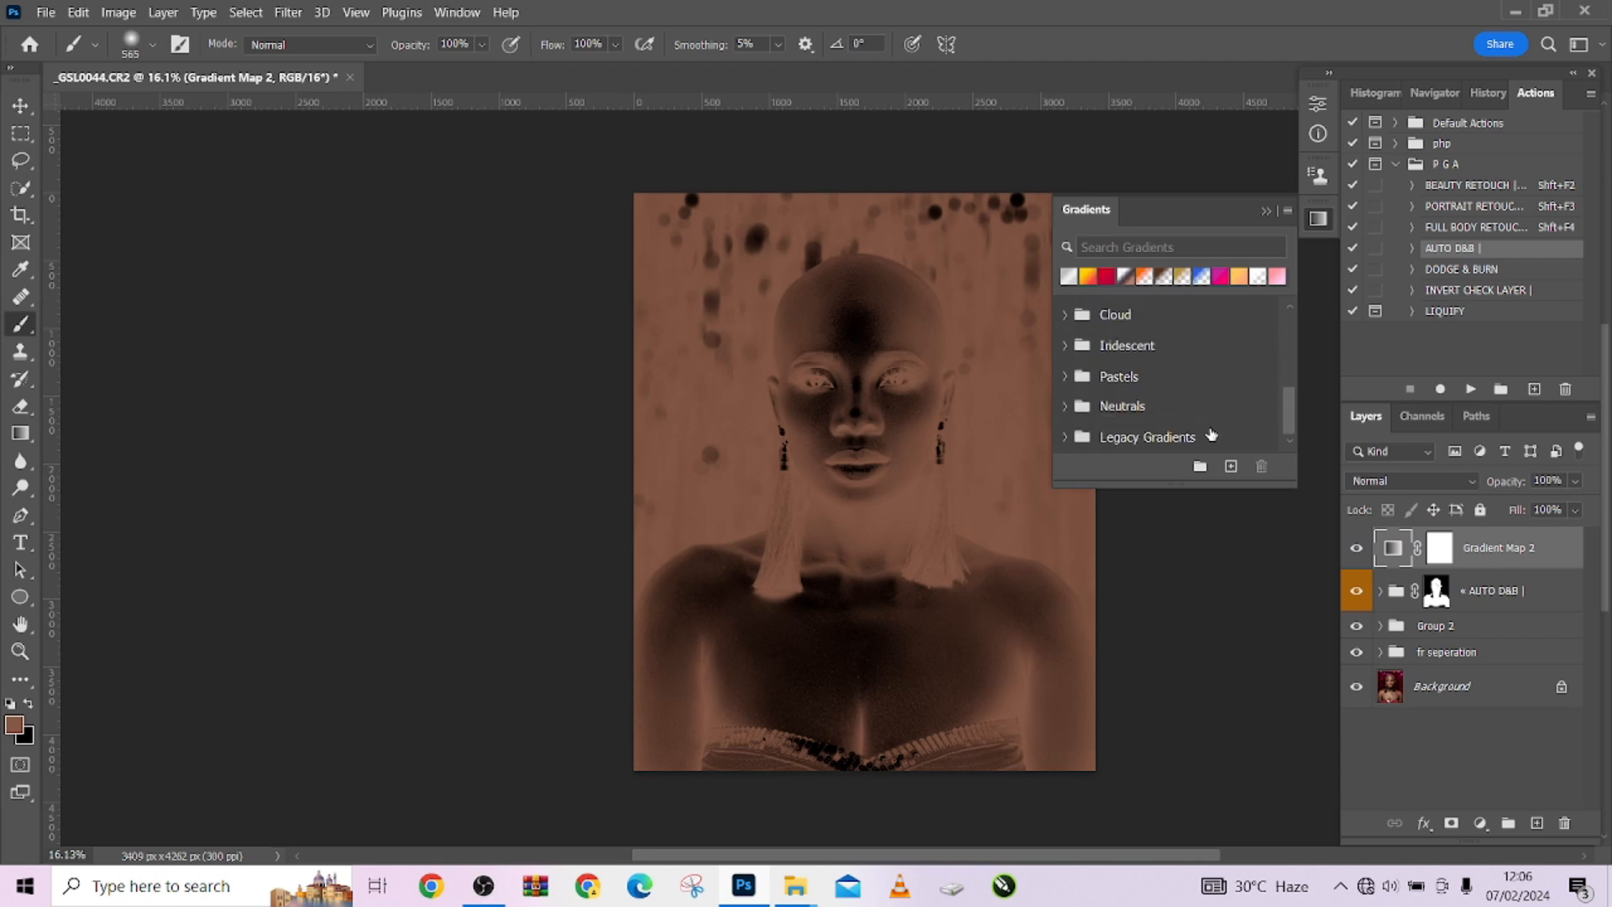
click(1065, 437)
scroll(1174, 416, down, 4)
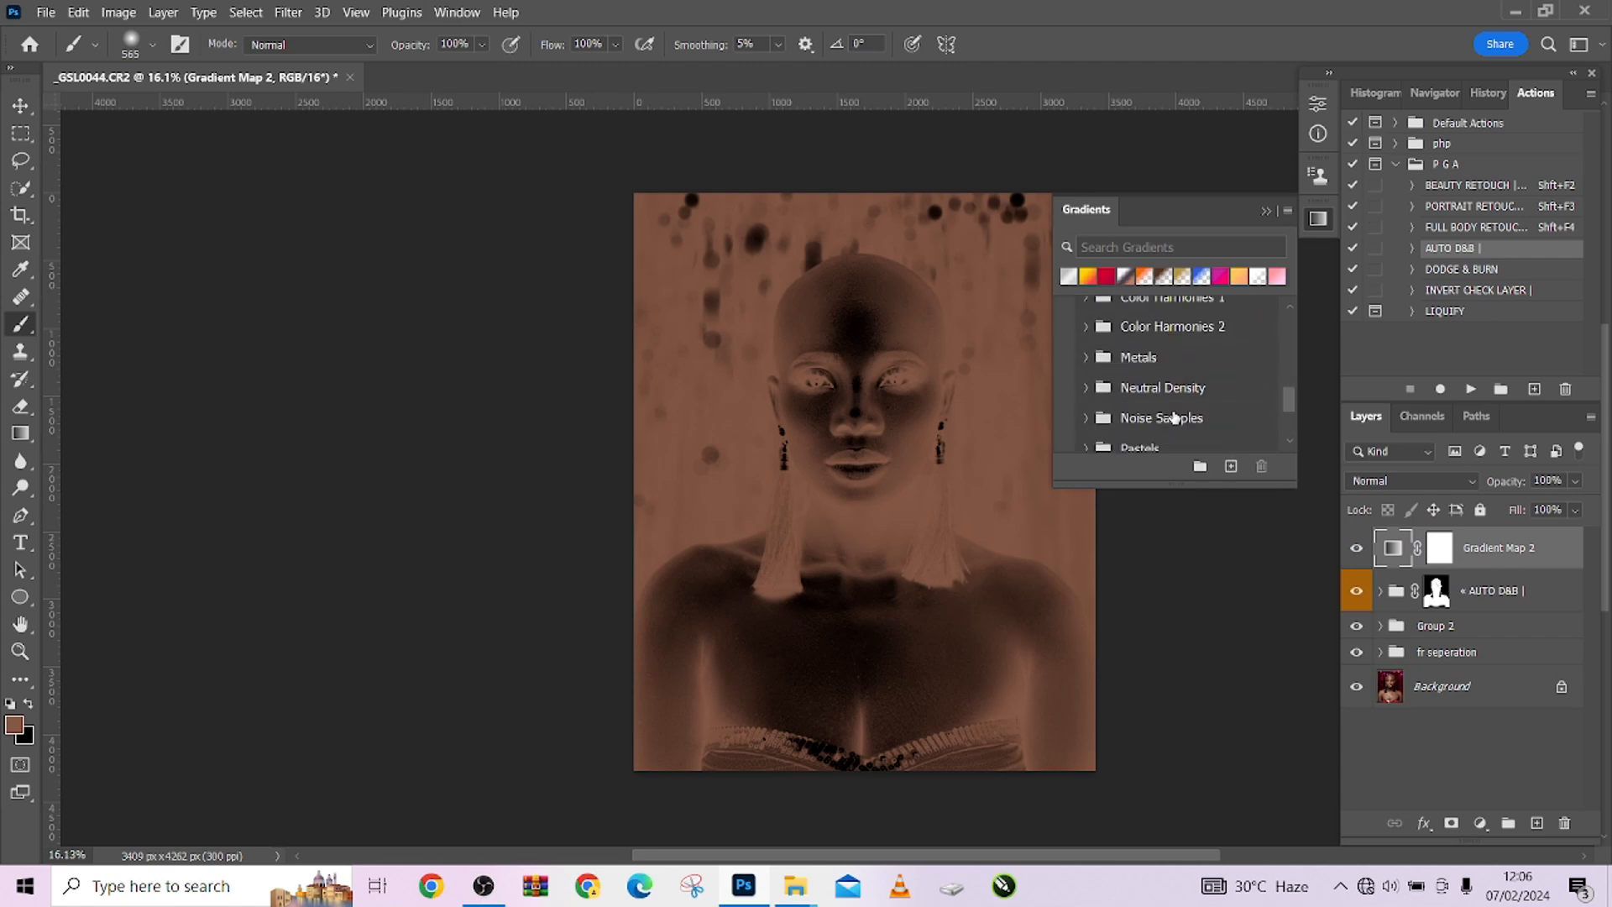
scroll(1174, 415, down, 1)
click(1087, 382)
scroll(1180, 405, down, 3)
scroll(1179, 406, down, 1)
Step: Try a black-to-orange legacy gradient as a Soft Light fill layer, then delete that layer and reselect the Gradient Map adjustment
click(1187, 388)
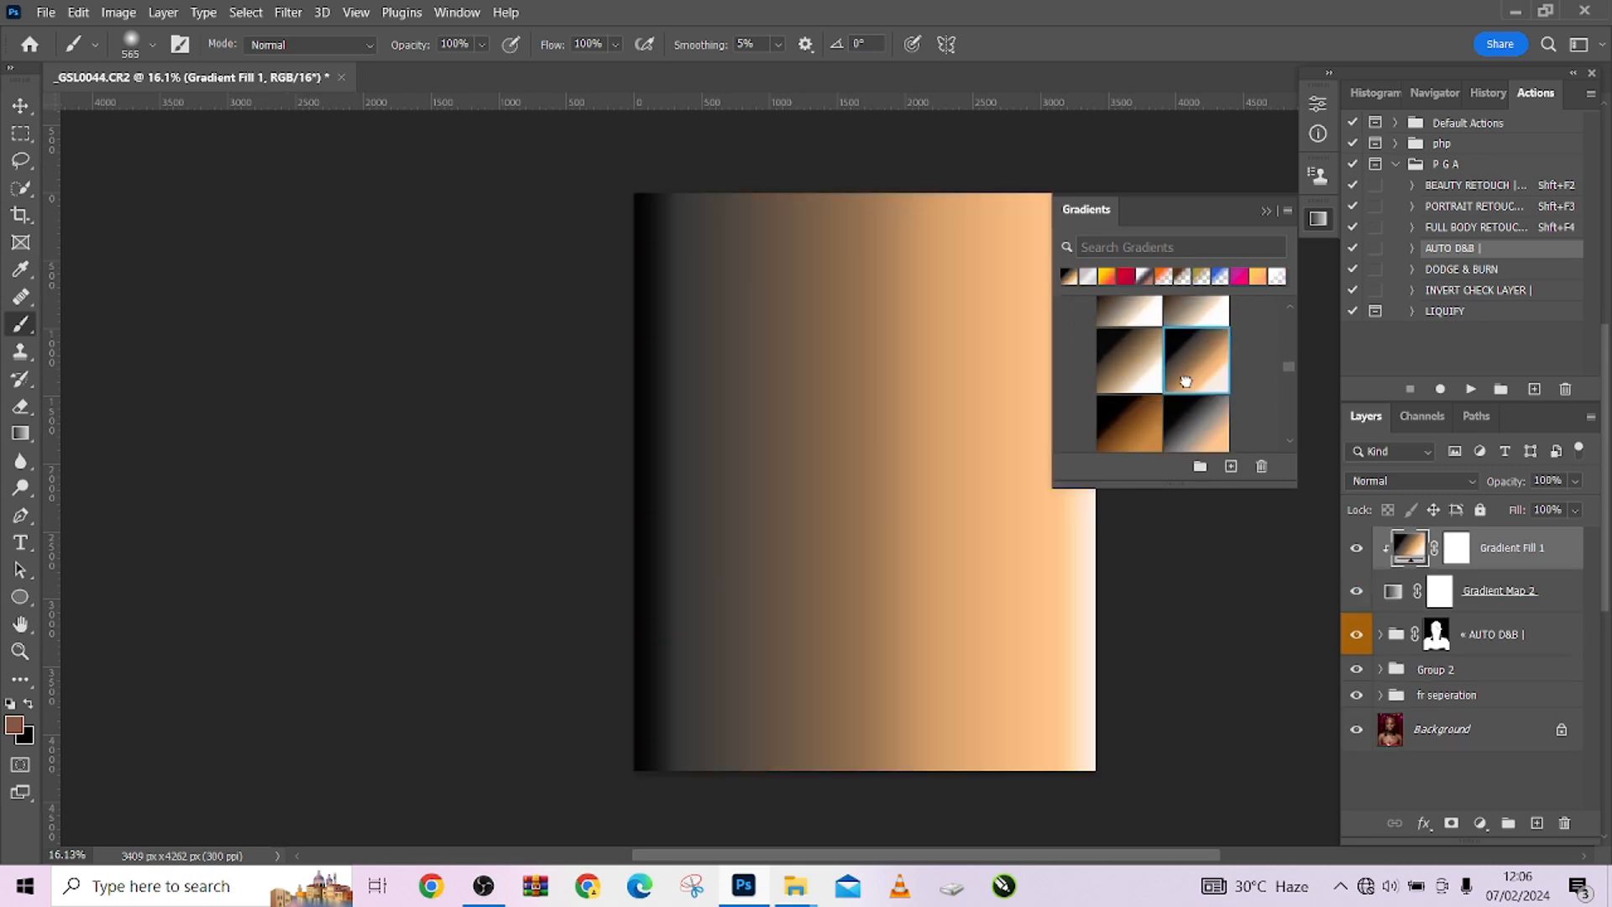
click(1130, 434)
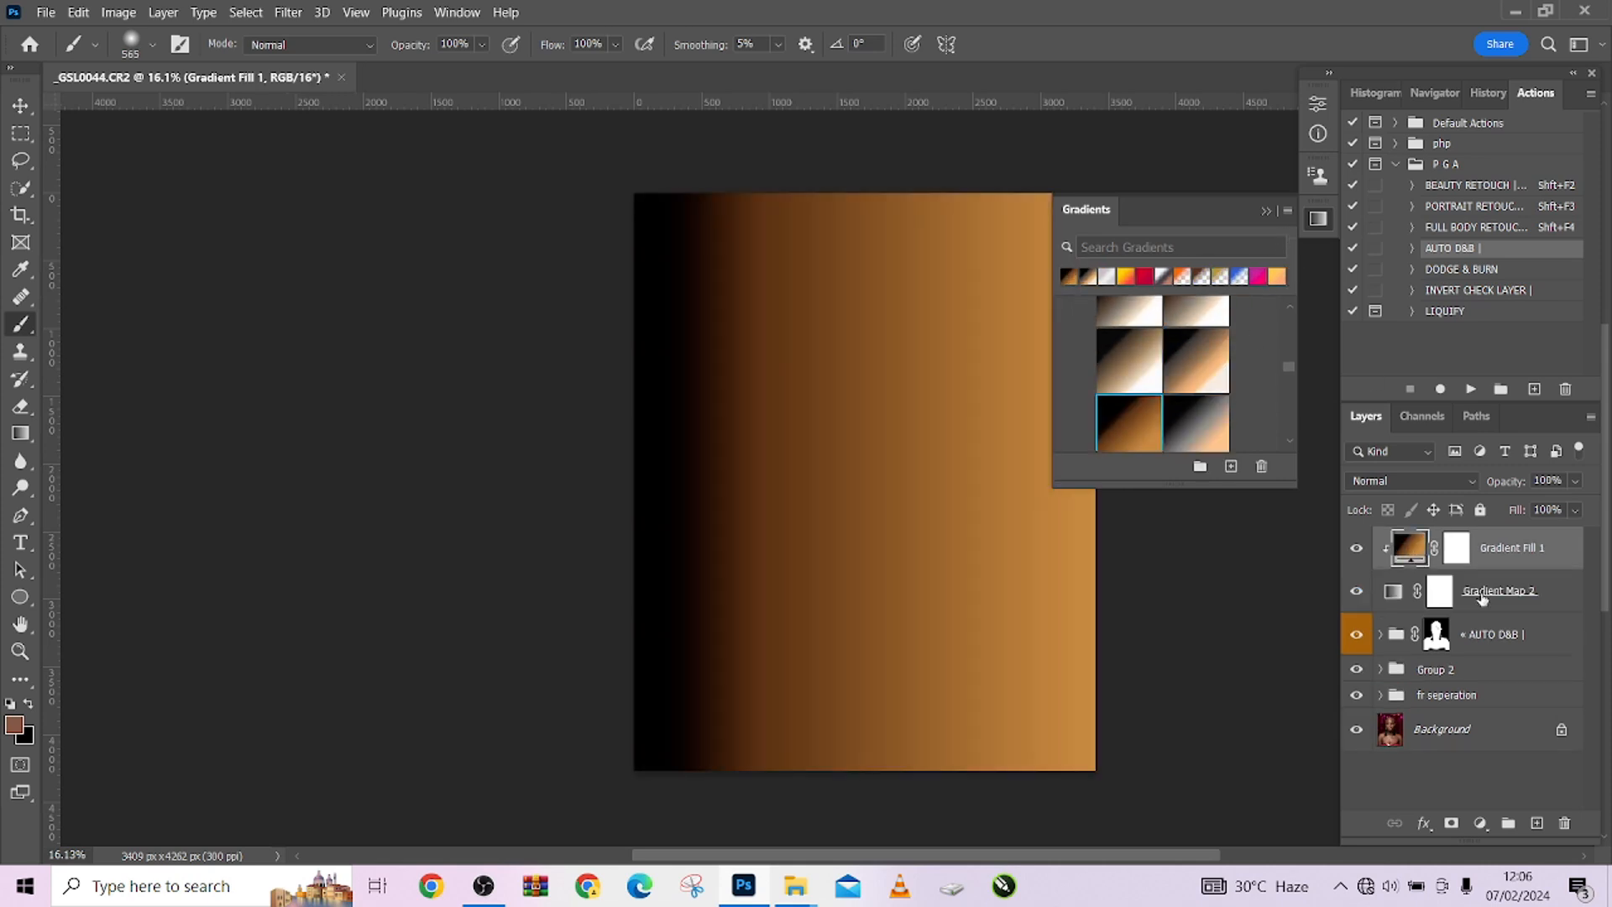
click(1396, 479)
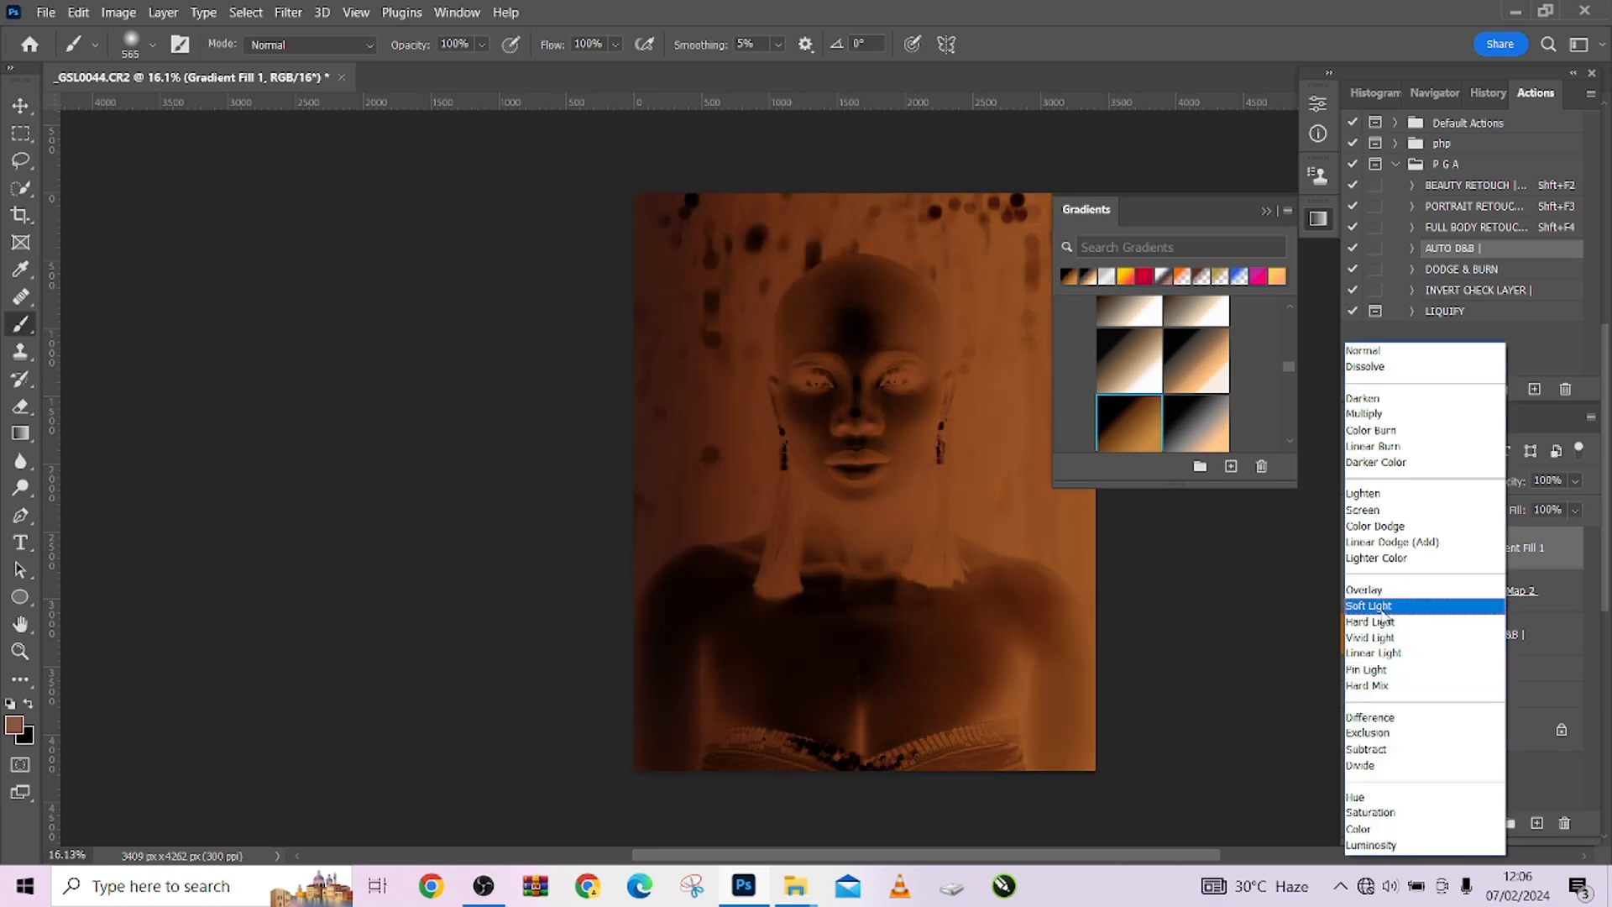
click(1368, 605)
drag(1536, 550, 1563, 821)
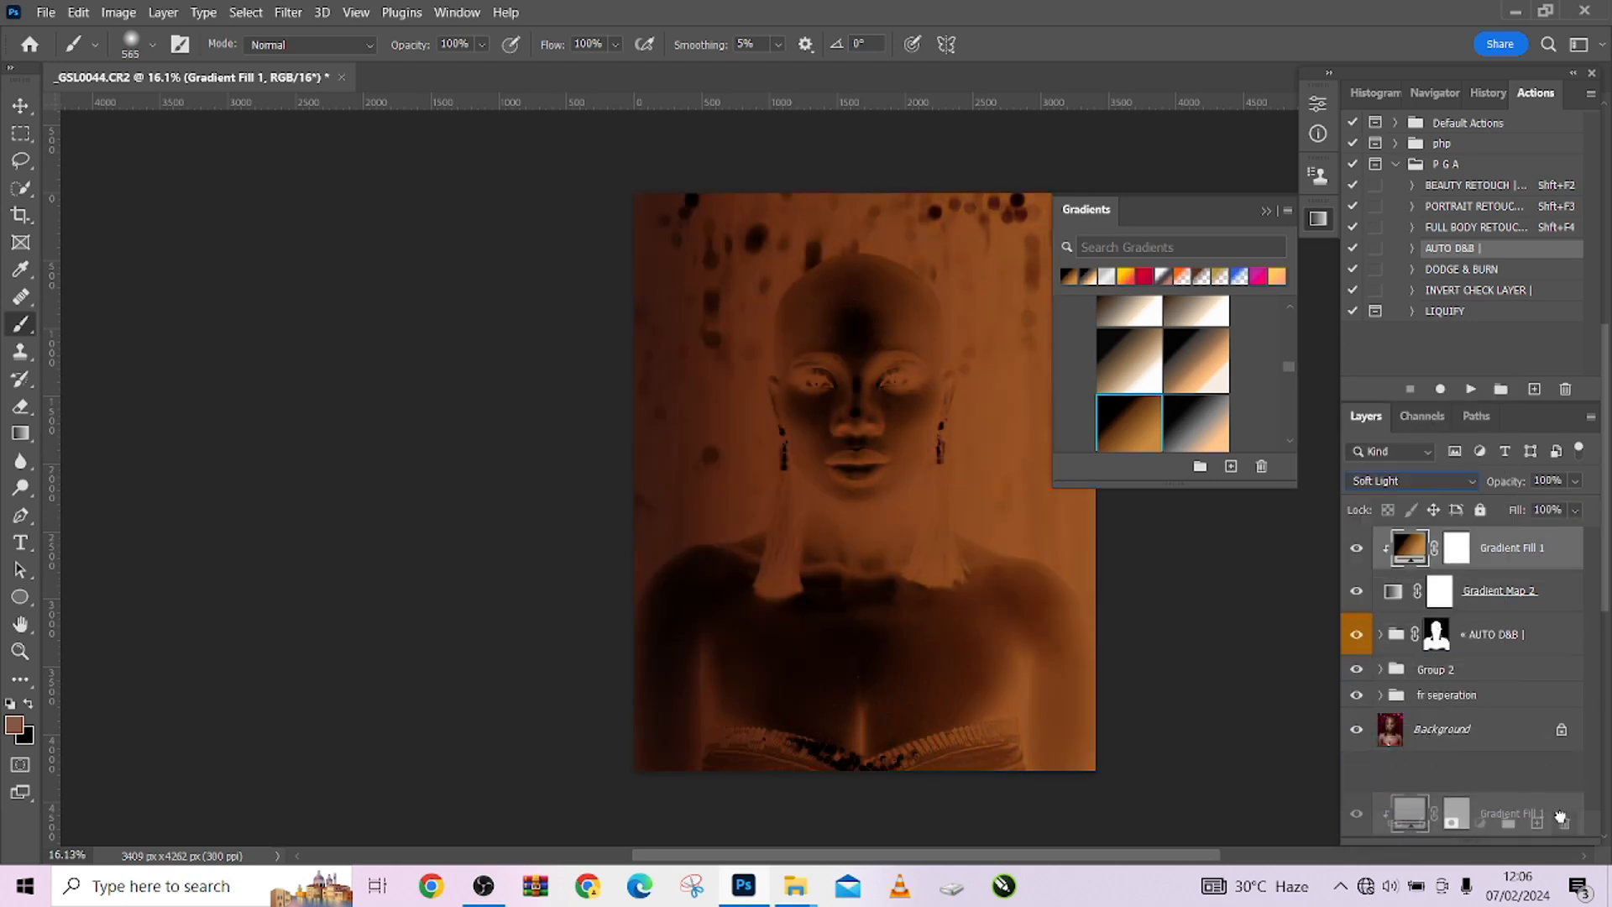
click(1394, 554)
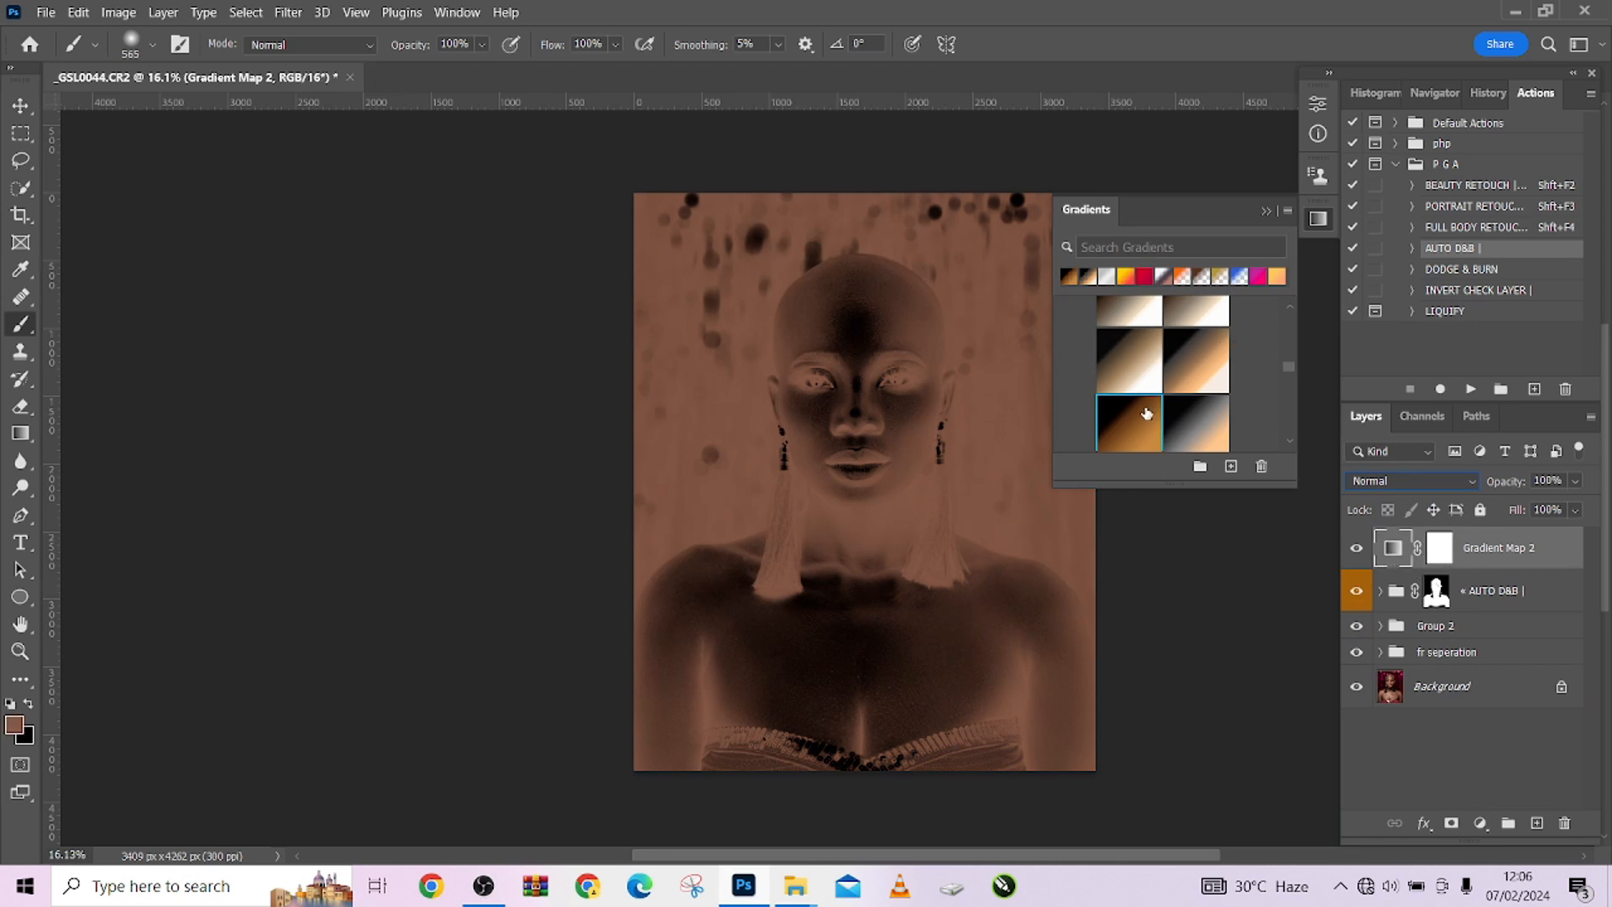
Step: Delete the current Gradient Map layer and add a fresh Gradient Map adjustment layer above the AUTO D&B group
click(1156, 433)
drag(1554, 552, 1564, 823)
click(1484, 823)
click(1503, 787)
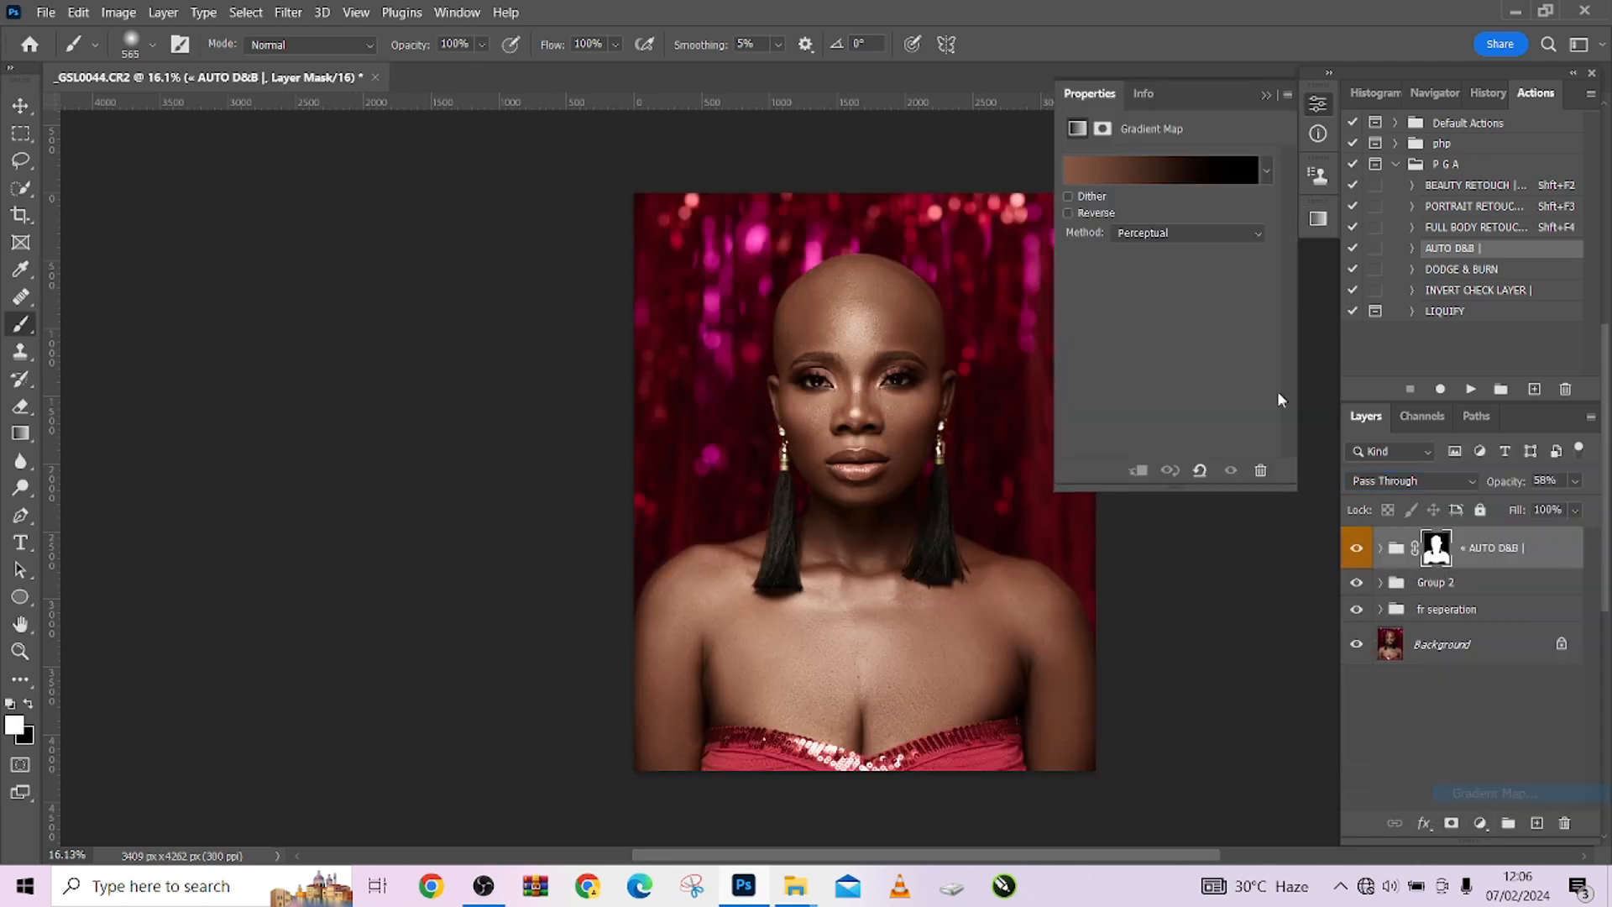
Step: Apply the Gold 1 preset from the legacy Photographic Toning gradients to the new Gradient Map
click(1138, 167)
scroll(1169, 328, down, 5)
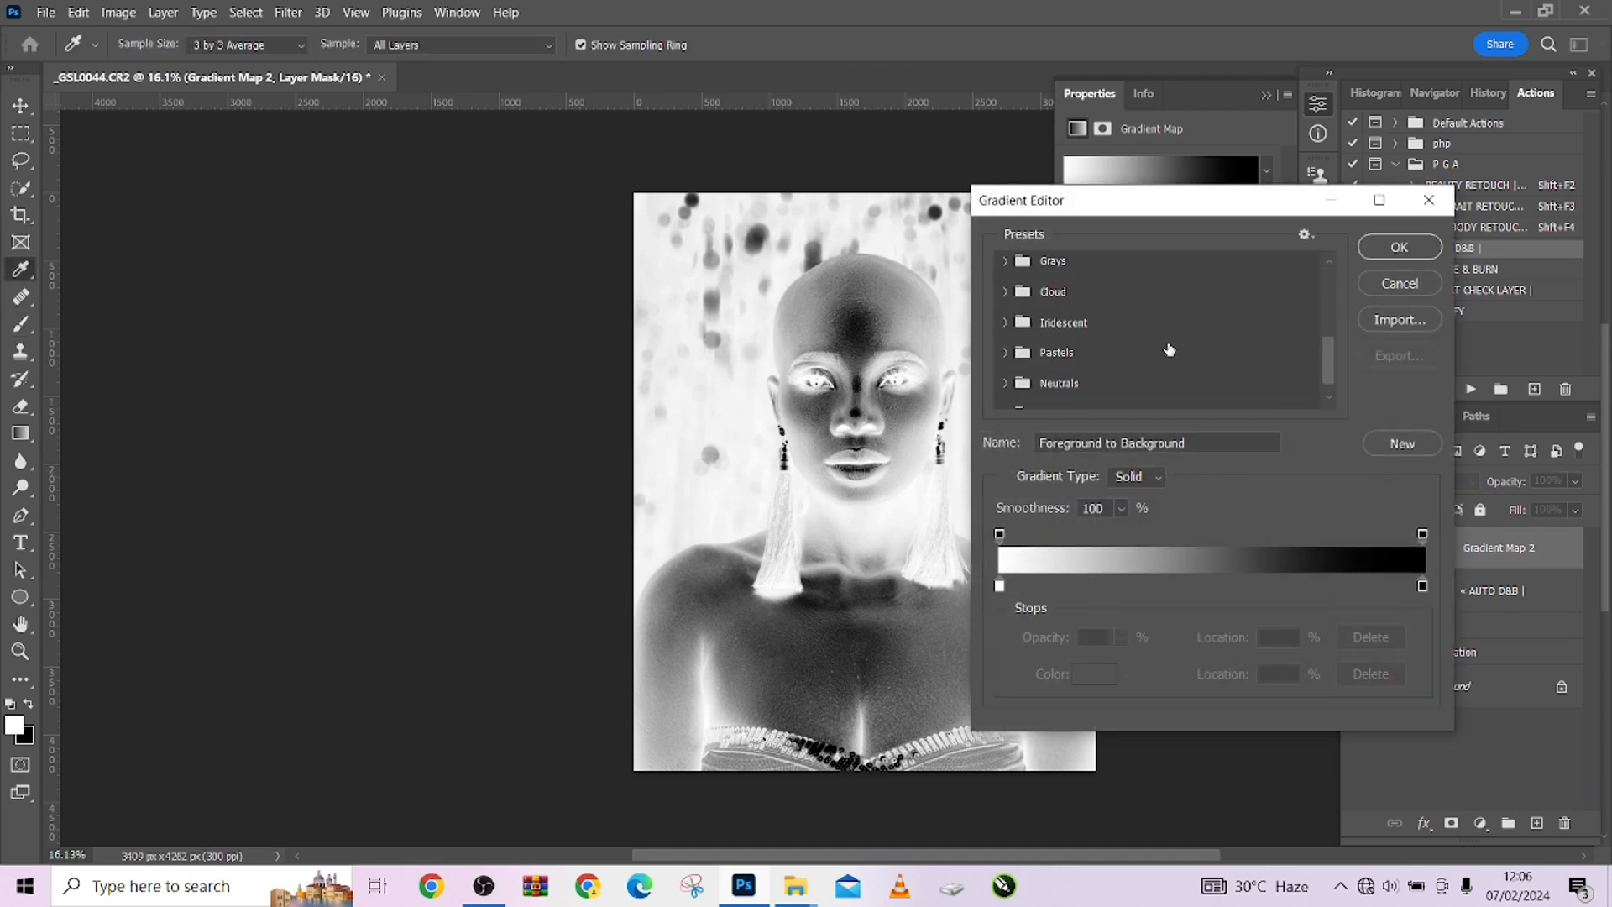
click(1007, 394)
scroll(1012, 369, down, 5)
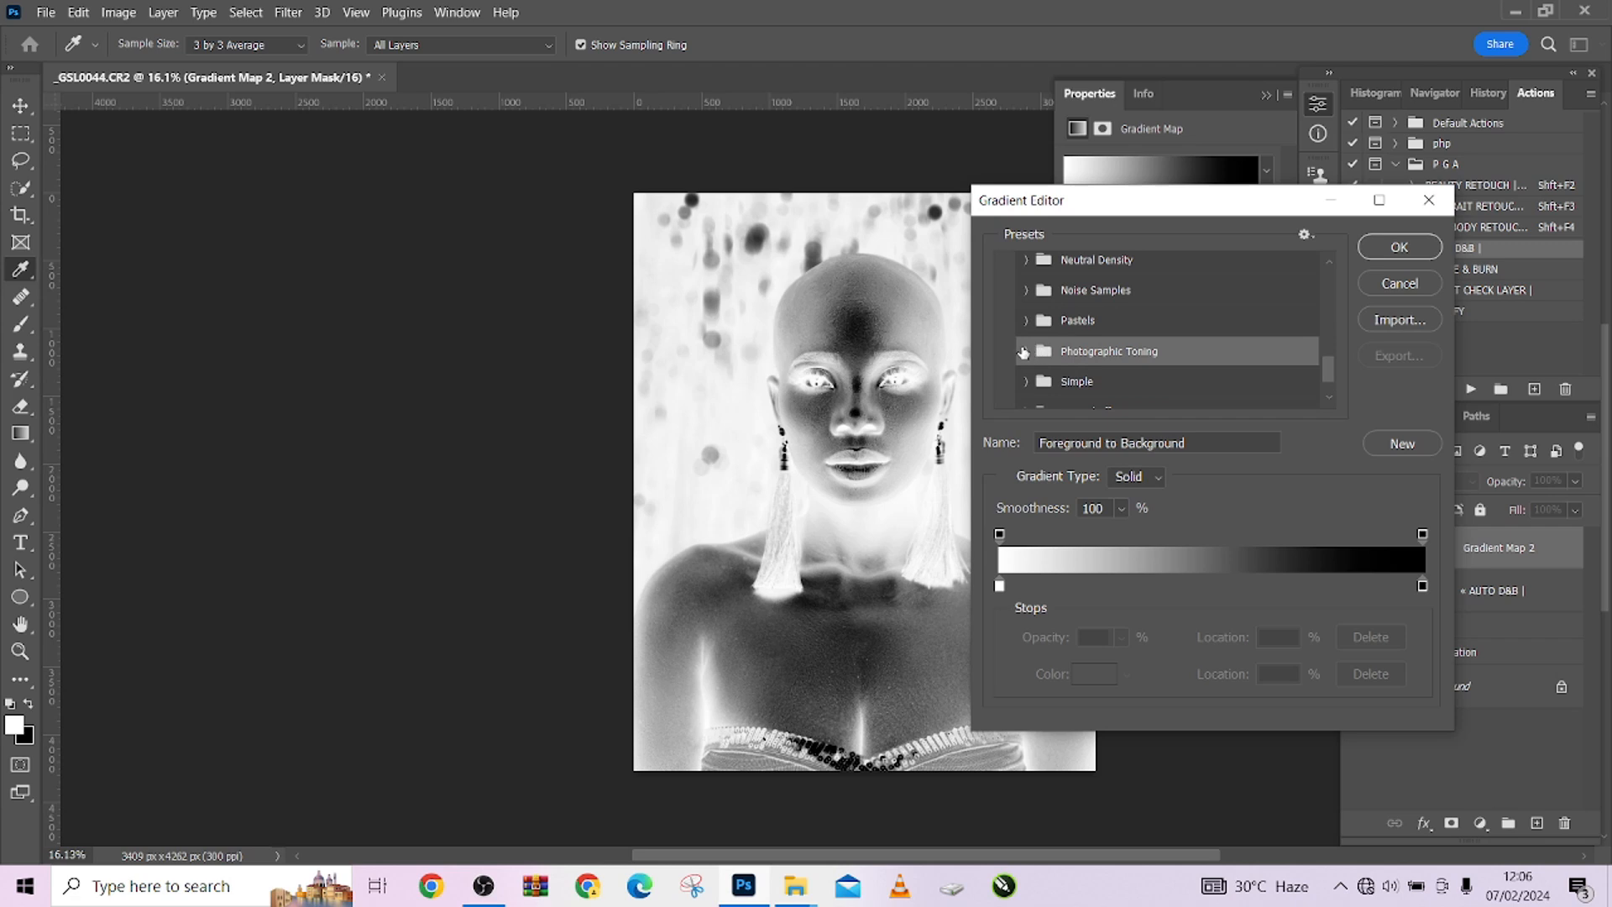
click(1024, 353)
scroll(1175, 303, down, 4)
click(1183, 282)
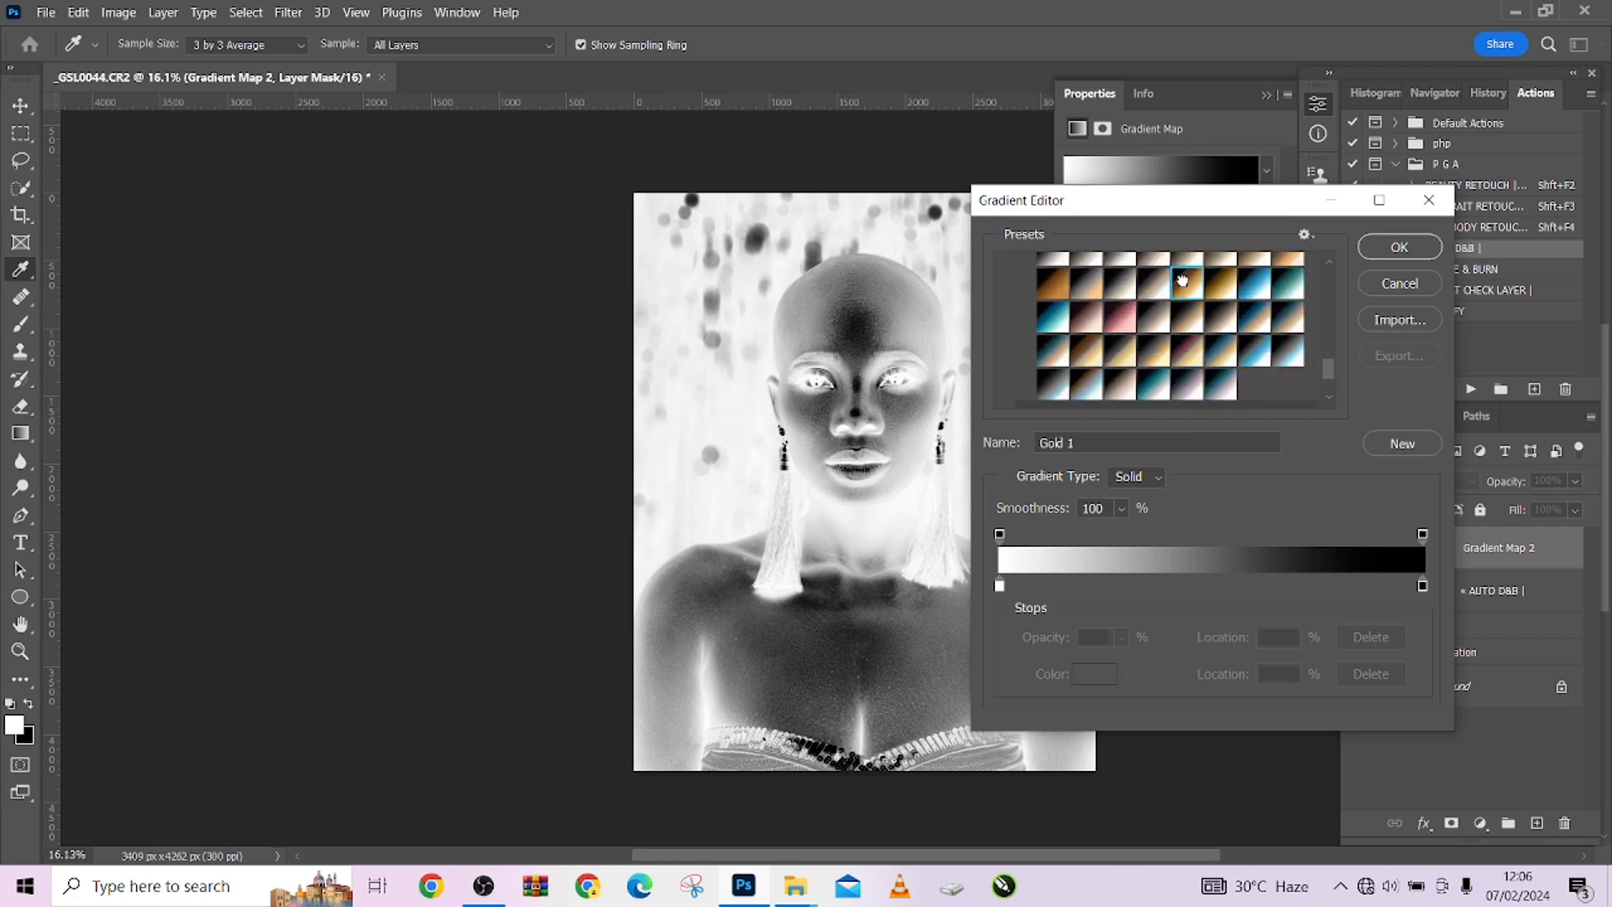
click(1381, 248)
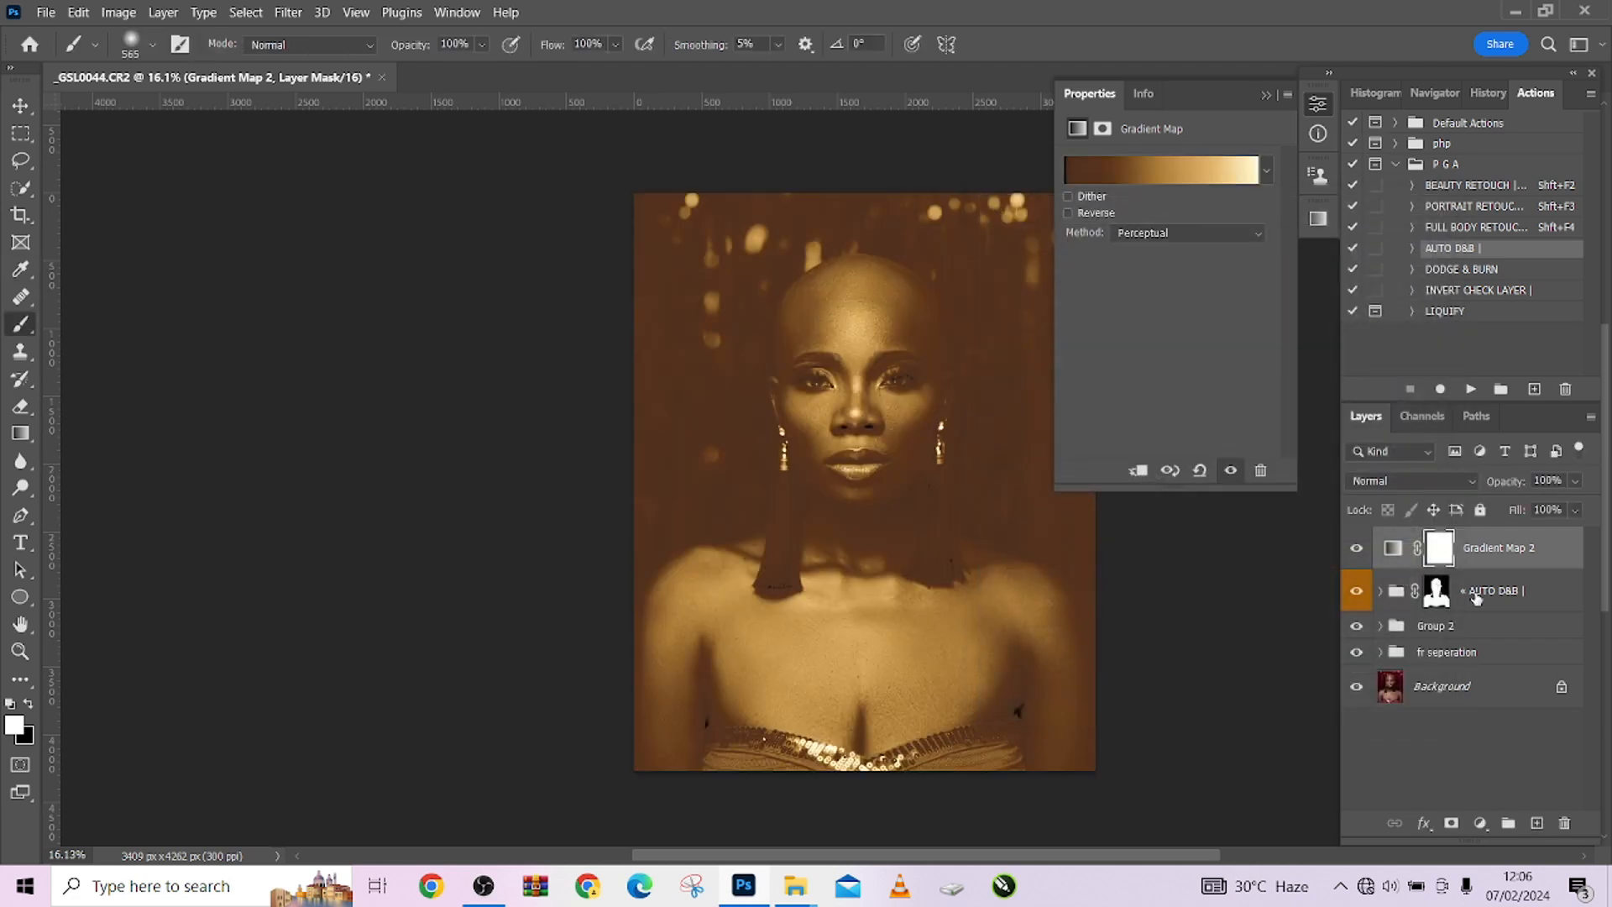
Step: Set the Gradient Map layer to Soft Light with 22% fill and 77% opacity, comparing the toning on and off
click(1410, 481)
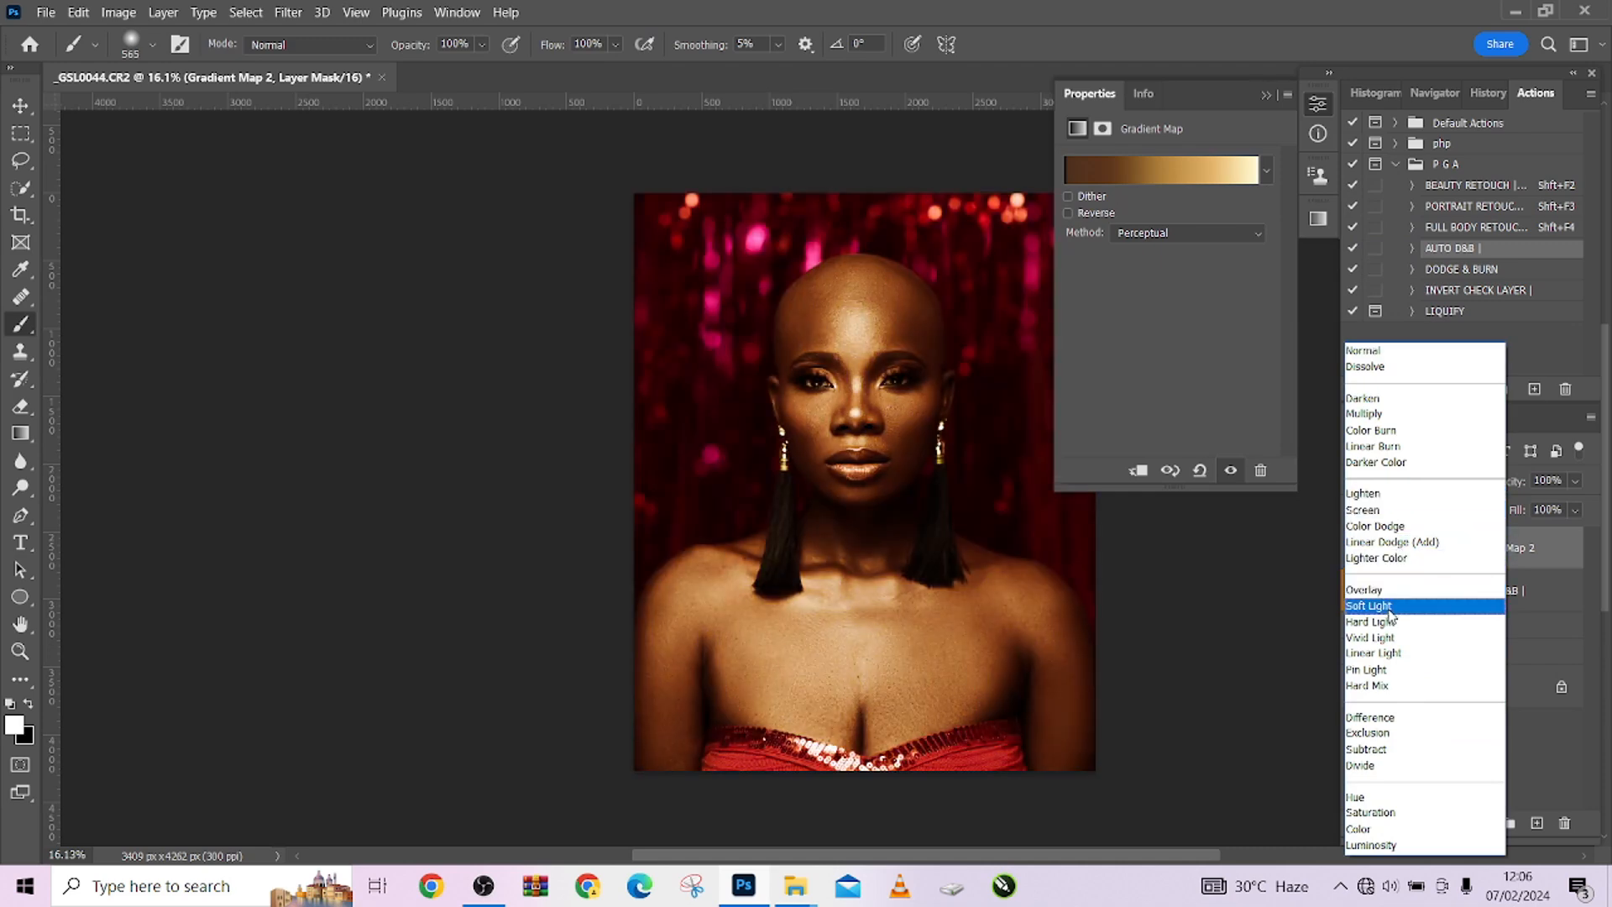
click(1390, 606)
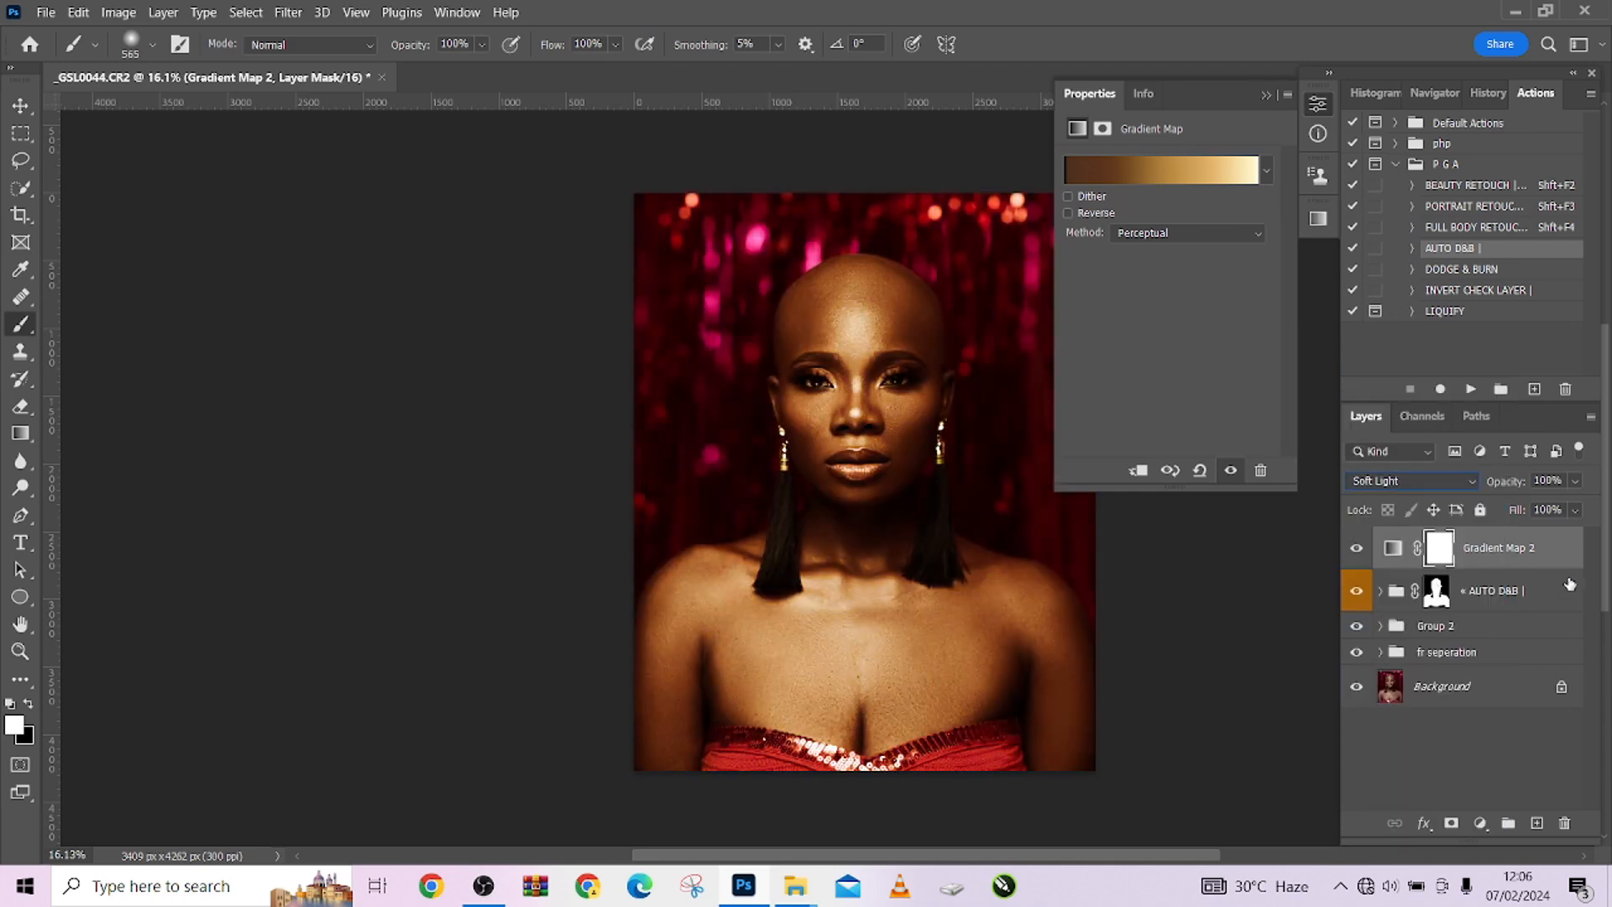
drag(1578, 512, 1513, 538)
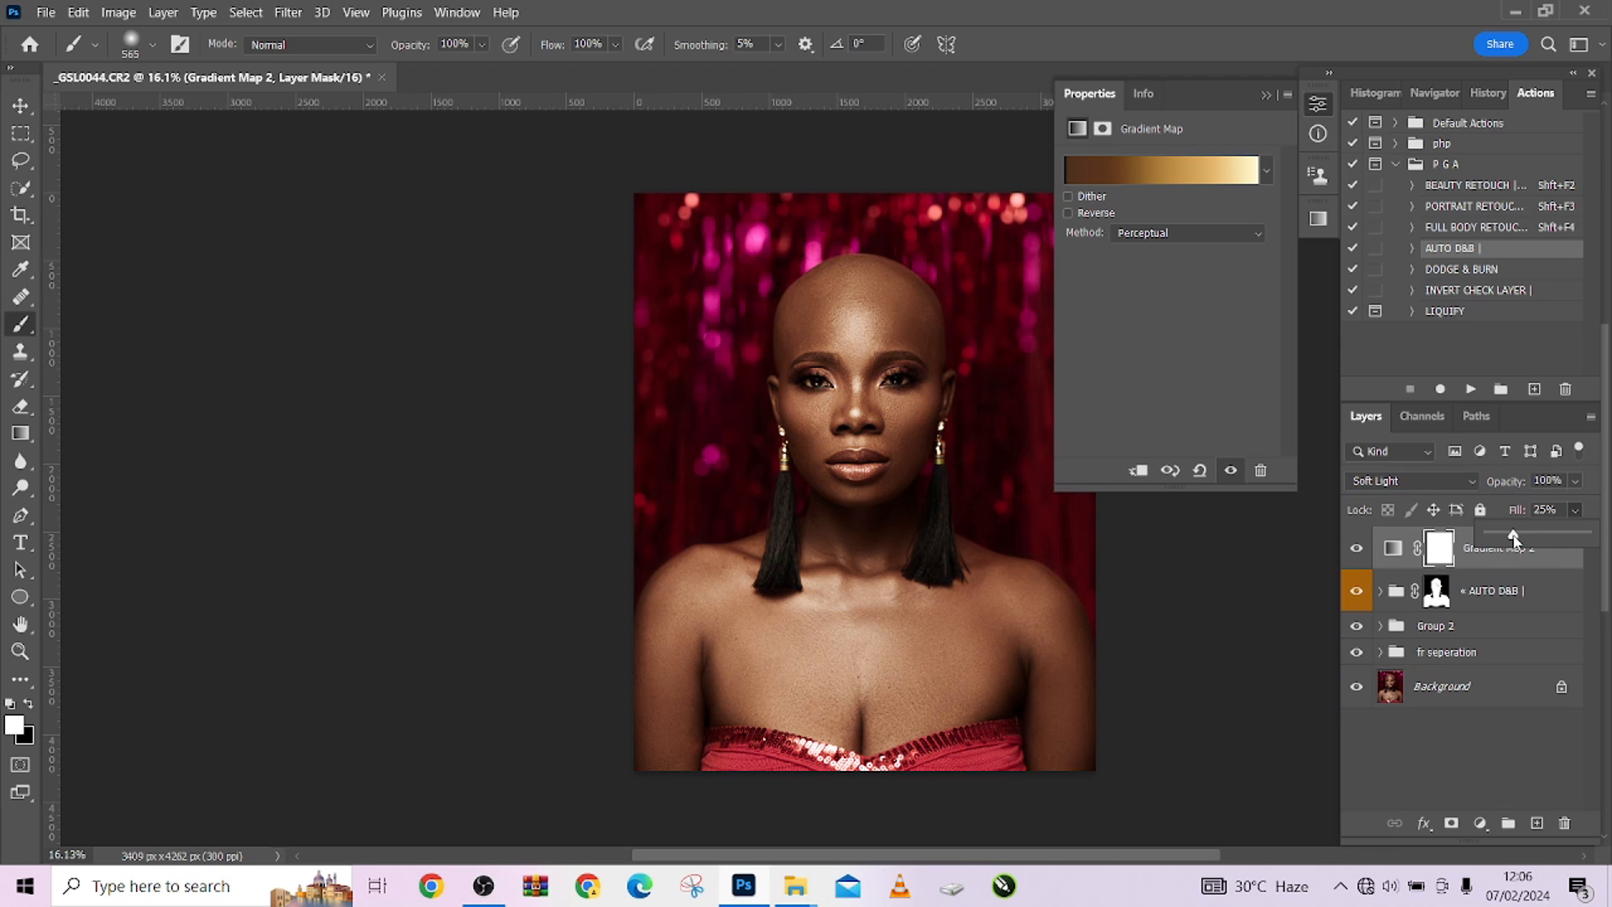
click(1355, 563)
click(1356, 563)
click(1356, 563)
click(1575, 480)
drag(1589, 504, 1568, 507)
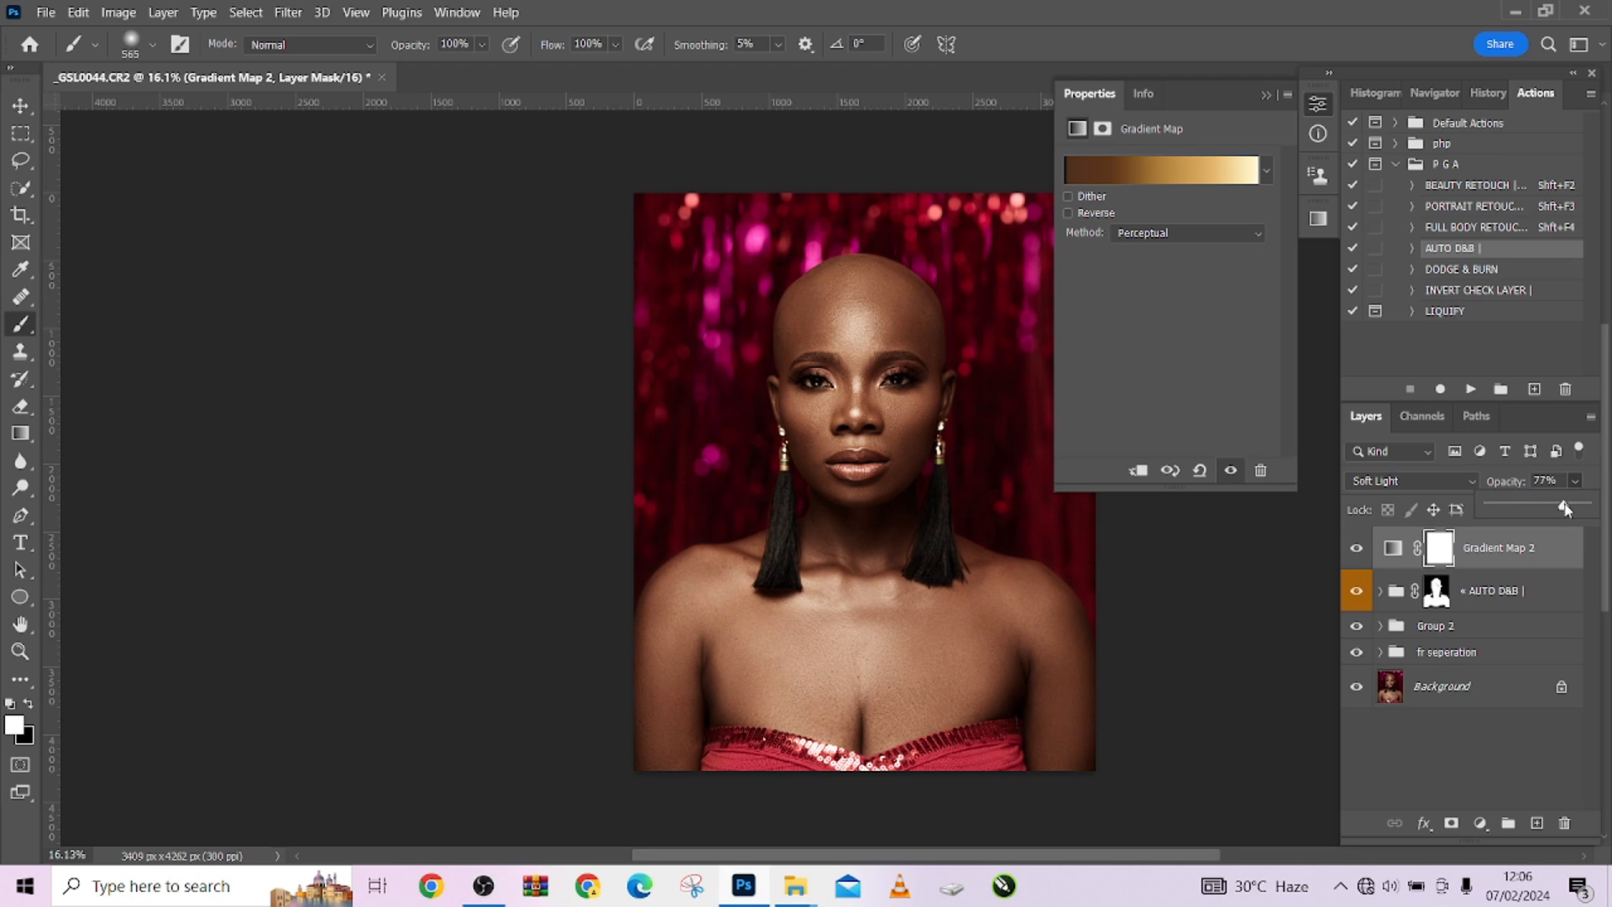
click(1268, 97)
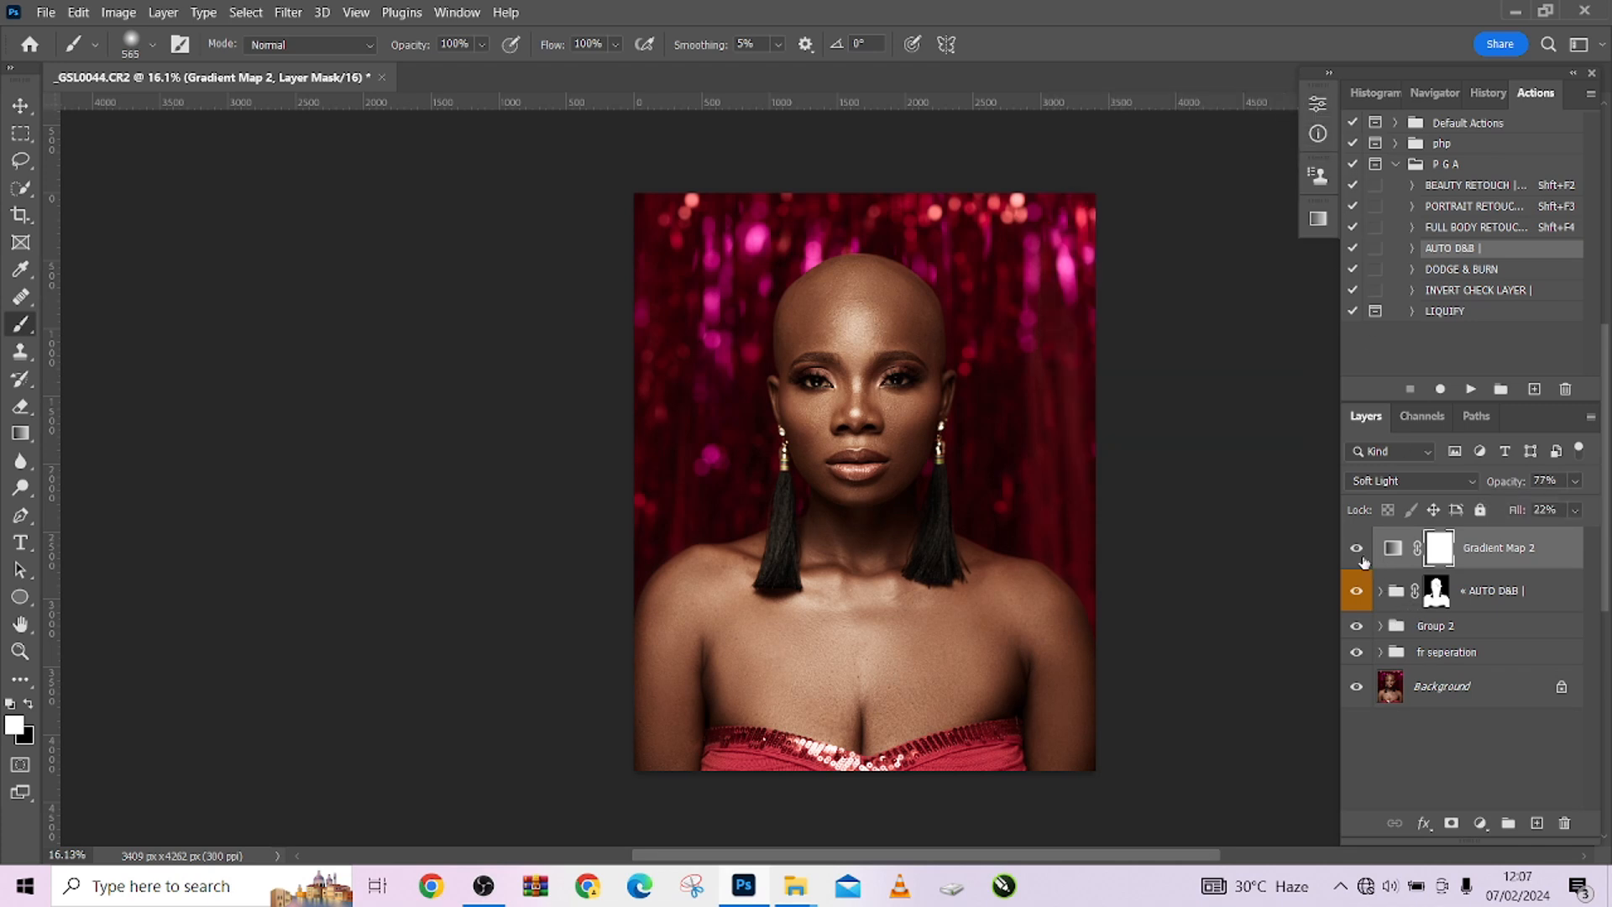
Step: Compare the portrait with and without the AUTO D&B group, and the full retouch against the original Background
click(1356, 590)
click(1356, 590)
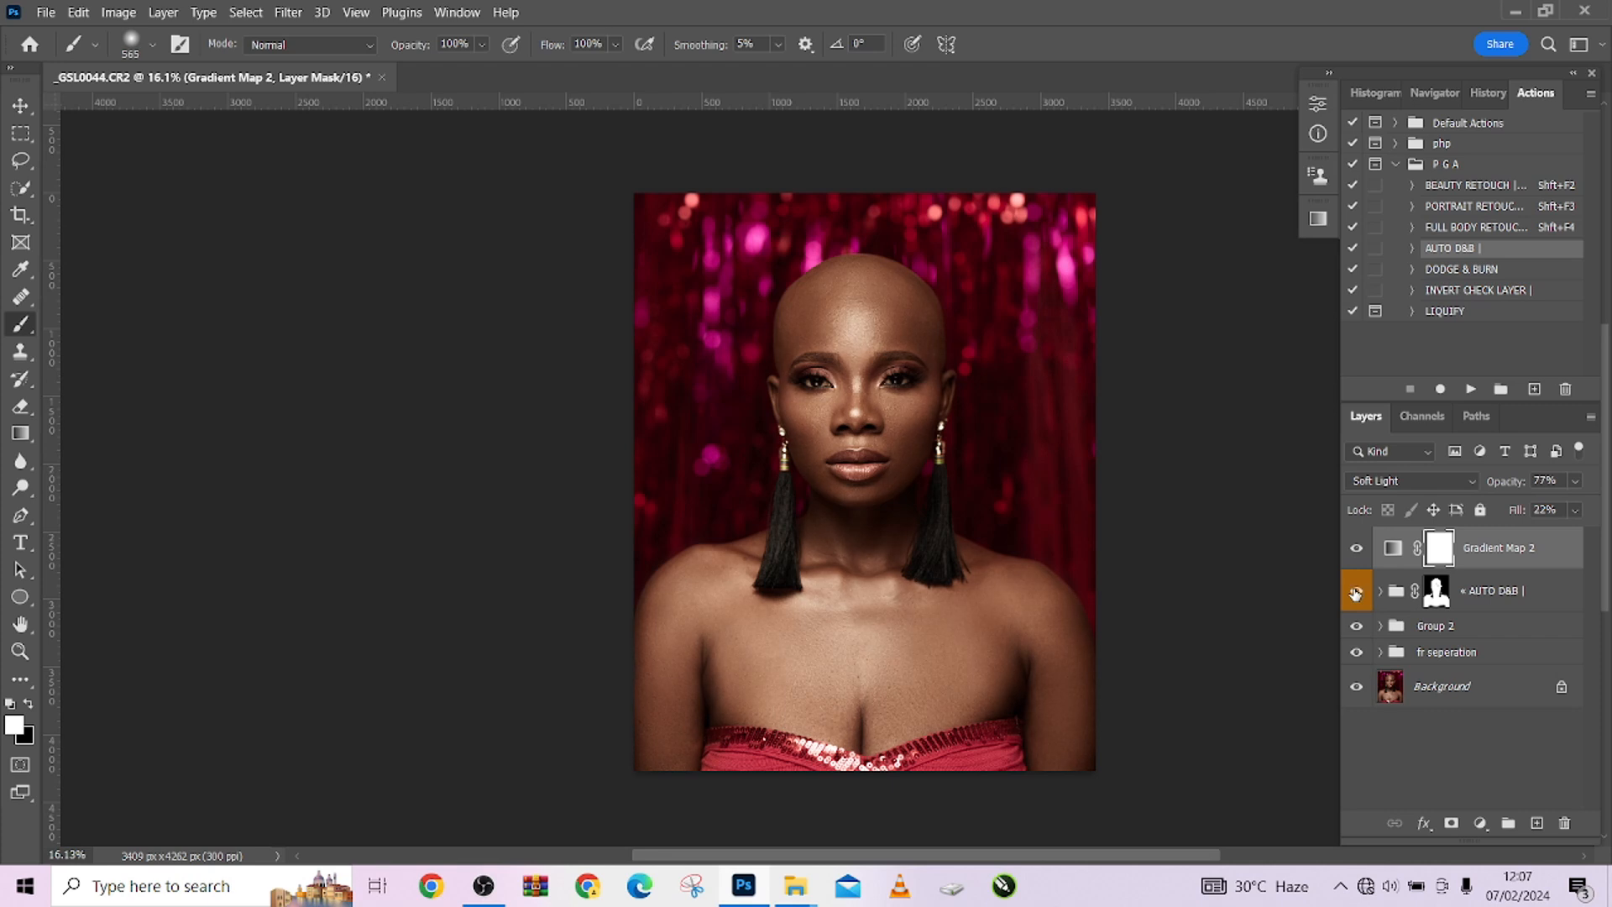
alt+click(1356, 689)
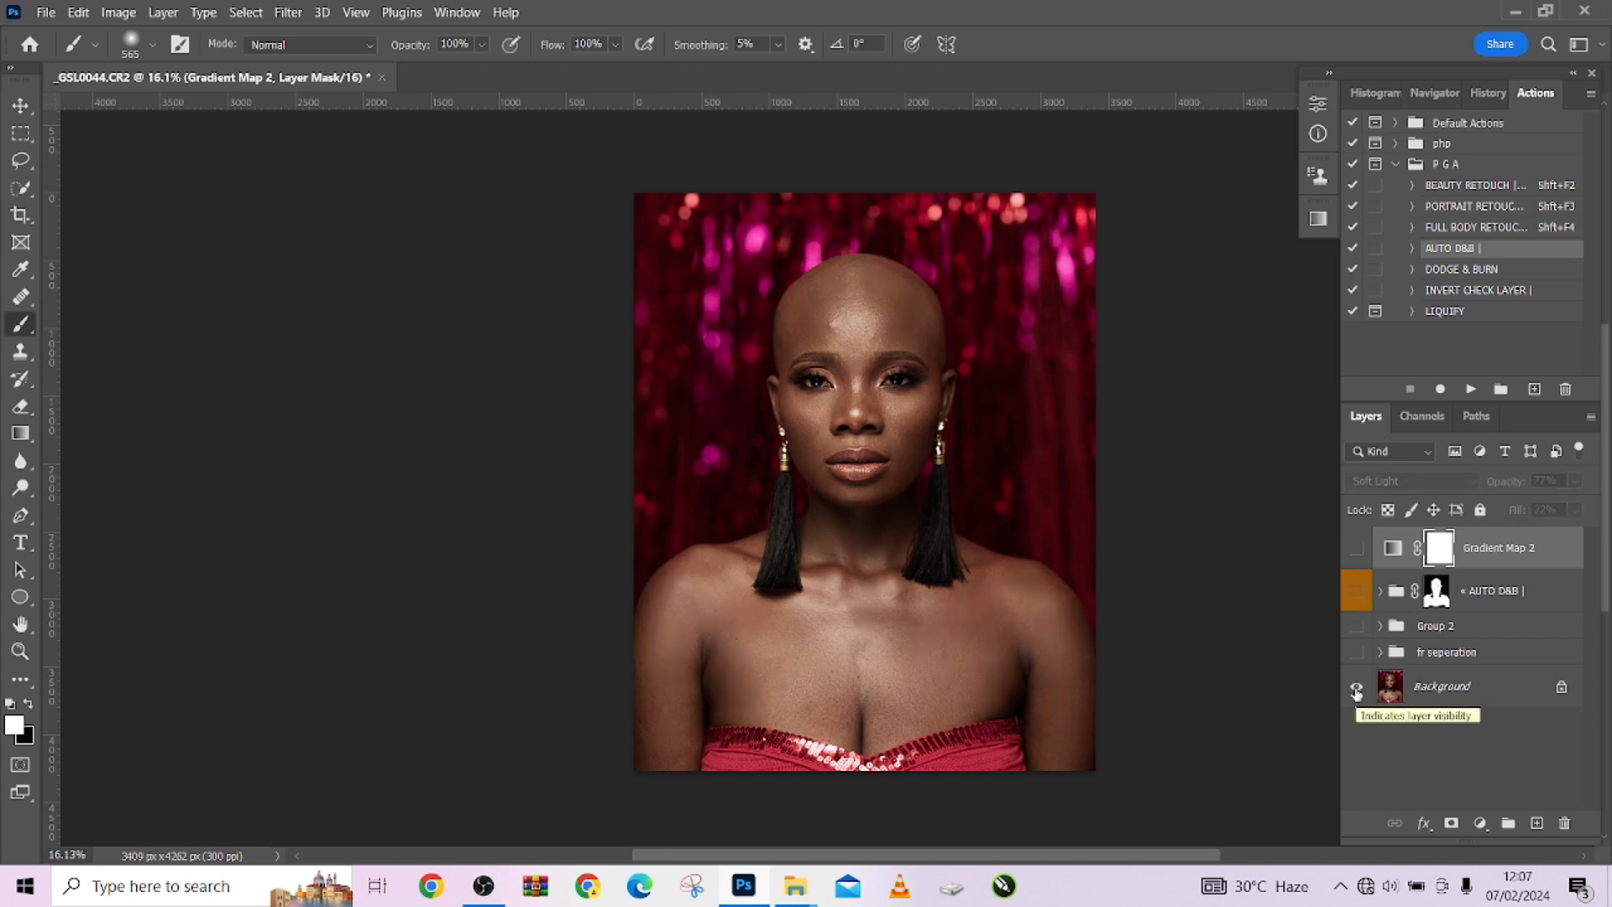
alt+click(1356, 689)
alt+click(1356, 688)
alt+click(1356, 689)
alt+click(1356, 688)
alt+click(1355, 688)
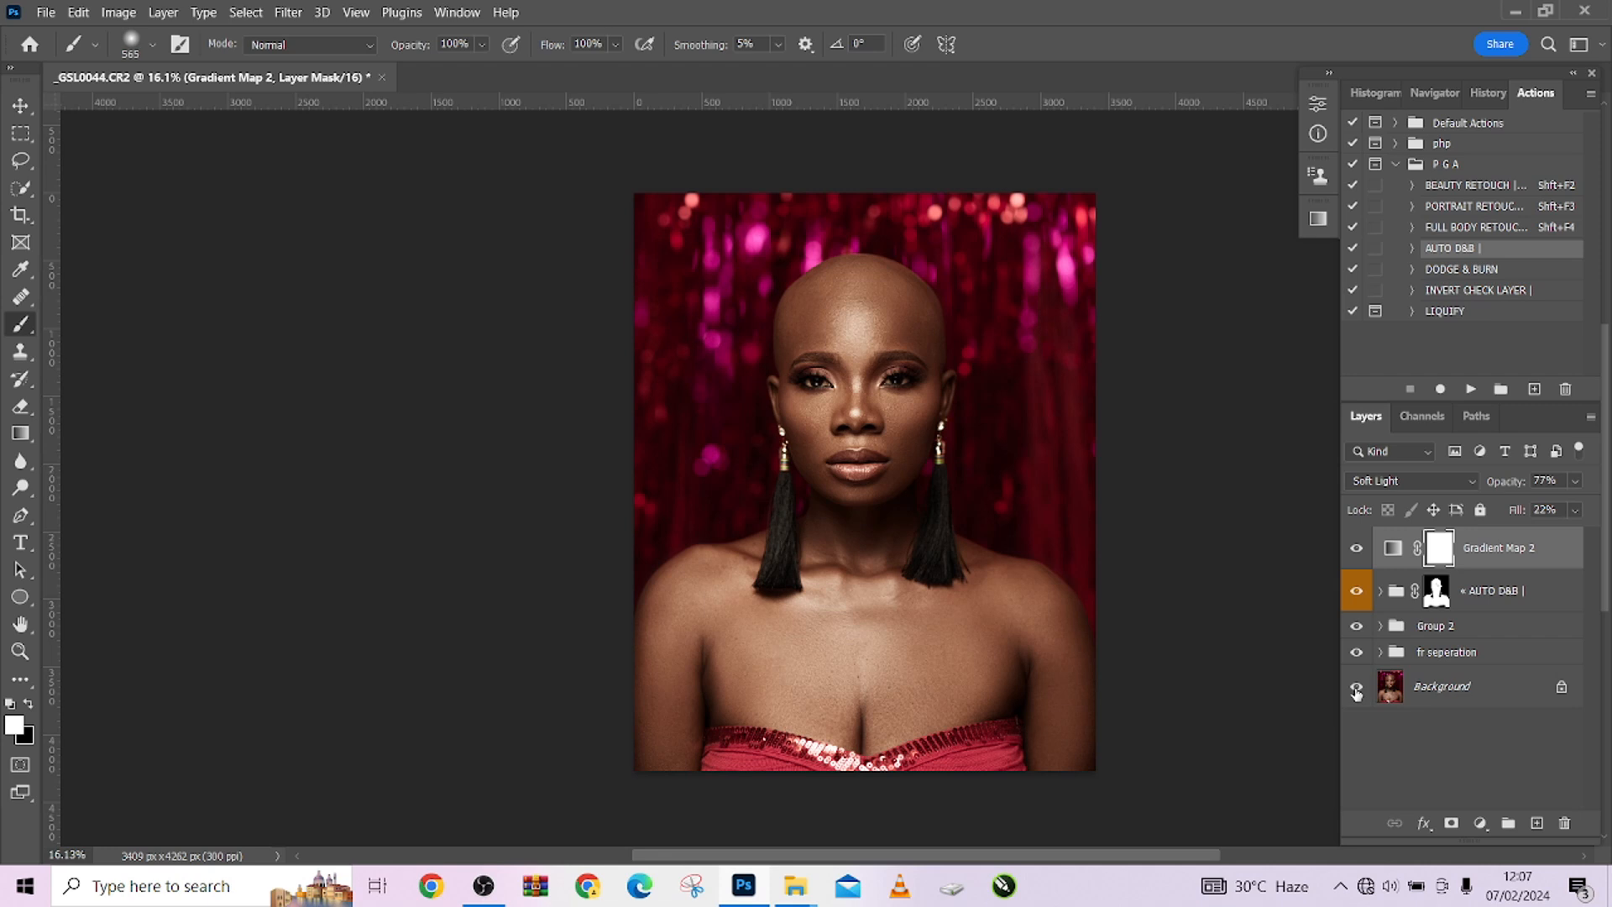
Step: Lower the fr seperation group's opacity to 66% and compare the skin with the group hidden and shown
click(1356, 654)
click(1357, 652)
click(1486, 653)
click(1575, 481)
drag(1587, 504, 1564, 507)
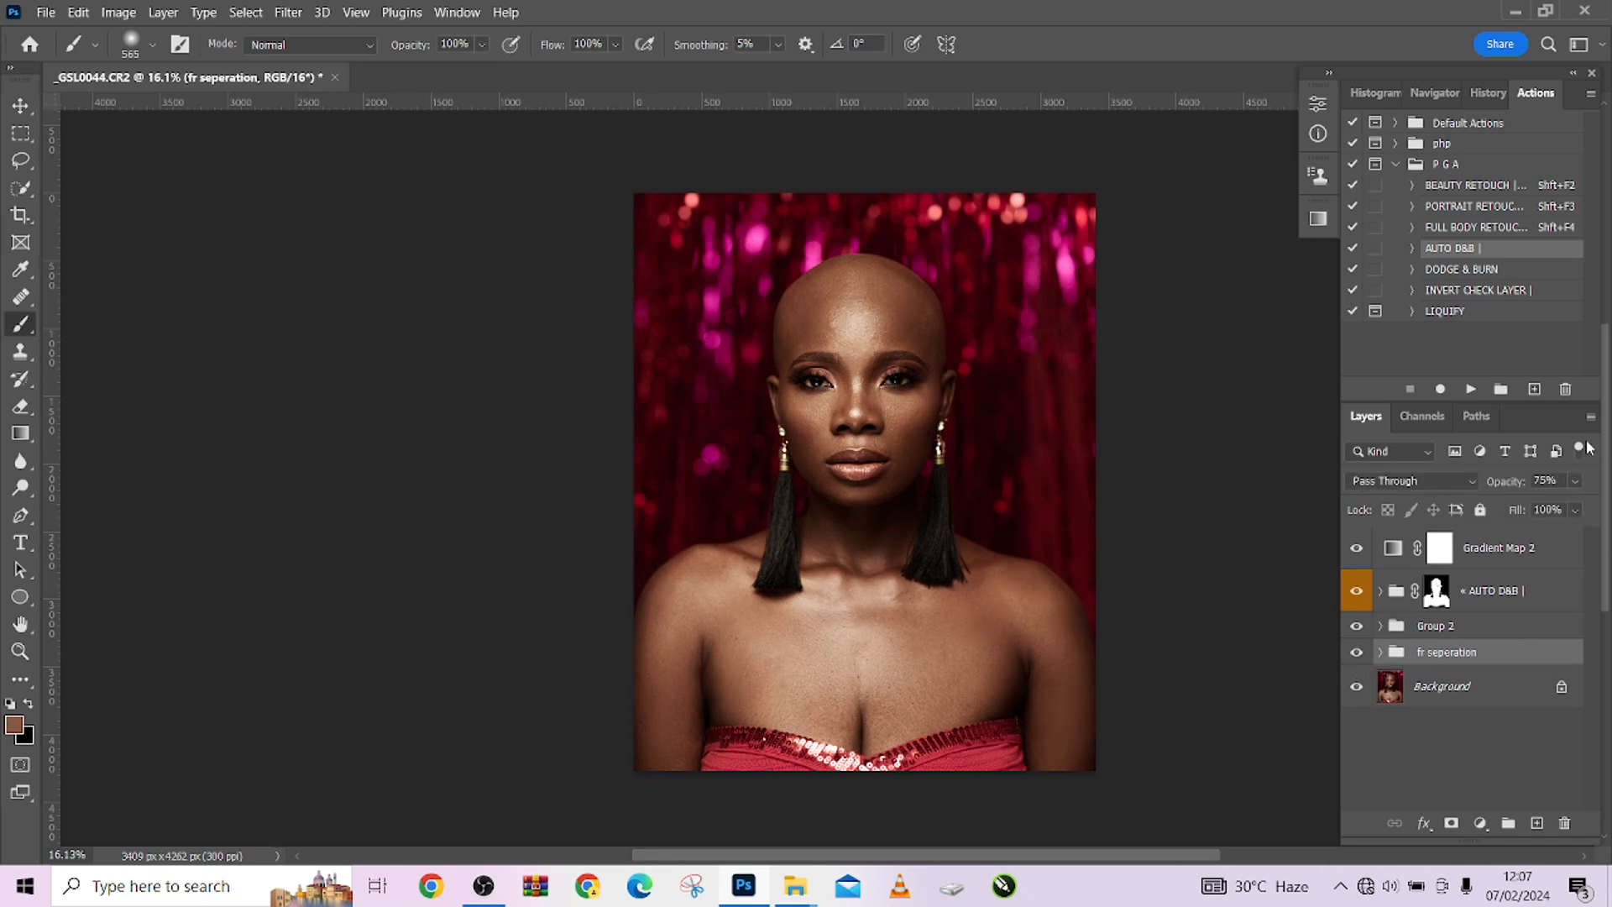
drag(1559, 506, 1553, 505)
click(1357, 653)
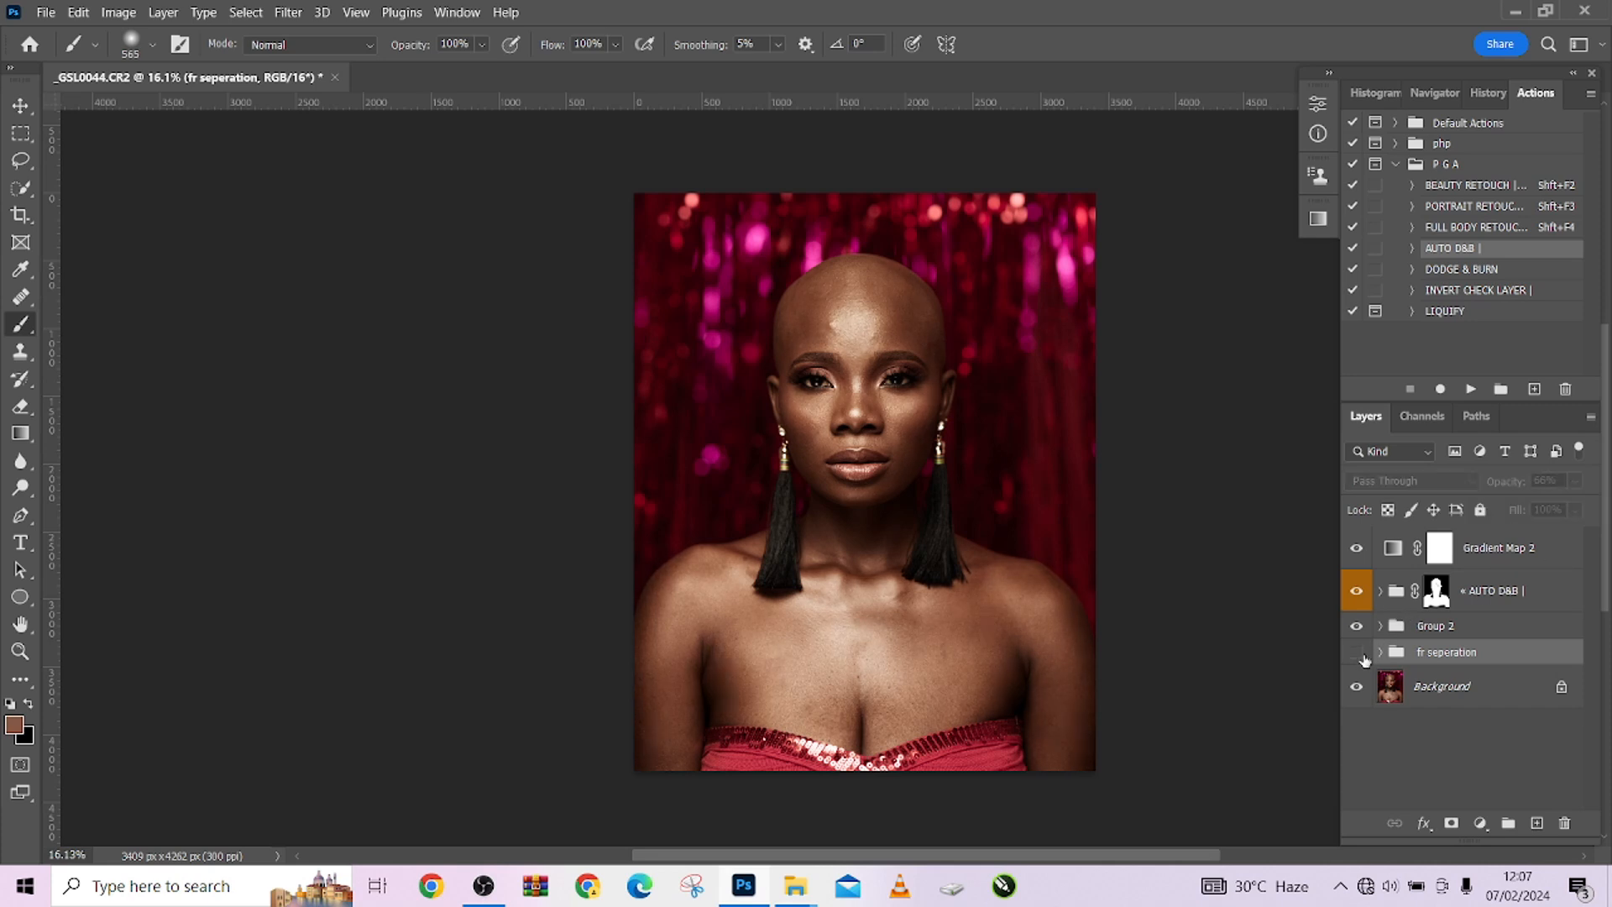
click(1357, 653)
click(1358, 653)
click(1357, 653)
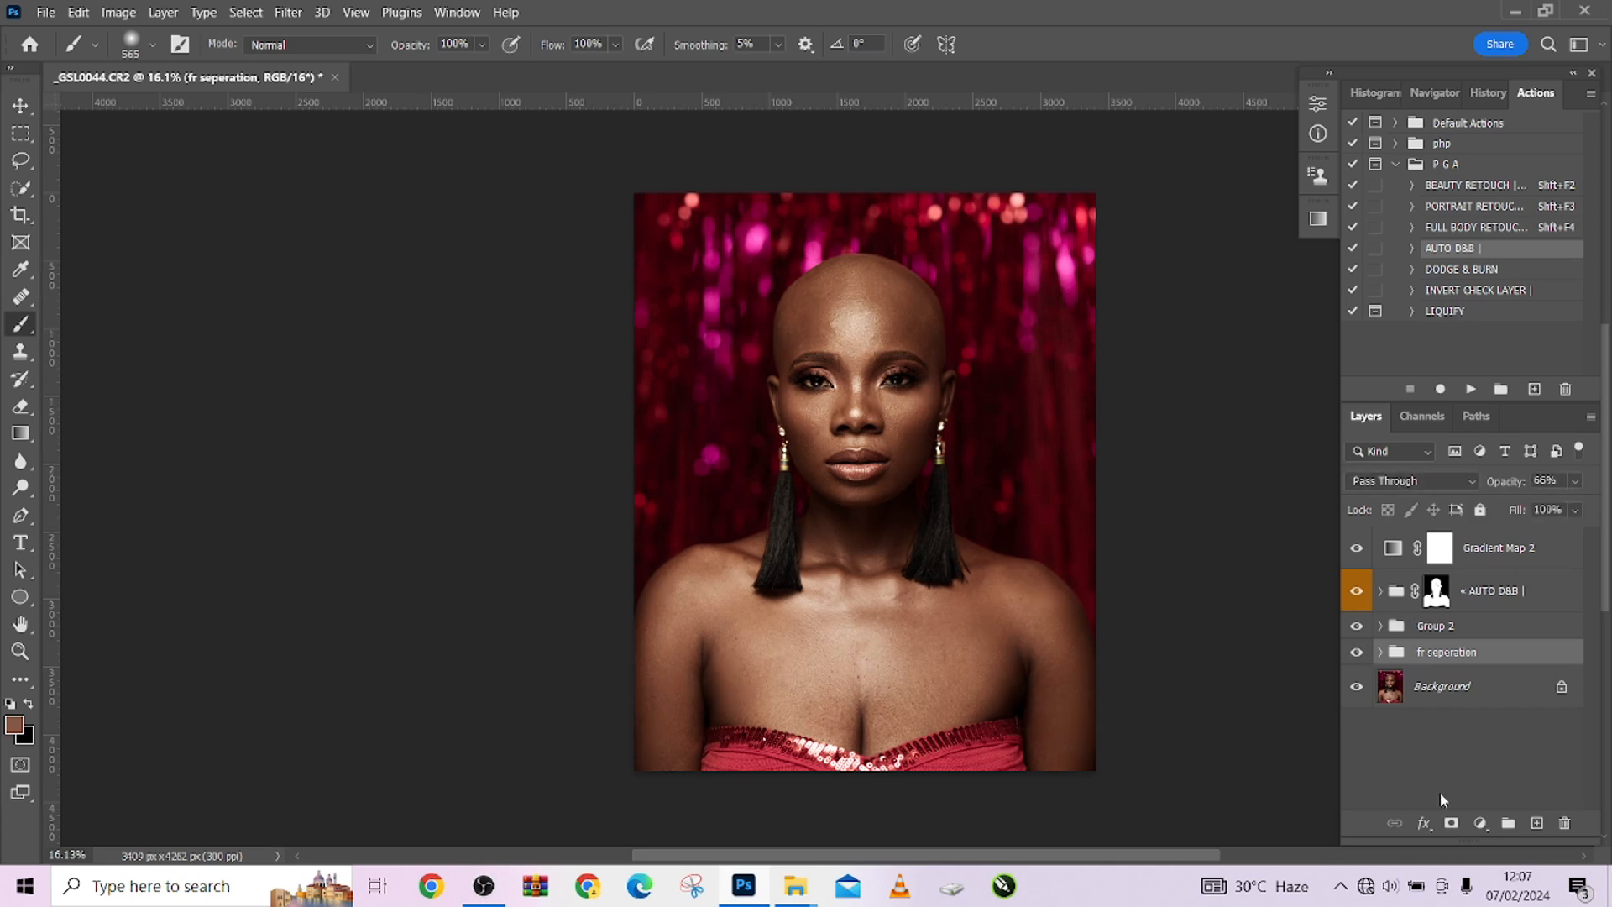
Step: Add a mask to the fr seperation group and paint black at 7% flow over the lower chest and dress edge, comparing the effect
click(1451, 823)
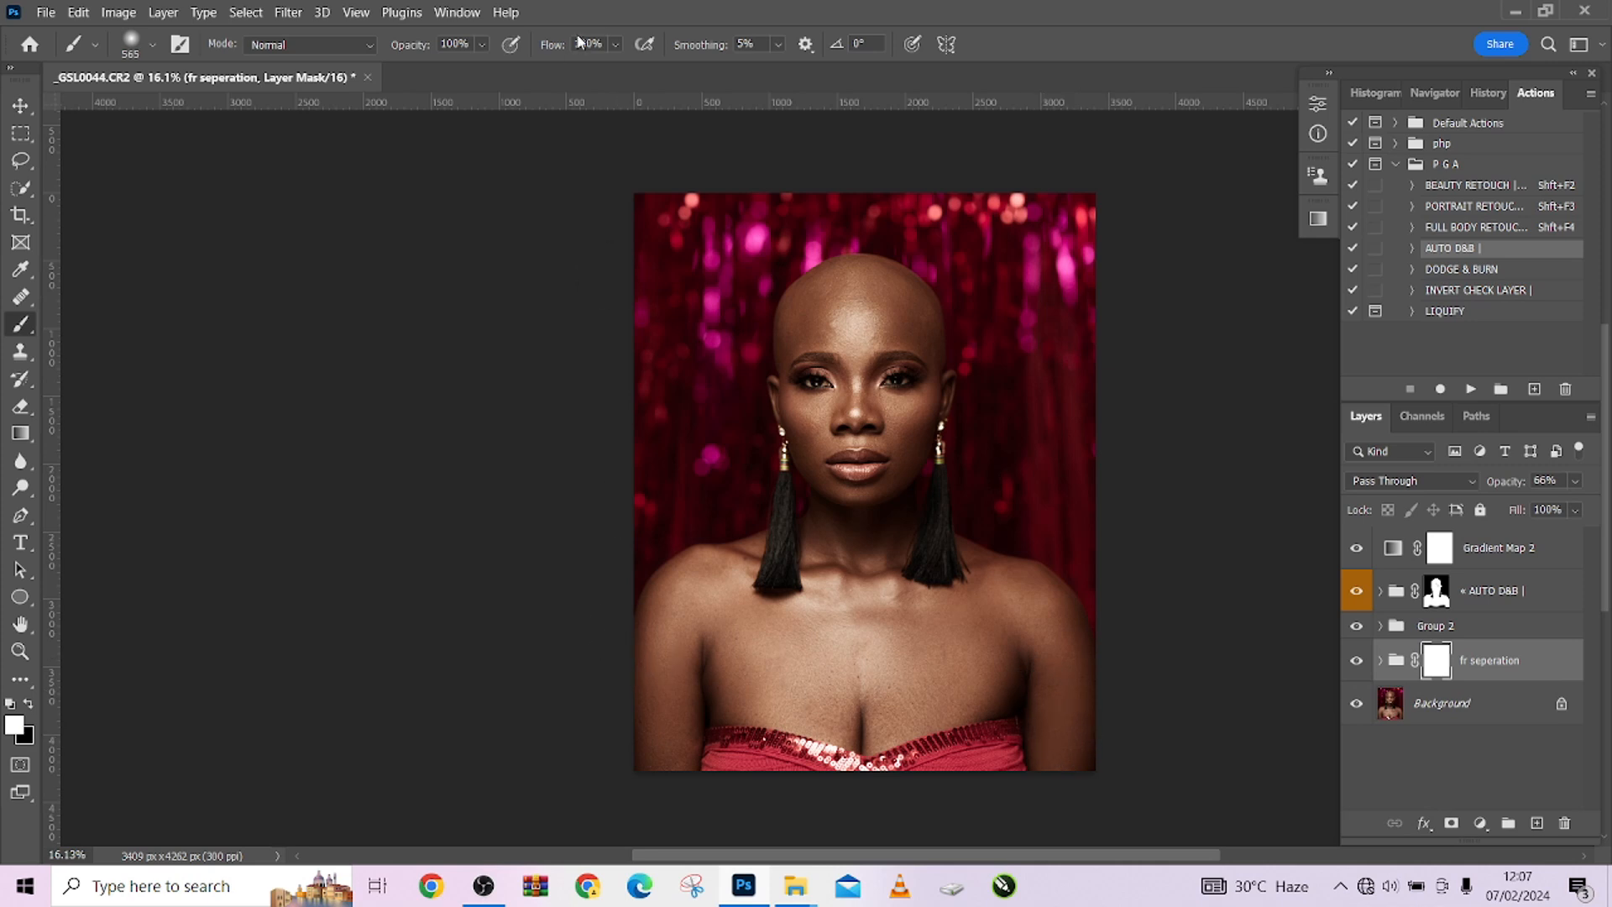
drag(567, 53, 457, 51)
key(x)
mouse_move(736, 682)
mouse_down()
mouse_move(752, 715)
mouse_move(720, 662)
mouse_move(760, 733)
mouse_up()
mouse_move(1027, 708)
mouse_down()
mouse_move(1020, 635)
mouse_move(977, 720)
mouse_up()
click(1356, 663)
click(1356, 662)
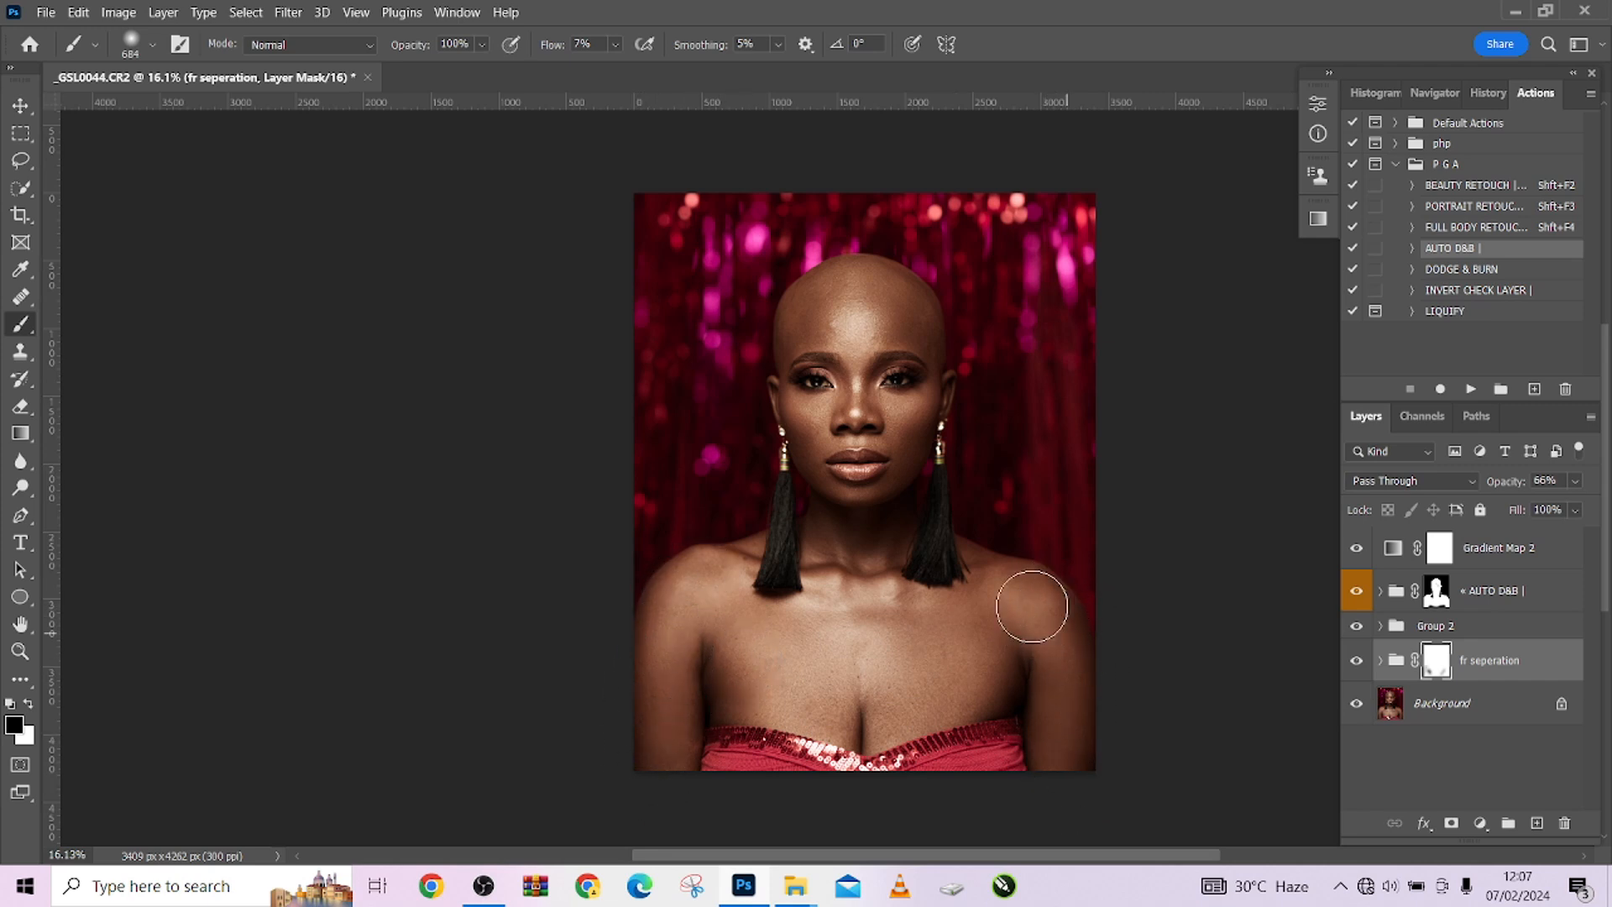
click(1356, 661)
click(1355, 661)
click(1355, 663)
click(1356, 662)
Step: Compare the finished retouch with the original Background by isolating that layer and restoring all layers several times
alt+click(1356, 704)
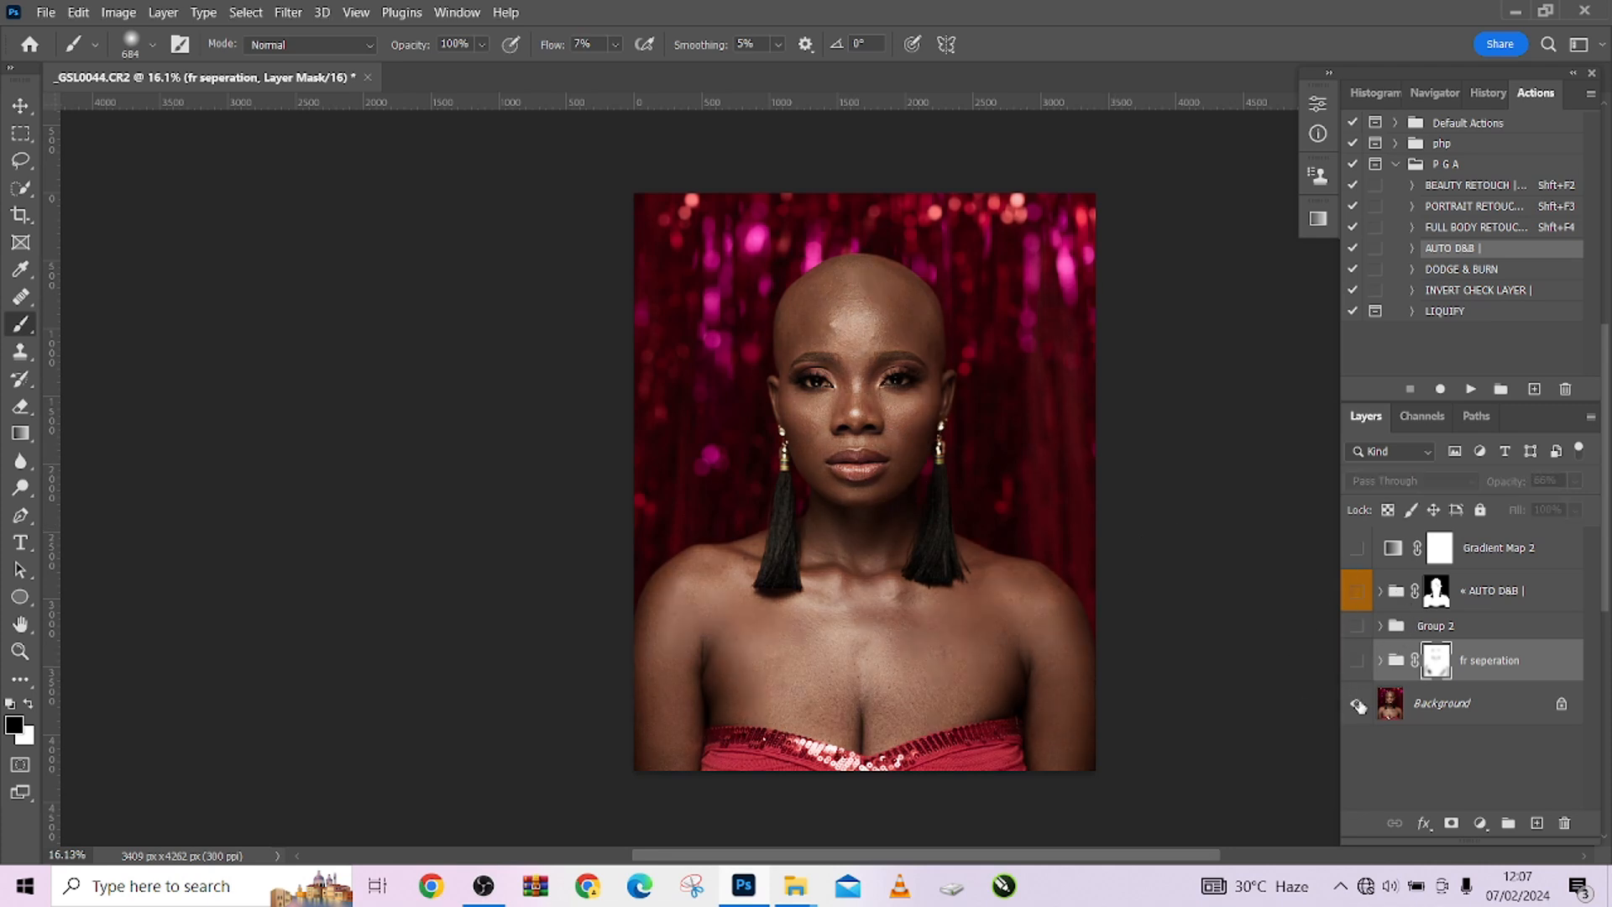
alt+click(1357, 703)
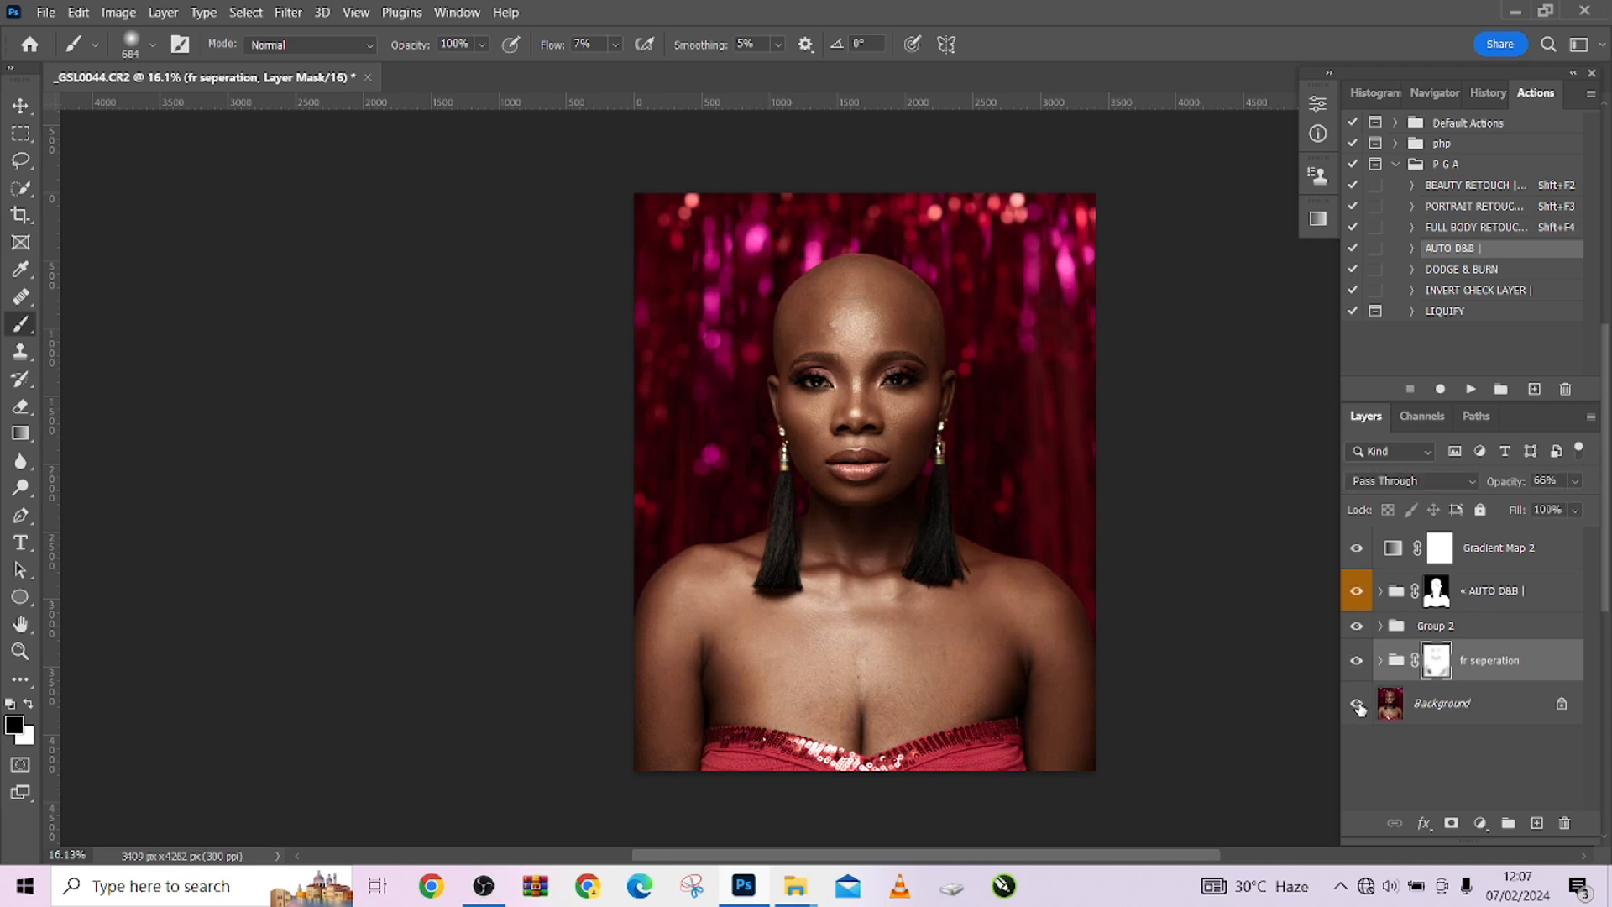
alt+click(1358, 708)
alt+click(1358, 708)
alt+click(1358, 708)
alt+click(1358, 707)
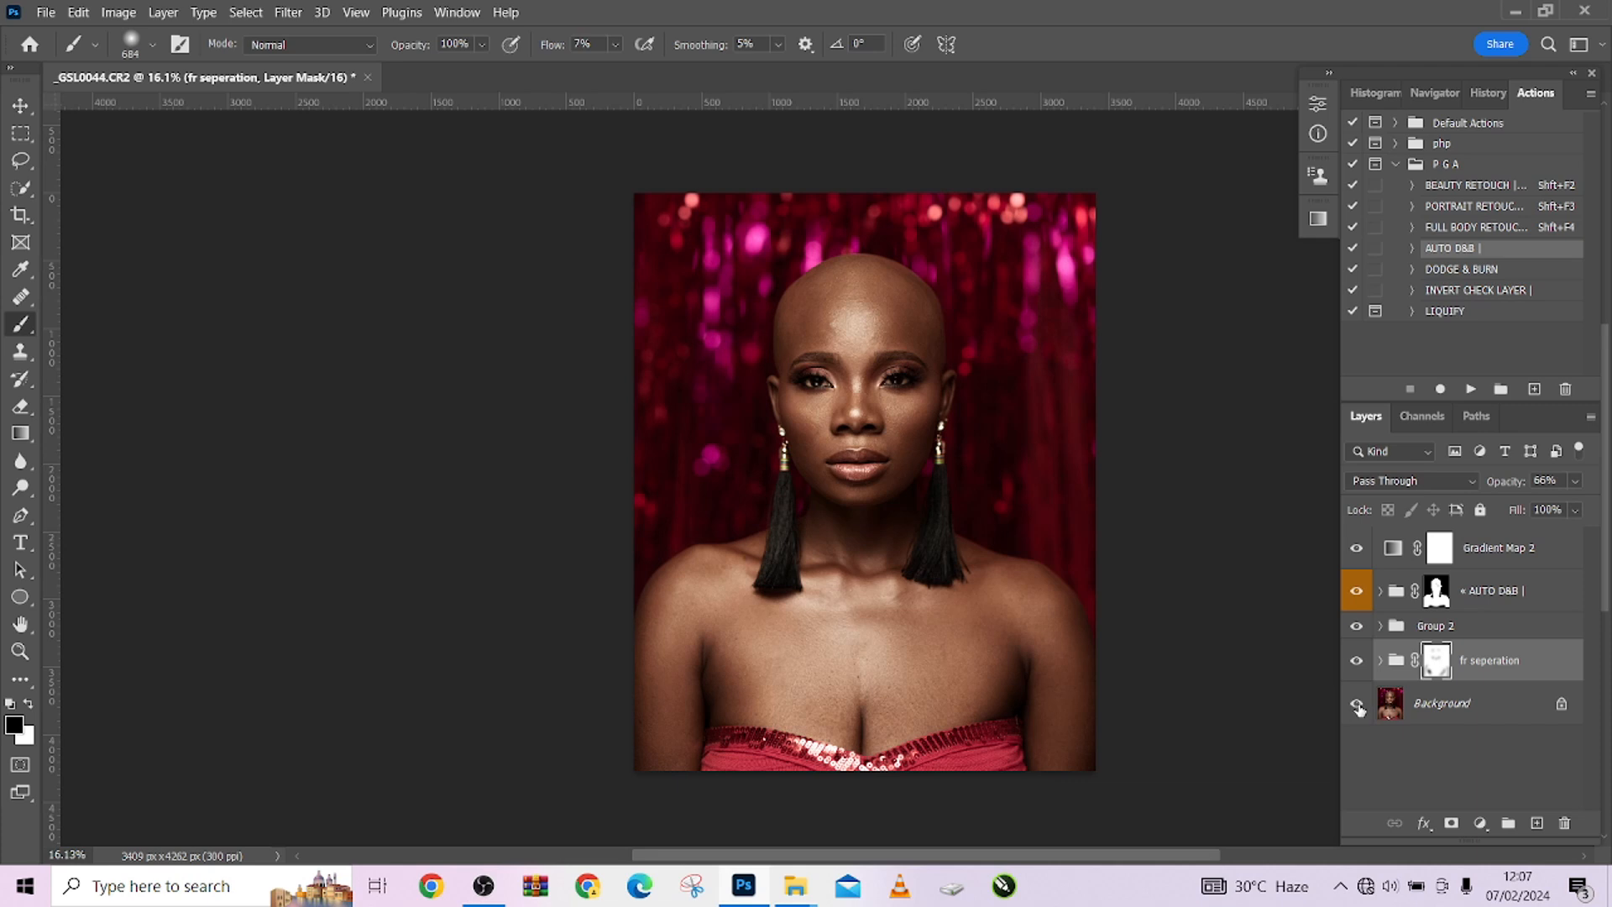